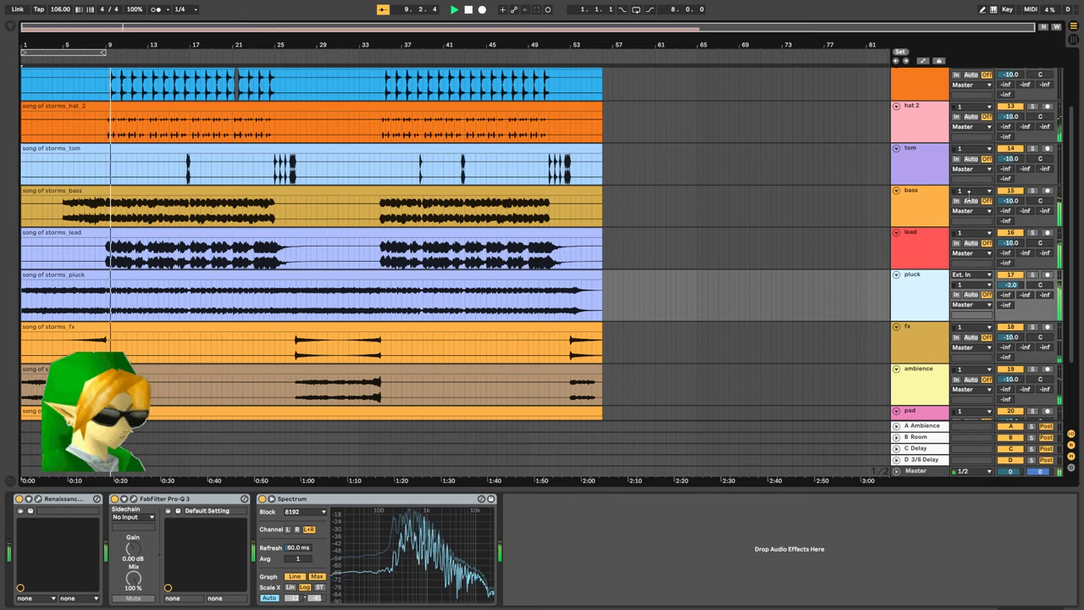
- Mute the kick, snare, hat 2 and tom tracks
{"action": "scroll", "coordinate": [845, 267], "scroll_direction": "up", "scroll_amount": 3}
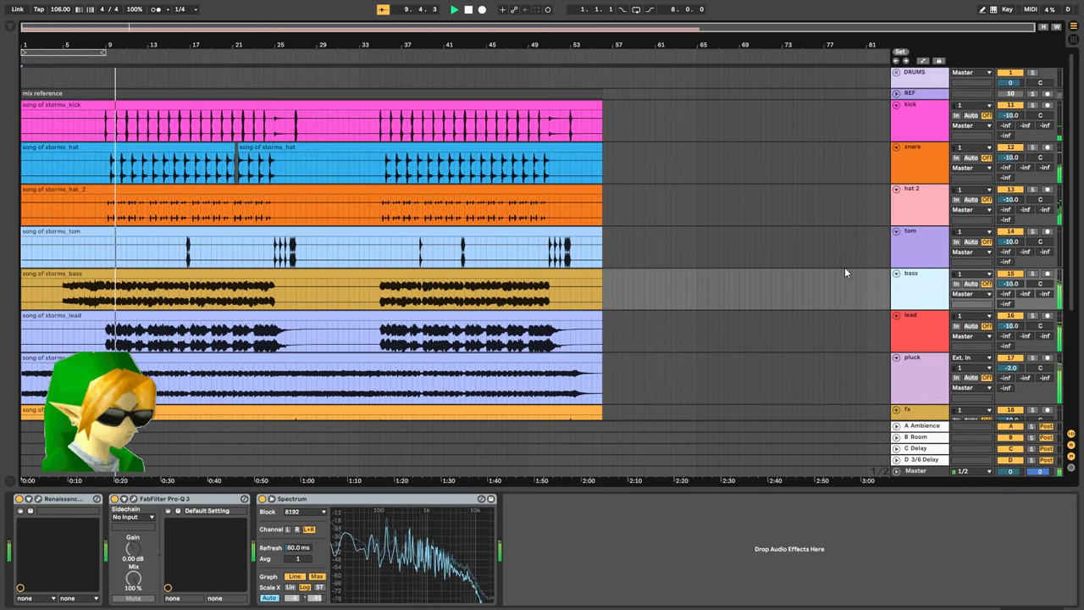
{"action": "left_click", "coordinate": [1011, 106]}
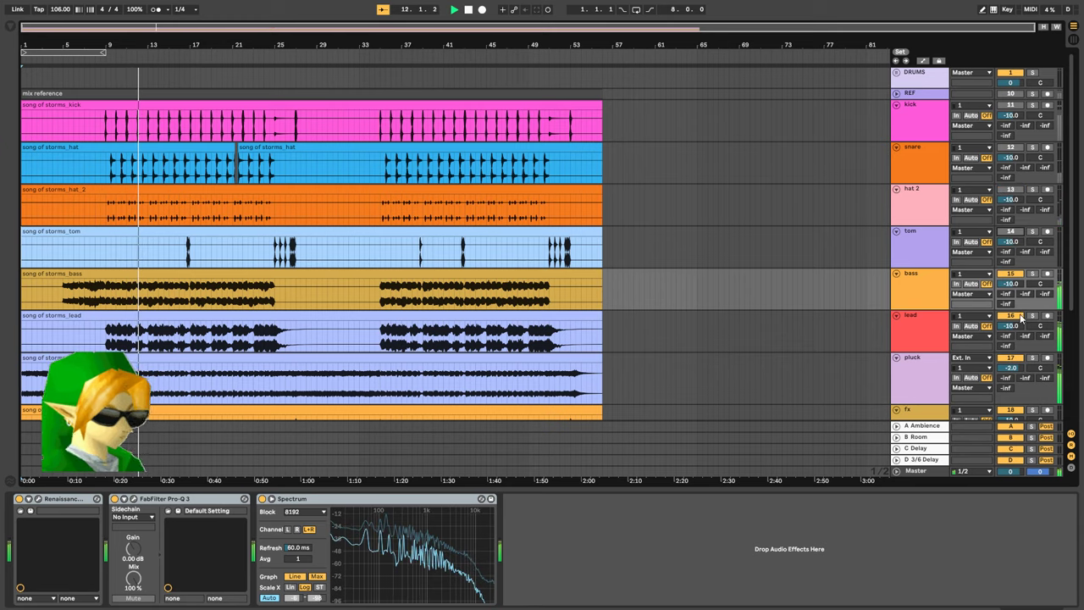
{"action": "left_click", "coordinate": [1033, 273]}
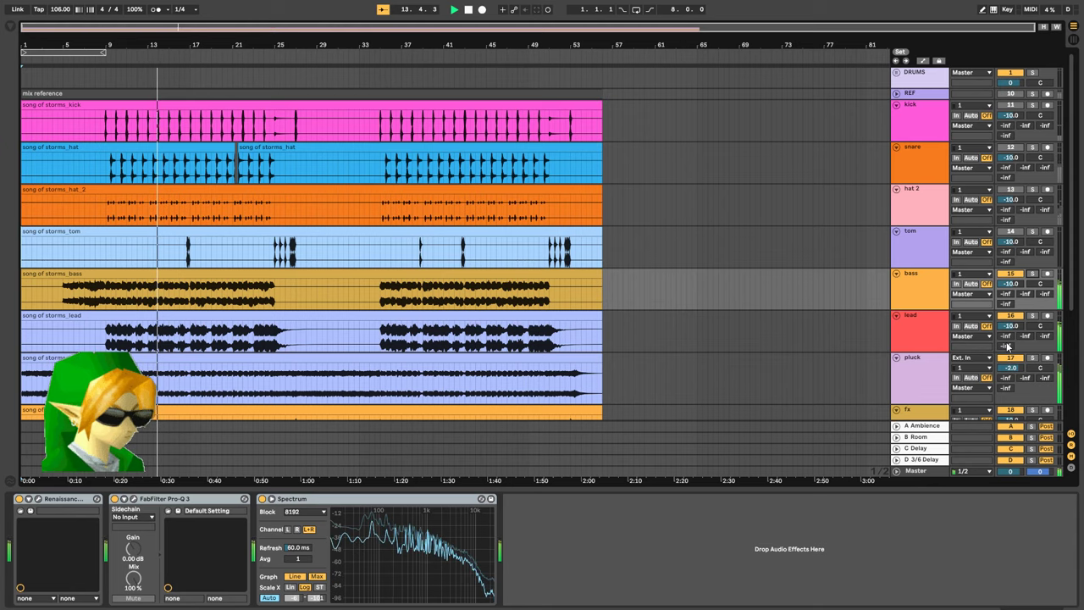
- Open the Renaissance Axx compressor window on the bass track
{"action": "left_click", "coordinate": [914, 294]}
{"action": "left_click", "coordinate": [134, 500]}
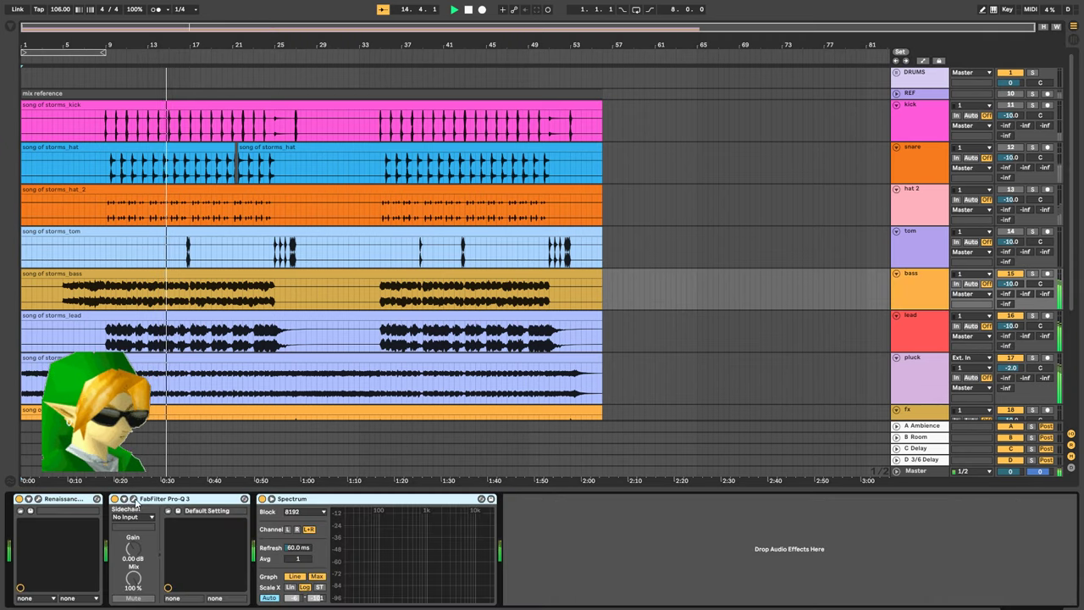
{"action": "left_click", "coordinate": [37, 499]}
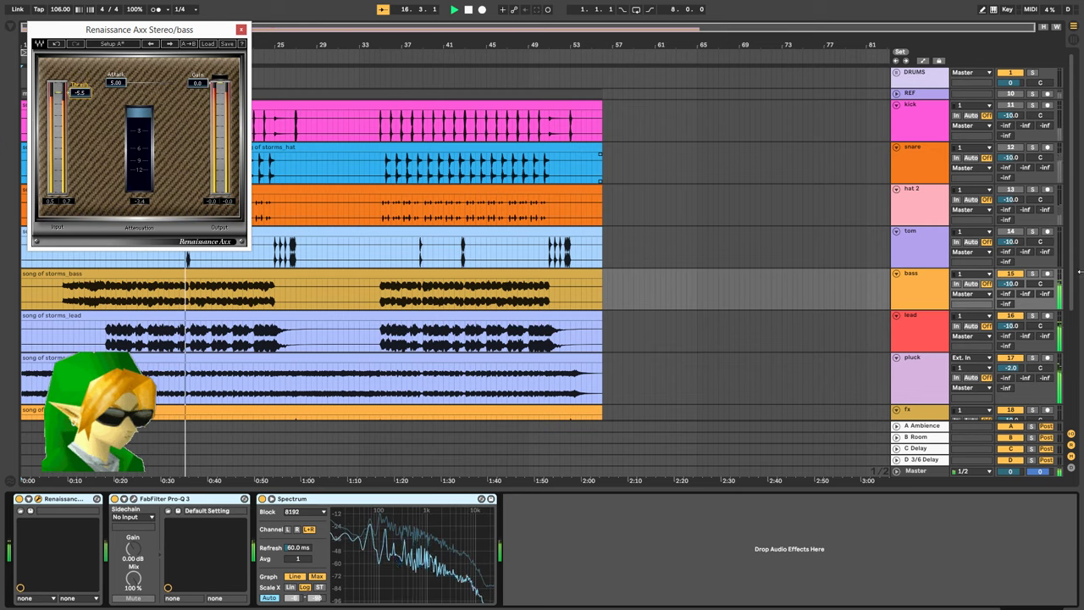
- Solo the bass track together with the pluck track, leaving the lead out after a brief solo
{"action": "left_click", "coordinate": [1035, 275]}
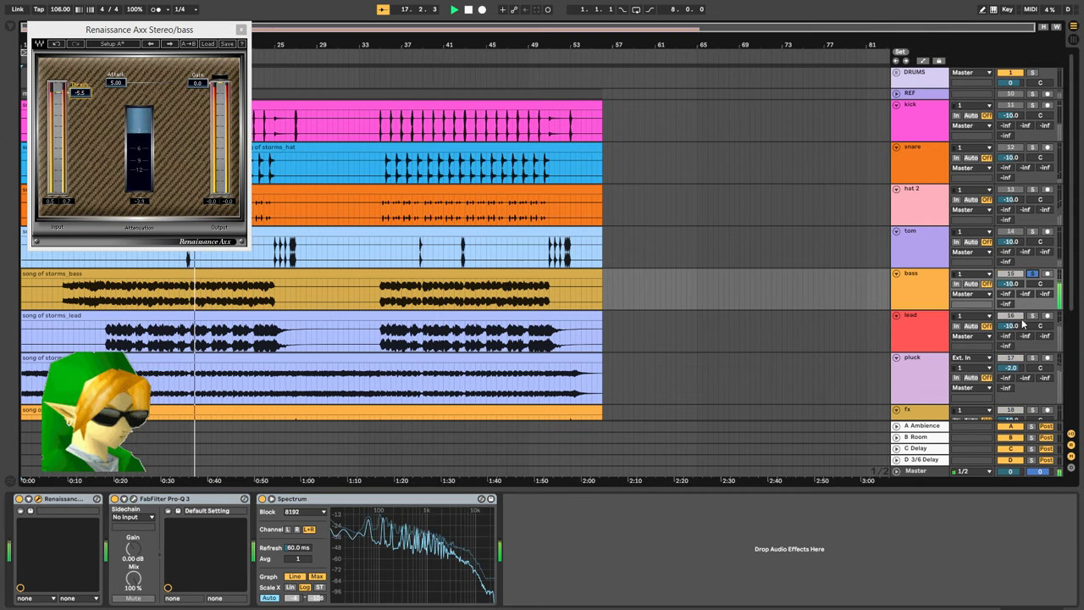
{"action": "left_click", "coordinate": [1034, 317], "text": "ctrl"}
{"action": "left_click", "coordinate": [935, 296]}
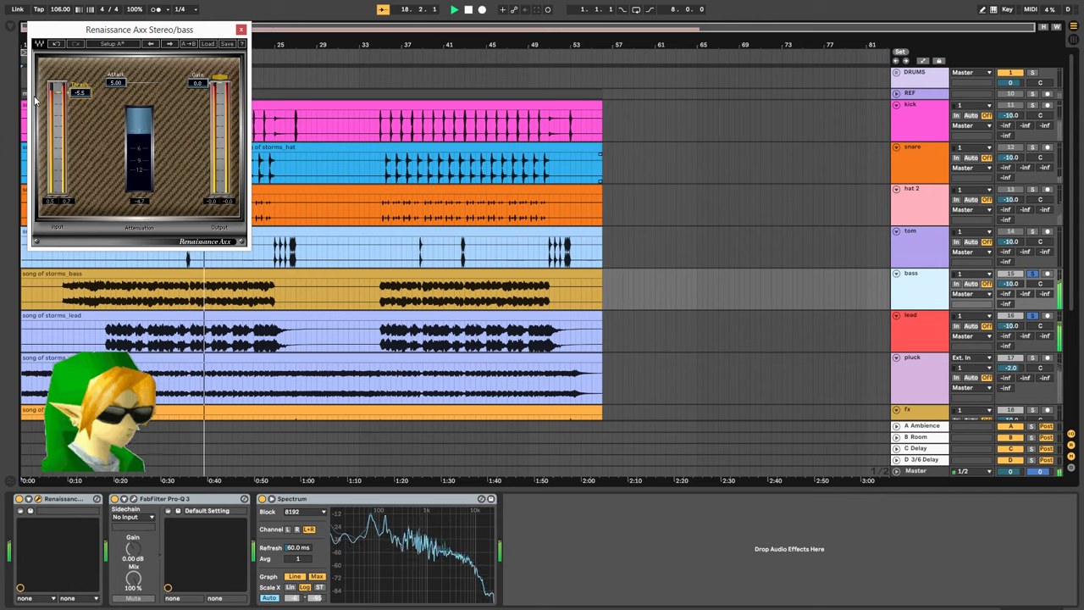
{"action": "left_click", "coordinate": [1032, 317]}
- Set the bass track's Renaissance Axx threshold to -3.5 and attack to 24.4, and close the plug-in window
{"action": "left_click", "coordinate": [917, 289]}
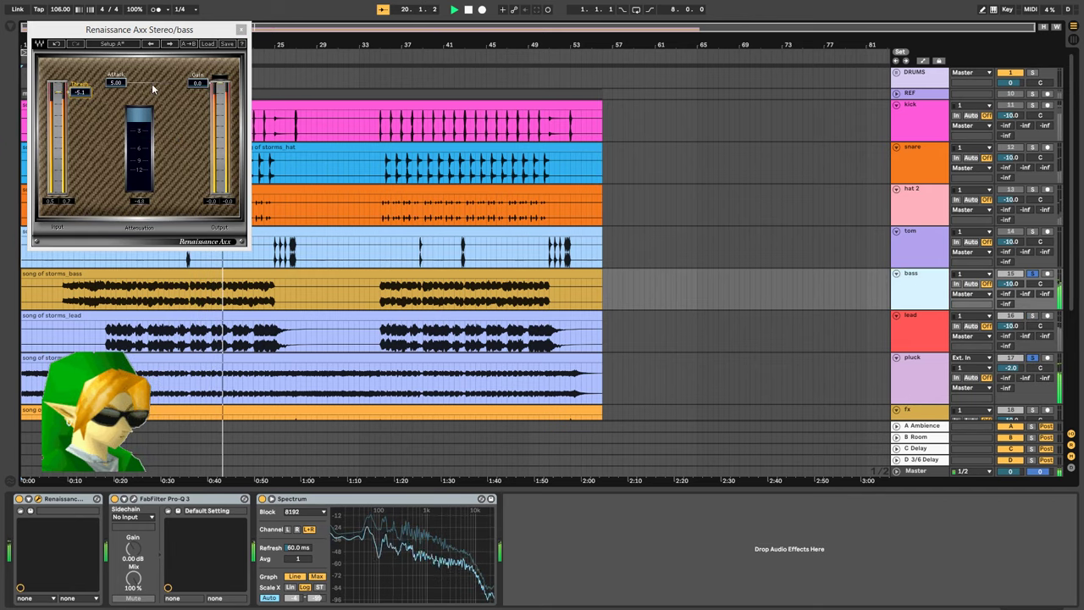
{"action": "left_click_drag", "start_coordinate": [79, 106], "coordinate": [79, 100]}
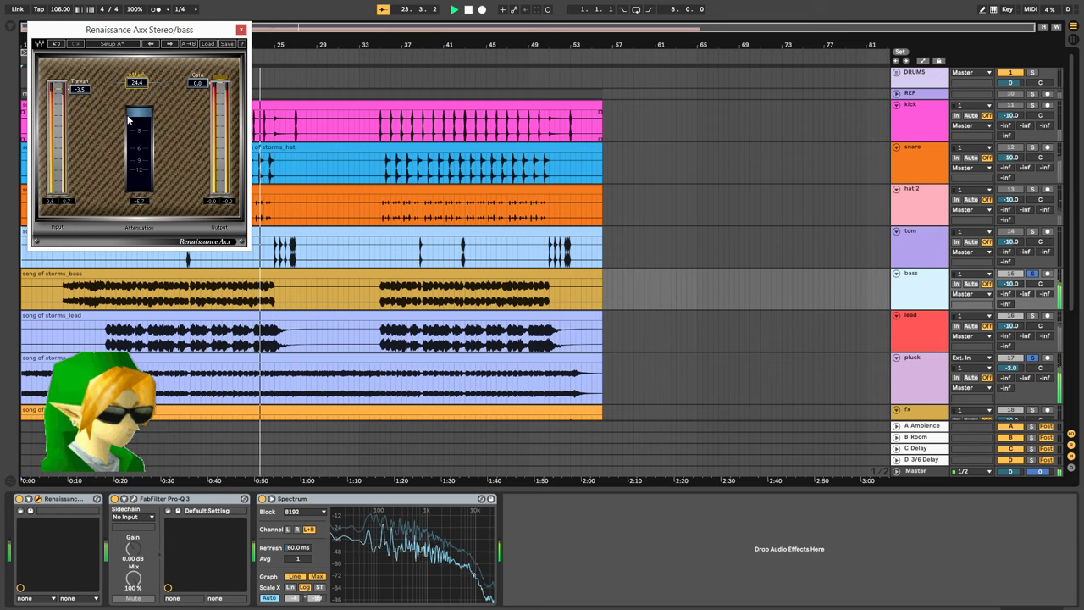
{"action": "left_click", "coordinate": [240, 30]}
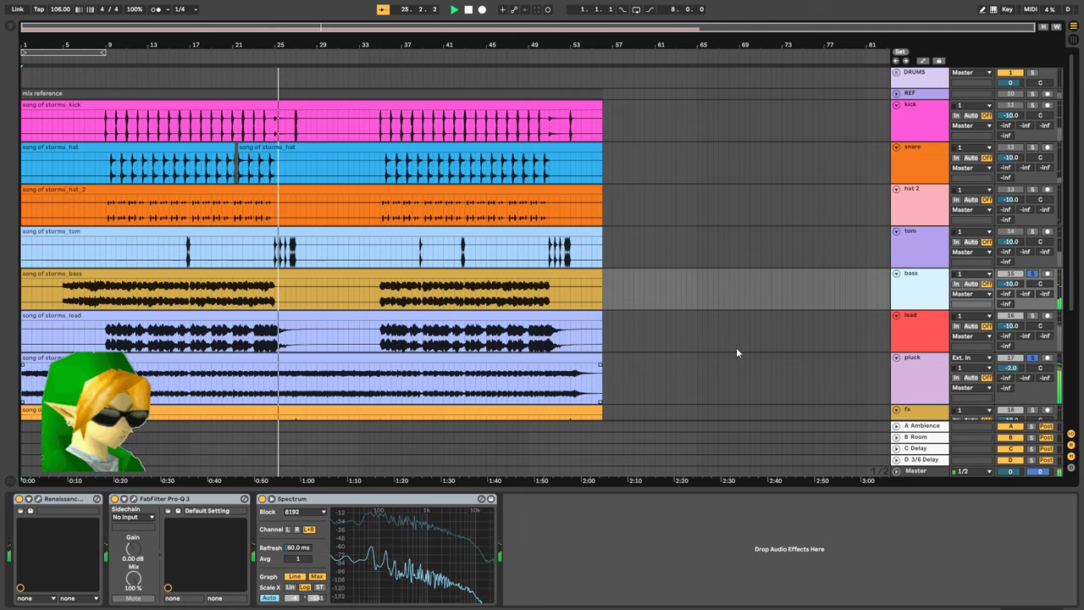
- Lower the pluck track's volume to -4.2 dB
{"action": "left_click_drag", "start_coordinate": [1014, 369], "coordinate": [1014, 371]}
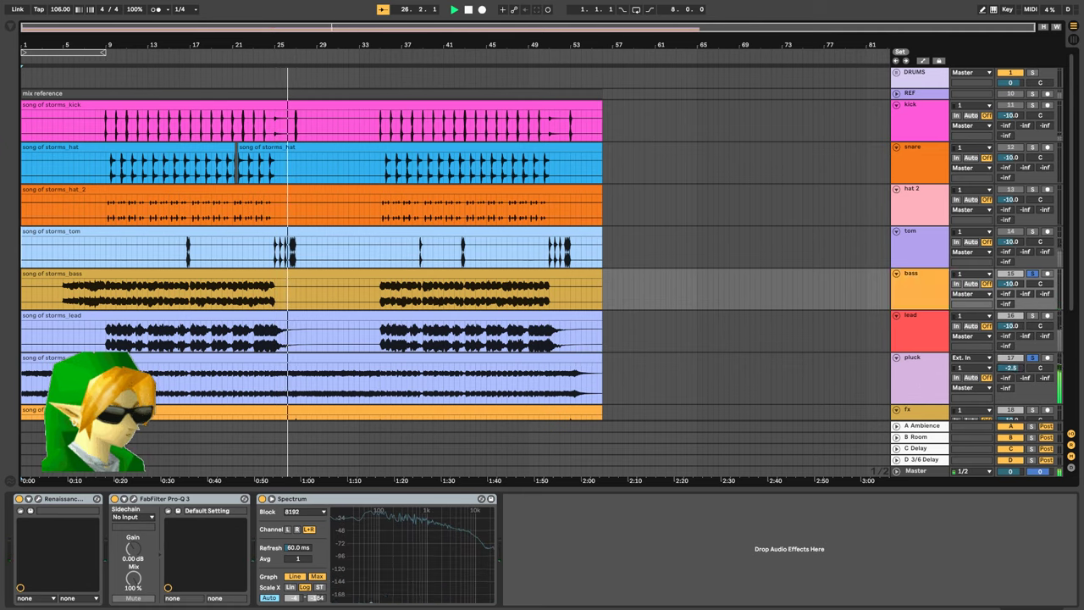
{"action": "left_click", "coordinate": [985, 363]}
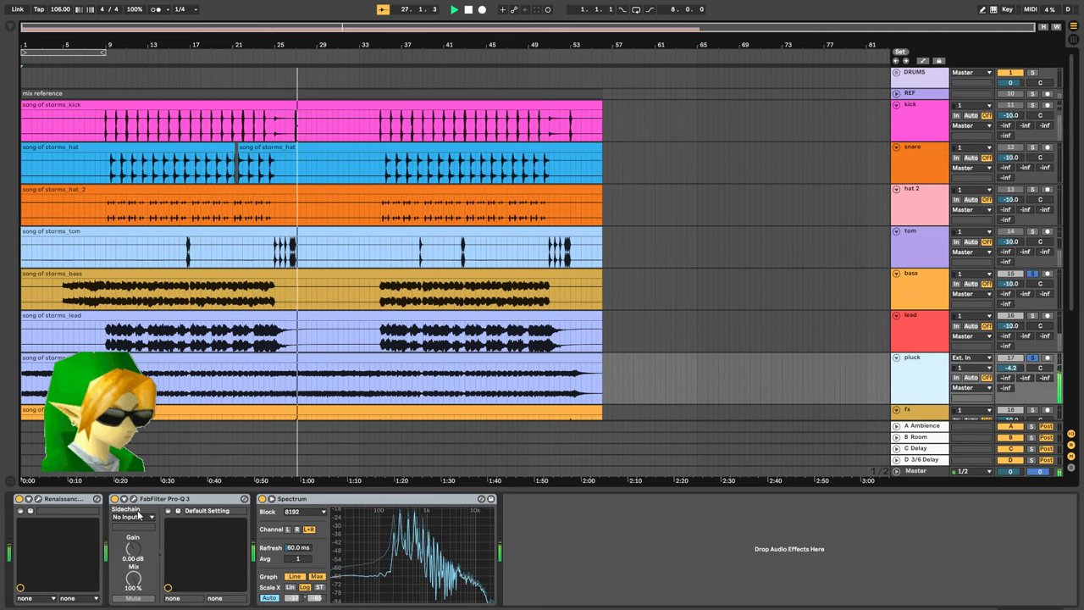
- Duplicate the pluck track with its clip
{"action": "scroll", "coordinate": [643, 282], "scroll_direction": "down", "scroll_amount": 2}
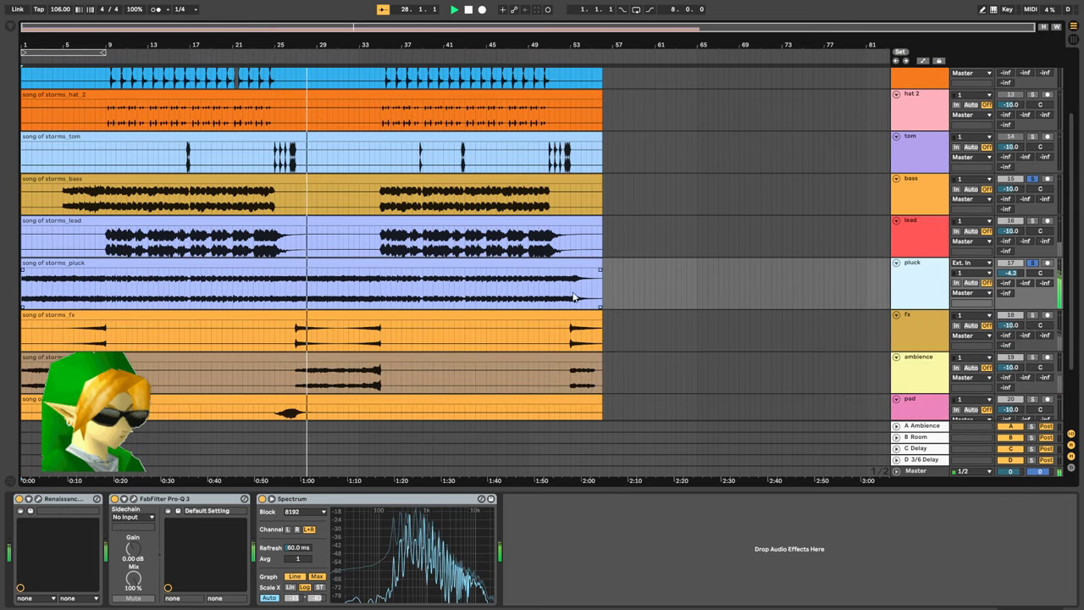
{"action": "scroll", "coordinate": [847, 273], "scroll_direction": "down", "scroll_amount": 2}
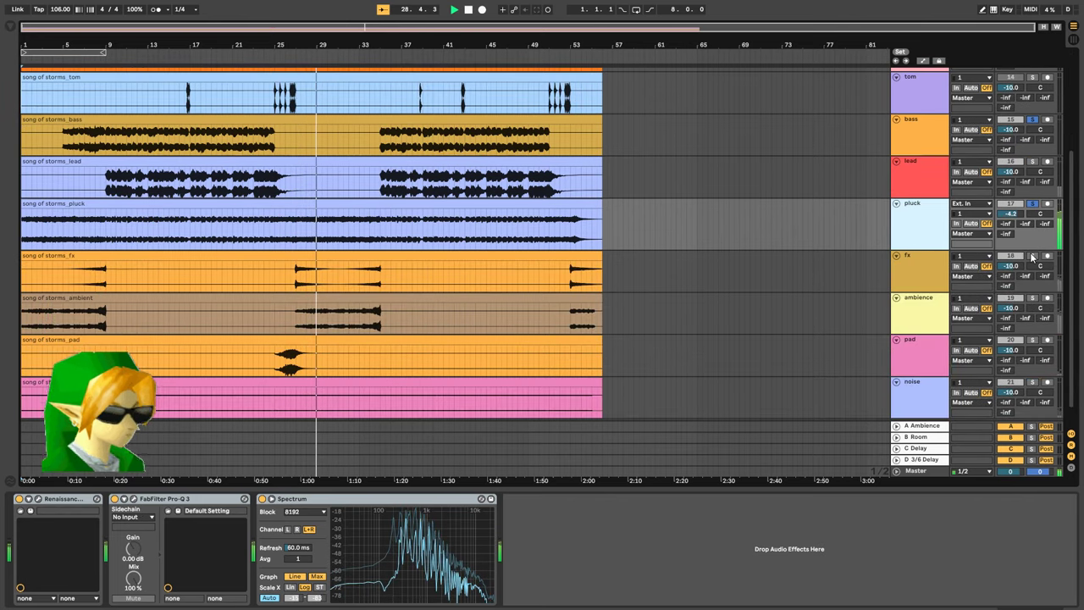
{"action": "scroll", "coordinate": [477, 279], "scroll_direction": "up", "scroll_amount": 5}
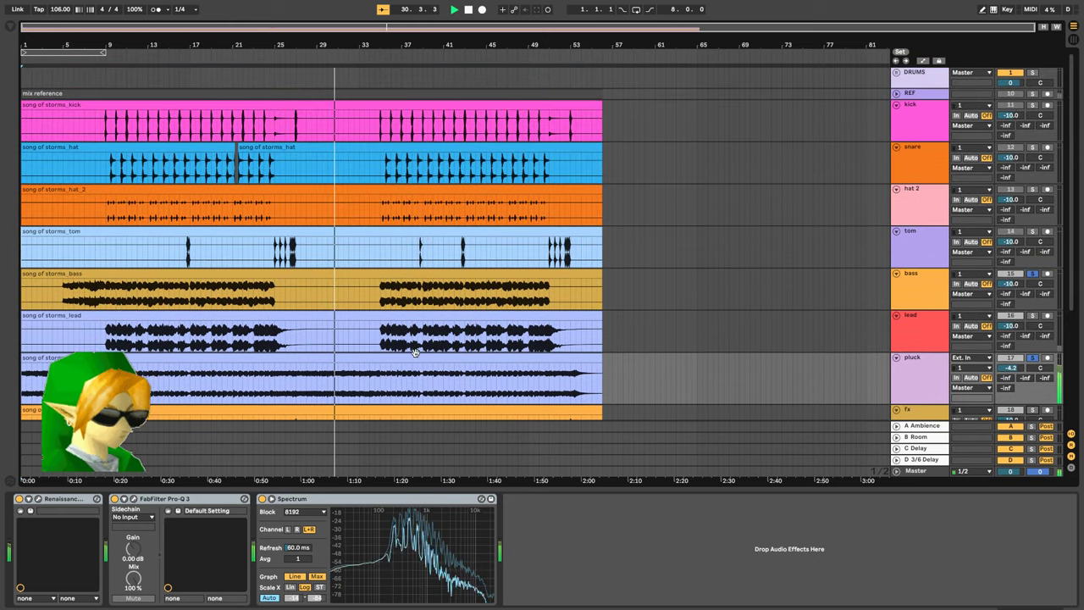
{"action": "scroll", "coordinate": [1029, 326], "scroll_direction": "down", "scroll_amount": 1}
{"action": "left_click", "coordinate": [919, 339]}
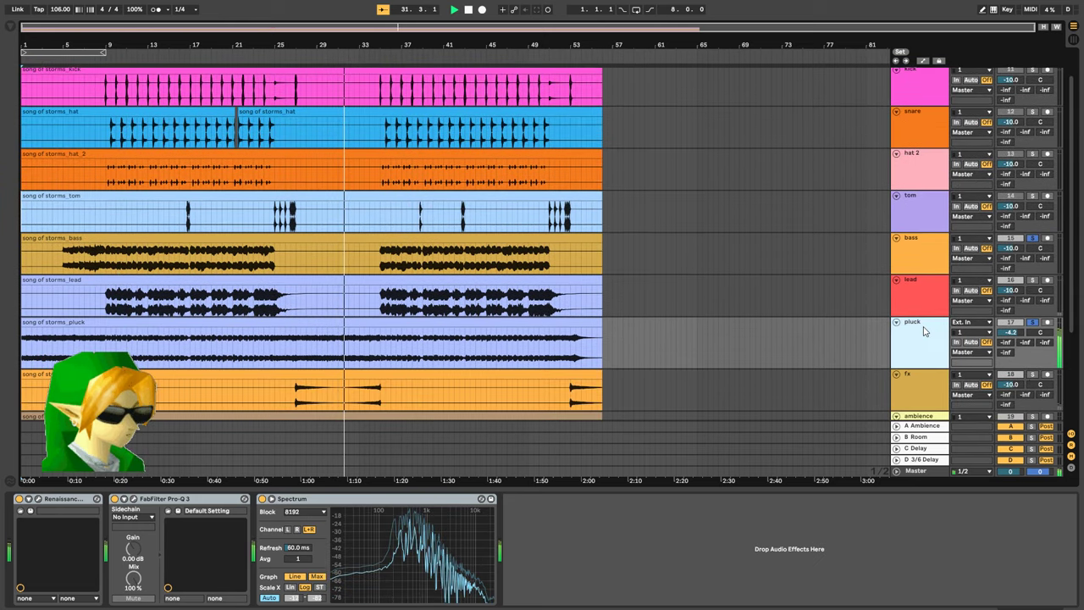
{"action": "key", "text": "ctrl+d"}
- Solo the duplicated pluck track, transpose its clip to 9 st and play from bar 25
{"action": "left_click", "coordinate": [340, 387]}
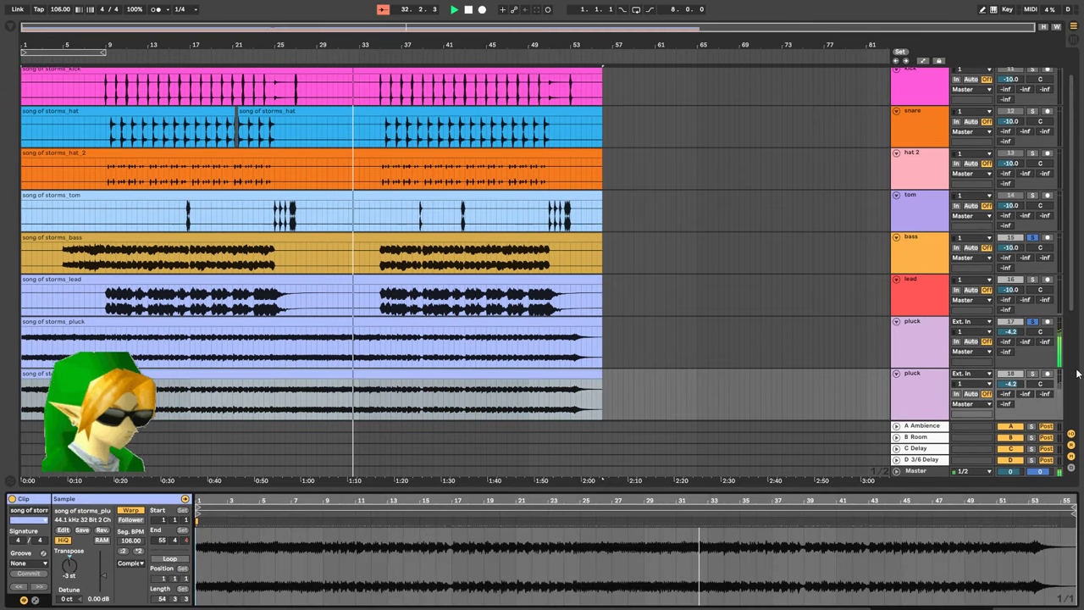
{"action": "left_click", "coordinate": [1033, 373]}
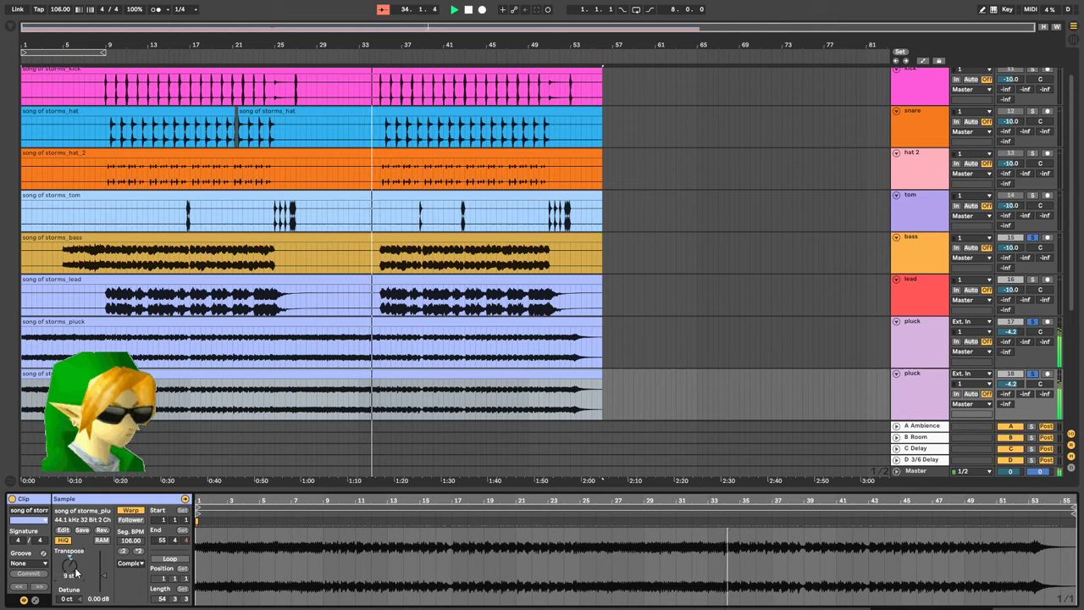
{"action": "left_click", "coordinate": [279, 415]}
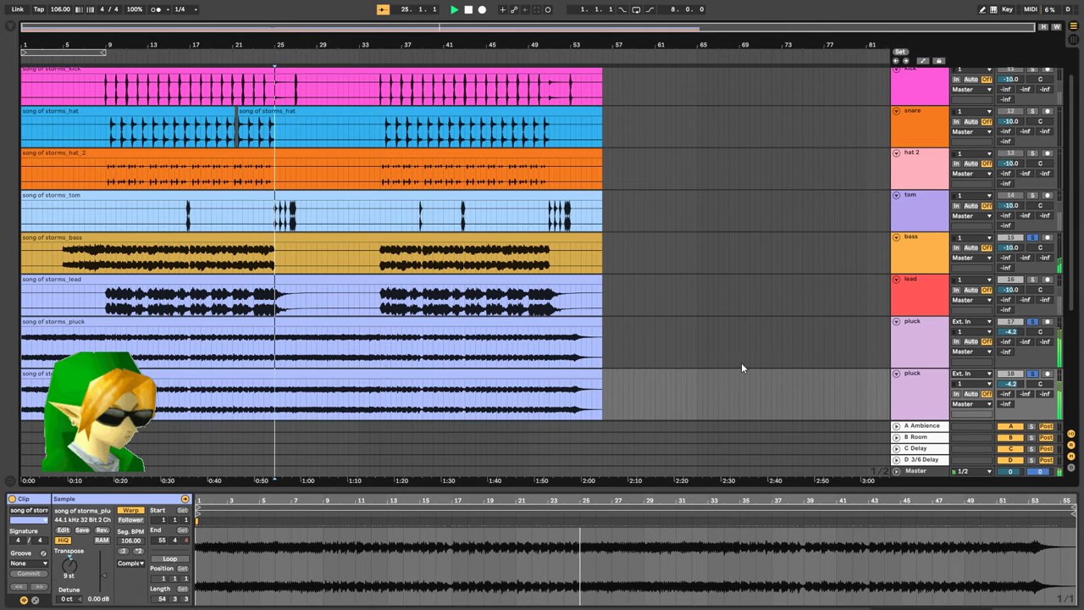
- Rename the duplicated pluck track as "pluck +12"
{"action": "left_click", "coordinate": [925, 404]}
{"action": "key", "text": "Left"}
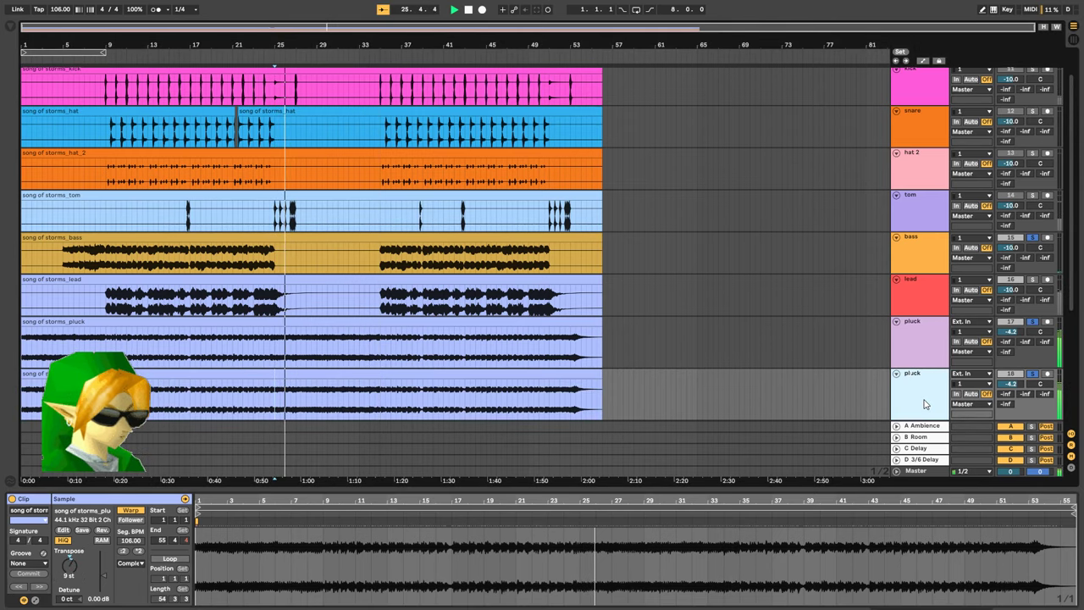
{"action": "type", "text": "+12"}
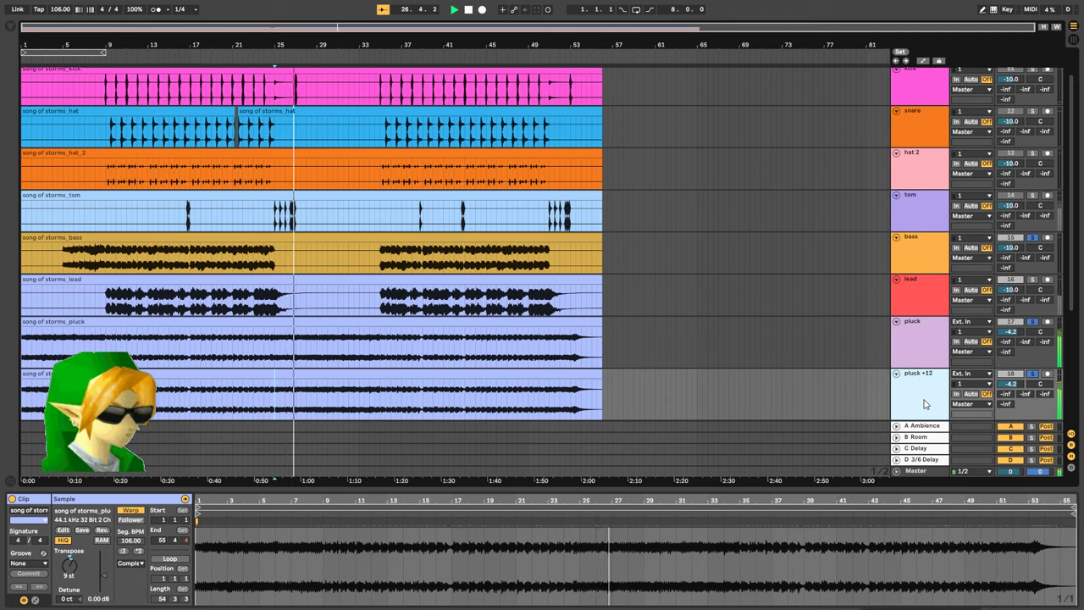
- Set the pluck +12 clip's warp mode to Beats, preserving 1/16 with a transient envelope of 0
{"action": "left_click", "coordinate": [132, 563]}
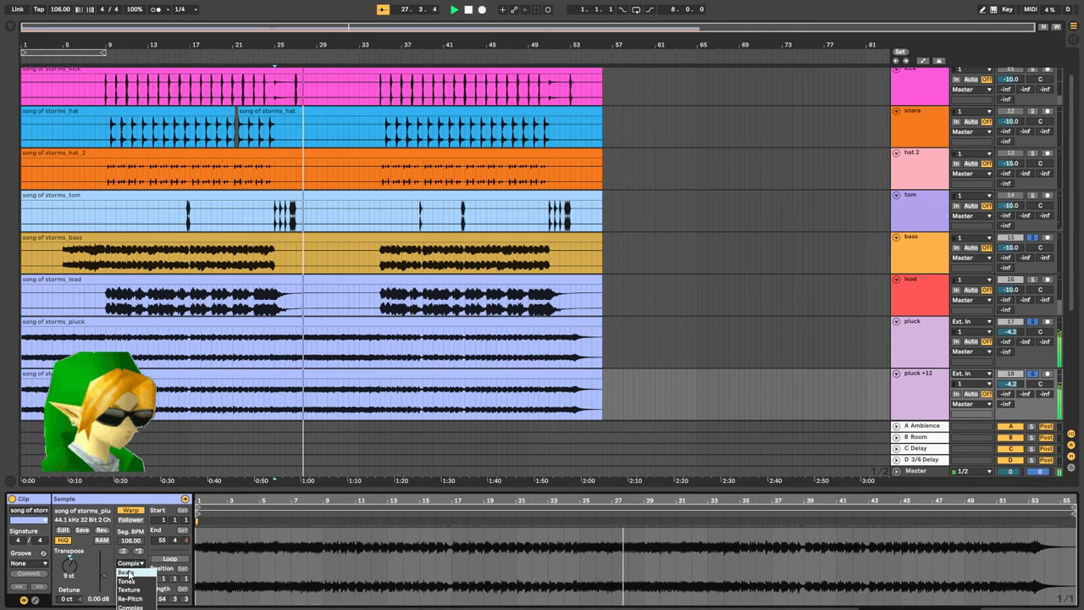
{"action": "left_click", "coordinate": [134, 575]}
{"action": "left_click", "coordinate": [131, 582]}
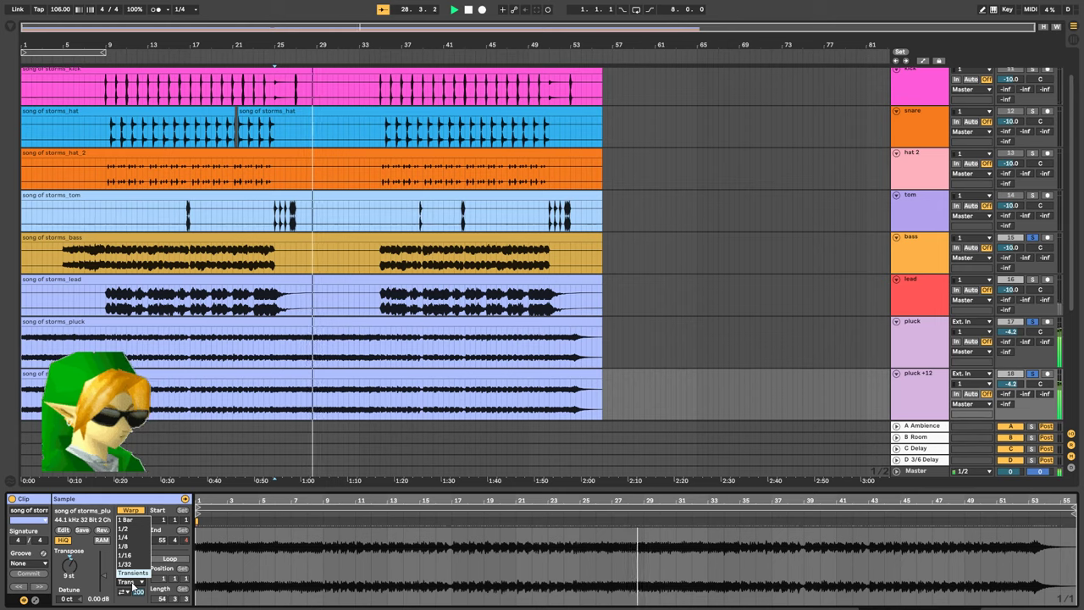
{"action": "left_click", "coordinate": [124, 555]}
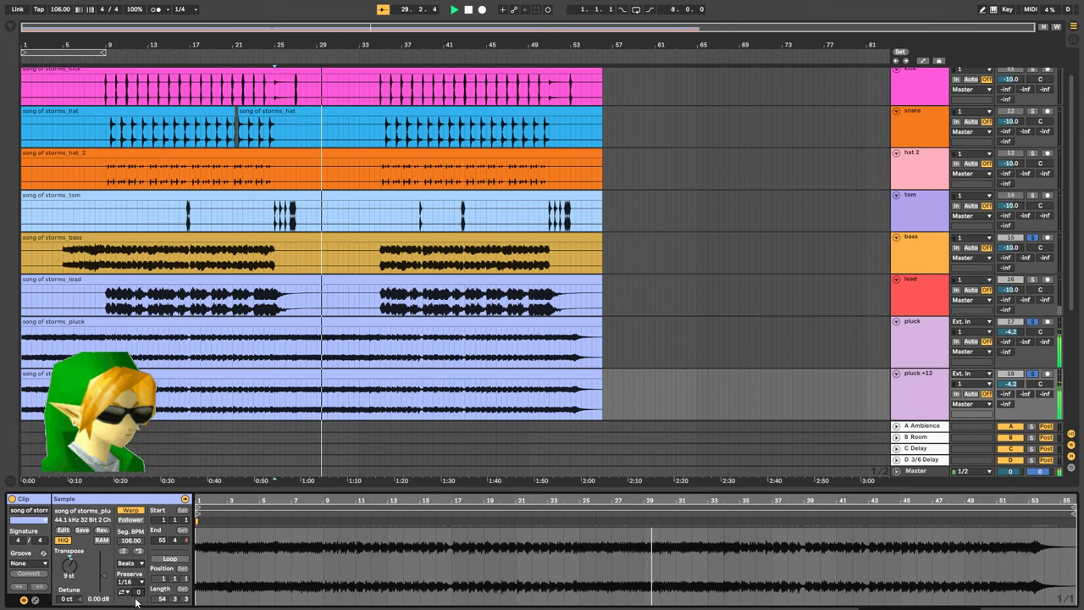
{"action": "left_click", "coordinate": [129, 583]}
{"action": "left_click", "coordinate": [128, 568]}
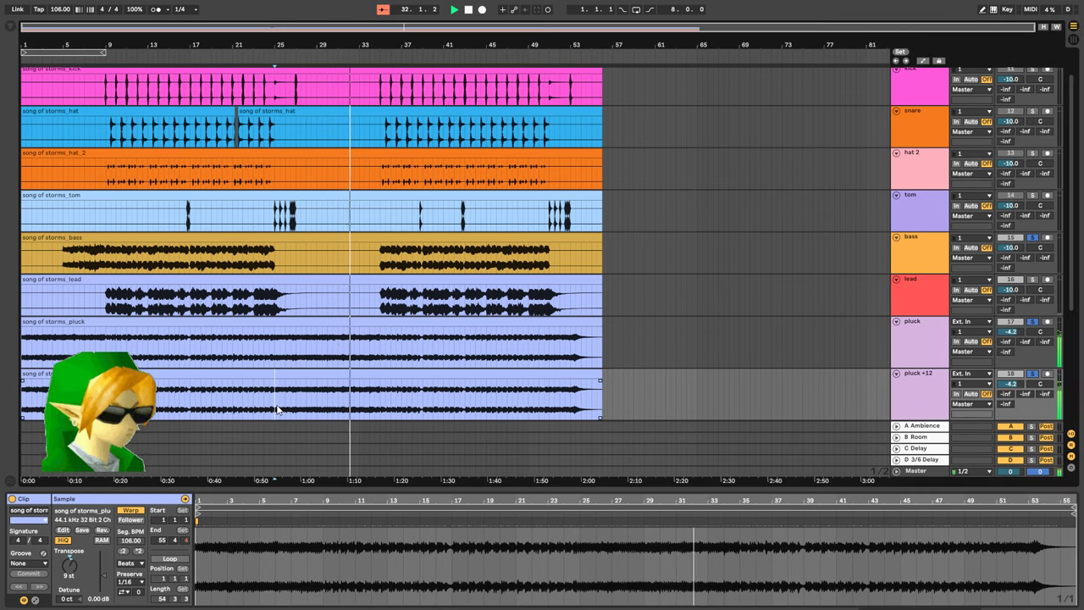
- Play from bar 25 and split the pluck +12 clip at bar 27
{"action": "key", "text": "space"}
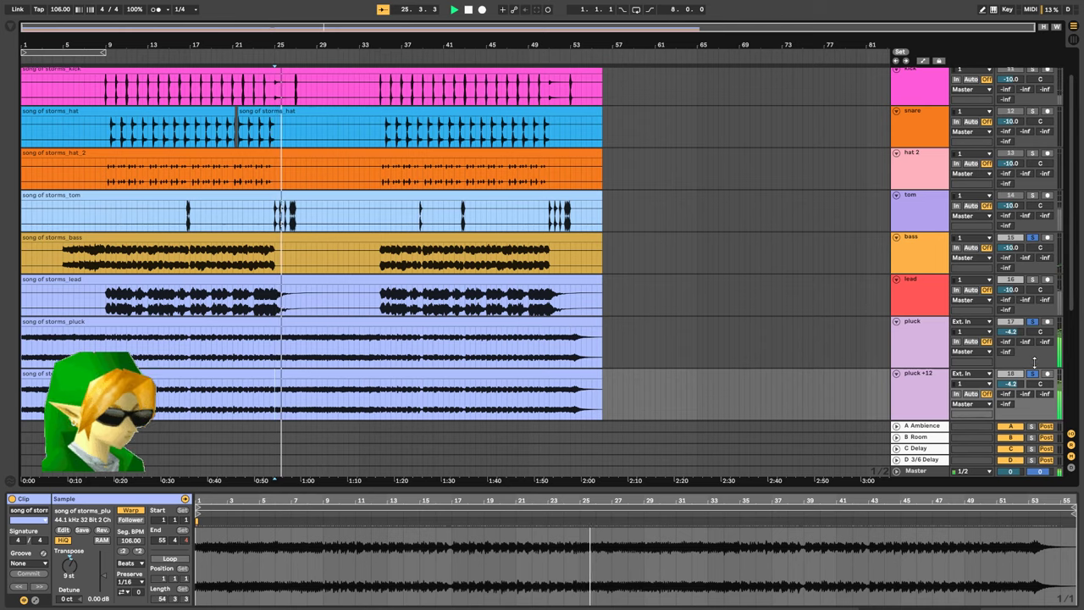
{"action": "left_click", "coordinate": [296, 405]}
{"action": "key", "text": "ctrl+e"}
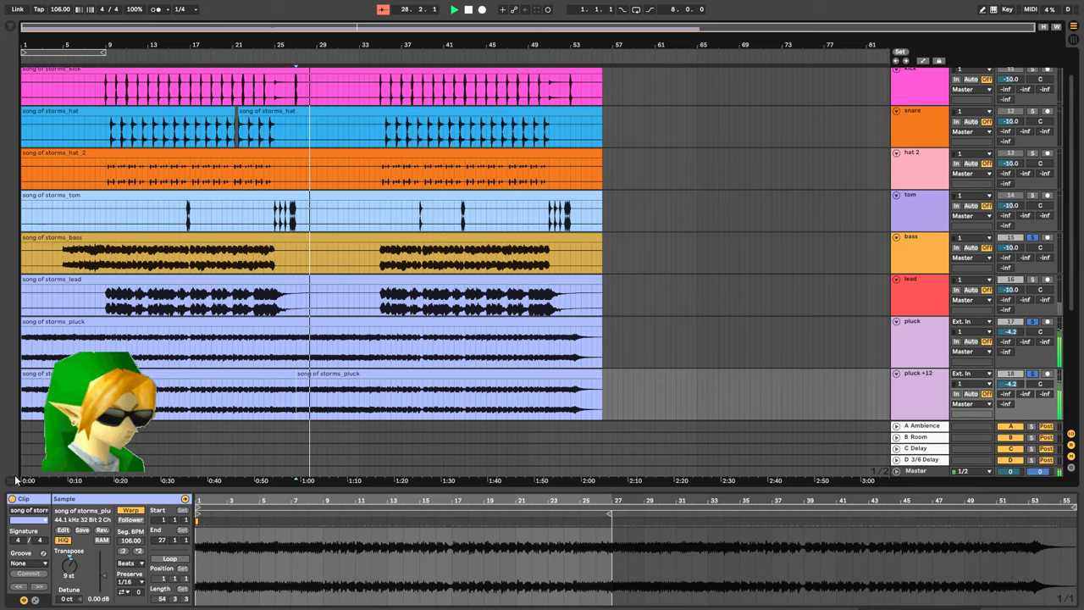
- Switch to OBS and move the character GIF overlay to the lower-right corner of the scene
{"action": "key", "text": "alt+Tab"}
{"action": "left_click", "coordinate": [665, 353]}
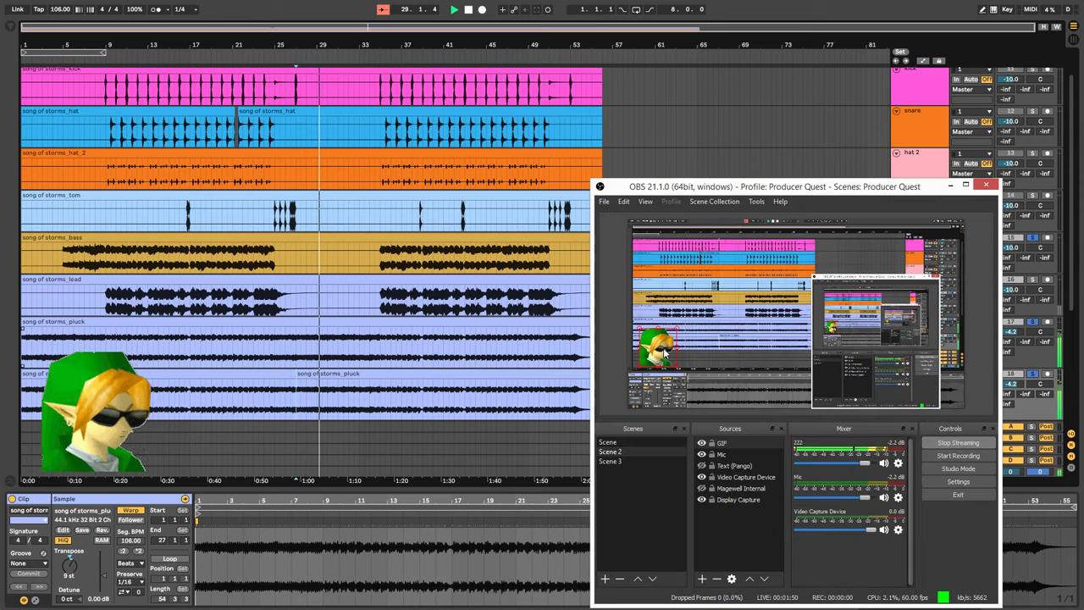
{"action": "left_click_drag", "start_coordinate": [665, 354], "coordinate": [950, 393]}
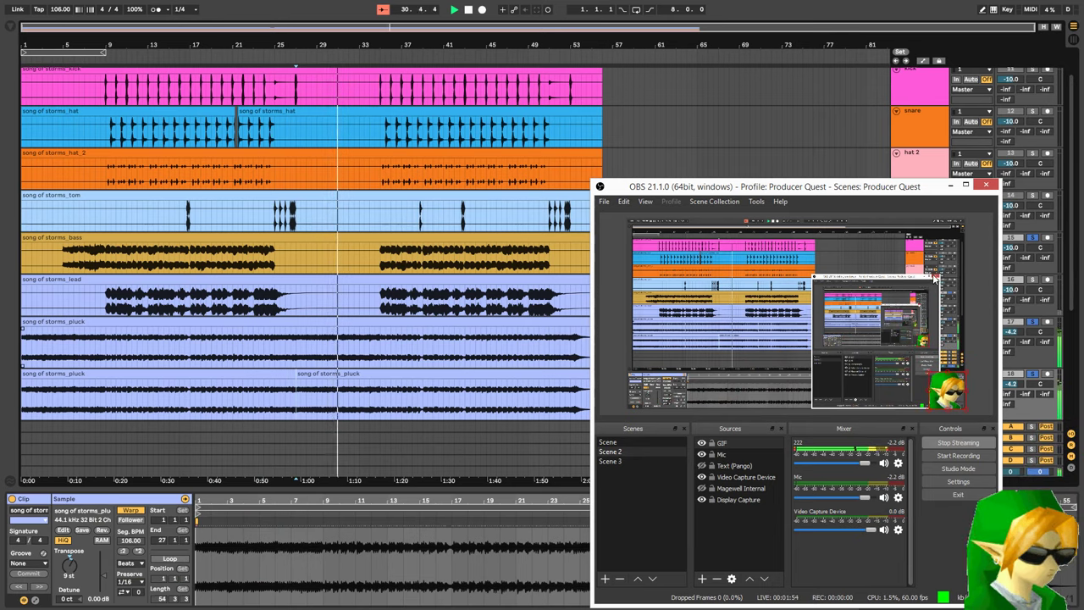
- Flip the GIF source horizontally and switch back to Ableton Live
{"action": "left_click", "coordinate": [758, 488]}
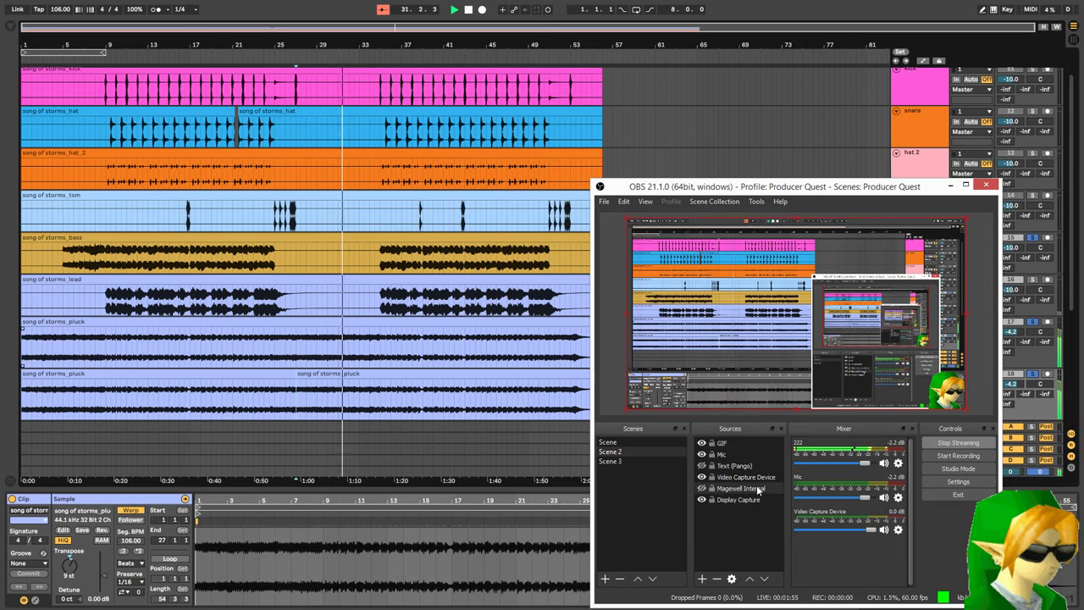
{"action": "right_click", "coordinate": [724, 442]}
{"action": "mouse_move", "coordinate": [815, 340]}
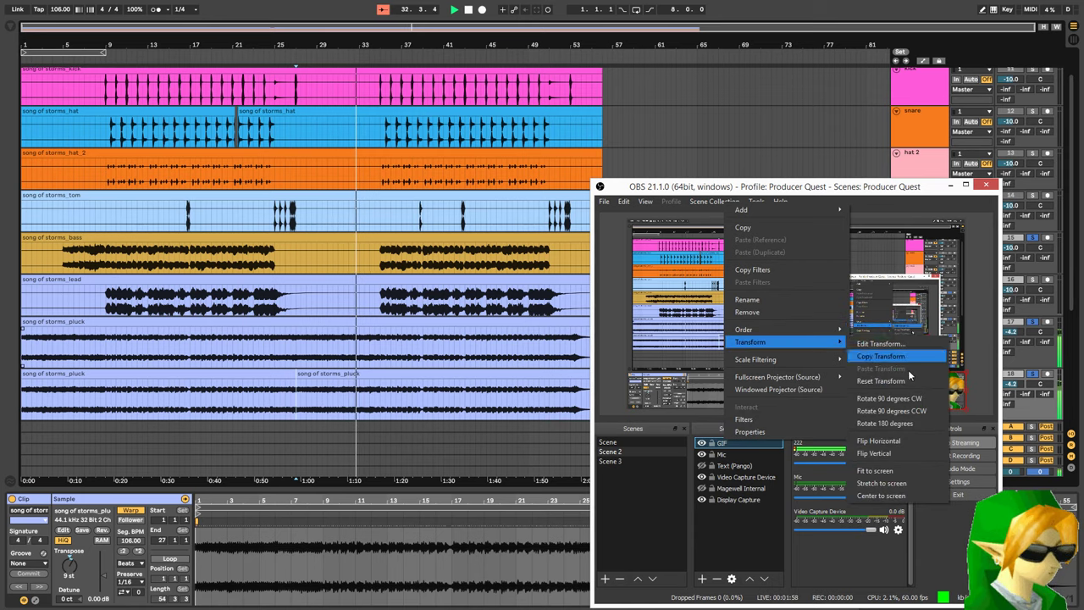
{"action": "left_click", "coordinate": [921, 441]}
{"action": "left_click", "coordinate": [443, 471]}
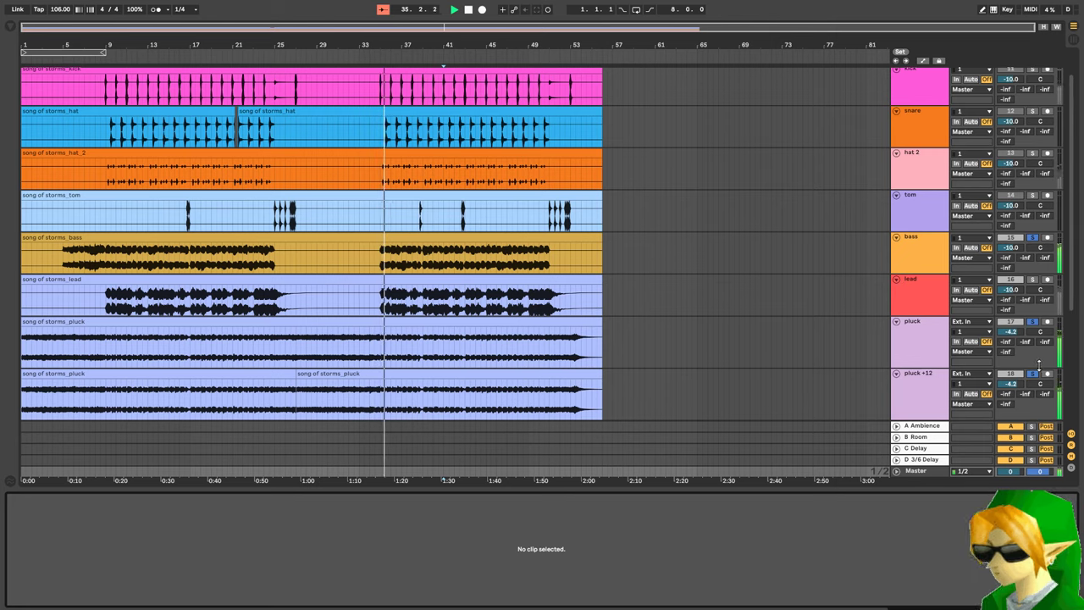
- Split the pluck +12 clip at bar 35
{"action": "left_click", "coordinate": [380, 400]}
{"action": "key", "text": "ctrl+e"}
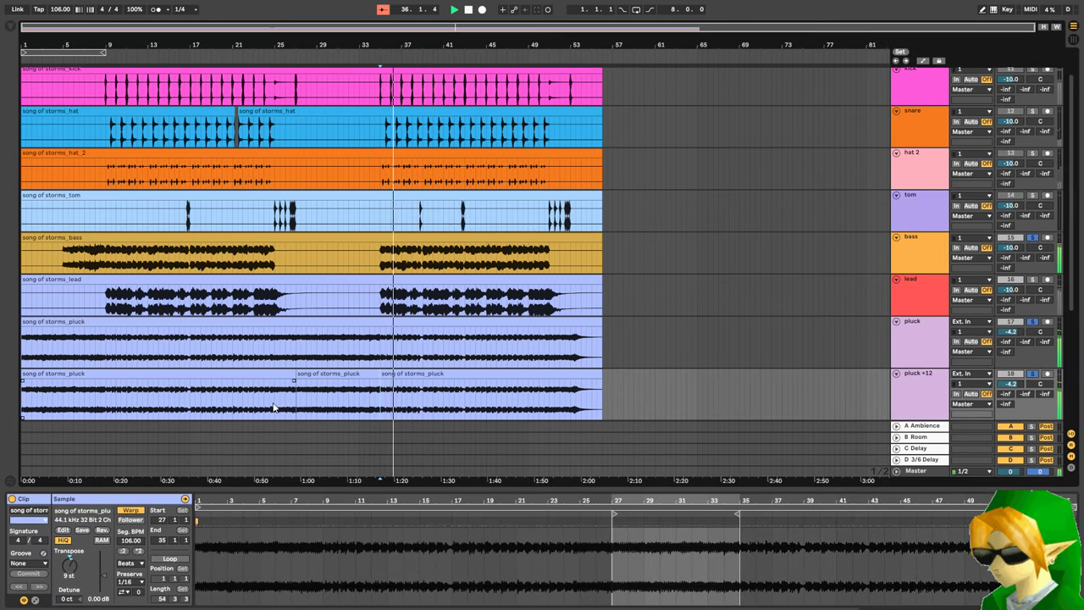
- Play from shortly before bar 25 and clear the solos on the bass and both pluck tracks
{"action": "left_click", "coordinate": [261, 405]}
{"action": "key", "text": "space"}
{"action": "key", "text": "space"}
{"action": "left_click", "coordinate": [1032, 373]}
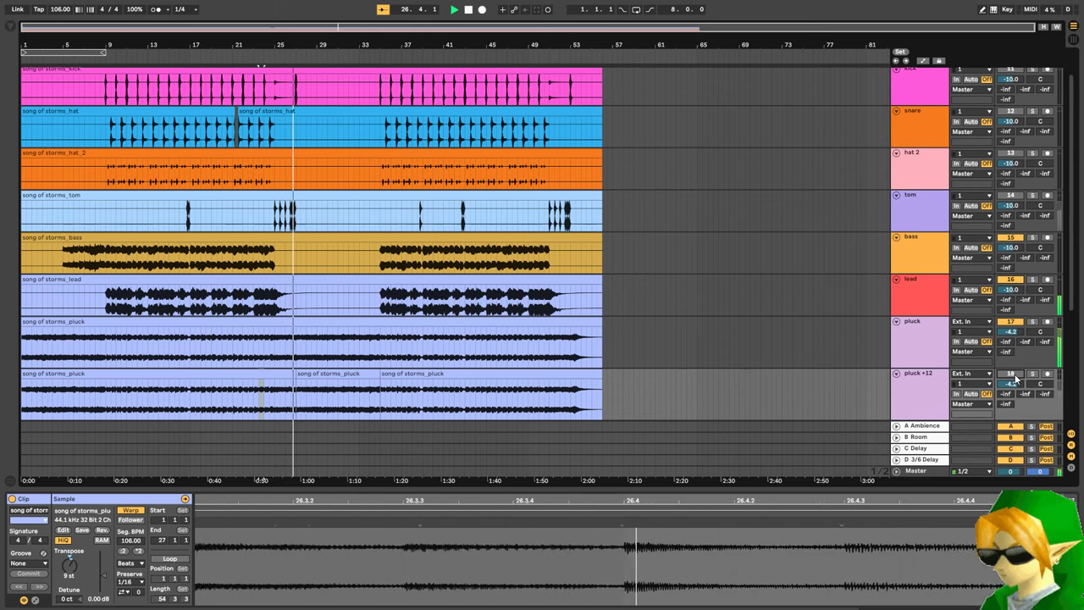
- Split the middle pluck +12 section at bar 31 and select the part from bar 27 to 31
{"action": "left_click", "coordinate": [338, 402]}
{"action": "key", "text": "ctrl+e"}
{"action": "left_click", "coordinate": [323, 374]}
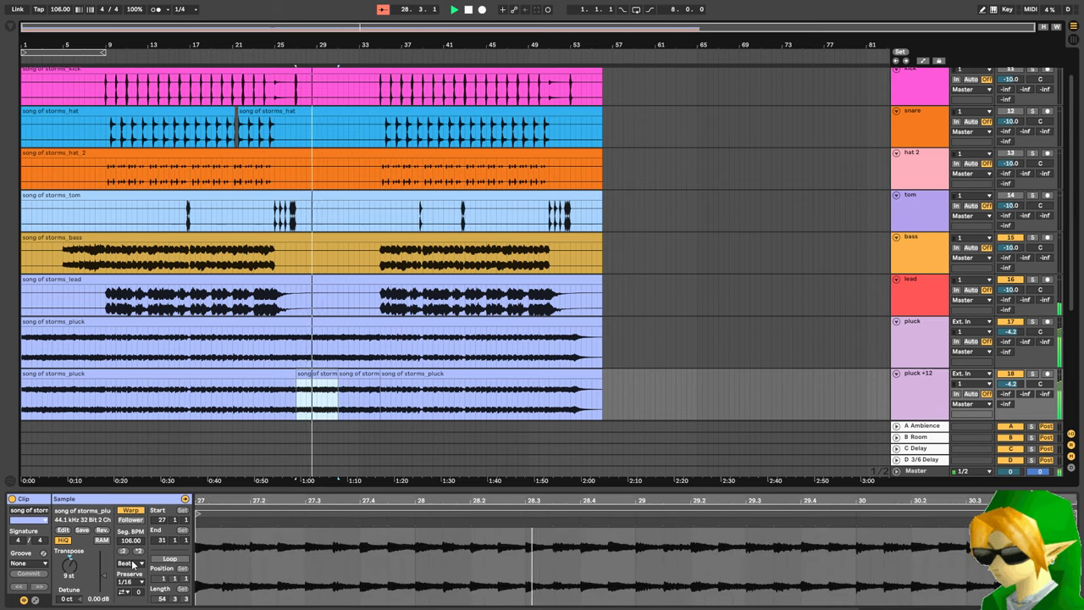
- Try preserving 1 Bar and then Transients in the Beats warp settings of the pluck +12 clip spanning bars 27 to 31
{"action": "left_click", "coordinate": [138, 584]}
{"action": "left_click", "coordinate": [134, 520]}
{"action": "left_click", "coordinate": [136, 583]}
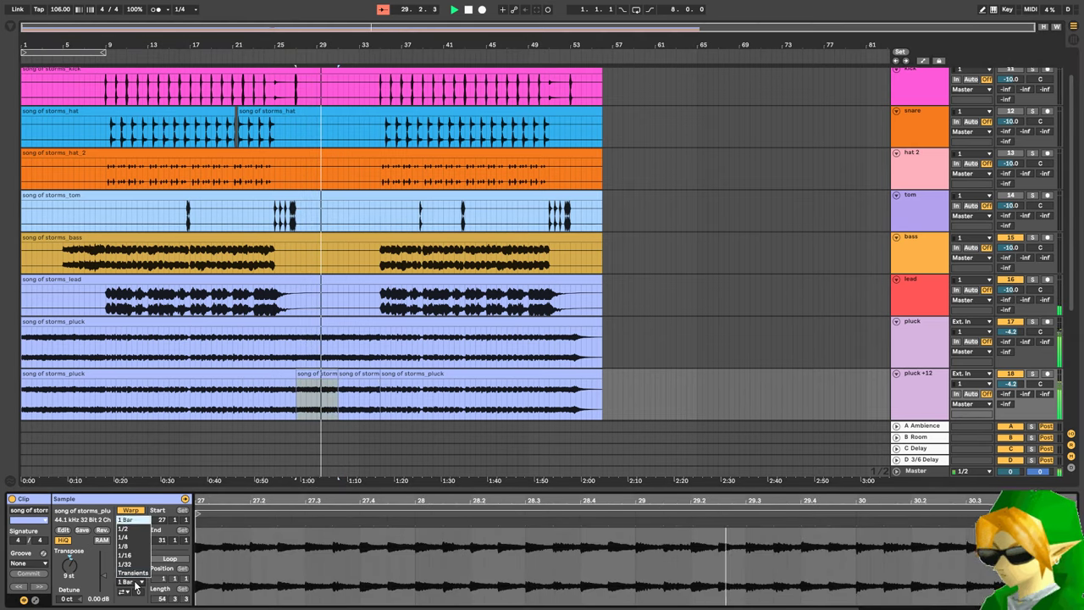
{"action": "left_click", "coordinate": [134, 574]}
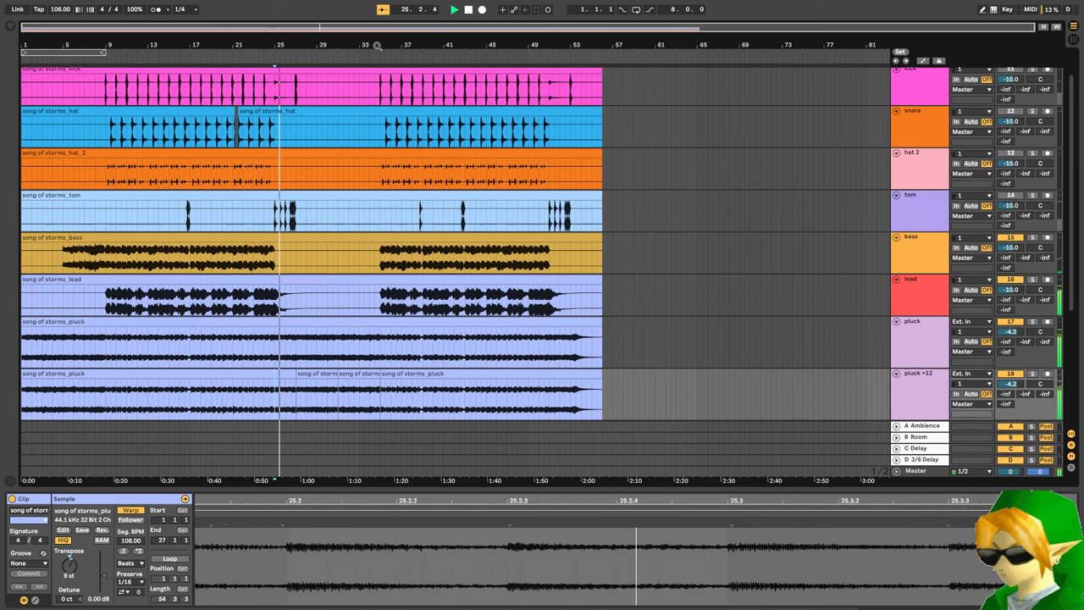
- Split the pluck +12 clip at bar 25 and deactivate the section before it
{"action": "left_click_drag", "start_coordinate": [375, 45], "coordinate": [479, 236]}
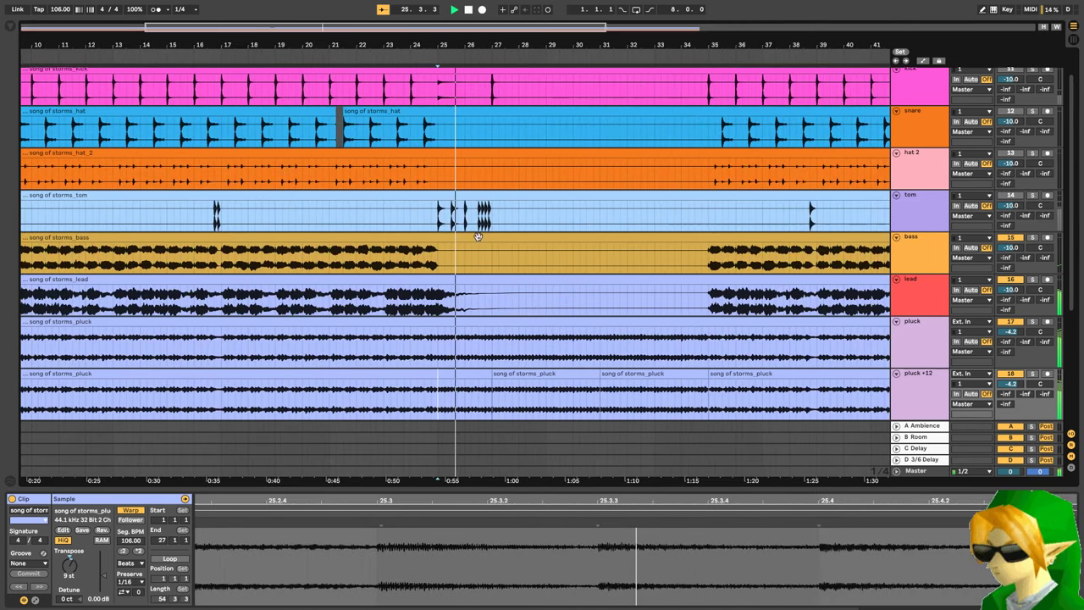
{"action": "left_click", "coordinate": [392, 372]}
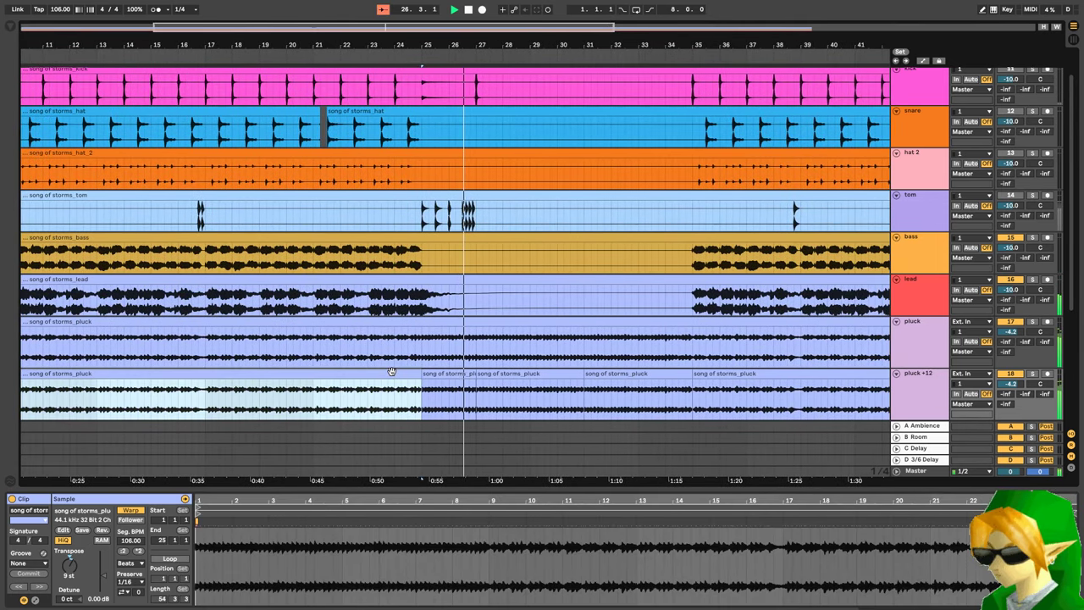
{"action": "key", "text": "minus"}
{"action": "key", "text": "0"}
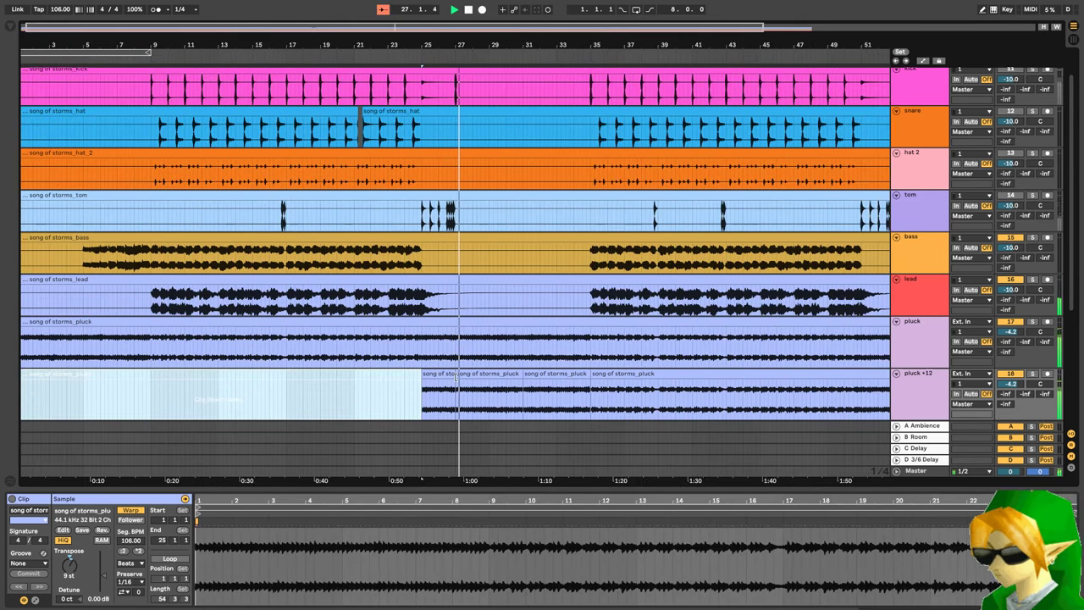
- Set the pluck +12 clip between bars 25 and 27 to preserve Transients in its Beats warp settings
{"action": "left_click", "coordinate": [441, 375]}
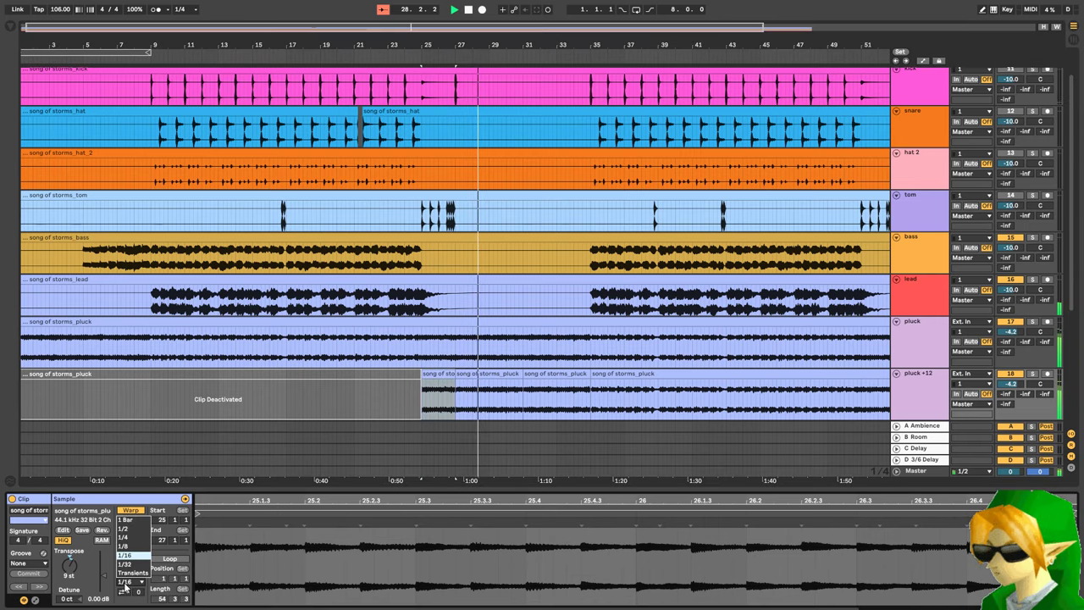
{"action": "left_click", "coordinate": [124, 583]}
{"action": "left_click", "coordinate": [127, 591]}
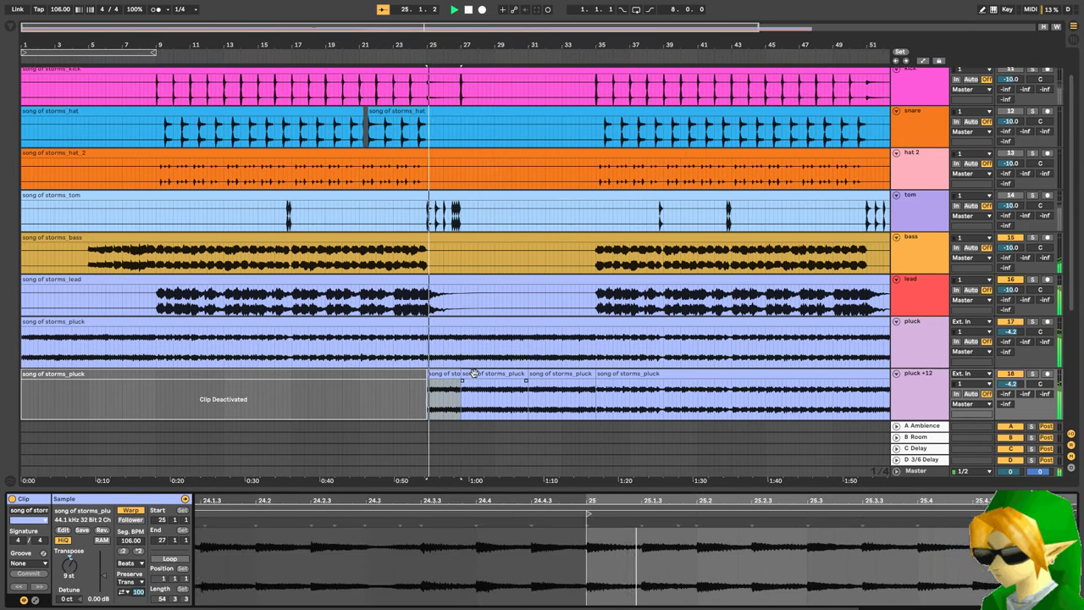
- Extend the pluck +12 clip at bars 31 to 35 back to bar 27, with a fade-in from bar 25
{"action": "left_click", "coordinate": [535, 374]}
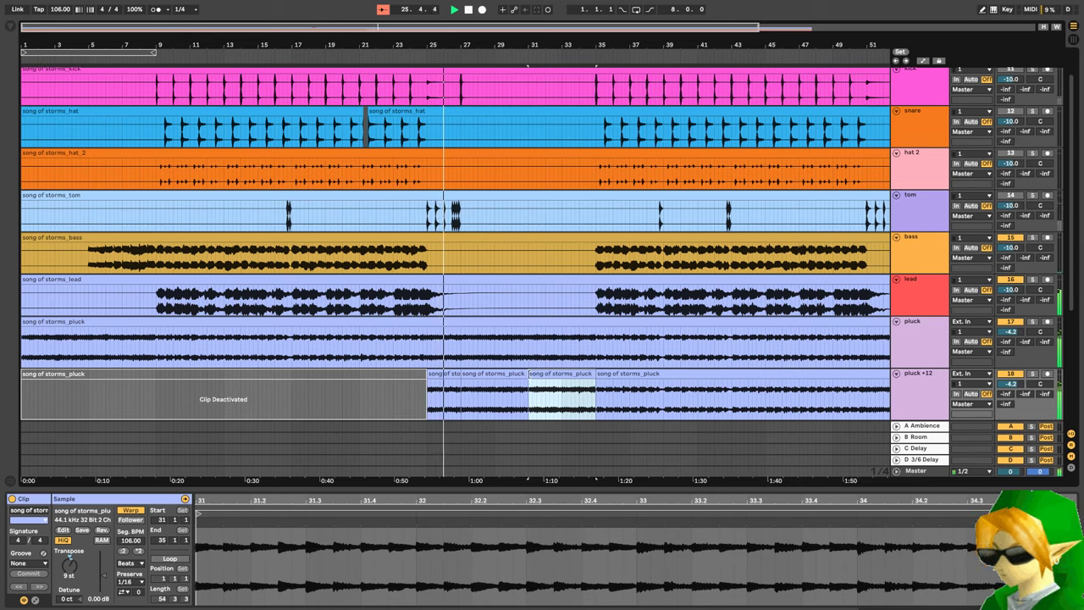
{"action": "left_click_drag", "start_coordinate": [532, 374], "coordinate": [464, 387]}
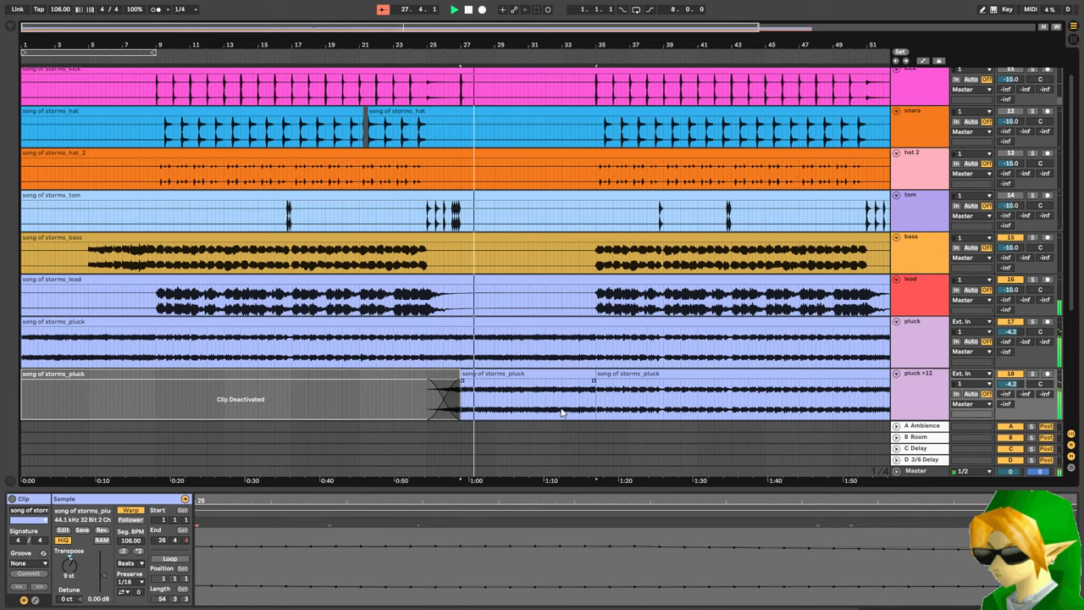
- Search the plug-ins for kickstart and insert Kickstart-64bit before FabFilter Pro-Q 3 on the pluck +12 track
{"action": "left_click_drag", "start_coordinate": [466, 30], "coordinate": [467, 17]}
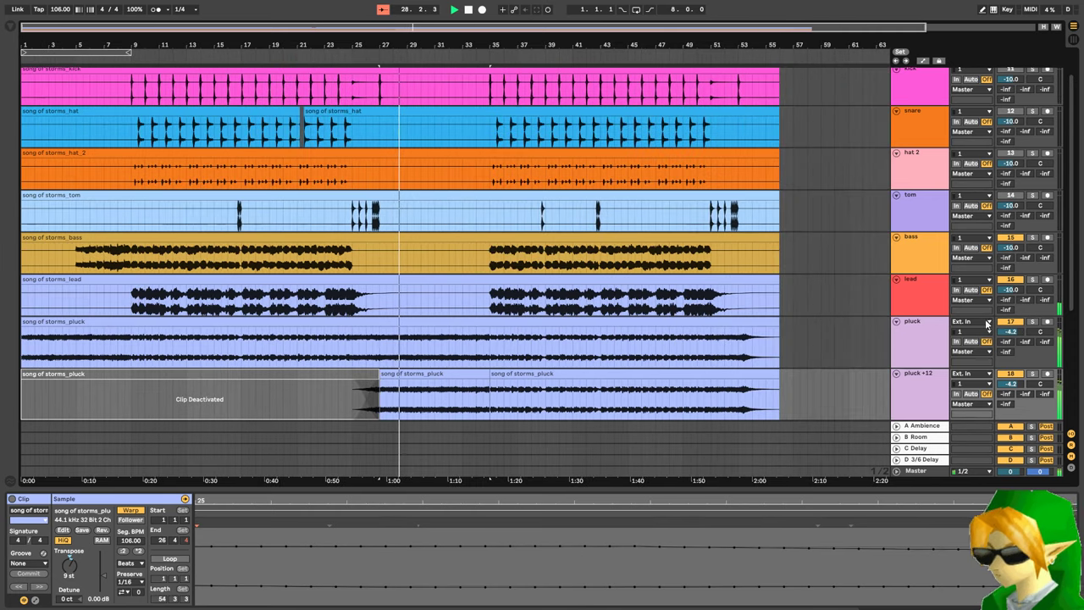
{"action": "left_click", "coordinate": [935, 391]}
{"action": "key", "text": "ctrl+alt+b"}
{"action": "key", "text": "shift+Tab"}
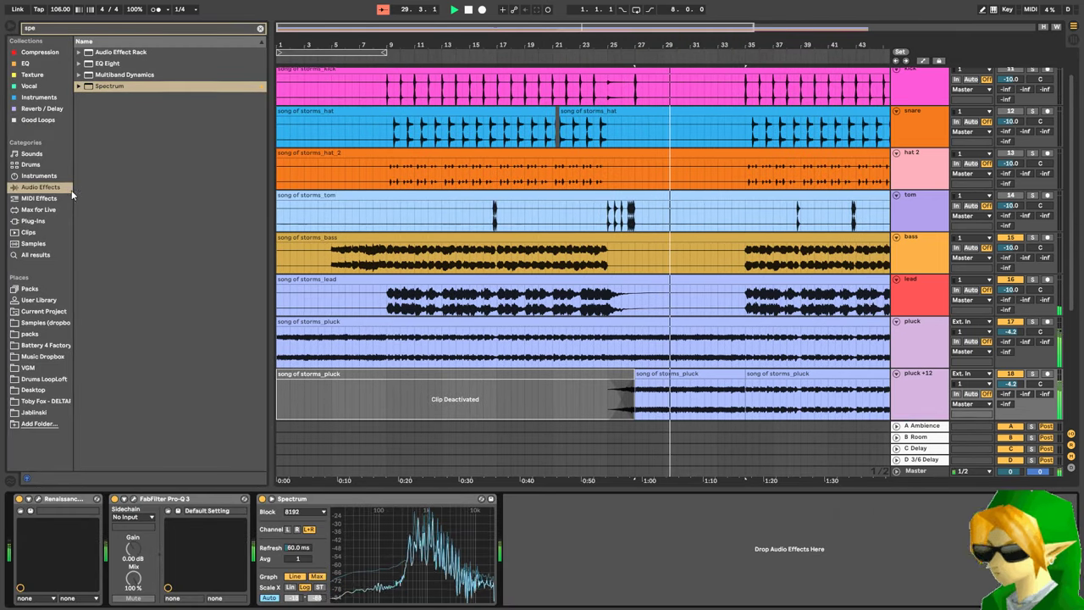
{"action": "left_click", "coordinate": [50, 219]}
{"action": "left_click", "coordinate": [140, 29]}
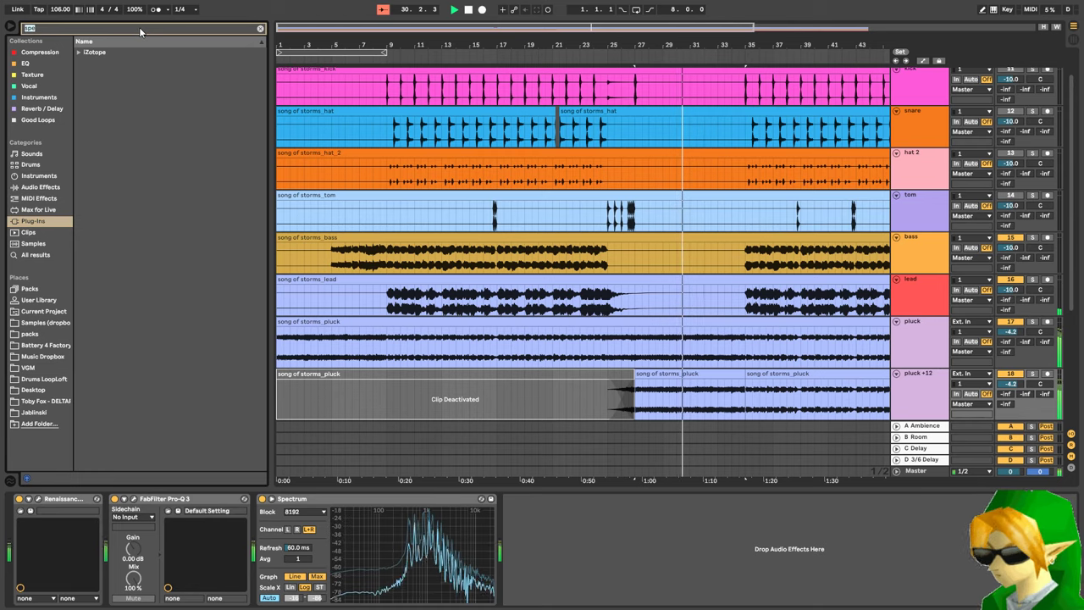
{"action": "type", "text": "kickstart"}
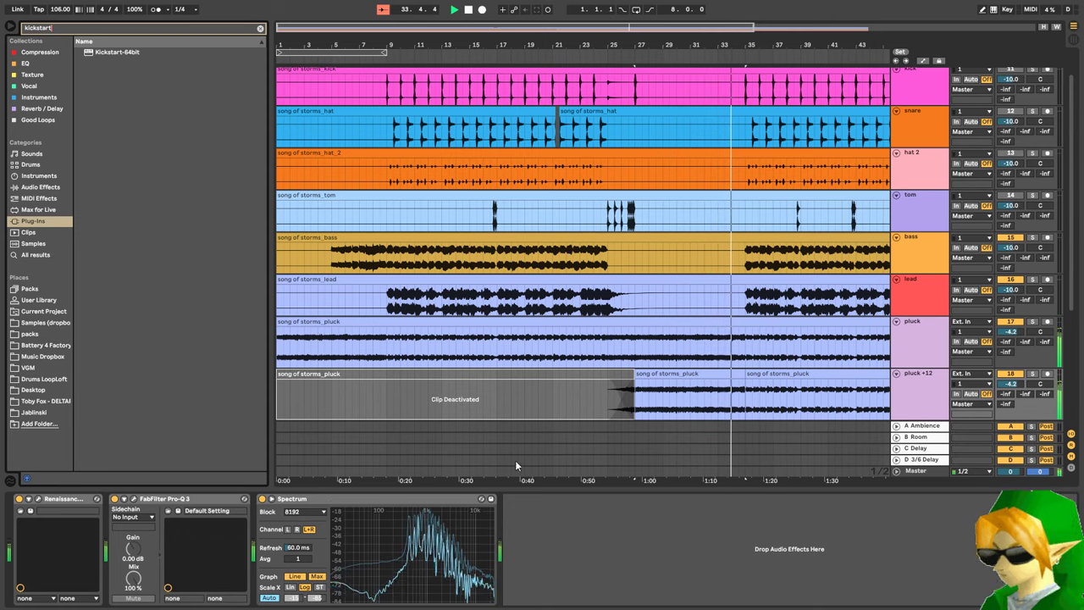
{"action": "left_click", "coordinate": [687, 373]}
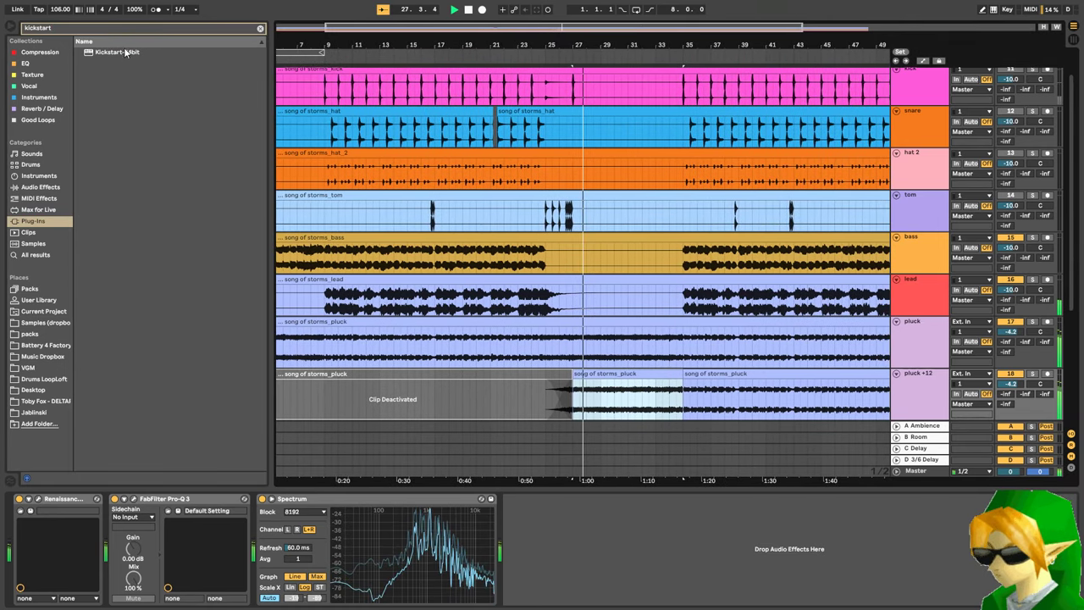
{"action": "left_click_drag", "start_coordinate": [123, 52], "coordinate": [128, 567]}
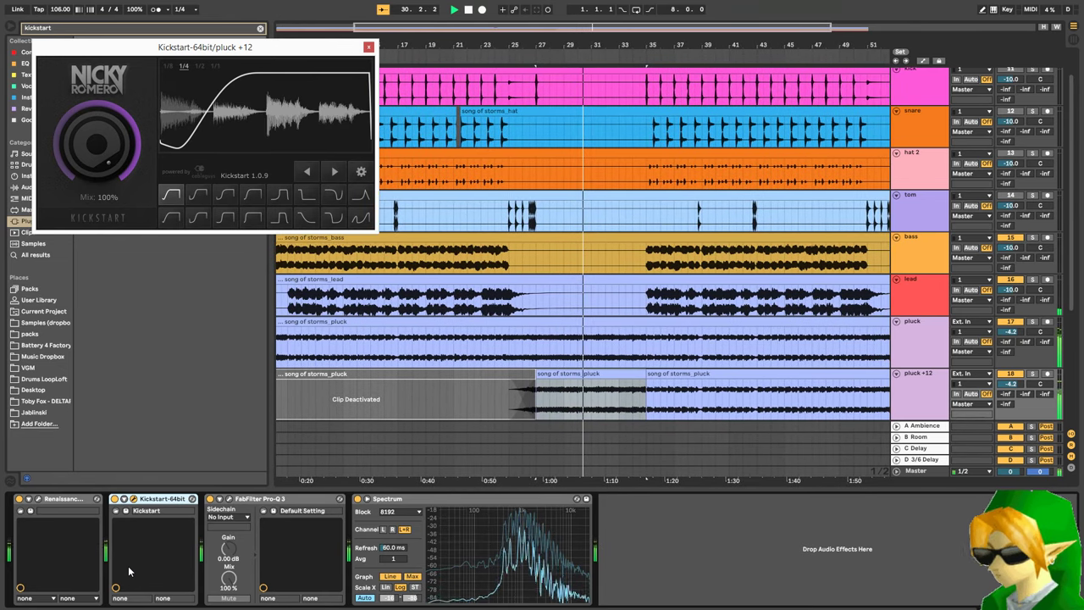
- Try a lower Kickstart mix, then audition the Classic Chain curve and the two curves after it at 100% mix
{"action": "left_click_drag", "start_coordinate": [116, 163], "coordinate": [116, 203]}
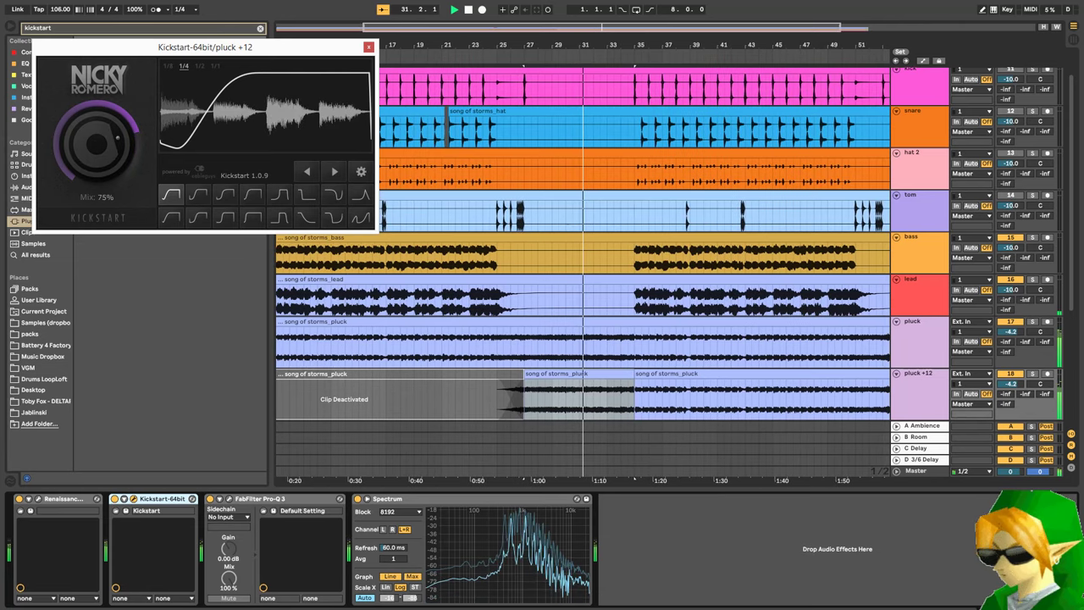
{"action": "left_click", "coordinate": [192, 195]}
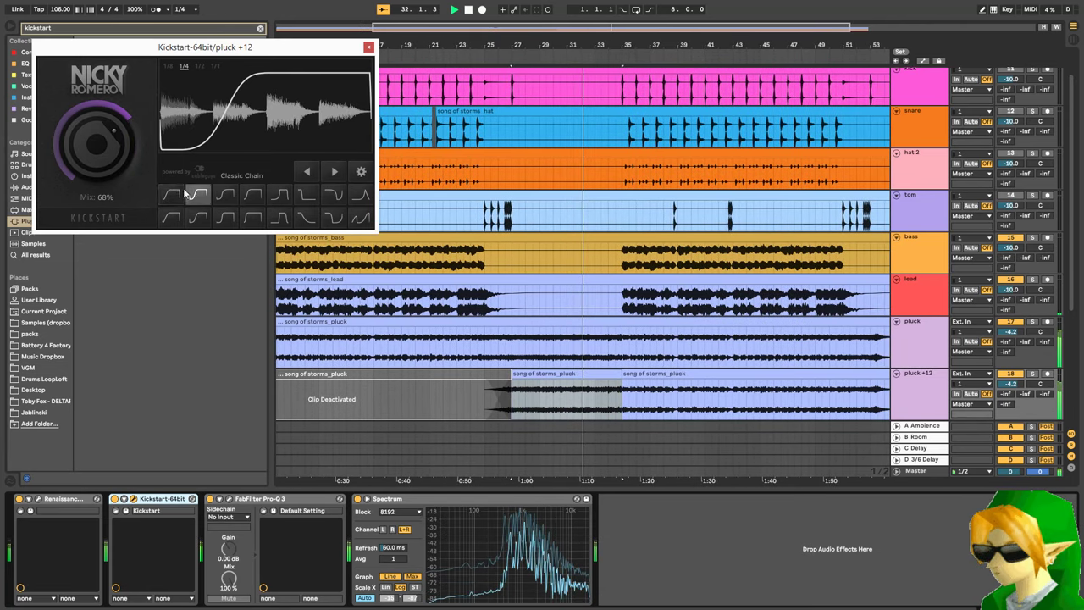
{"action": "left_click_drag", "start_coordinate": [112, 161], "coordinate": [112, 121]}
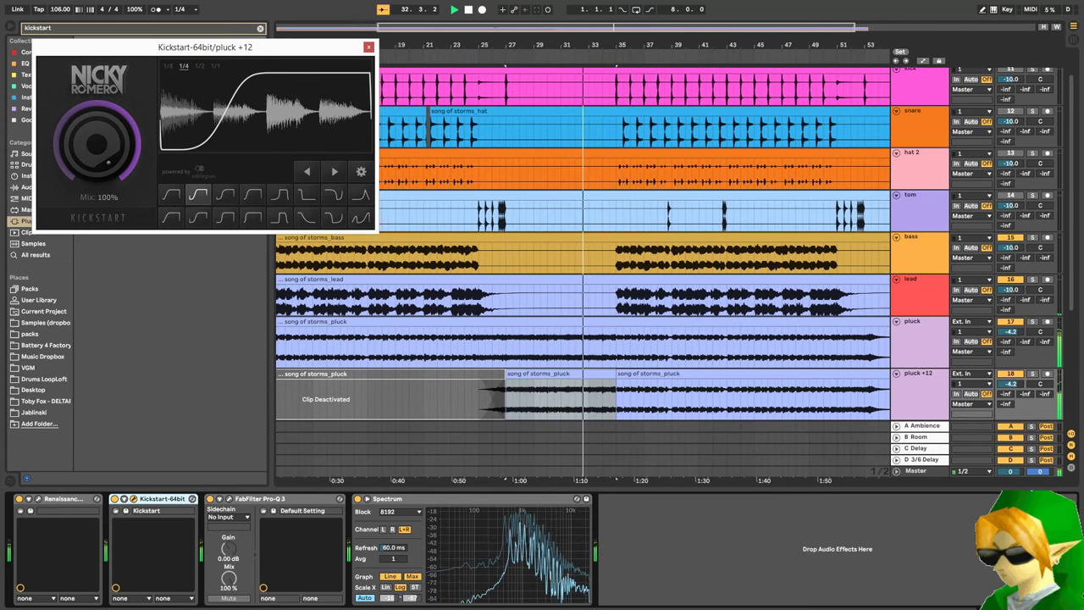
{"action": "left_click", "coordinate": [225, 196]}
{"action": "left_click", "coordinate": [253, 196]}
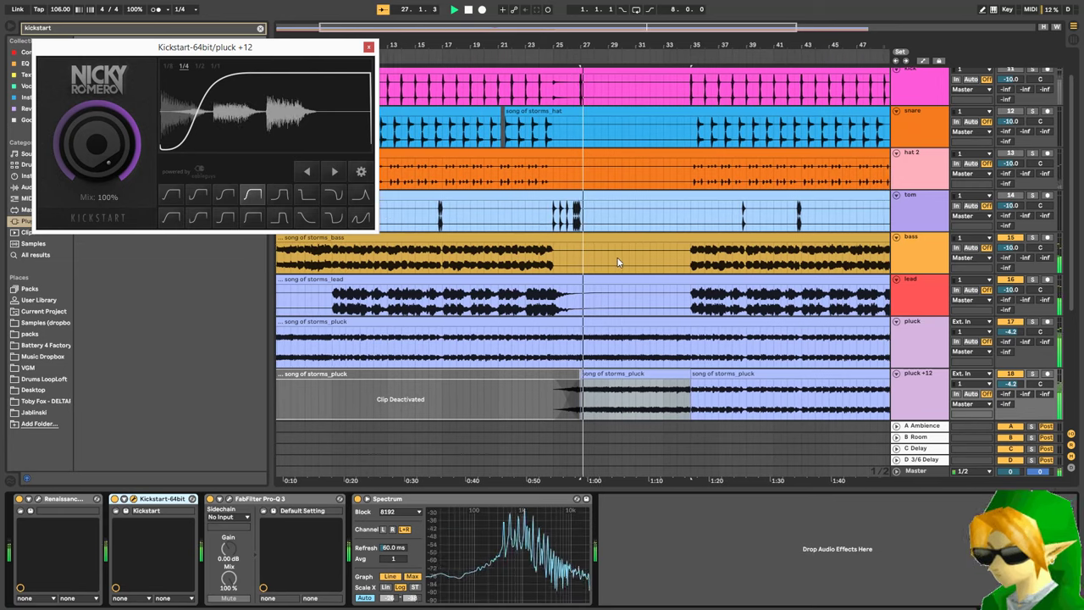
- Compare Kickstart's first two curves, choose Free Punch and set the mix to 69%
{"action": "left_click", "coordinate": [195, 197]}
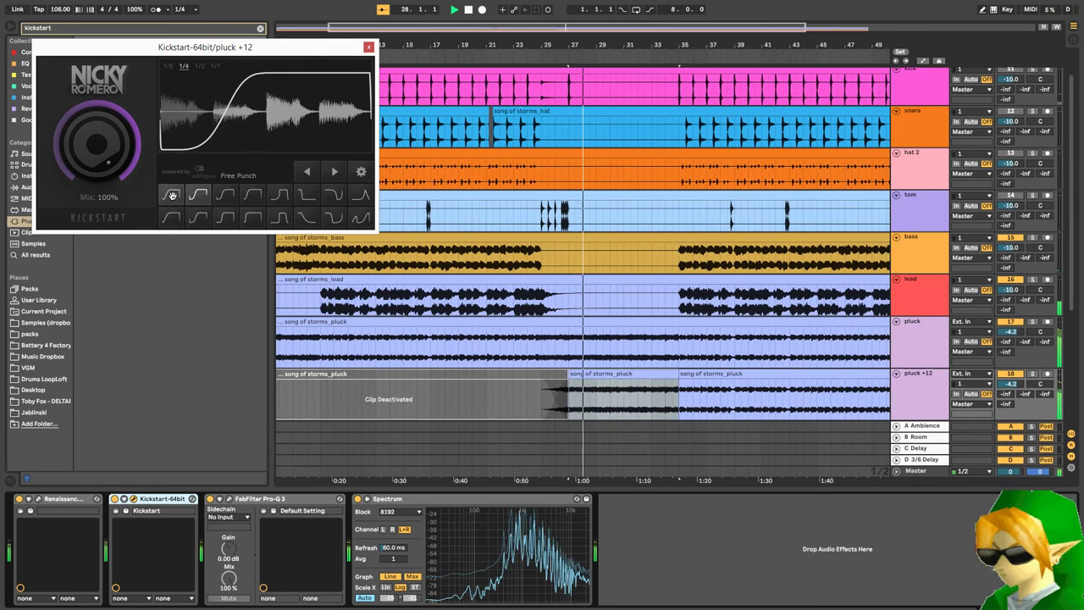
{"action": "left_click", "coordinate": [173, 196]}
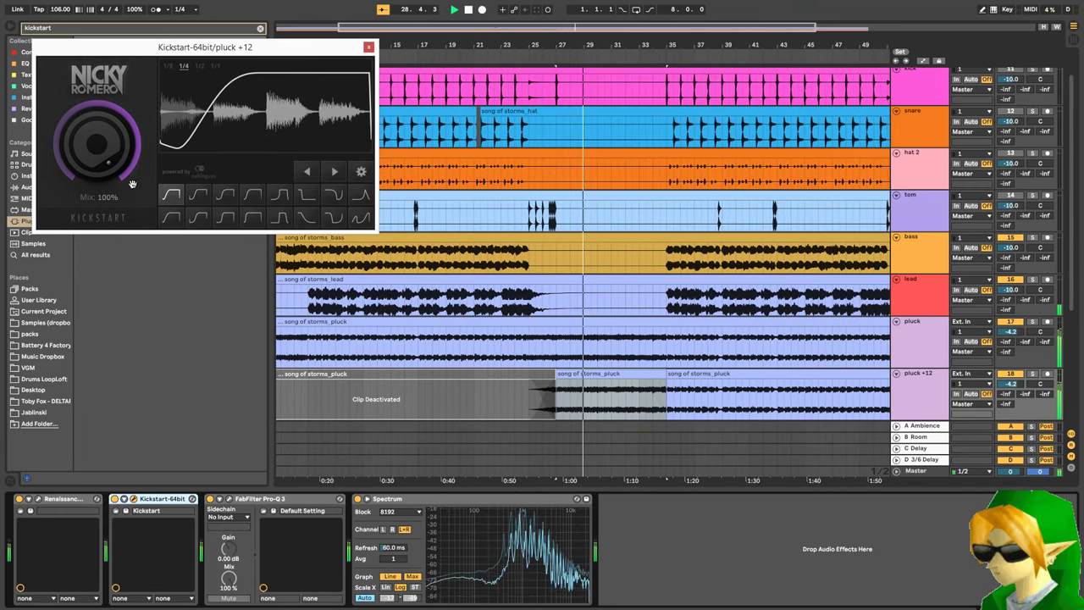
{"action": "mouse_move", "coordinate": [103, 149]}
{"action": "left_mouse_down"}
{"action": "mouse_move", "coordinate": [104, 169]}
{"action": "mouse_move", "coordinate": [109, 143]}
{"action": "left_mouse_up"}
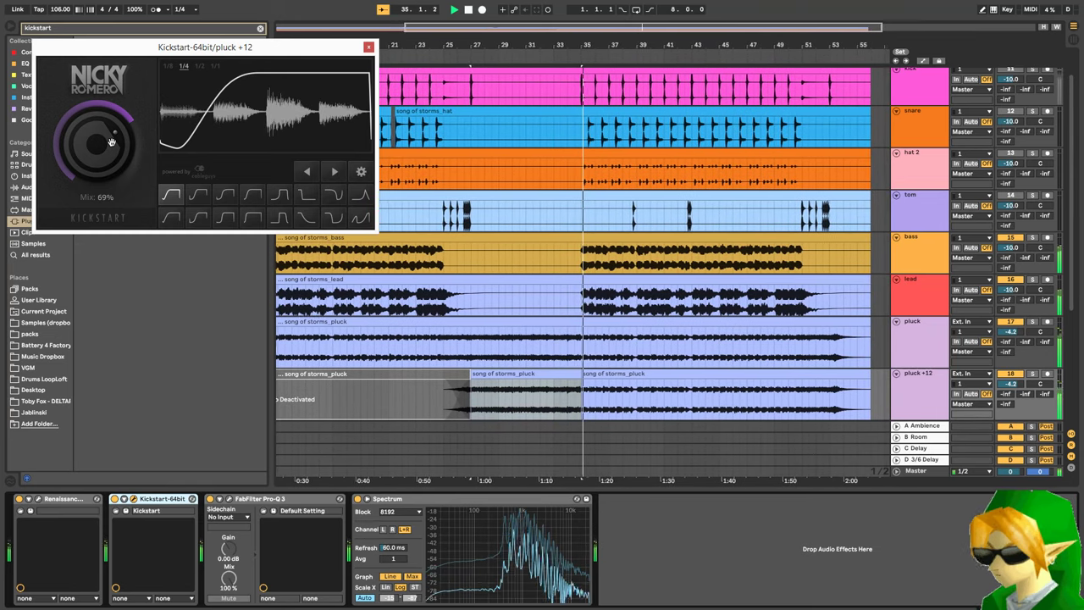
- Deactivate the pluck +12 section from bar 35 onward and select the pluck track
{"action": "left_click", "coordinate": [585, 373]}
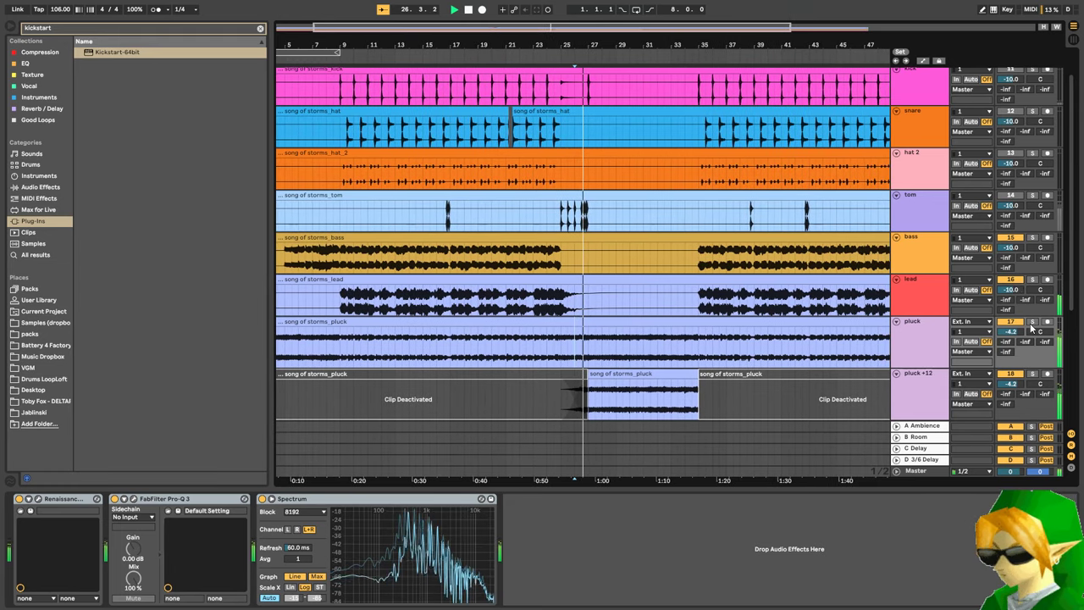
{"action": "left_click", "coordinate": [928, 341]}
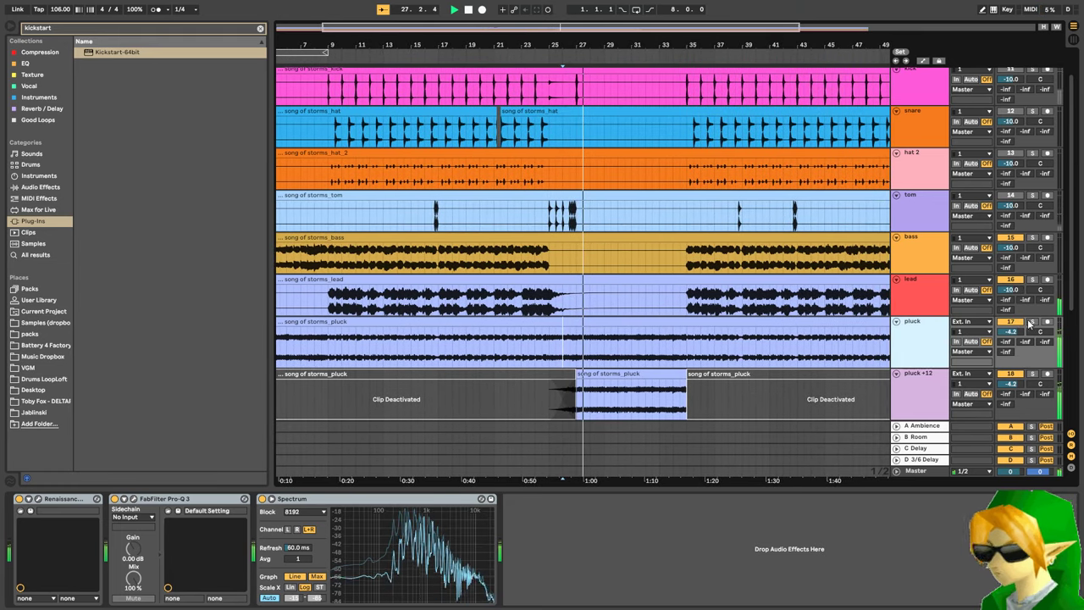
- Add a 72 dB/oct low cut at about 284 Hz in FabFilter Pro-Q 3 on the pluck +12 track
{"action": "left_click", "coordinate": [938, 382]}
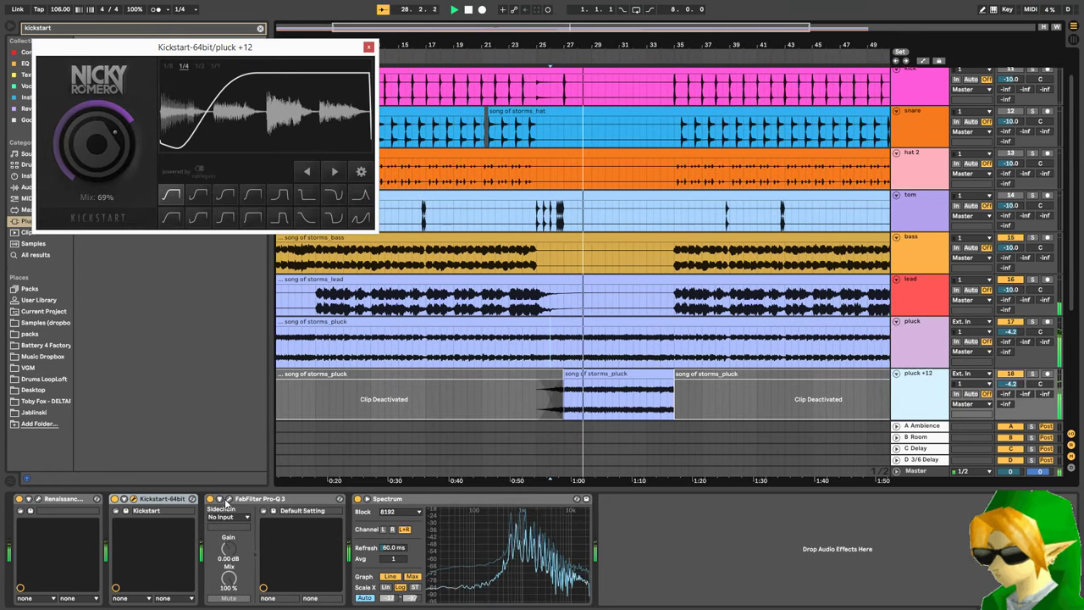
{"action": "left_click", "coordinate": [229, 499]}
{"action": "left_click_drag", "start_coordinate": [52, 194], "coordinate": [280, 192]}
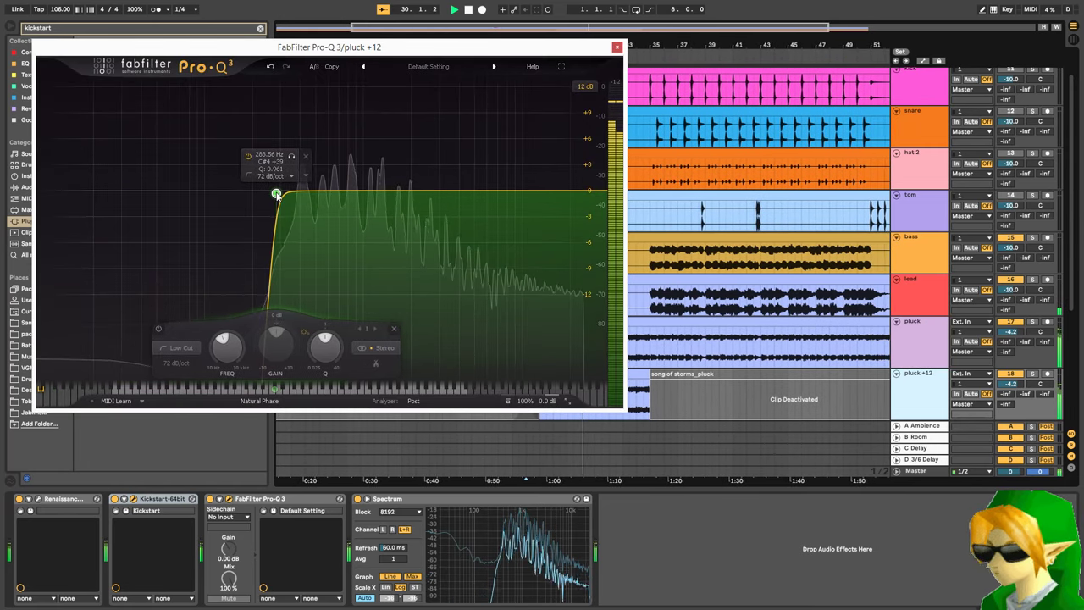
- Add a second low cut at 6 dB/oct in Pro-Q 3 and move it above the first cut's frequency
{"action": "left_click", "coordinate": [233, 187]}
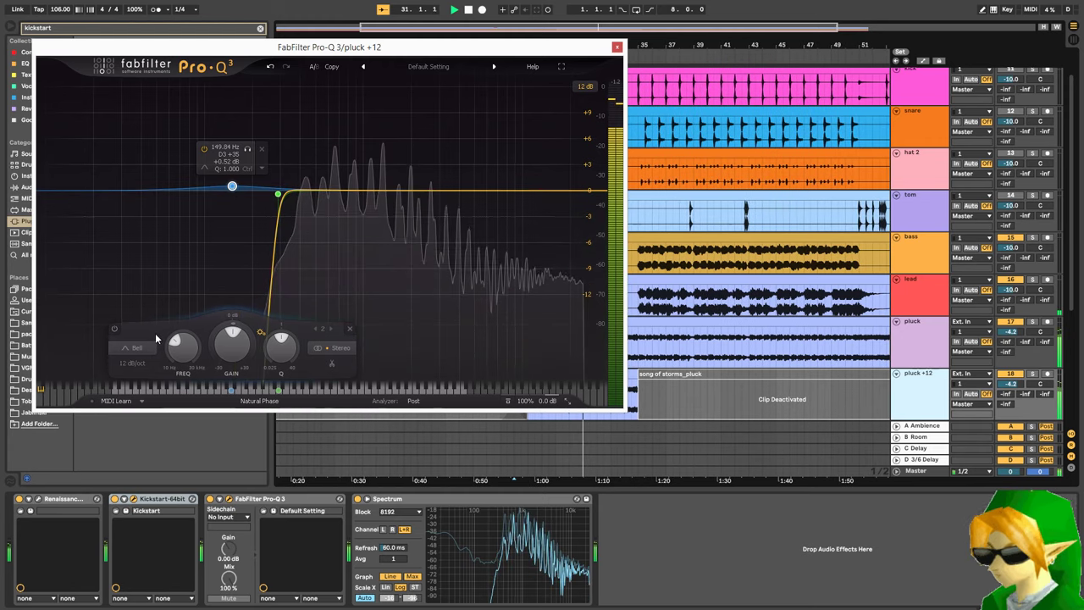
{"action": "left_click", "coordinate": [132, 347]}
{"action": "left_click", "coordinate": [136, 264]}
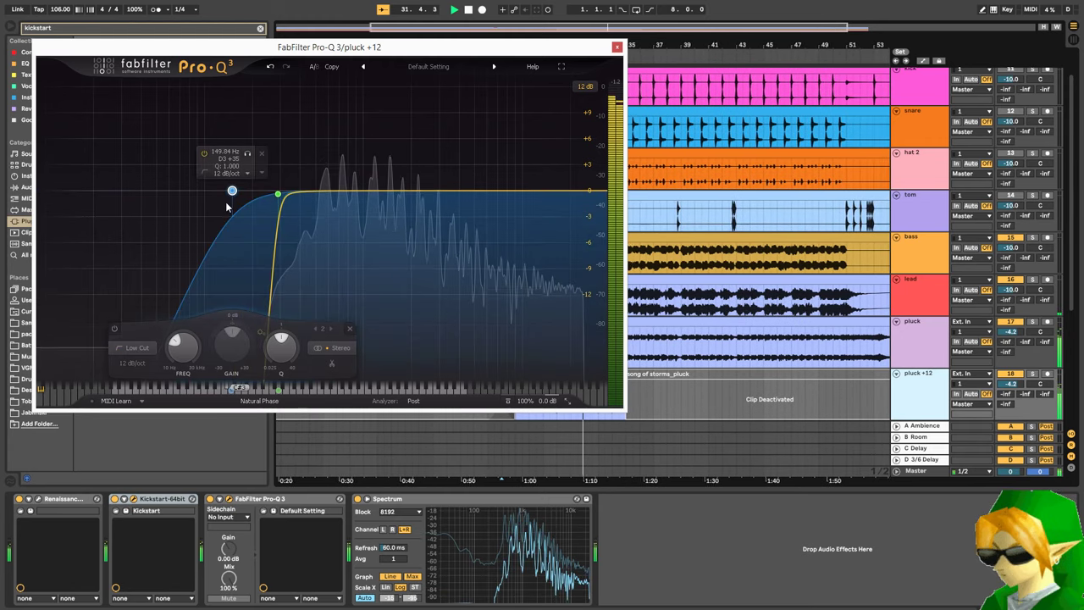
{"action": "left_click_drag", "start_coordinate": [230, 187], "coordinate": [332, 191]}
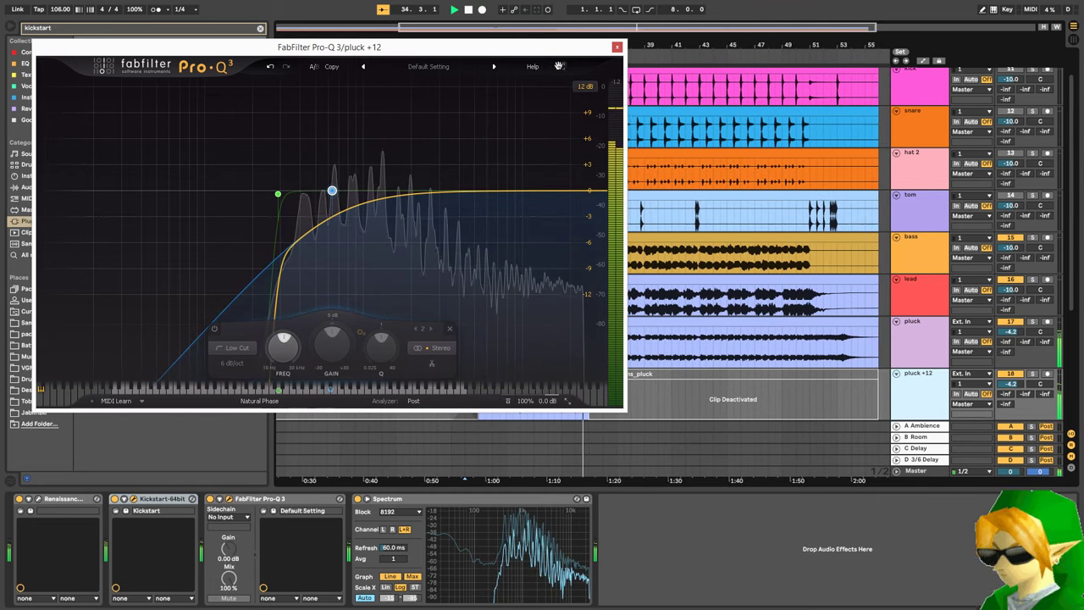
- Show Pro-Q 3 full screen and pull a band from the highest frequencies to a lower frequency
{"action": "left_click", "coordinate": [562, 66]}
{"action": "left_click", "coordinate": [1028, 267]}
{"action": "left_click_drag", "start_coordinate": [1028, 267], "coordinate": [903, 273]}
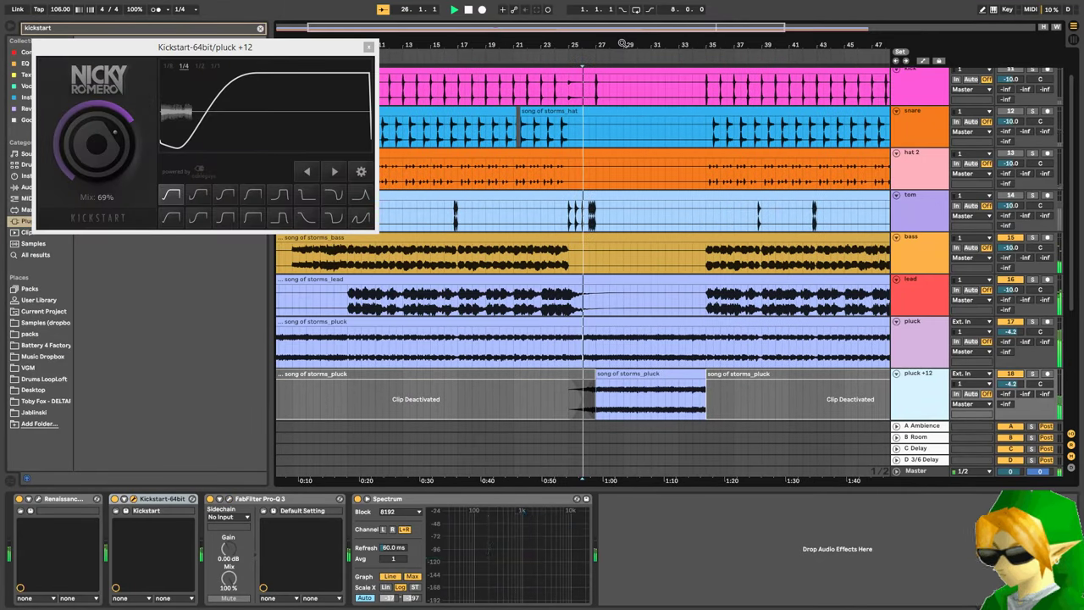
- Play the pluck +12 transition from bar 26 and close the Kickstart window
{"action": "key", "text": "space"}
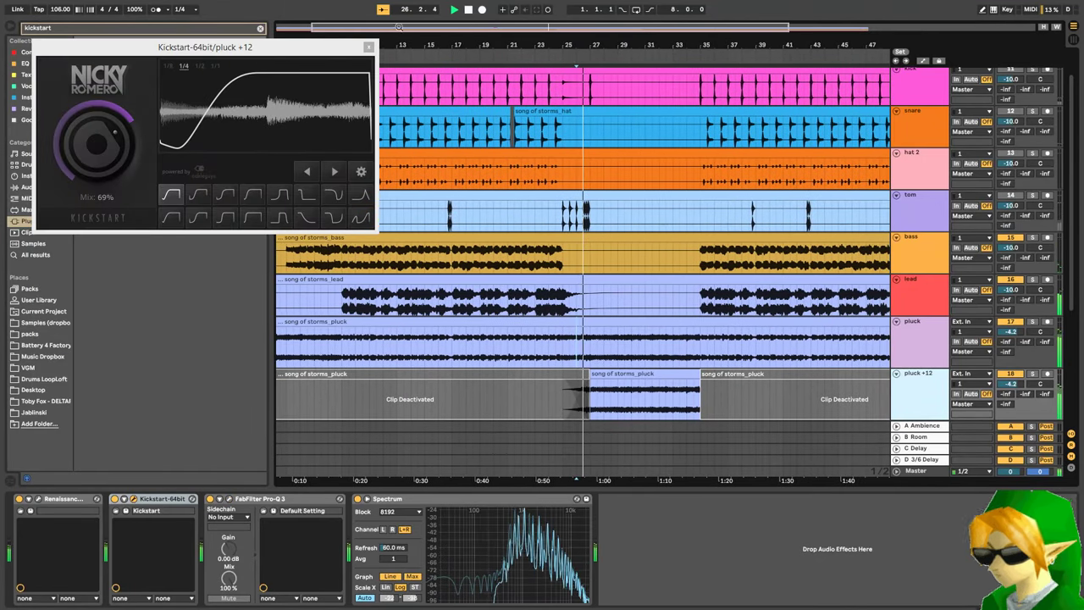
{"action": "left_click", "coordinate": [368, 48]}
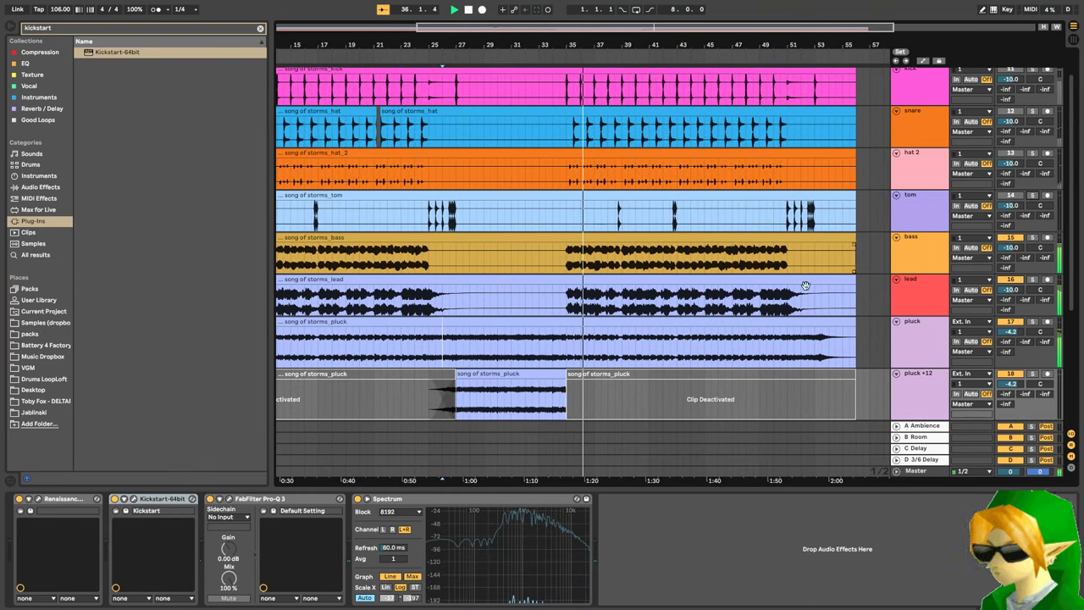
- Solo the lead track and set its Renaissance Axx compressor to a threshold of -2.9 and an attack of 43
{"action": "scroll", "coordinate": [811, 306], "scroll_direction": "down", "scroll_amount": 5}
{"action": "scroll", "coordinate": [797, 316], "scroll_direction": "up", "scroll_amount": 2}
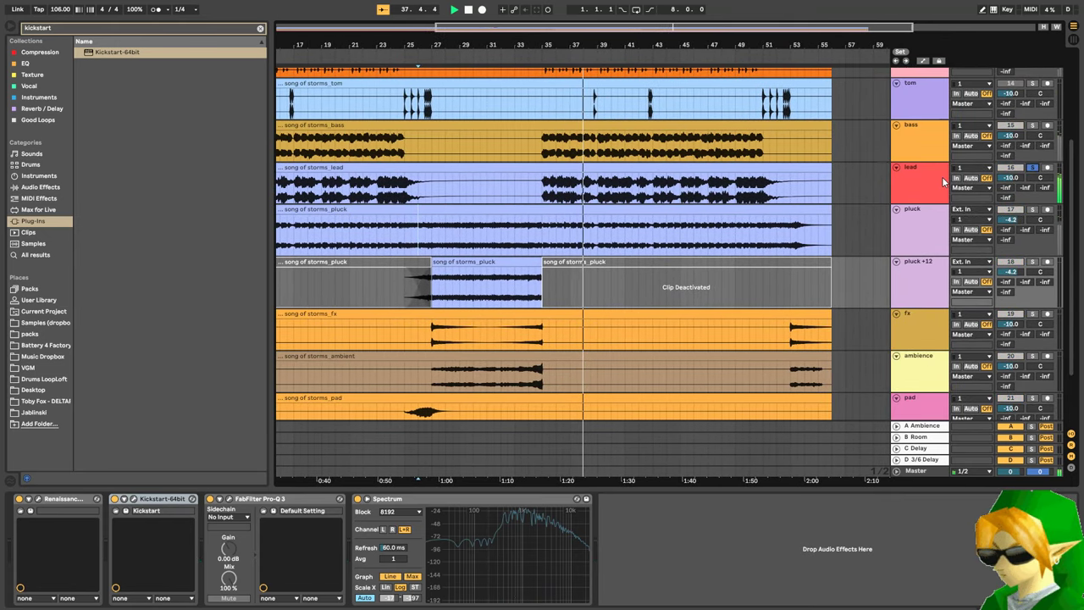
{"action": "left_click", "coordinate": [943, 180]}
{"action": "left_click", "coordinate": [38, 499]}
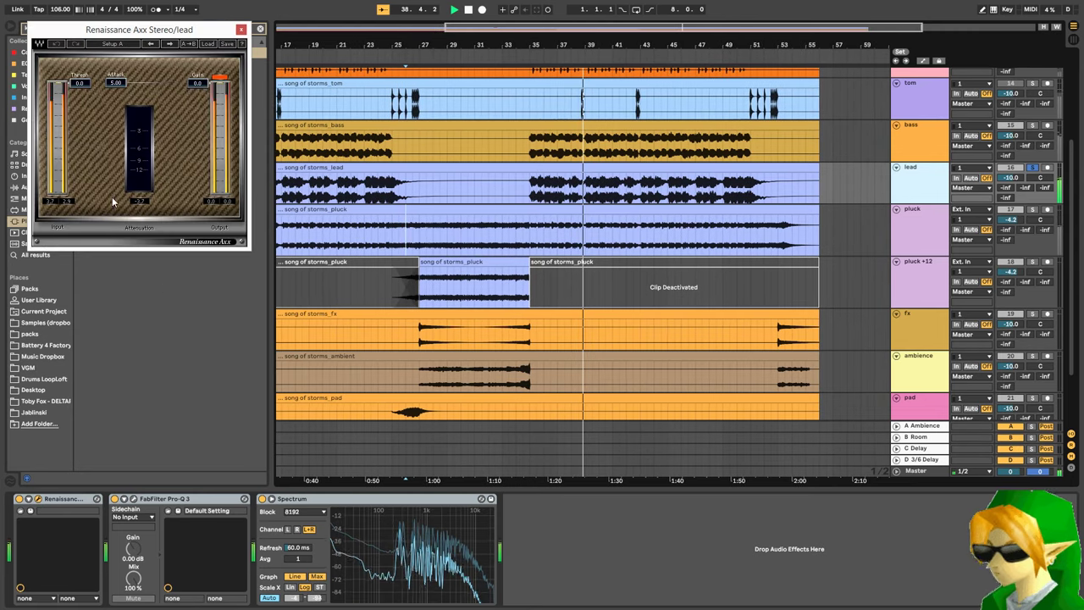
{"action": "left_click_drag", "start_coordinate": [80, 83], "coordinate": [157, 88]}
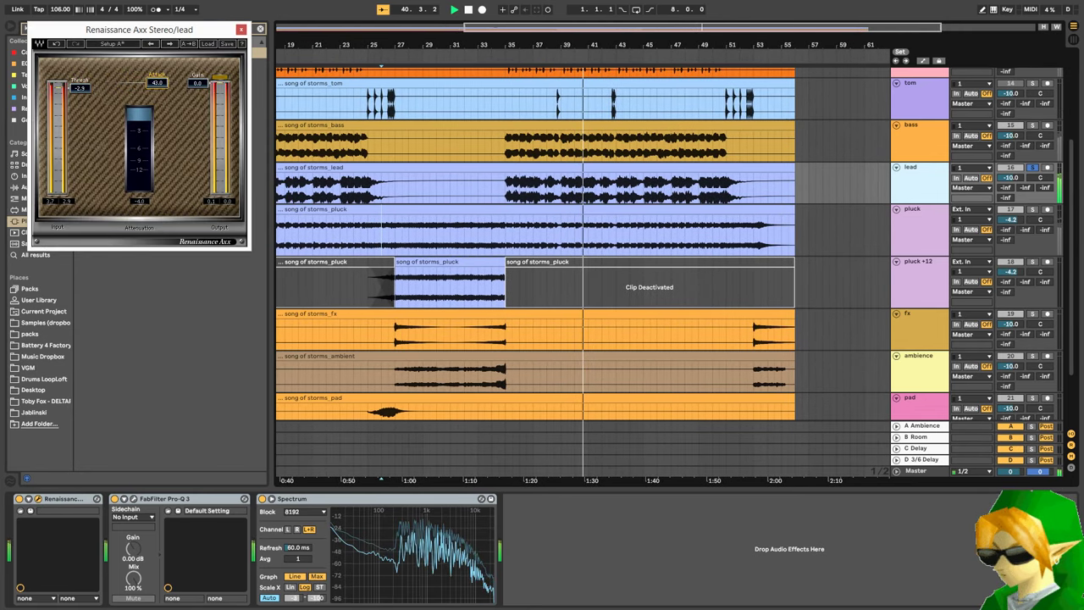
- Raise the lead compressor's threshold to -1.3 with its attack at 44.7
{"action": "left_click_drag", "start_coordinate": [80, 89], "coordinate": [81, 84]}
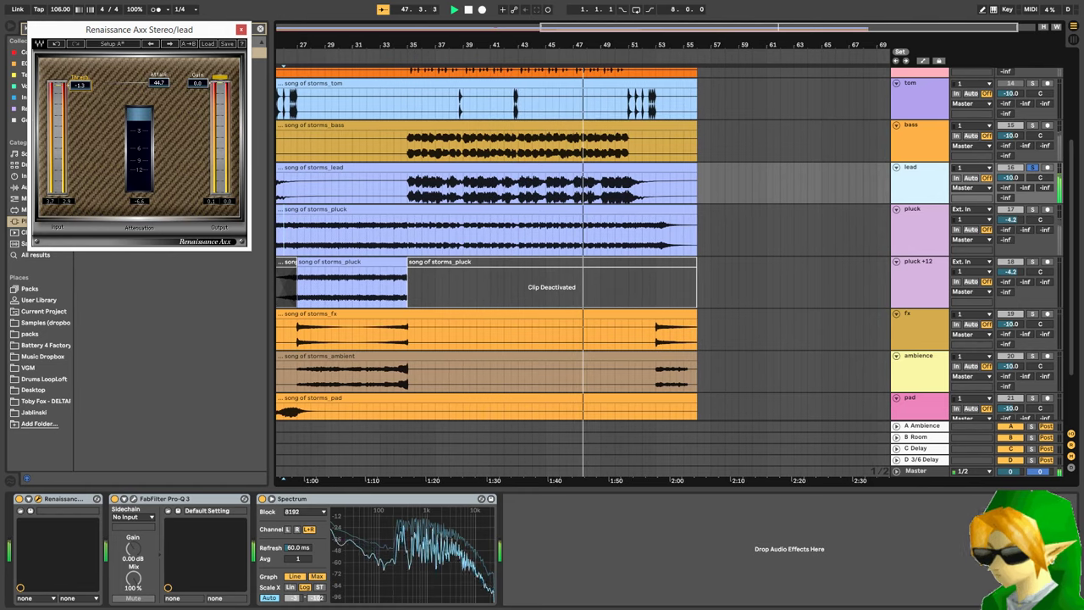
{"action": "key", "text": "alt+Tab"}
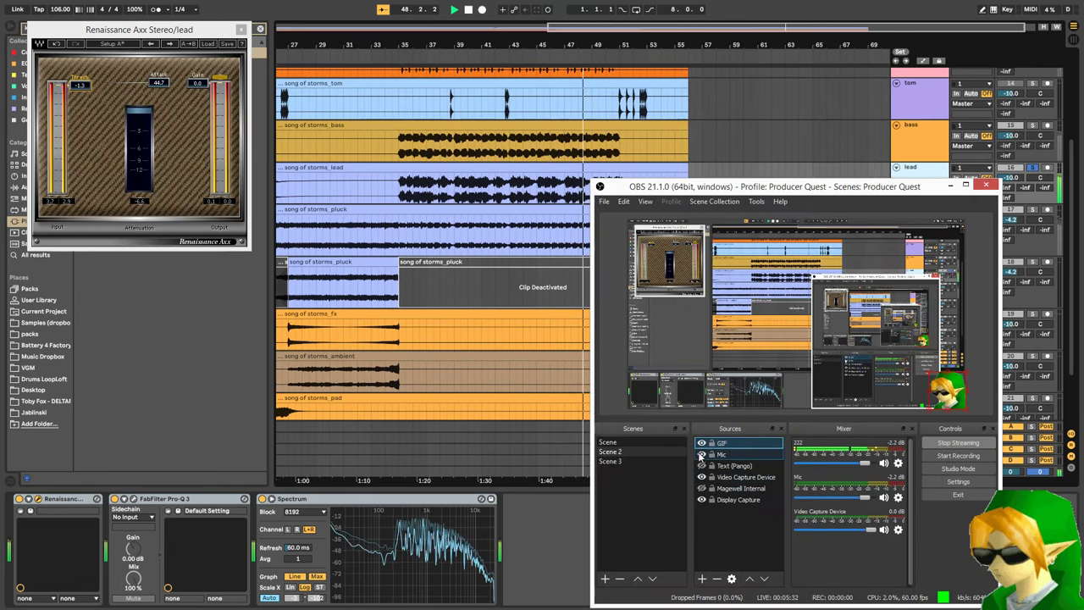
{"action": "right_click", "coordinate": [717, 513]}
{"action": "mouse_move", "coordinate": [758, 521]}
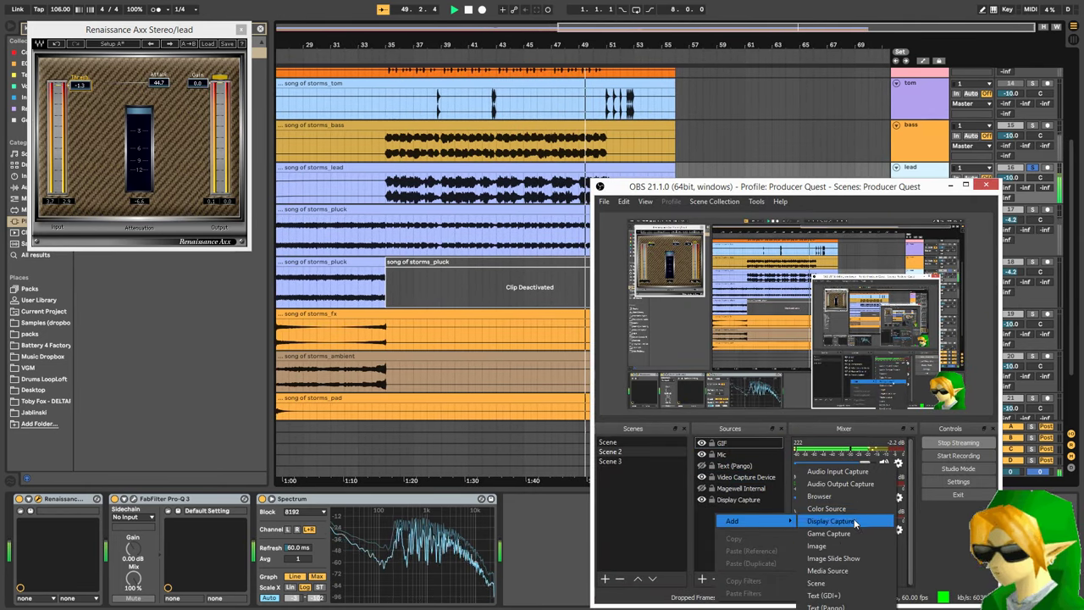
{"action": "left_click", "coordinate": [839, 496]}
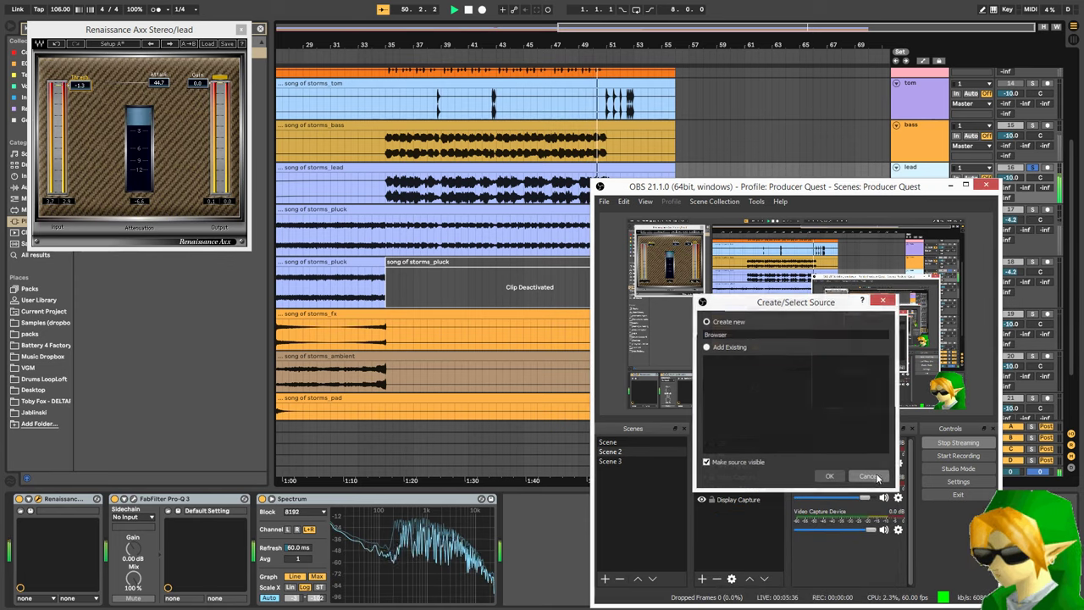
{"action": "left_click", "coordinate": [872, 476]}
{"action": "right_click", "coordinate": [738, 532]}
{"action": "mouse_move", "coordinate": [788, 538]}
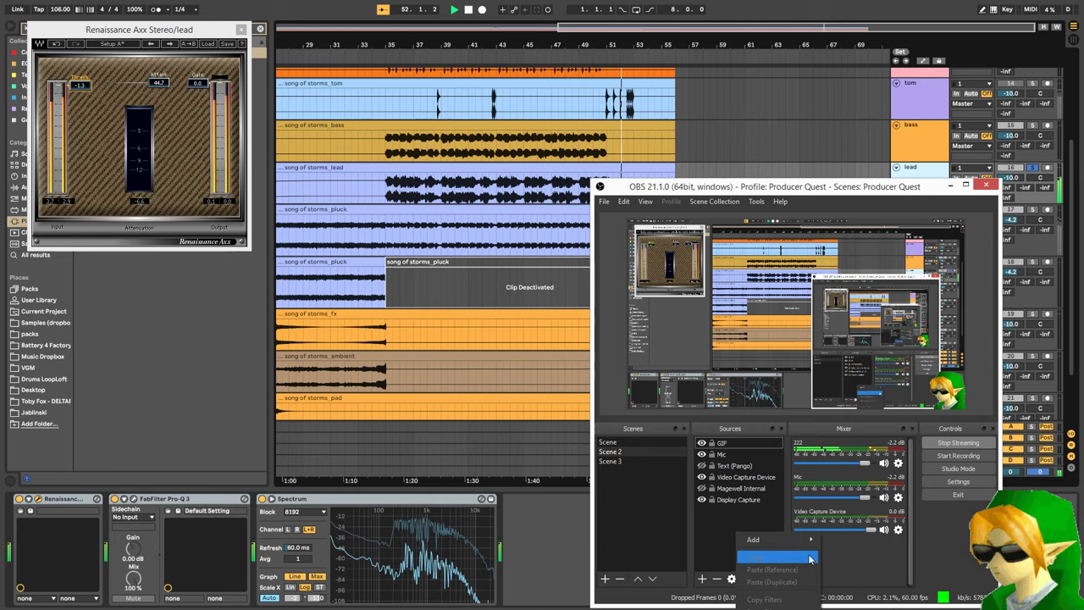
{"action": "left_click", "coordinate": [576, 529]}
{"action": "left_click", "coordinate": [578, 528]}
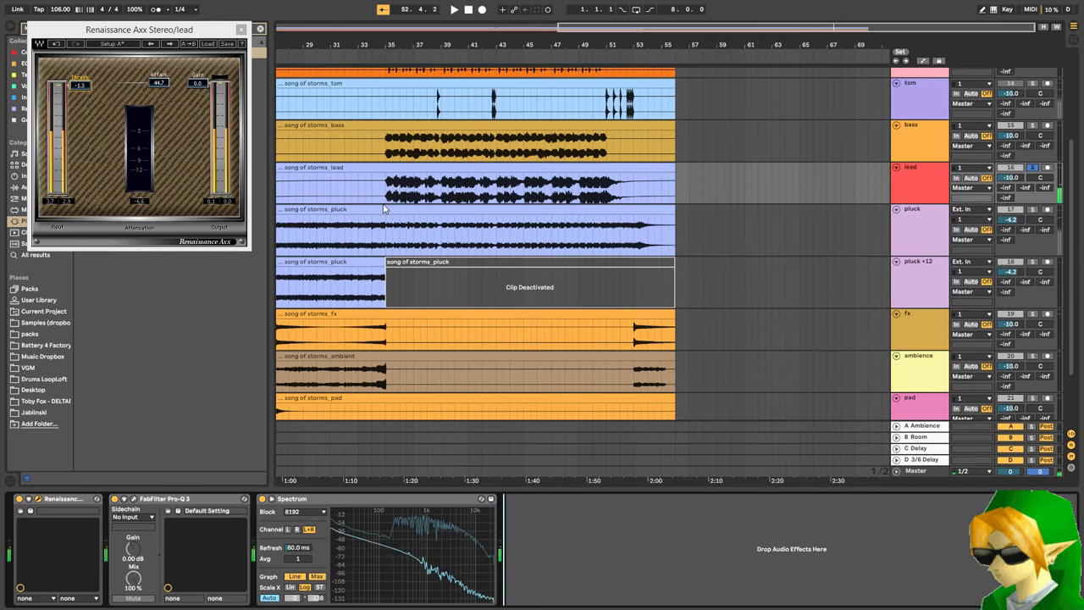
- Replay the lead from bar 35 and insert Maserati VX1 Stereo between Renaissance Axx and Pro-Q 3, searching the plug-ins for "maser"
{"action": "key", "text": "space"}
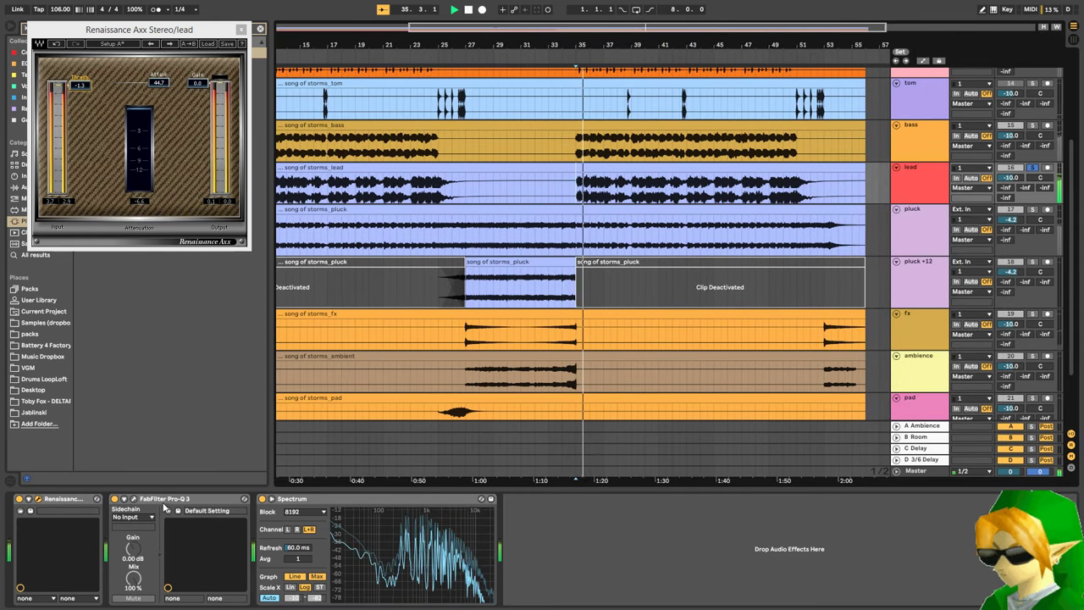
{"action": "left_click", "coordinate": [241, 30]}
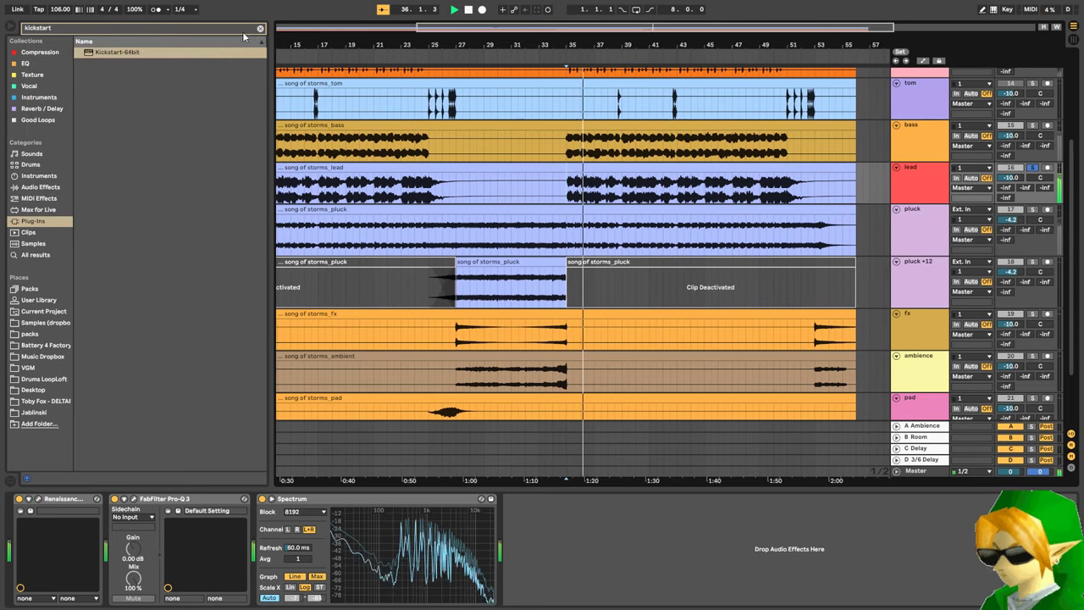
{"action": "left_click", "coordinate": [172, 31]}
{"action": "type", "text": "masa"}
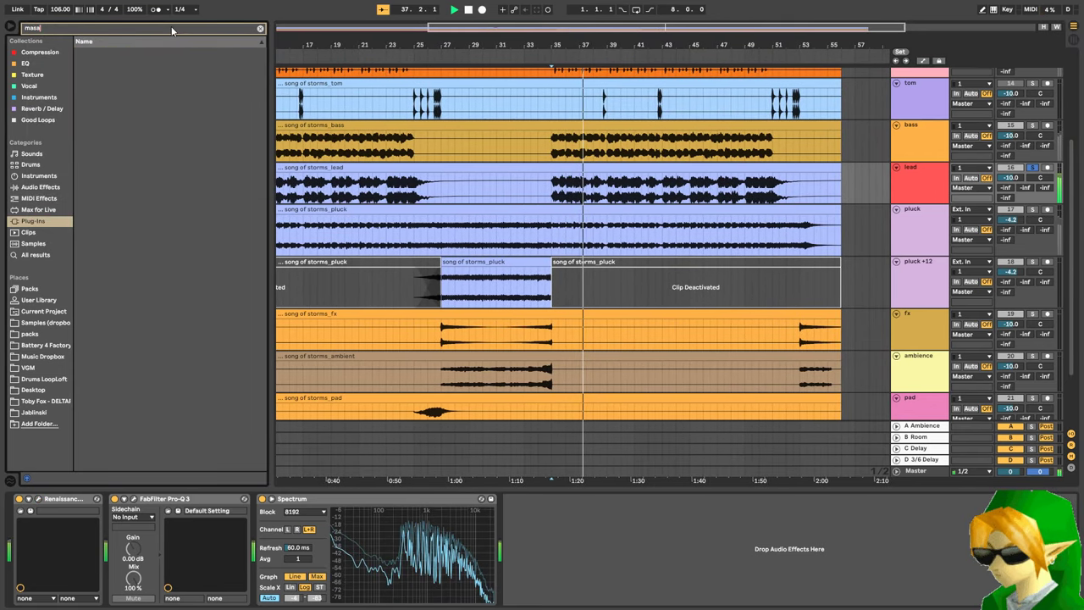
{"action": "key", "text": "BackSpace"}
{"action": "key", "text": "BackSpace"}
{"action": "key", "text": "BackSpace"}
{"action": "key", "text": "BackSpace"}
{"action": "type", "text": "grp"}
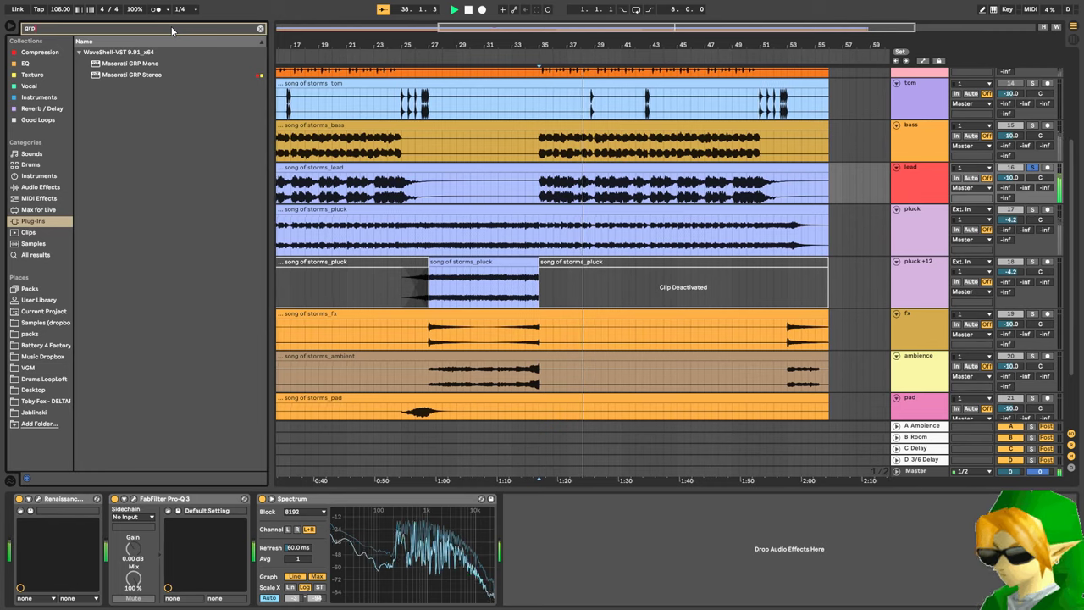
{"action": "key", "text": "BackSpace"}
{"action": "key", "text": "BackSpace"}
{"action": "key", "text": "BackSpace"}
{"action": "type", "text": "maser"}
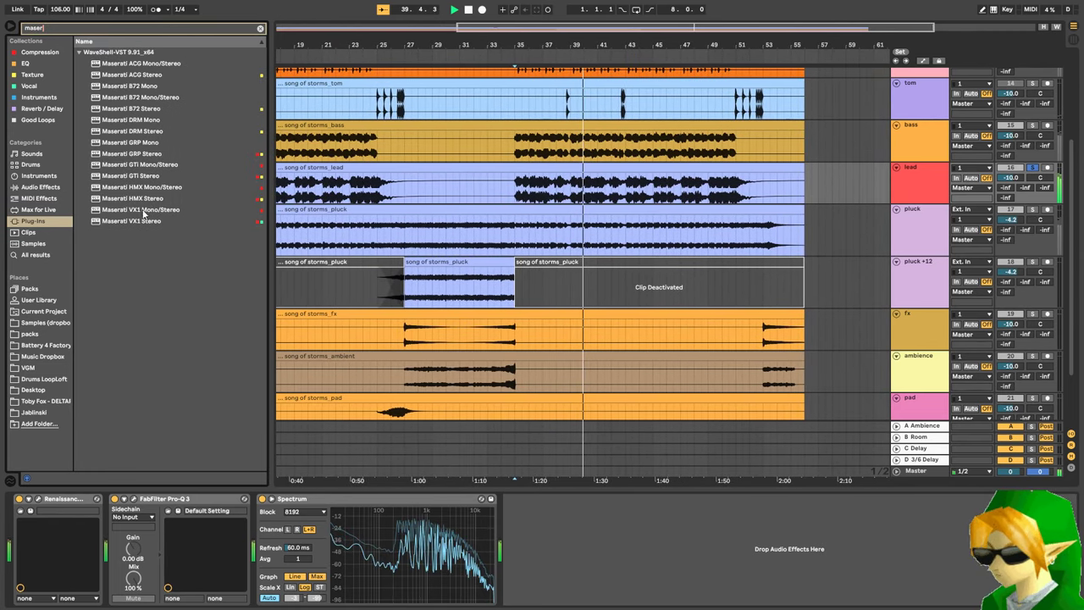
{"action": "left_click_drag", "start_coordinate": [140, 221], "coordinate": [111, 534]}
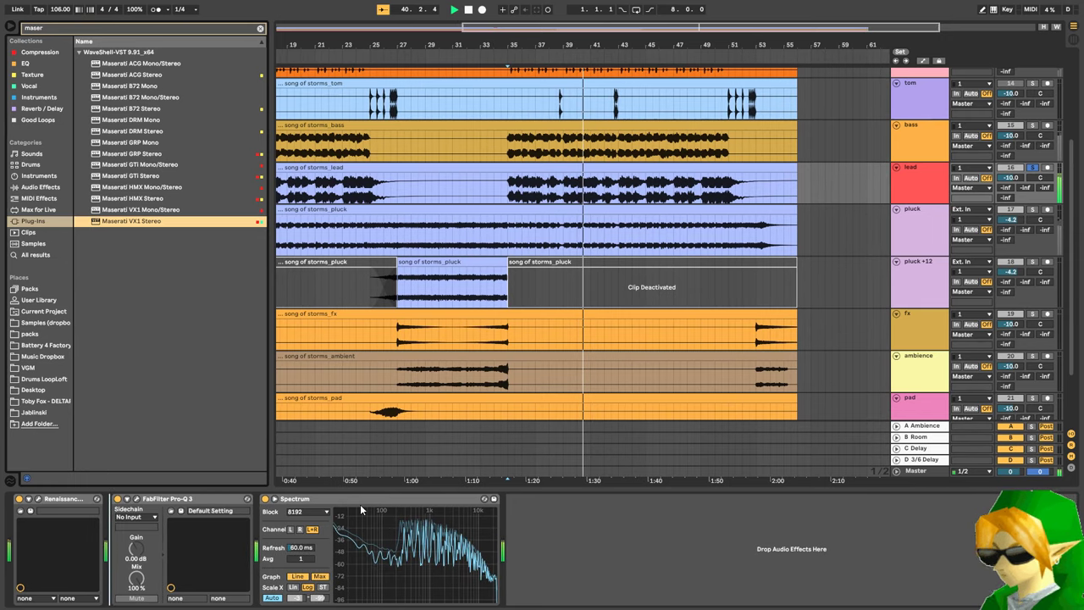
- Load the Contour 2 preset Large Vocal Room in Maserati VX1 and adjust its sensitivity
{"action": "left_click", "coordinate": [440, 60]}
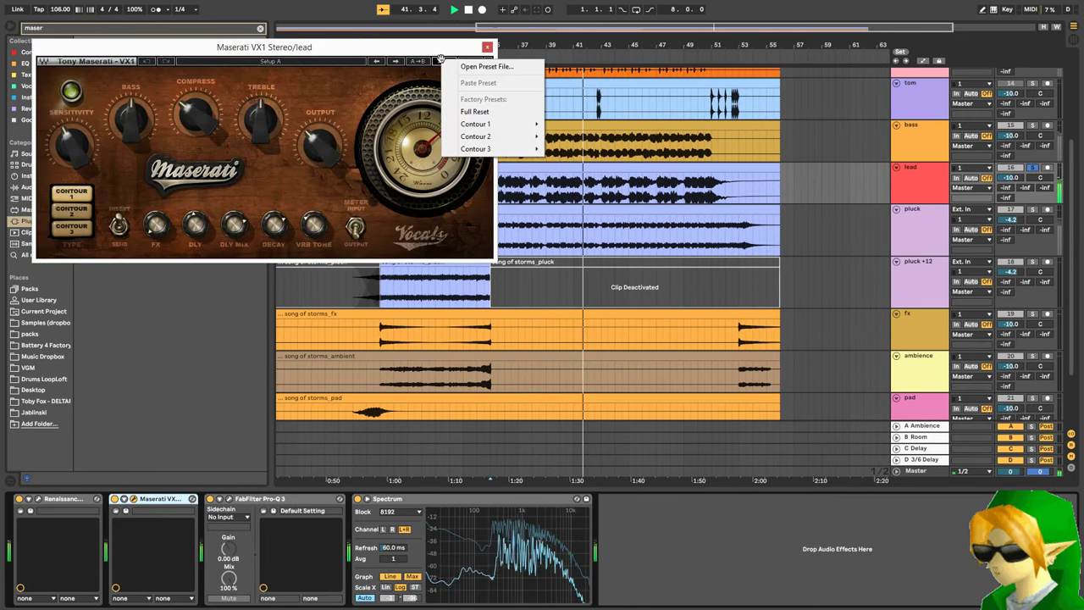
{"action": "mouse_move", "coordinate": [508, 136]}
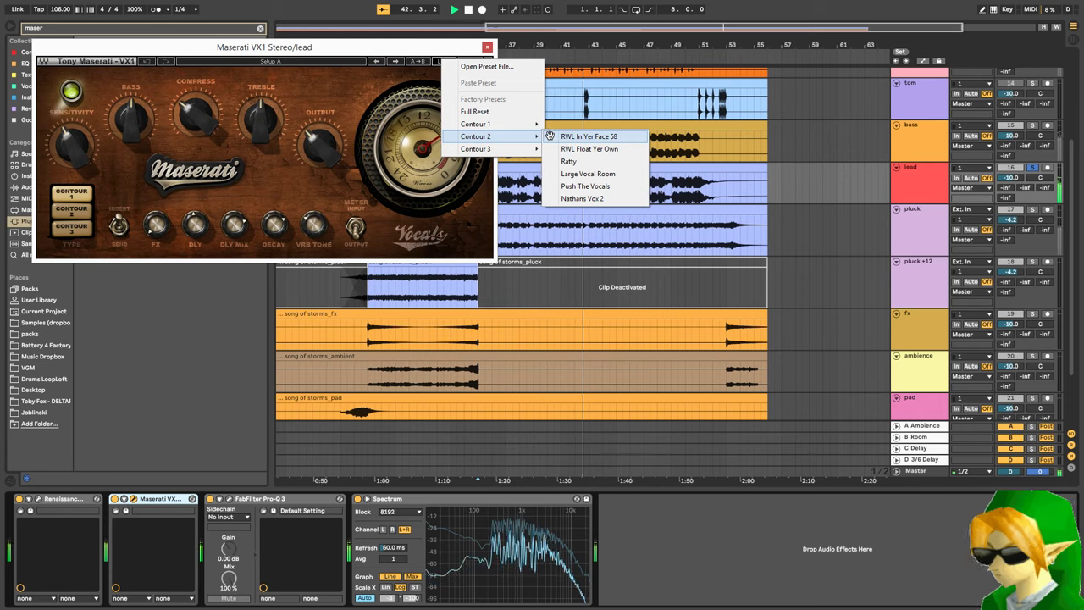
{"action": "left_click", "coordinate": [586, 174]}
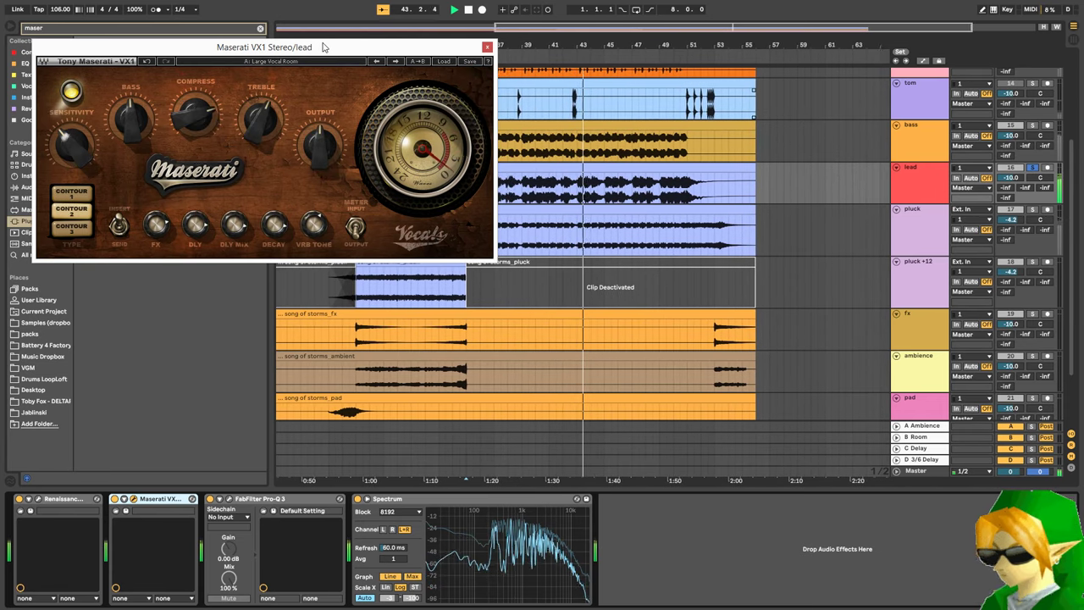
{"action": "left_click_drag", "start_coordinate": [323, 46], "coordinate": [703, 215]}
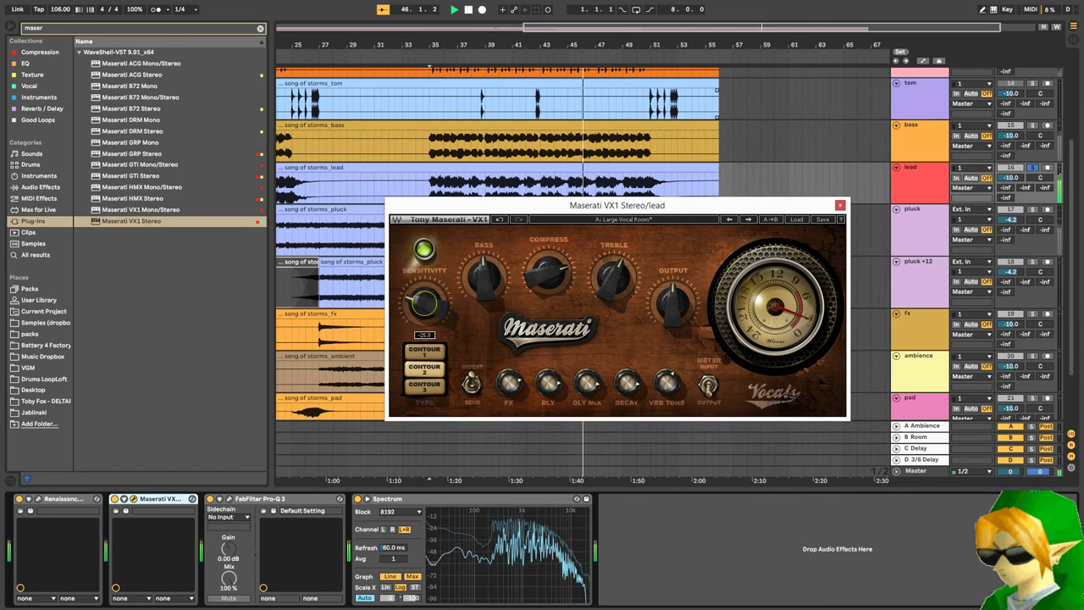
- Bypass Renaissance Axx and fine-tune the sensitivity, bass and treble of Maserati VX1 while replaying the lead from bar 35
{"action": "left_click", "coordinate": [19, 499]}
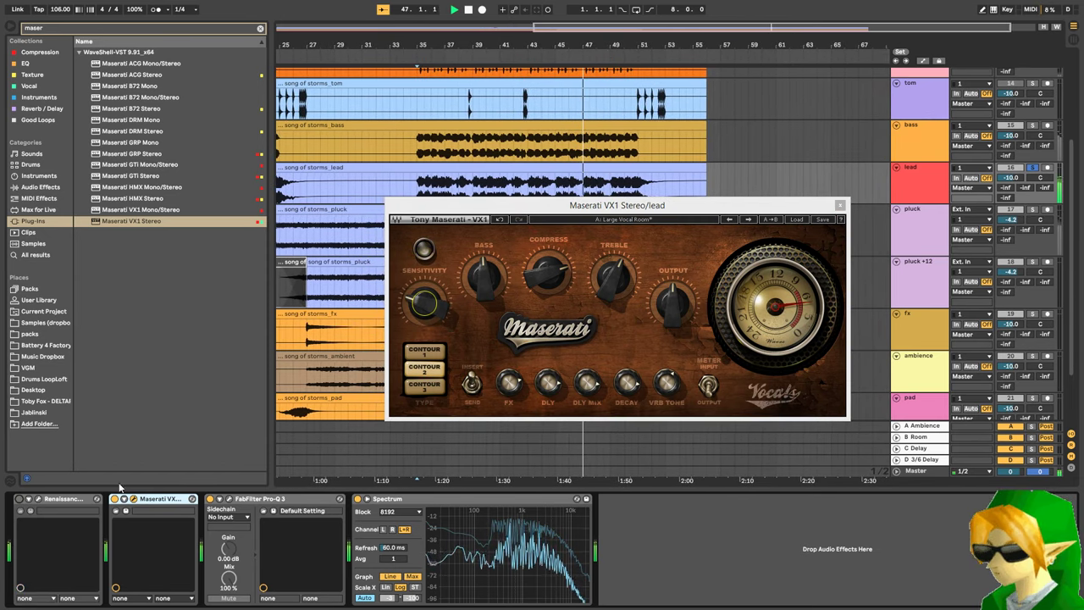
{"action": "left_click", "coordinate": [415, 301]}
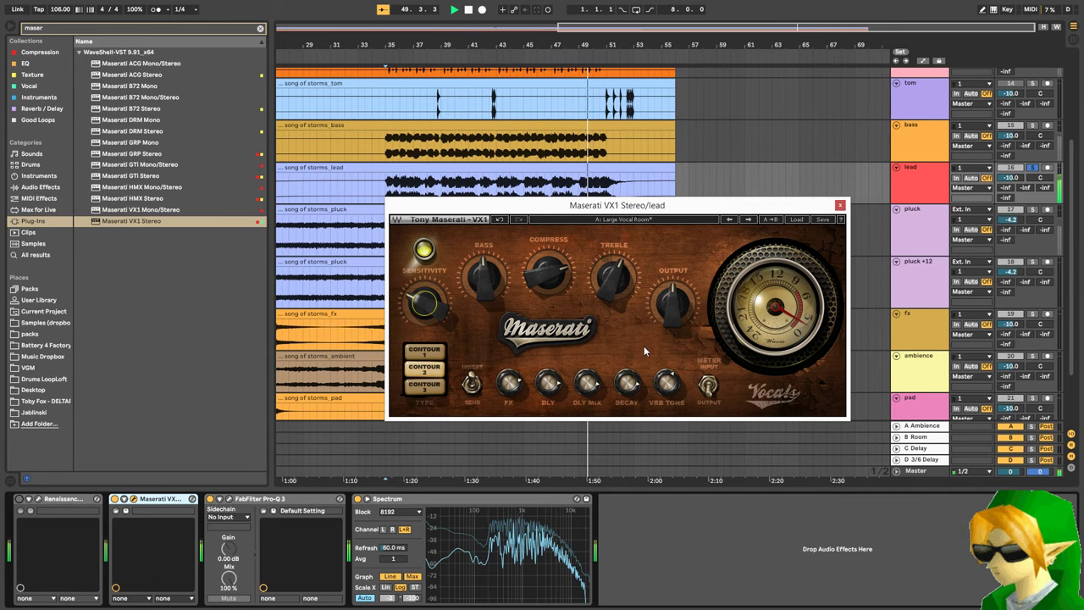
{"action": "left_click", "coordinate": [483, 276]}
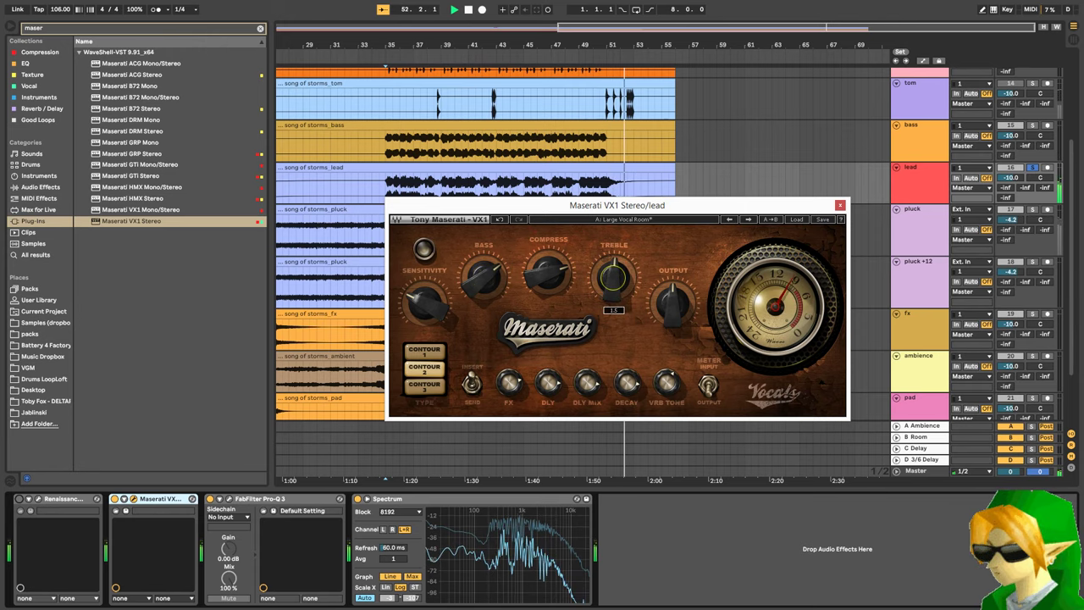
{"action": "key", "text": "space"}
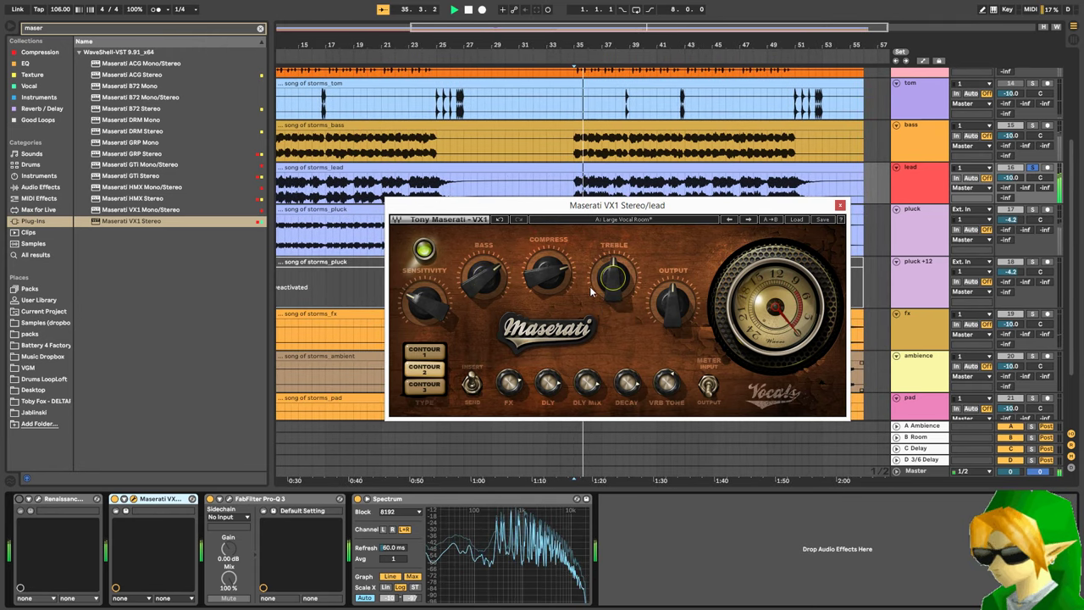
{"action": "mouse_move", "coordinate": [617, 282]}
{"action": "left_mouse_down"}
{"action": "mouse_move", "coordinate": [617, 241]}
{"action": "mouse_move", "coordinate": [614, 281]}
{"action": "left_mouse_up"}
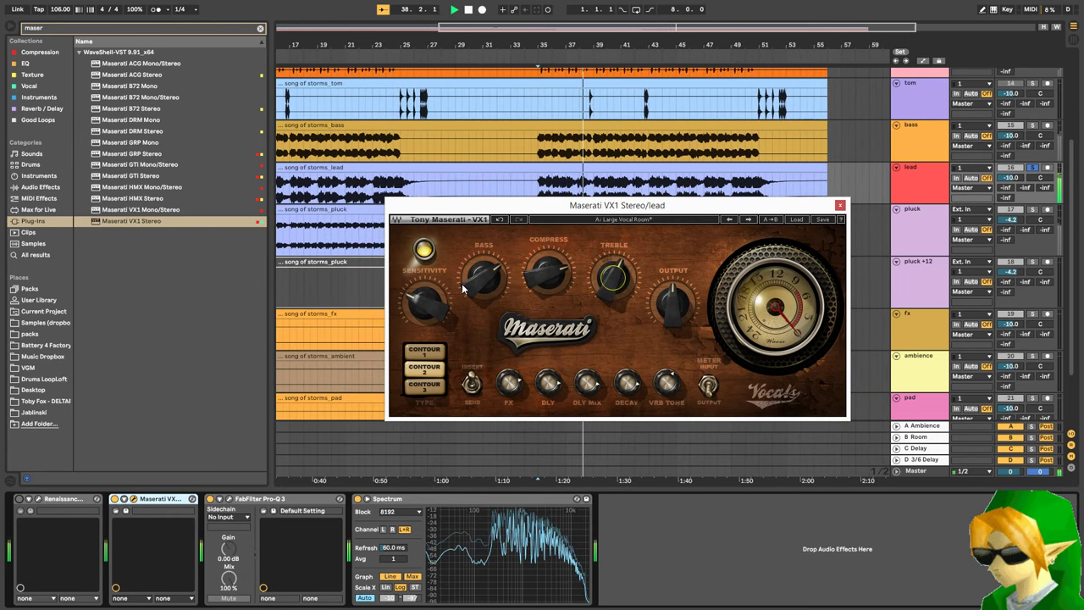
{"action": "left_click_drag", "start_coordinate": [482, 276], "coordinate": [483, 272]}
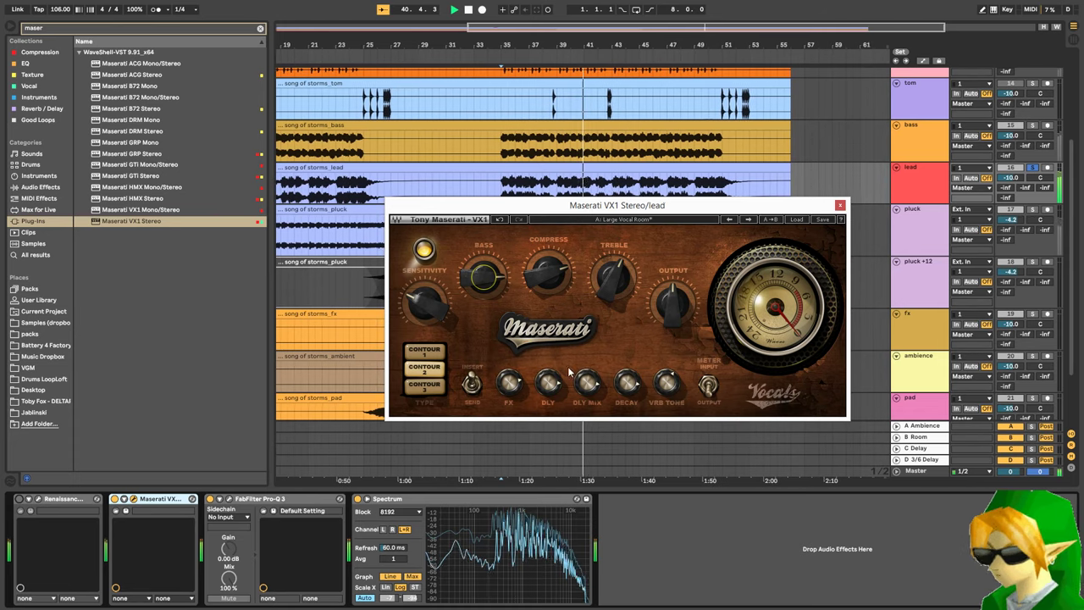
- Place the re-enabled Renaissance Axx after Maserati VX1 and set the VX1 output to -4
{"action": "left_click_drag", "start_coordinate": [60, 499], "coordinate": [168, 506]}
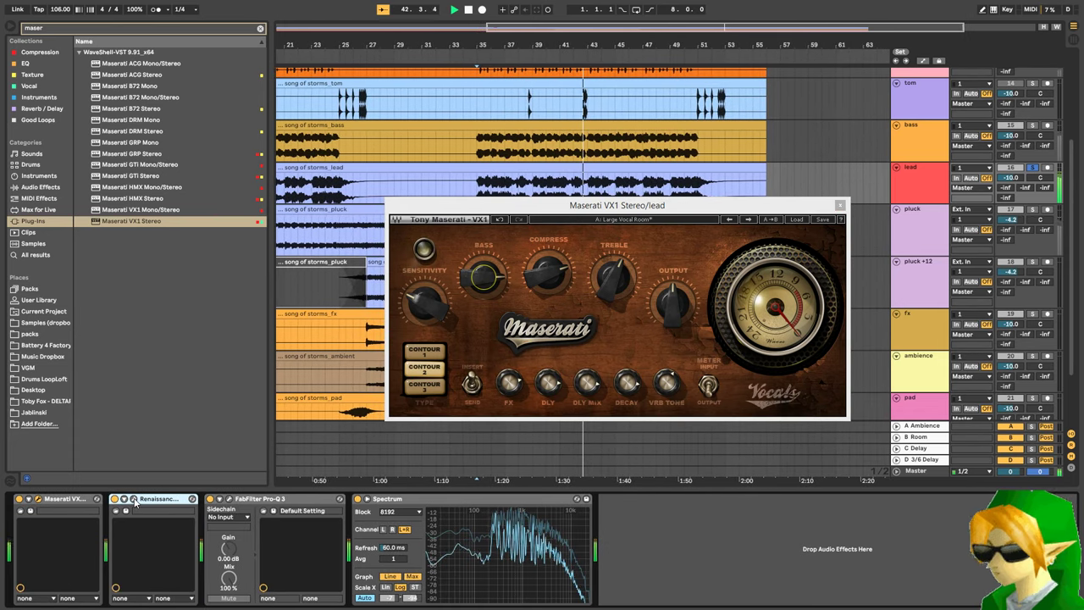
{"action": "left_click", "coordinate": [133, 500]}
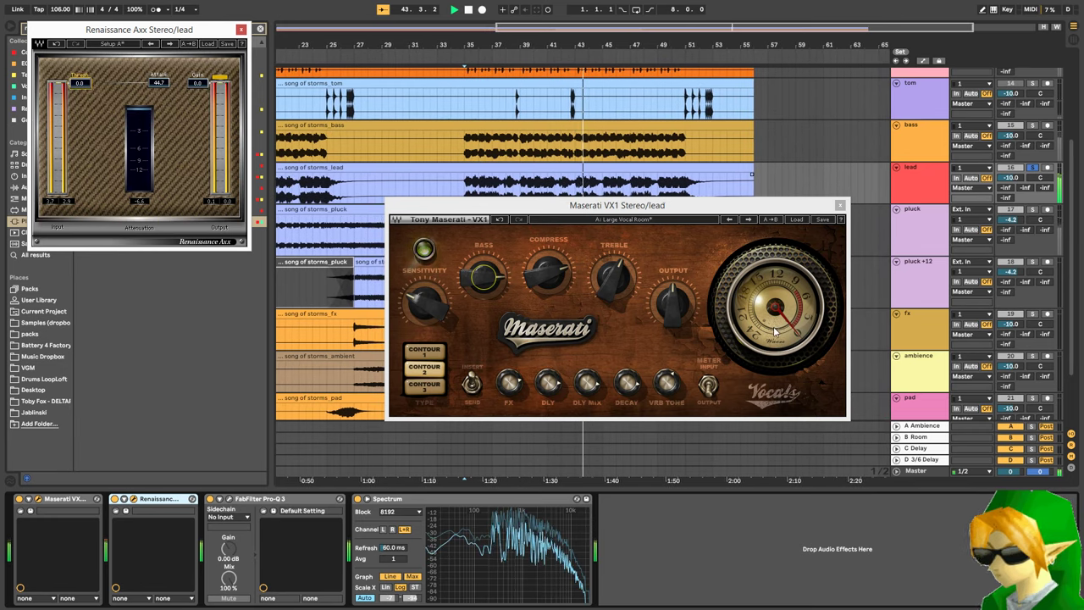
{"action": "left_click", "coordinate": [680, 310]}
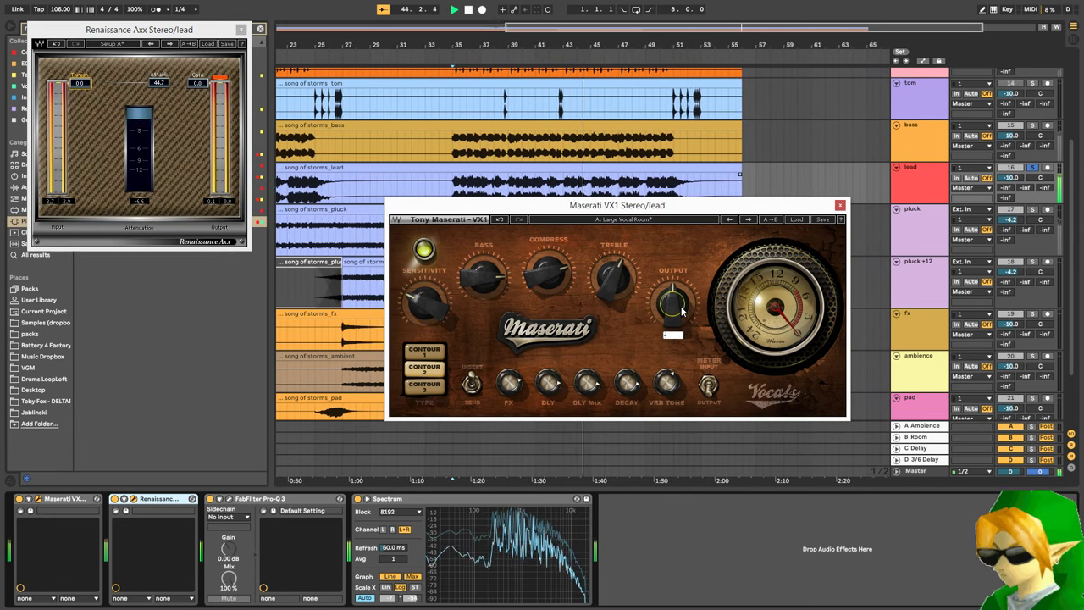
{"action": "type", "text": "-4"}
{"action": "key", "text": "Return"}
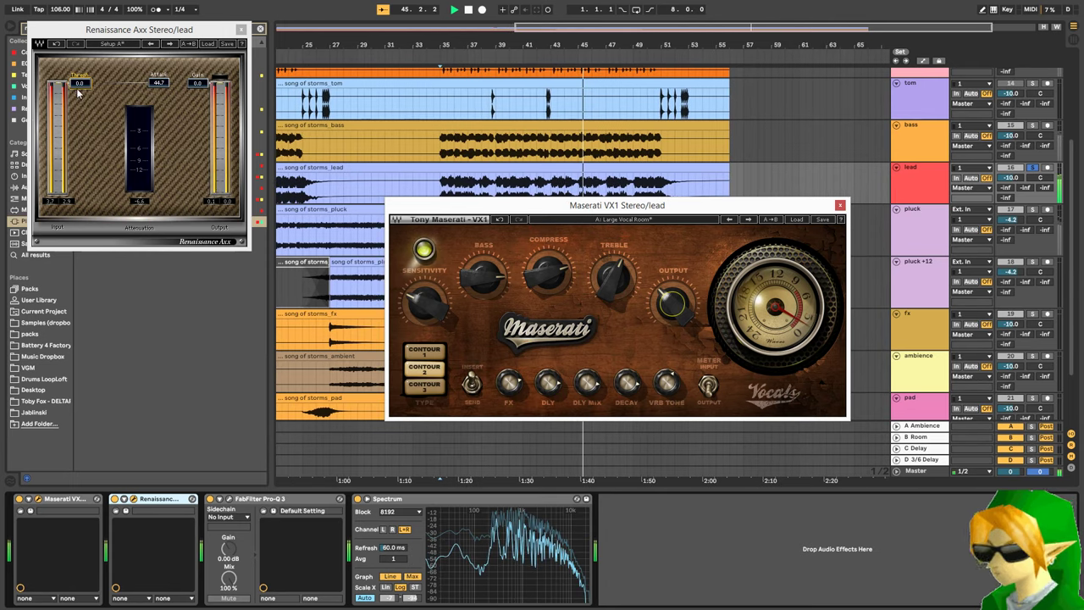
- Try a Renaissance Axx threshold of -0.8, compare it bypassed and remove the compressor from the lead
{"action": "left_click_drag", "start_coordinate": [77, 94], "coordinate": [78, 100]}
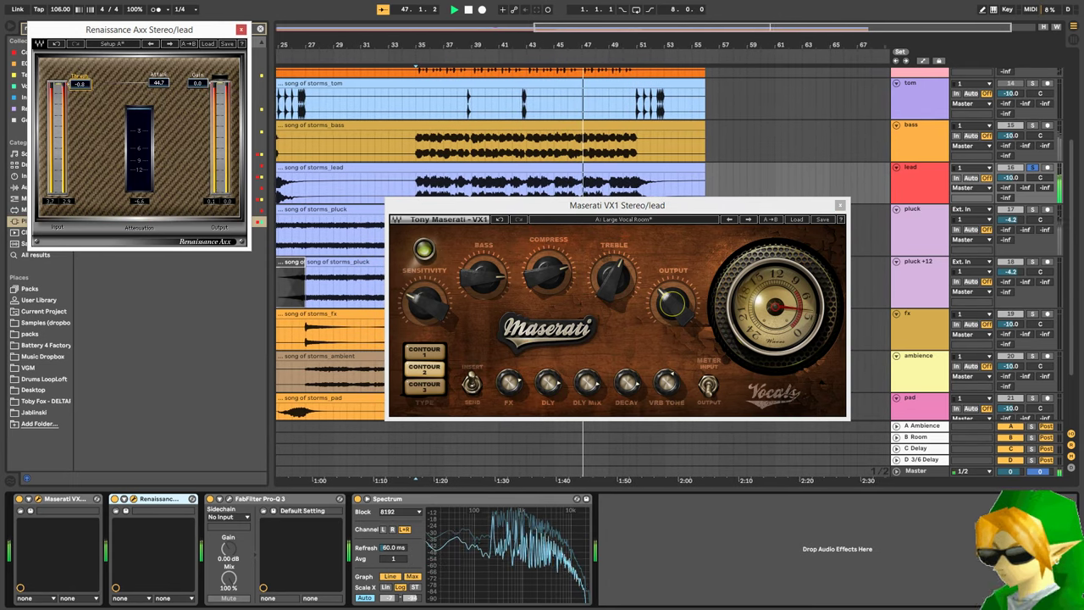
{"action": "left_click", "coordinate": [114, 500]}
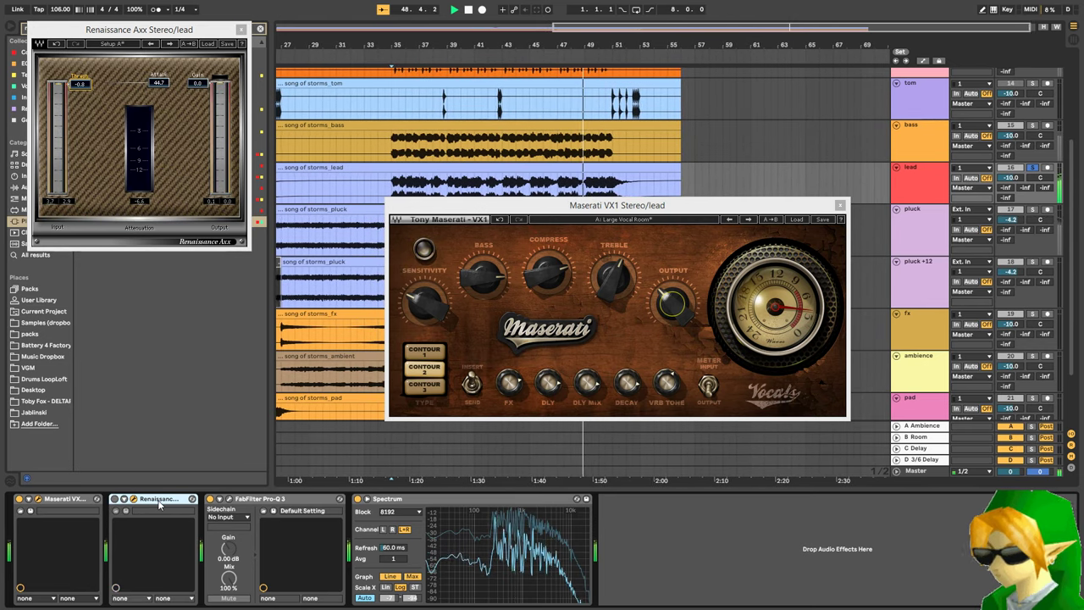
{"action": "key", "text": "Delete"}
- Add a 48 dB/oct low cut at about 195 Hz in the lead's Pro-Q 3 and close both plug-in windows
{"action": "left_click", "coordinate": [134, 499]}
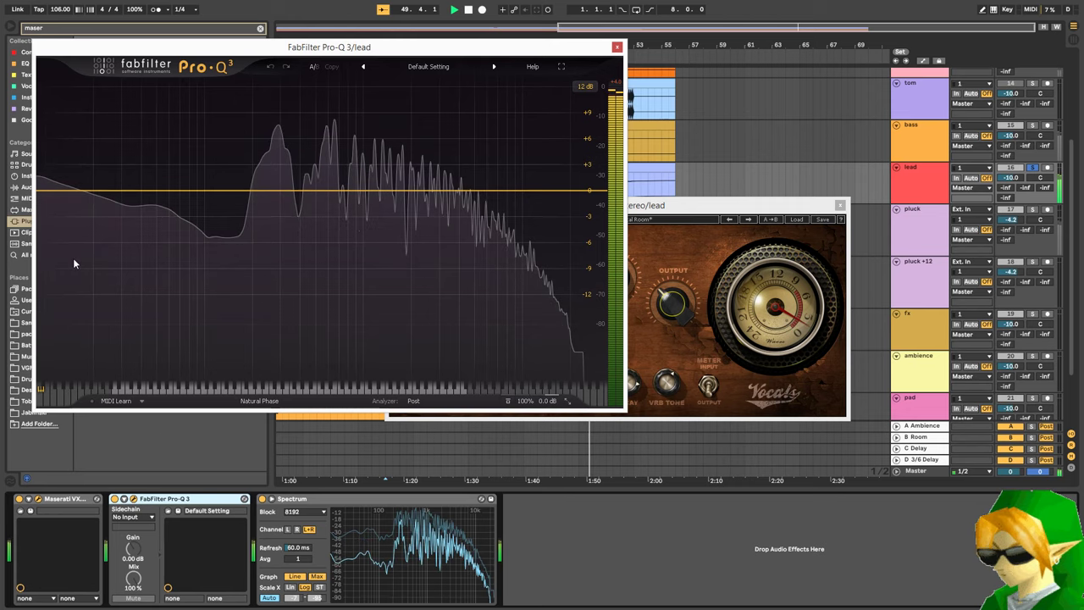
{"action": "double_click", "coordinate": [59, 191]}
{"action": "left_click_drag", "start_coordinate": [59, 191], "coordinate": [246, 188]}
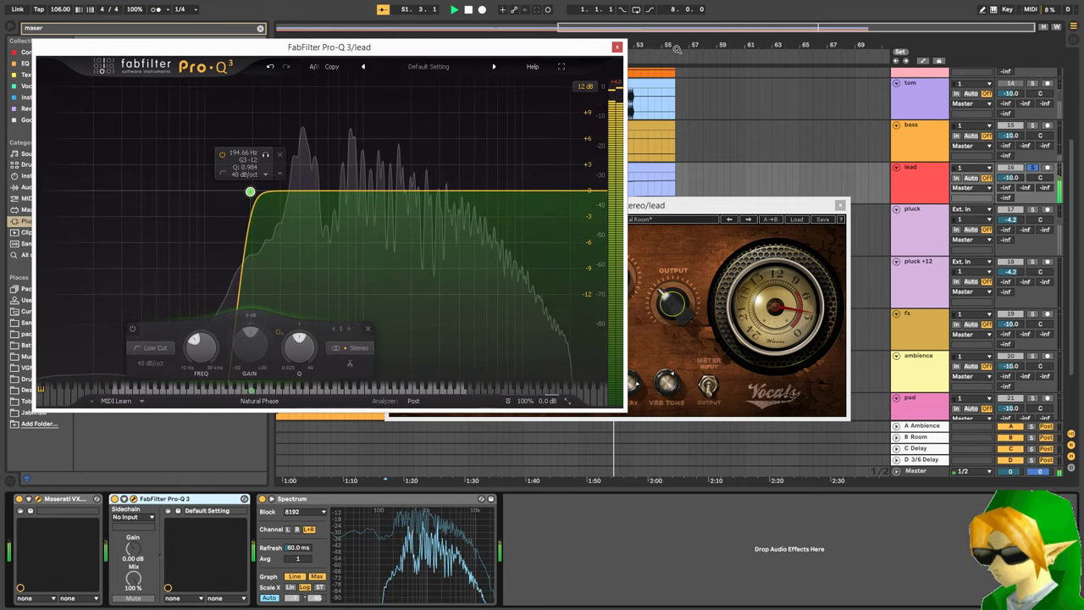
{"action": "left_click", "coordinate": [618, 48]}
{"action": "left_click", "coordinate": [841, 205]}
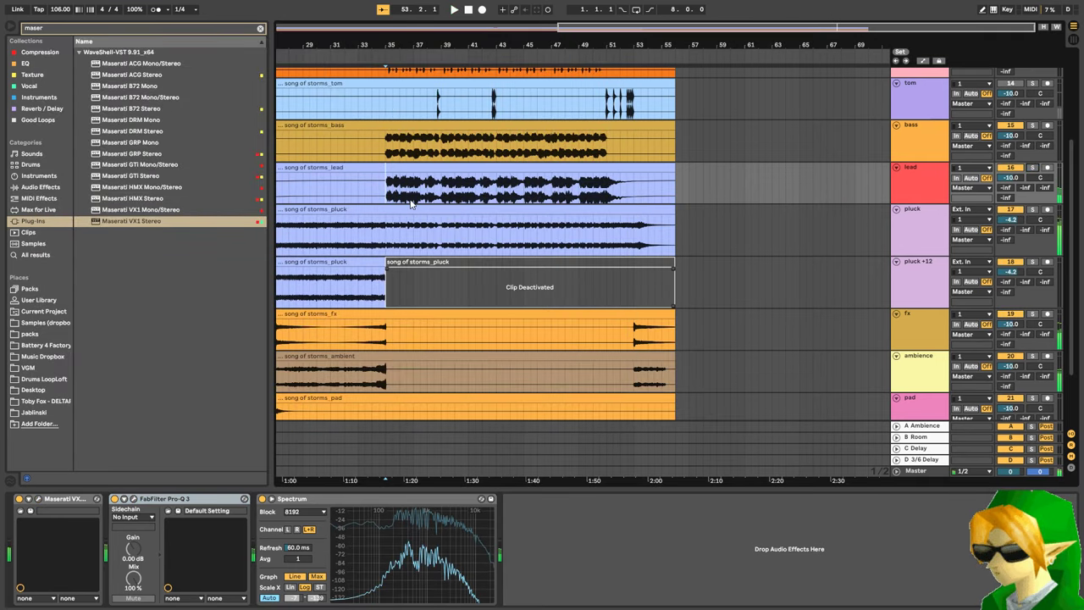
- Play the full mix from bar 1 in a widened arrangement, soloing the lead briefly before soloing the bass
{"action": "key", "text": "space"}
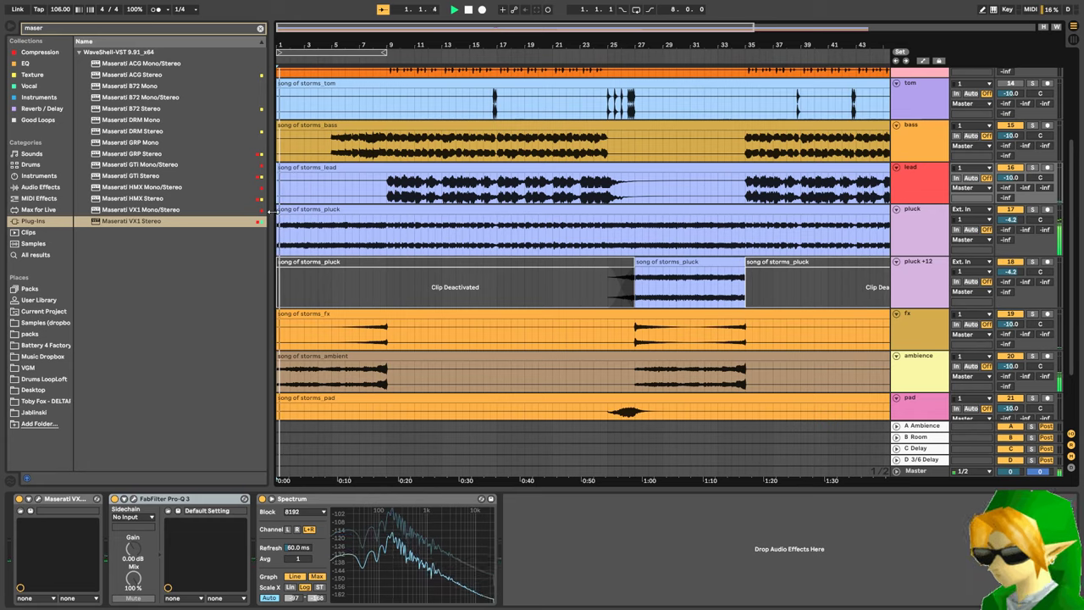
{"action": "left_click_drag", "start_coordinate": [271, 224], "coordinate": [205, 224]}
{"action": "scroll", "coordinate": [364, 227], "scroll_direction": "up", "scroll_amount": 4}
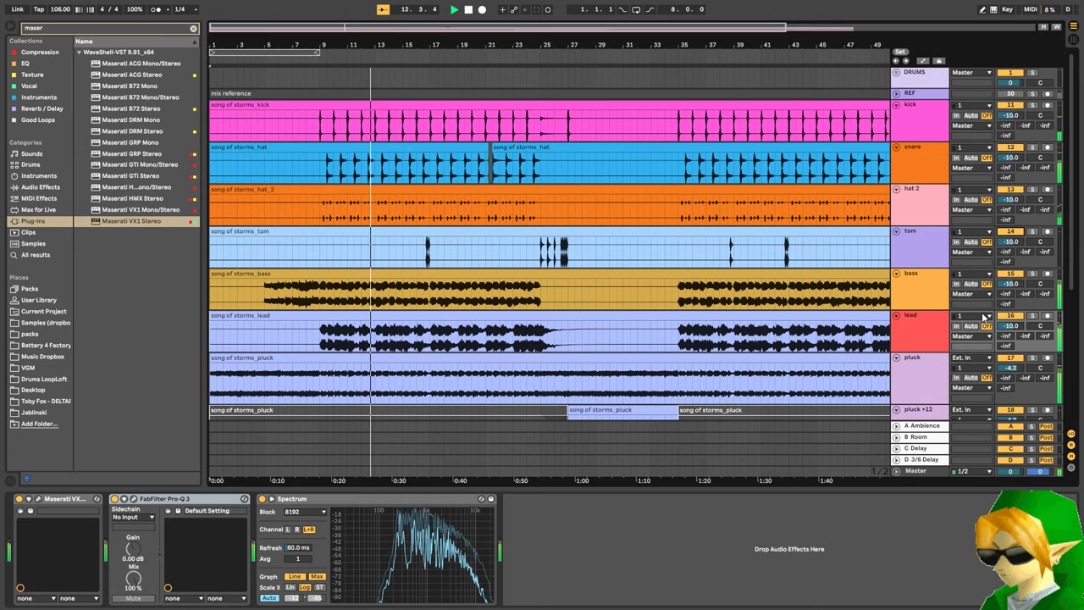
{"action": "left_click", "coordinate": [1034, 316]}
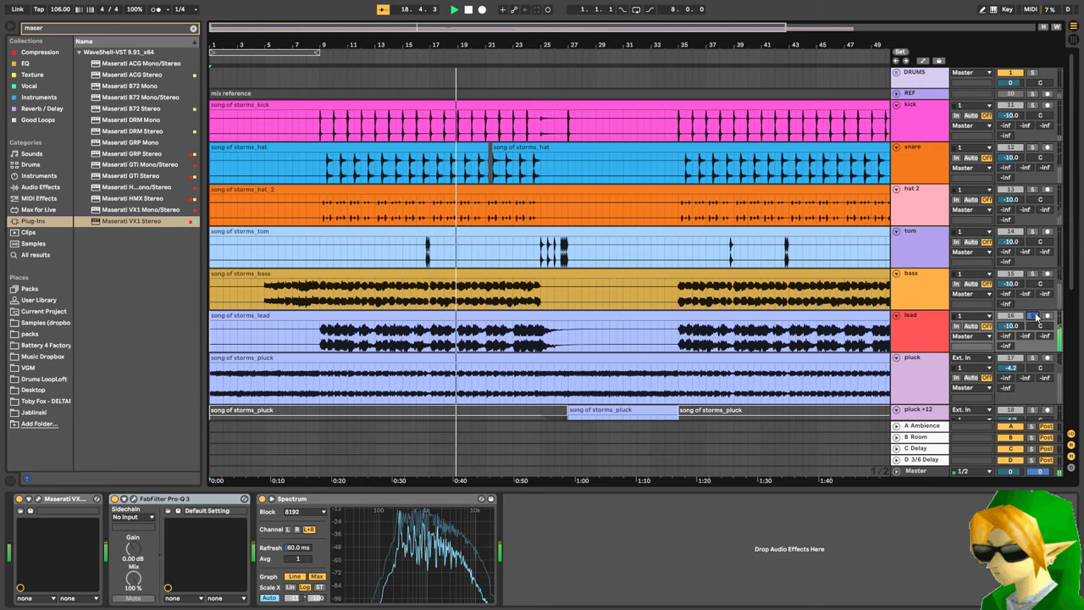
{"action": "left_click", "coordinate": [1035, 316]}
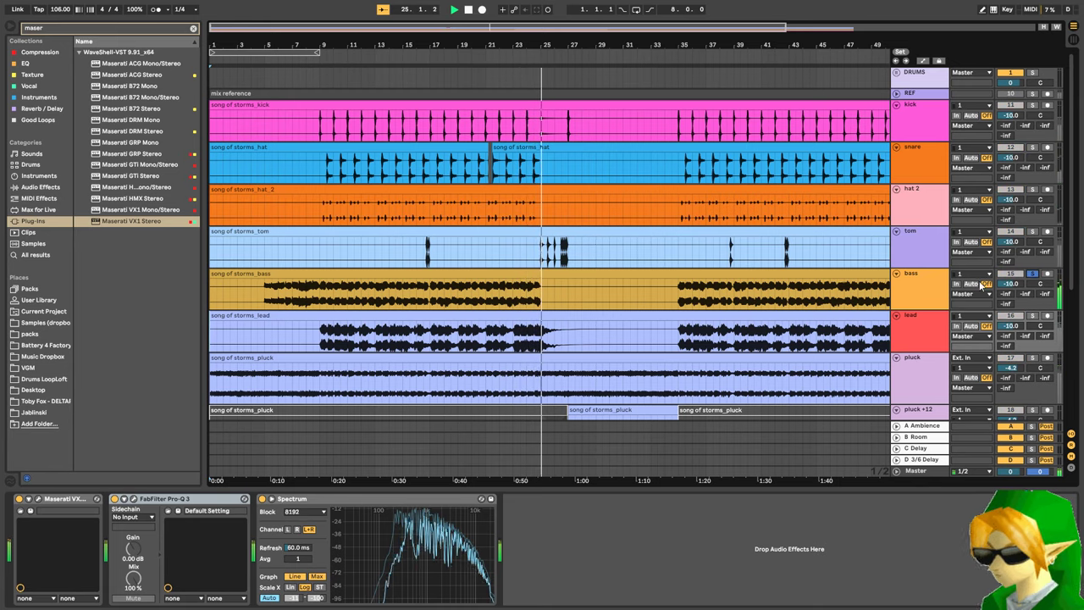
- Play the soloed bass from bar 5, check its Renaissance Axx settings, and close and bypass the compressor
{"action": "left_click", "coordinate": [1034, 275]}
{"action": "left_click", "coordinate": [259, 298]}
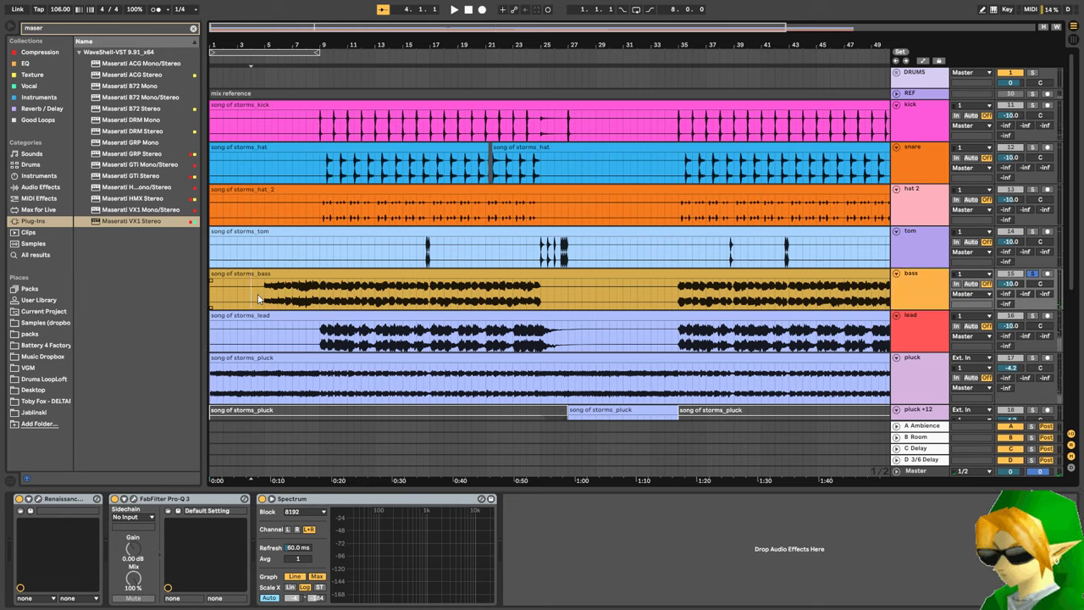
{"action": "key", "text": "space"}
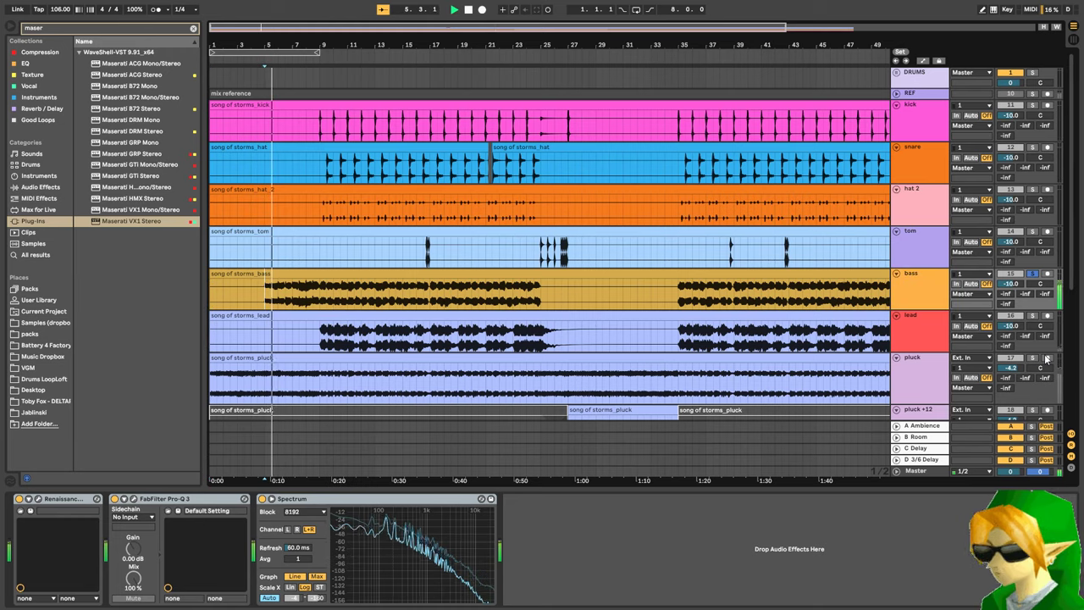
{"action": "left_click", "coordinate": [38, 500]}
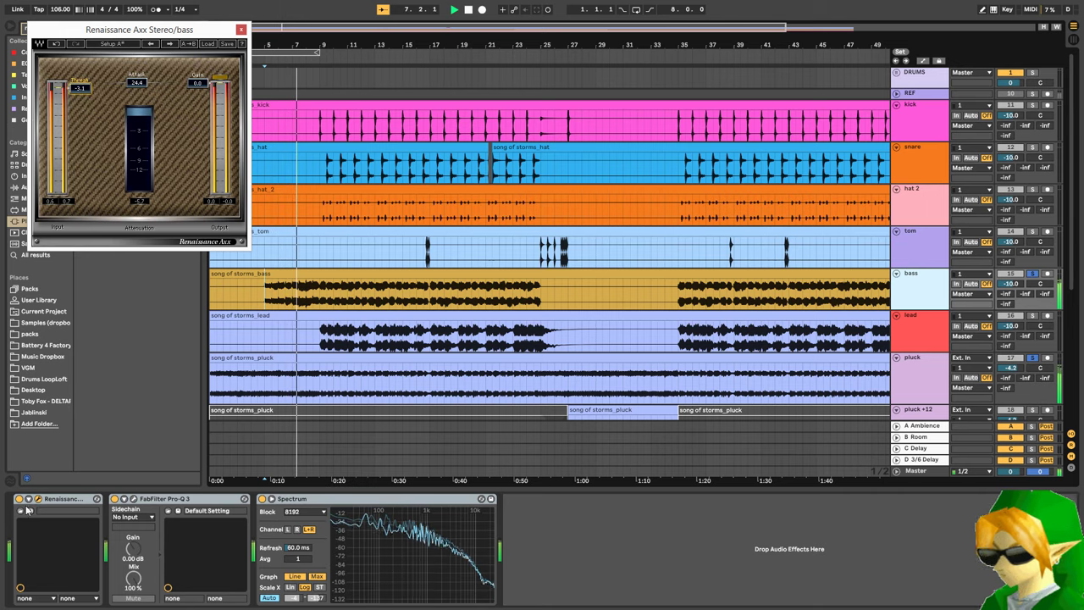
{"action": "left_click", "coordinate": [36, 500]}
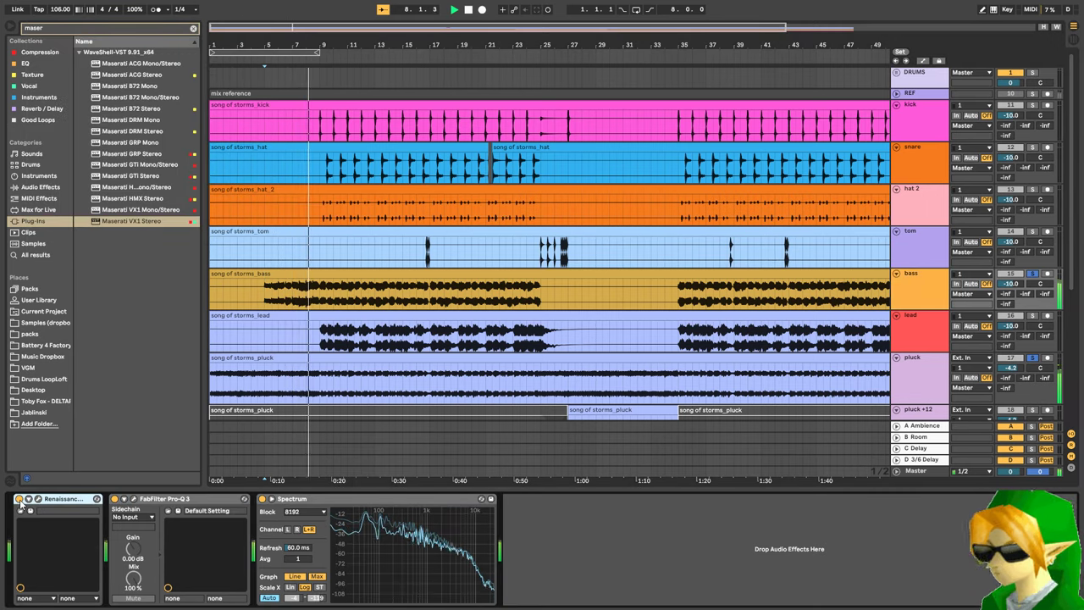
- Add JJP-Bass Stereo after Renaissance Axx on the bass track and load its Sub Bass 2 synth preset
{"action": "key", "text": "ctrl+f"}
{"action": "type", "text": "jjp"}
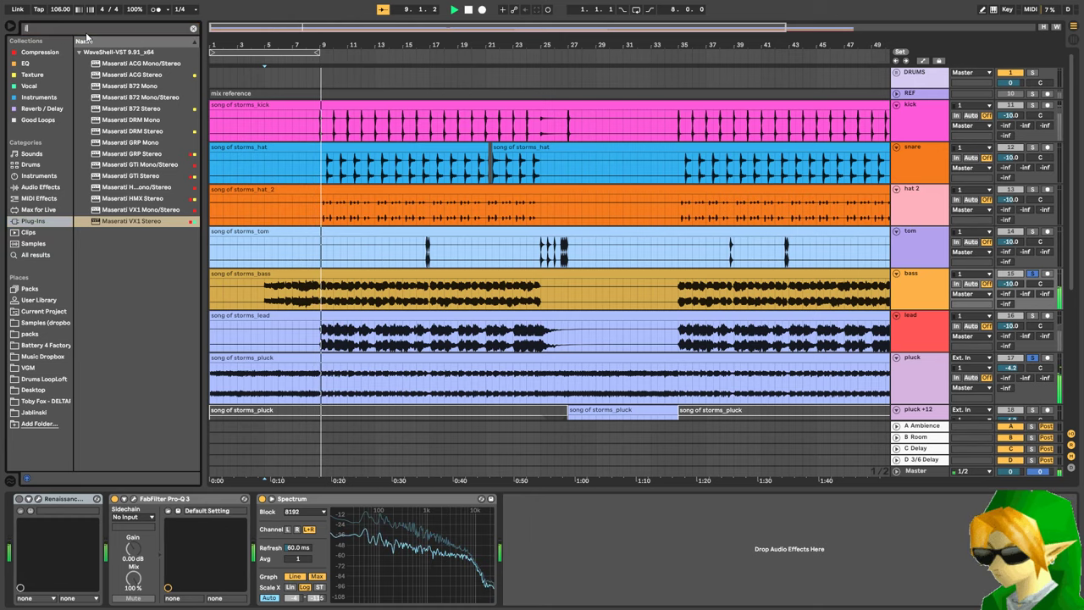
{"action": "left_click_drag", "start_coordinate": [125, 86], "coordinate": [113, 555]}
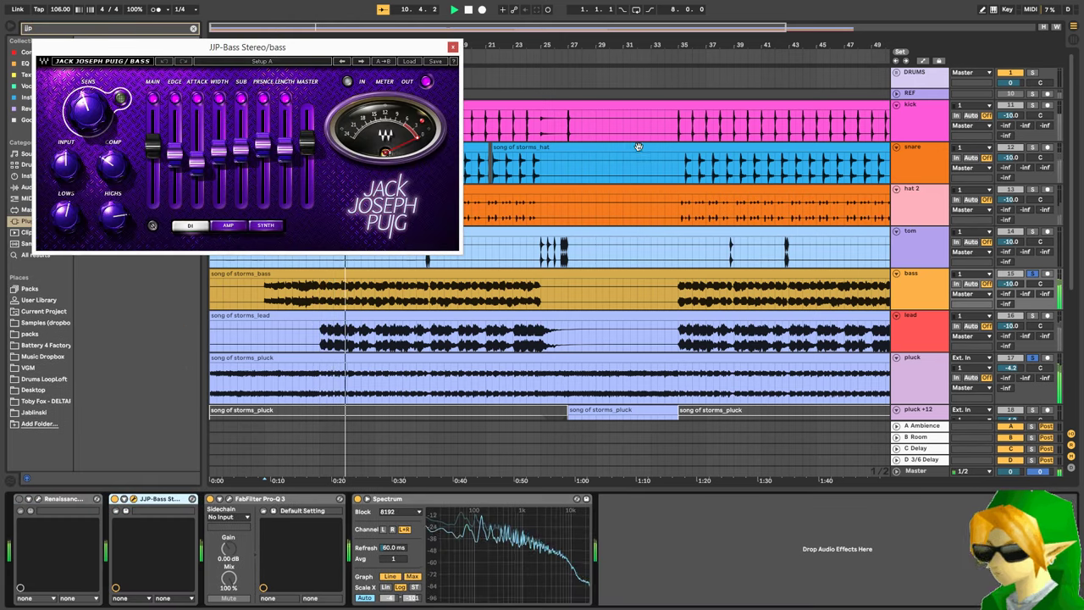
{"action": "left_click", "coordinate": [410, 63]}
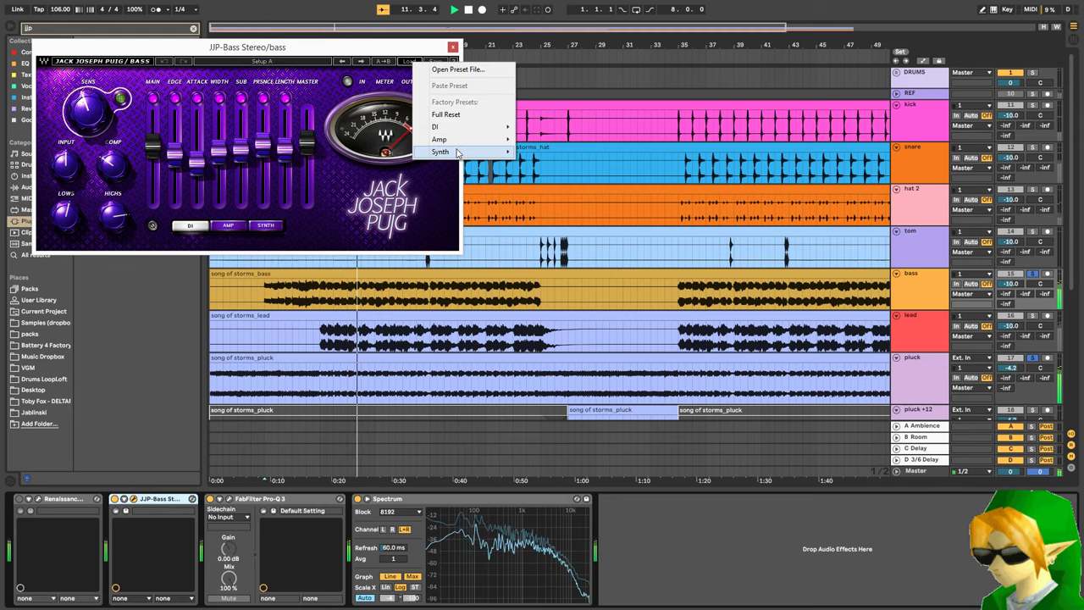
{"action": "mouse_move", "coordinate": [504, 152]}
{"action": "left_click", "coordinate": [549, 152]}
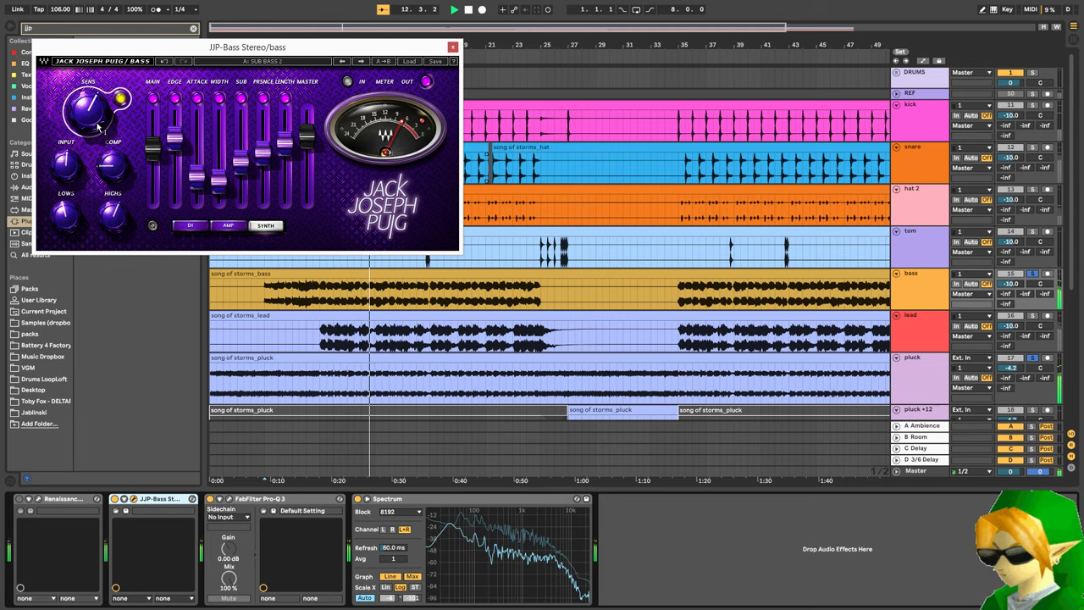
- Set the JJP-Bass sensitivity to about 9 against the soloed kick and hat 2, and bypass and close the plug-in
{"action": "left_click_drag", "start_coordinate": [100, 125], "coordinate": [99, 116]}
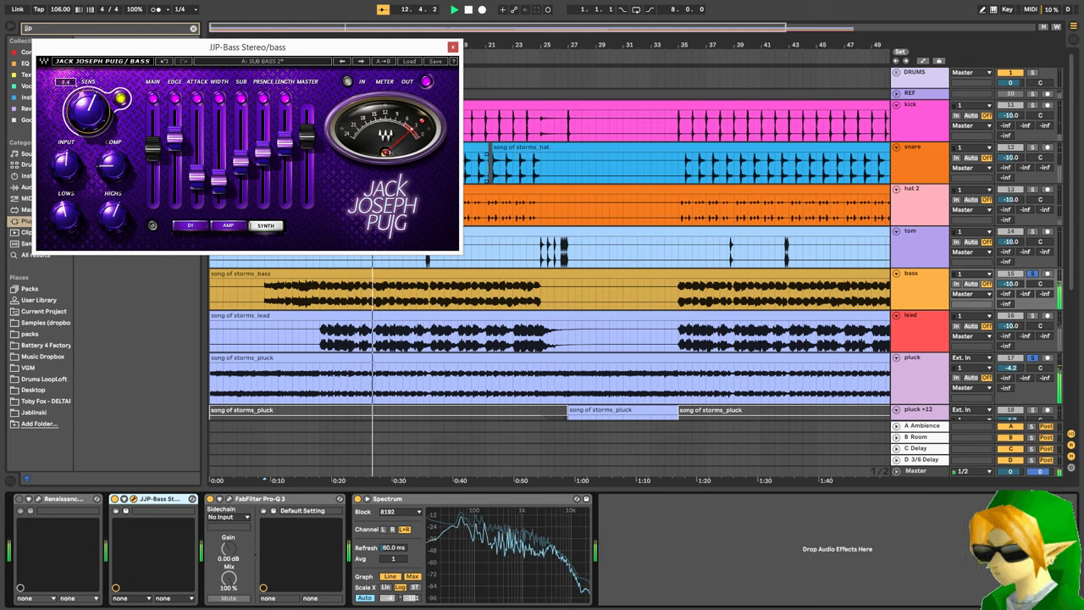
{"action": "left_click", "coordinate": [1037, 359]}
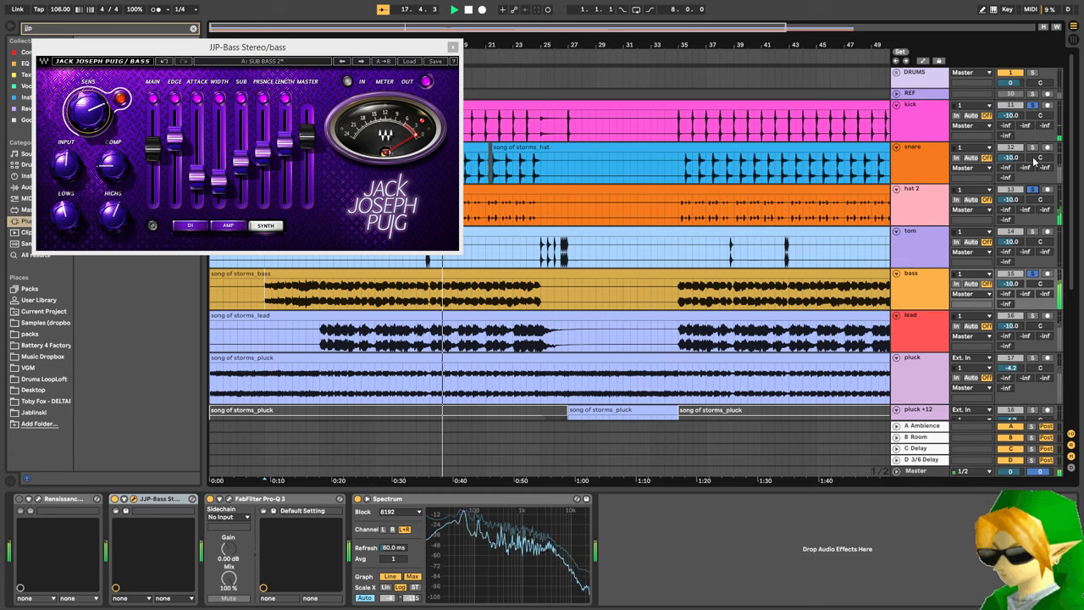
{"action": "left_click_drag", "start_coordinate": [92, 115], "coordinate": [92, 120]}
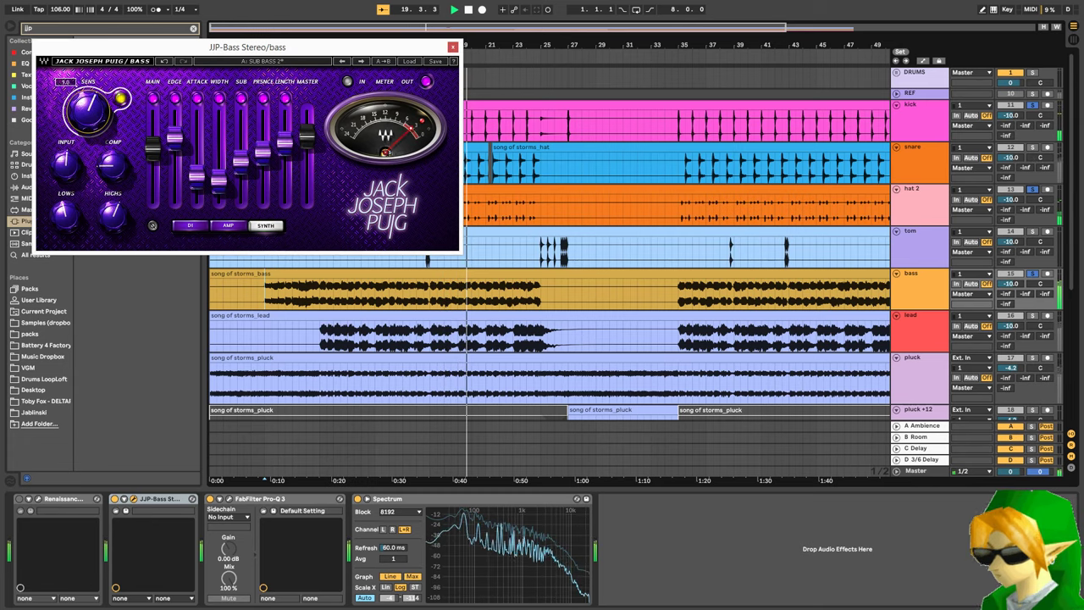
{"action": "left_click", "coordinate": [113, 502]}
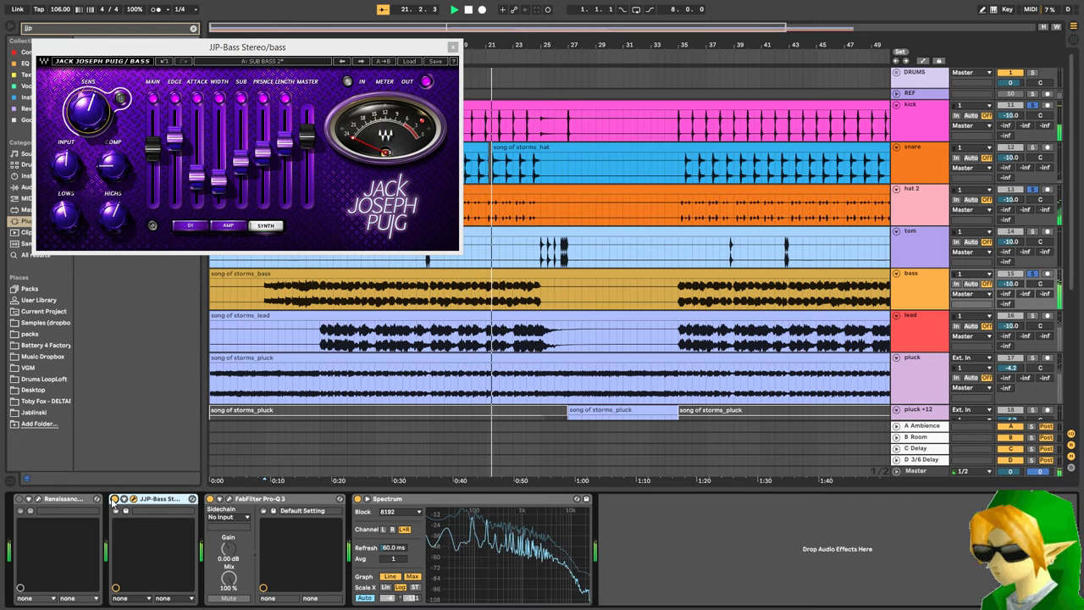
{"action": "left_click", "coordinate": [133, 500]}
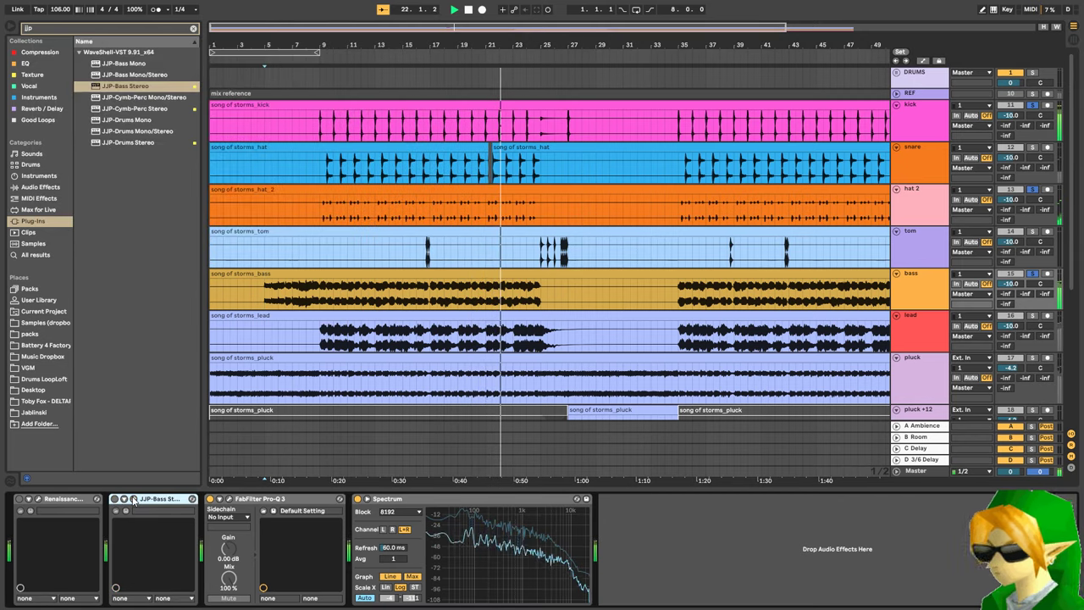
- Add CLA Bass Stereo before JJP-Bass on the bass track and restart playback from bar 9
{"action": "left_click", "coordinate": [35, 33]}
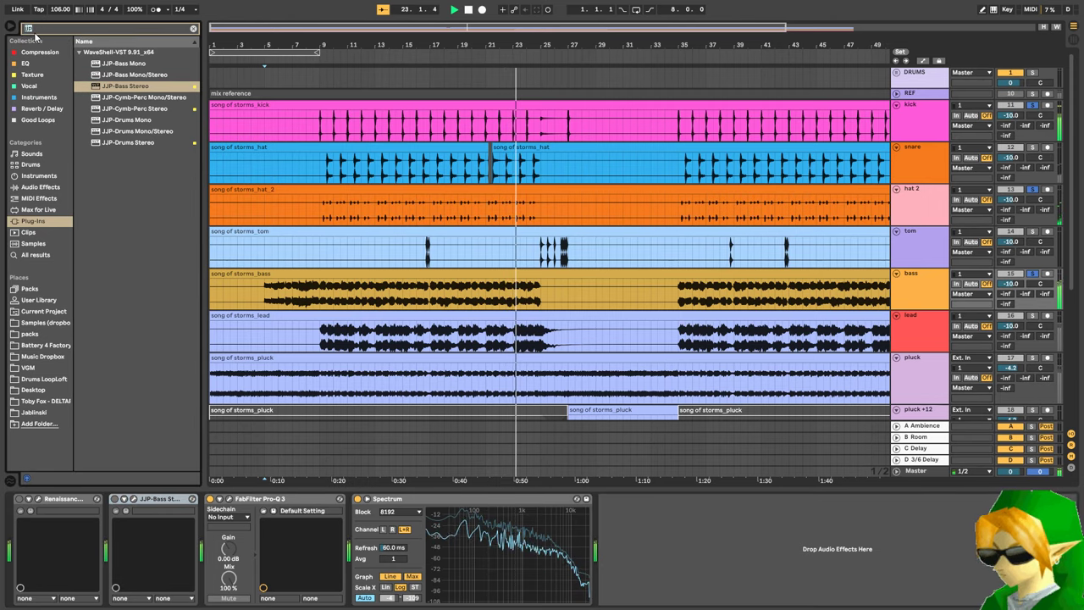
{"action": "type", "text": "cla"}
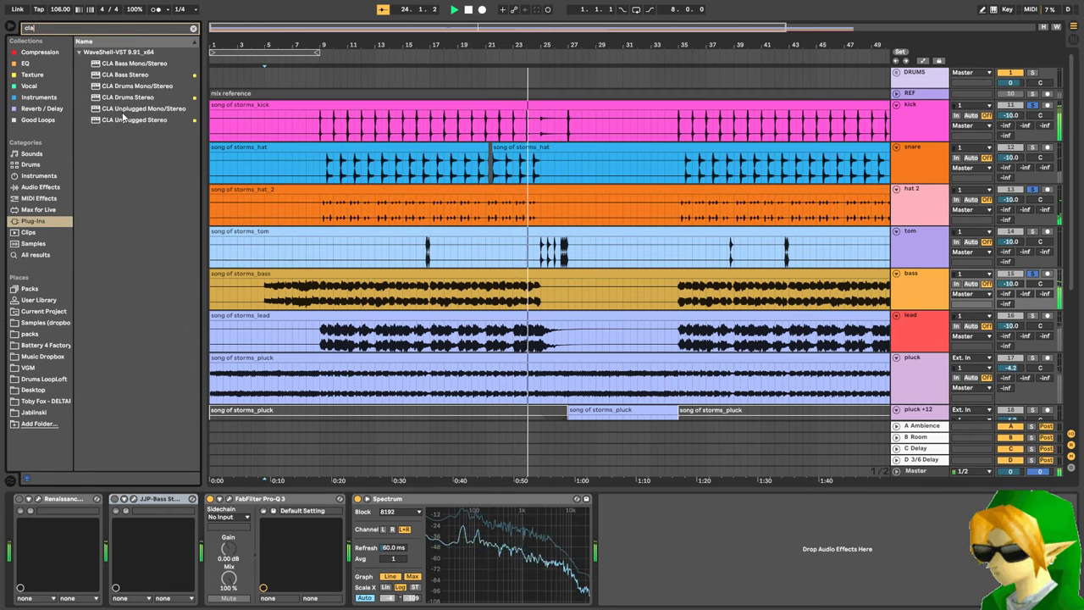
{"action": "left_click_drag", "start_coordinate": [124, 74], "coordinate": [113, 570]}
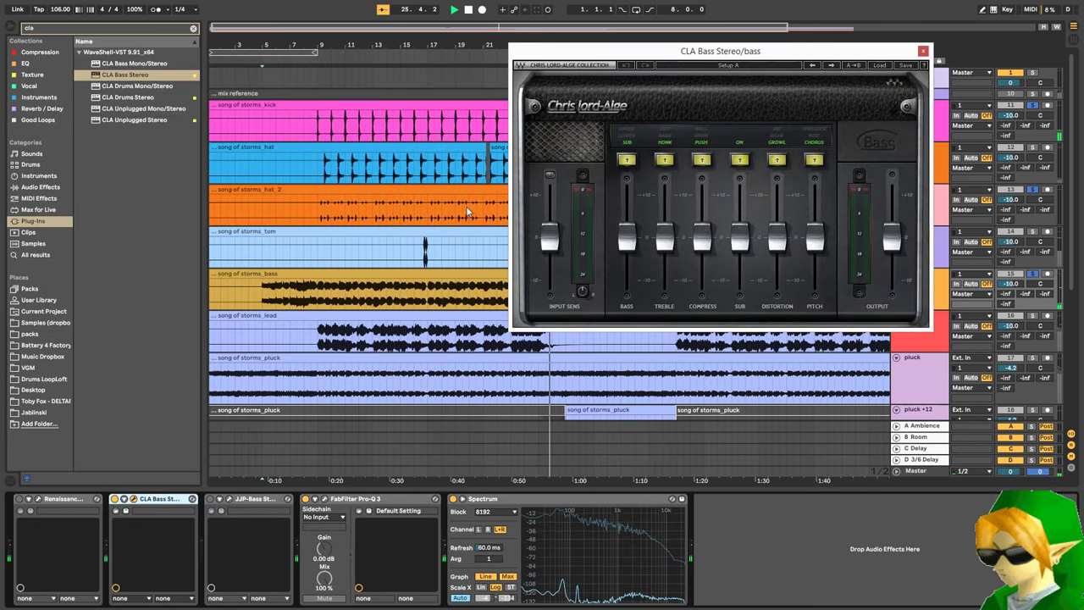
{"action": "left_click", "coordinate": [260, 291]}
{"action": "key", "text": "space"}
{"action": "key", "text": "space"}
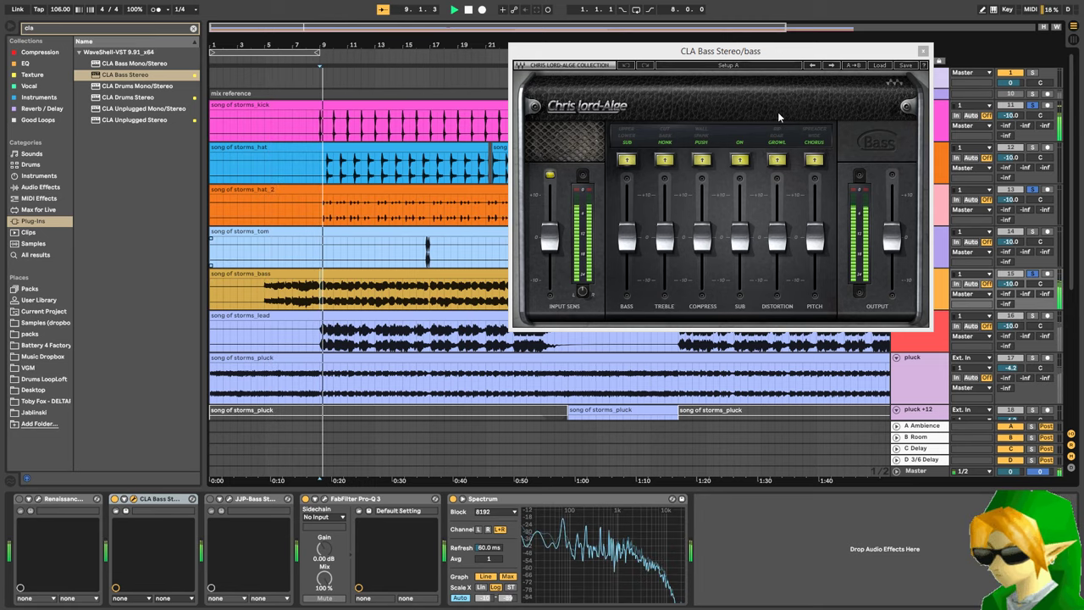
- Audition the CLA Bass presets DI Feeder, The Real Me, Clean and Clean Edge, and load Start Me Up
{"action": "left_click", "coordinate": [879, 66]}
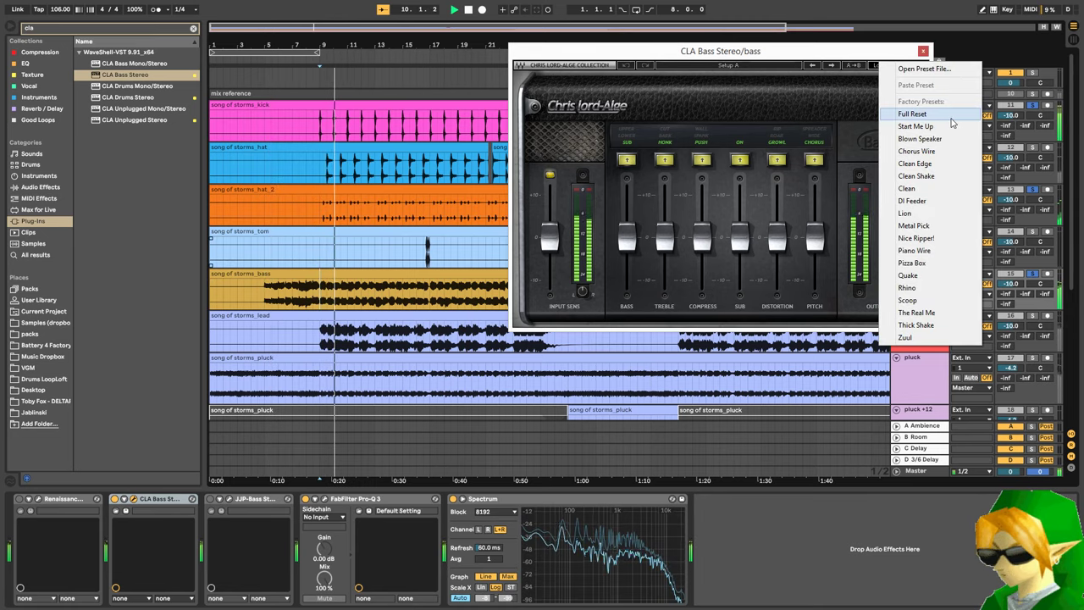
{"action": "left_click", "coordinate": [942, 201]}
{"action": "left_click", "coordinate": [881, 68]}
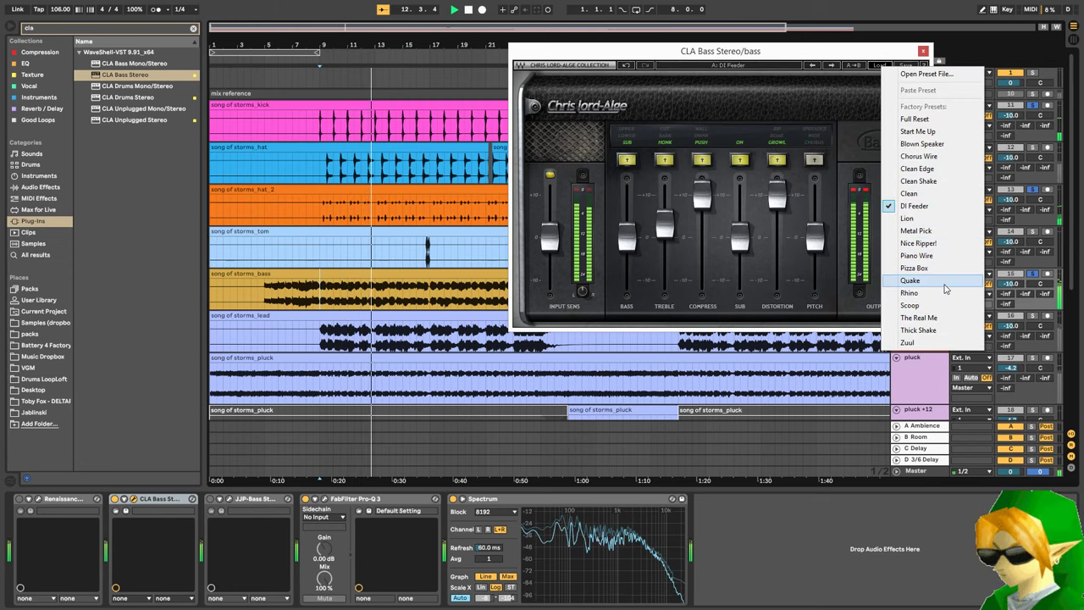
{"action": "left_click", "coordinate": [919, 317]}
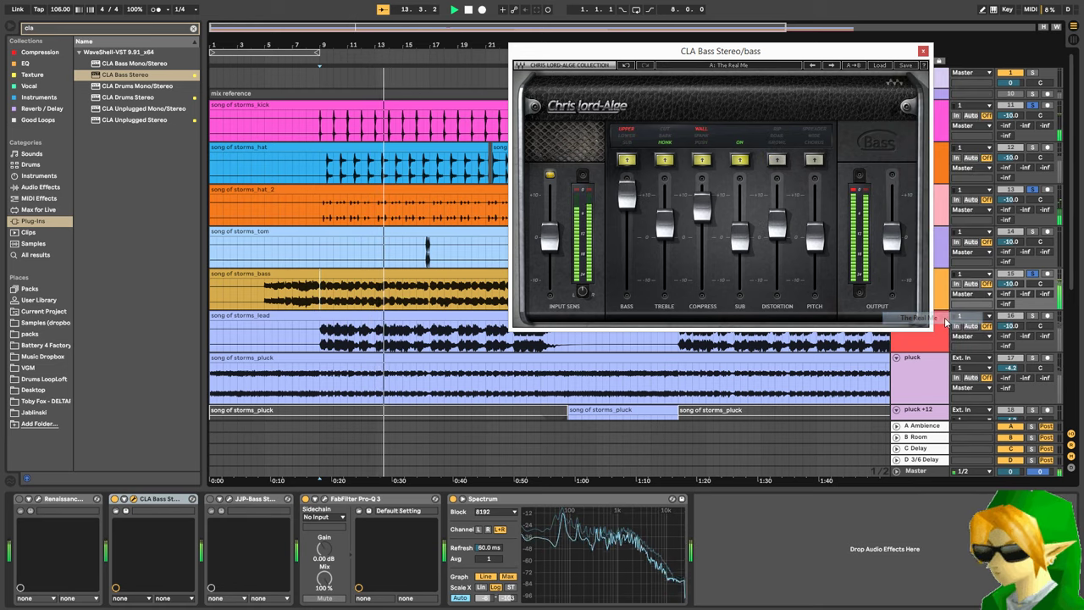
{"action": "left_click", "coordinate": [881, 68]}
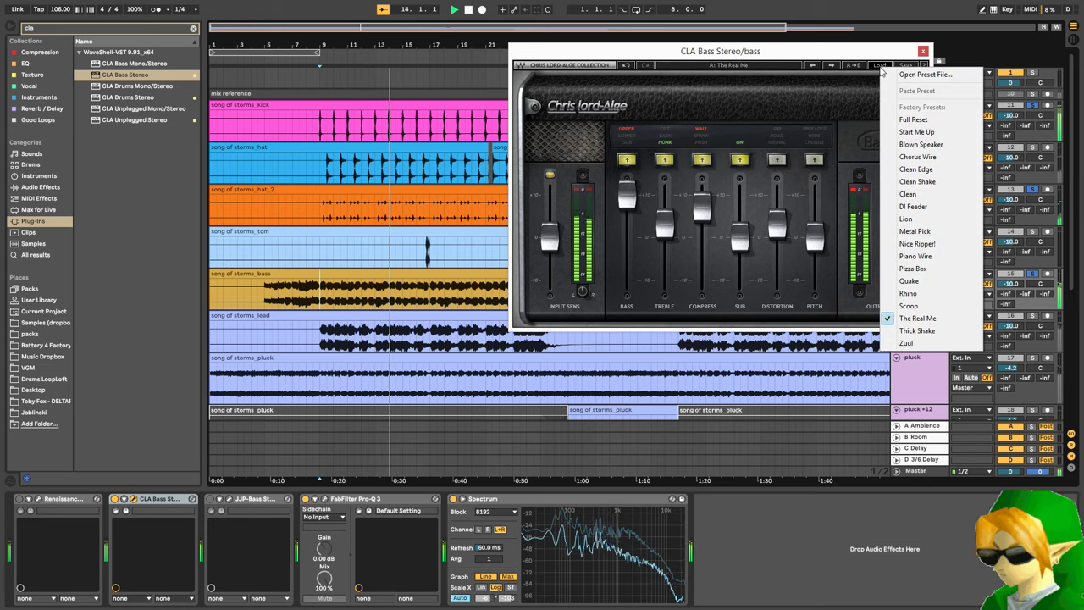
{"action": "left_click", "coordinate": [919, 194]}
{"action": "left_click", "coordinate": [882, 69]}
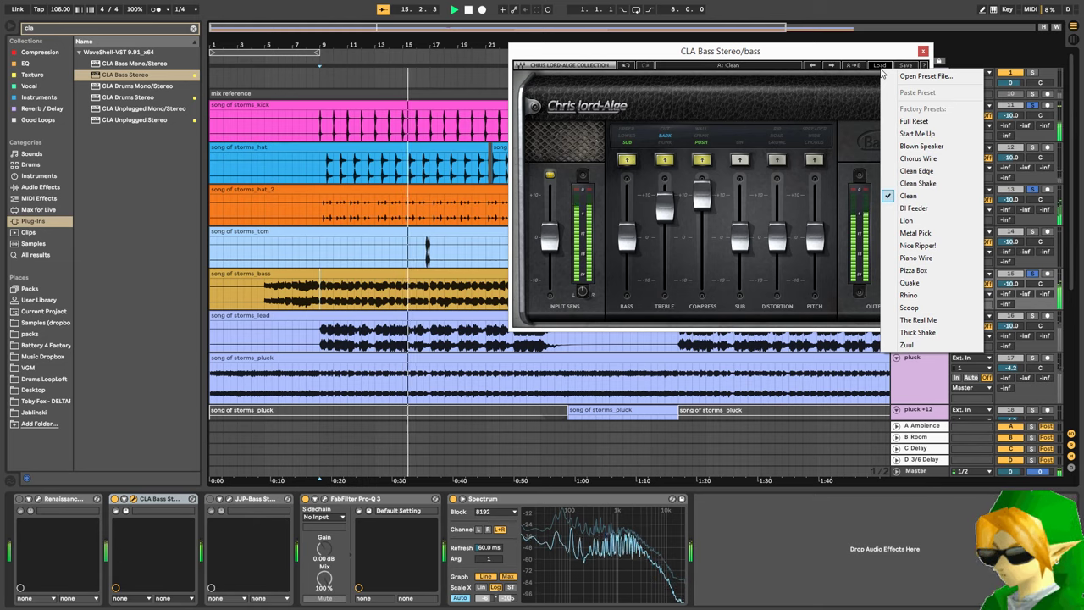
{"action": "left_click", "coordinate": [906, 173]}
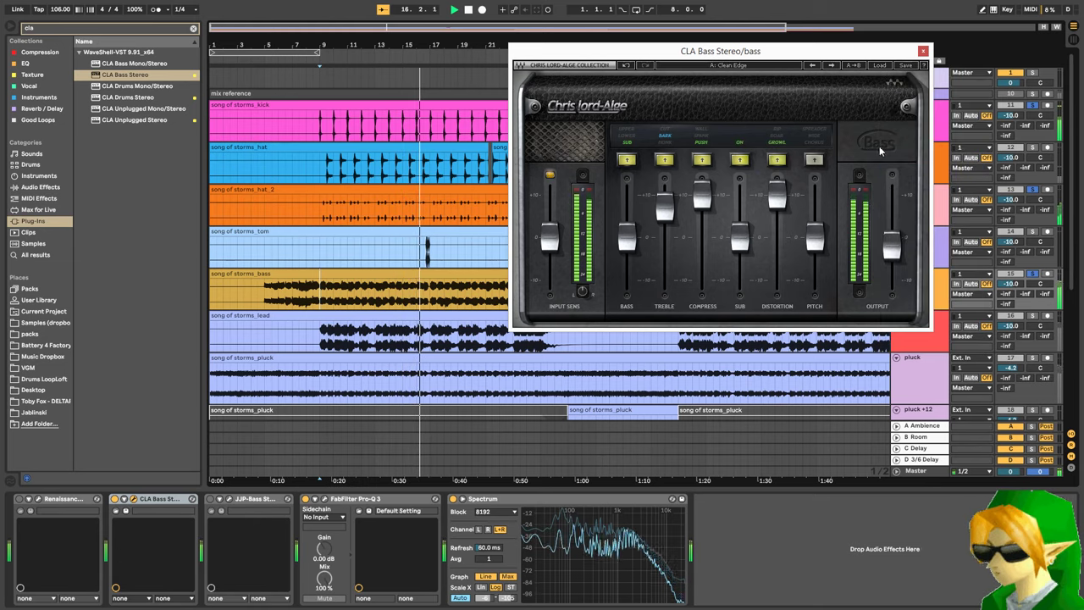
{"action": "left_click", "coordinate": [879, 66]}
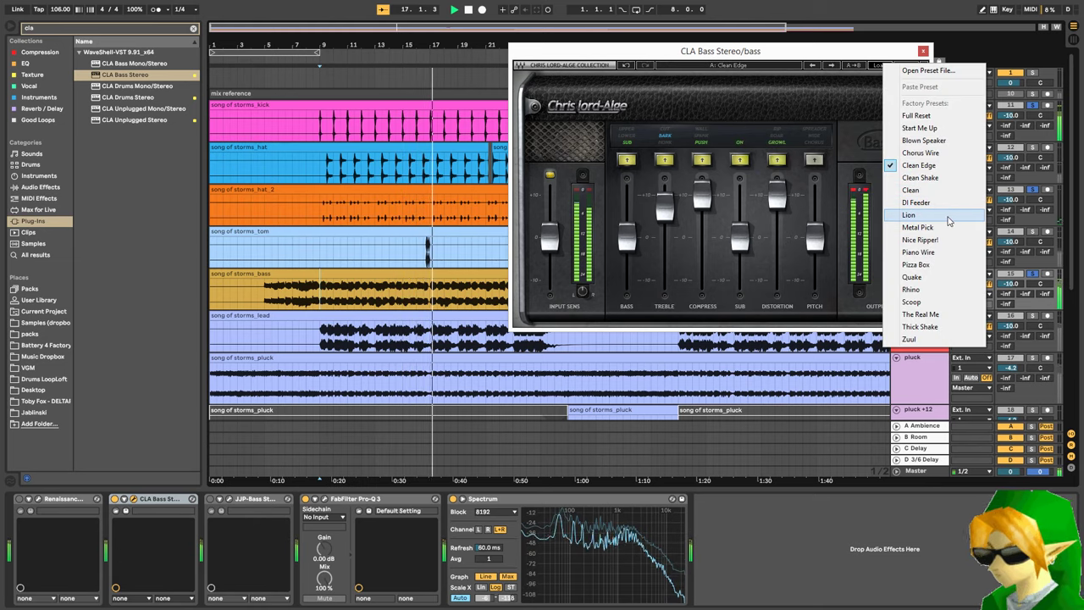
{"action": "left_click", "coordinate": [919, 128]}
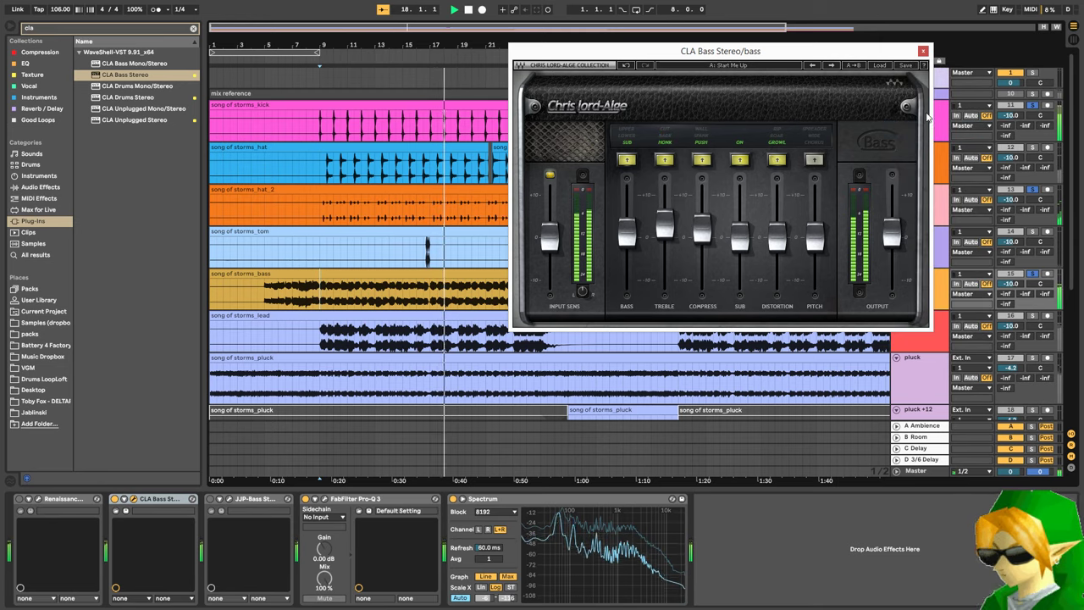
- Raise the CLA Bass plug-in's bass fader to about 9 and compare the result with the plug-in bypassed
{"action": "left_click_drag", "start_coordinate": [627, 237], "coordinate": [626, 201]}
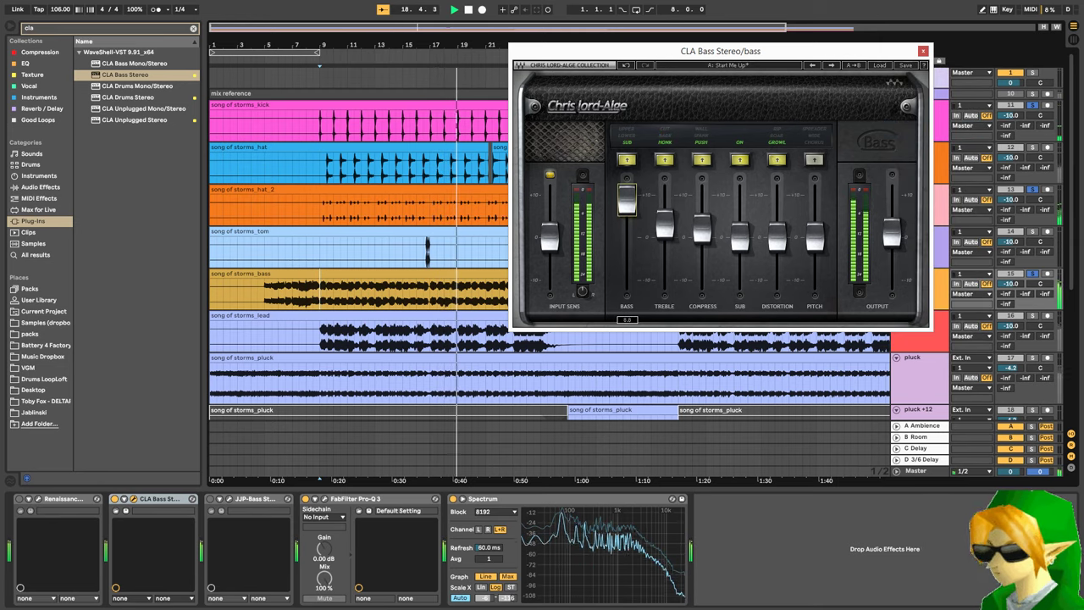
{"action": "left_click", "coordinate": [116, 505]}
{"action": "left_click", "coordinate": [115, 499]}
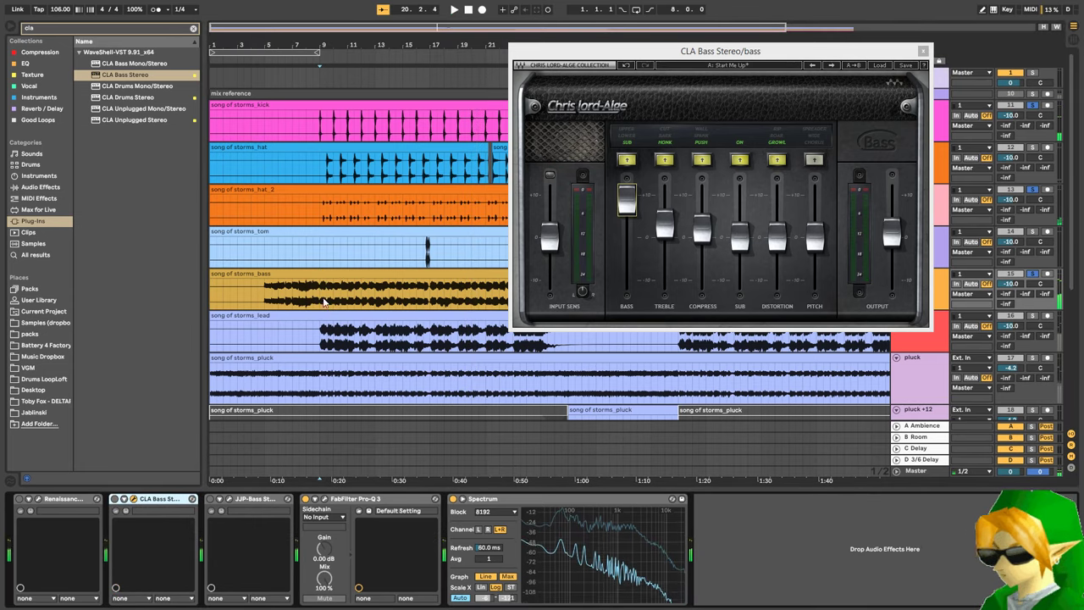
- Unsolo the tracks to hear the full mix, and re-enable and open JJP-Bass on the bass track
{"action": "left_click", "coordinate": [1036, 275]}
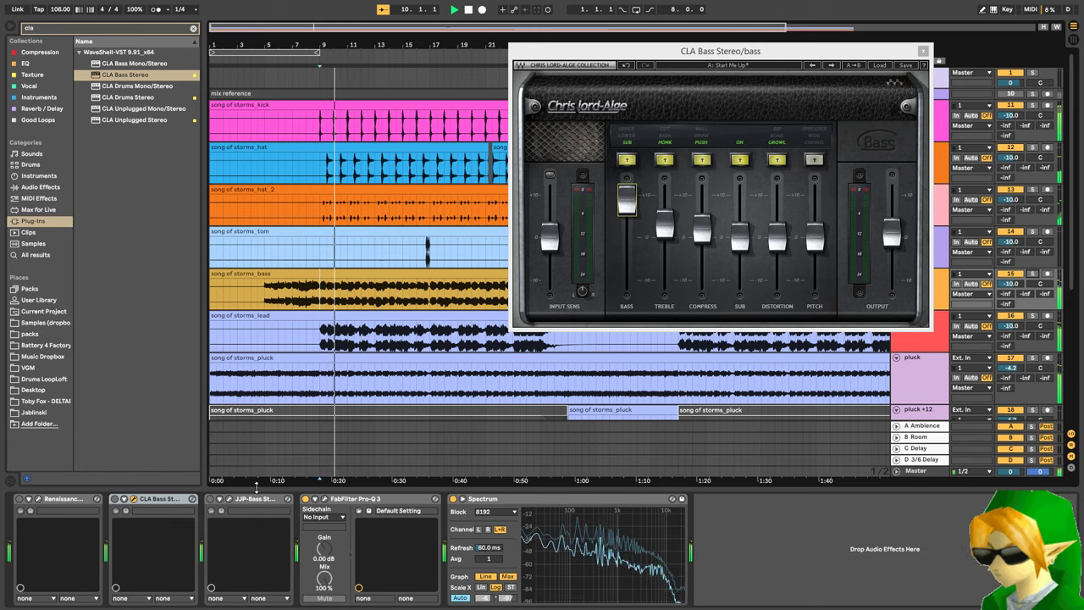
{"action": "left_click", "coordinate": [210, 500]}
{"action": "left_click", "coordinate": [230, 499]}
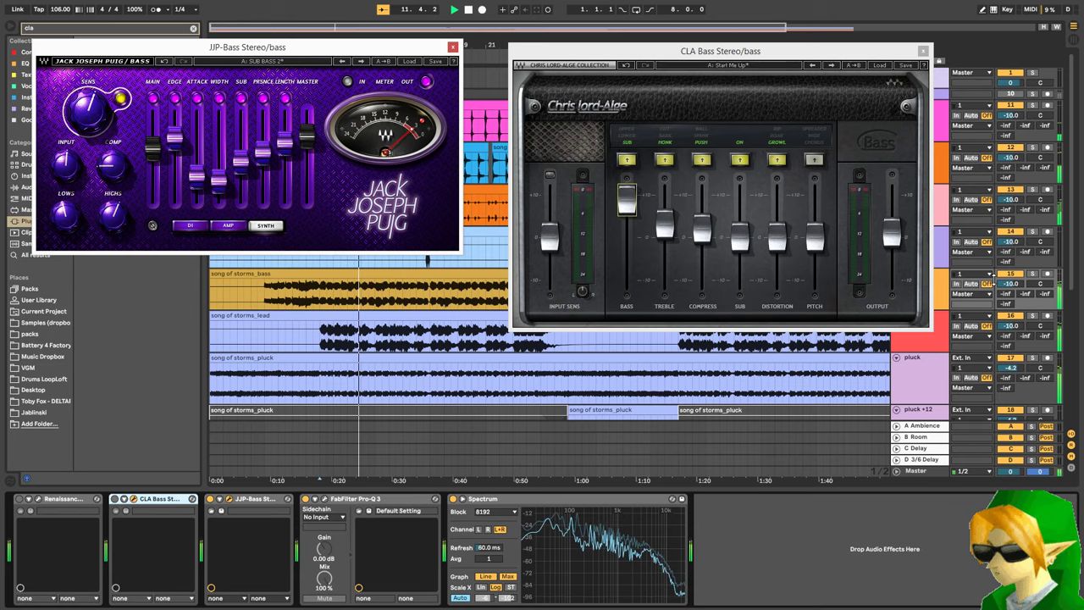
- Set the bass track volume to -1.7 and the JJP-Bass sensitivity to about 14.1, comparing the plug-in bypassed
{"action": "left_click_drag", "start_coordinate": [1019, 282], "coordinate": [1019, 257]}
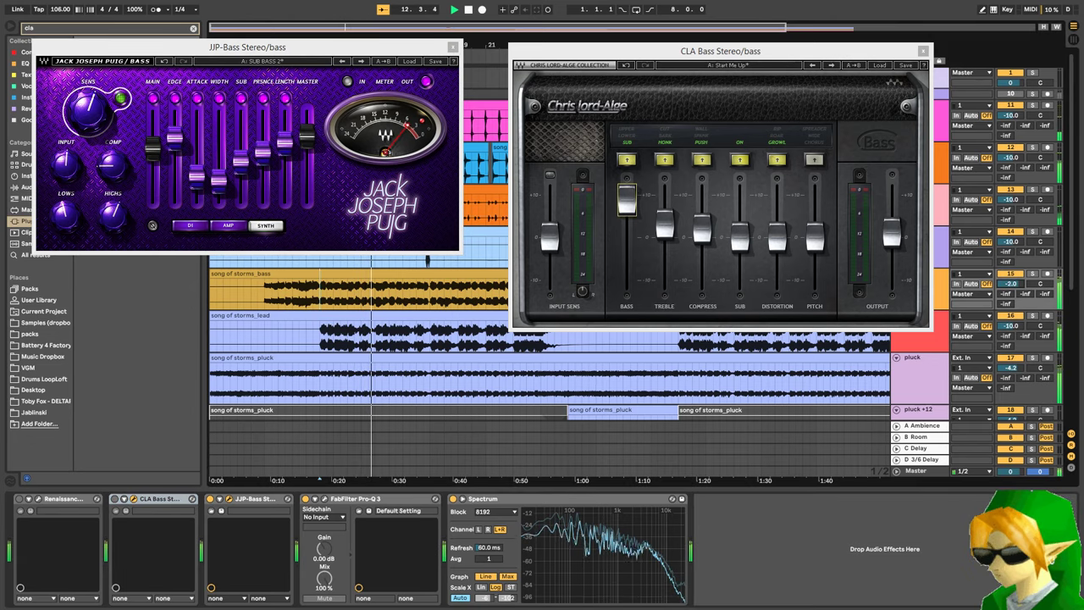
{"action": "left_click", "coordinate": [85, 108]}
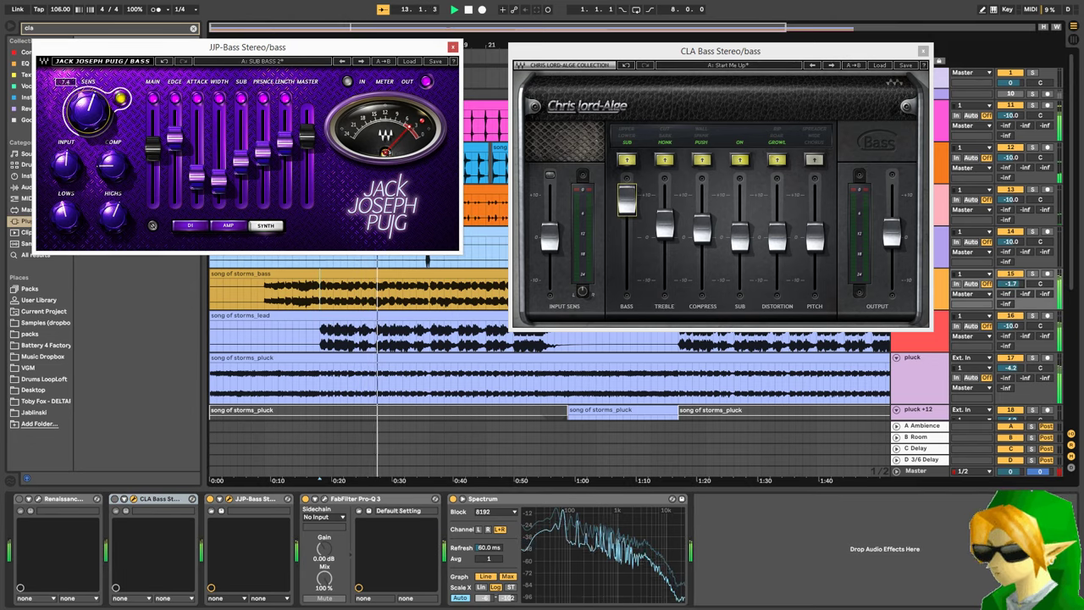
{"action": "left_click", "coordinate": [212, 500]}
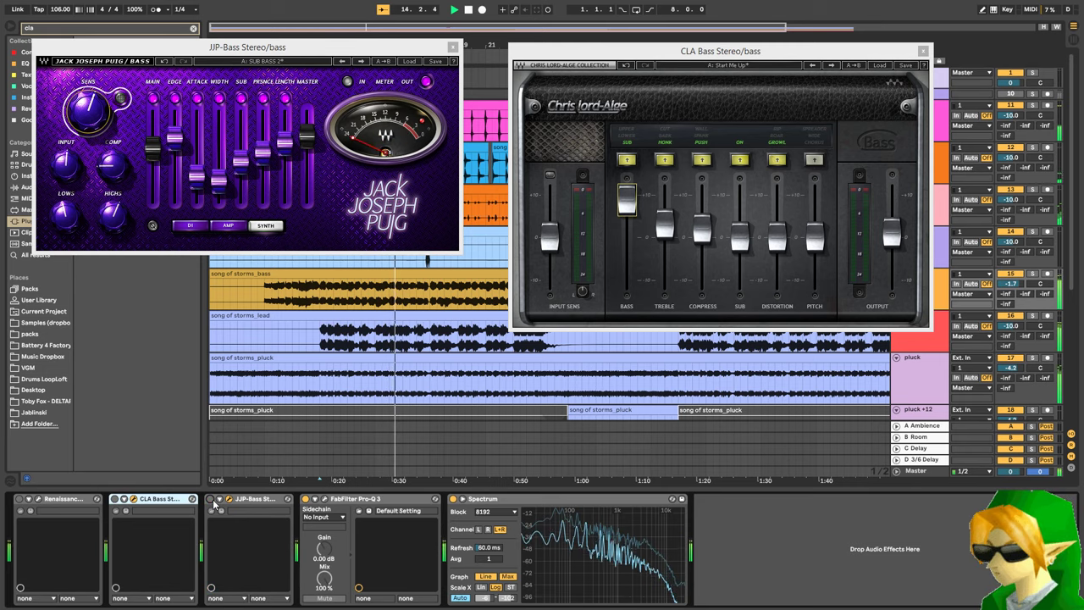
{"action": "left_click", "coordinate": [211, 500]}
{"action": "left_click", "coordinate": [62, 172]}
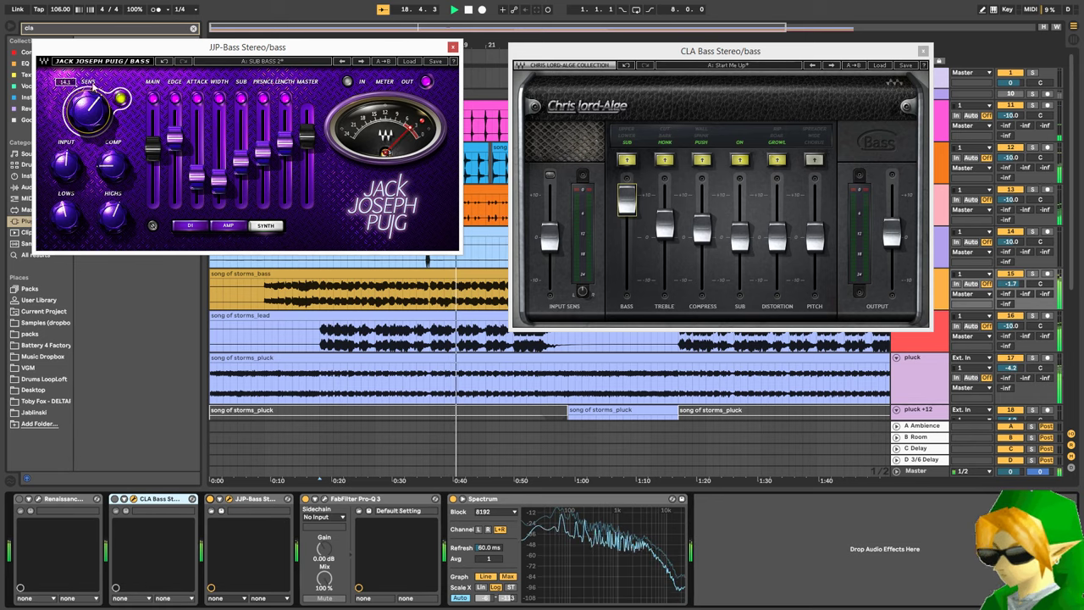
- Search the plug-ins for Bass R, add Bass Rider Stereo to the bass track to audition it, and remove it again
{"action": "left_click", "coordinate": [83, 38]}
{"action": "left_click_drag", "start_coordinate": [85, 42], "coordinate": [254, 63]}
{"action": "left_click", "coordinate": [79, 28]}
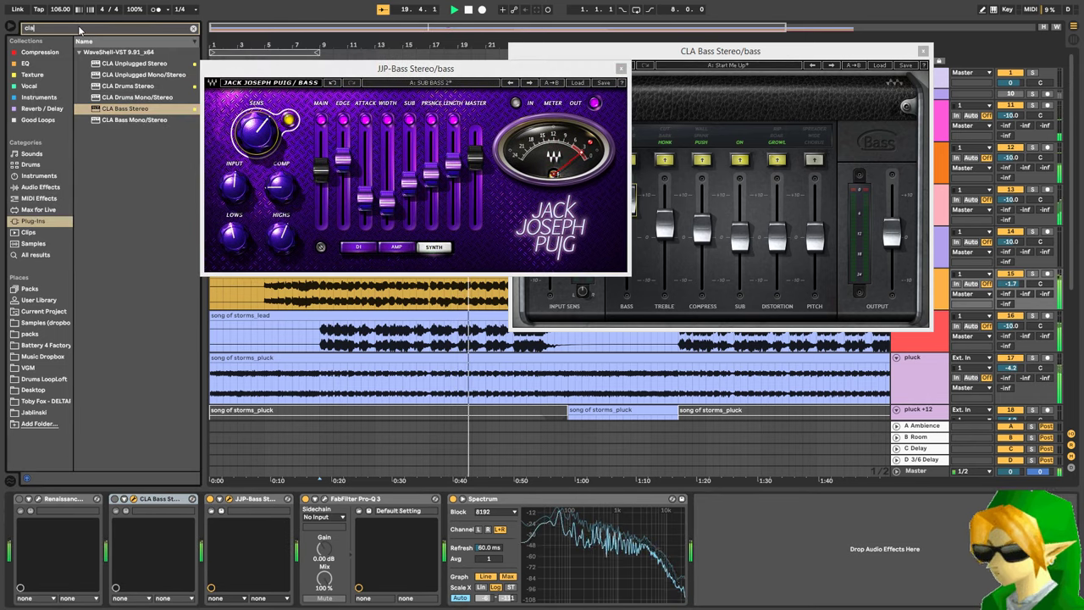
{"action": "type", "text": "ba"}
{"action": "key", "text": "Caps_Lock"}
{"action": "type", "text": "S"}
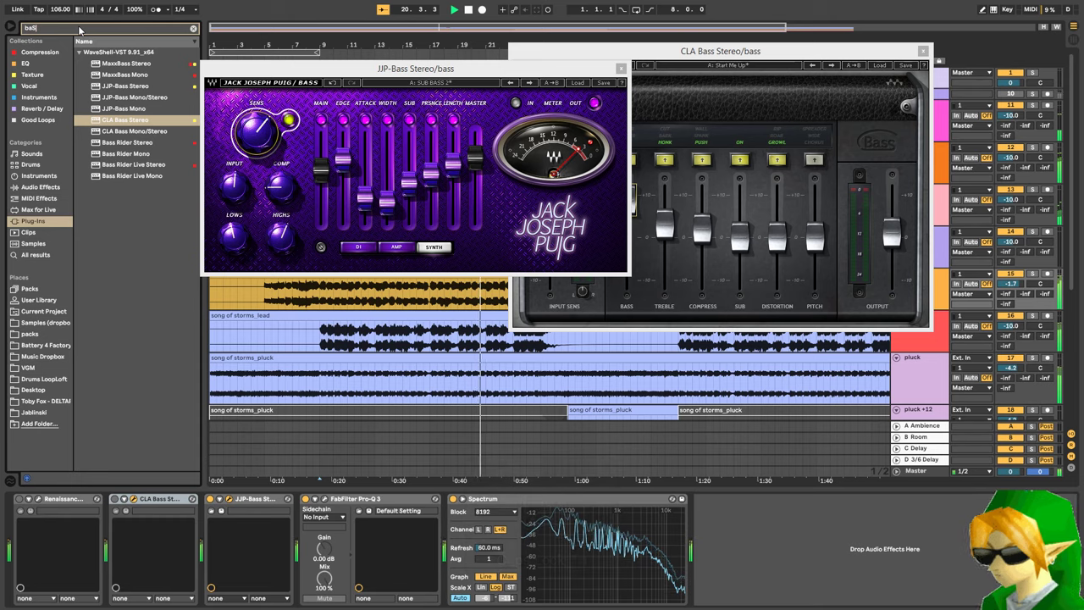
{"action": "type", "text": "S R"}
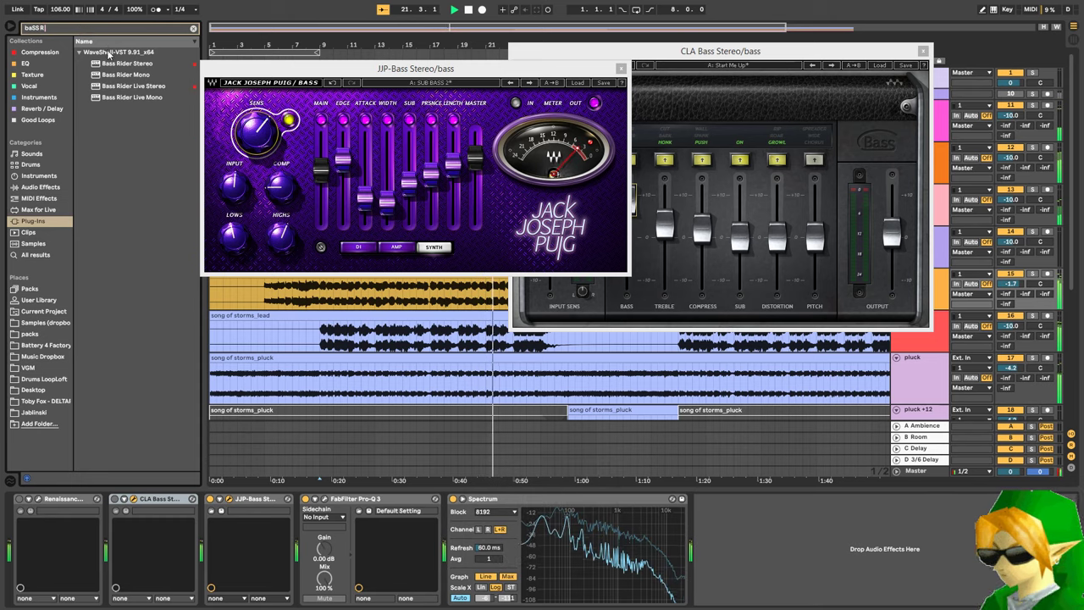
{"action": "double_click", "coordinate": [122, 65]}
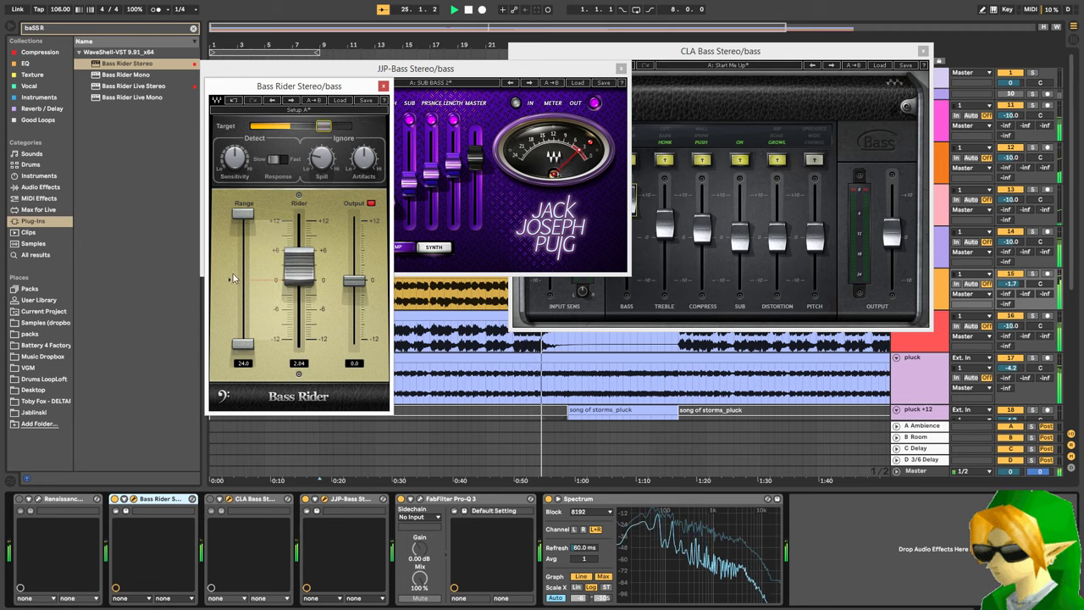
{"action": "key", "text": "Delete"}
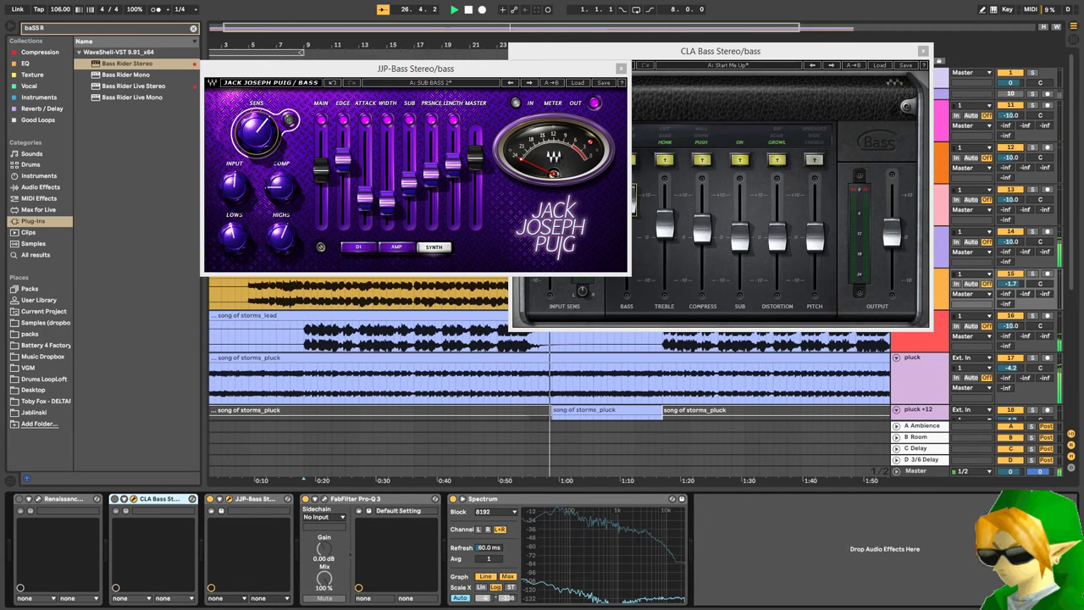
- Switch to Notepad, write "Song of Storms" with "~ need bass without sidechain" below it, then shrink the note window and move it aside
{"action": "left_click", "coordinate": [140, 608]}
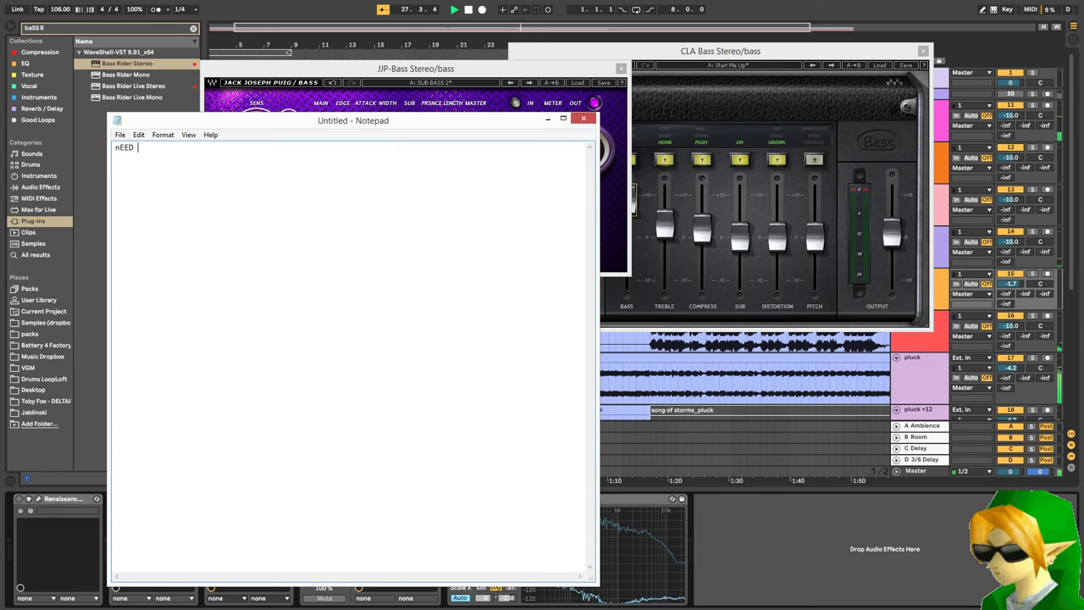
{"action": "type", "text": "nEED"}
{"action": "key", "text": "Caps_Lock"}
{"action": "type", "text": "Song of Storms"}
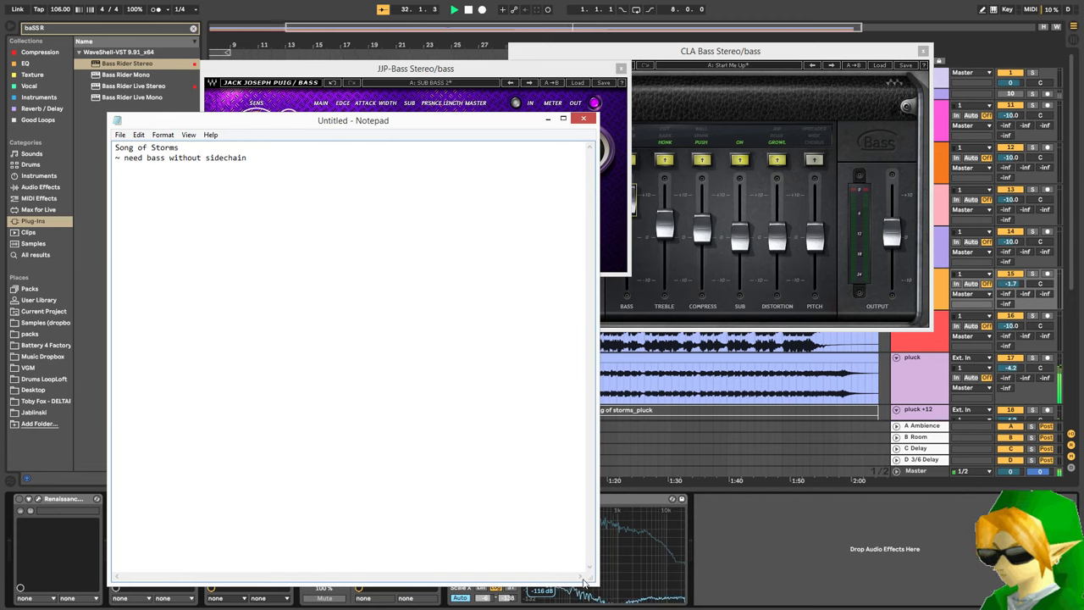
{"action": "left_click_drag", "start_coordinate": [592, 576], "coordinate": [357, 330]}
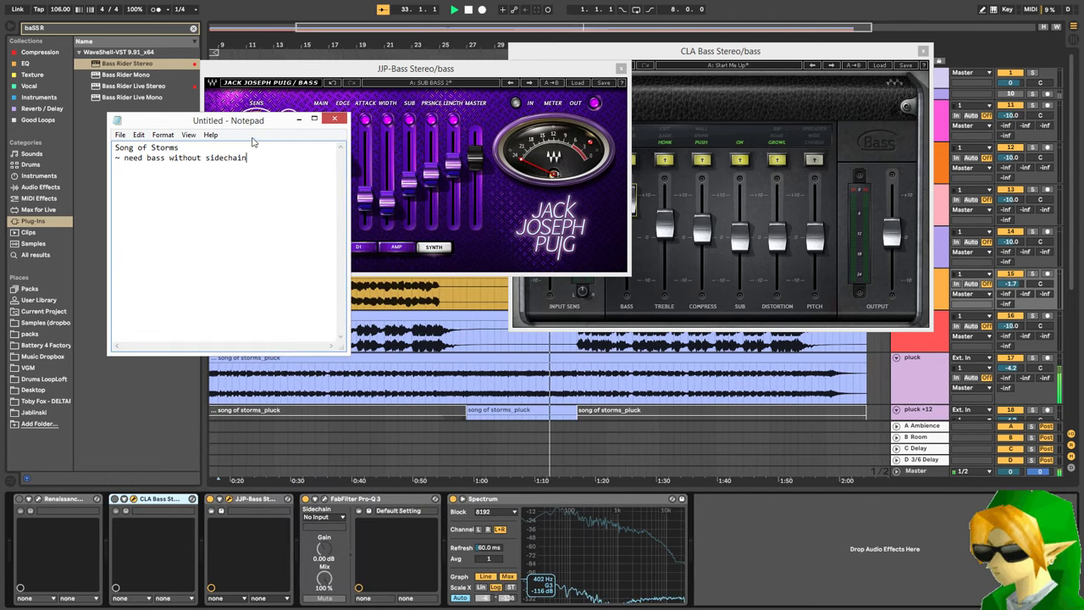
{"action": "mouse_move", "coordinate": [249, 129]}
{"action": "left_mouse_down"}
{"action": "mouse_move", "coordinate": [226, 332]}
{"action": "mouse_move", "coordinate": [209, 351]}
{"action": "left_mouse_up"}
- Lower the bass track's volume to -5.2 while listening to the full mix, and bring back its device chain
{"action": "left_click", "coordinate": [834, 471]}
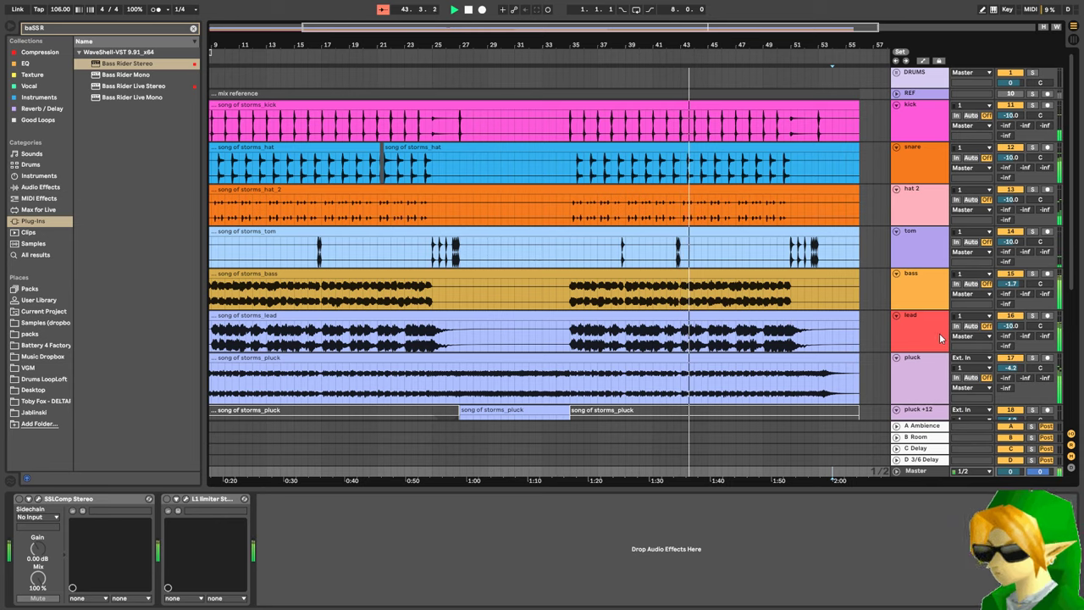
{"action": "left_click_drag", "start_coordinate": [1002, 286], "coordinate": [1002, 293]}
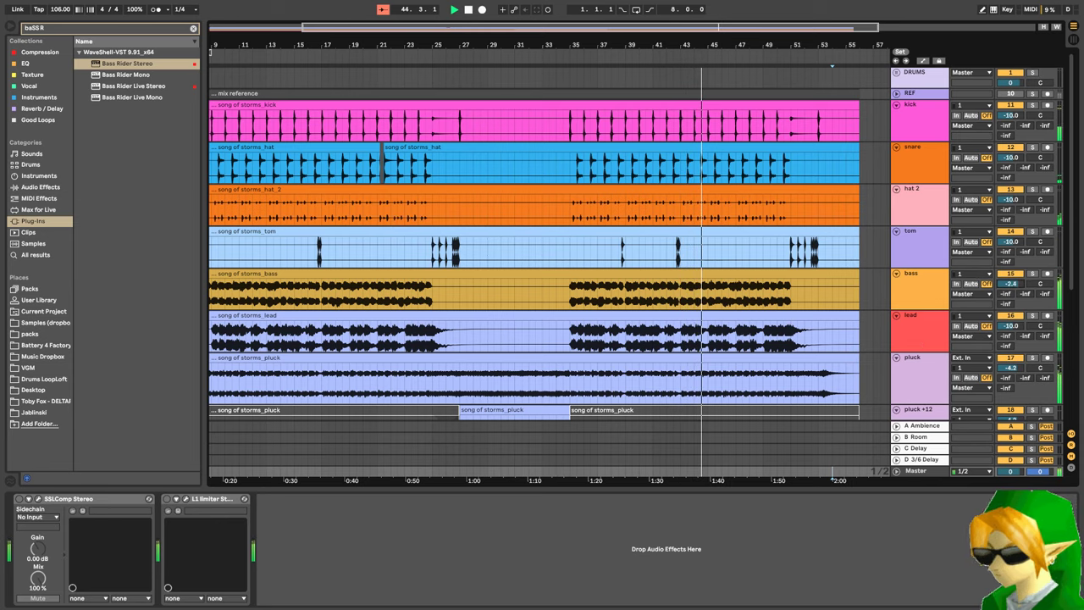
{"action": "left_click", "coordinate": [921, 292]}
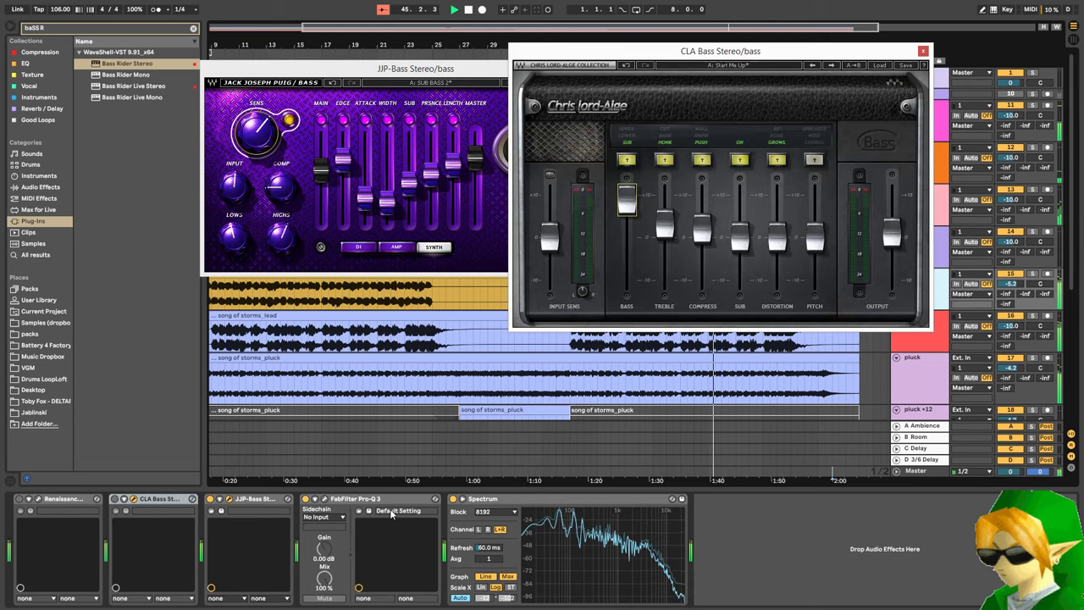
- Find the iZotope Ozone 8 Imager among the plug-ins and insert it directly after JJP-Bass on the bass track
{"action": "left_click", "coordinate": [68, 27]}
{"action": "type", "text": "imager"}
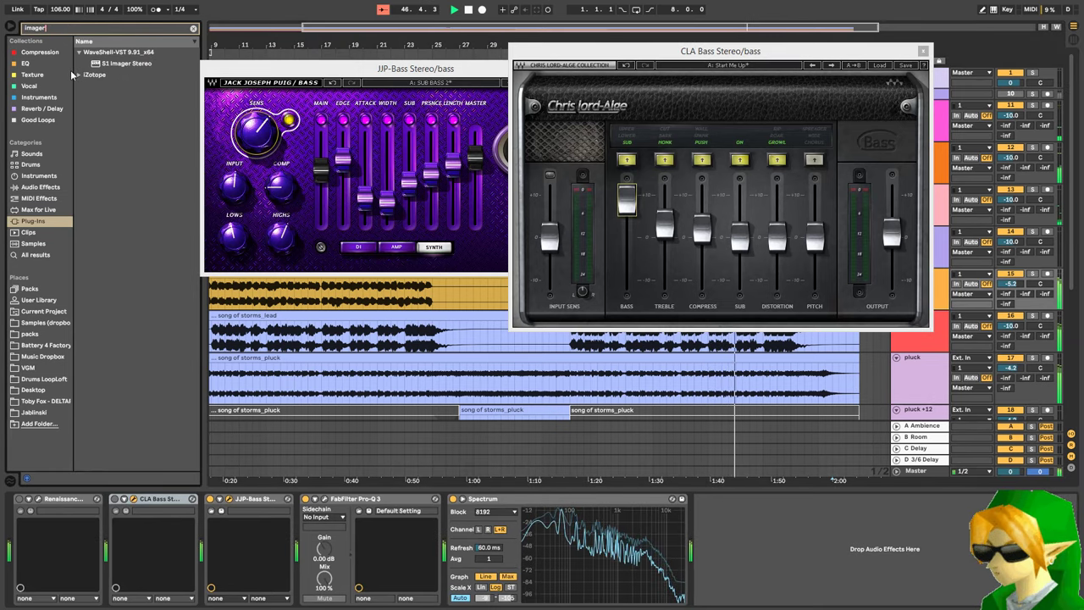
{"action": "left_click", "coordinate": [80, 74]}
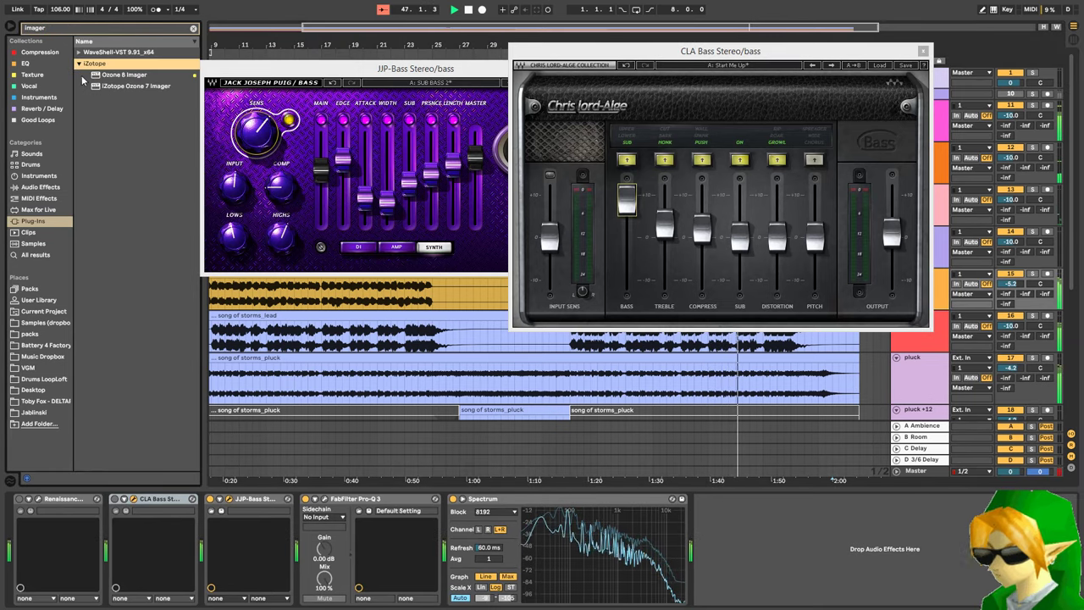
{"action": "mouse_move", "coordinate": [124, 76]}
{"action": "left_mouse_down"}
{"action": "mouse_move", "coordinate": [242, 559]}
{"action": "mouse_move", "coordinate": [305, 552]}
{"action": "left_mouse_up"}
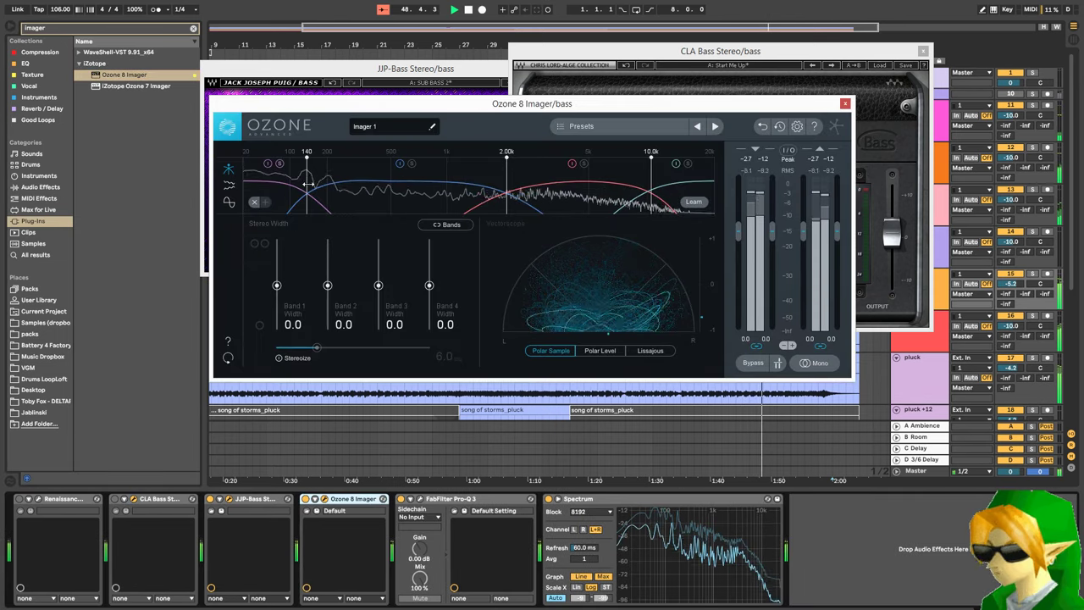
- Solo the bass and lead tracks, and set Imager band 1 to a width of -100 with its upper crossover at 122 Hz
{"action": "left_click", "coordinate": [1033, 274]}
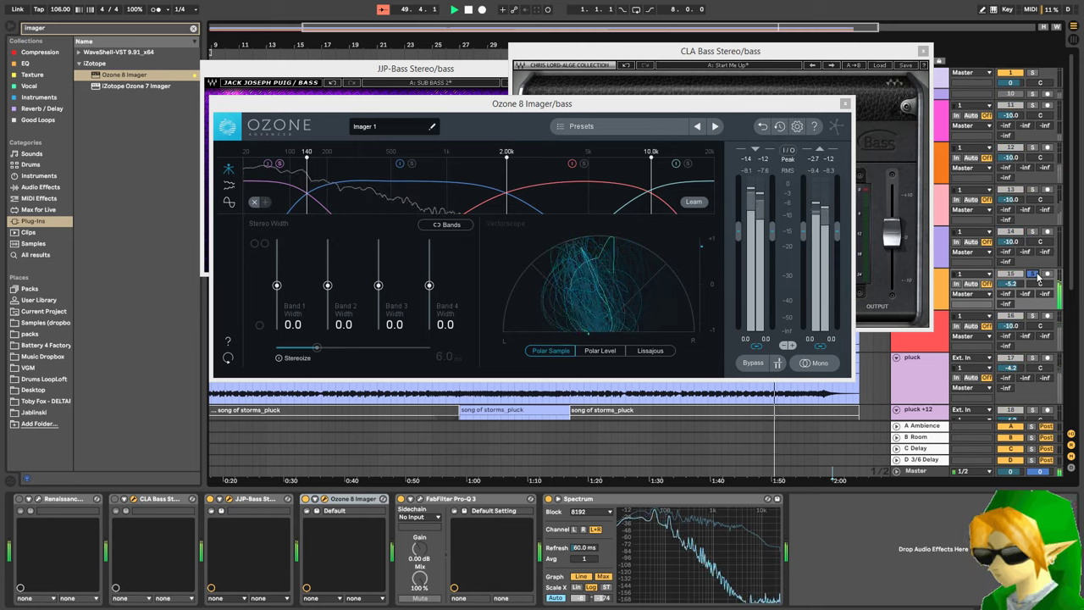
{"action": "left_click_drag", "start_coordinate": [278, 288], "coordinate": [278, 332]}
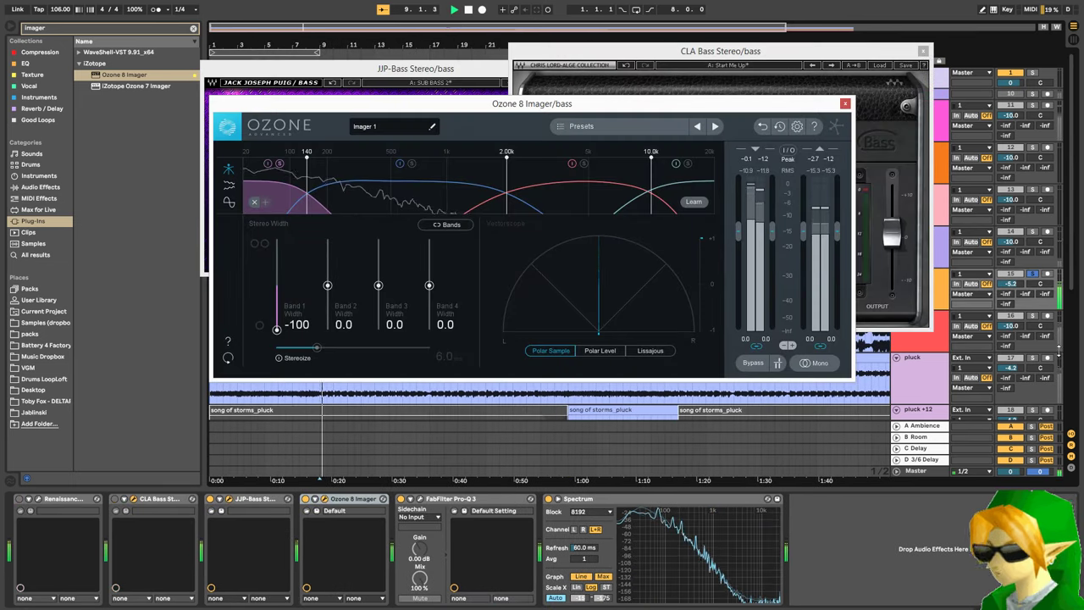
{"action": "left_click", "coordinate": [1032, 319]}
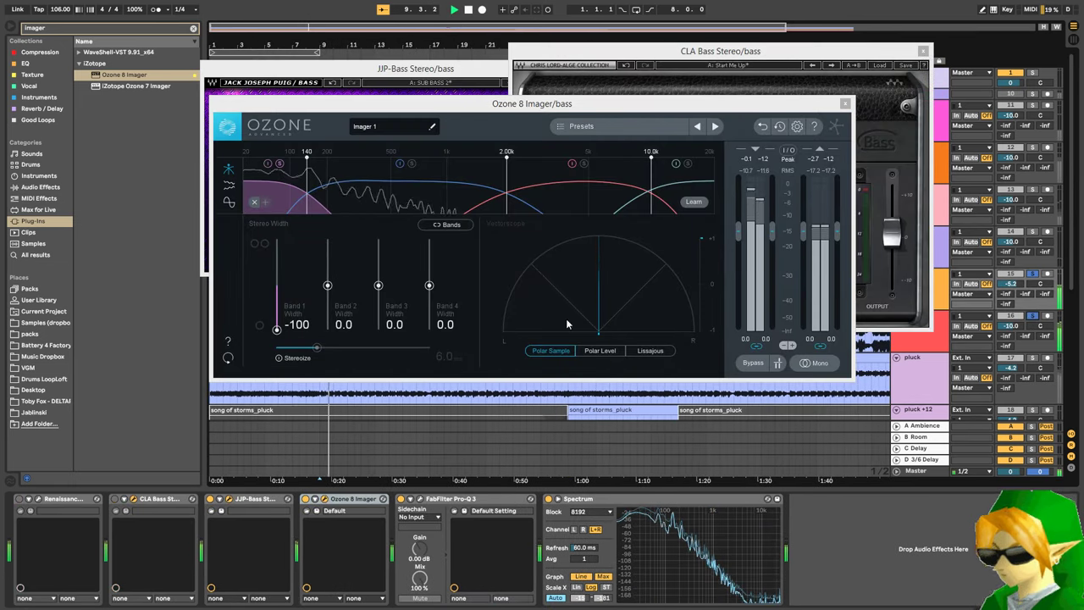
{"action": "left_click_drag", "start_coordinate": [285, 329], "coordinate": [285, 285]}
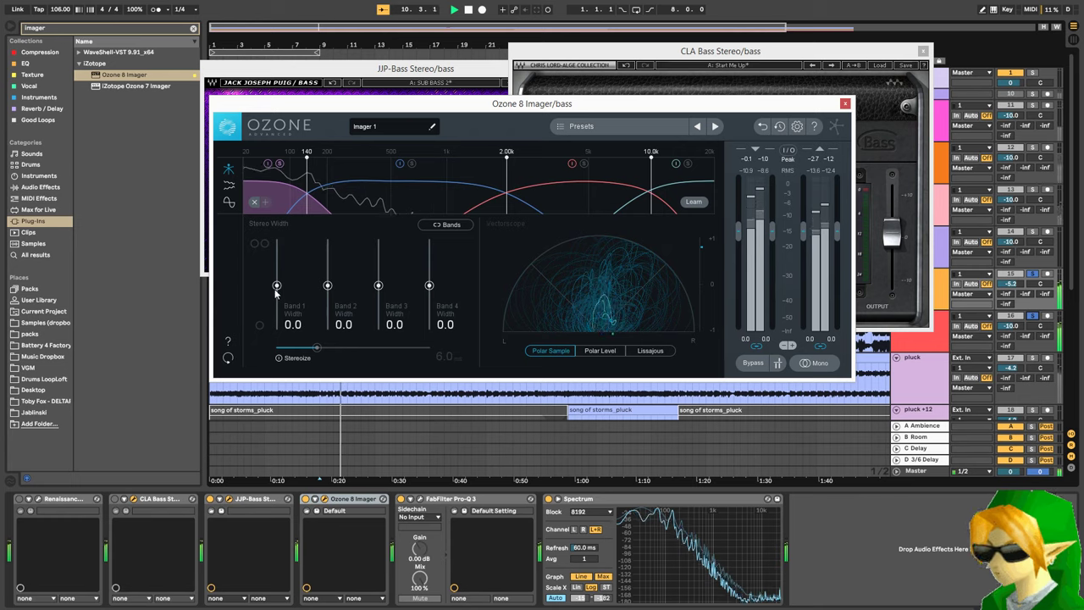
{"action": "left_click_drag", "start_coordinate": [308, 190], "coordinate": [284, 189]}
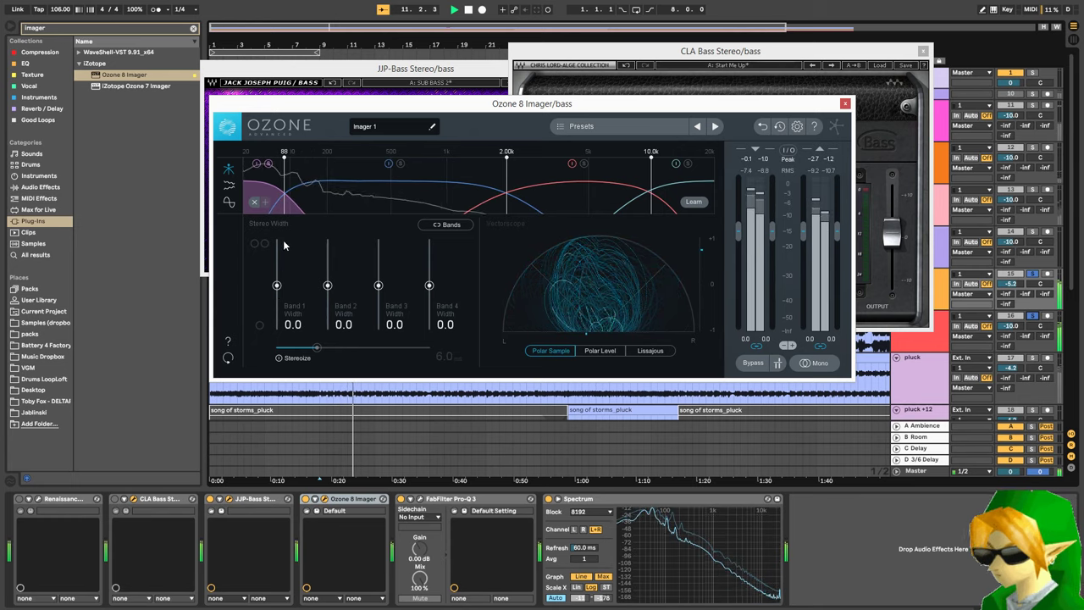
{"action": "left_click_drag", "start_coordinate": [276, 285], "coordinate": [276, 330]}
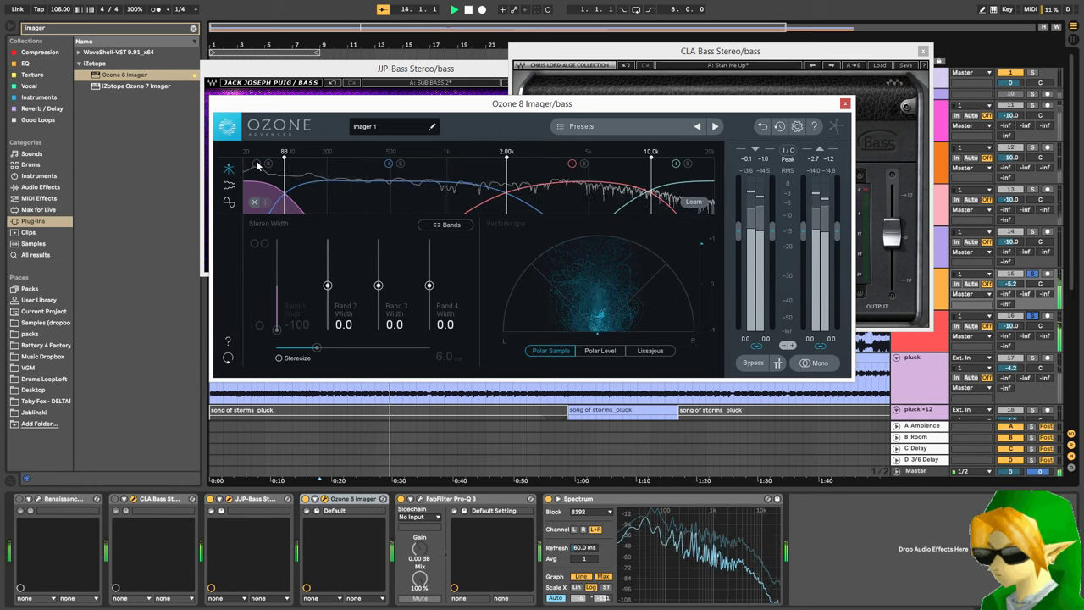
{"action": "mouse_move", "coordinate": [284, 182]}
{"action": "left_mouse_down"}
{"action": "mouse_move", "coordinate": [338, 190]}
{"action": "mouse_move", "coordinate": [297, 186]}
{"action": "left_mouse_up"}
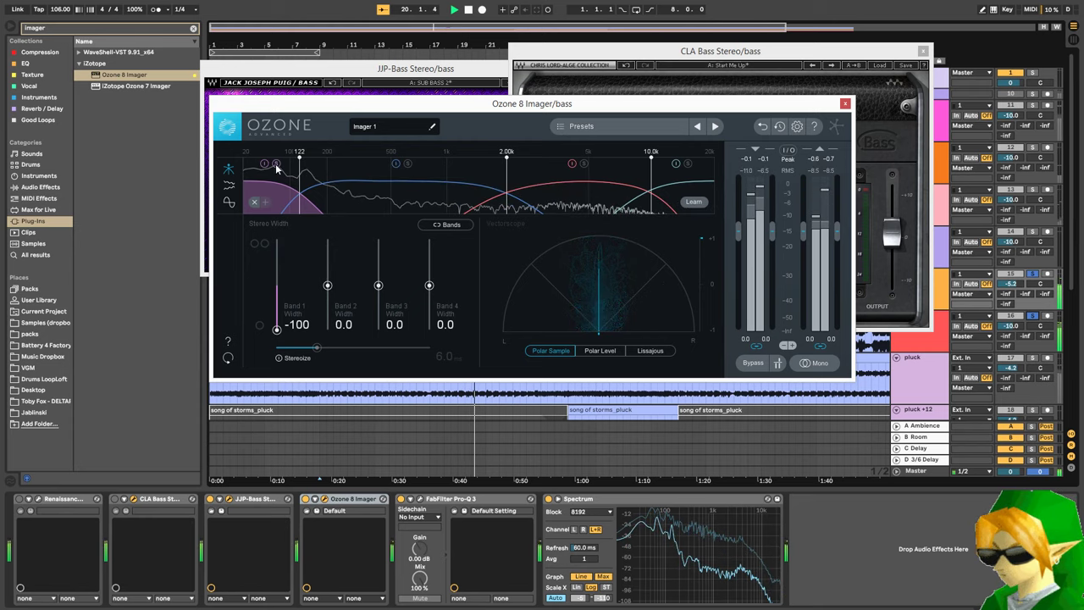
- With band 1 bypassed, set Imager band 2 to a width of -19.0 and its upper crossover to 896 Hz, and re-enable band 1
{"action": "left_click", "coordinate": [264, 163]}
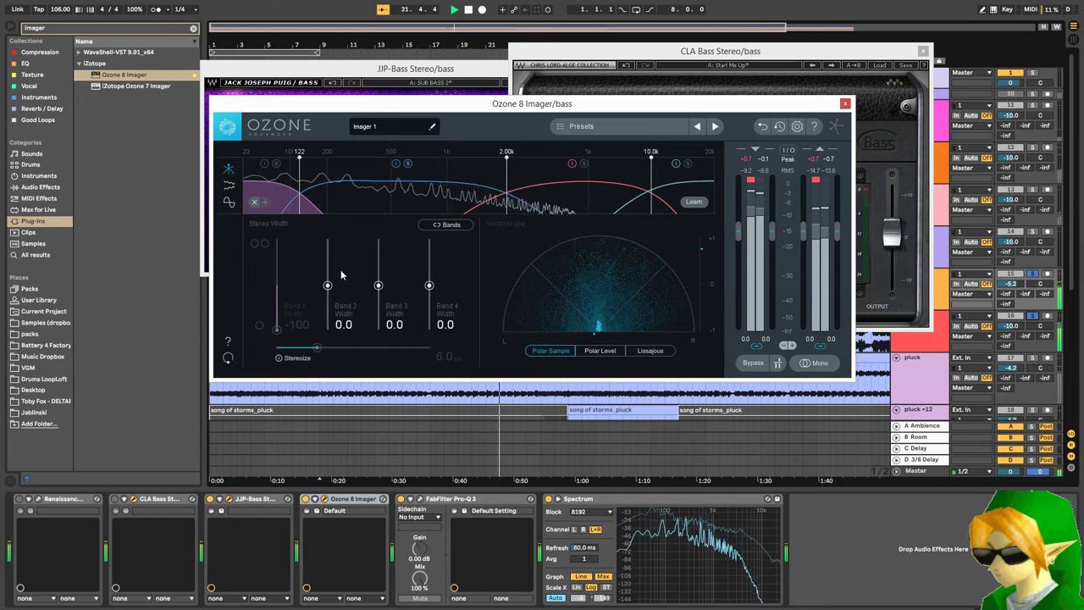
{"action": "left_click_drag", "start_coordinate": [329, 285], "coordinate": [330, 294]}
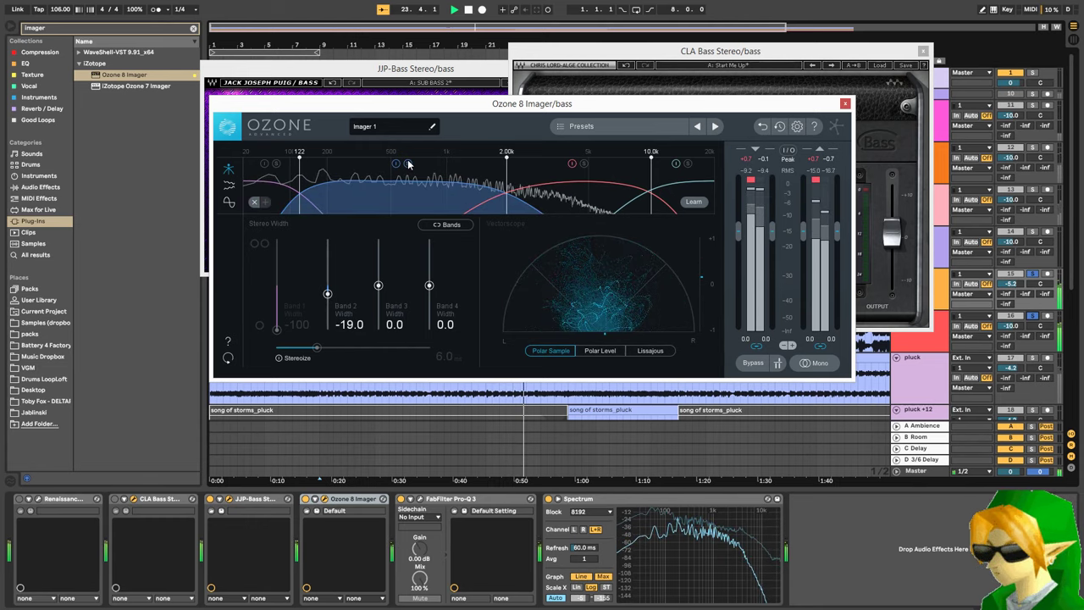
{"action": "left_click_drag", "start_coordinate": [509, 170], "coordinate": [425, 166]}
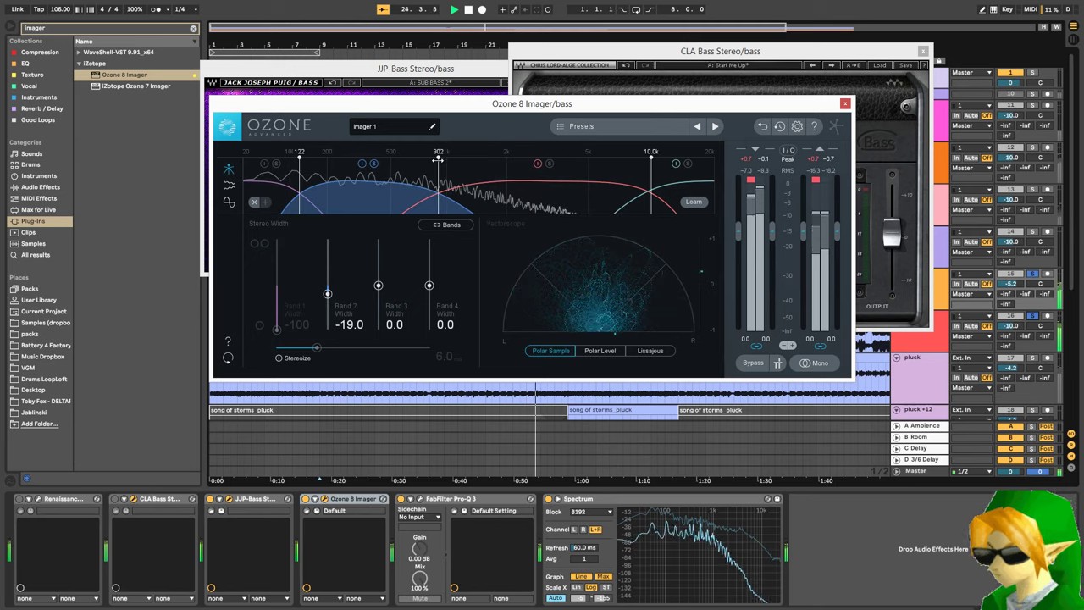
{"action": "key", "text": "space"}
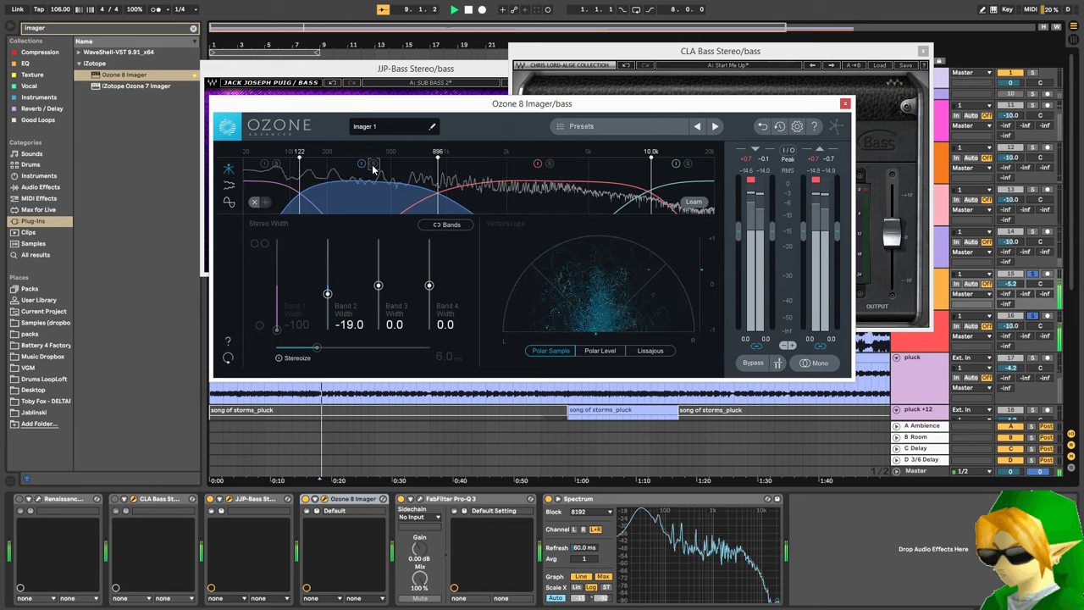
{"action": "left_click", "coordinate": [275, 163]}
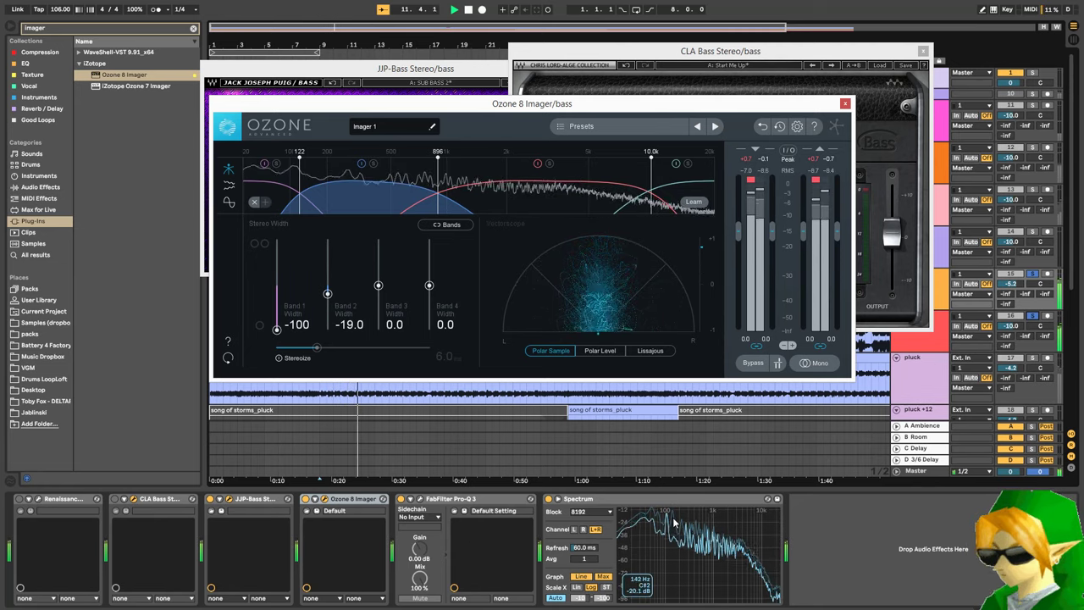
- Insert LinEQ Lowband Stereo after the Imager on the bass track, and load its DC-offset removal preset with the low cut at 35 Hz
{"action": "left_click", "coordinate": [420, 499]}
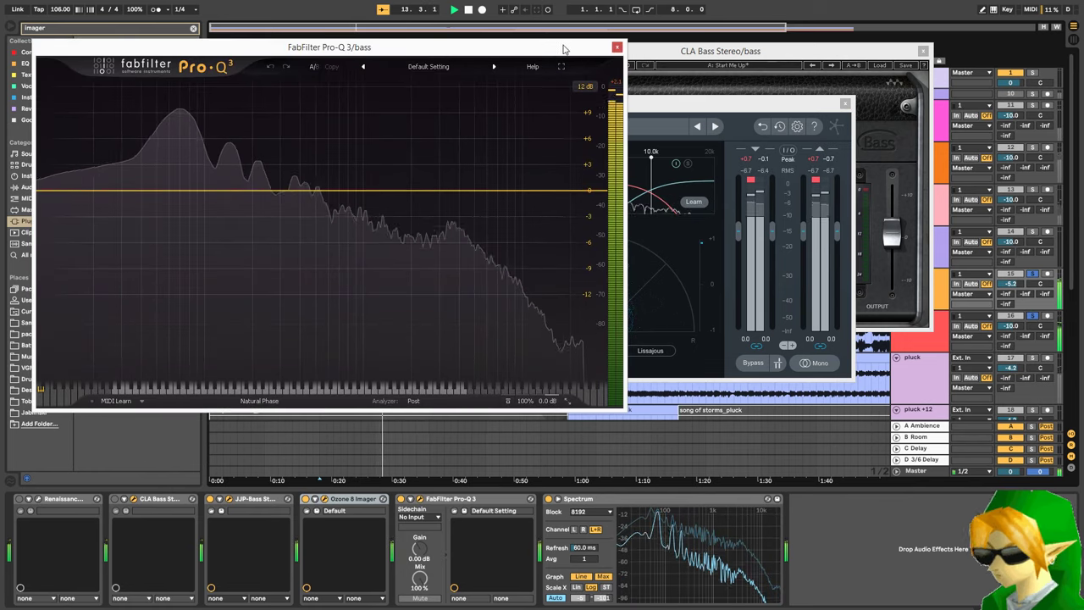
{"action": "left_click", "coordinate": [617, 47]}
{"action": "left_click", "coordinate": [153, 31]}
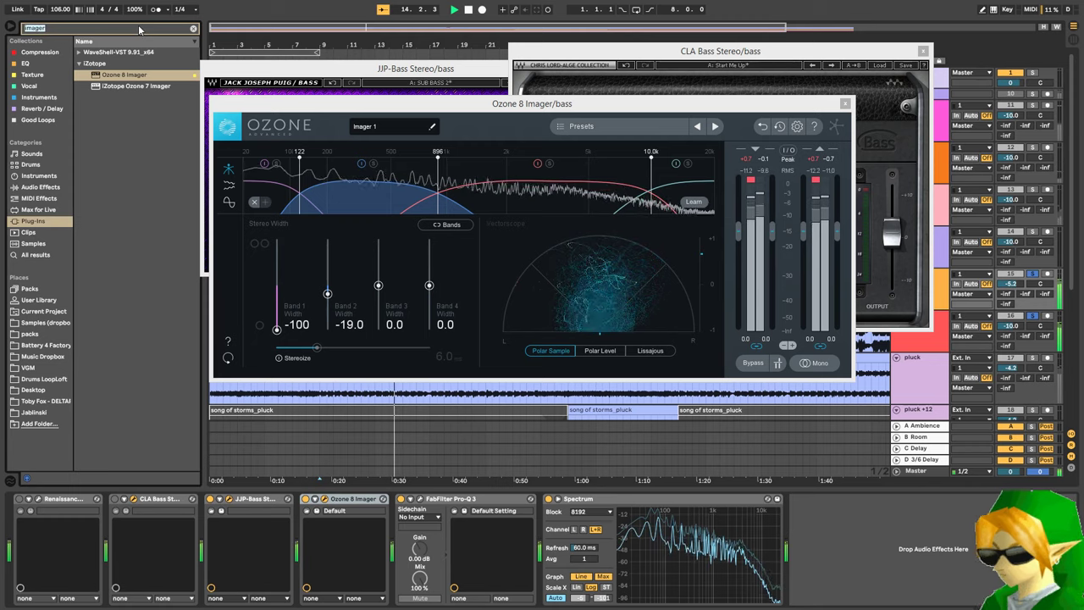
{"action": "type", "text": "lion"}
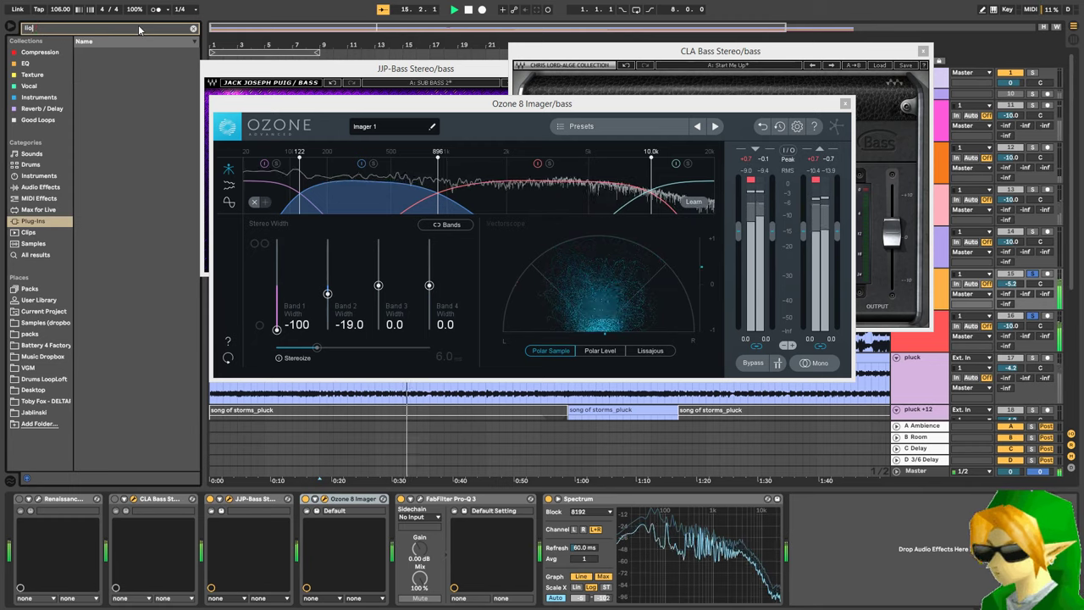
{"action": "key", "text": "BackSpace"}
{"action": "key", "text": "BackSpace"}
{"action": "type", "text": "n"}
{"action": "left_click", "coordinate": [119, 53]}
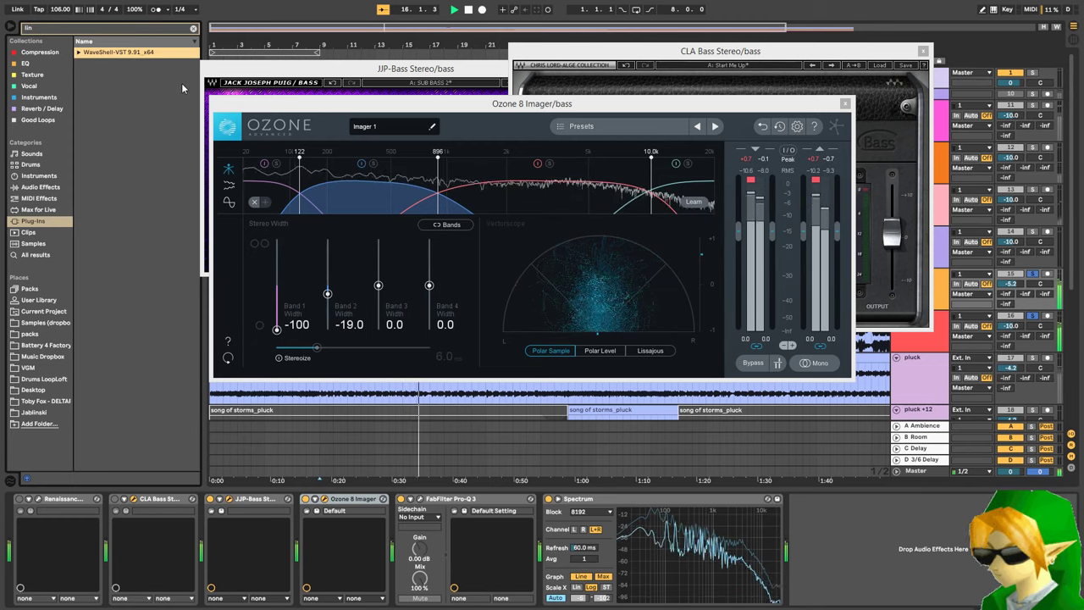
{"action": "left_click_drag", "start_coordinate": [135, 87], "coordinate": [378, 547]}
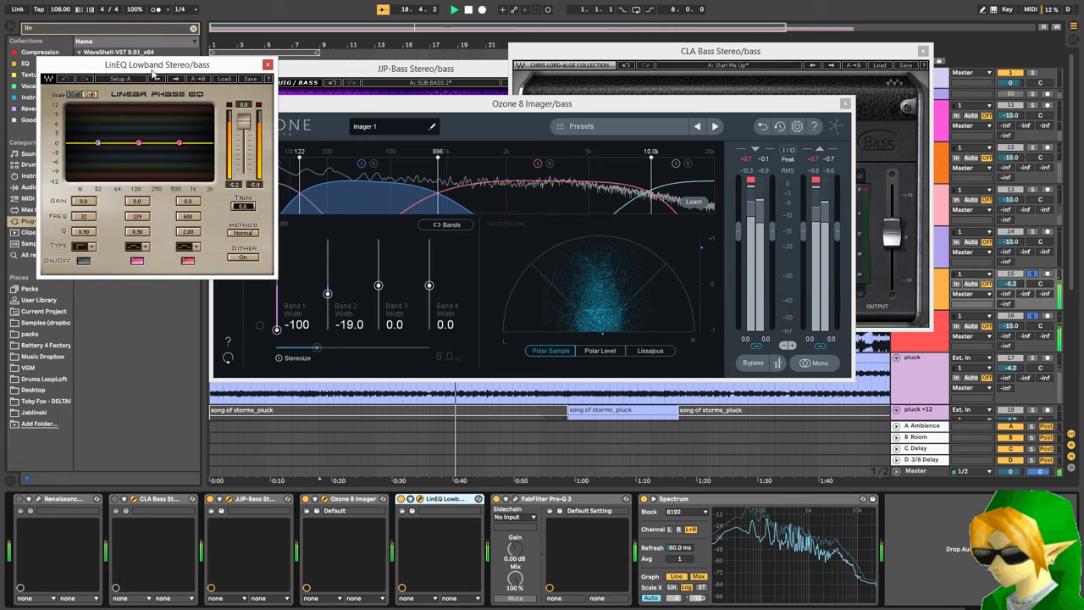
{"action": "left_click", "coordinate": [219, 79]}
{"action": "left_click", "coordinate": [258, 167]}
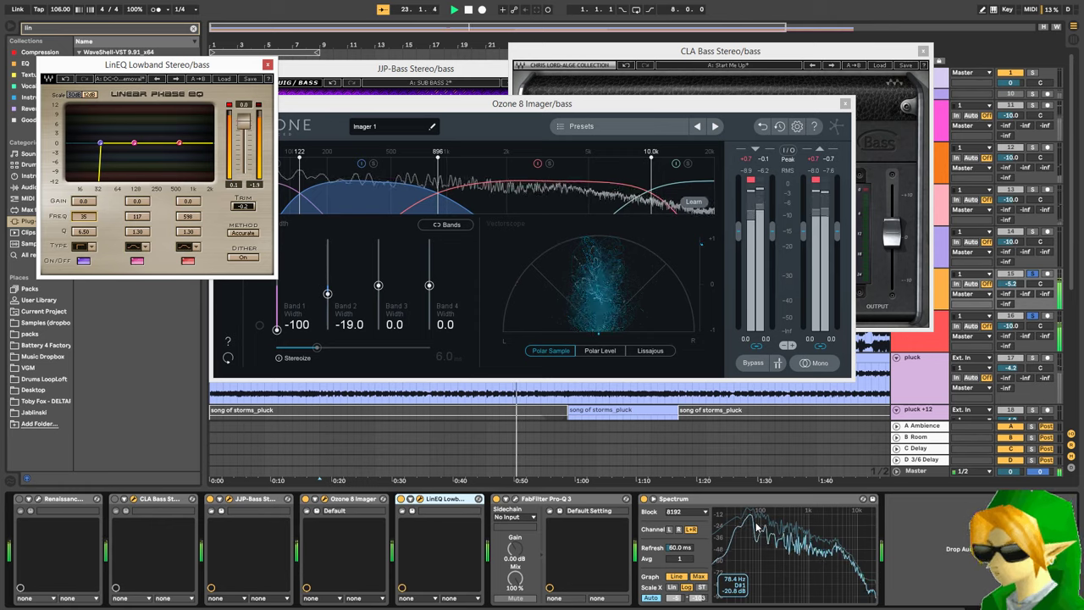
- Inspect the bass spectrum in FabFilter Pro-Q 3, and reset the Imager's band 1 width to 0.0
{"action": "left_click", "coordinate": [514, 501]}
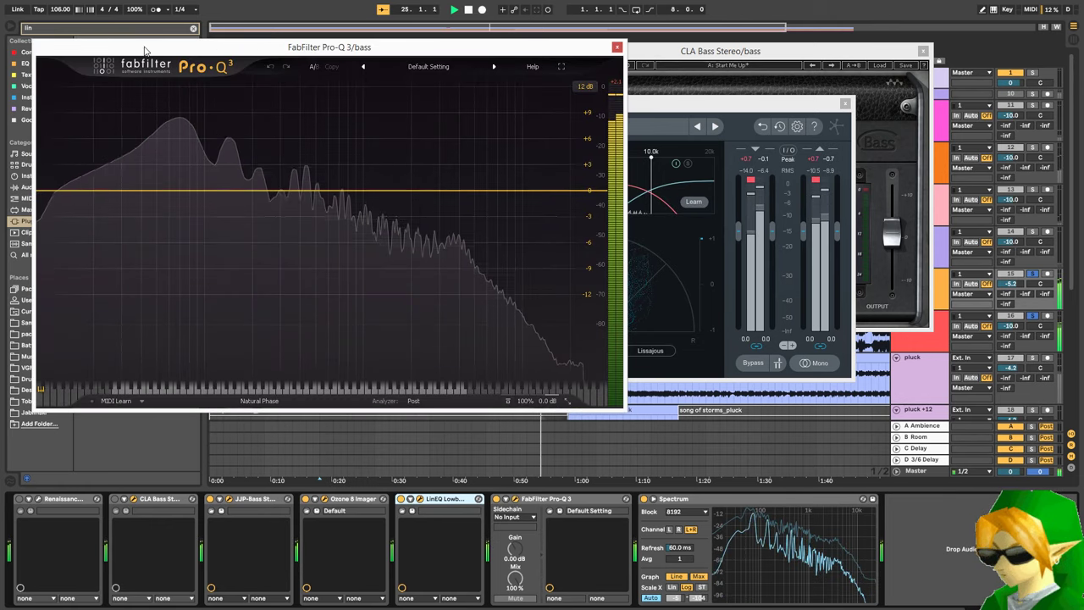
{"action": "left_click", "coordinate": [617, 48]}
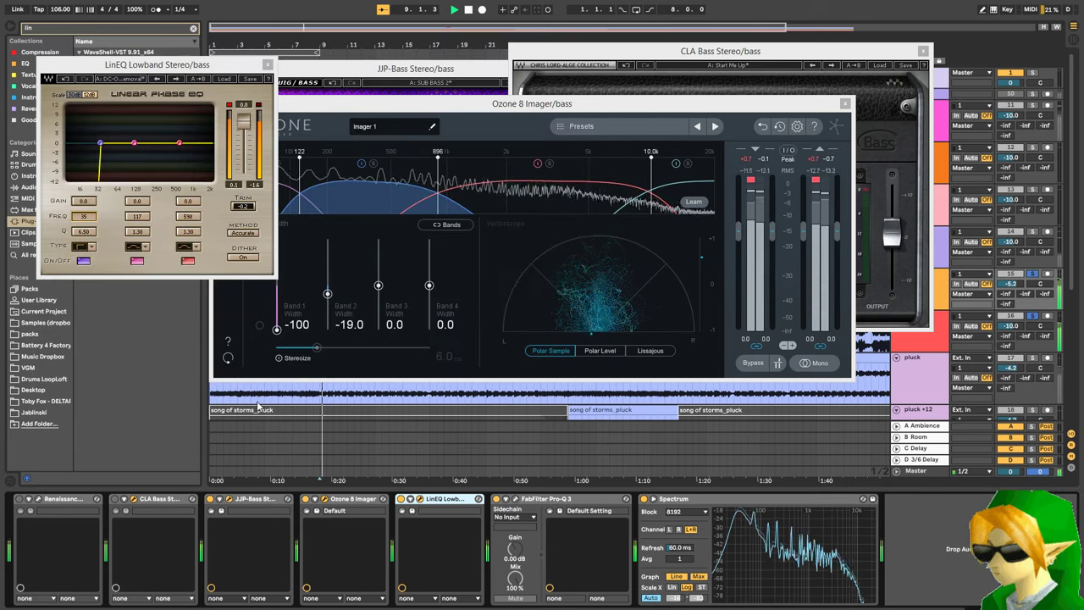
{"action": "double_click", "coordinate": [277, 332]}
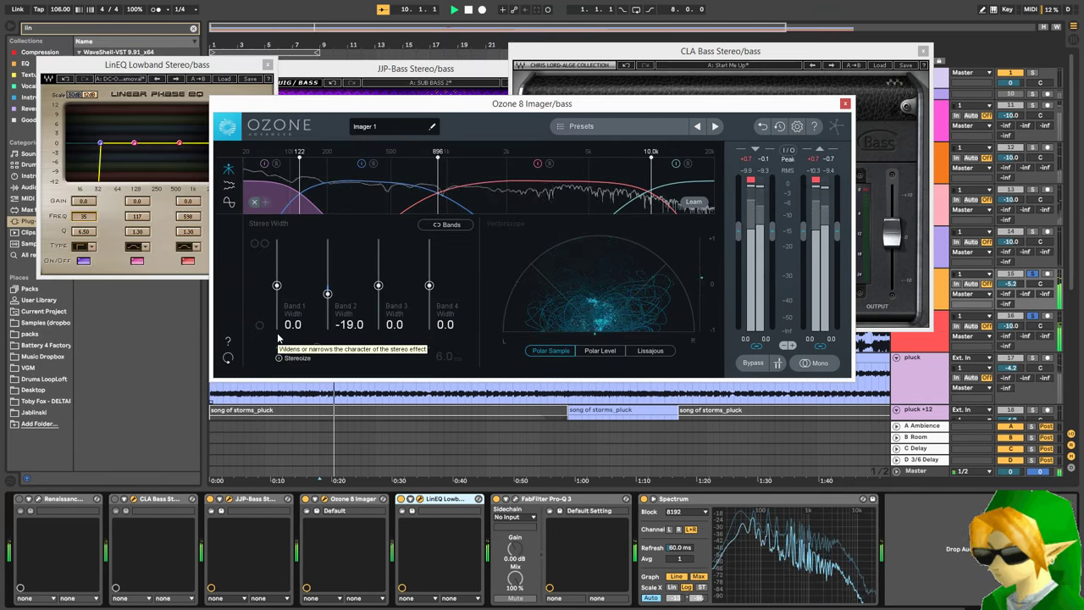
- Set the Imager's band 1 width to -48.1, and delete CLA Bass Stereo from the bass track's device chain
{"action": "left_click_drag", "start_coordinate": [277, 286], "coordinate": [278, 289]}
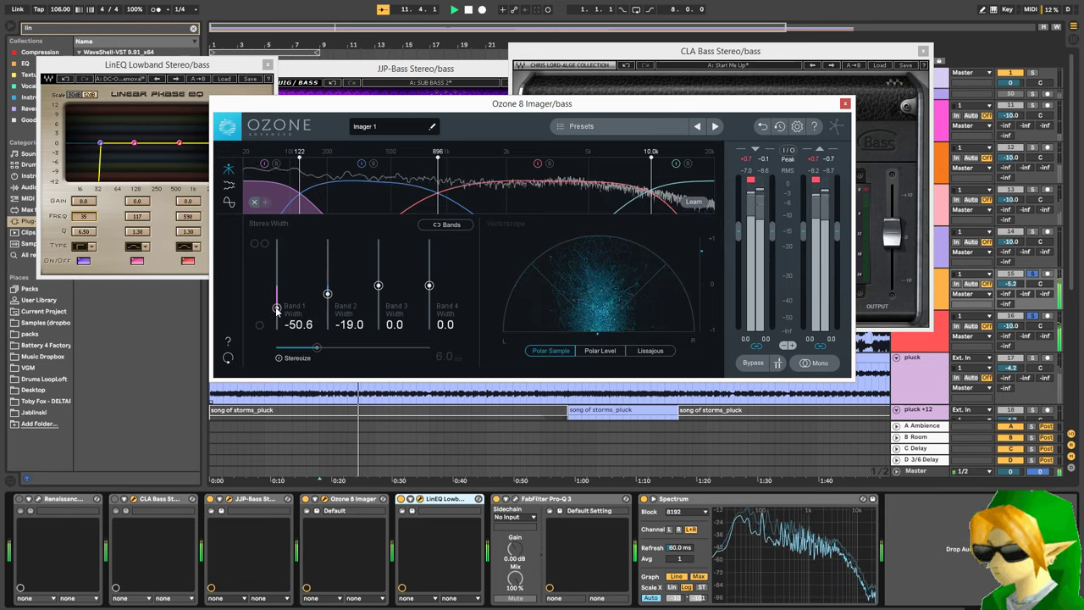
{"action": "left_click", "coordinate": [211, 500]}
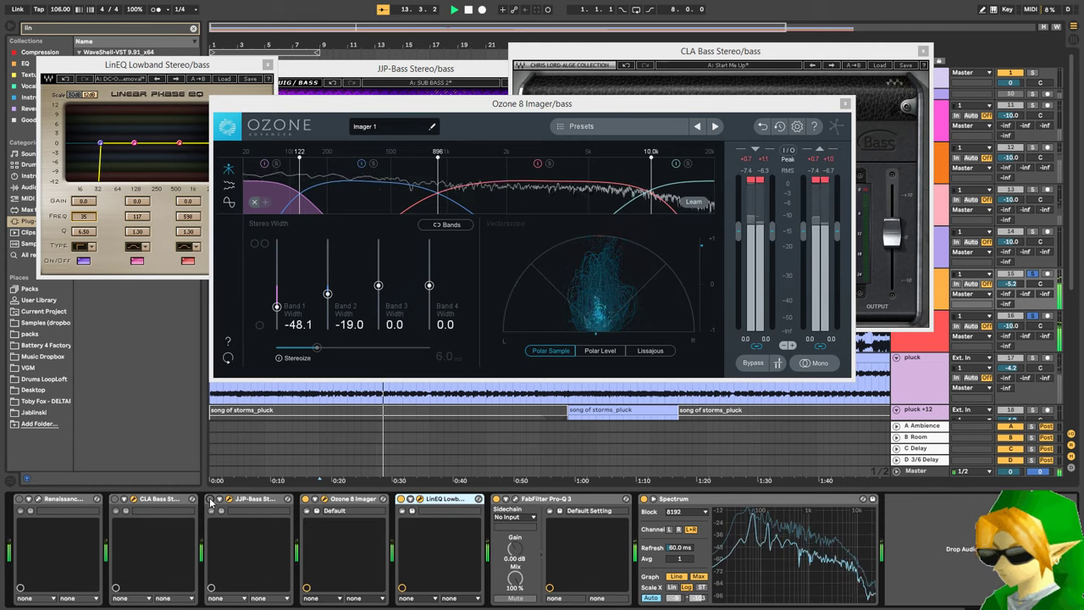
{"action": "left_click", "coordinate": [846, 104]}
{"action": "left_click", "coordinate": [923, 52]}
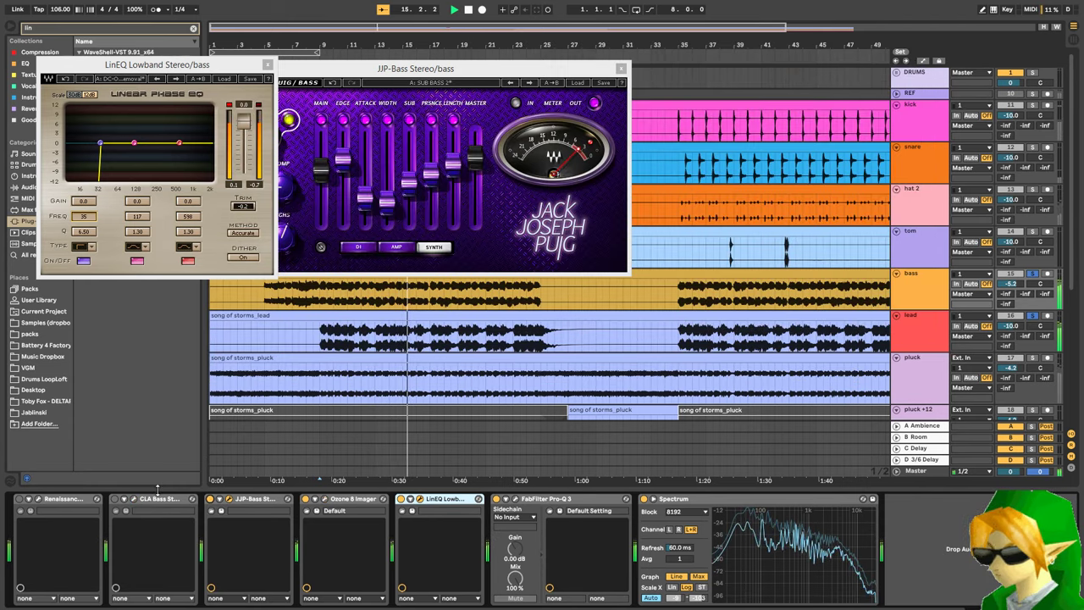
{"action": "left_click", "coordinate": [157, 499]}
{"action": "key", "text": "Delete"}
{"action": "left_click", "coordinate": [268, 66]}
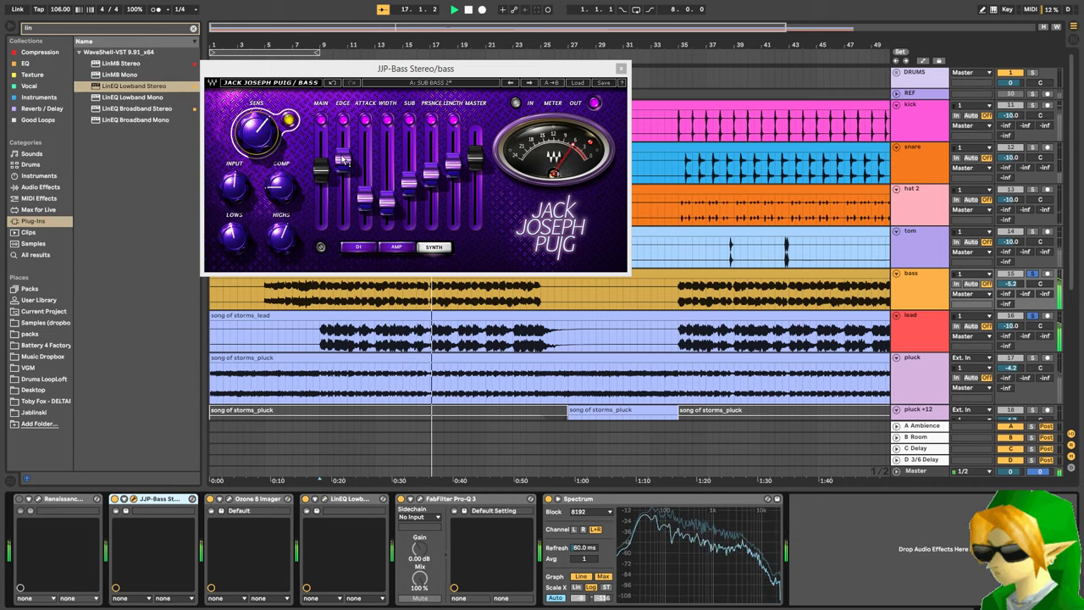
- Rebalance the Edge, Width and Sub faders in JJP-Bass, with Presence at -19.0 and Length at -12.4
{"action": "left_click_drag", "start_coordinate": [343, 160], "coordinate": [343, 144]}
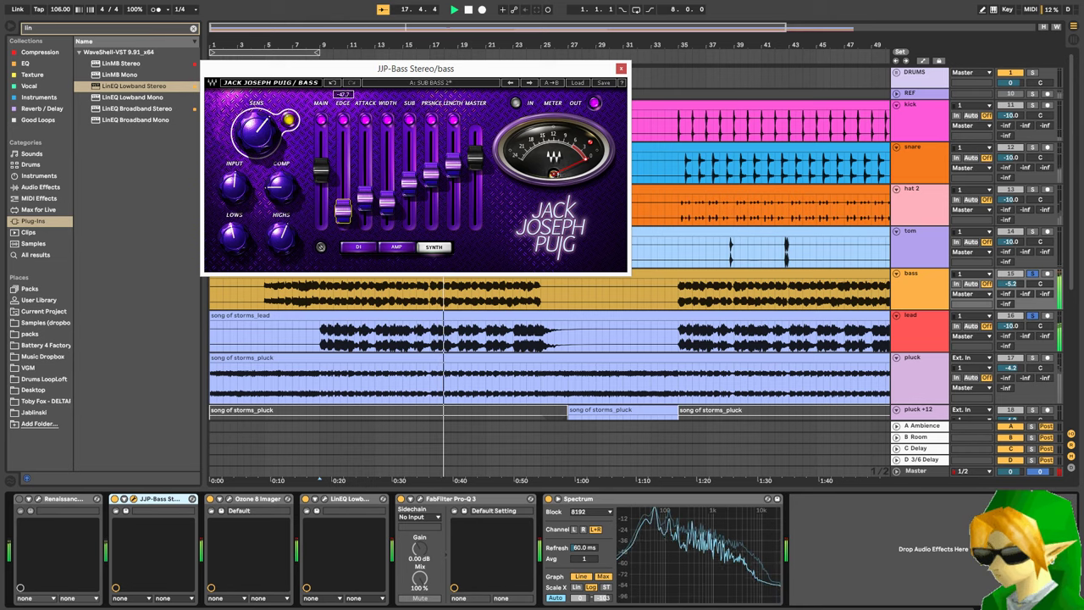
{"action": "left_click_drag", "start_coordinate": [343, 212], "coordinate": [343, 144]}
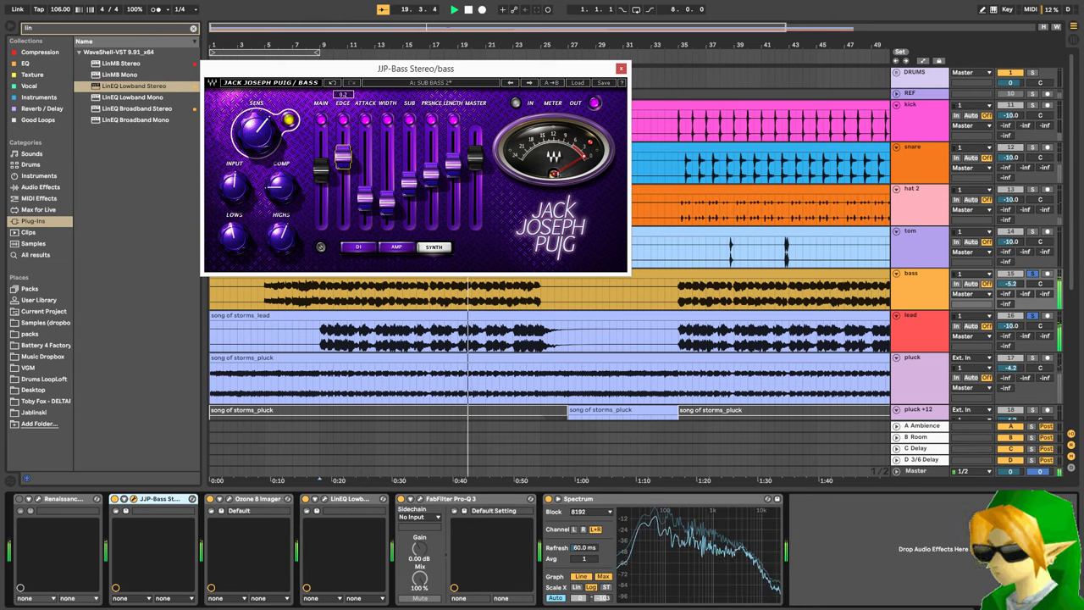
{"action": "left_click_drag", "start_coordinate": [385, 203], "coordinate": [386, 150]}
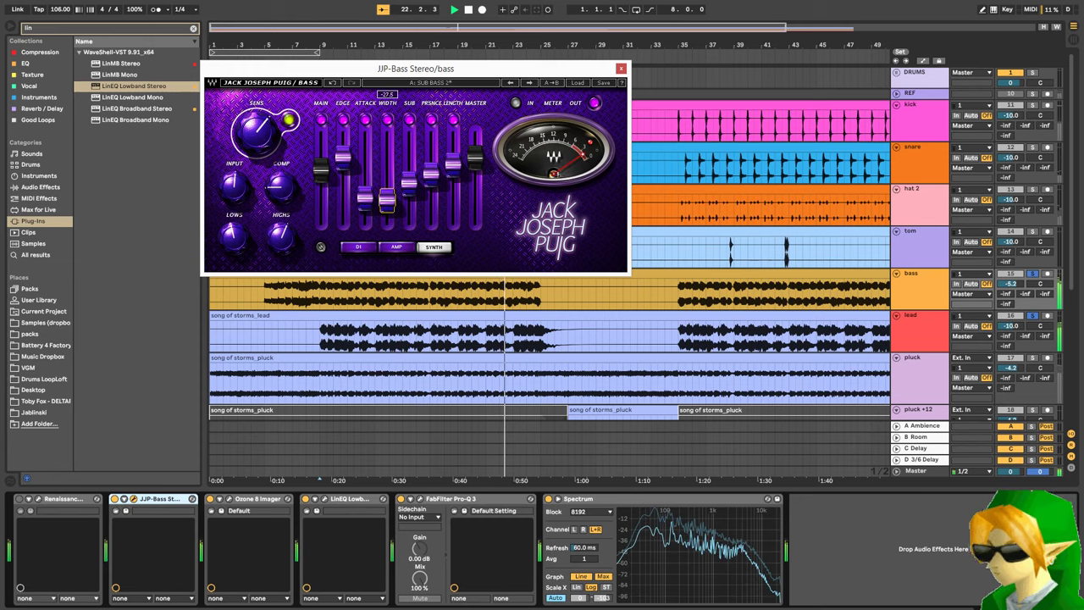
{"action": "left_click_drag", "start_coordinate": [409, 185], "coordinate": [409, 162]}
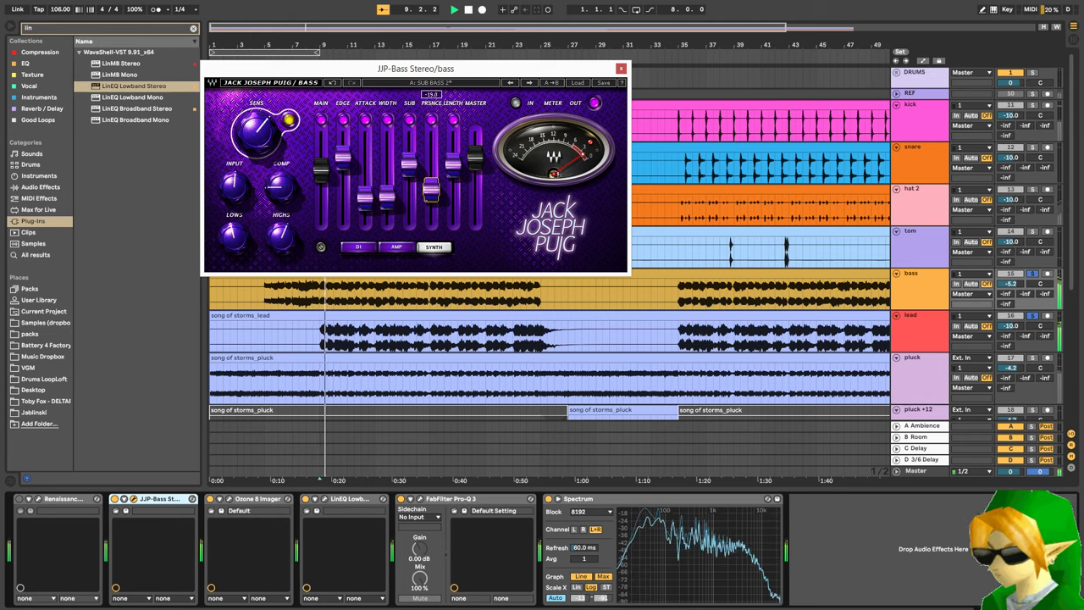
{"action": "mouse_move", "coordinate": [453, 161]}
{"action": "left_mouse_down"}
{"action": "mouse_move", "coordinate": [453, 215]}
{"action": "mouse_move", "coordinate": [453, 144]}
{"action": "mouse_move", "coordinate": [453, 161]}
{"action": "left_mouse_up"}
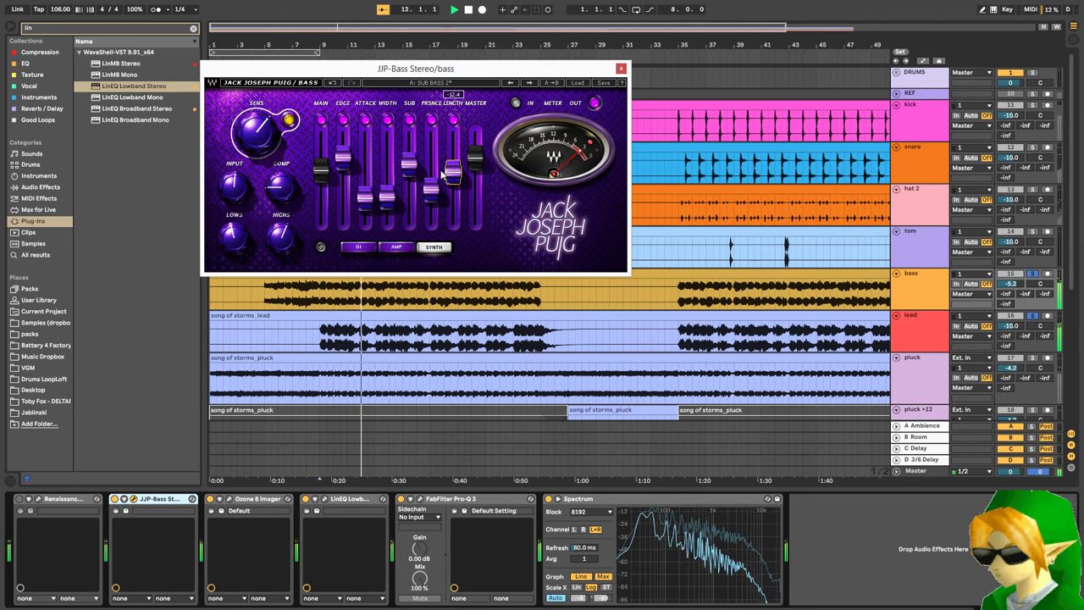
{"action": "left_click_drag", "start_coordinate": [263, 136], "coordinate": [263, 127]}
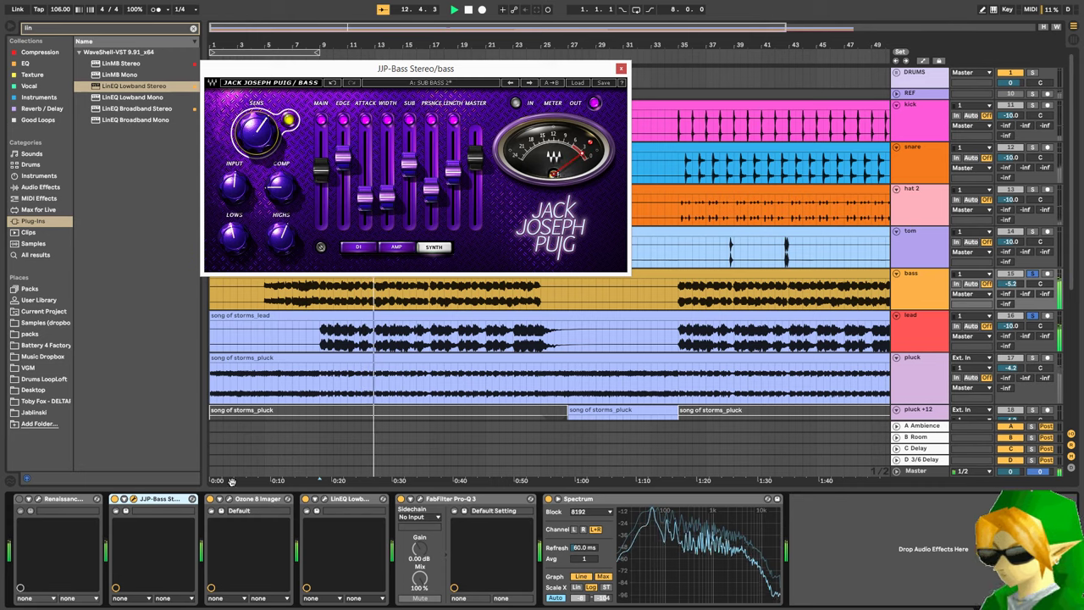
- Compare the bass sound with JJP-Bass disabled and re-enabled
{"action": "left_click", "coordinate": [115, 500]}
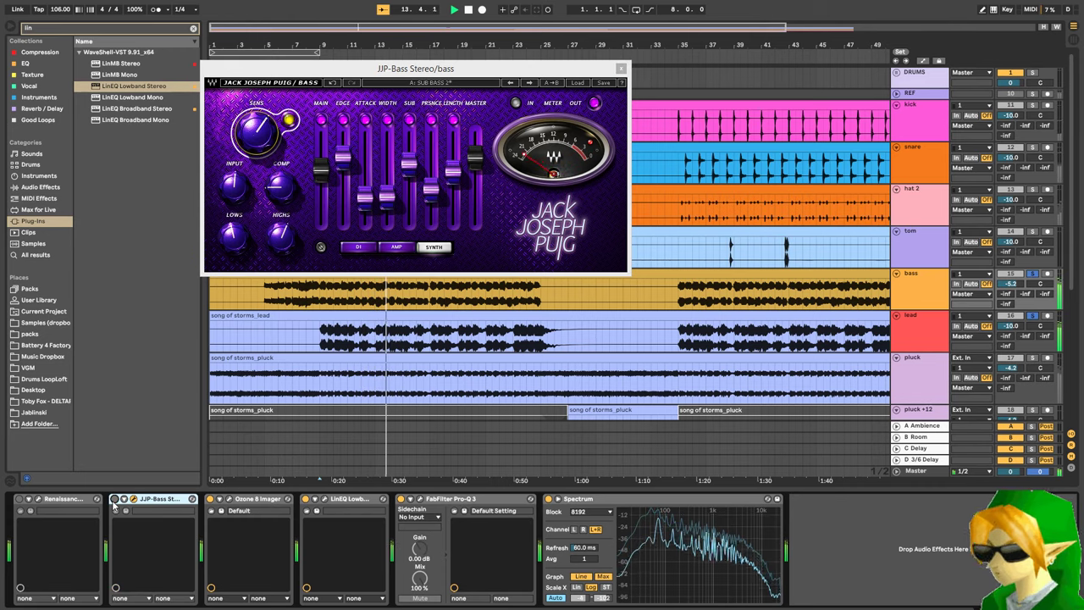
{"action": "left_click", "coordinate": [115, 498]}
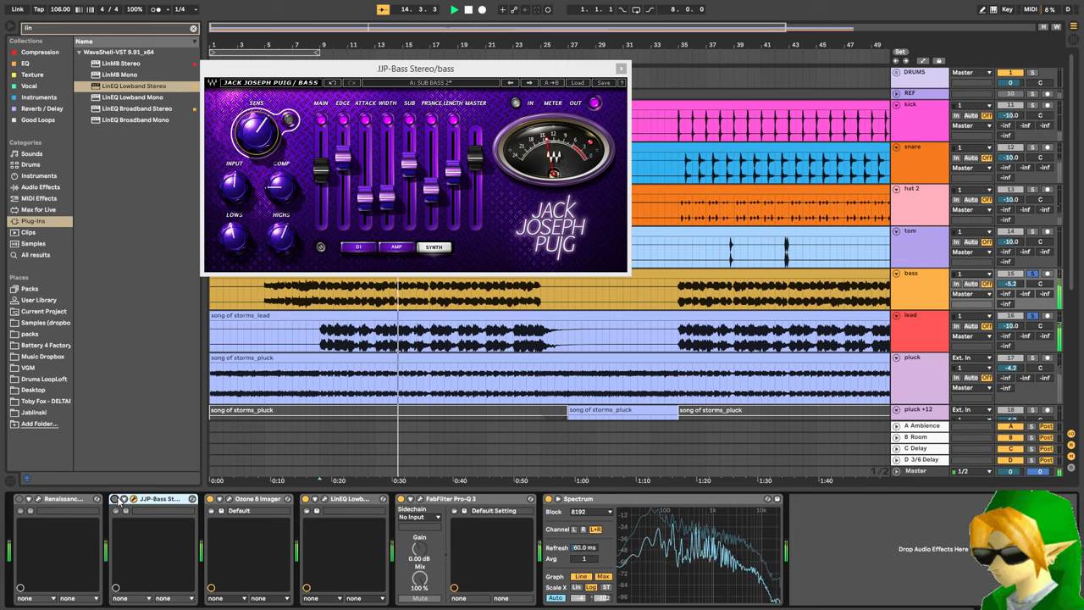
{"action": "left_click", "coordinate": [116, 499]}
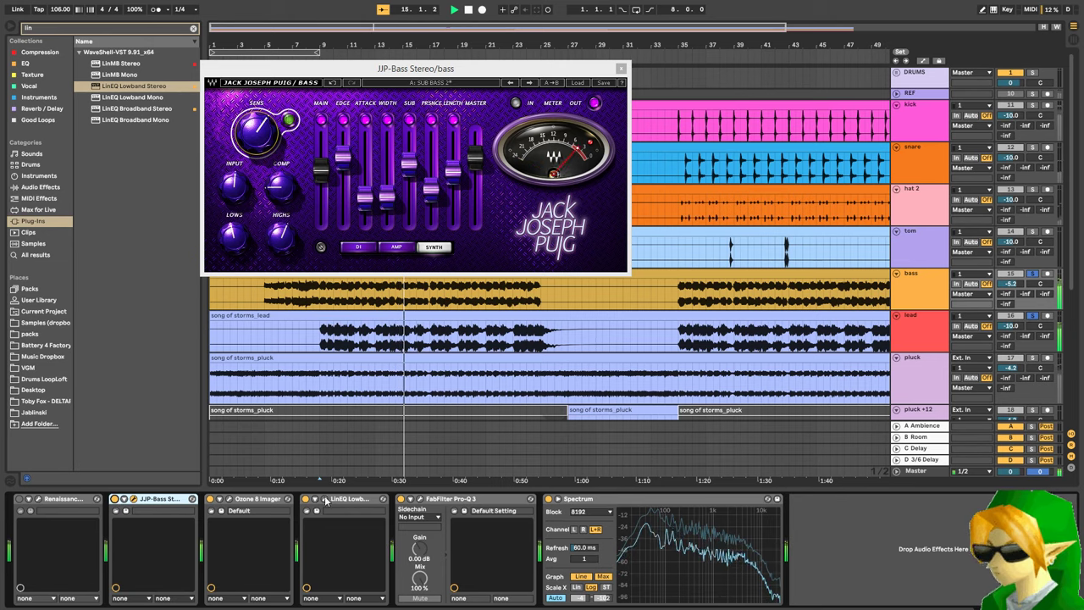
- Reset Imager band 2 to a width of 0.0, and set band 1 to -100 with its upper crossover at 88 Hz
{"action": "left_click", "coordinate": [210, 499]}
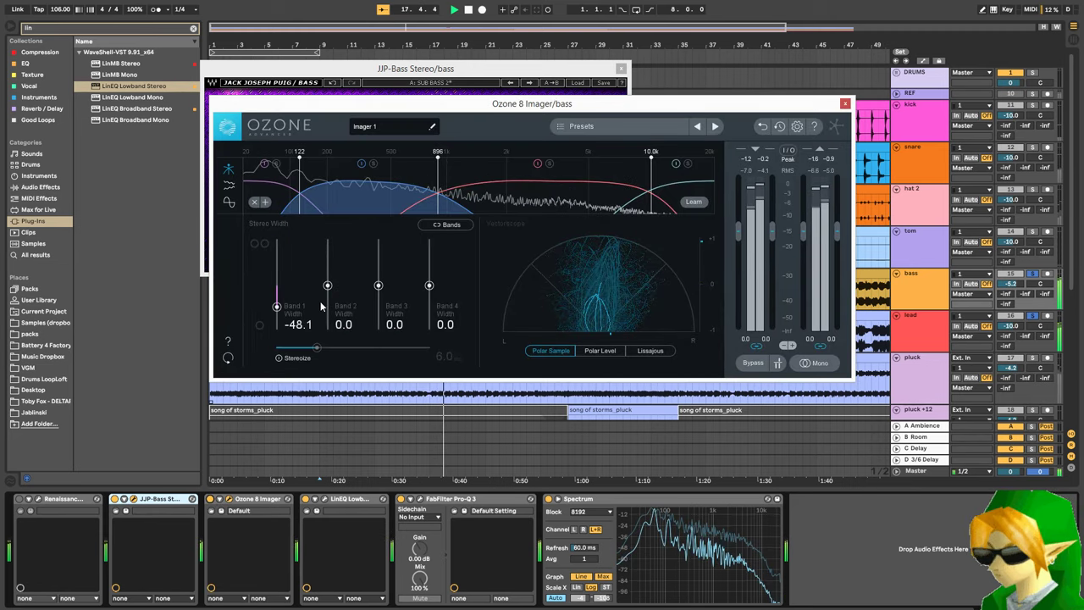
{"action": "double_click", "coordinate": [277, 307]}
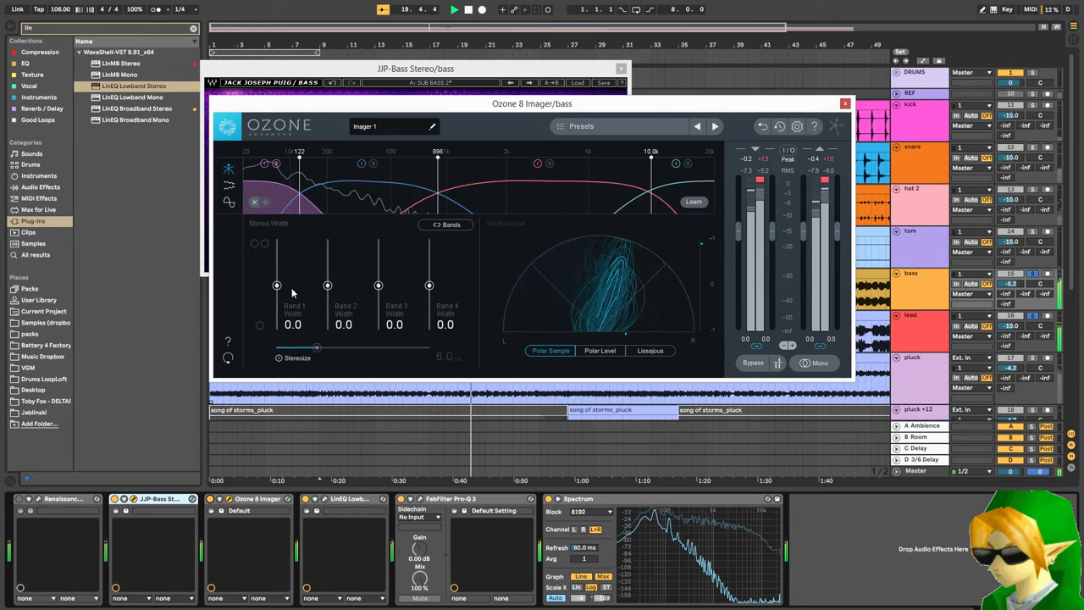
{"action": "left_click_drag", "start_coordinate": [276, 287], "coordinate": [287, 416]}
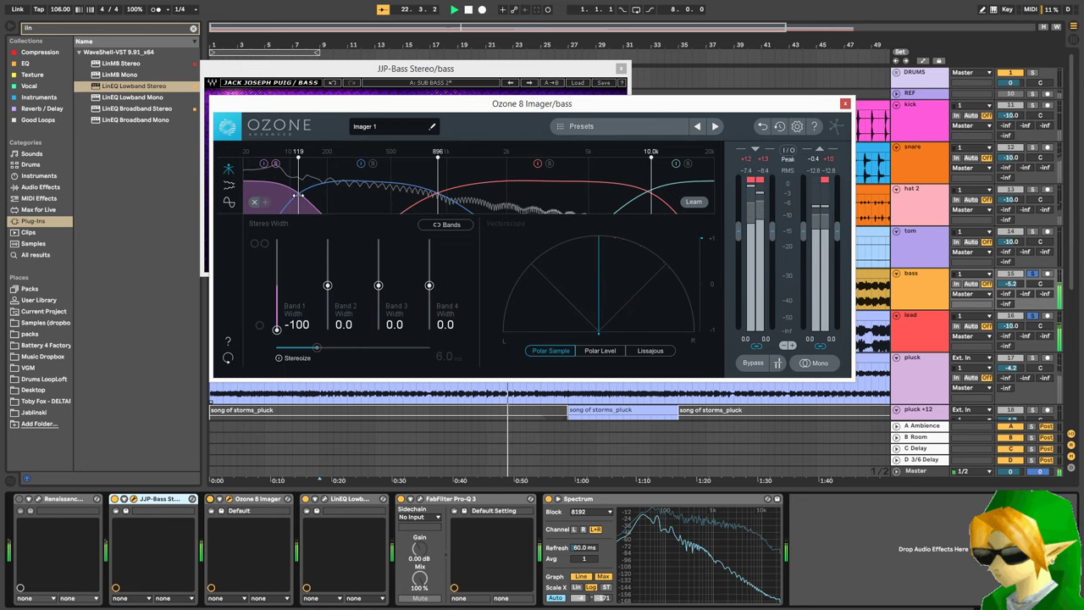
{"action": "left_click_drag", "start_coordinate": [302, 194], "coordinate": [286, 195]}
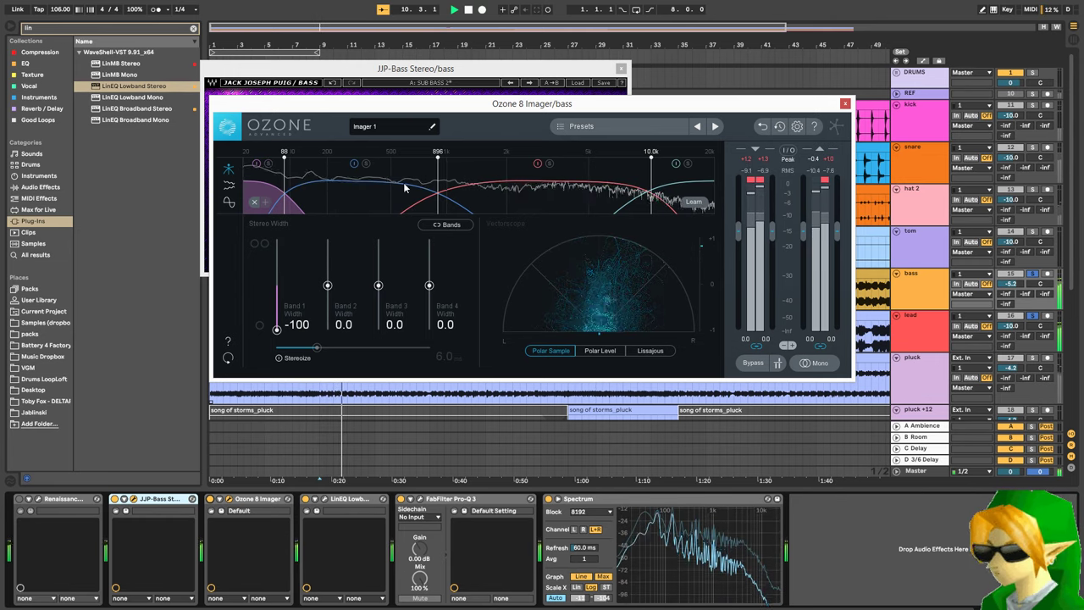
- Compare the bass with the Imager bypassed and summed to mono, restore normal stereo processing, and close the Imager and JJP-Bass windows
{"action": "left_click", "coordinate": [750, 364]}
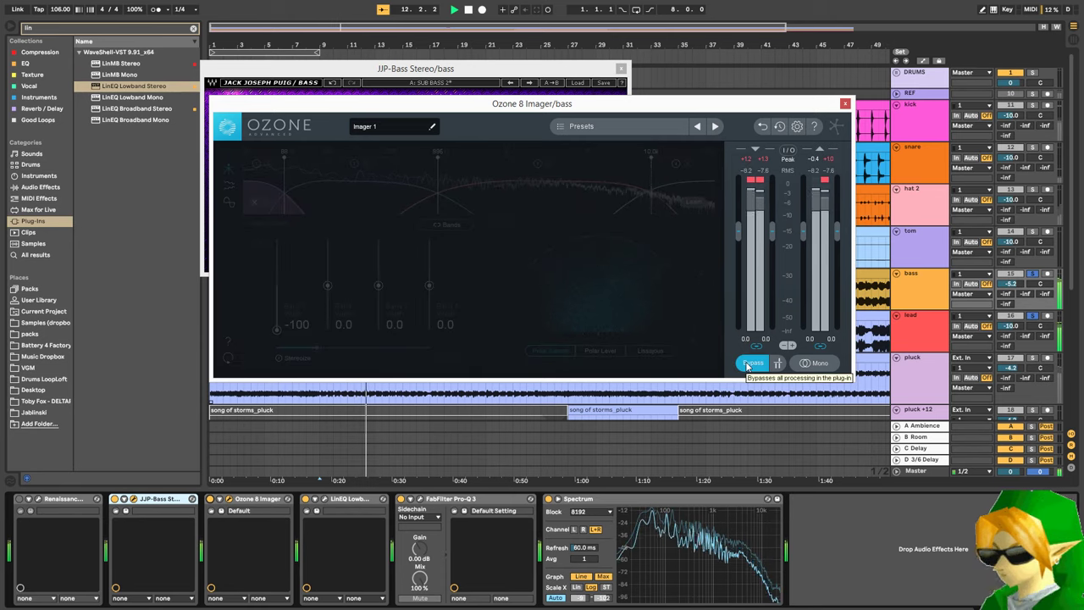
{"action": "left_click", "coordinate": [749, 363]}
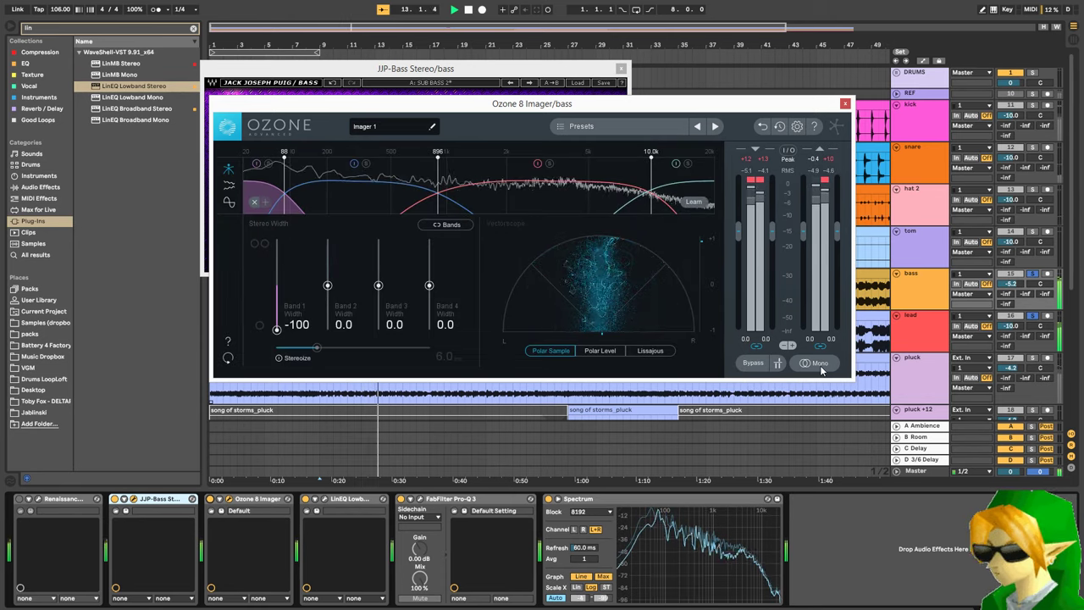
{"action": "left_click", "coordinate": [818, 363]}
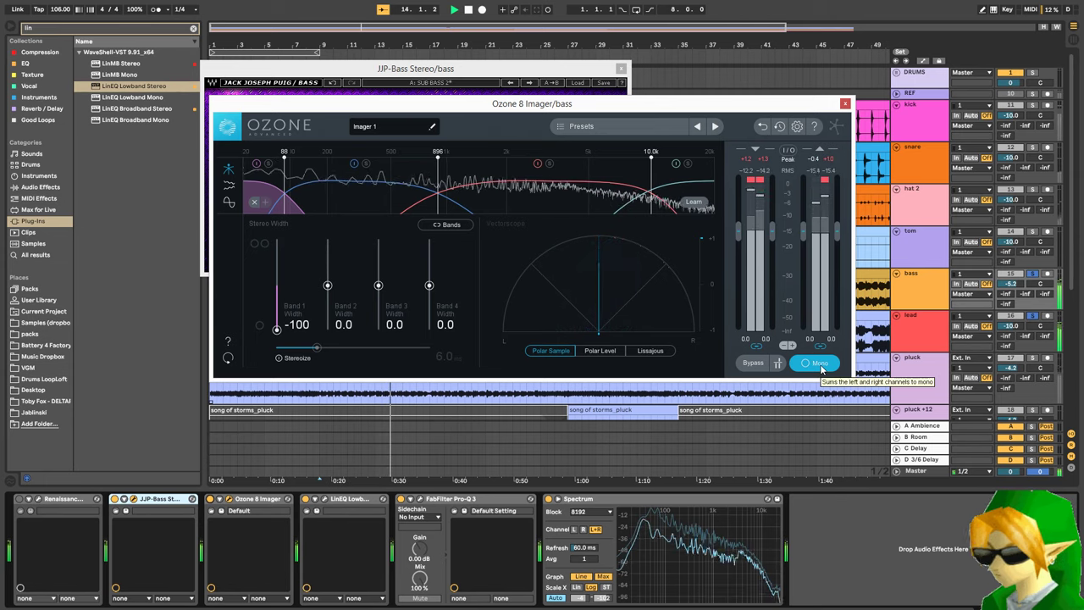
{"action": "left_click", "coordinate": [818, 363]}
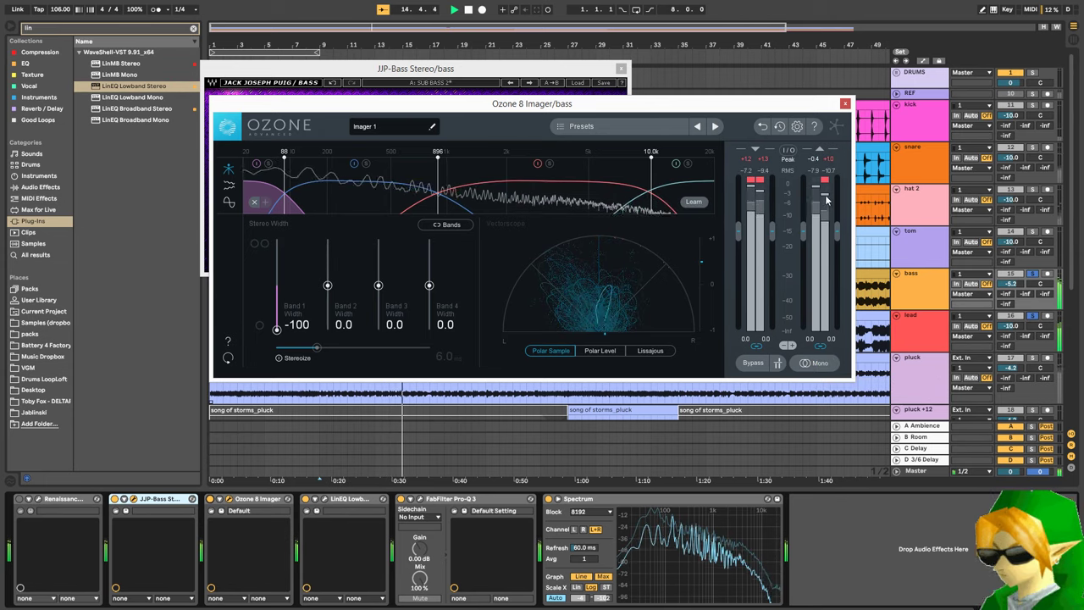
{"action": "left_click", "coordinate": [845, 103]}
{"action": "left_click", "coordinate": [621, 68]}
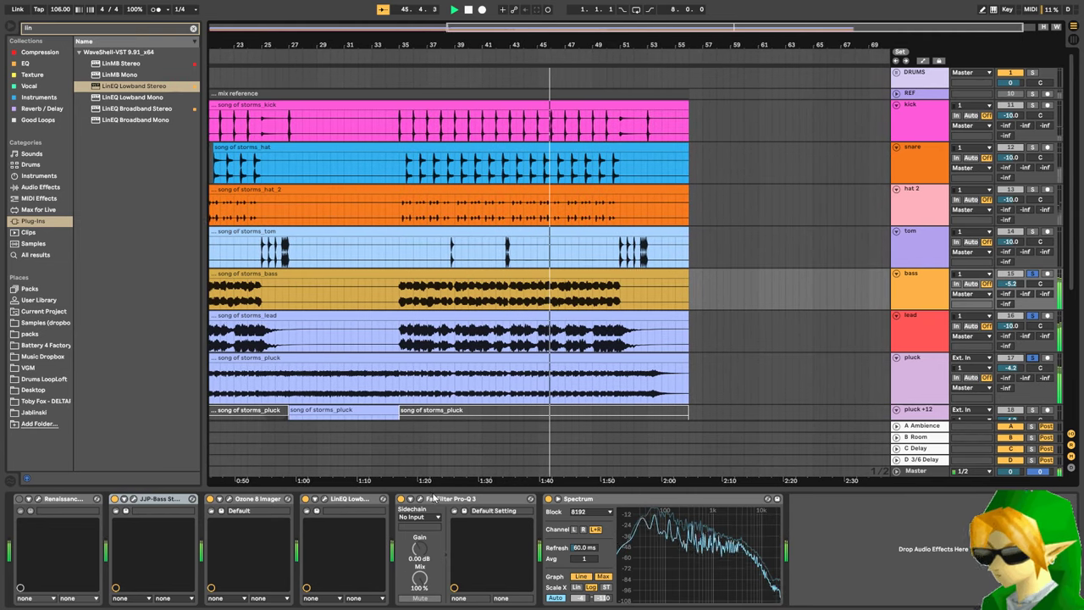
- Add a high cut at about 5255 Hz with an 18 dB/oct slope to the bass in FabFilter Pro-Q 3
{"action": "left_click", "coordinate": [410, 499]}
{"action": "left_click_drag", "start_coordinate": [563, 194], "coordinate": [478, 193]}
{"action": "scroll", "coordinate": [478, 192], "scroll_direction": "down", "scroll_amount": 1}
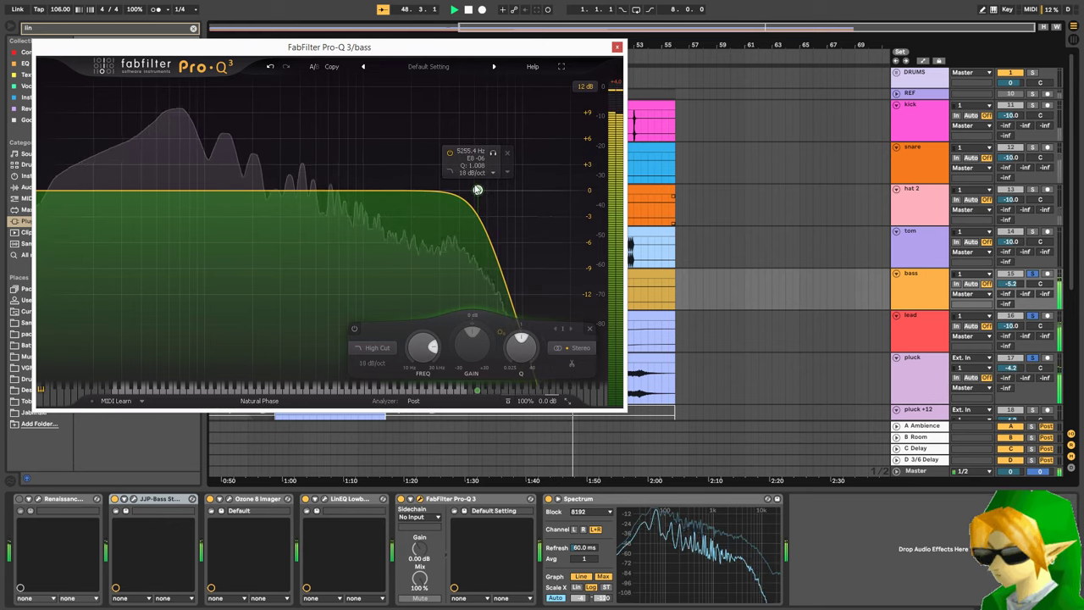
- Try a bell band around 471 Hz and a brickwall low cut at about 35.5 Hz in Pro-Q 3, deleting each trial band
{"action": "left_click_drag", "start_coordinate": [280, 189], "coordinate": [312, 190]}
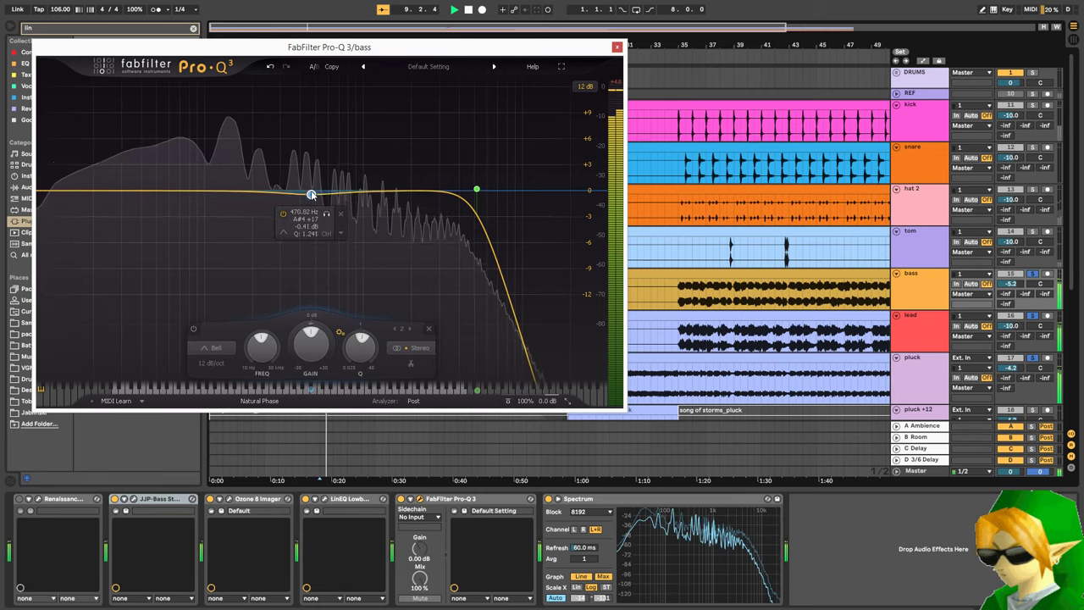
{"action": "left_click", "coordinate": [430, 329]}
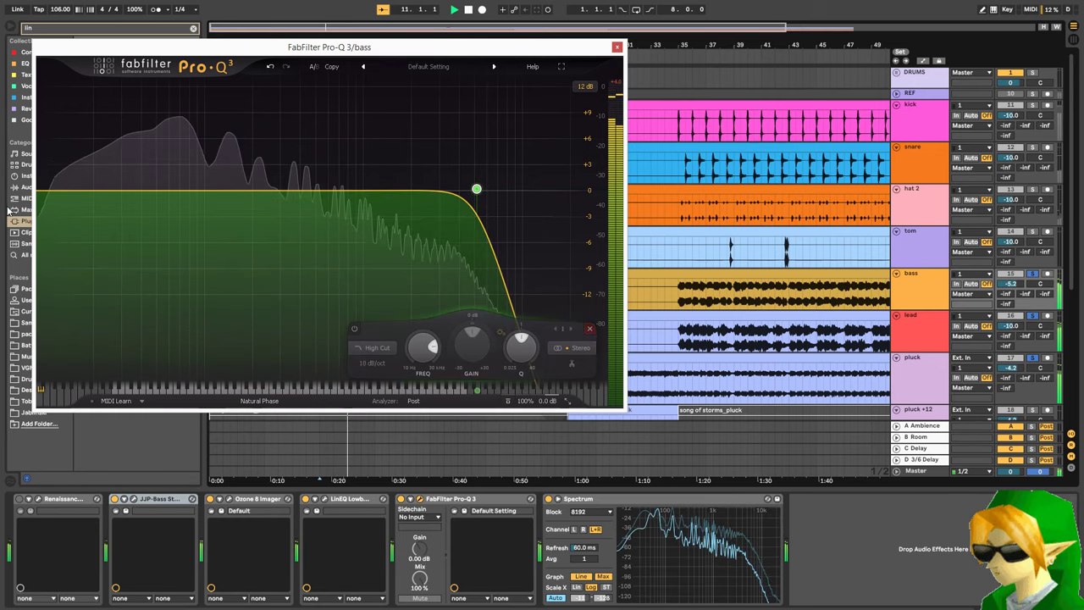
{"action": "left_click", "coordinate": [56, 188]}
{"action": "left_click_drag", "start_coordinate": [56, 188], "coordinate": [133, 190]}
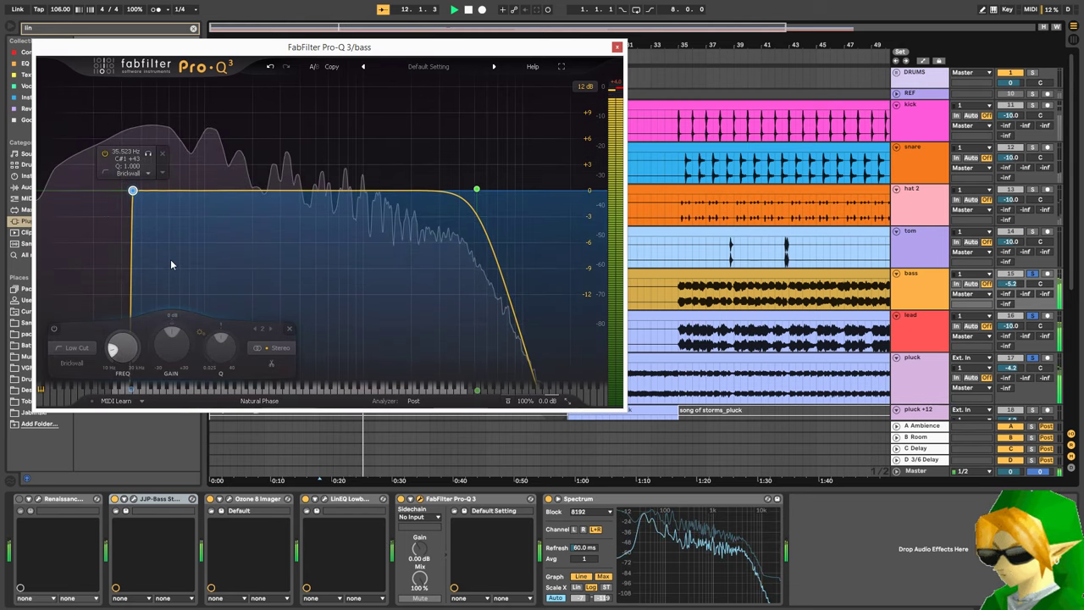
{"action": "left_click", "coordinate": [288, 329]}
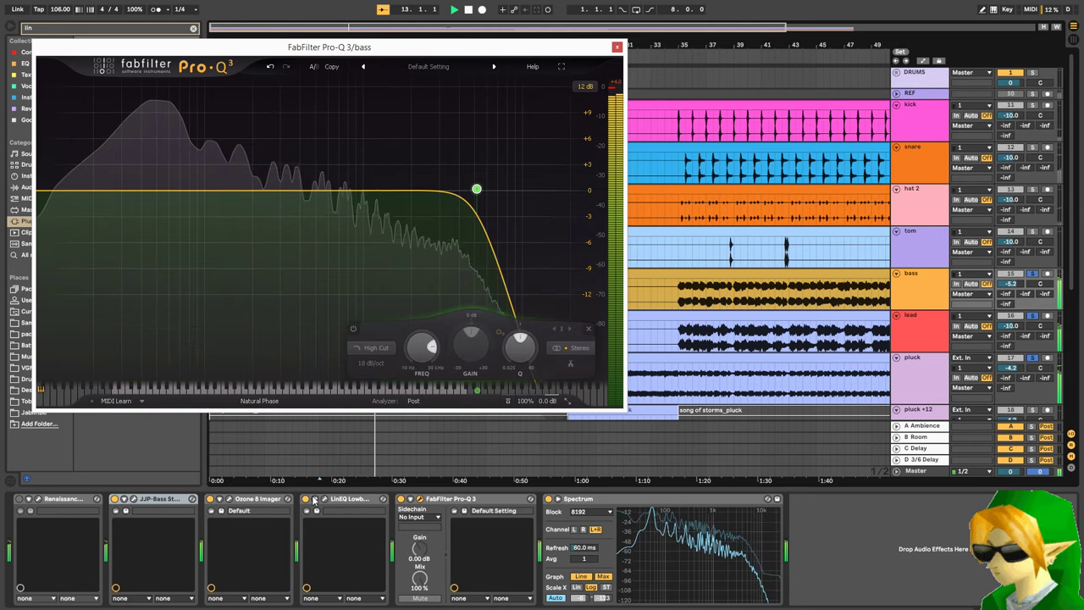
- Compare the bass spectrum in Pro-Q 3 with LinEQ Lowband disabled and re-enabled, and close the Pro-Q 3 window
{"action": "left_click", "coordinate": [306, 500]}
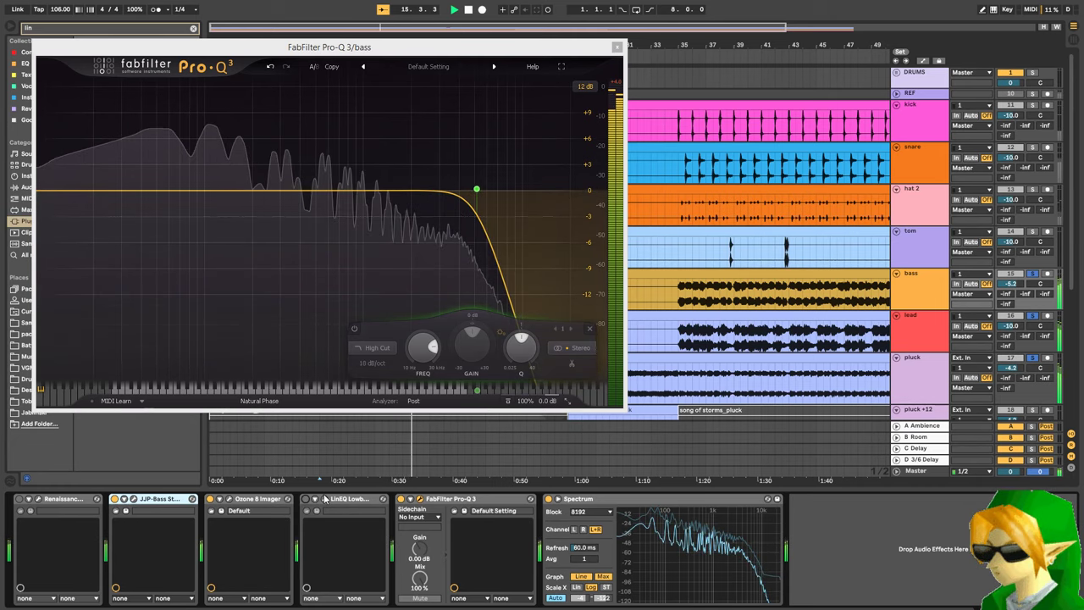
{"action": "left_click", "coordinate": [306, 499]}
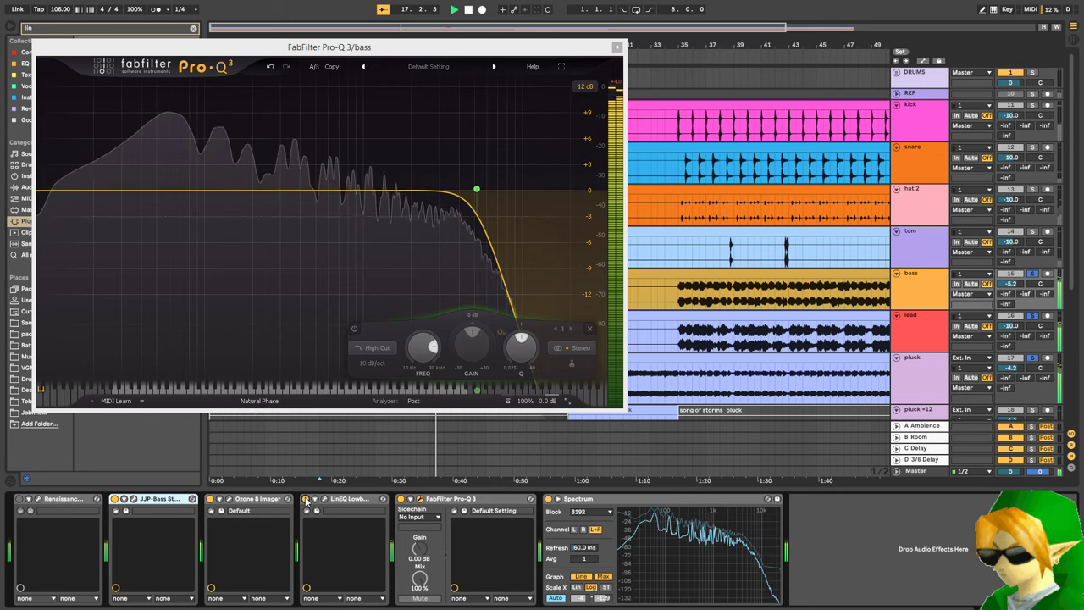
{"action": "left_click", "coordinate": [617, 46]}
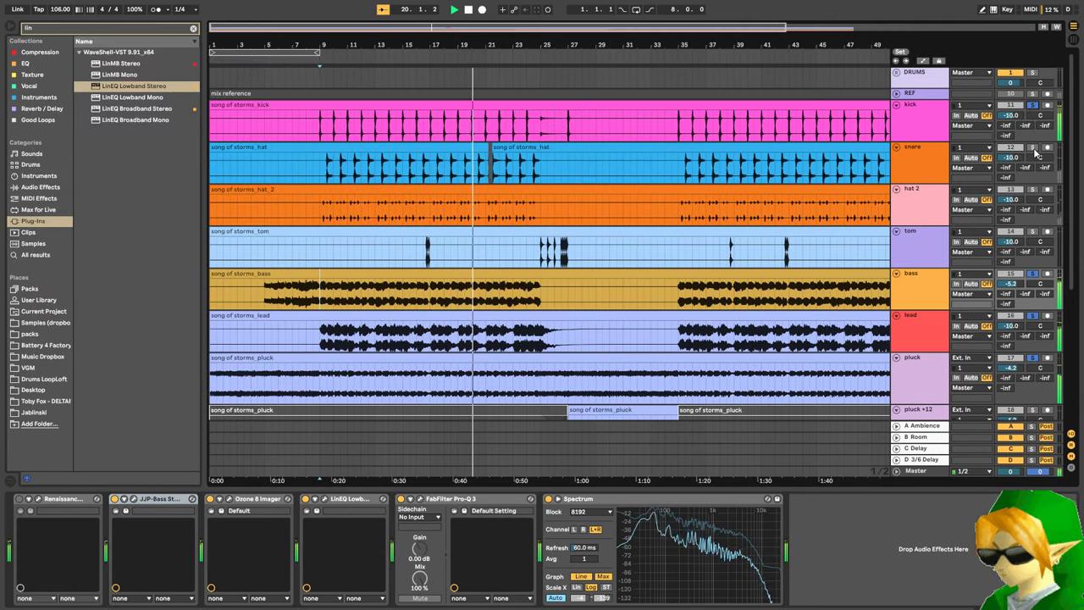
- Open the bass clip's sample settings and change its warp mode to Complex Pro
{"action": "left_click", "coordinate": [522, 295]}
{"action": "double_click", "coordinate": [522, 286]}
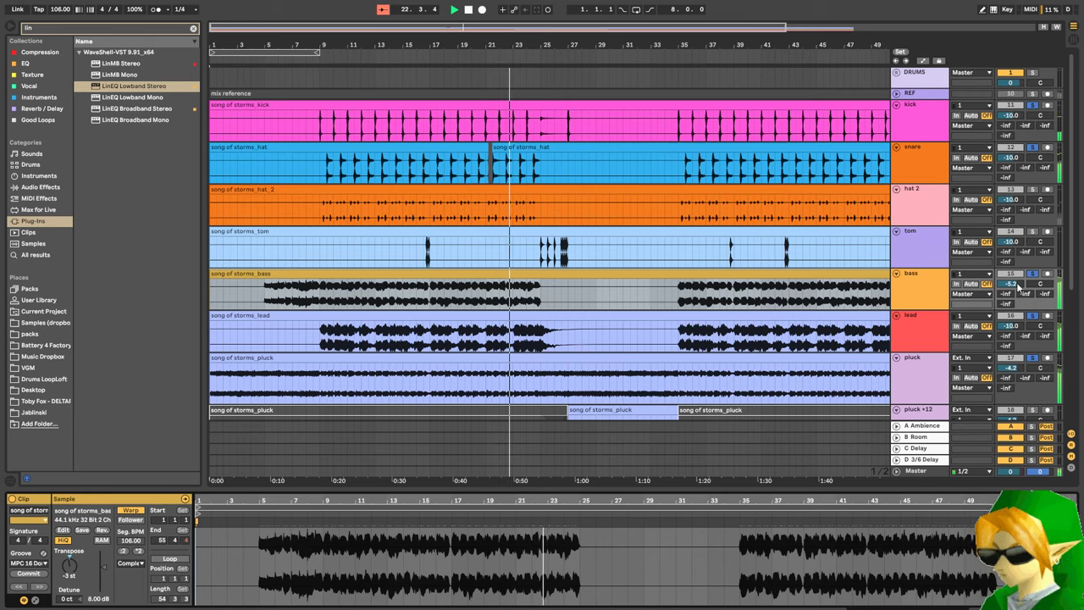
{"action": "left_click", "coordinate": [130, 563]}
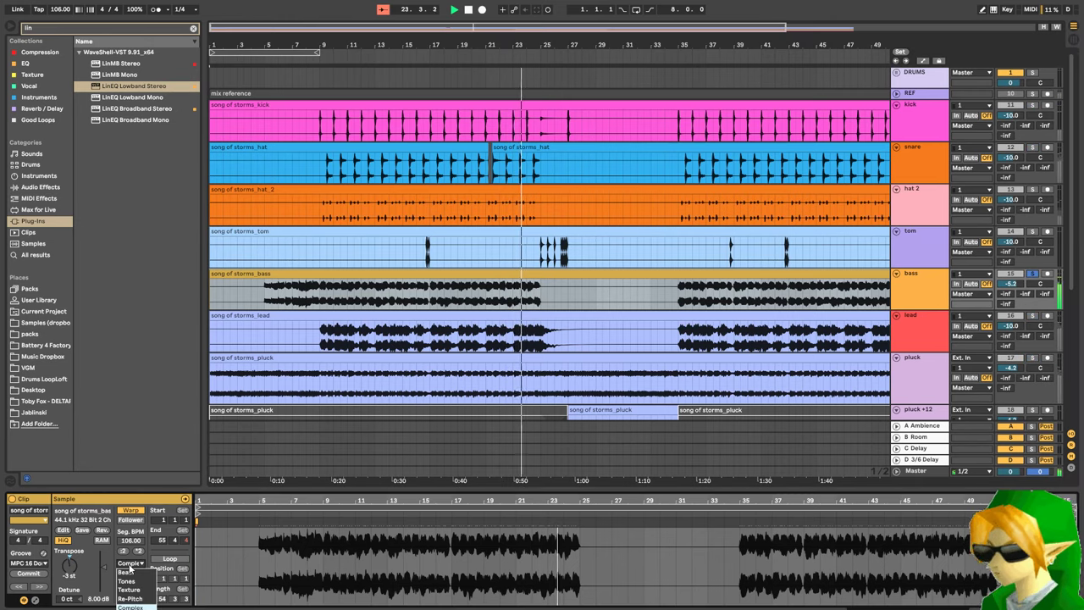
{"action": "left_click", "coordinate": [131, 585]}
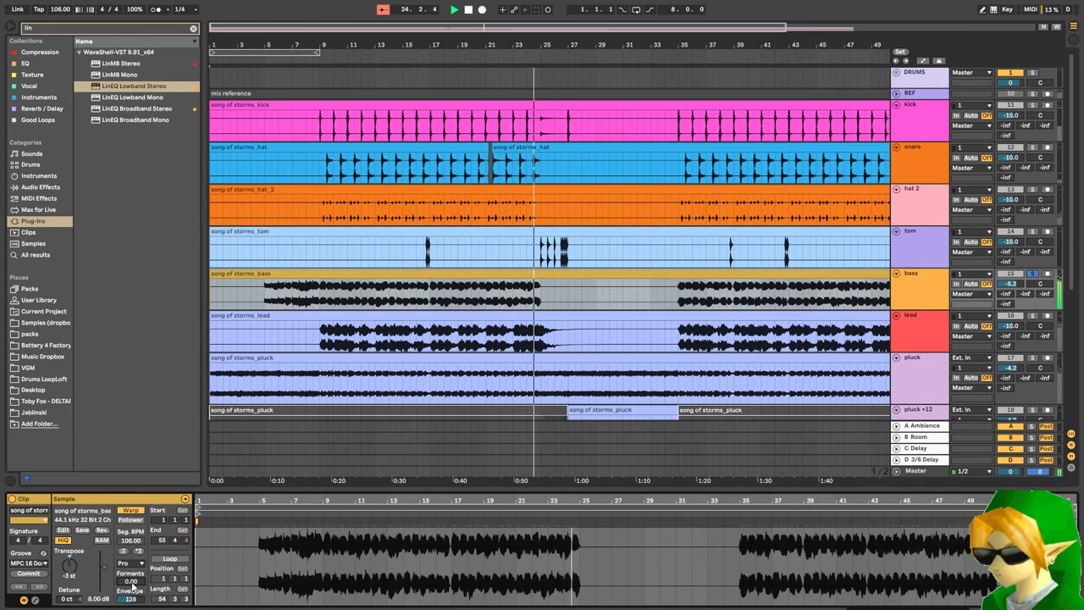
- Replay the bass from bar 9 and set the clip's Formants to 90.63 and Envelope to 201
{"action": "key", "text": "space"}
{"action": "key", "text": "space"}
{"action": "key", "text": "space"}
{"action": "left_click", "coordinate": [321, 299]}
{"action": "key", "text": "space"}
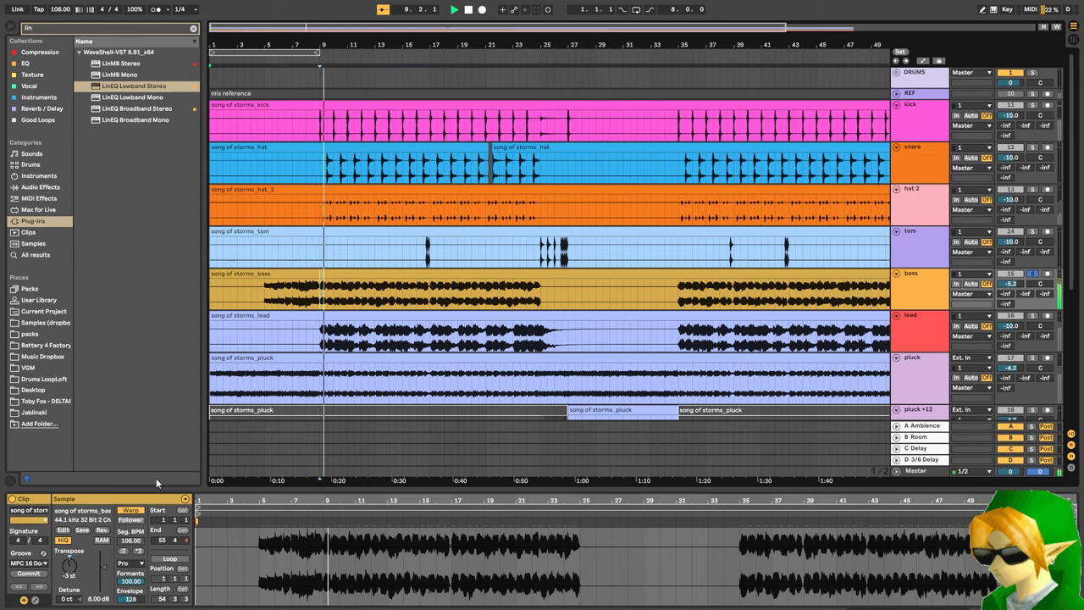
{"action": "mouse_move", "coordinate": [130, 599]}
{"action": "left_mouse_down"}
{"action": "mouse_move", "coordinate": [130, 543]}
{"action": "mouse_move", "coordinate": [131, 607]}
{"action": "mouse_move", "coordinate": [130, 587]}
{"action": "left_mouse_up"}
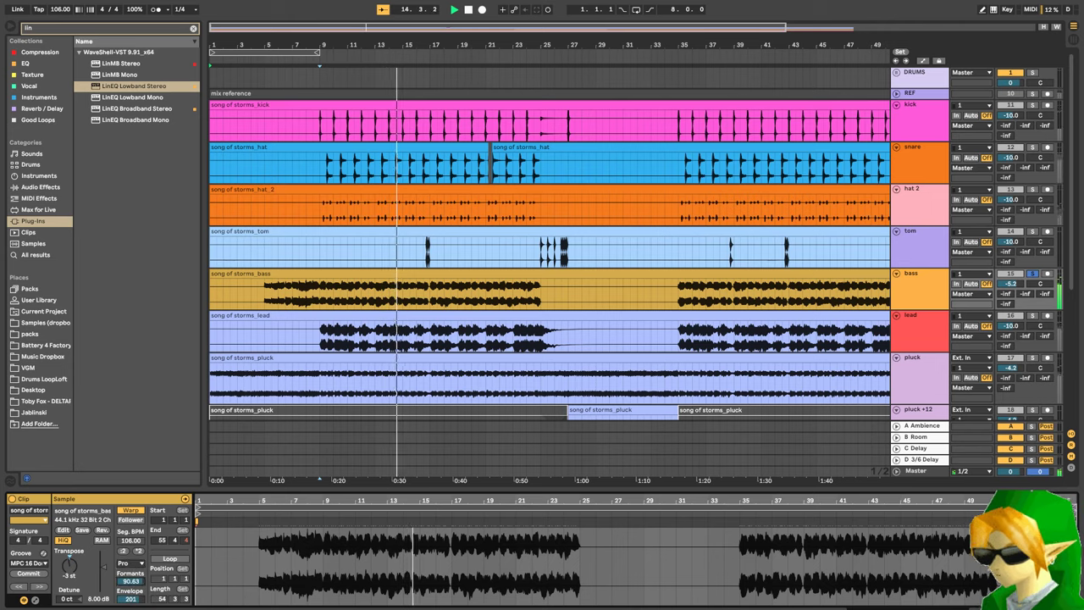
- Compare the Complex and Complex Pro warp modes on the bass clip, keep Complex Pro with Formants at 100, and unsolo the track
{"action": "left_click", "coordinate": [136, 564]}
{"action": "left_click", "coordinate": [142, 569]}
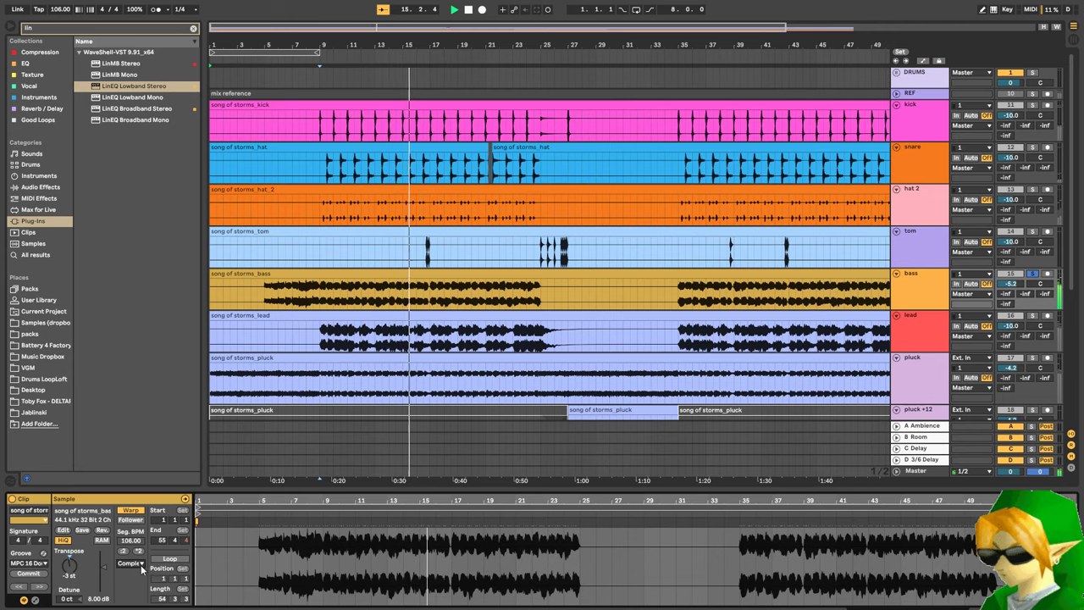
{"action": "key", "text": "Down"}
{"action": "key", "text": "Up"}
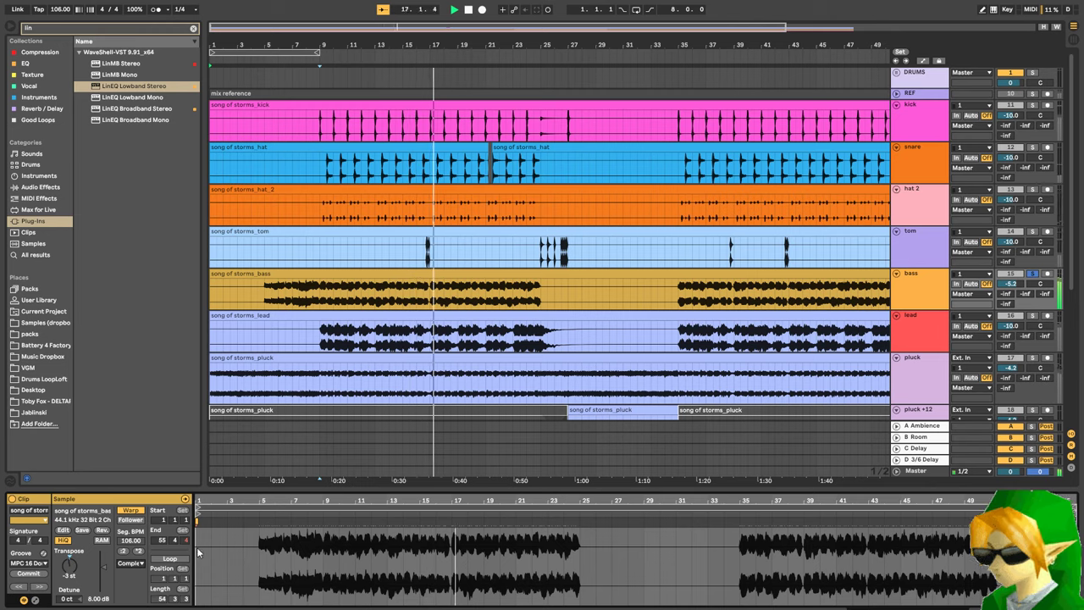
{"action": "key", "text": "Down"}
{"action": "left_click", "coordinate": [1034, 276]}
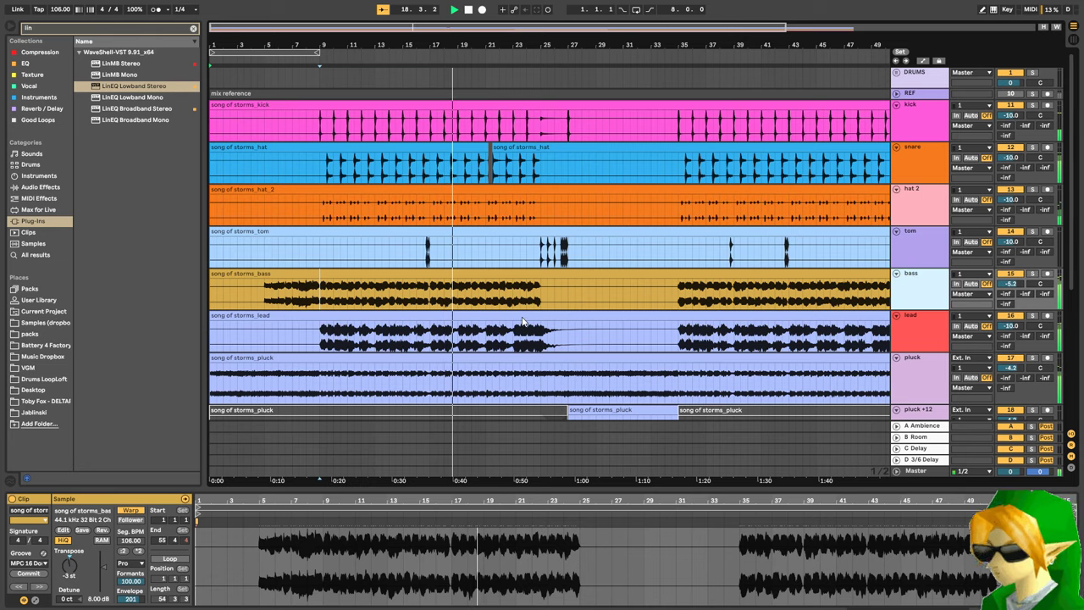
- Duplicate the bass track and transpose the duplicate's clip to -15 st
{"action": "key", "text": "ctrl+d"}
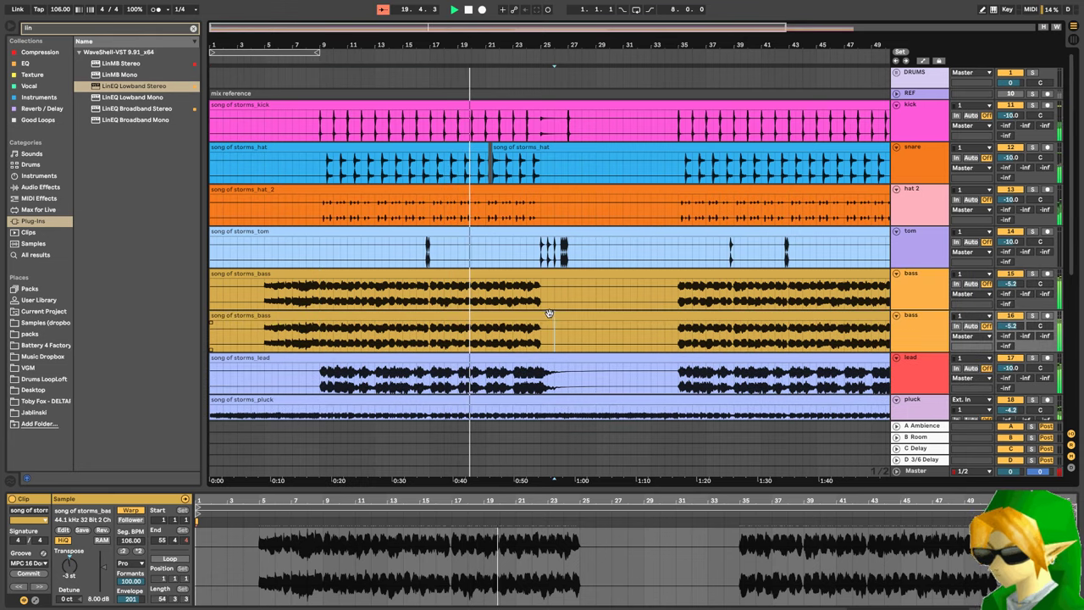
{"action": "key", "text": "shift+Tab"}
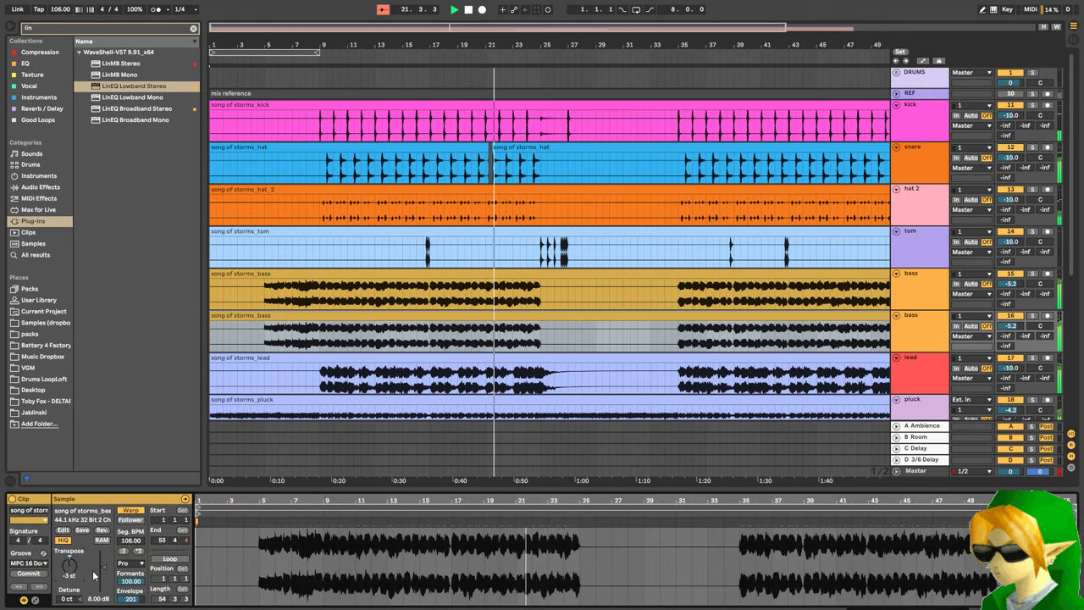
{"action": "type", "text": "-15"}
{"action": "key", "text": "Return"}
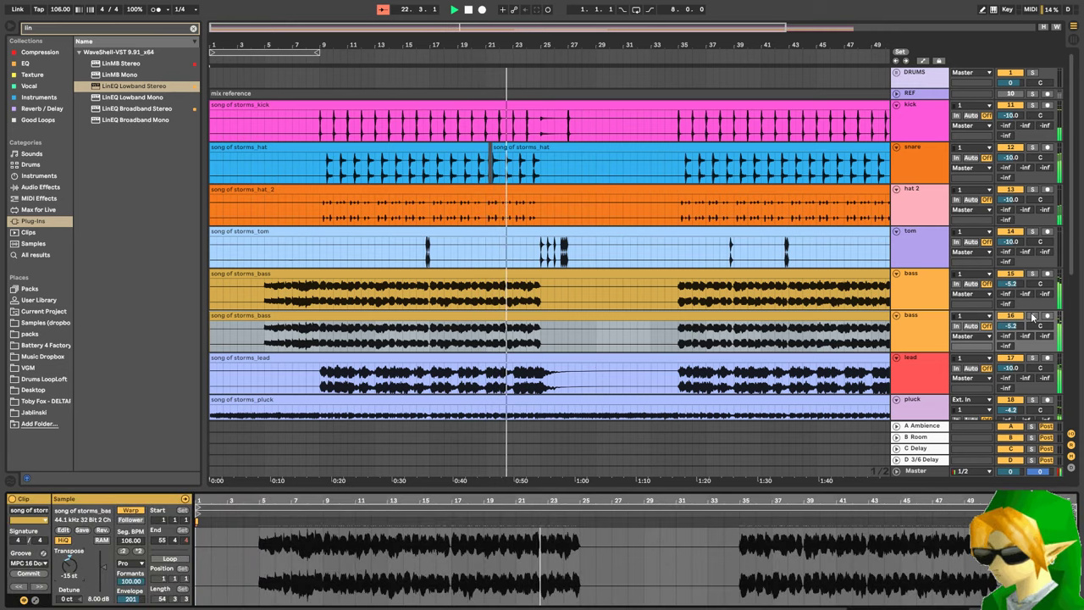
- Solo the duplicated bass and, in its Pro-Q 3, set the high cut to about 519 Hz and the 48 dB/oct low cut just below 100 Hz
{"action": "left_click", "coordinate": [938, 331]}
{"action": "double_click", "coordinate": [938, 331]}
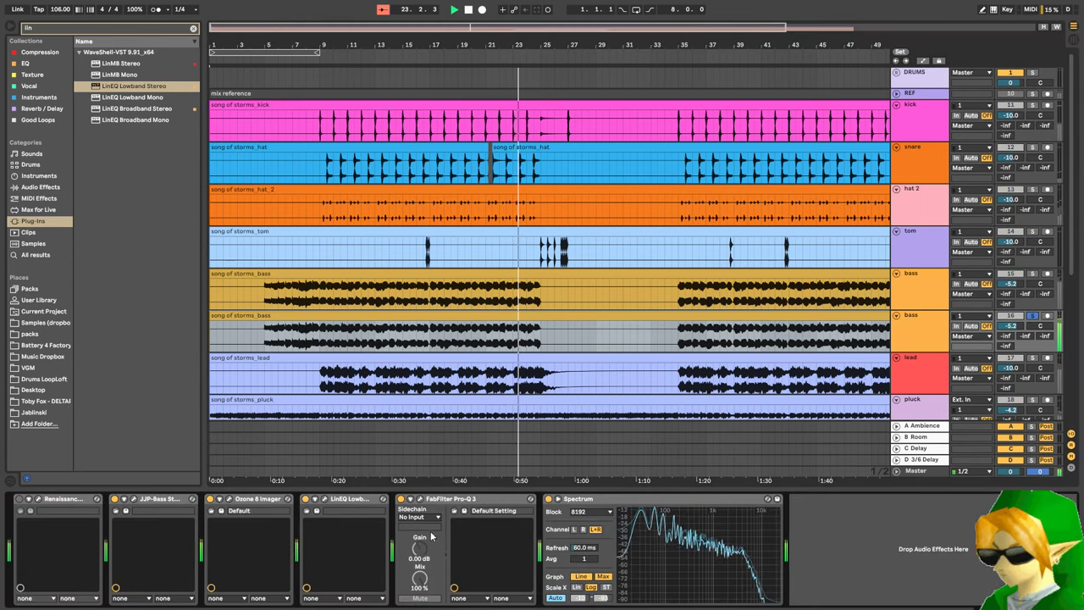
{"action": "left_click", "coordinate": [420, 500]}
{"action": "left_click_drag", "start_coordinate": [477, 189], "coordinate": [318, 186]}
{"action": "left_click_drag", "start_coordinate": [46, 183], "coordinate": [192, 187]}
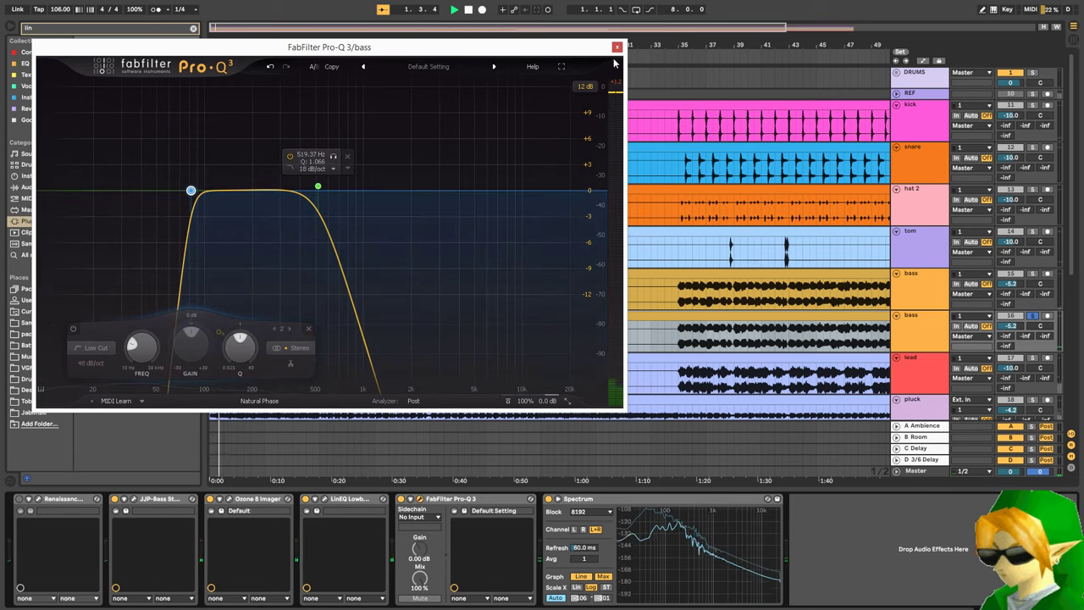
{"action": "left_click", "coordinate": [617, 46]}
- Replay the duplicated bass from bar 9, disabling its JJP-Bass plug-in and enabling its Renaissance plug-in
{"action": "left_click", "coordinate": [326, 342]}
{"action": "key", "text": "space"}
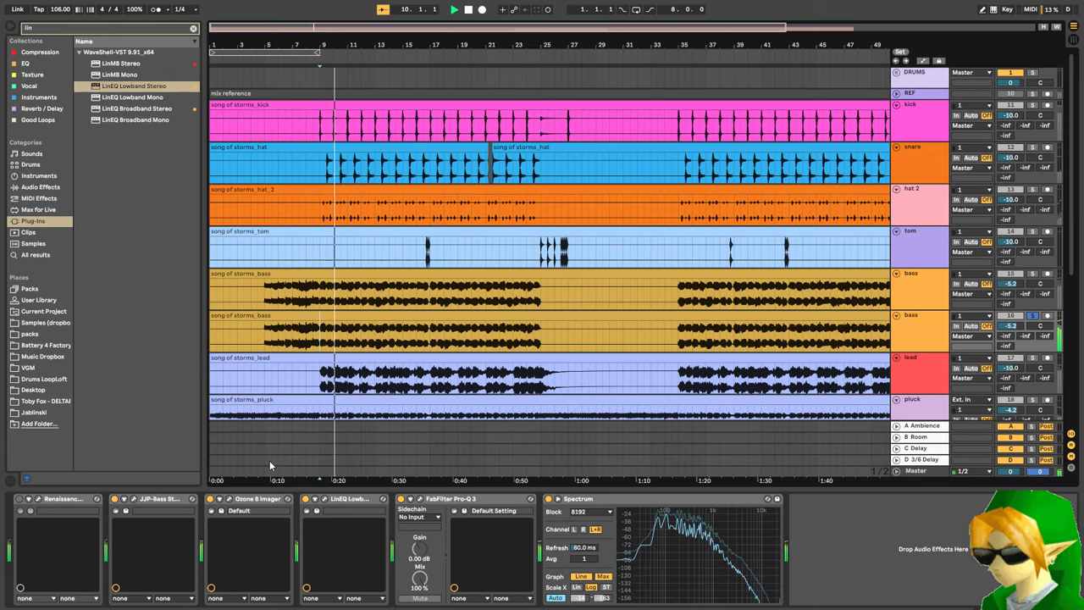
{"action": "left_click", "coordinate": [116, 499]}
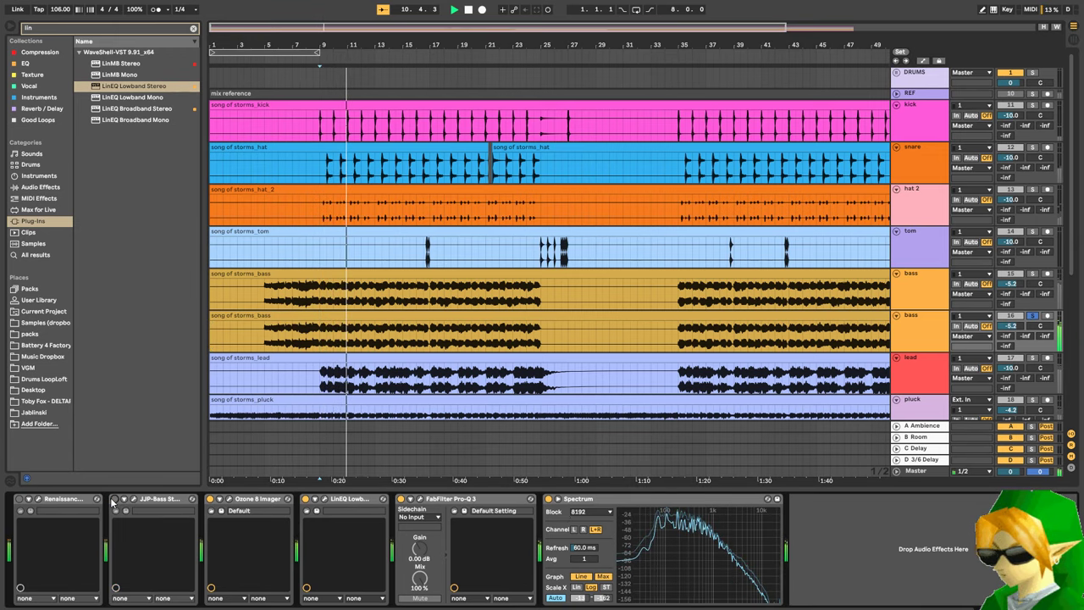
{"action": "left_click", "coordinate": [17, 499]}
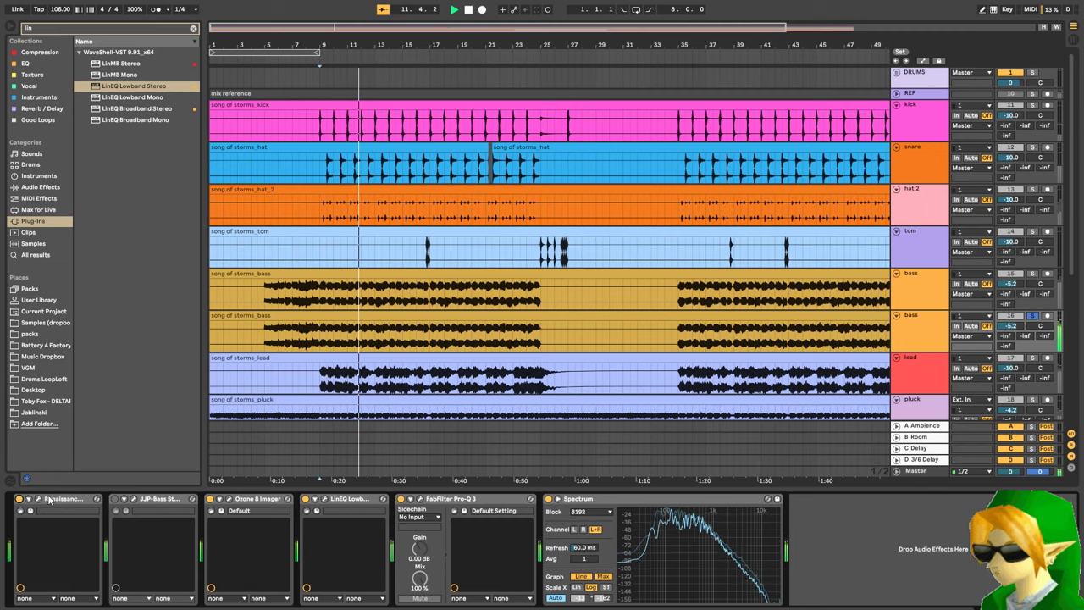
- Solo the original bass alongside its duplicate, then set the duplicate's Ozone 8 Imager low crossover to 207 Hz and its output to mono
{"action": "left_click", "coordinate": [911, 330]}
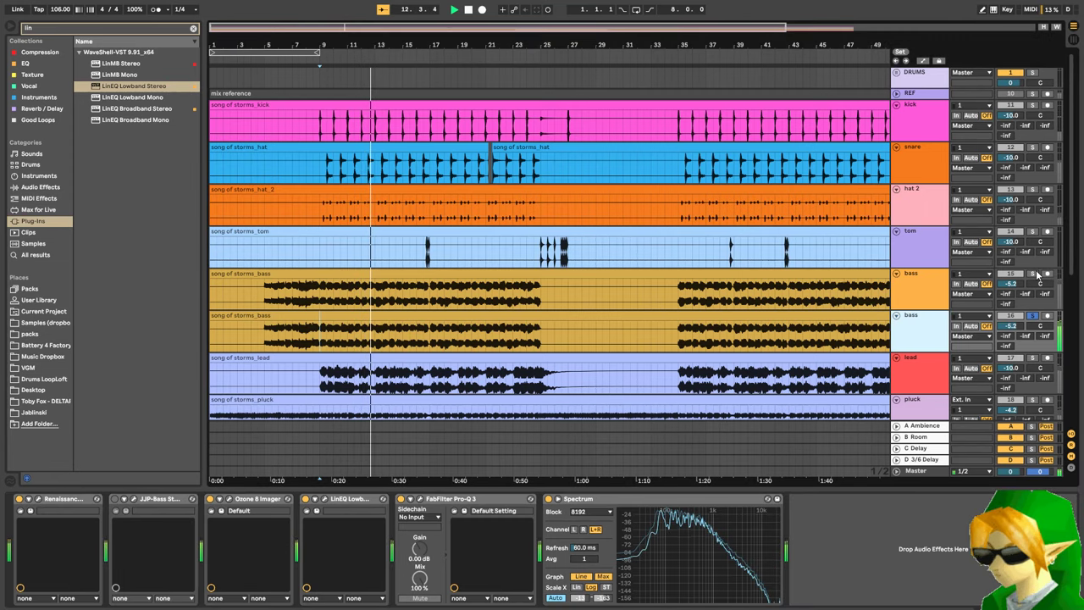
{"action": "left_click", "coordinate": [1035, 275]}
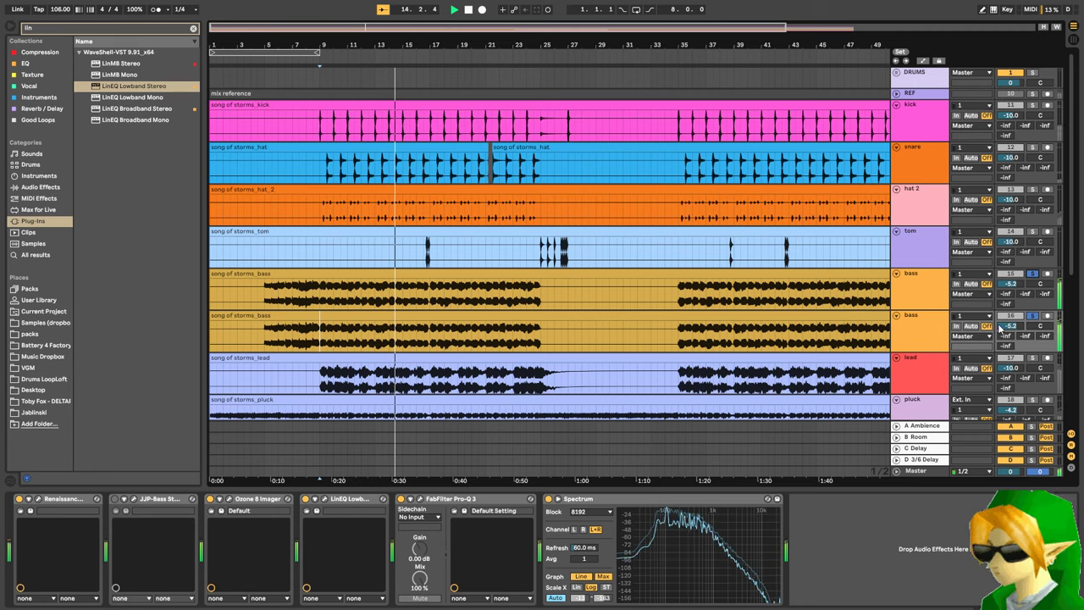
{"action": "left_click", "coordinate": [918, 332]}
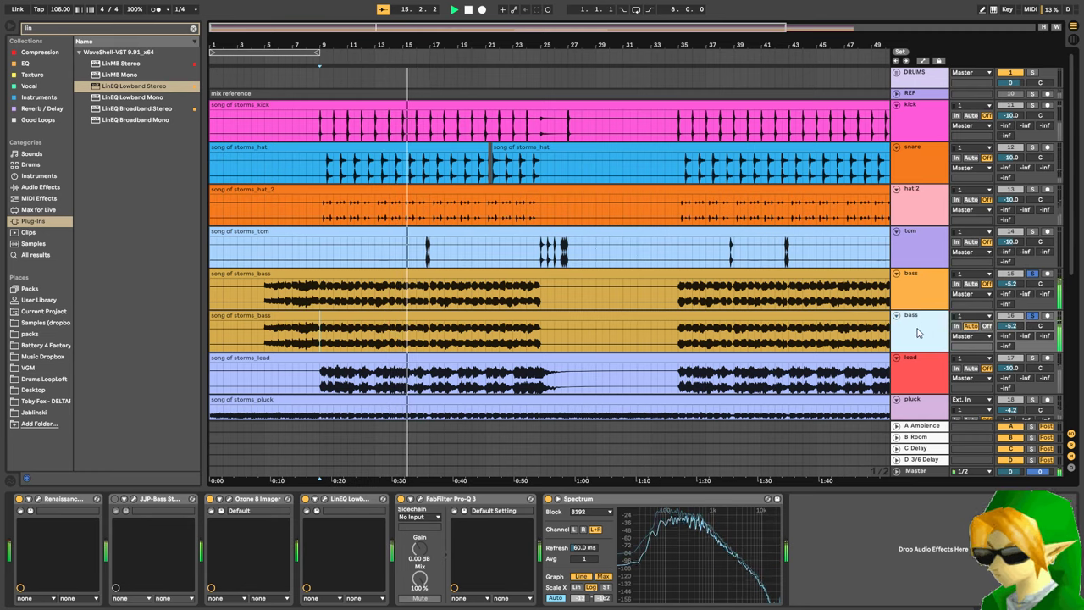
{"action": "left_click", "coordinate": [229, 501]}
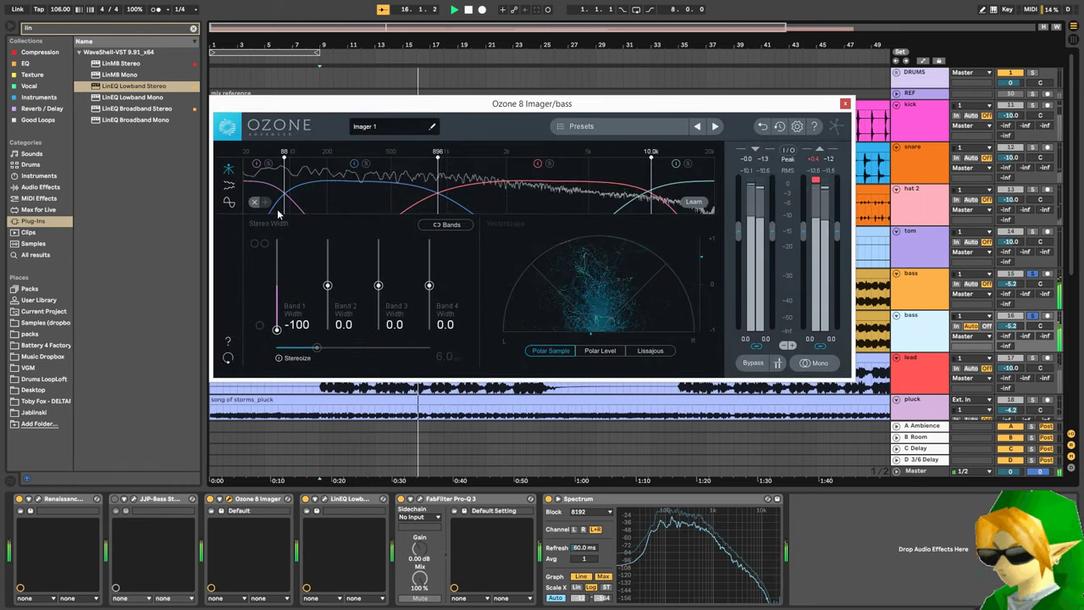
{"action": "left_click_drag", "start_coordinate": [321, 182], "coordinate": [328, 182]}
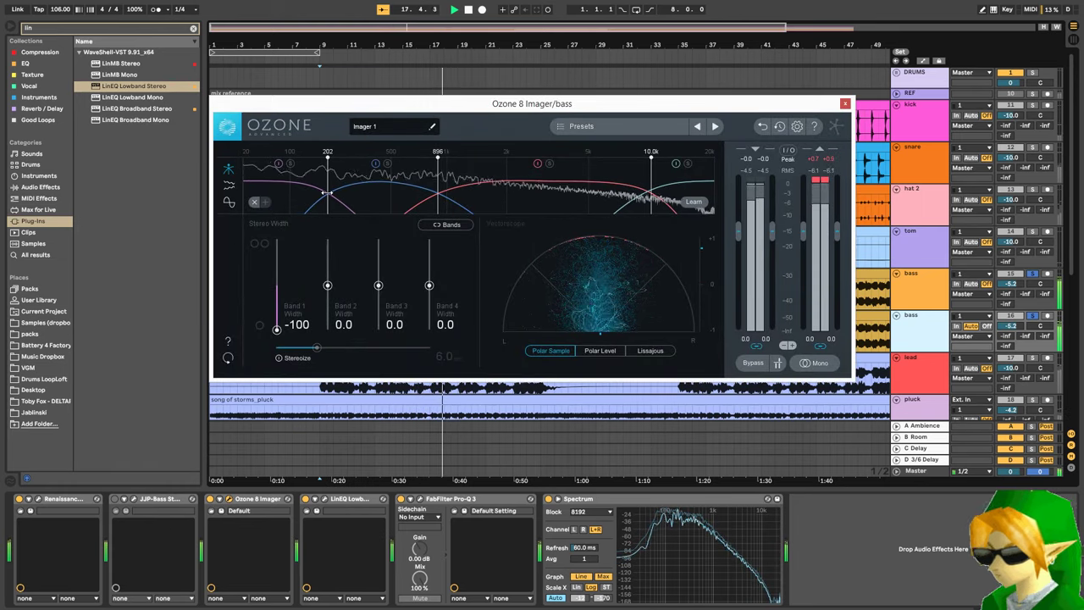
{"action": "left_click_drag", "start_coordinate": [327, 191], "coordinate": [329, 185]}
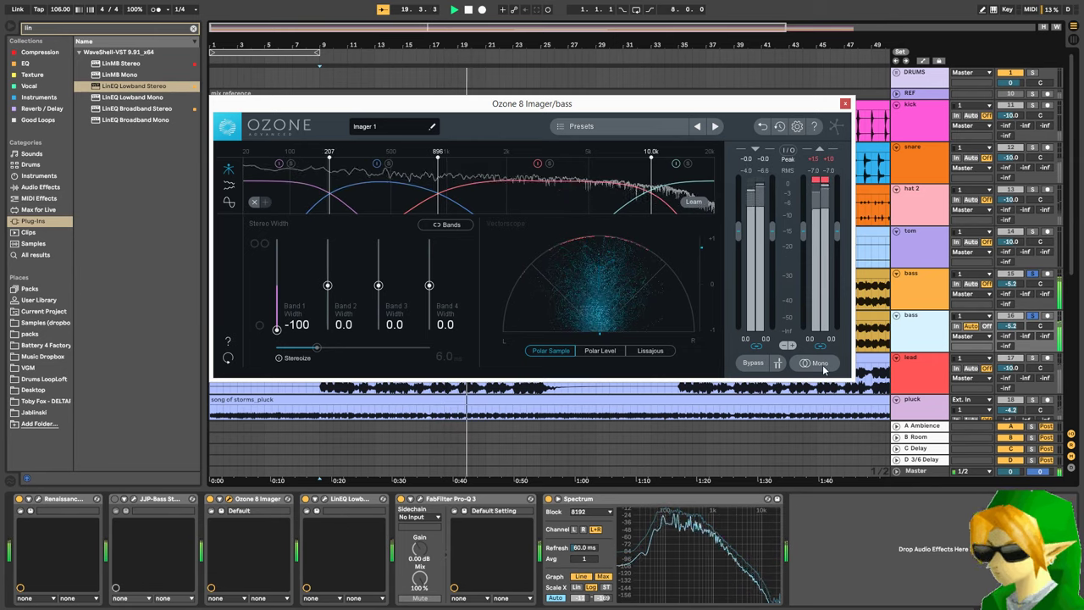
{"action": "left_click", "coordinate": [815, 363]}
{"action": "left_click", "coordinate": [845, 105]}
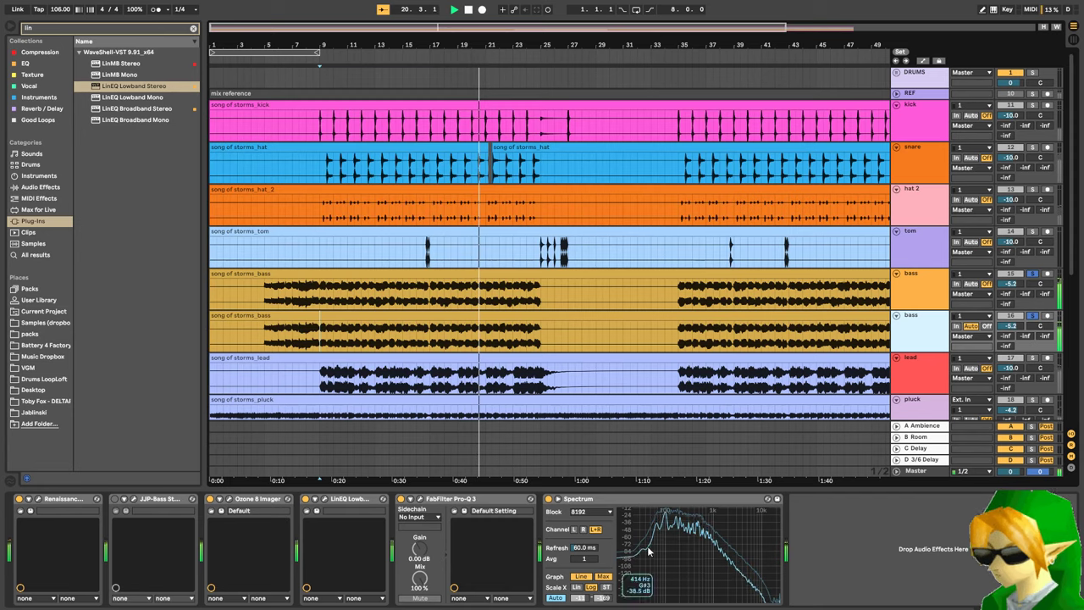
- Delete LinEQ Lowband from the duplicated bass, set its track volume to -8.6 dB, and unsolo both bass tracks
{"action": "left_click", "coordinate": [322, 509]}
{"action": "key", "text": "Delete"}
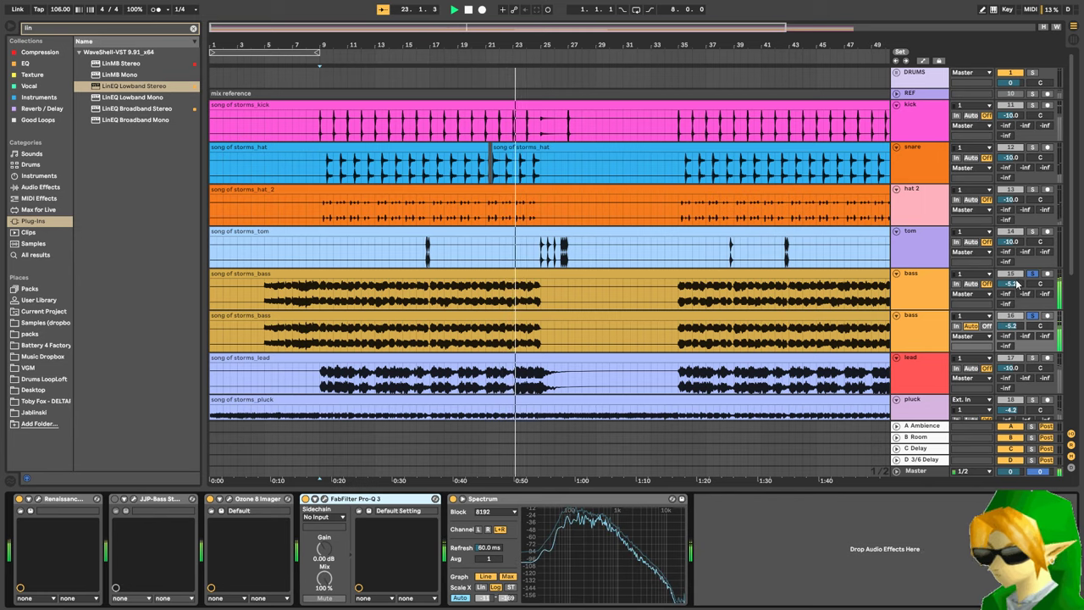
{"action": "left_click_drag", "start_coordinate": [1010, 326], "coordinate": [1010, 330]}
- Rename the duplicated bass track "bass -12" and replay the full mix from bar 9
{"action": "left_click", "coordinate": [933, 320]}
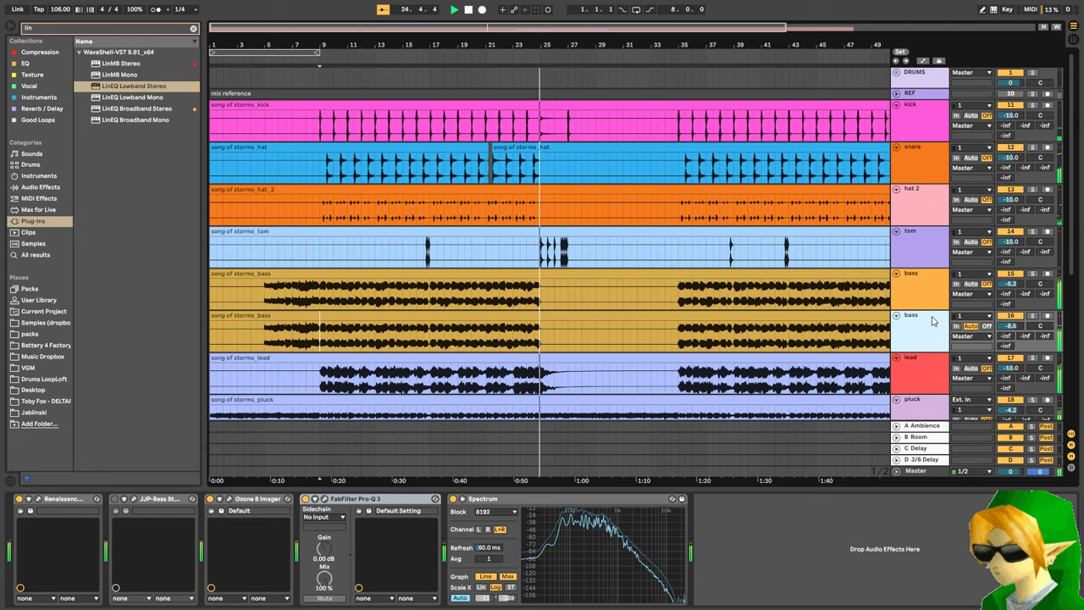
{"action": "key", "text": "space"}
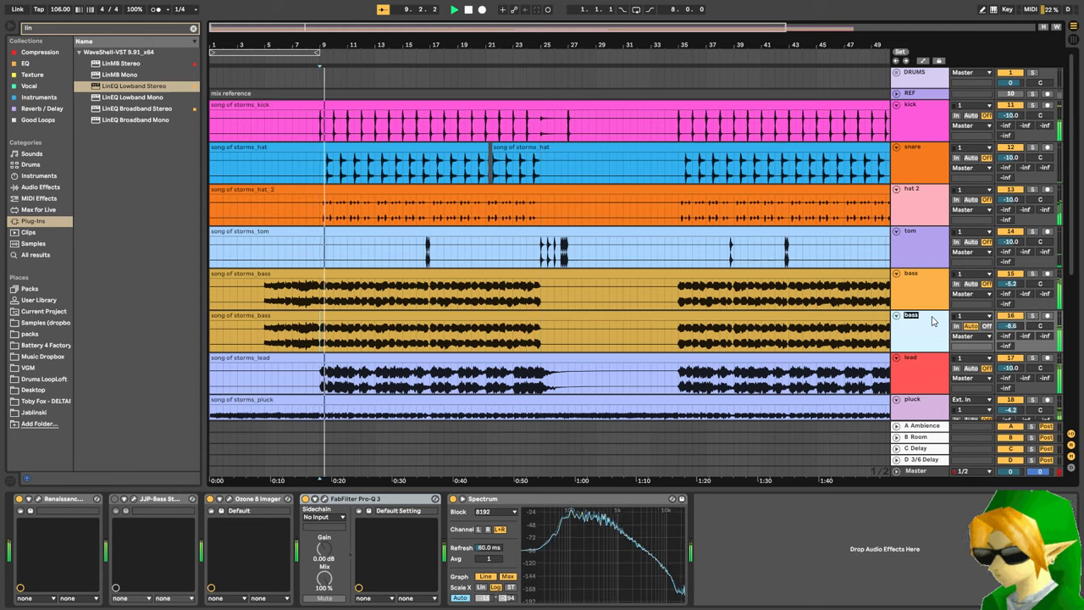
{"action": "type", "text": "-12"}
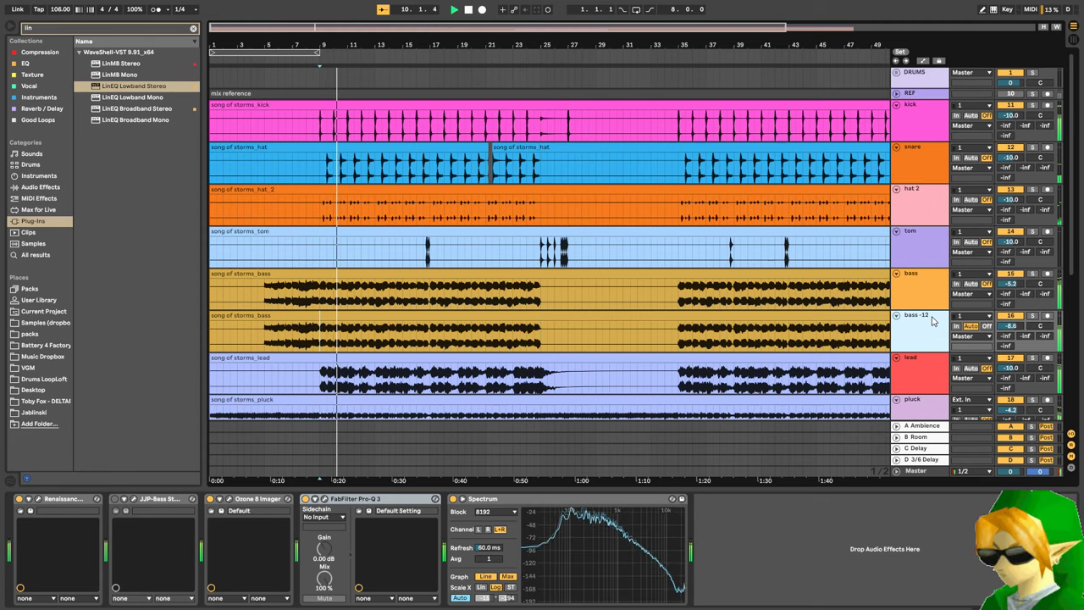
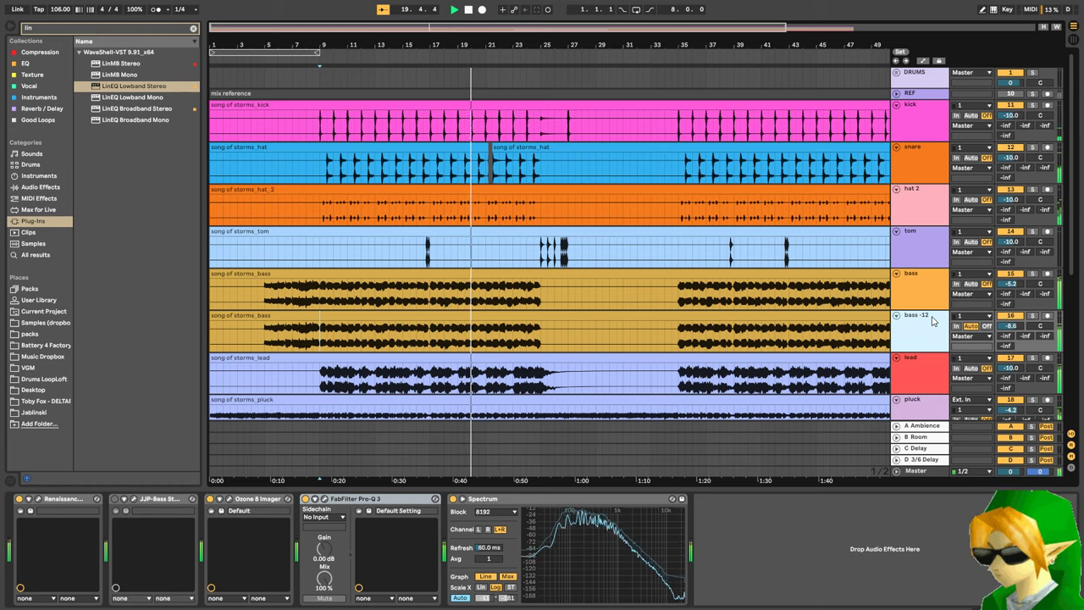
- Compare the mix with bass -12 muted and unmuted, and lower that track's volume to -16.8 dB
{"action": "left_click", "coordinate": [1016, 317]}
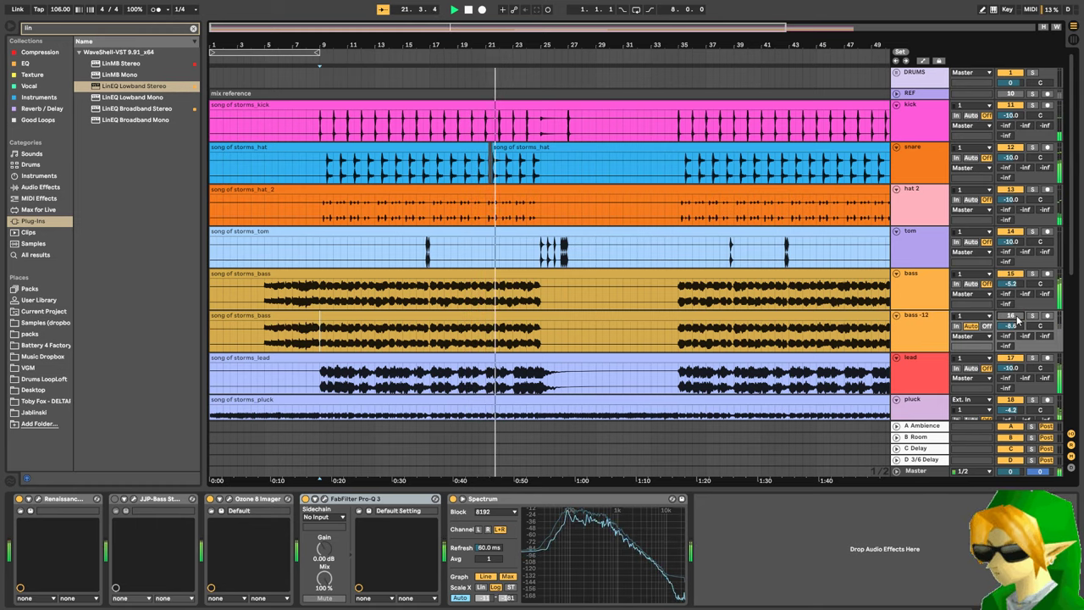
{"action": "left_click", "coordinate": [1018, 318]}
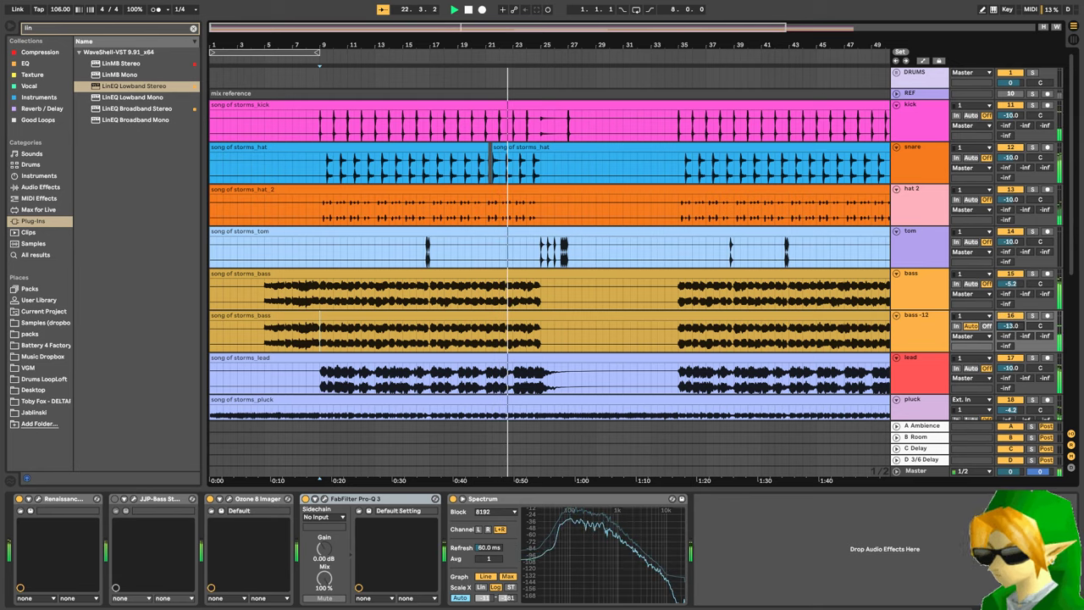
{"action": "left_click_drag", "start_coordinate": [1011, 326], "coordinate": [1011, 328]}
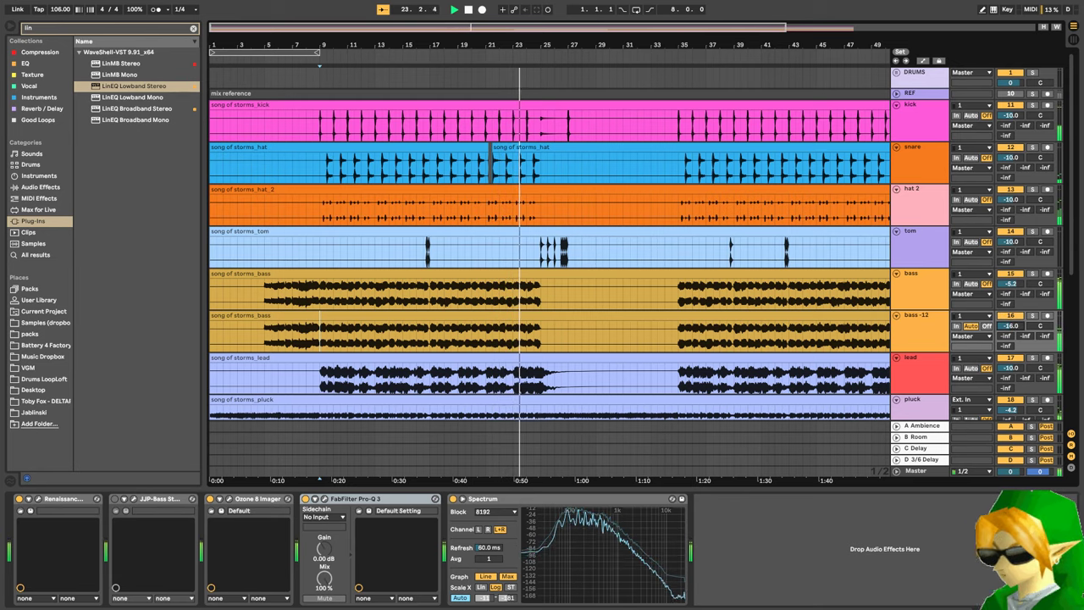
- Group the bass and bass -12 tracks, name the group "BASS", and reduce the height of its track
{"action": "left_click", "coordinate": [922, 334]}
{"action": "left_click", "coordinate": [926, 287], "text": "shift"}
{"action": "right_click", "coordinate": [925, 285]}
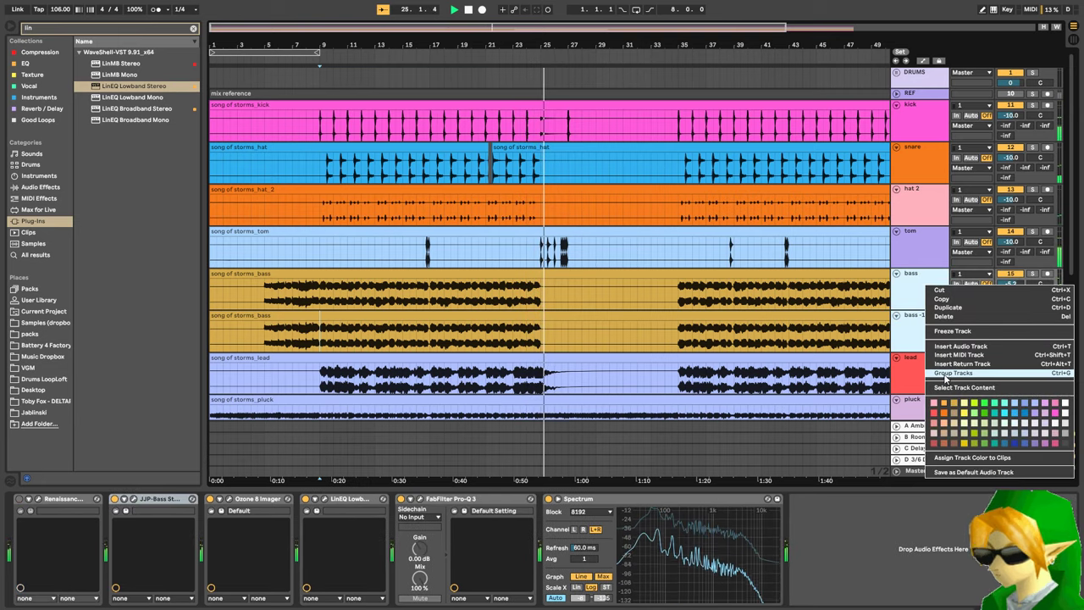
{"action": "left_click", "coordinate": [953, 373]}
{"action": "left_click", "coordinate": [921, 287]}
{"action": "key", "text": "ctrl+r"}
{"action": "type", "text": "BASS"}
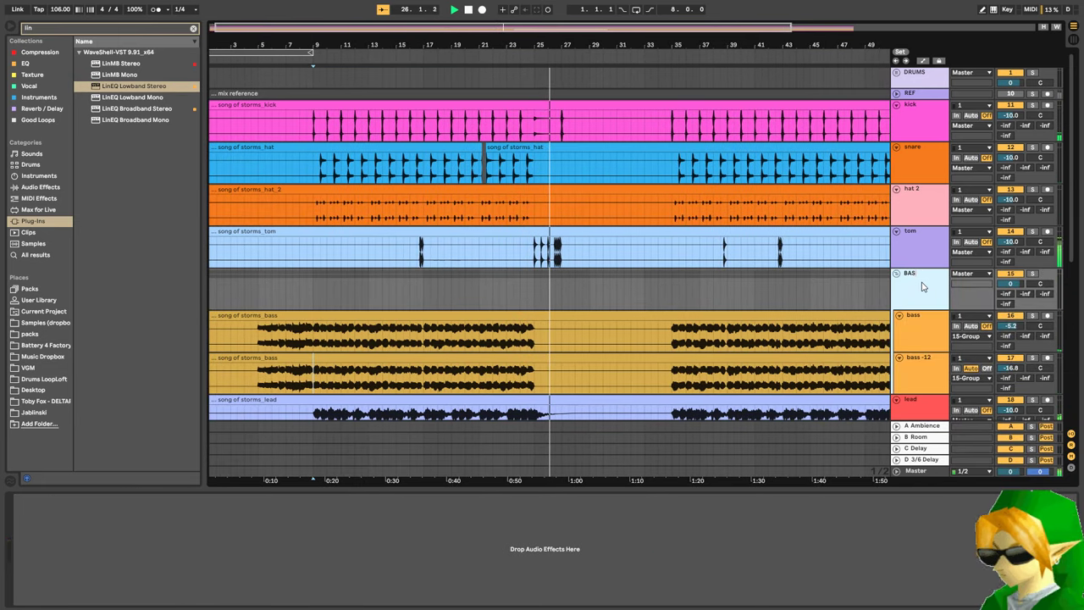
{"action": "key", "text": "Return"}
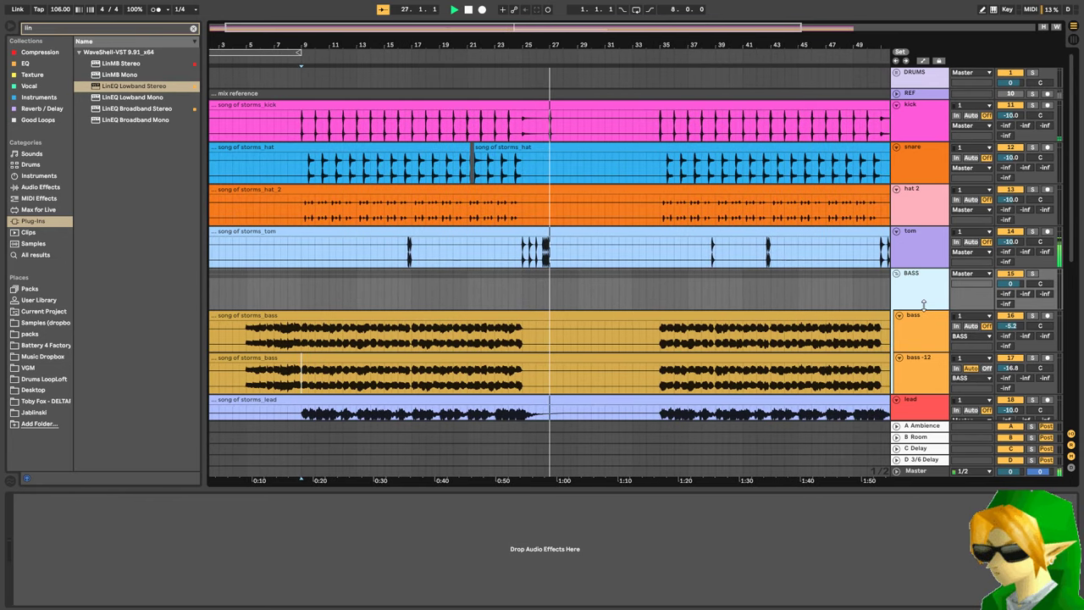
{"action": "left_click_drag", "start_coordinate": [924, 311], "coordinate": [926, 288]}
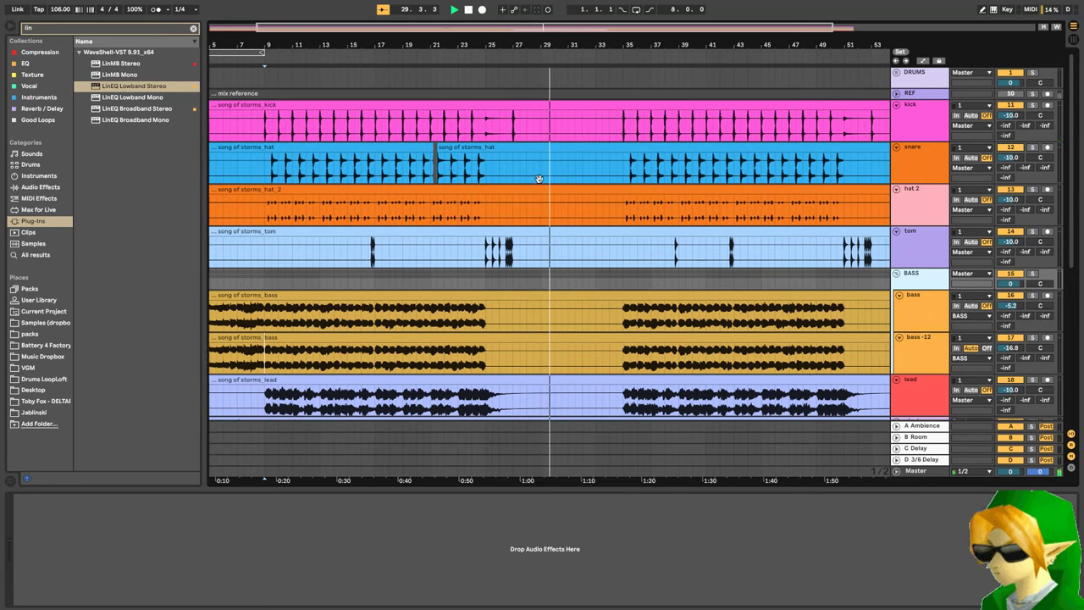
- Set the playback position around bar 28 and open the BBB_WAV_LOOPS folder of the Boom Bap Breaks pack
{"action": "left_click", "coordinate": [532, 138]}
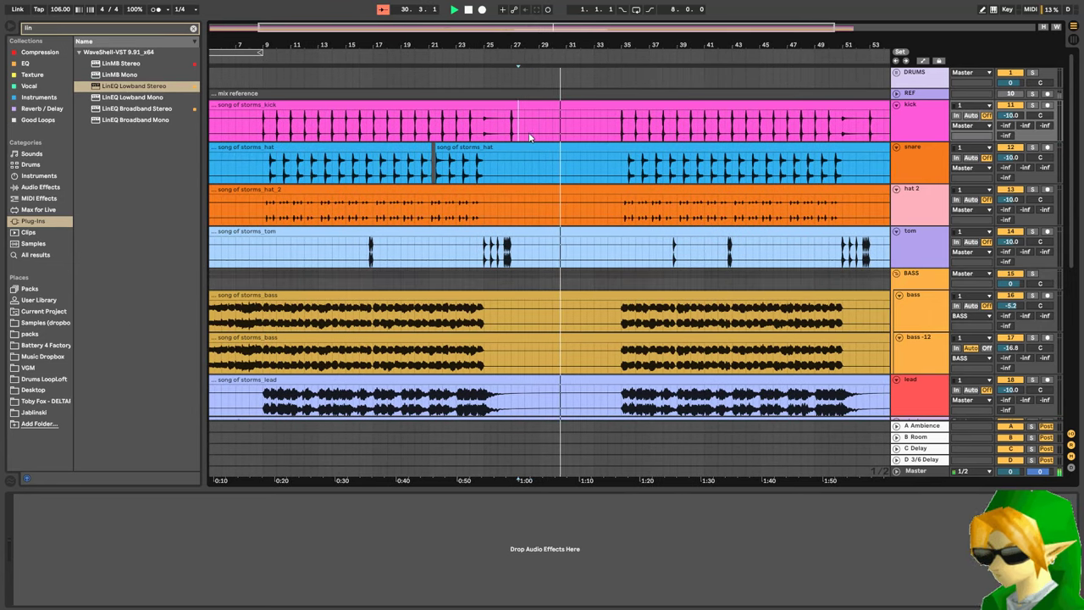
{"action": "left_click", "coordinate": [540, 136]}
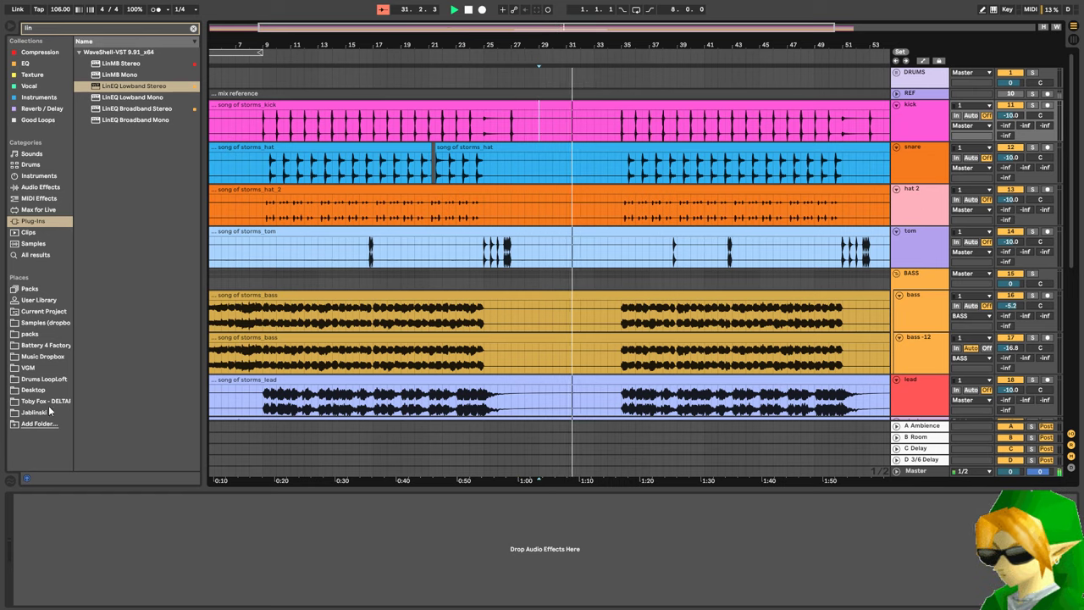
{"action": "left_click", "coordinate": [47, 323]}
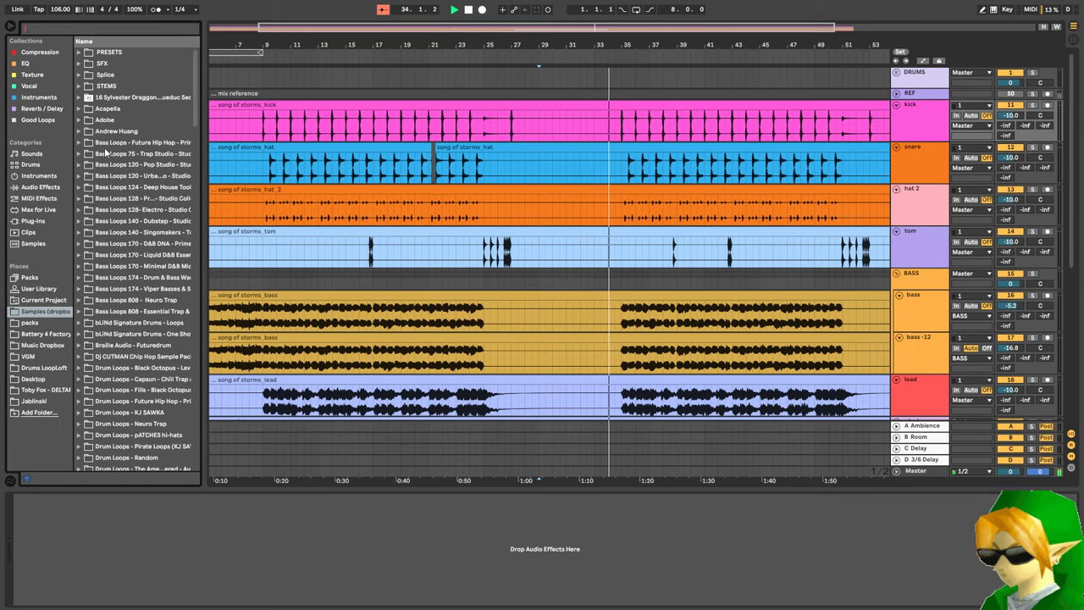
{"action": "left_click", "coordinate": [41, 324]}
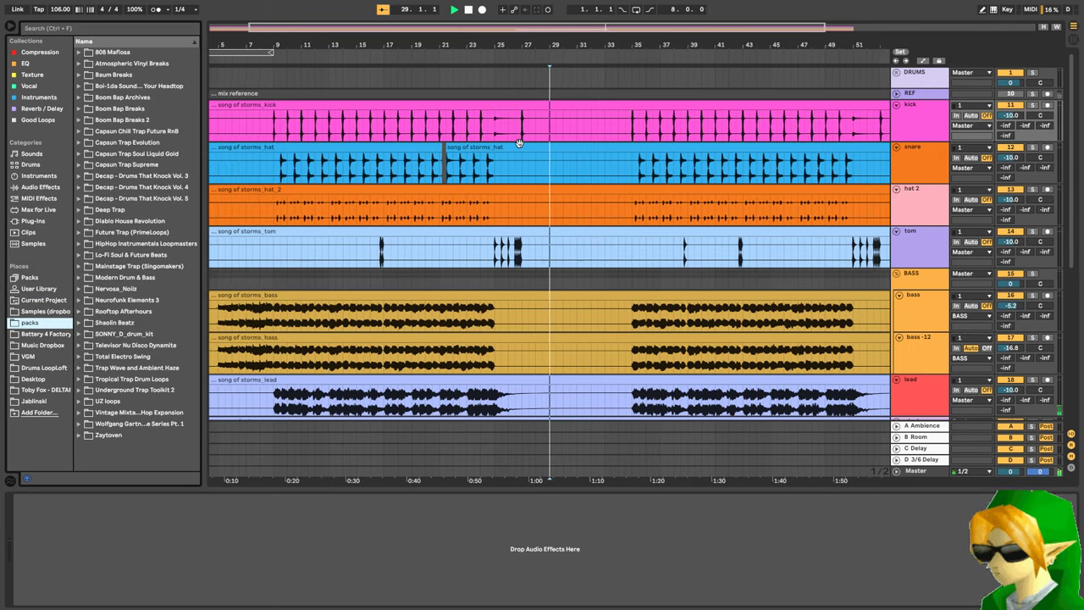
{"action": "left_click", "coordinate": [157, 111]}
{"action": "key", "text": "Right"}
{"action": "key", "text": "Down"}
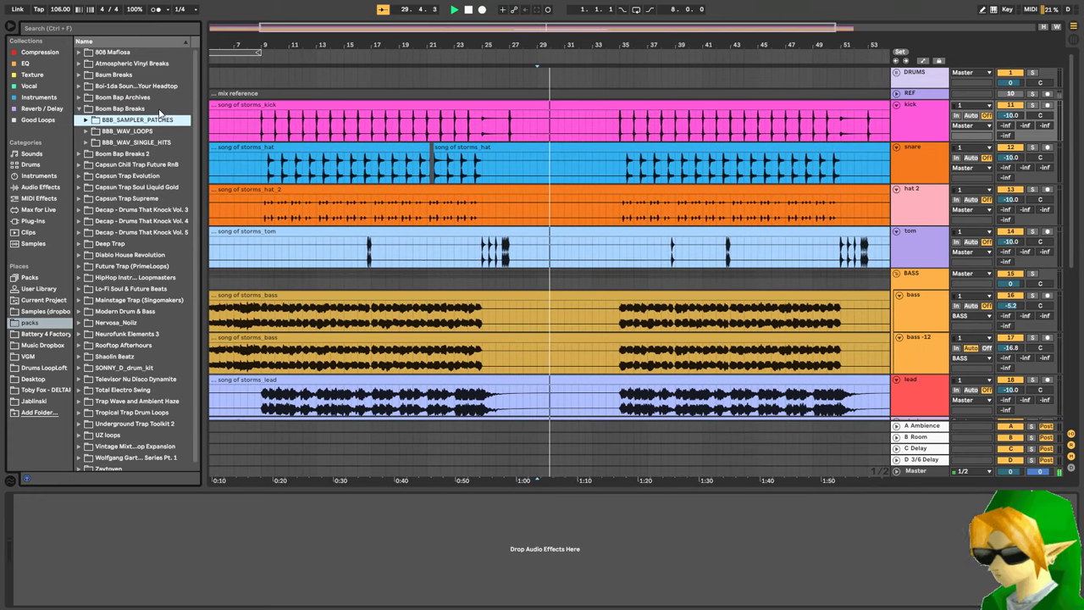
{"action": "key", "text": "Down"}
{"action": "key", "text": "Right"}
{"action": "scroll", "coordinate": [169, 160], "scroll_direction": "down", "scroll_amount": 10}
{"action": "scroll", "coordinate": [160, 148], "scroll_direction": "up", "scroll_amount": 8}
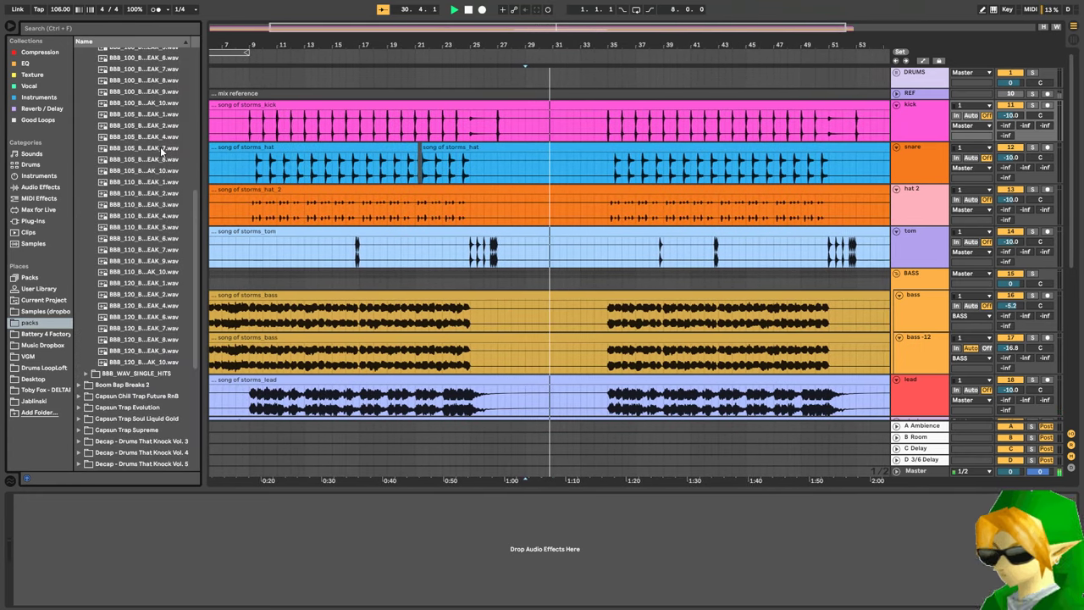
- Audition the neighbouring Boom Bap loops BBB_100 break 2, BBB_100 break 1 and BBB_90 break 11 against the mix
{"action": "left_click", "coordinate": [147, 156]}
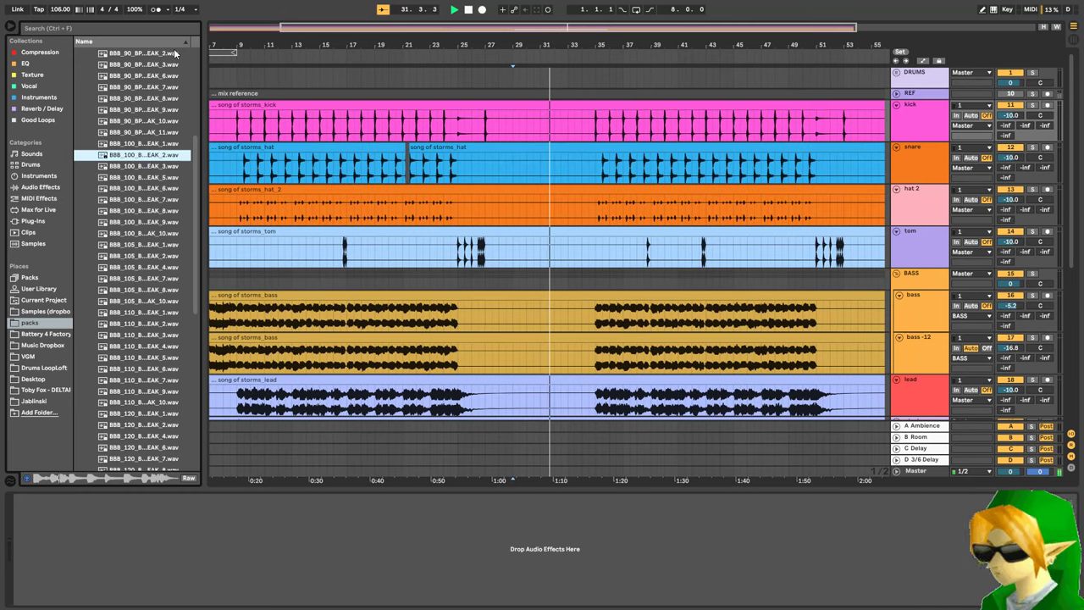
{"action": "key", "text": "Up"}
{"action": "scroll", "coordinate": [153, 186], "scroll_direction": "up", "scroll_amount": 3}
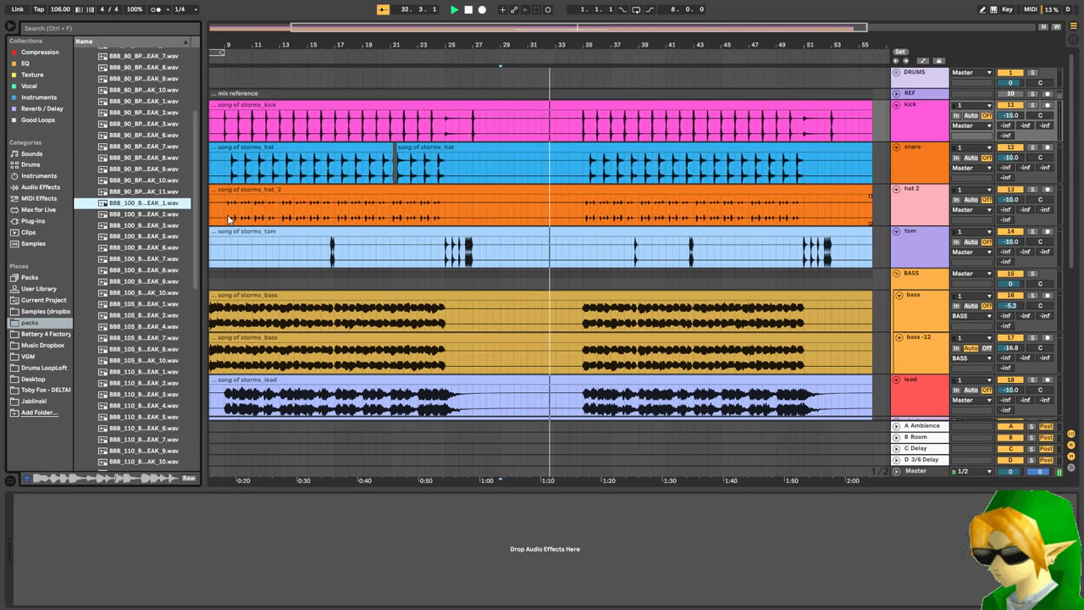
{"action": "key", "text": "Up"}
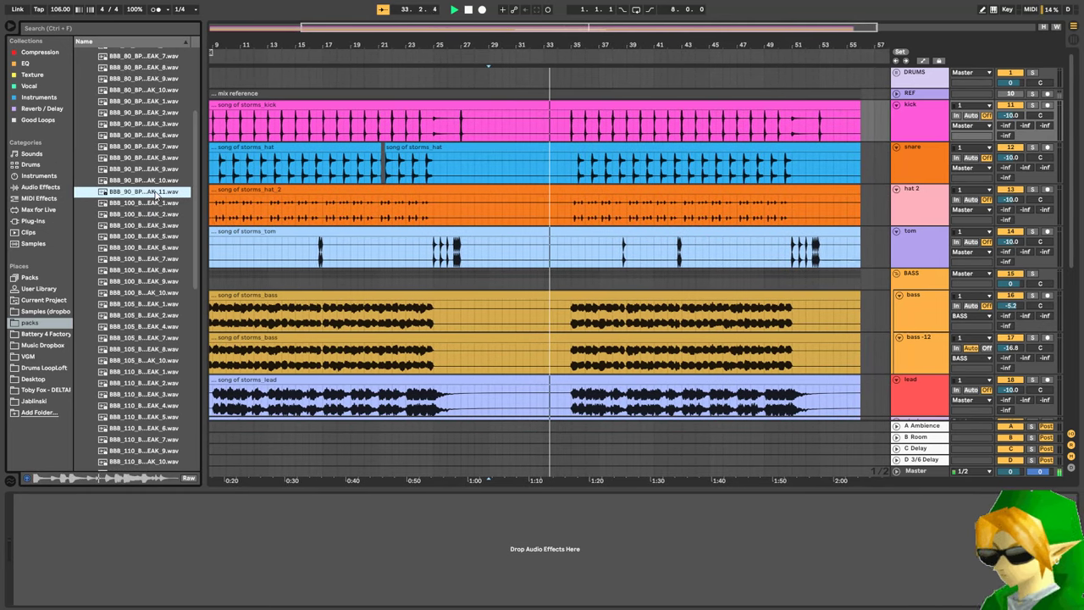
{"action": "key", "text": "Down"}
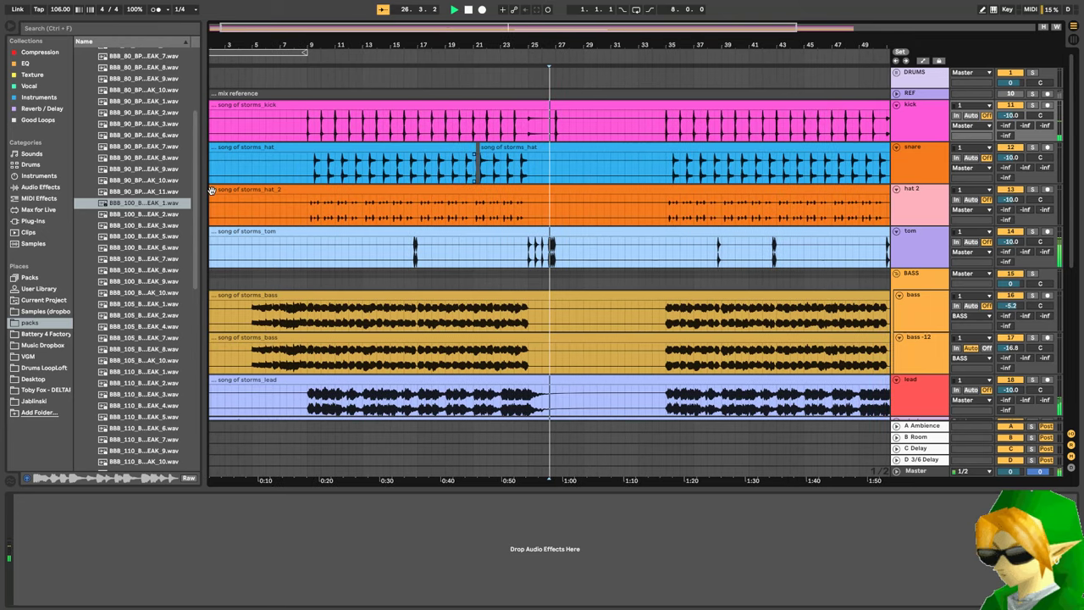
{"action": "left_click", "coordinate": [149, 203]}
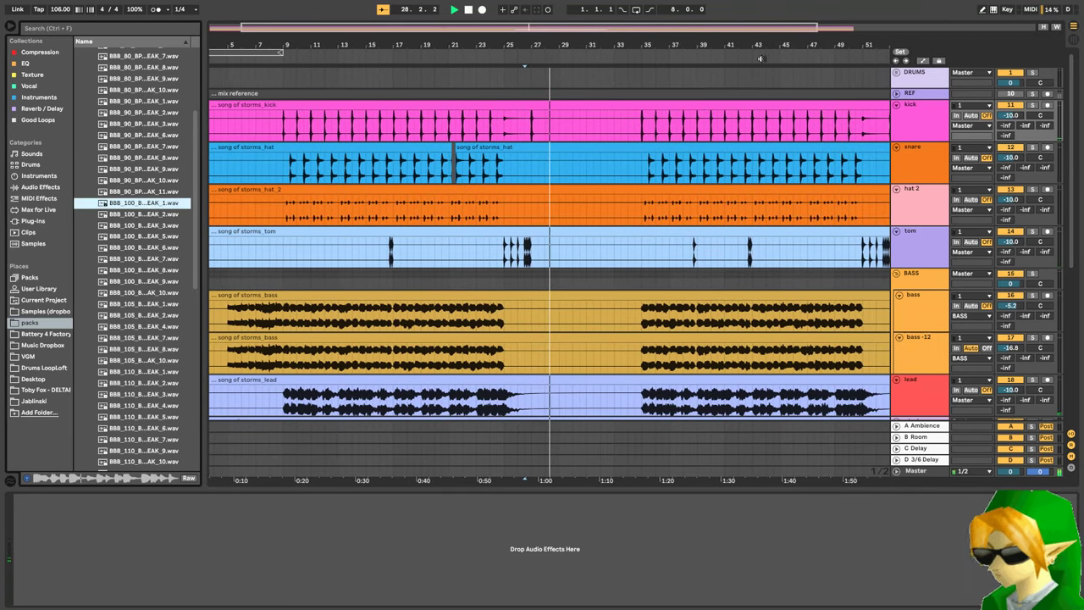
- Add an audio track below REF and place the BBB_90 break 3 and BBB_100 break 1 loops on it from bar 27
{"action": "left_click", "coordinate": [918, 94]}
{"action": "key", "text": "ctrl+t"}
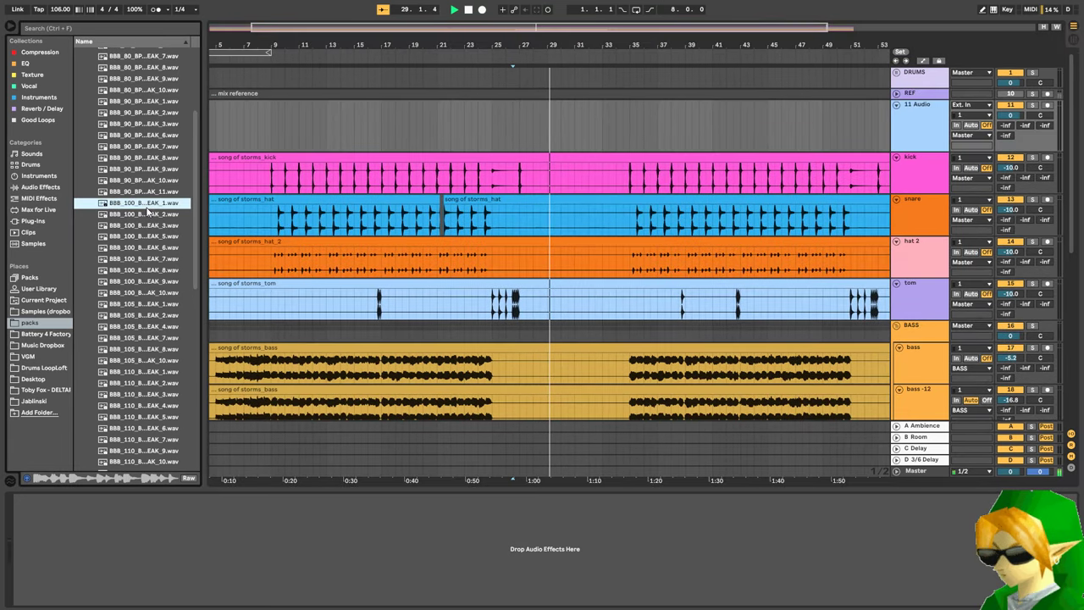
{"action": "left_click", "coordinate": [148, 123]}
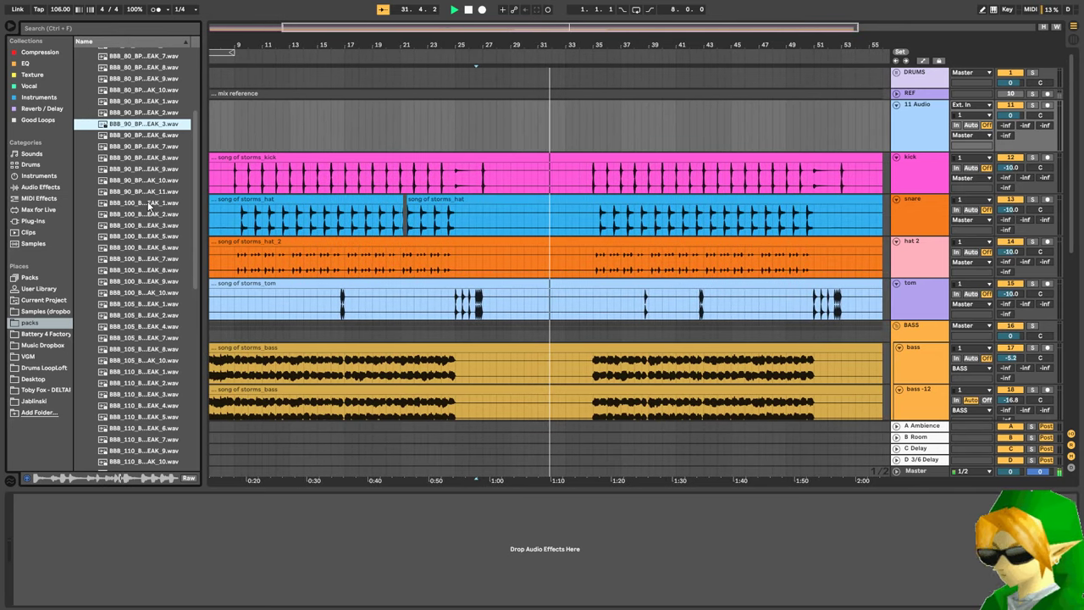
{"action": "left_click", "coordinate": [155, 203], "text": "ctrl"}
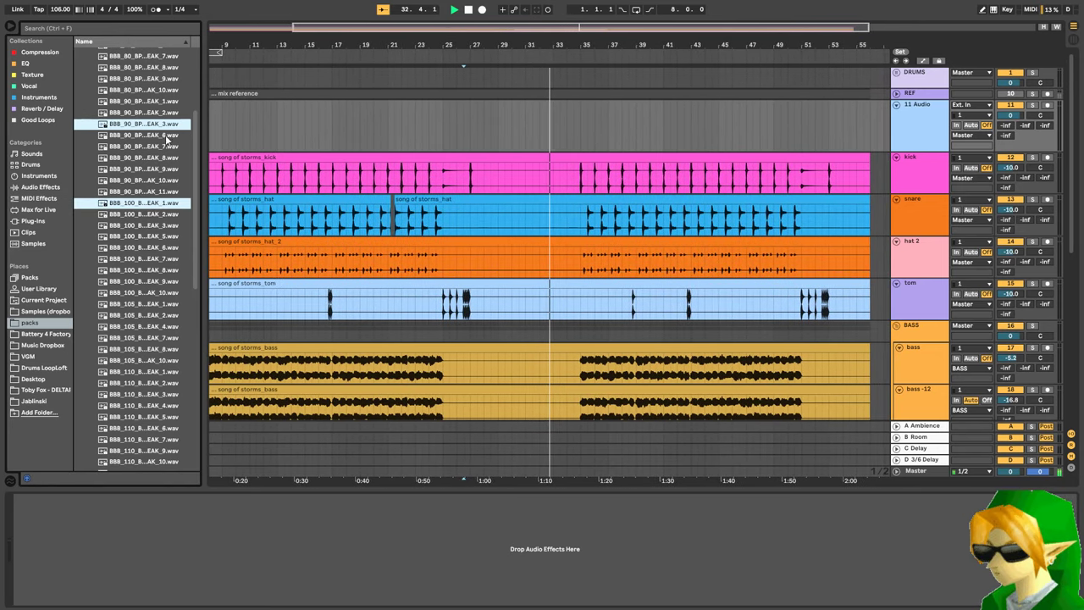
{"action": "left_click_drag", "start_coordinate": [155, 203], "coordinate": [476, 118]}
- Audition BBB_90 breaks 8 and 9, replay the mix from bar 25, and place BBB_90 break 9 at bar 31
{"action": "left_click", "coordinate": [163, 159]}
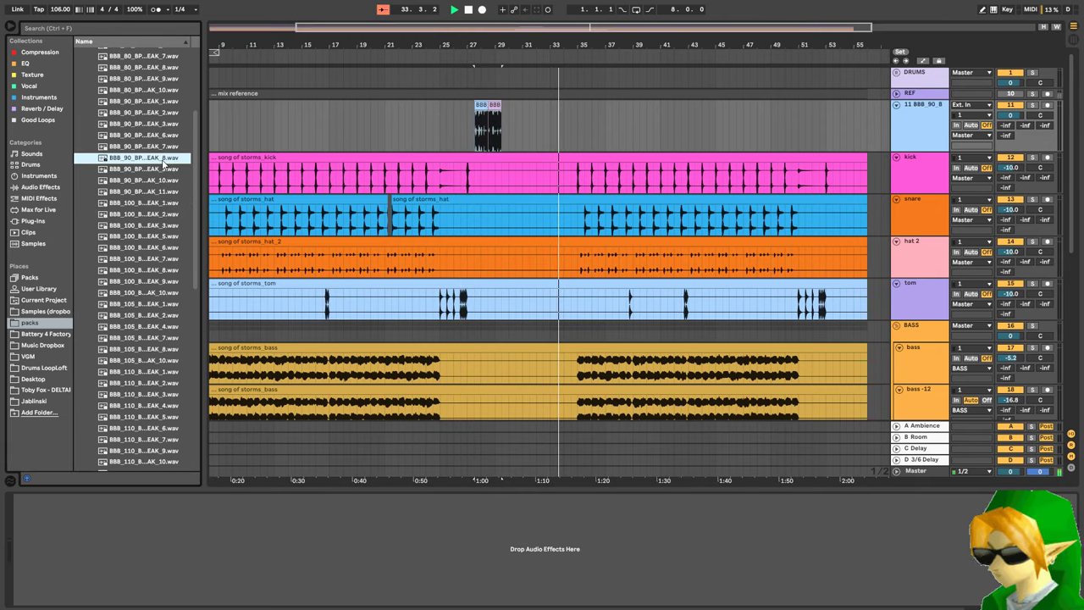
{"action": "key", "text": "Down"}
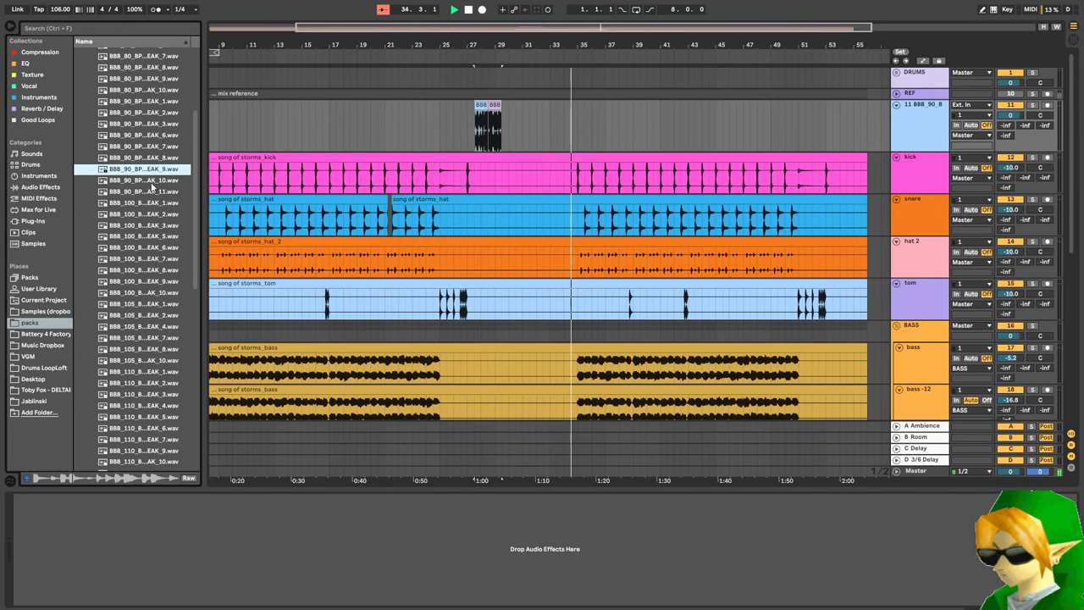
{"action": "left_click", "coordinate": [450, 146]}
{"action": "key", "text": "space"}
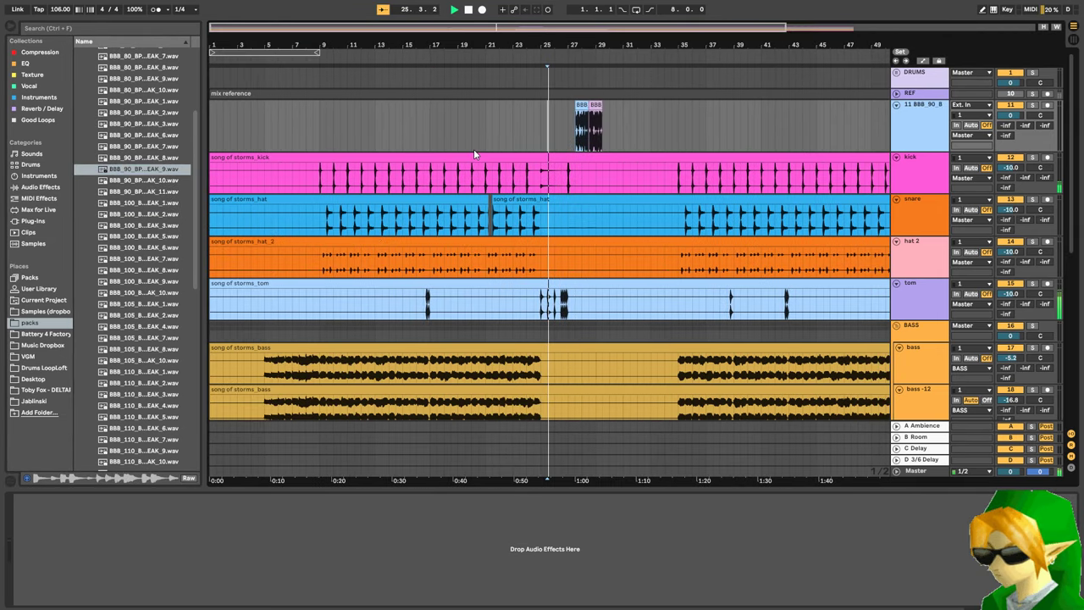
{"action": "left_click", "coordinate": [147, 170]}
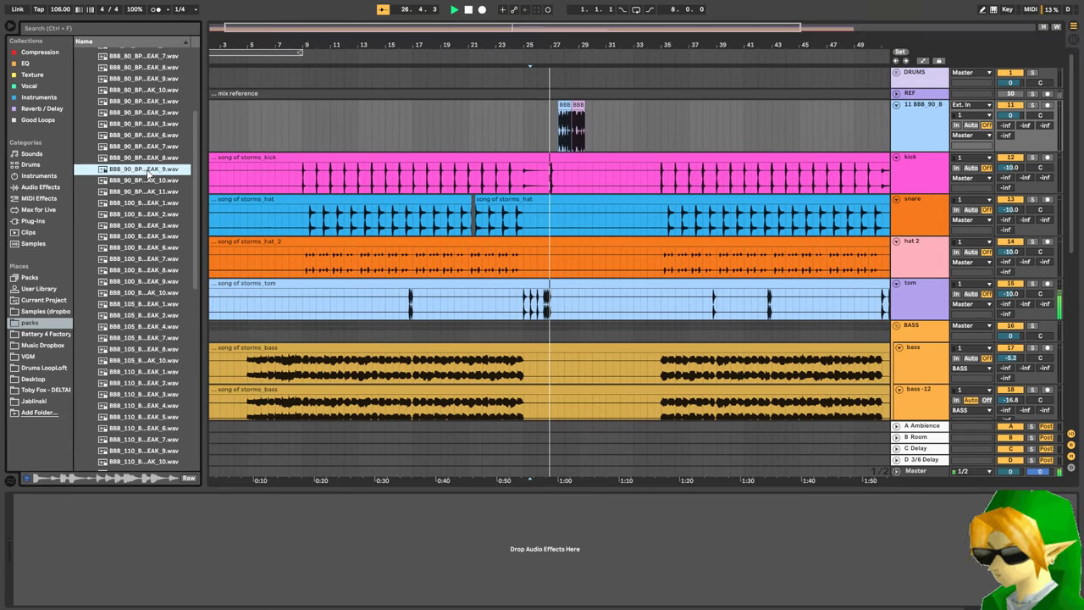
{"action": "left_click_drag", "start_coordinate": [147, 171], "coordinate": [598, 125]}
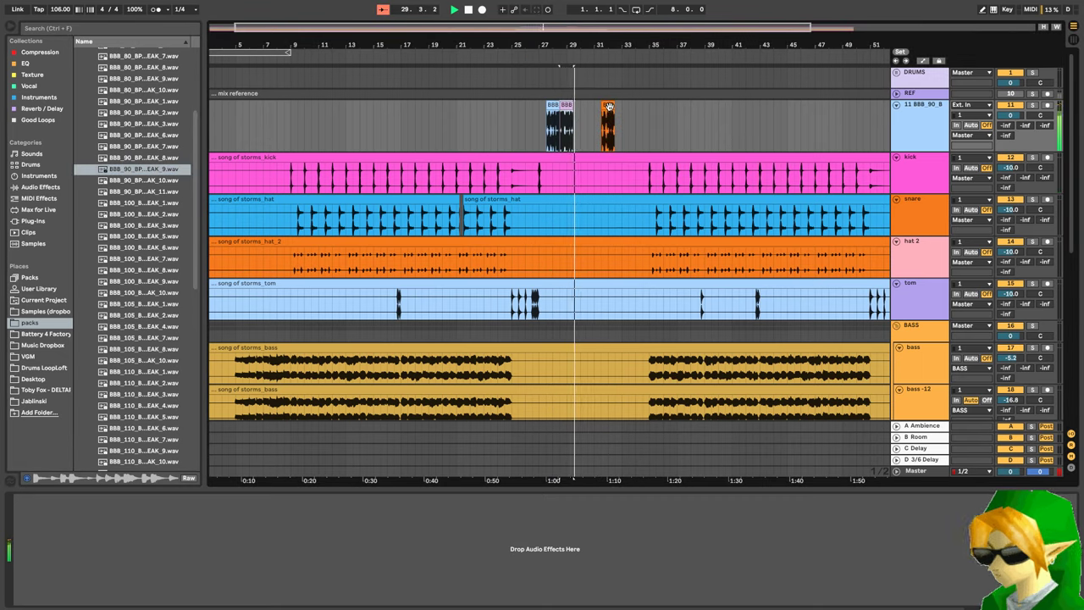
- Move the BBB_100 break 1 clip to bar 37 and cut the BBB_90 break 3 clip from bar 27
{"action": "left_click_drag", "start_coordinate": [566, 105], "coordinate": [692, 105]}
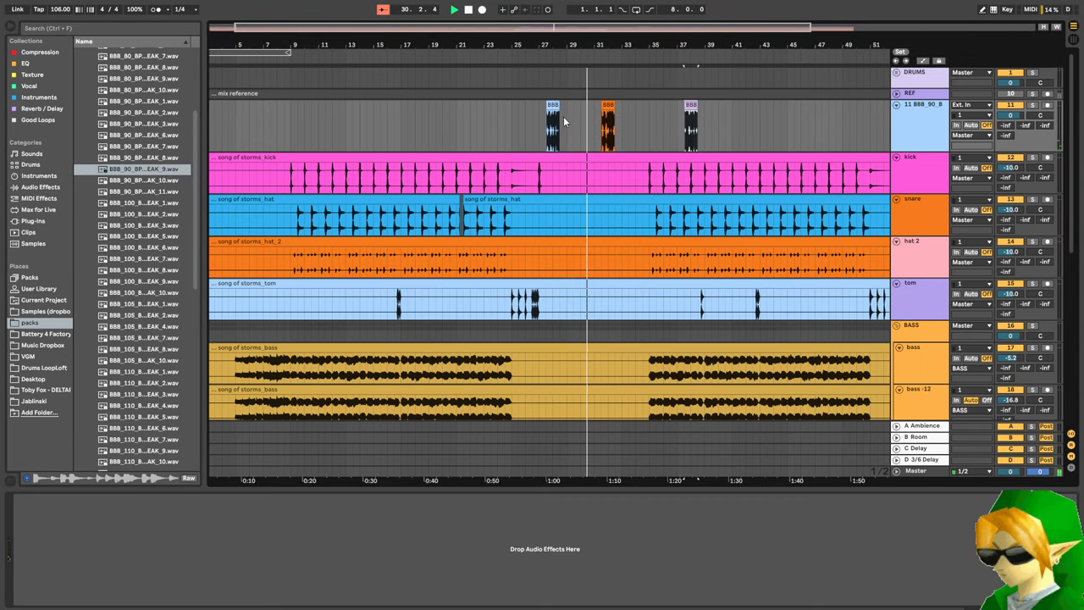
{"action": "left_click", "coordinate": [553, 118]}
{"action": "key", "text": "Delete"}
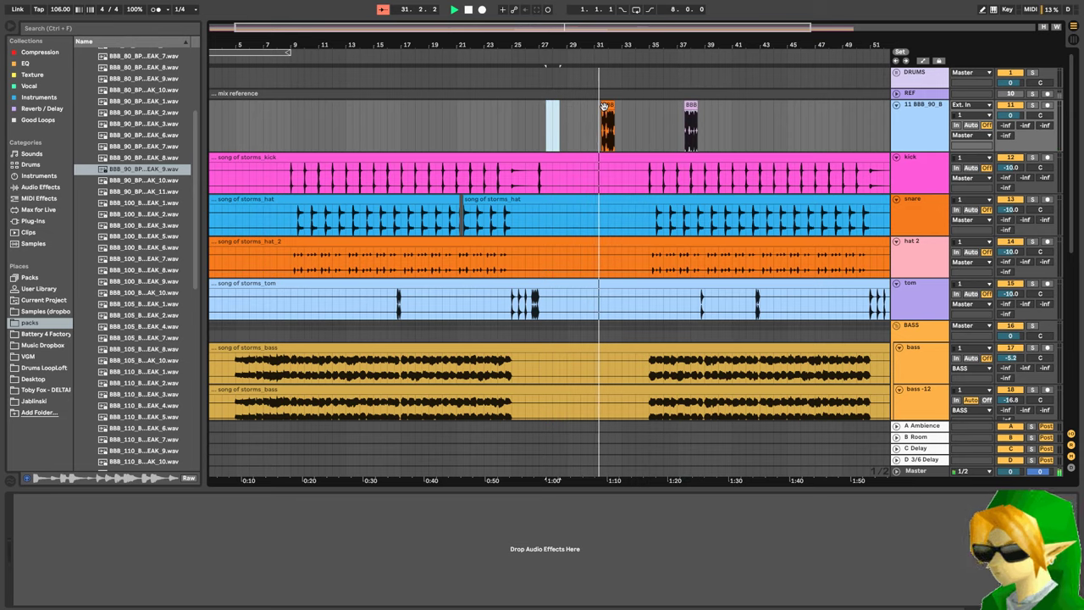
- Fill bars 27 to 35 of the break track with BBB_90 break 9 and replay the lead-in to it
{"action": "left_click_drag", "start_coordinate": [604, 106], "coordinate": [675, 108]}
{"action": "left_click", "coordinate": [519, 125]}
{"action": "key", "text": "space"}
- Paste the cut break clip at bar 30 and delete the BBB_90 break 9 section that follows it
{"action": "left_click", "coordinate": [608, 137]}
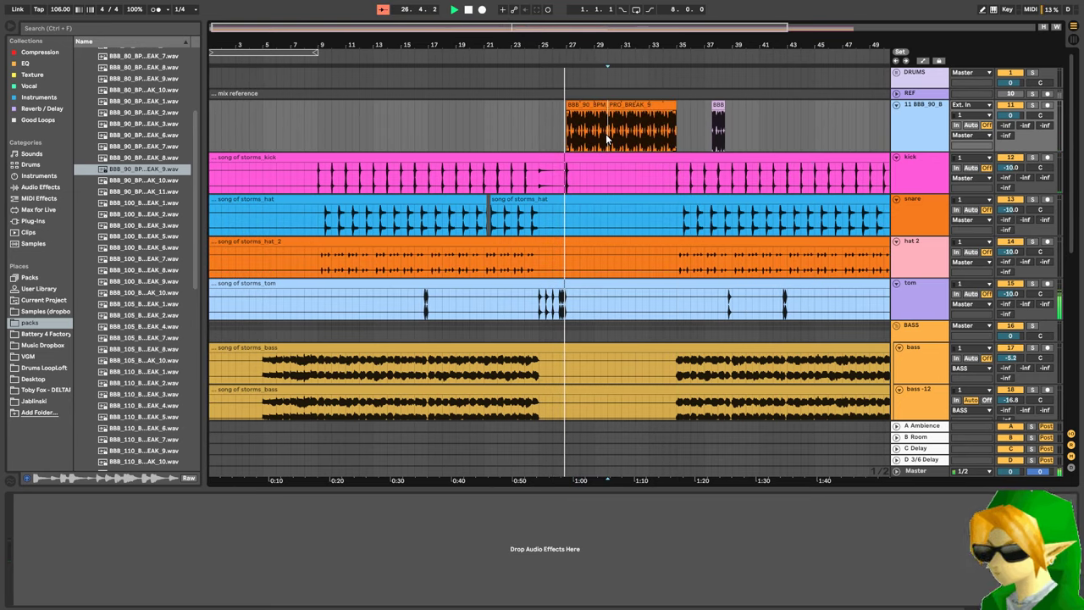
{"action": "key", "text": "ctrl+v"}
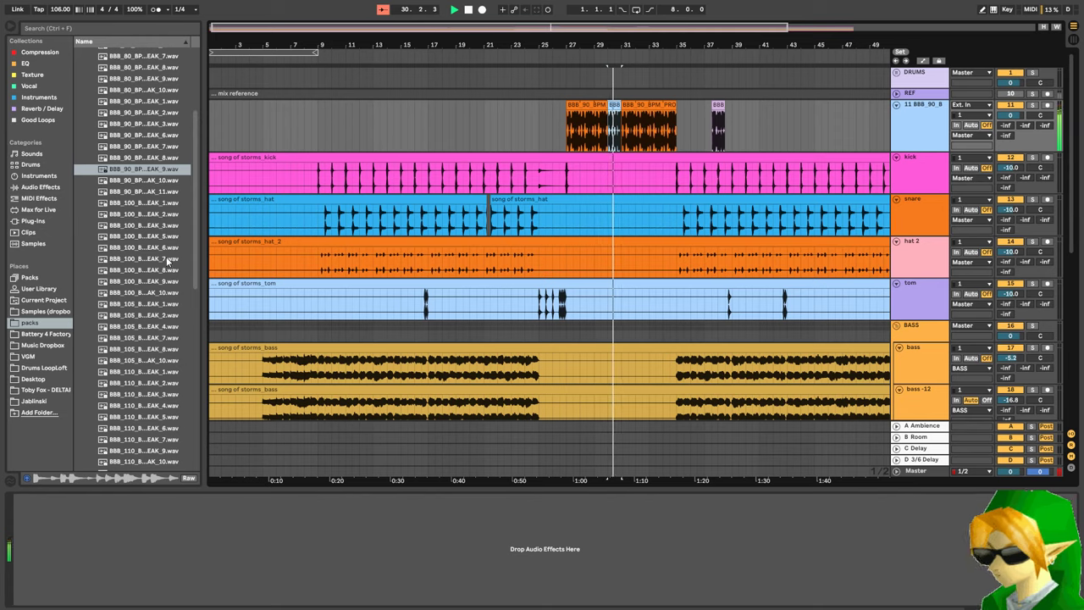
{"action": "left_click", "coordinate": [633, 106]}
{"action": "key", "text": "Delete"}
- Audition further Boom Bap loops in the 100, 105 and 110 BPM sets, ending on BBB_105 break 10
{"action": "left_click", "coordinate": [156, 237]}
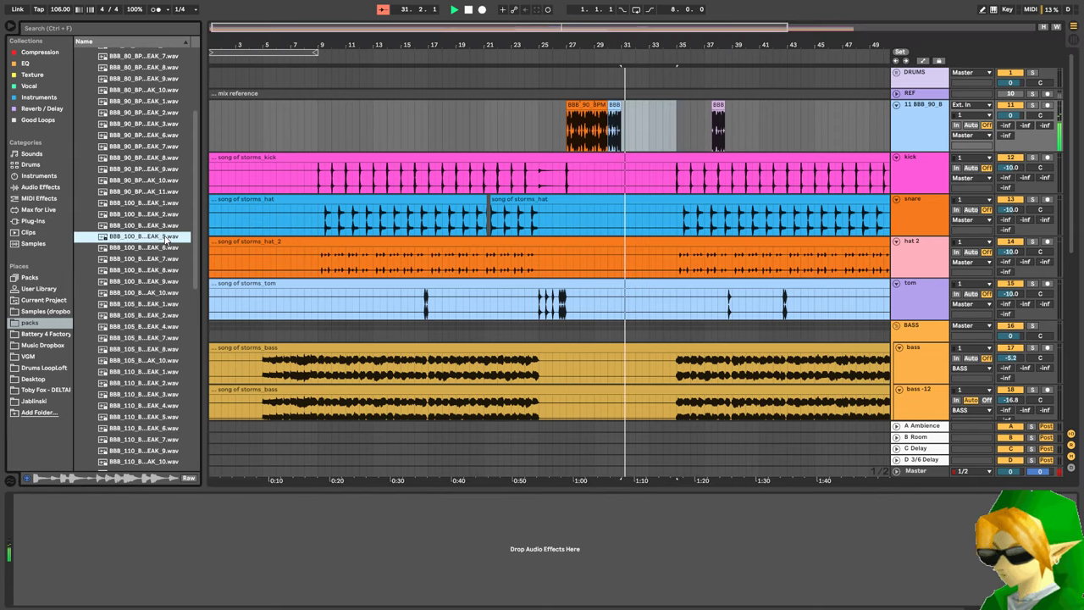
{"action": "left_click", "coordinate": [148, 281]}
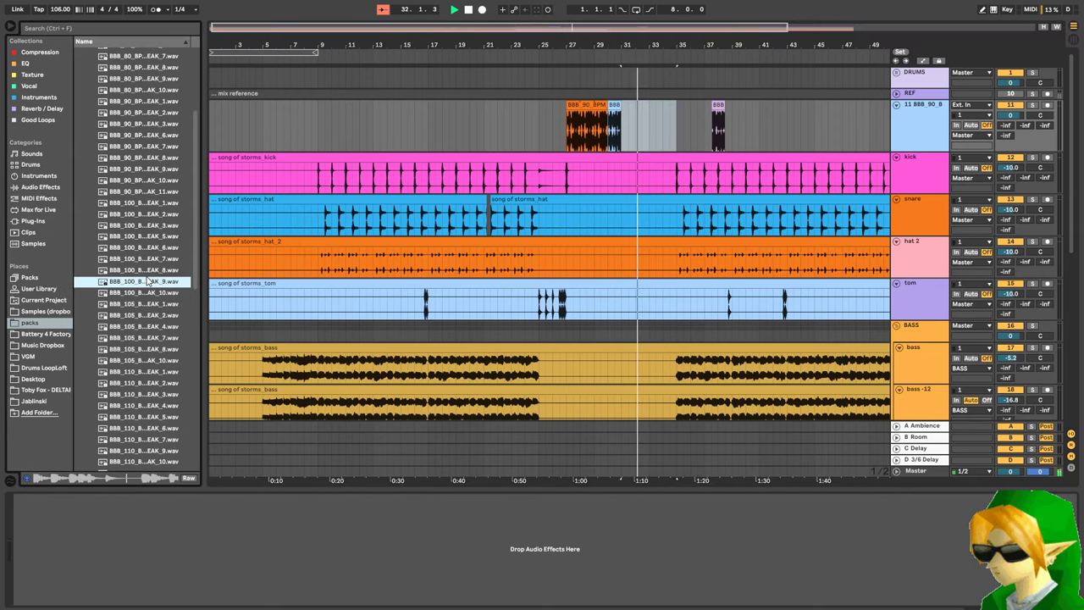
{"action": "left_click", "coordinate": [148, 337]}
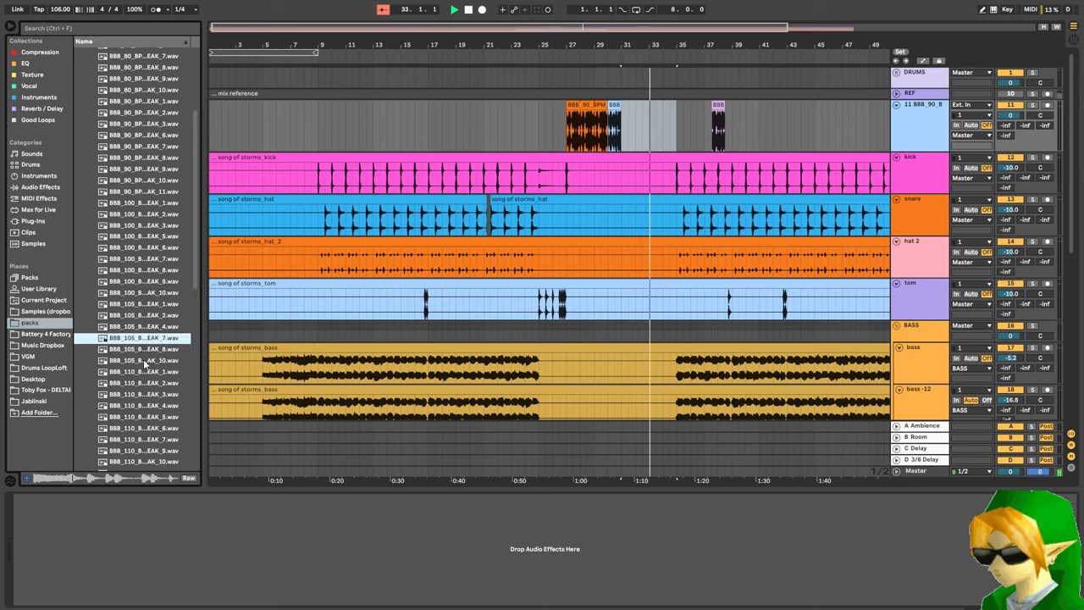
{"action": "key", "text": "Down"}
{"action": "key", "text": "Down"}
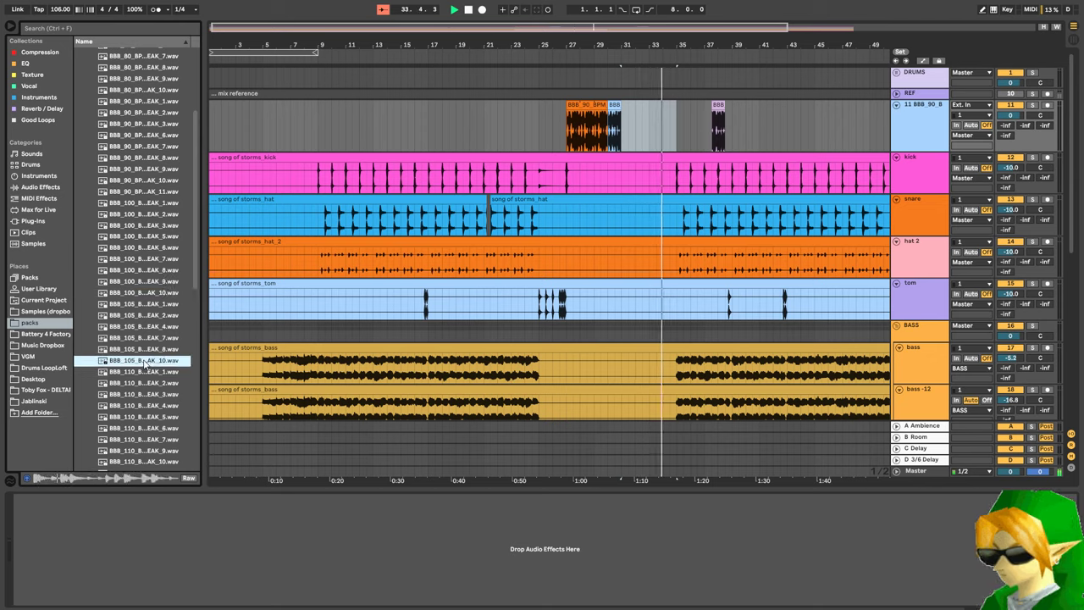
{"action": "key", "text": "Down"}
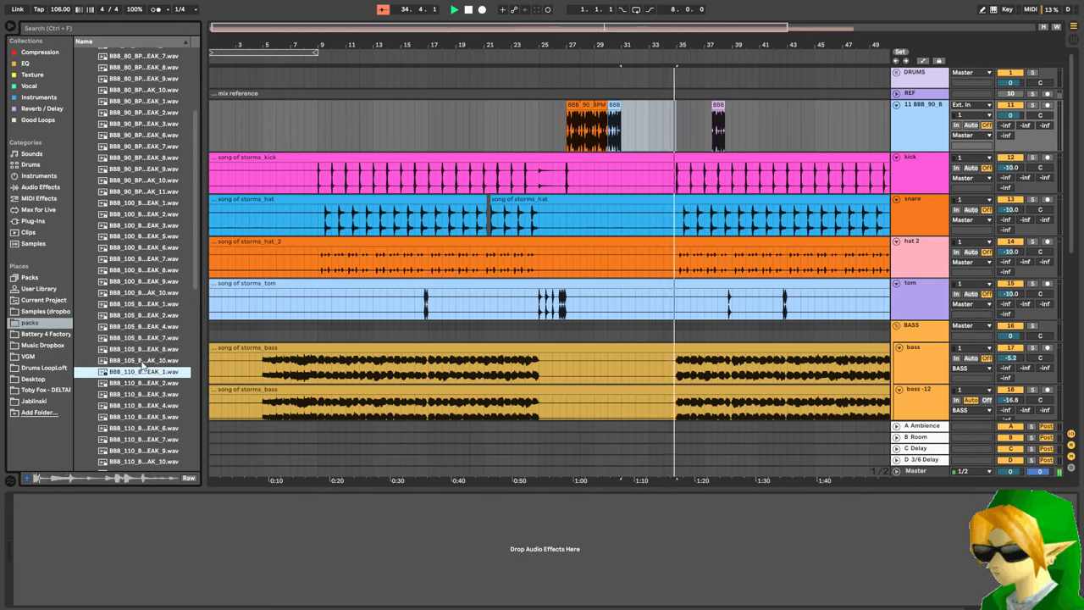
{"action": "left_click", "coordinate": [142, 361]}
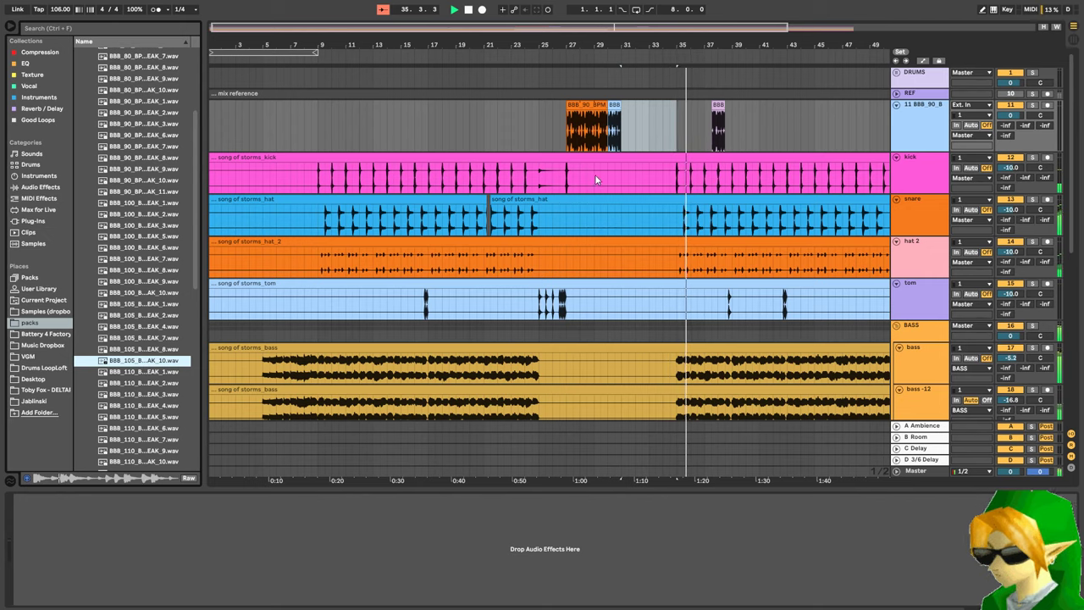
- Arrange the 90 BPM break across bars 27 to 29 with BBB_105 break 10 in bar 30, and replay the transition
{"action": "key", "text": "space"}
{"action": "left_click", "coordinate": [618, 140]}
{"action": "mouse_move", "coordinate": [128, 365]}
{"action": "left_mouse_down"}
{"action": "mouse_move", "coordinate": [488, 199]}
{"action": "mouse_move", "coordinate": [557, 124]}
{"action": "mouse_move", "coordinate": [570, 125]}
{"action": "left_mouse_up"}
{"action": "left_click", "coordinate": [552, 126]}
{"action": "key", "text": "space"}
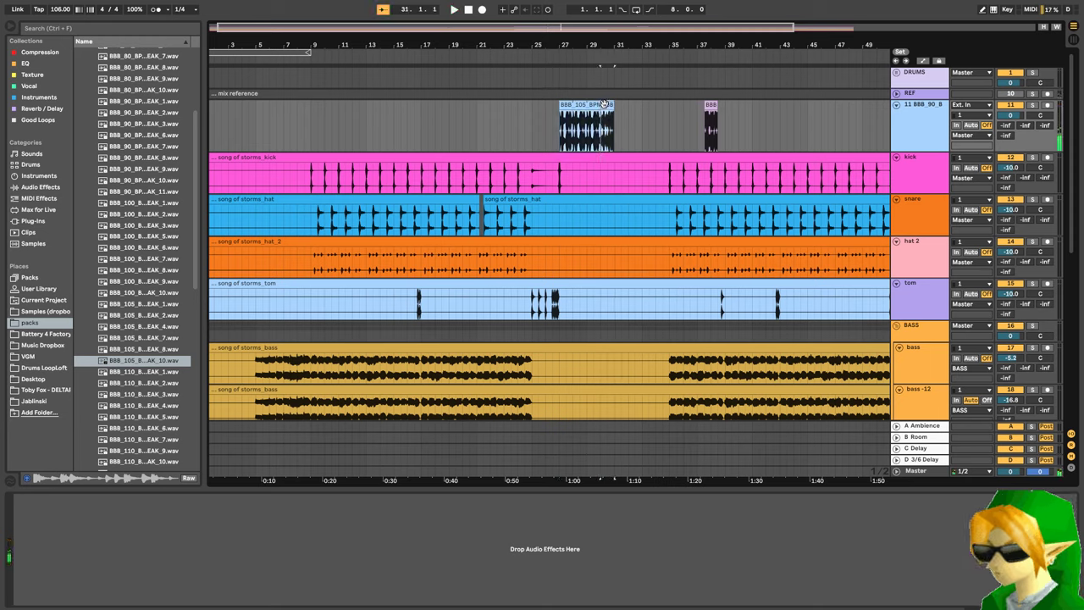
{"action": "mouse_move", "coordinate": [589, 107]}
{"action": "left_mouse_down"}
{"action": "mouse_move", "coordinate": [567, 106]}
{"action": "mouse_move", "coordinate": [677, 152]}
{"action": "left_mouse_up"}
{"action": "key", "text": "space"}
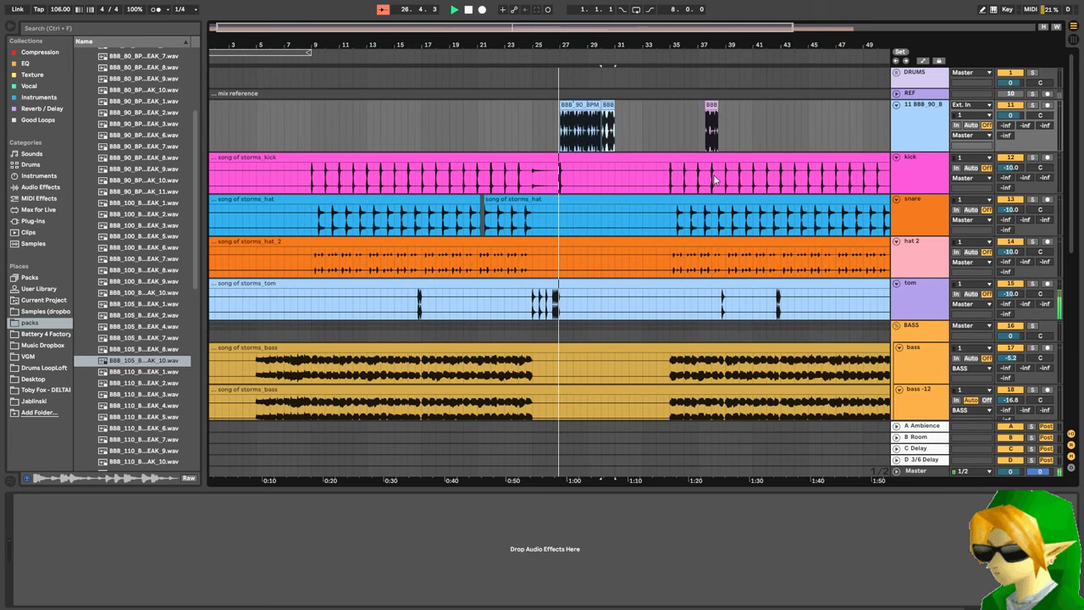
- Find "pro-q" among the plug-ins, add FabFilter Pro-Q 3 to the break track, and select its 90 BPM clips from bar 27
{"action": "left_click", "coordinate": [927, 120]}
{"action": "key", "text": "shift+Tab"}
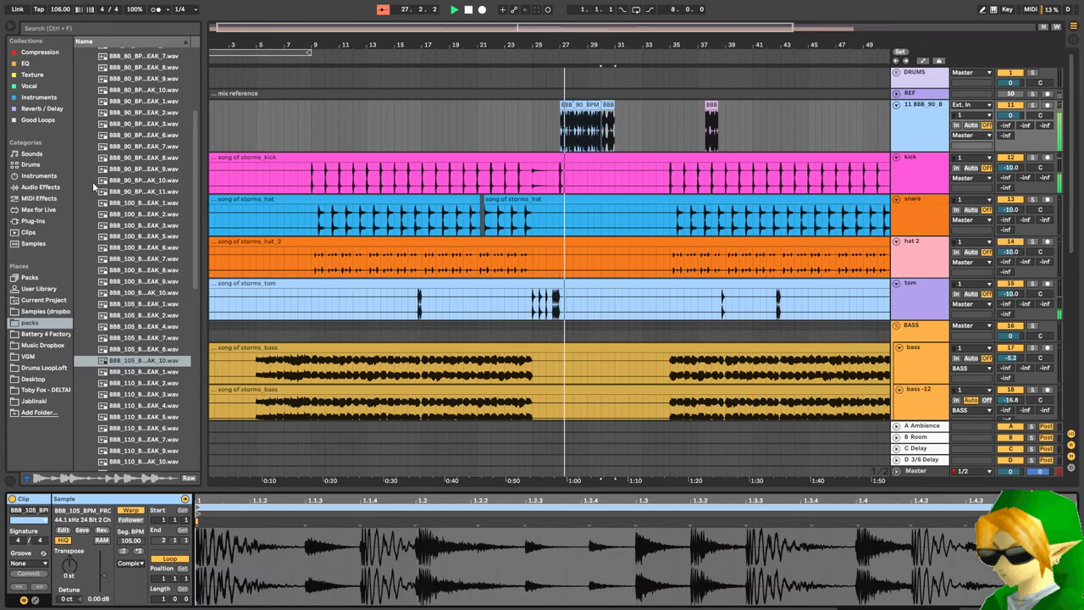
{"action": "left_click", "coordinate": [34, 221]}
{"action": "left_click", "coordinate": [127, 27]}
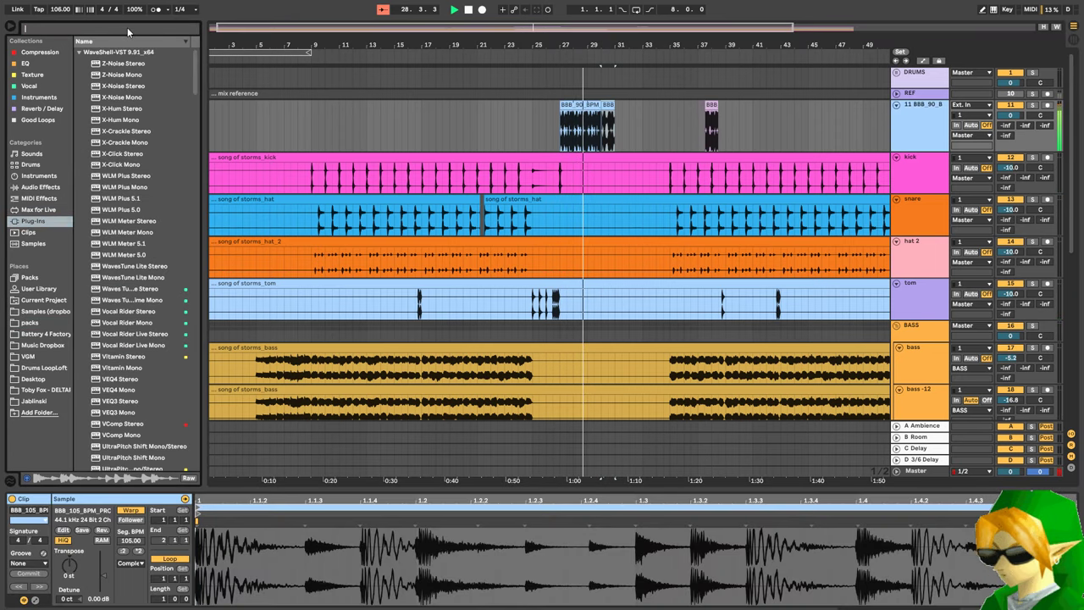
{"action": "type", "text": "pro-q"}
{"action": "double_click", "coordinate": [138, 65]}
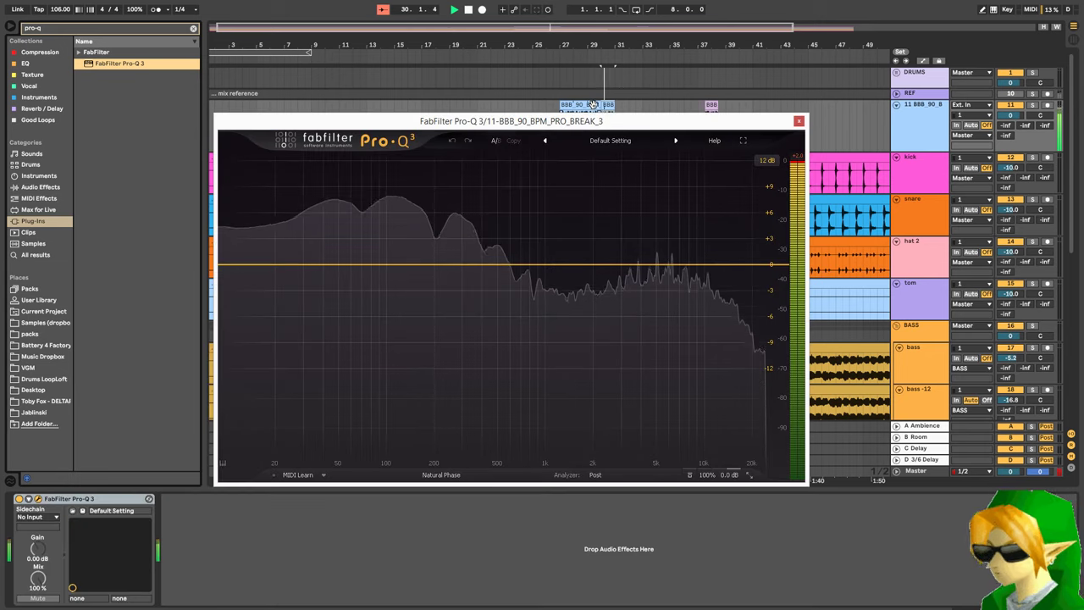
{"action": "left_click", "coordinate": [593, 104], "text": "shift"}
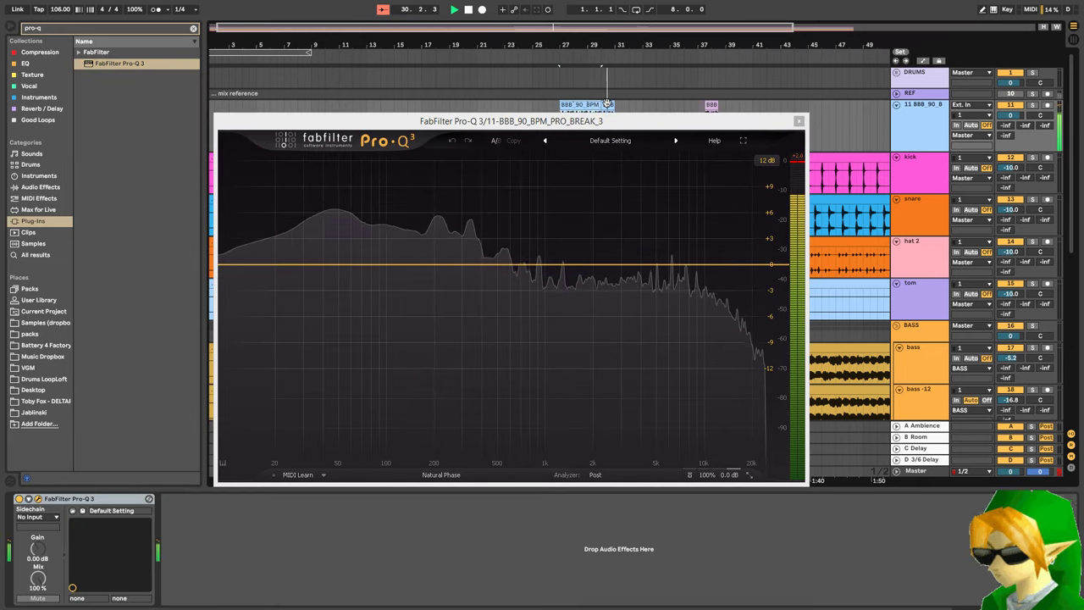
- Duplicate the selected break clips directly after themselves to fill bars 31 to 34, and close the Pro-Q 3 window
{"action": "key", "text": "ctrl+d"}
{"action": "left_click", "coordinate": [799, 121]}
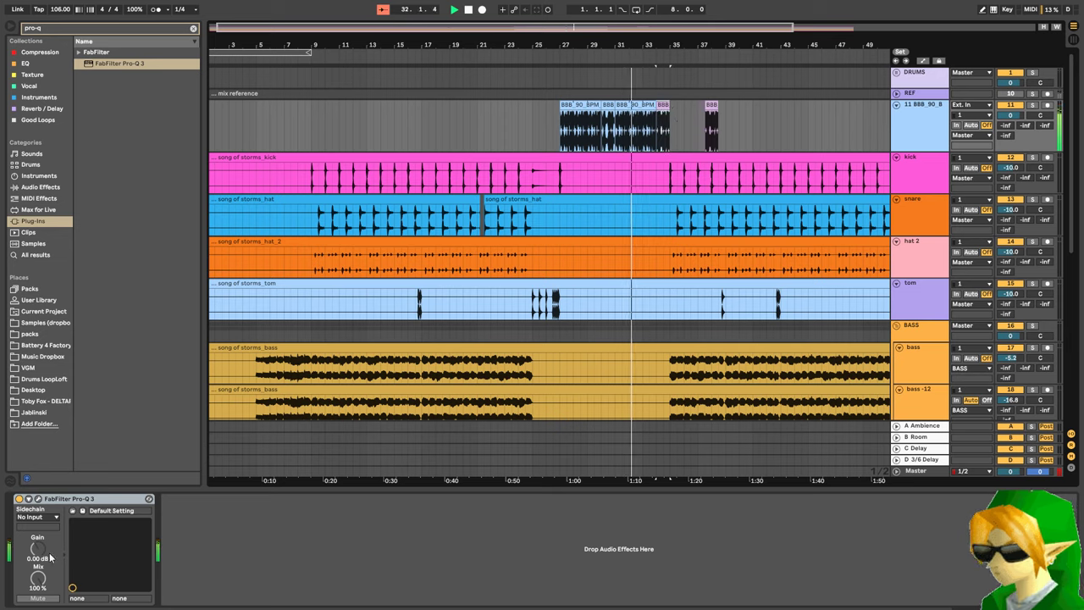
- Find "pro-r" among the plug-ins, add the stereo FabFilter Pro-R to the break track, and load its Bathroom ambience preset
{"action": "left_click", "coordinate": [146, 31]}
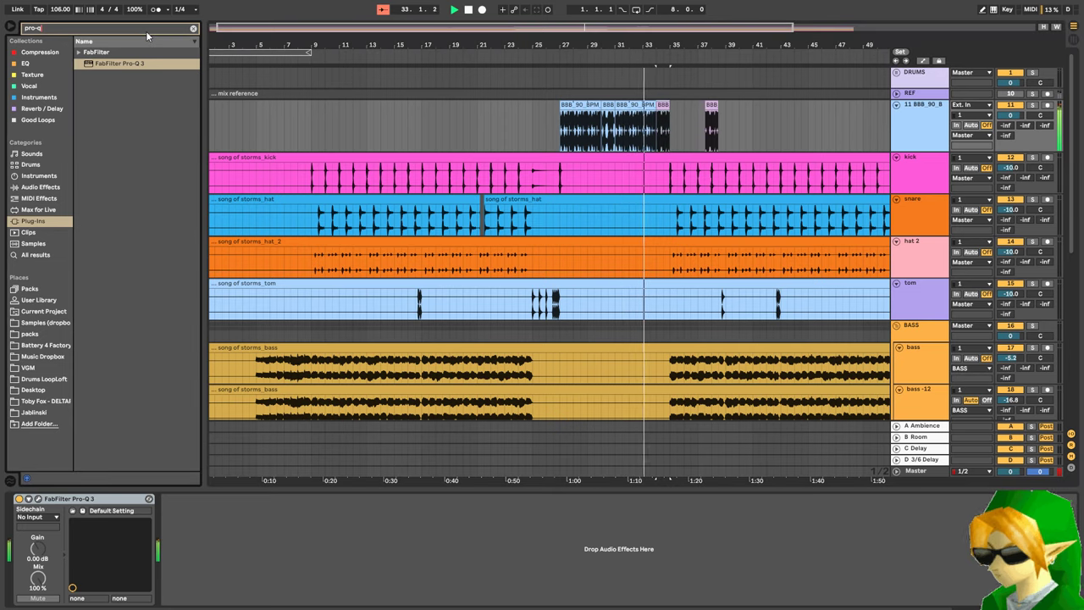
{"action": "key", "text": "BackSpace"}
{"action": "type", "text": "r"}
{"action": "left_click", "coordinate": [116, 75]}
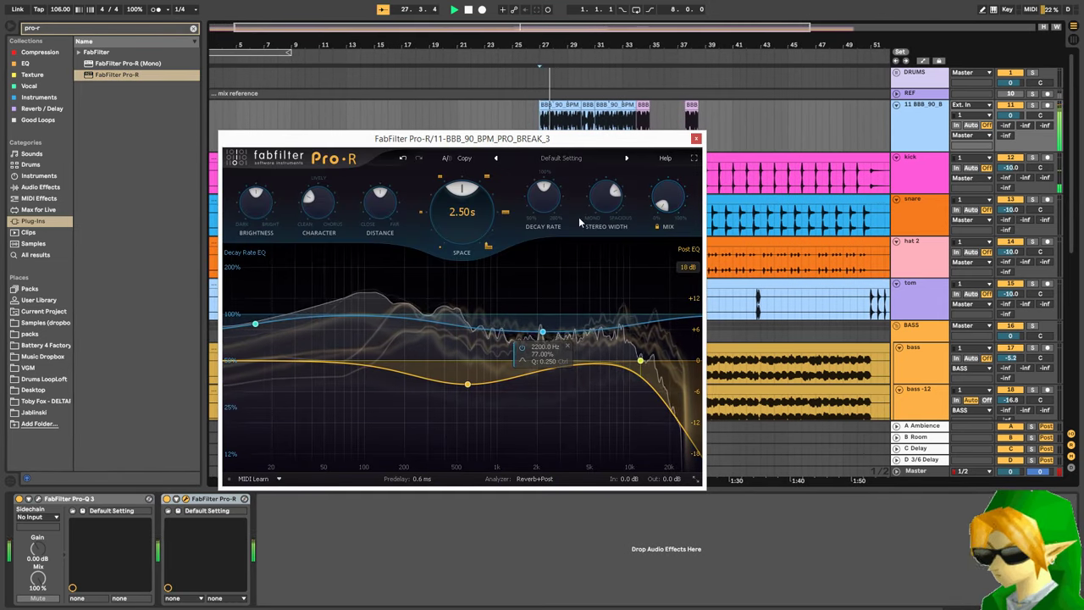
{"action": "left_click", "coordinate": [580, 159]}
{"action": "mouse_move", "coordinate": [572, 171]}
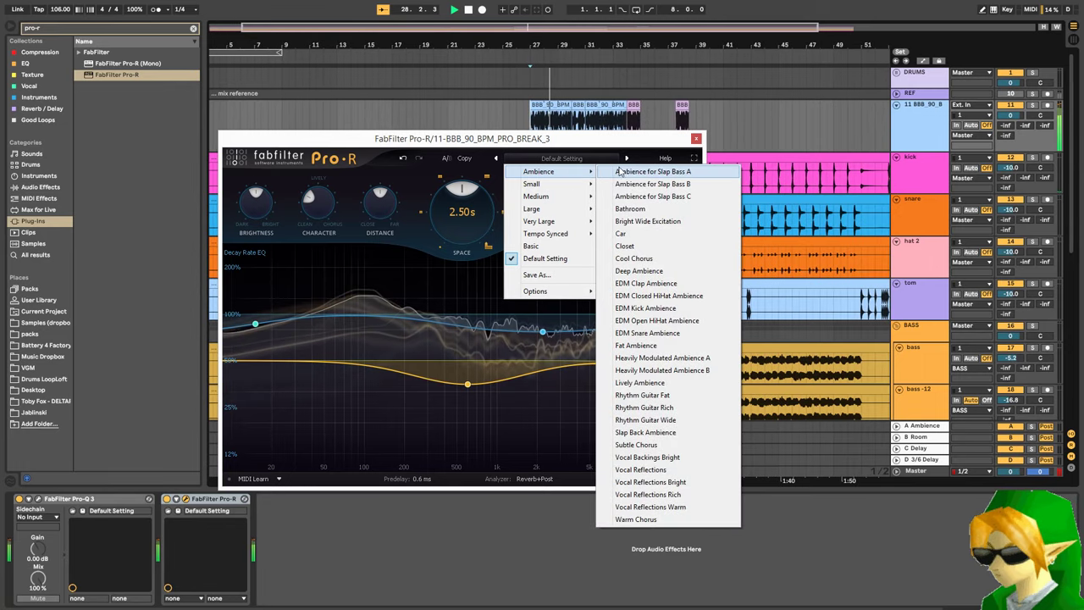
{"action": "left_click", "coordinate": [677, 211]}
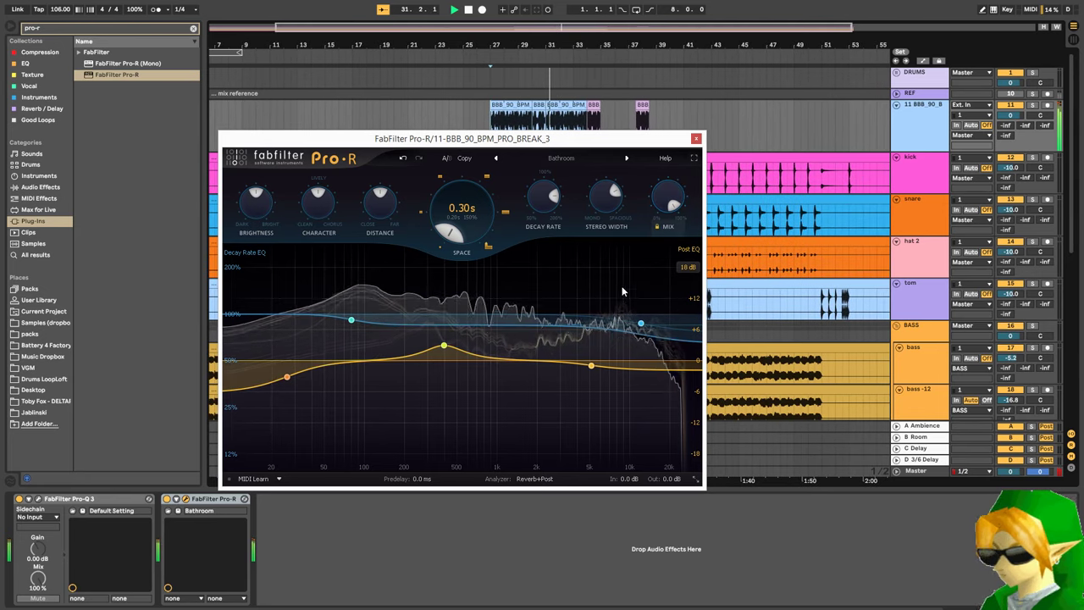
- Add a high-cut band to the reverb's Post EQ and lower its cutoff to about 8 kHz
{"action": "left_click", "coordinate": [652, 373]}
{"action": "left_click", "coordinate": [691, 368]}
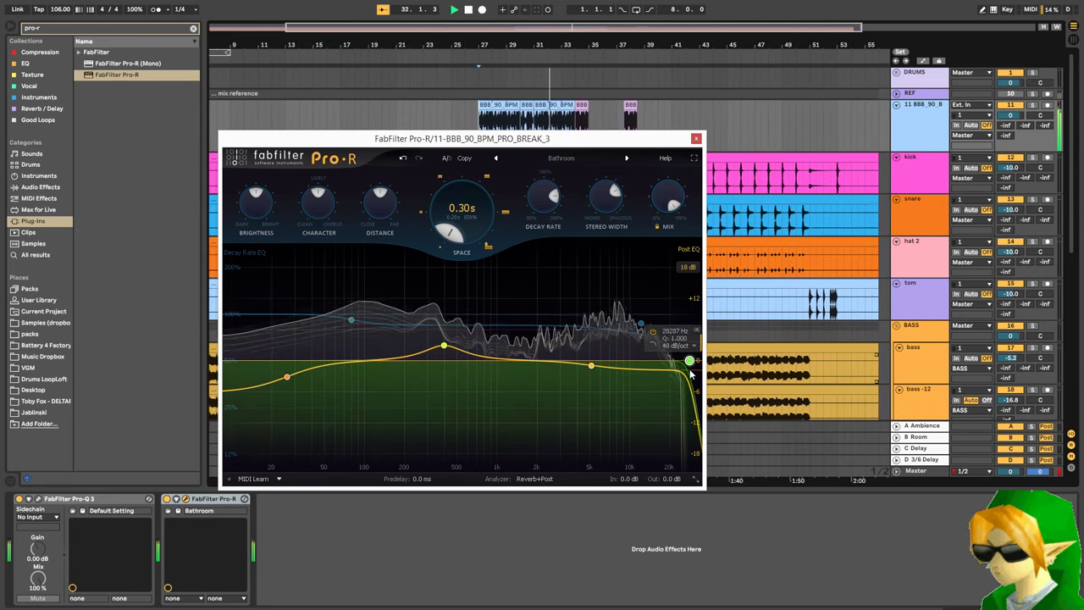
{"action": "left_click_drag", "start_coordinate": [690, 363], "coordinate": [614, 370]}
{"action": "scroll", "coordinate": [615, 374], "scroll_direction": "down", "scroll_amount": 1}
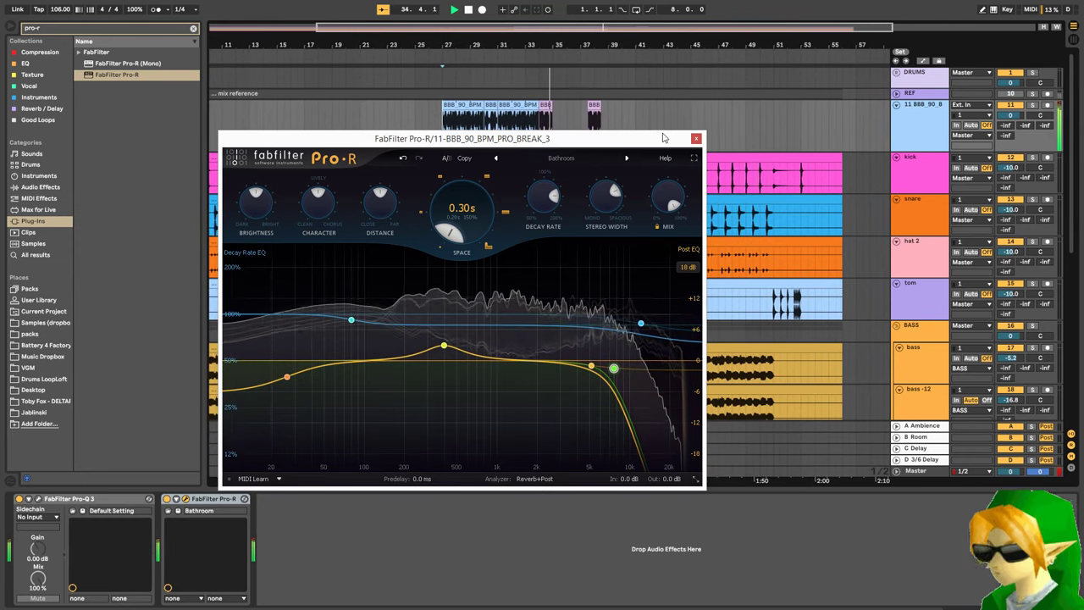
- Copy the pink BBB_100_BPM break clip to bar 30 of the break track and delete the leftover clip near bar 37
{"action": "left_click", "coordinate": [695, 139]}
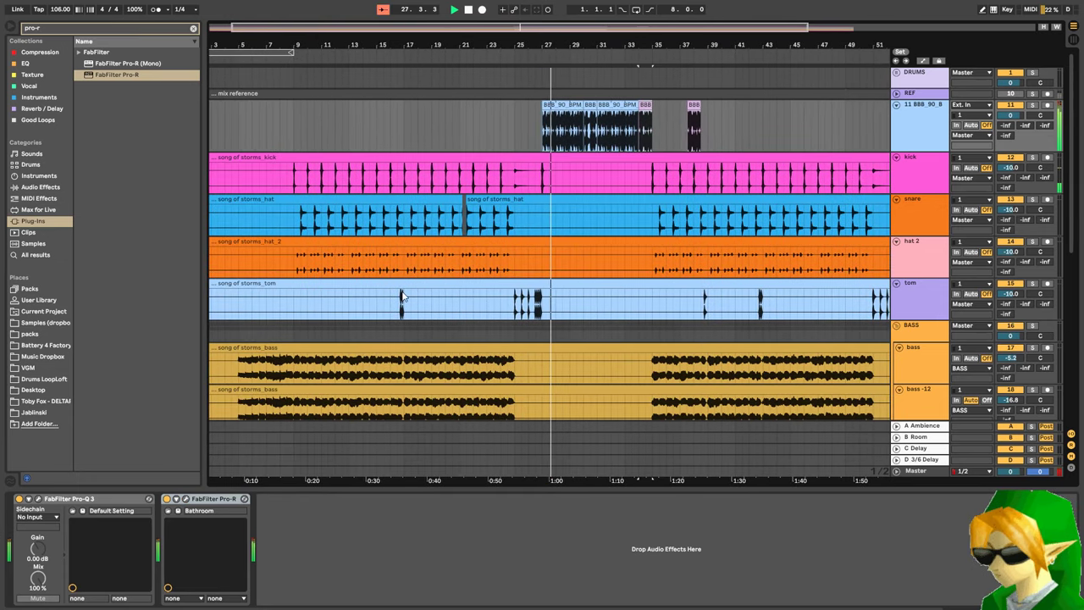
{"action": "key", "text": "shift+Tab"}
{"action": "scroll", "coordinate": [105, 576], "scroll_direction": "down", "scroll_amount": 3}
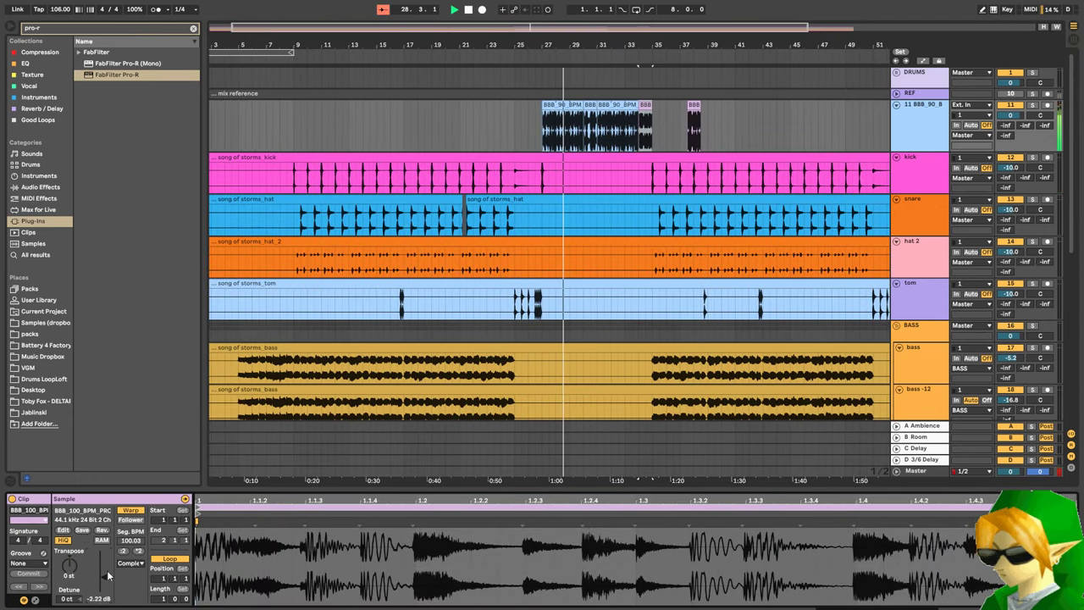
{"action": "left_click_drag", "start_coordinate": [644, 106], "coordinate": [589, 105]}
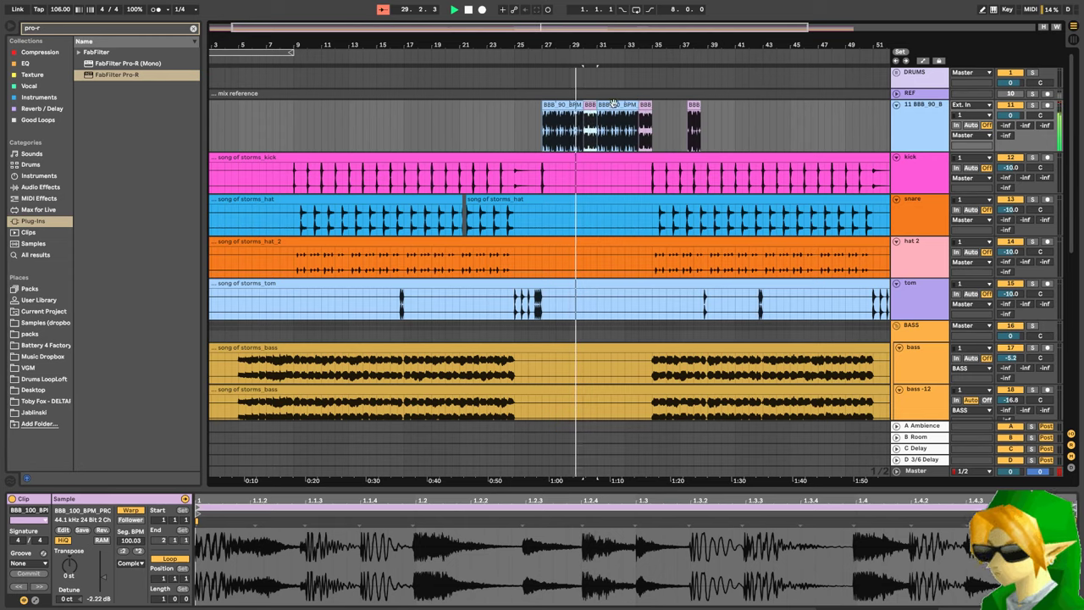
{"action": "left_click_drag", "start_coordinate": [686, 120], "coordinate": [756, 116]}
{"action": "key", "text": "Delete"}
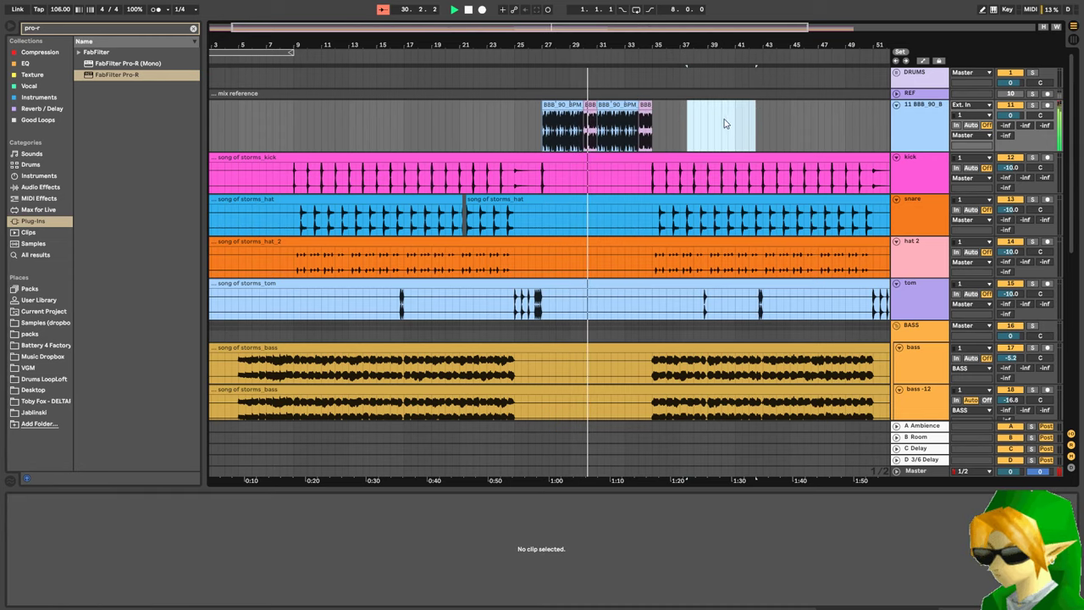
- Add a 30 dB/oct low cut at about 270 Hz to the break track's Pro-Q 3 equalizer
{"action": "left_click", "coordinate": [921, 125]}
{"action": "left_click", "coordinate": [37, 500]}
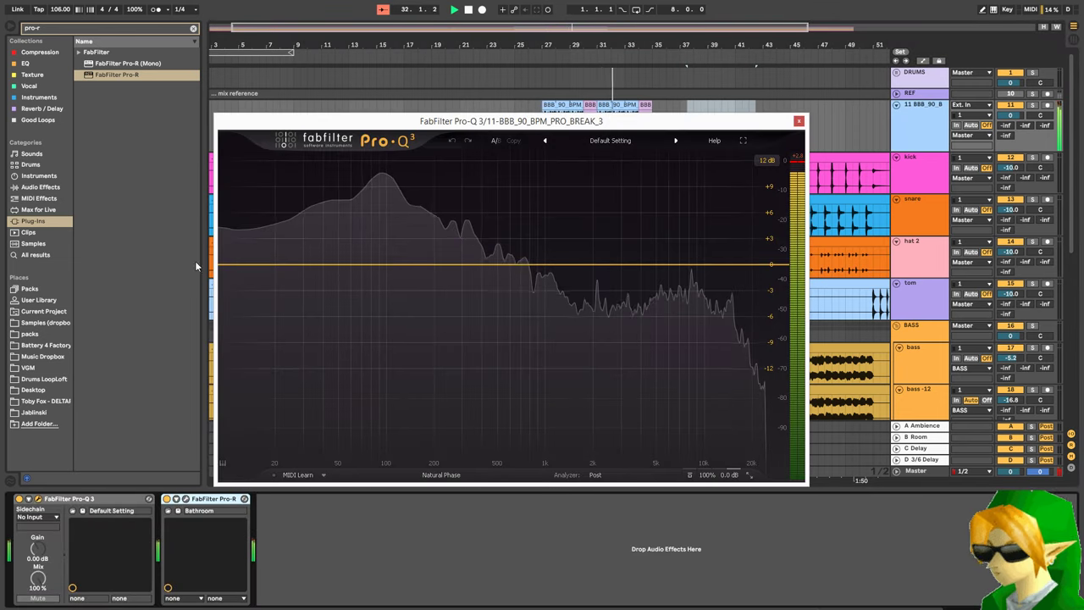
{"action": "left_click", "coordinate": [231, 261]}
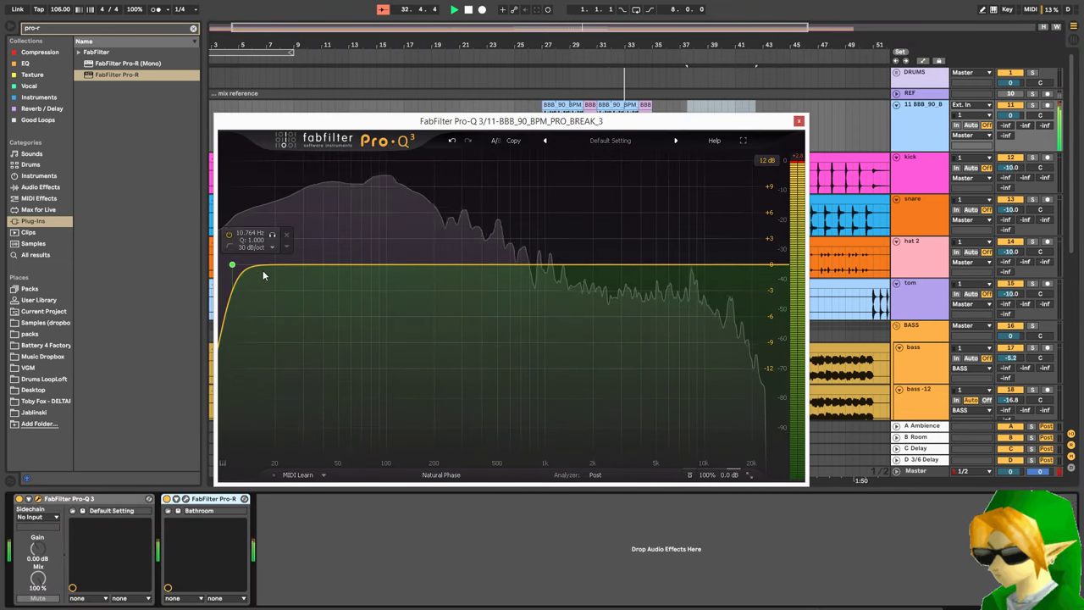
{"action": "left_click_drag", "start_coordinate": [231, 264], "coordinate": [460, 263]}
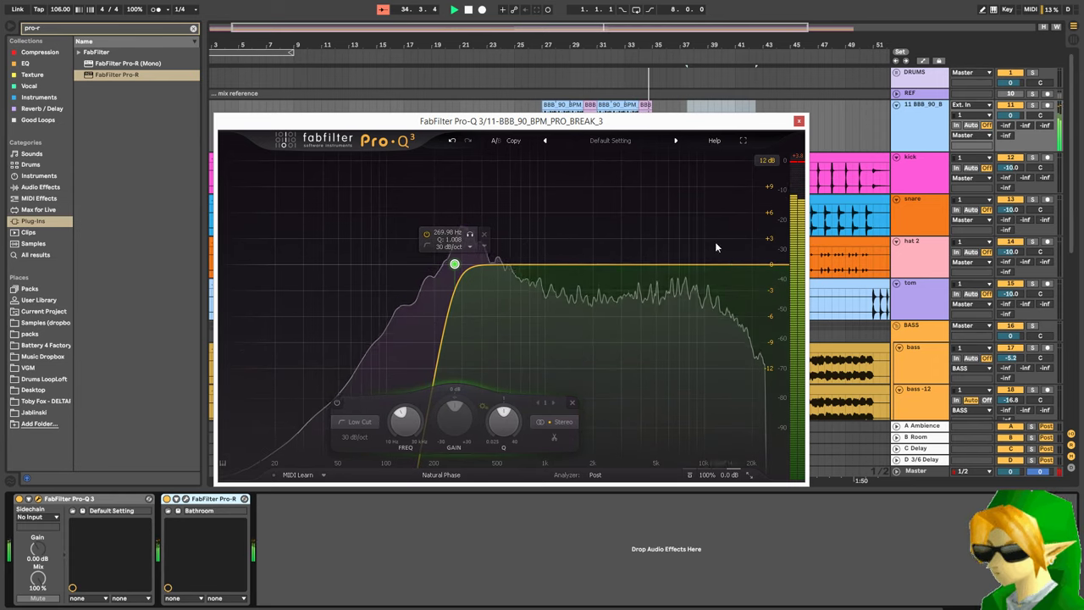
- Replay the break section and add a 24 dB/oct high cut at about 5.8 kHz to the equalizer
{"action": "left_click", "coordinate": [399, 61]}
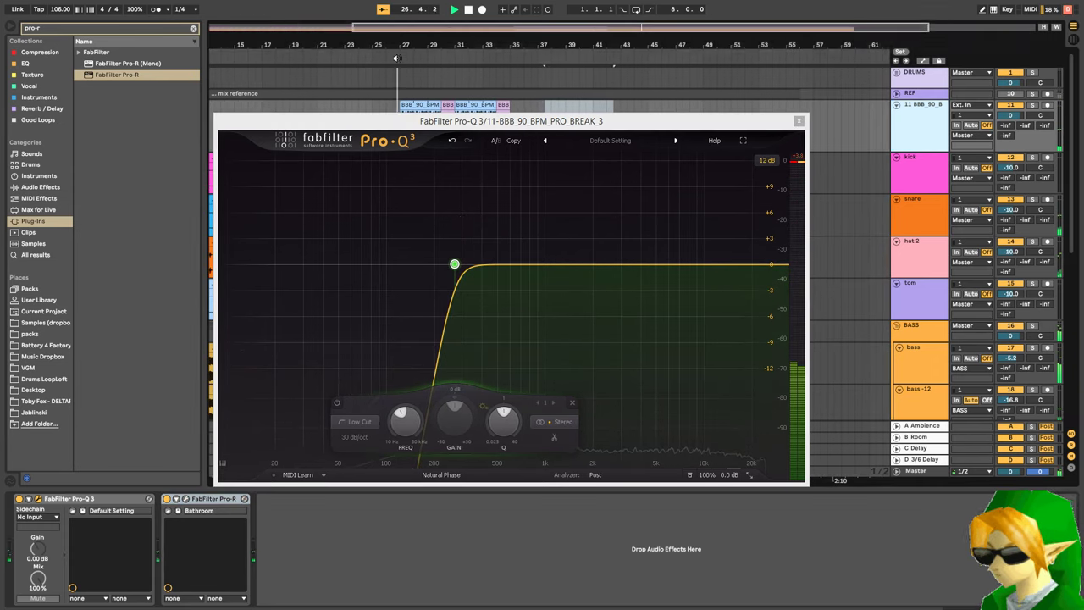
{"action": "double_click", "coordinate": [766, 259]}
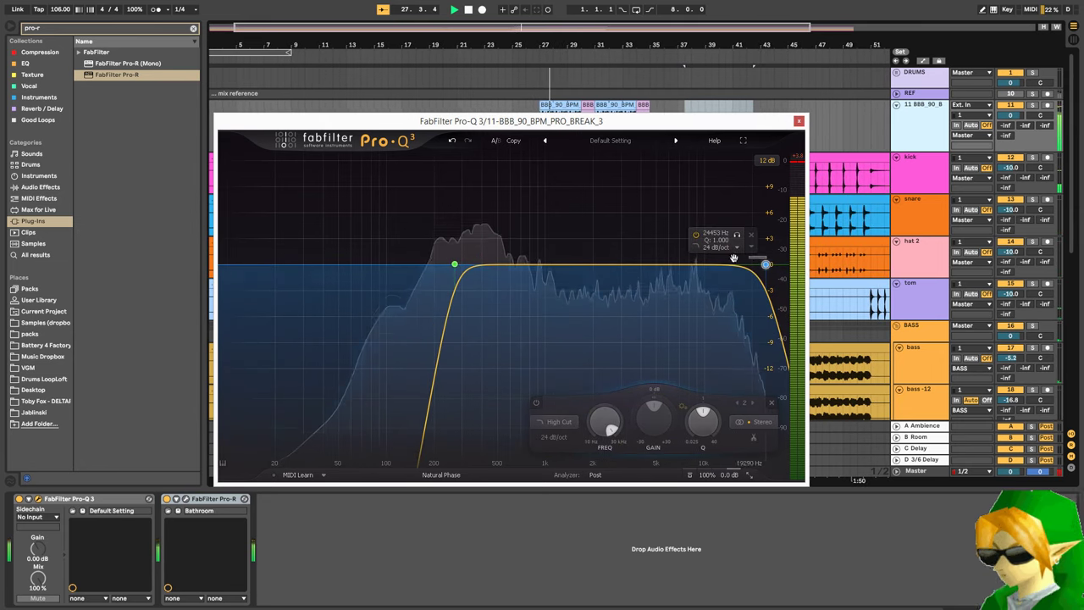
{"action": "left_click_drag", "start_coordinate": [766, 264], "coordinate": [669, 264]}
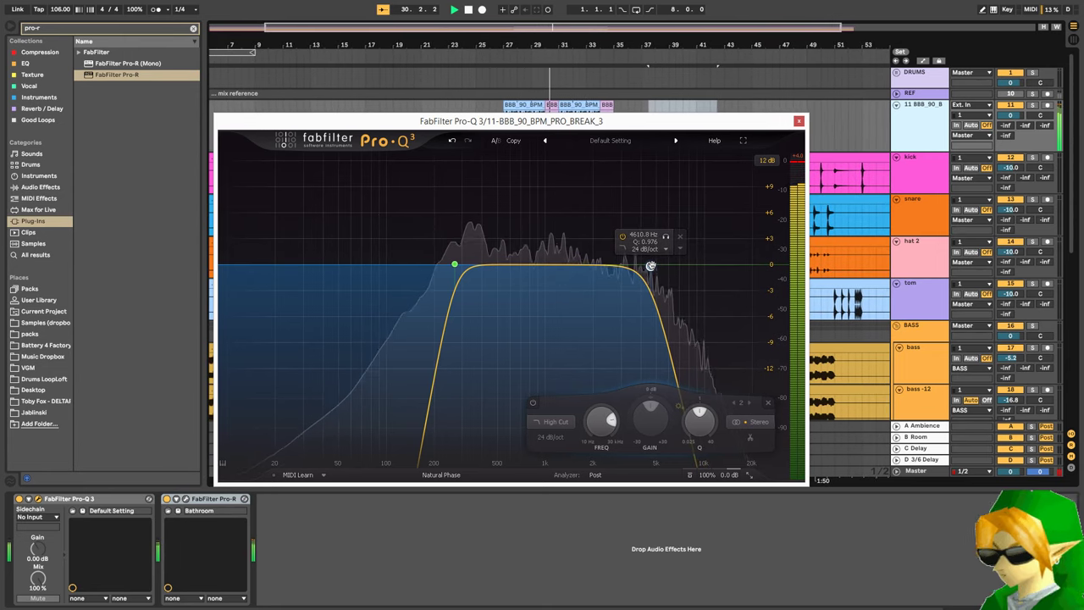
{"action": "left_click_drag", "start_coordinate": [650, 266], "coordinate": [658, 266]}
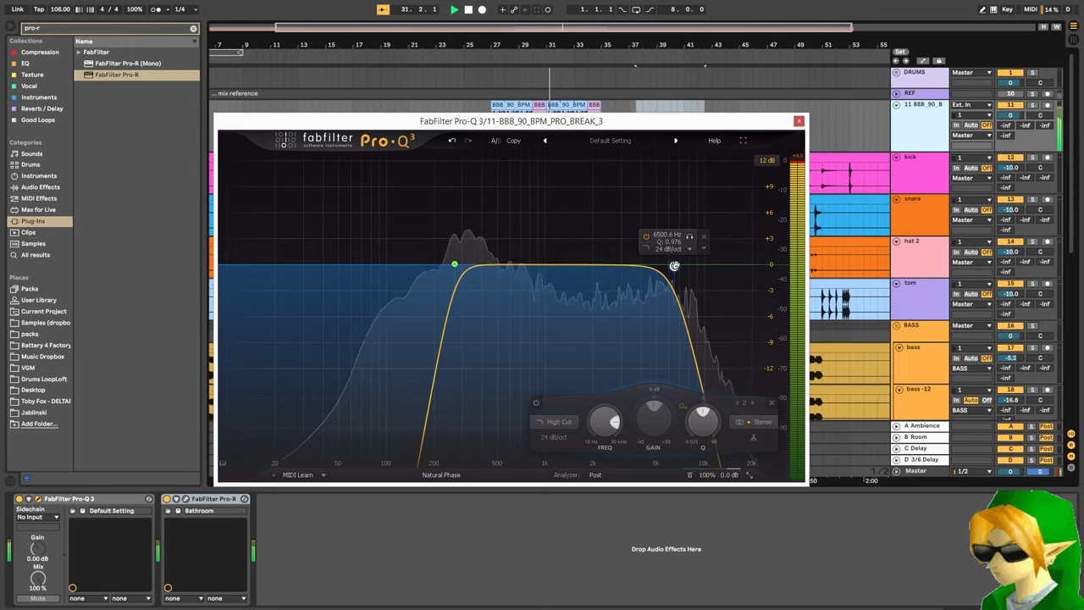
- Add a dynamic bell cut at about 4.2 kHz with a 36 dB/oct slope and close the equalizer
{"action": "left_click", "coordinate": [574, 265]}
{"action": "mouse_move", "coordinate": [574, 265]}
{"action": "left_mouse_down"}
{"action": "mouse_move", "coordinate": [653, 278]}
{"action": "mouse_move", "coordinate": [644, 280]}
{"action": "left_mouse_up"}
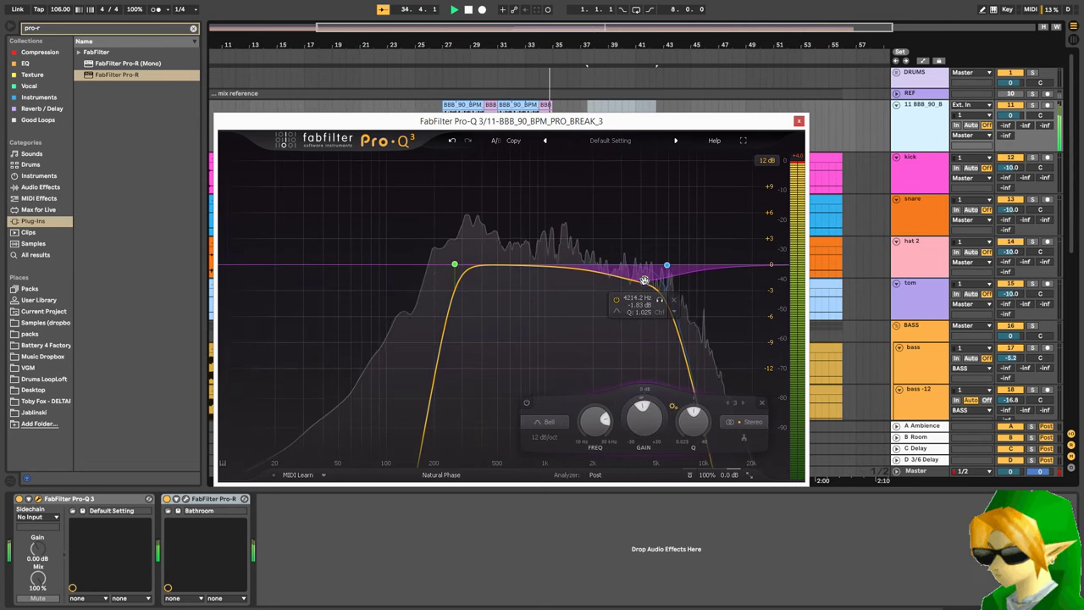
{"action": "left_click", "coordinate": [545, 437]}
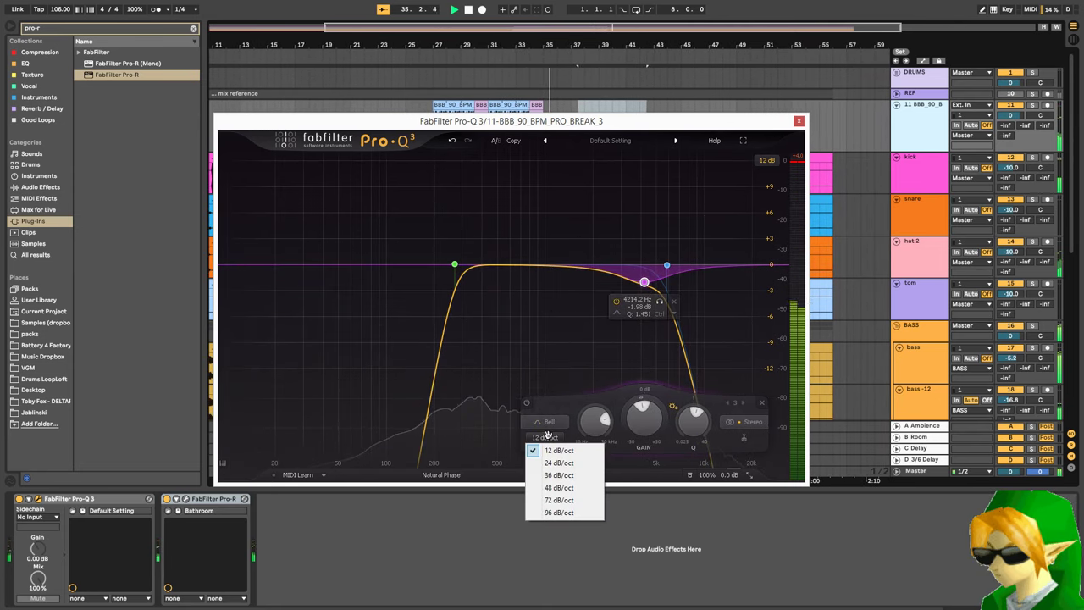
{"action": "left_click", "coordinate": [559, 475]}
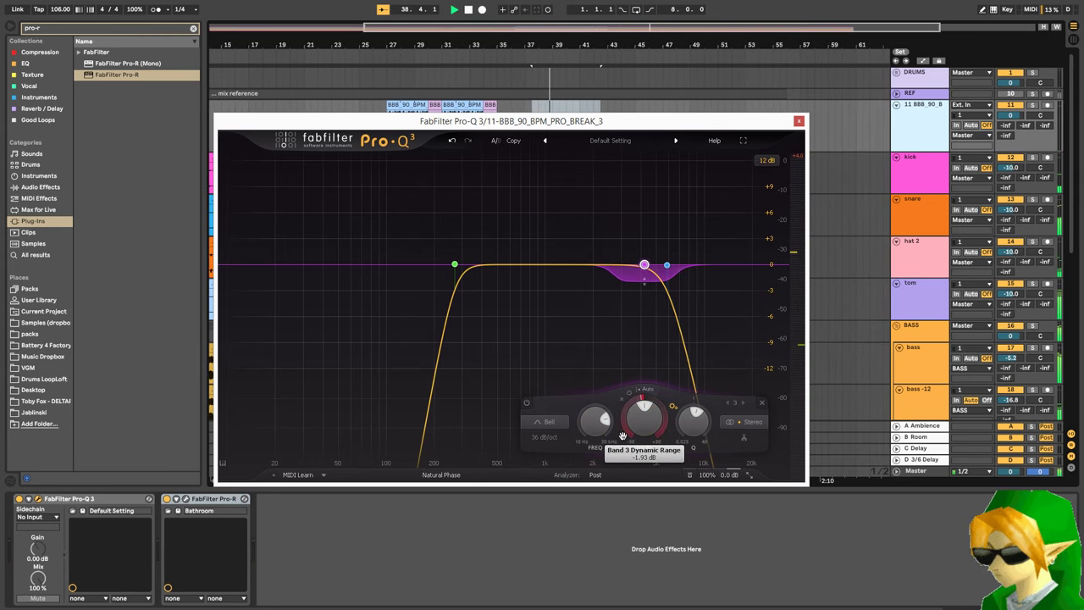
{"action": "left_click", "coordinate": [442, 49]}
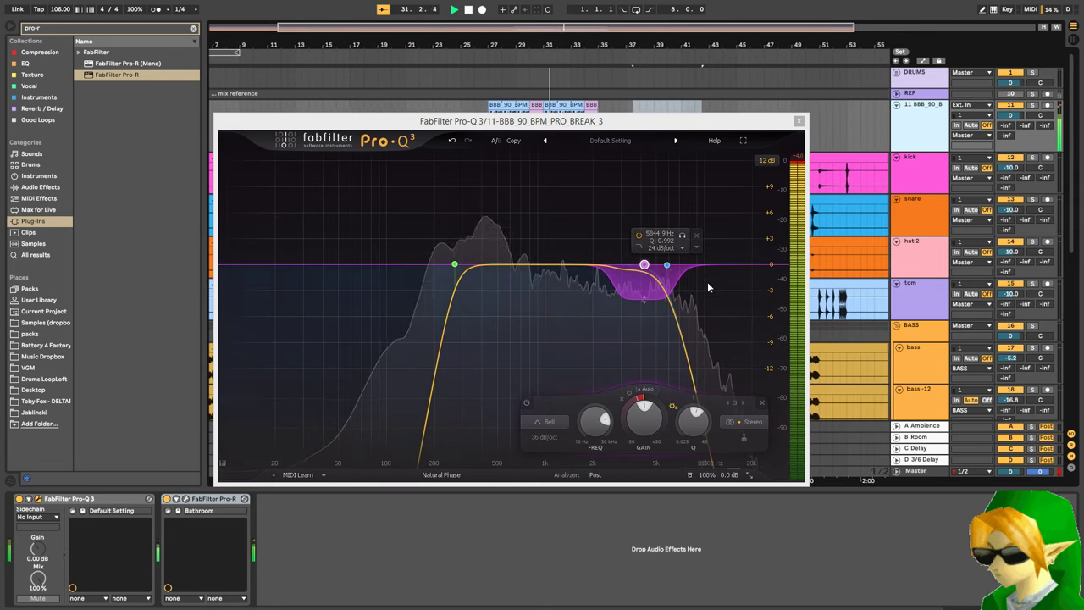
{"action": "left_click", "coordinate": [799, 122]}
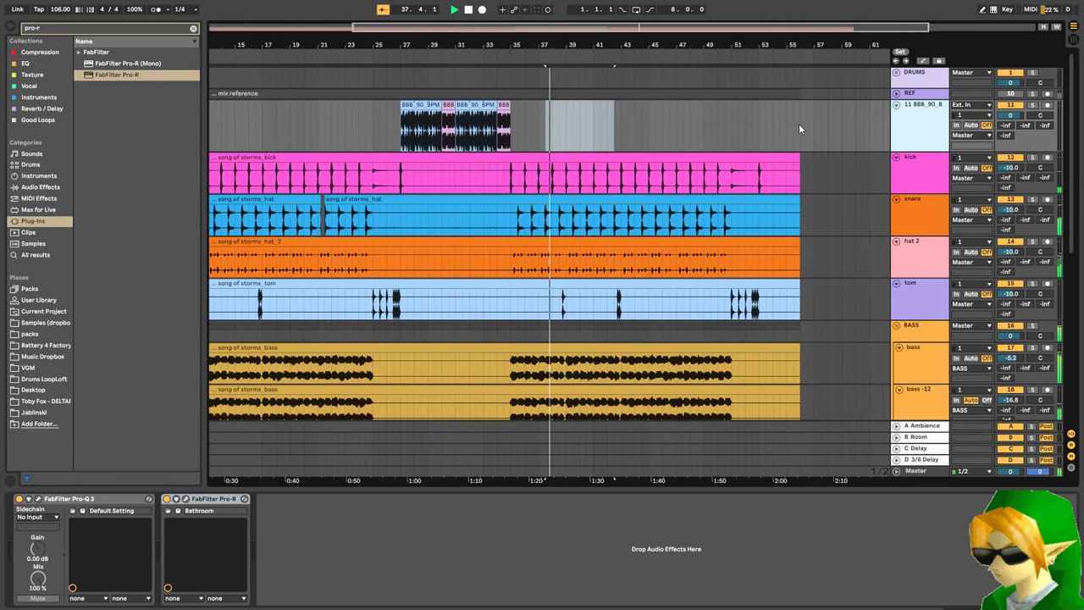
- Play the arrangement from just before the break clips and check the volume levels of the other tracks
{"action": "left_click", "coordinate": [388, 146]}
{"action": "key", "text": "space"}
{"action": "key", "text": "space"}
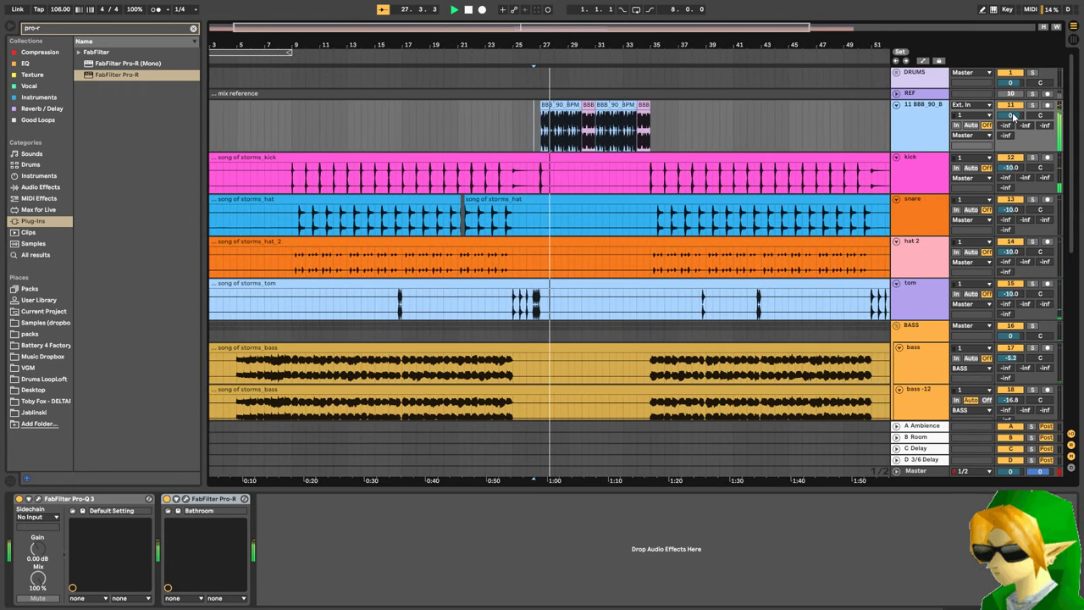
{"action": "scroll", "coordinate": [967, 377], "scroll_direction": "down", "scroll_amount": 10}
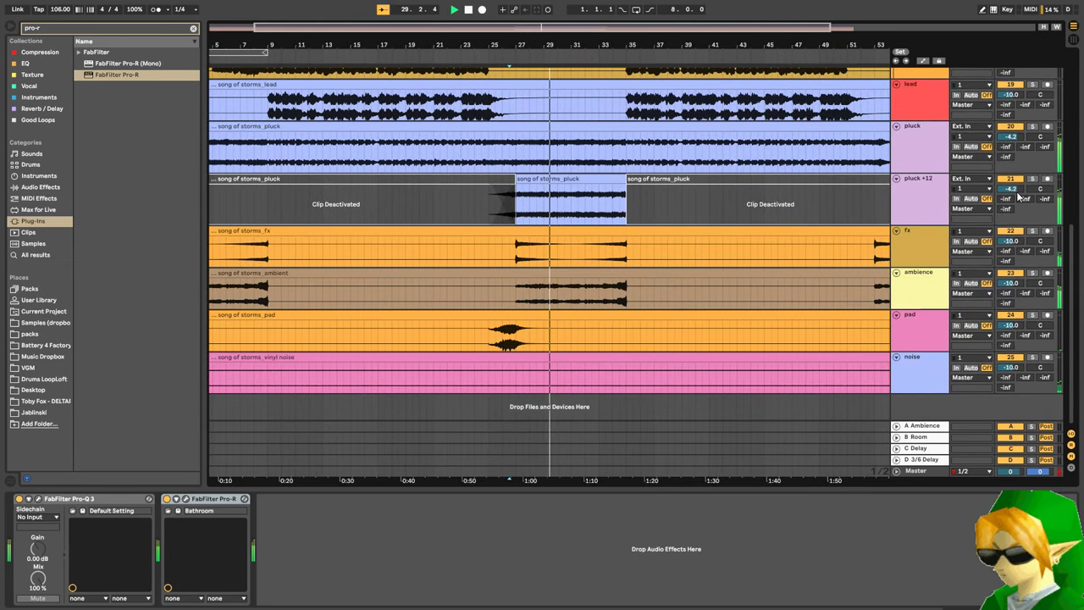
{"action": "scroll", "coordinate": [952, 170], "scroll_direction": "up", "scroll_amount": 10}
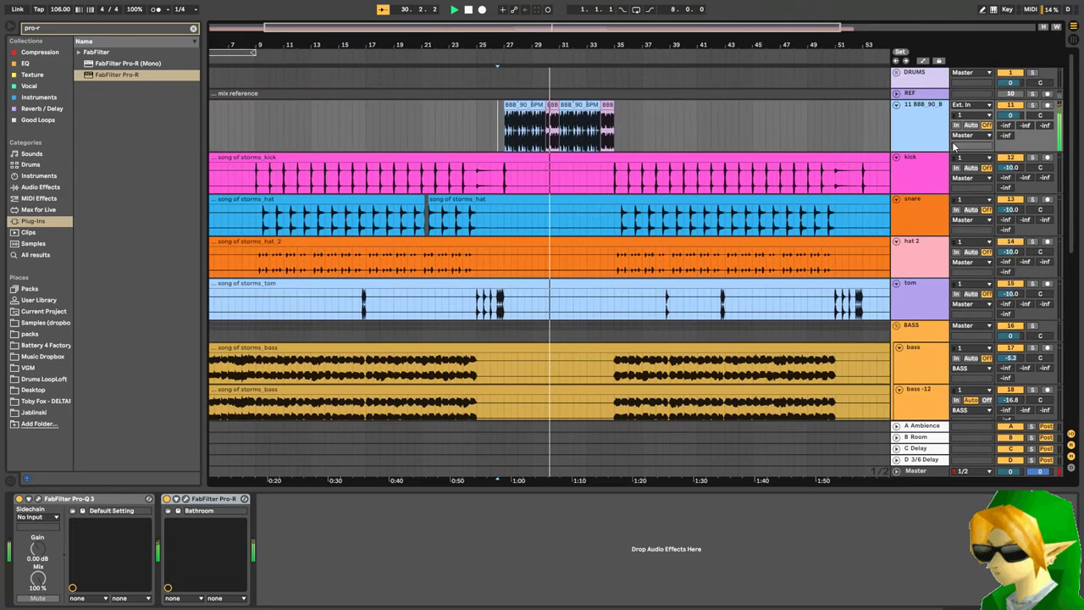
- Add the Kickstart-64bit plug-in after Pro-R on the break track, with its second ducking curve at a 1/8 rate
{"action": "left_click", "coordinate": [58, 31]}
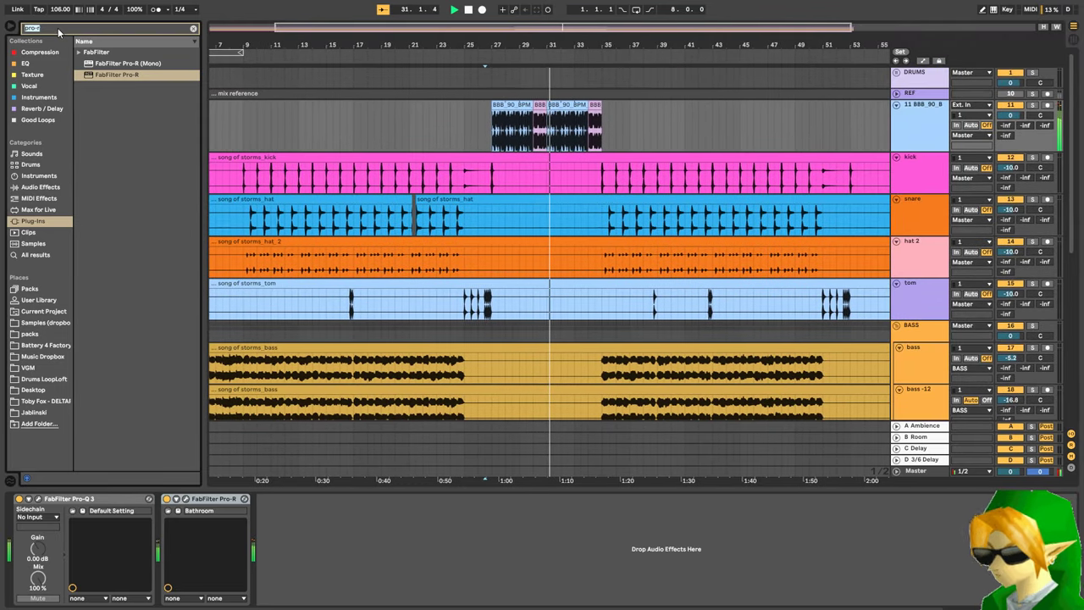
{"action": "type", "text": "kick"}
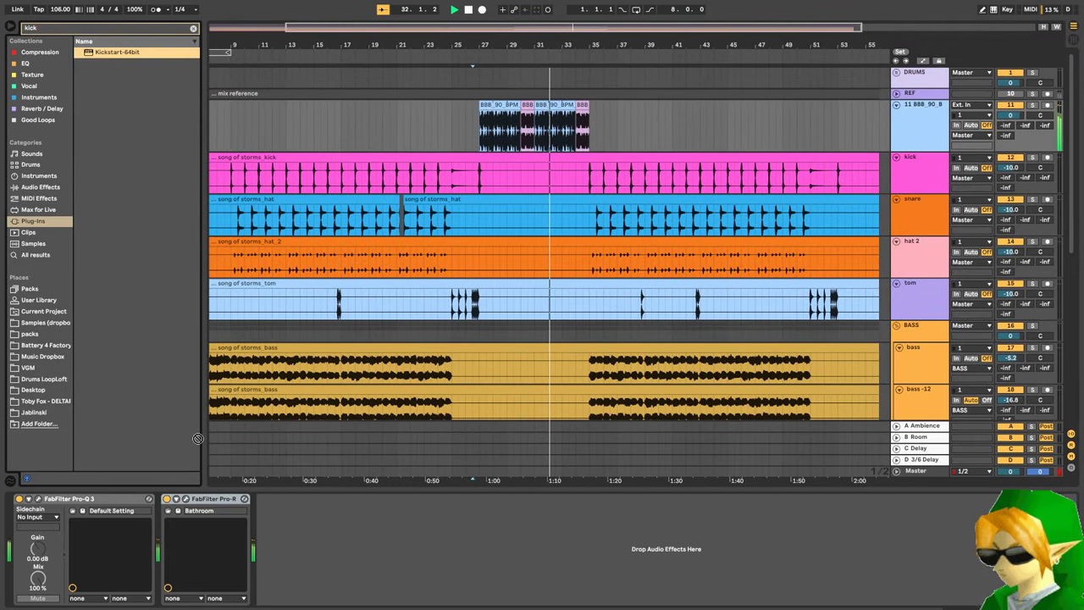
{"action": "left_click_drag", "start_coordinate": [197, 439], "coordinate": [331, 530]}
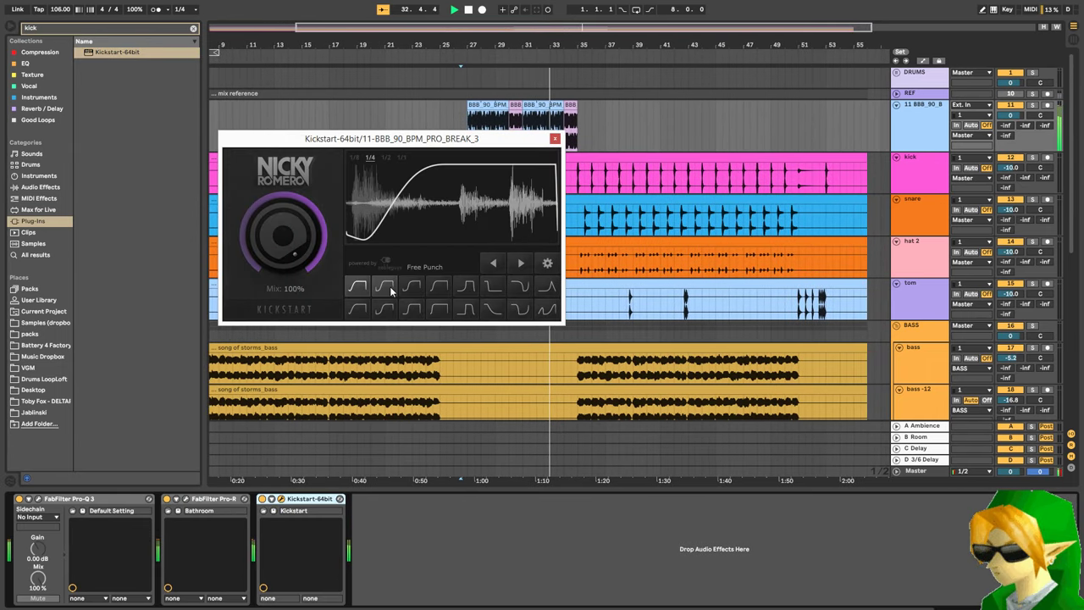
{"action": "left_click", "coordinate": [390, 289]}
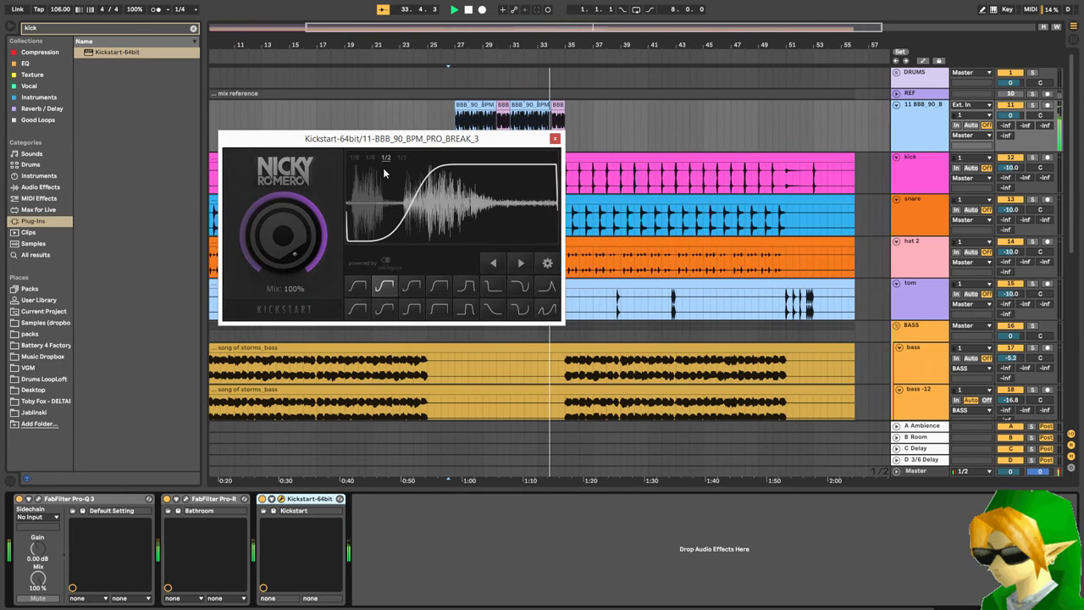
{"action": "left_click", "coordinate": [356, 158]}
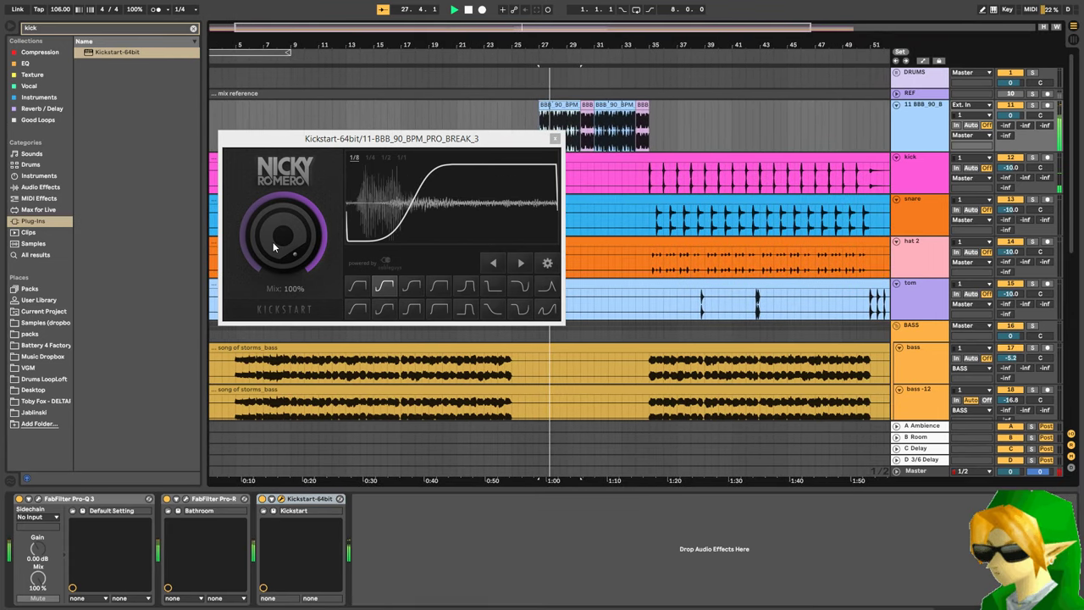
- Shift Kickstart's second ducking curve to the right in four increments so the volume dip falls late in the cycle
{"action": "left_click", "coordinate": [273, 243]}
{"action": "left_click_drag", "start_coordinate": [273, 242], "coordinate": [395, 240]}
{"action": "left_click", "coordinate": [522, 264]}
{"action": "left_click", "coordinate": [522, 264]}
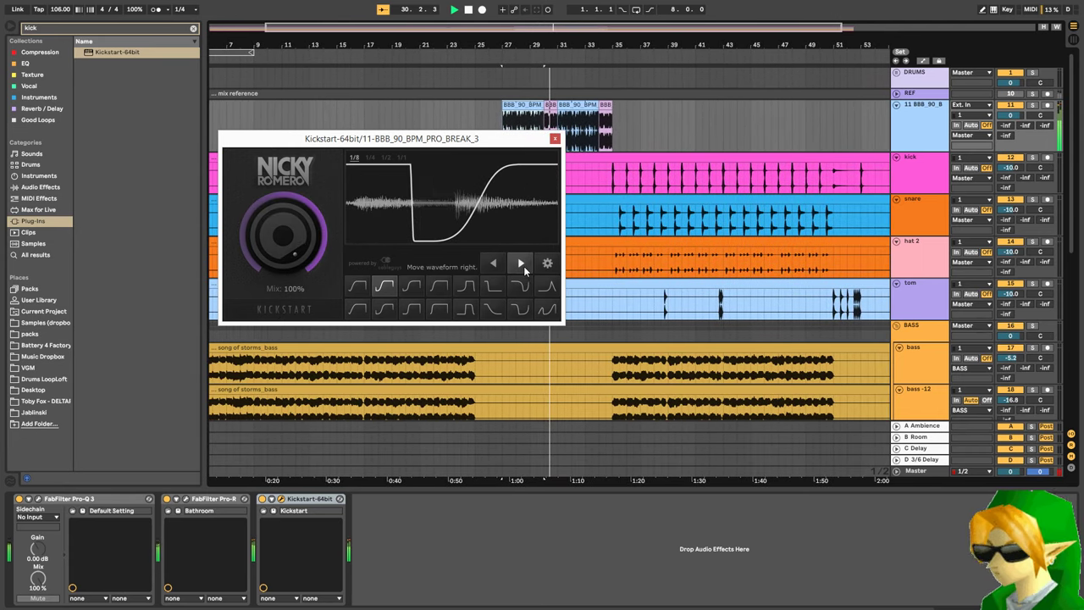
{"action": "left_click", "coordinate": [522, 264]}
{"action": "left_click", "coordinate": [522, 264]}
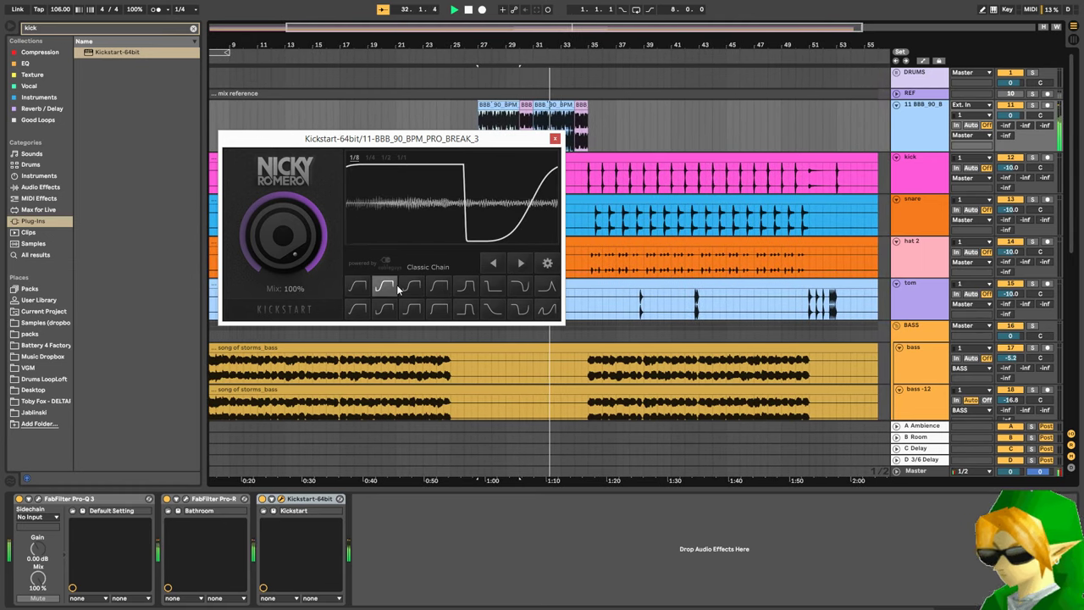
- Try the Subbass Chain ducking curve and shift it repeatedly to the right until its dip fills the second half of the cycle
{"action": "left_click", "coordinate": [467, 285]}
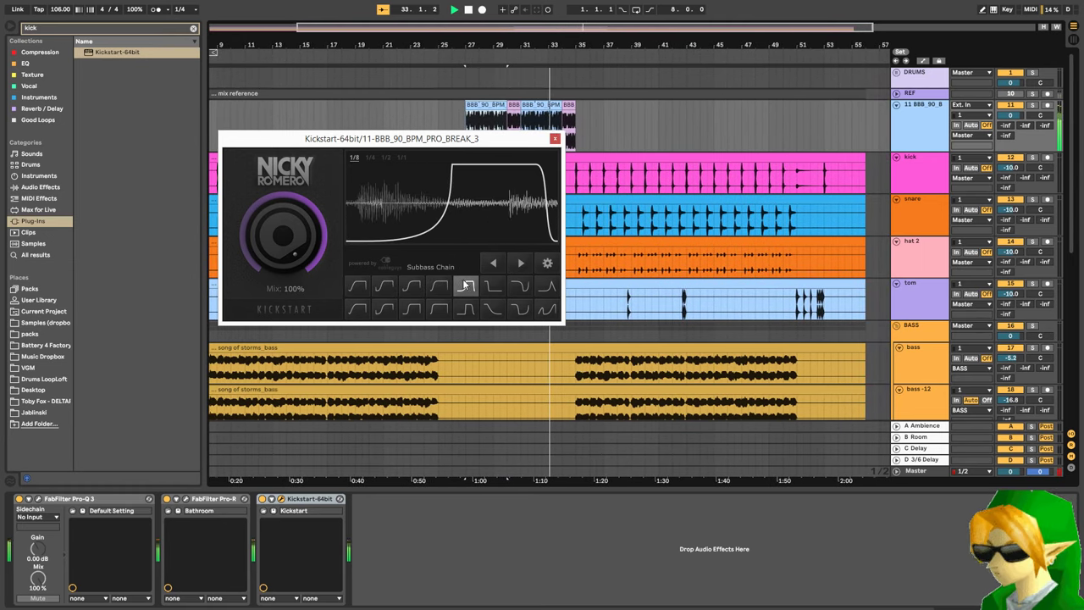
{"action": "left_click", "coordinate": [514, 264]}
{"action": "left_click", "coordinate": [513, 265]}
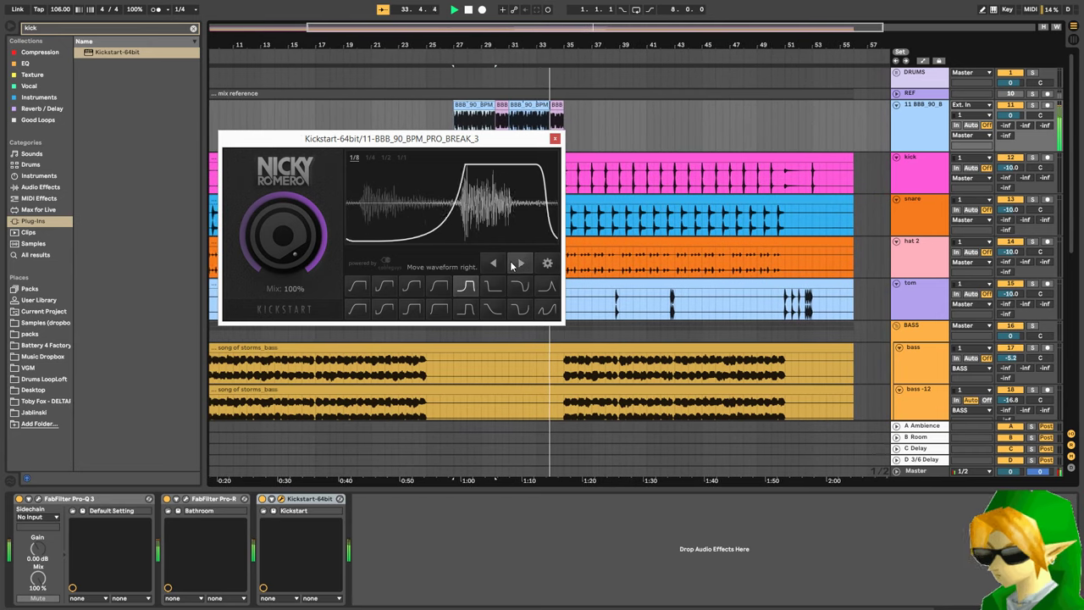
{"action": "left_click", "coordinate": [512, 264]}
{"action": "left_click", "coordinate": [511, 264]}
{"action": "left_click", "coordinate": [512, 264]}
{"action": "left_click", "coordinate": [512, 264]}
{"action": "left_click", "coordinate": [512, 265]}
{"action": "left_click", "coordinate": [511, 265]}
{"action": "left_click", "coordinate": [511, 265]}
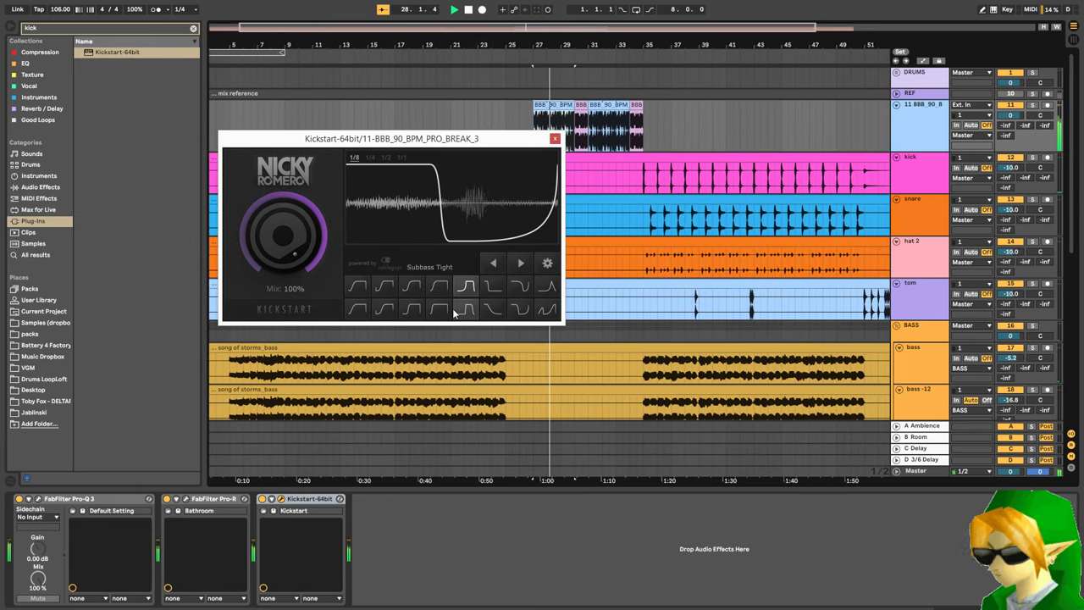
- Try Kickstart's first ducking curve and shift it to the right so the dip falls late in the cycle
{"action": "left_click", "coordinate": [355, 284]}
{"action": "left_click", "coordinate": [524, 263]}
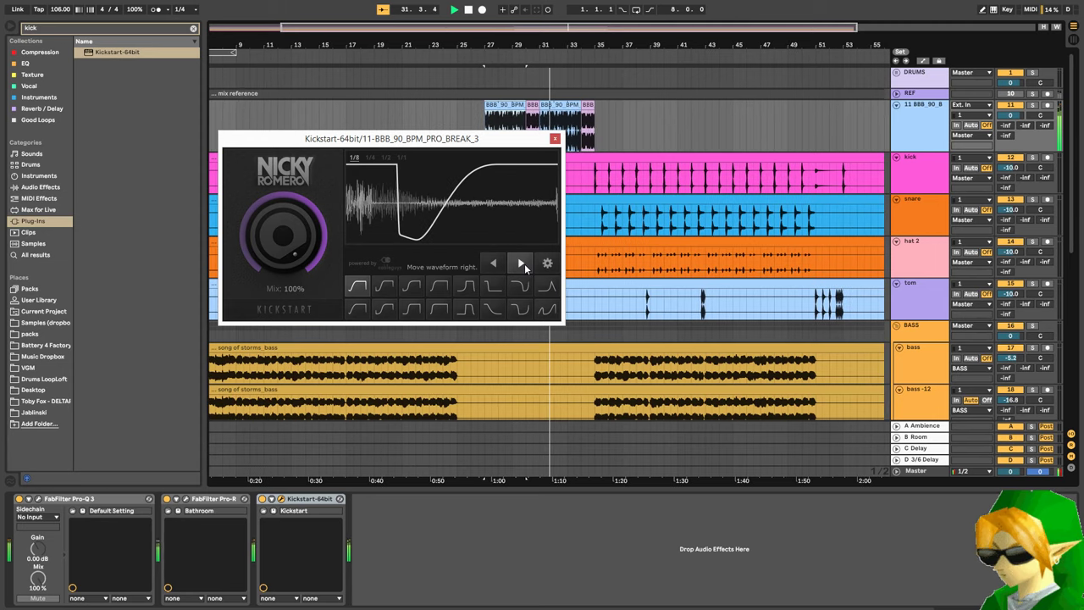
{"action": "left_click", "coordinate": [524, 263]}
{"action": "left_click", "coordinate": [524, 263]}
{"action": "left_click", "coordinate": [524, 263]}
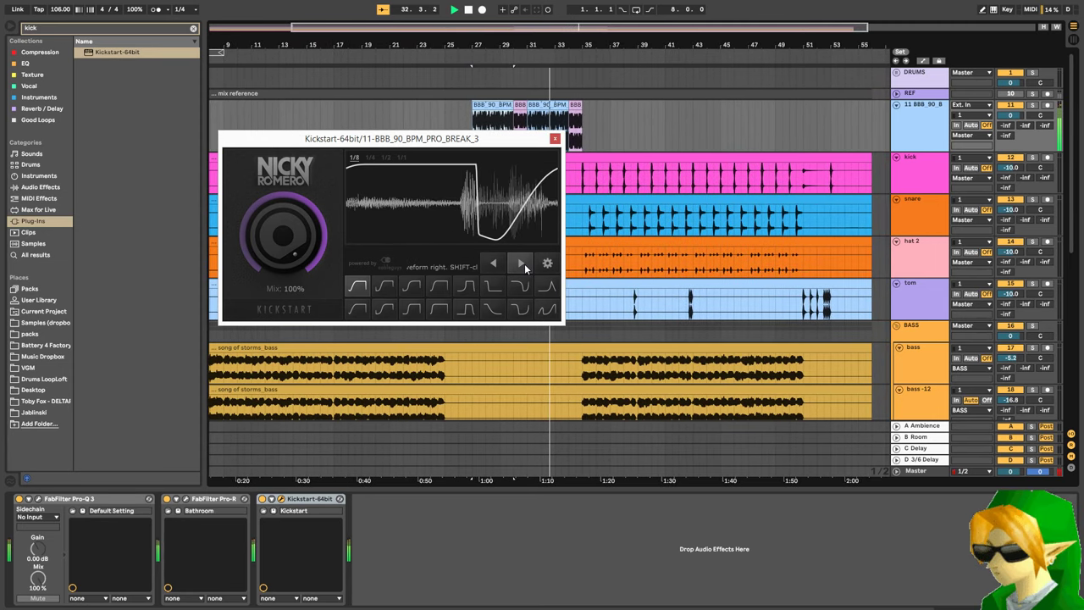
- Audition the High Chain and Short Kick curves, choose the curve following Short Kick, and nudge its timing left and right
{"action": "left_click", "coordinate": [439, 285]}
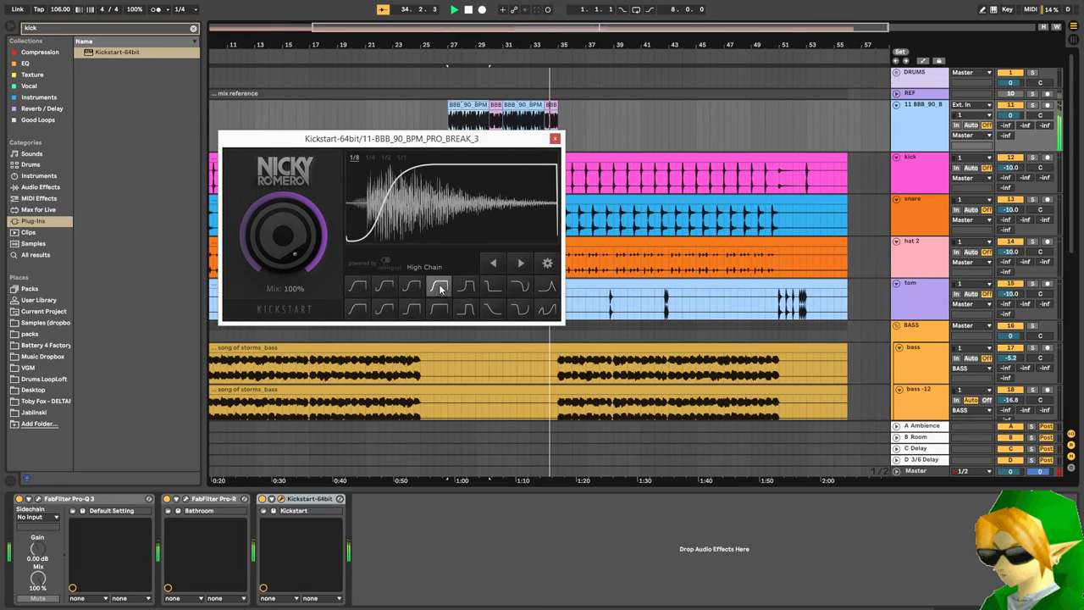
{"action": "left_click", "coordinate": [489, 288]}
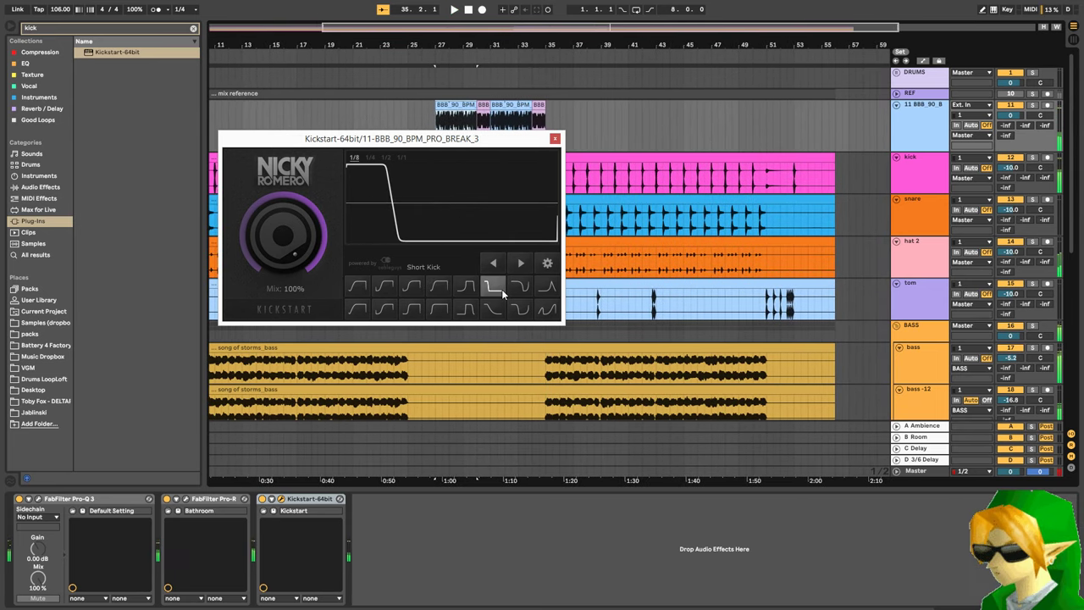
{"action": "left_click", "coordinate": [514, 287]}
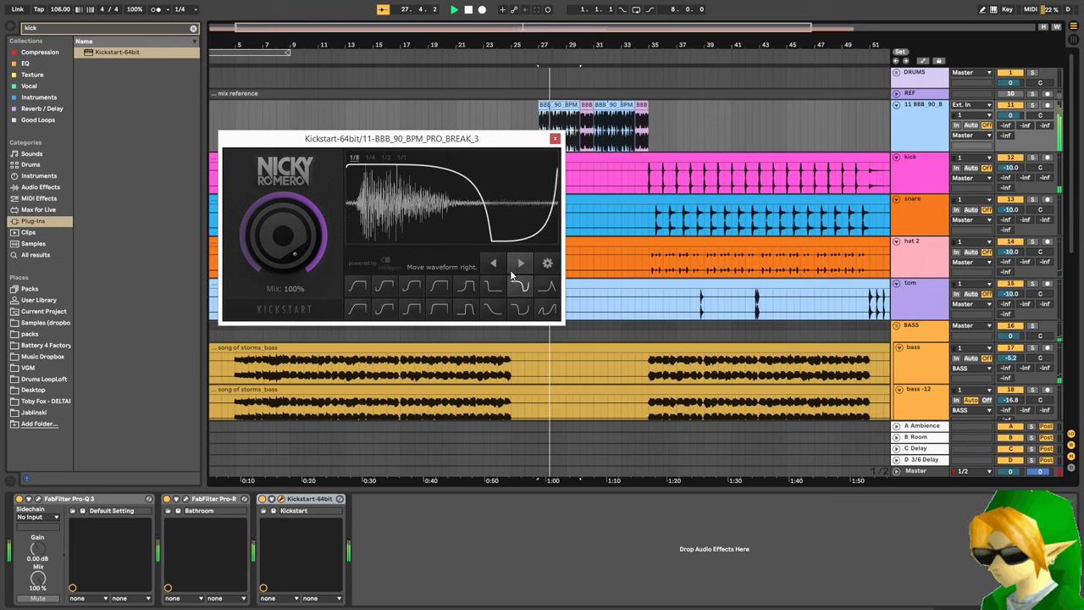
{"action": "left_click", "coordinate": [499, 268]}
{"action": "left_click", "coordinate": [523, 268]}
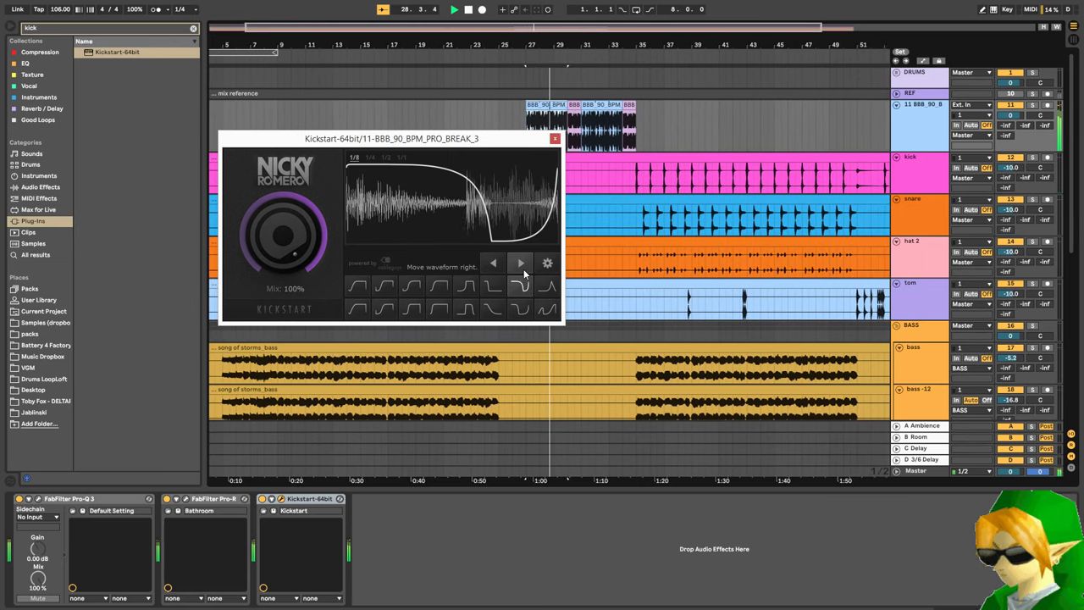
- Try shifting Kickstart's ducking curve further to the right with its mix lowered to 59%, auditioning it over the drum break
{"action": "left_click", "coordinate": [523, 268]}
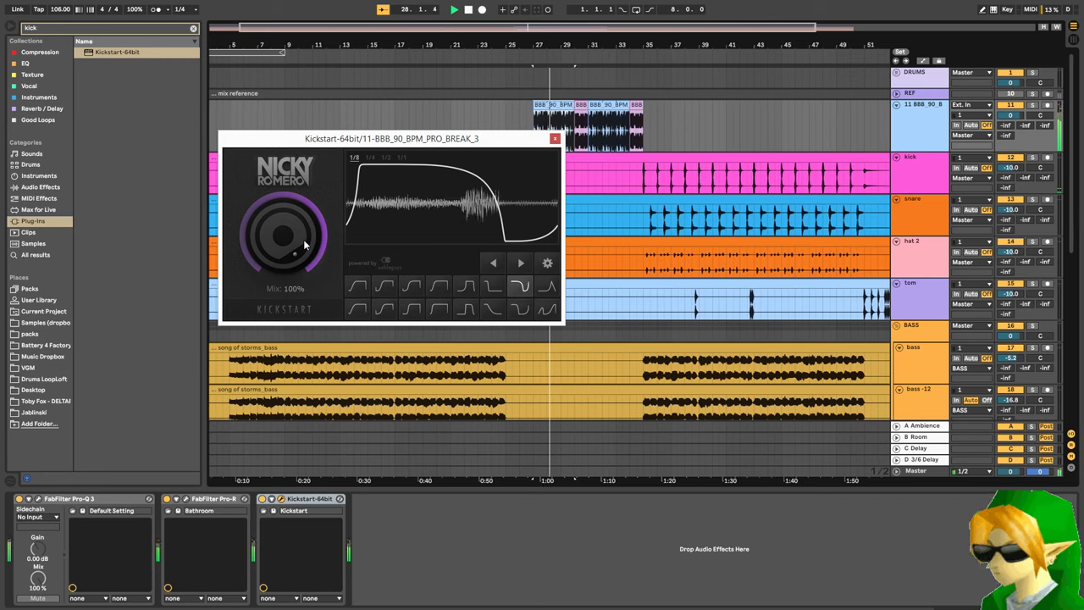
{"action": "left_click", "coordinate": [263, 499]}
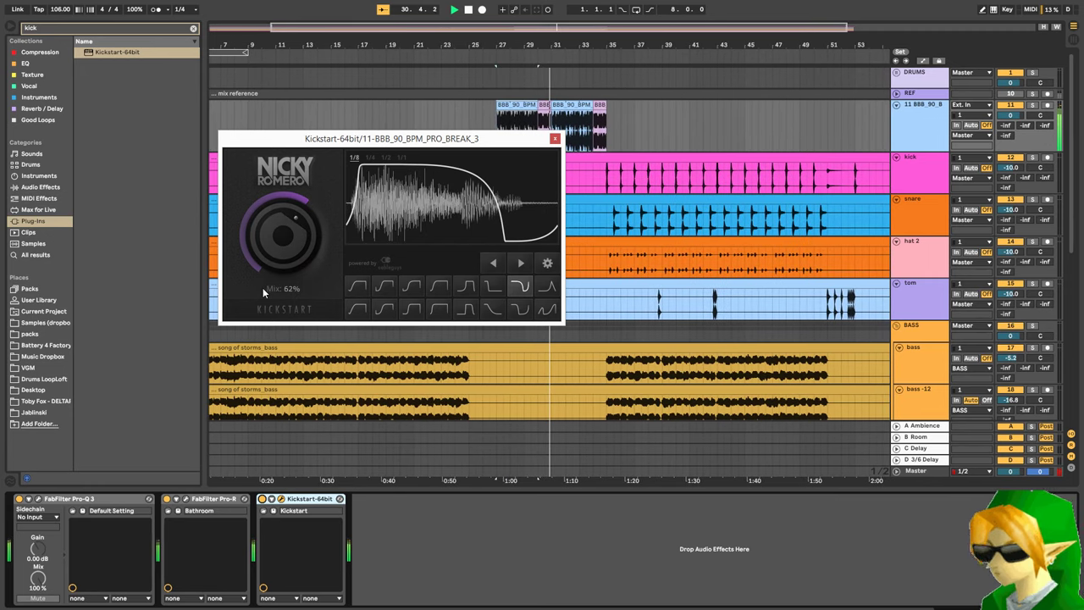
{"action": "left_click_drag", "start_coordinate": [261, 247], "coordinate": [261, 253]}
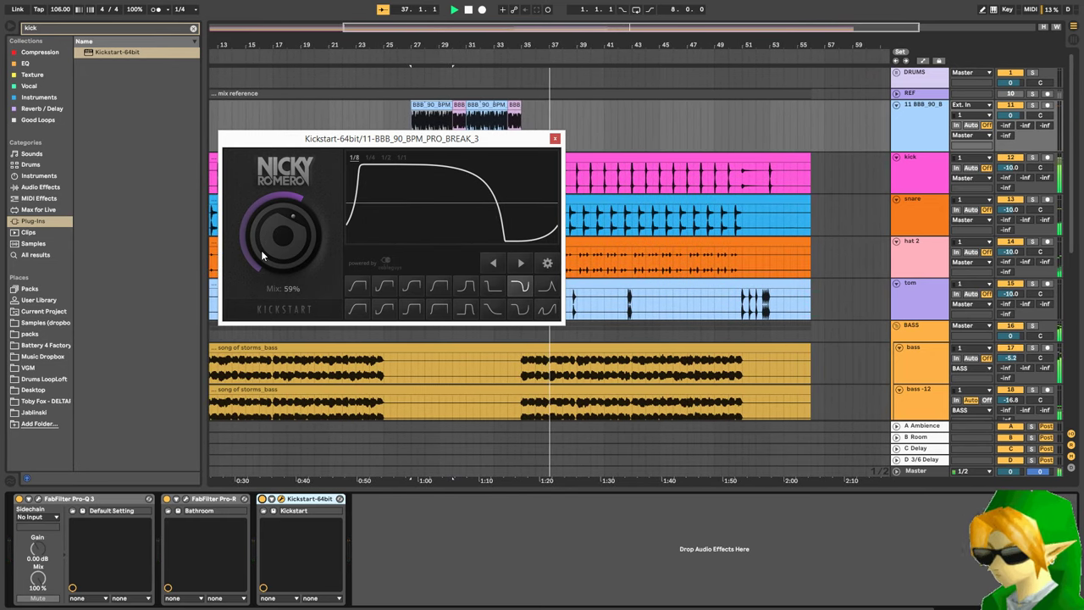
{"action": "key", "text": "space"}
{"action": "key", "text": "space"}
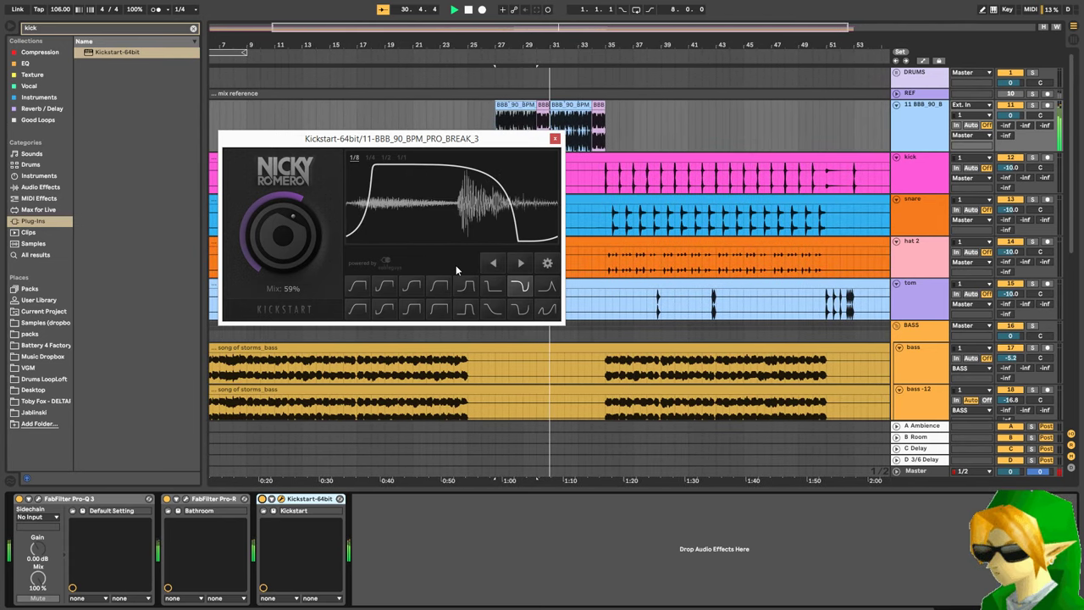
- Set Kickstart's mix to 77% on the break track and hide the plug-in window
{"action": "left_click_drag", "start_coordinate": [310, 264], "coordinate": [312, 245]}
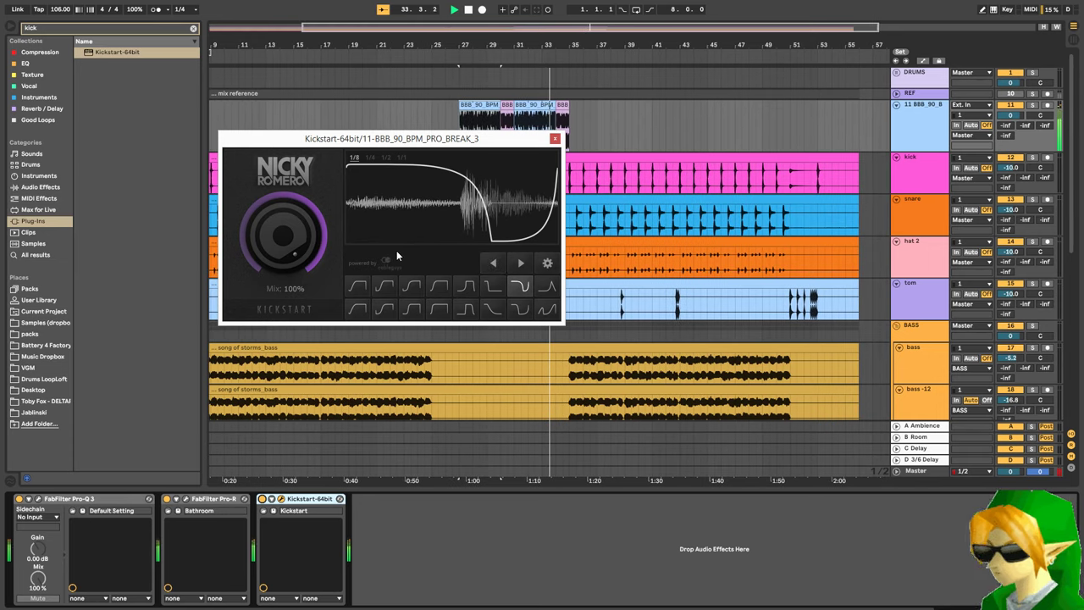
{"action": "left_click_drag", "start_coordinate": [283, 243], "coordinate": [283, 264]}
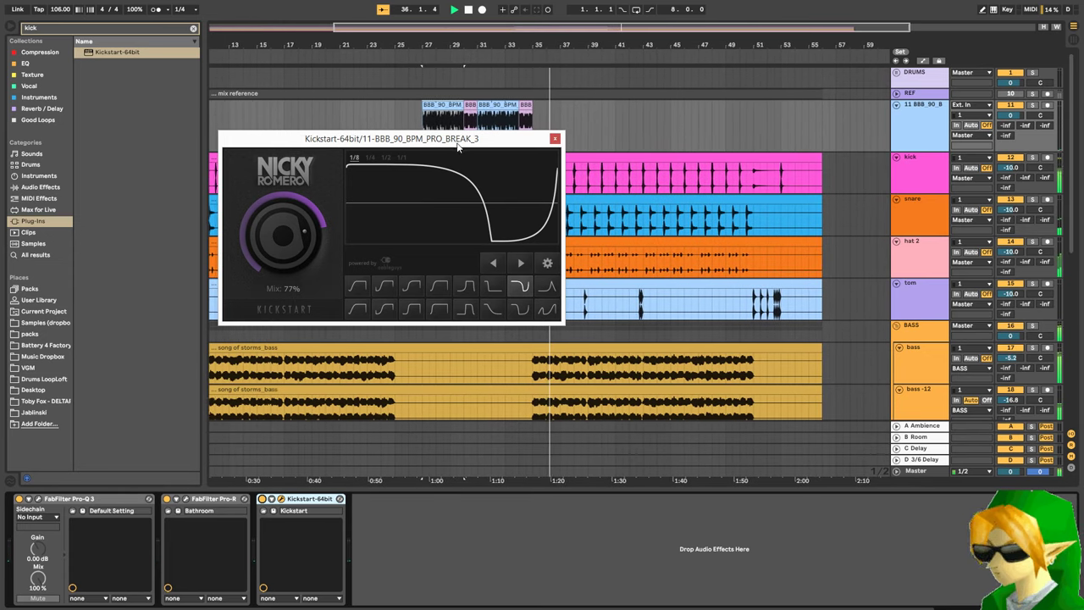
{"action": "key", "text": "ctrl+alt+p"}
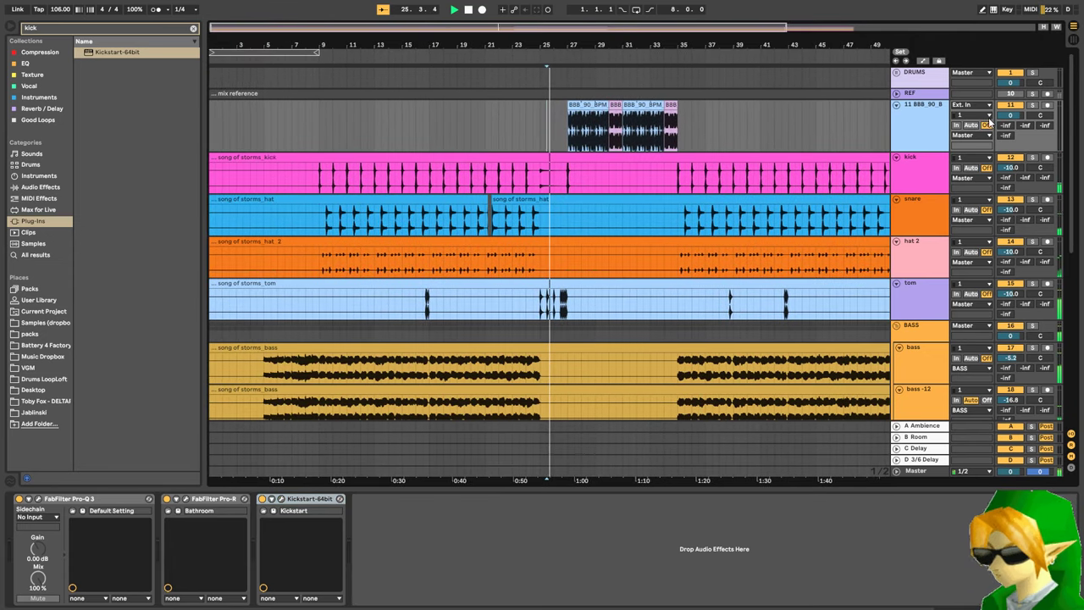
- Try lowering the break track's volume to -9.9 dB while the break plays
{"action": "left_click_drag", "start_coordinate": [1008, 117], "coordinate": [1008, 135]}
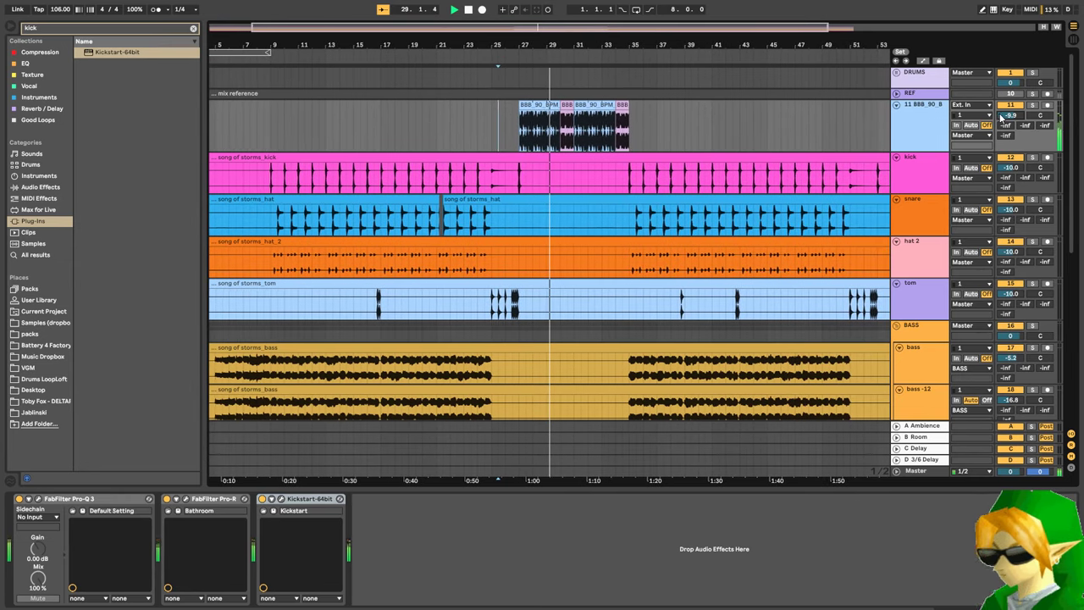
{"action": "left_click_drag", "start_coordinate": [562, 45], "coordinate": [563, 78]}
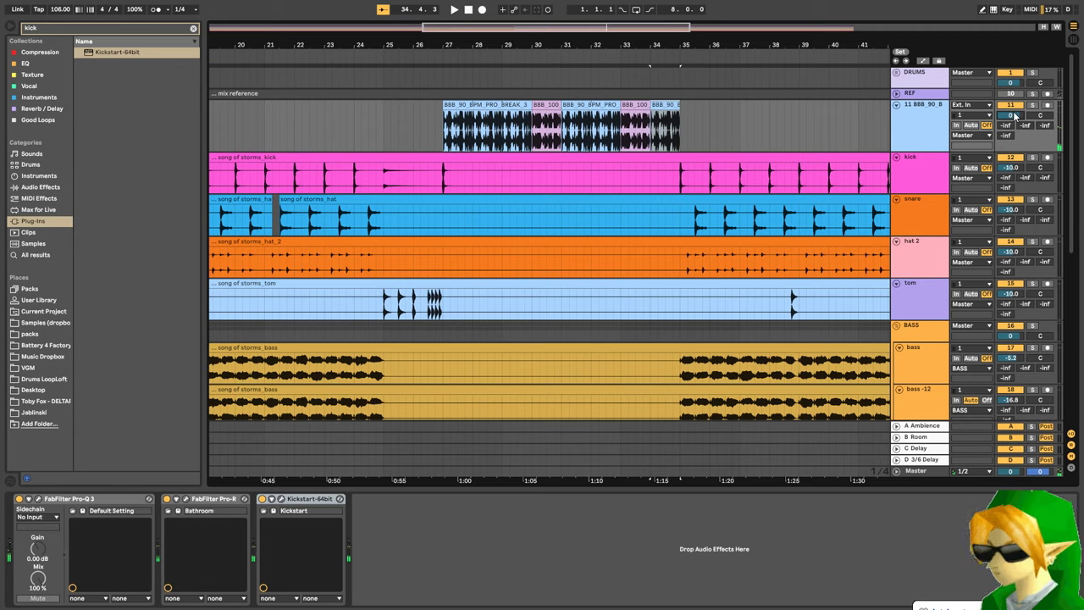
- Open the last break clip at bar 34 for editing and set its warp mode to Complex Pro
{"action": "key", "text": "space"}
{"action": "key", "text": "space"}
{"action": "key", "text": "shift+Tab"}
{"action": "key", "text": "space"}
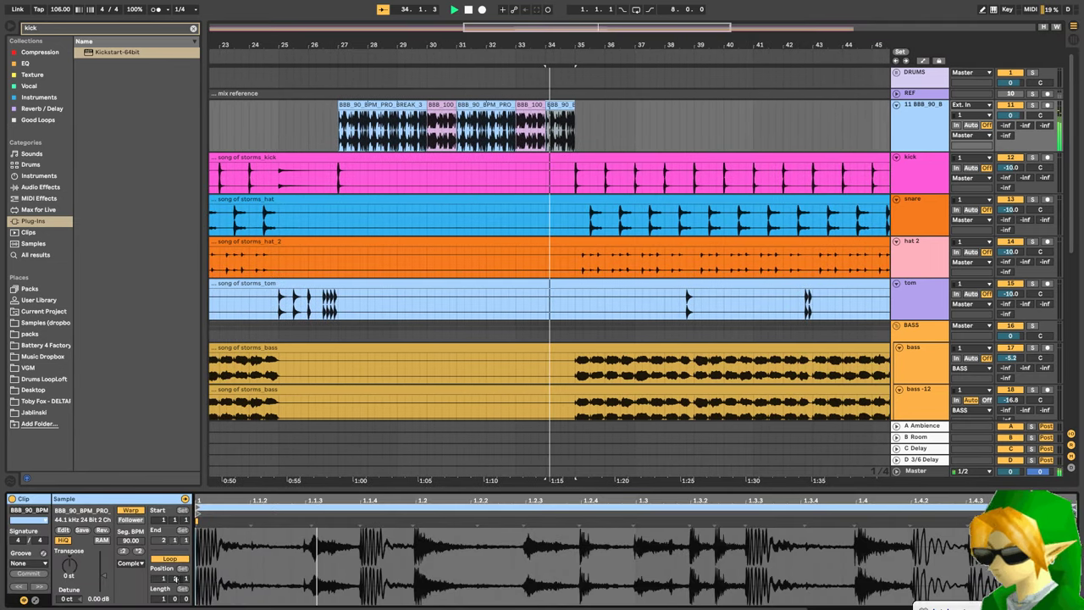
{"action": "key", "text": "space"}
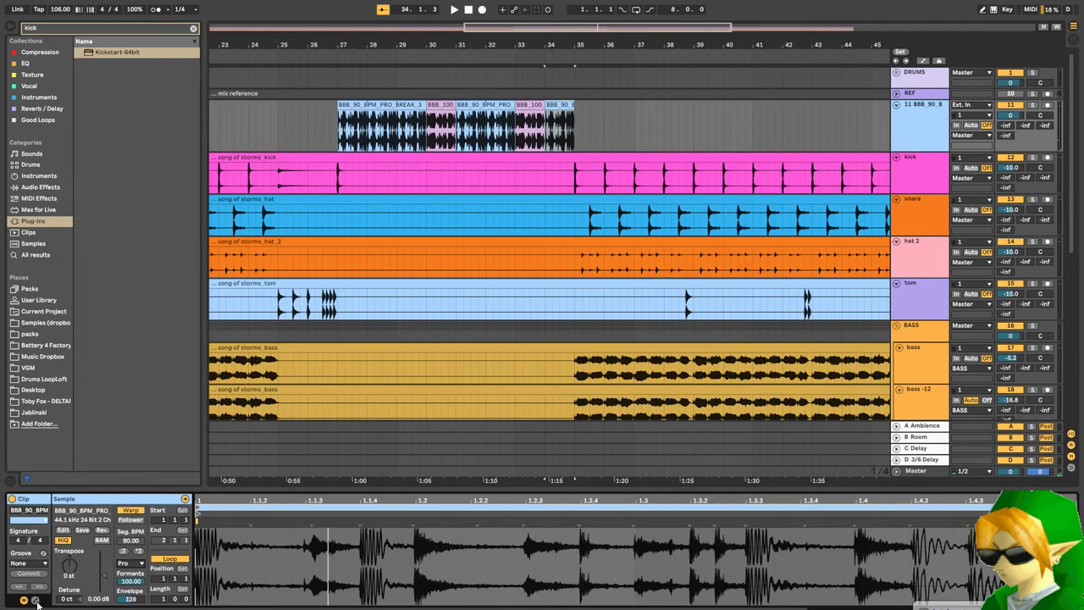
- Loop the break clip at bar 34 and display its clip Transposition envelope in an enlarged clip view
{"action": "left_click", "coordinate": [36, 600]}
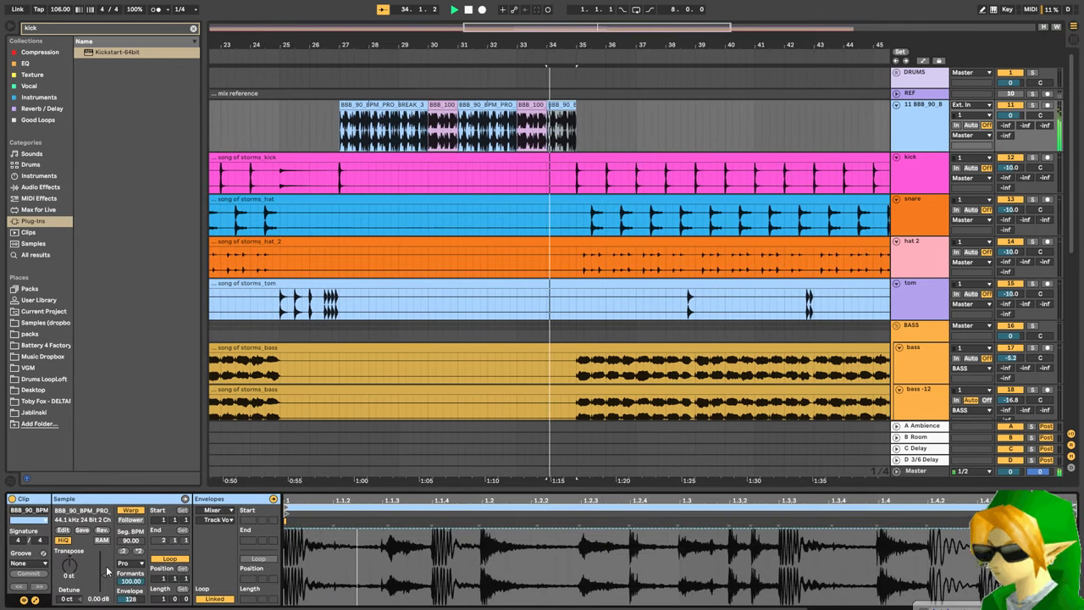
{"action": "left_click", "coordinate": [558, 104]}
{"action": "key", "text": "space"}
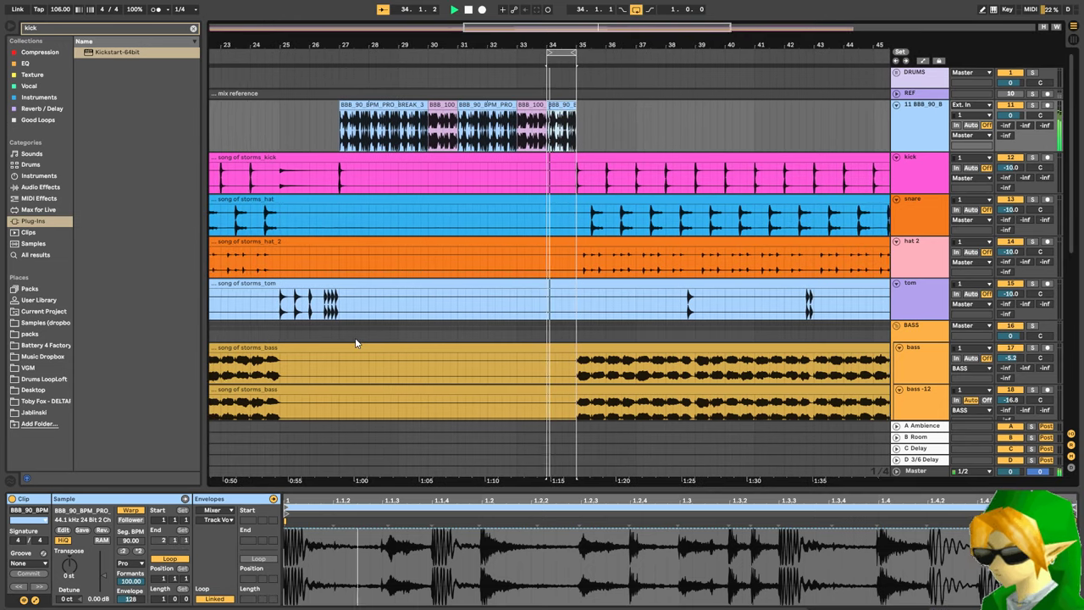
{"action": "left_click", "coordinate": [218, 519]}
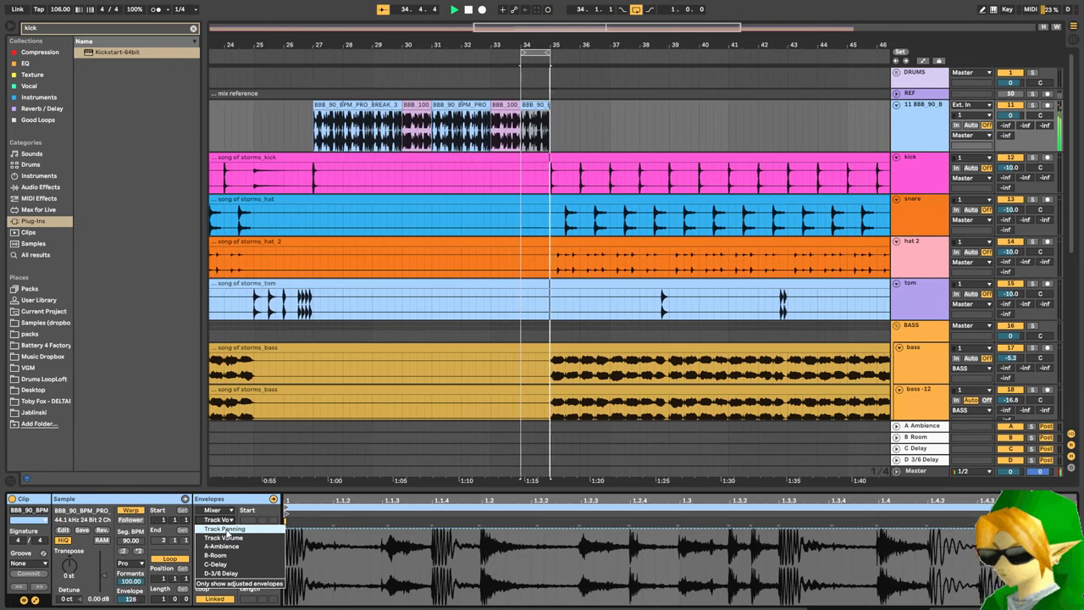
{"action": "left_click", "coordinate": [225, 537]}
{"action": "left_click", "coordinate": [227, 512]}
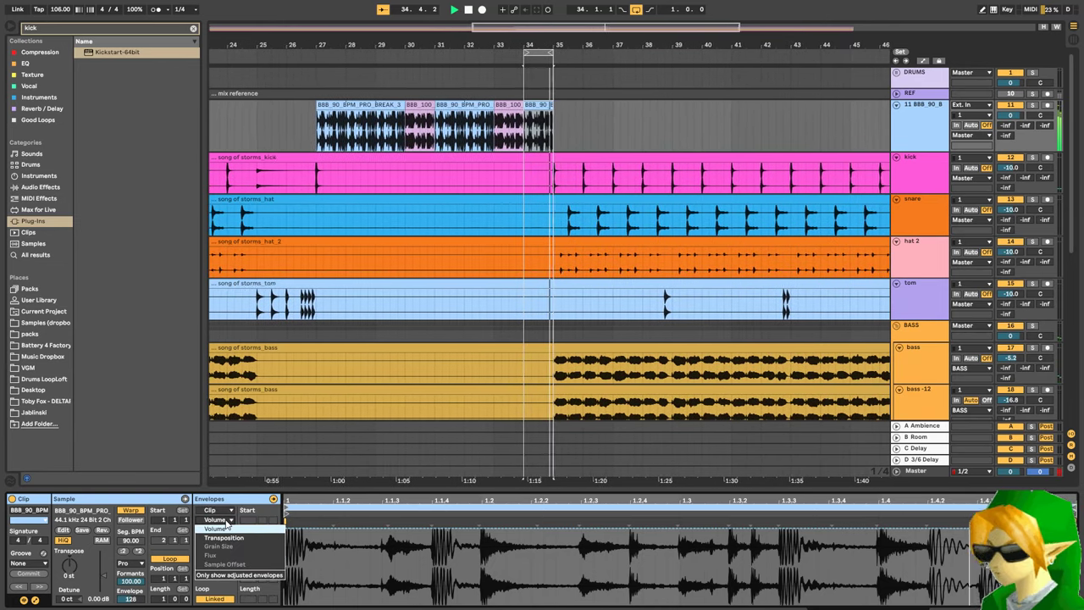
{"action": "left_click", "coordinate": [227, 519]}
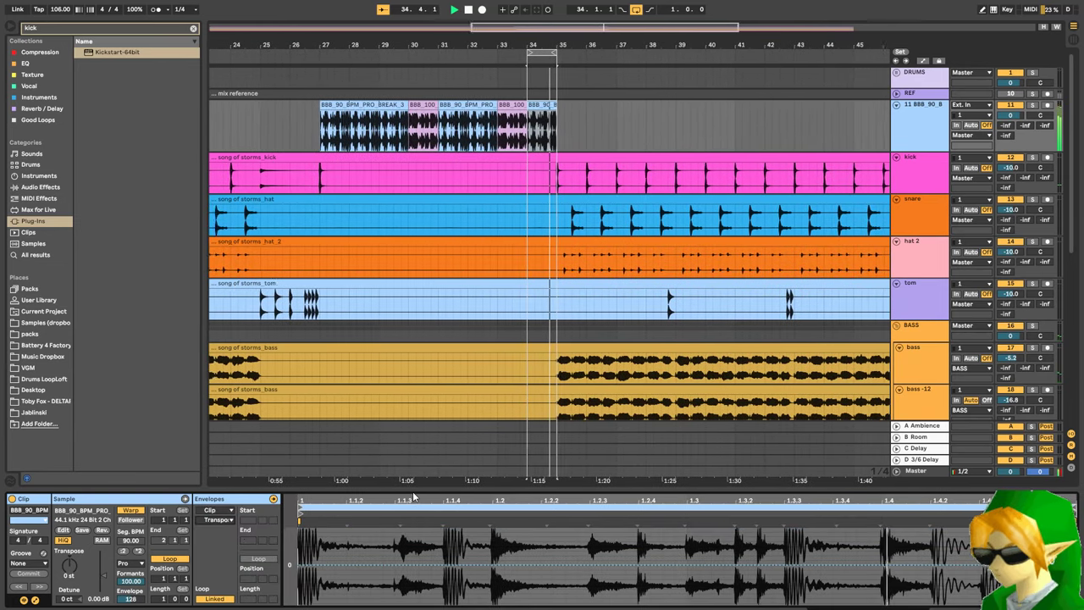
{"action": "left_click_drag", "start_coordinate": [412, 491], "coordinate": [410, 244]}
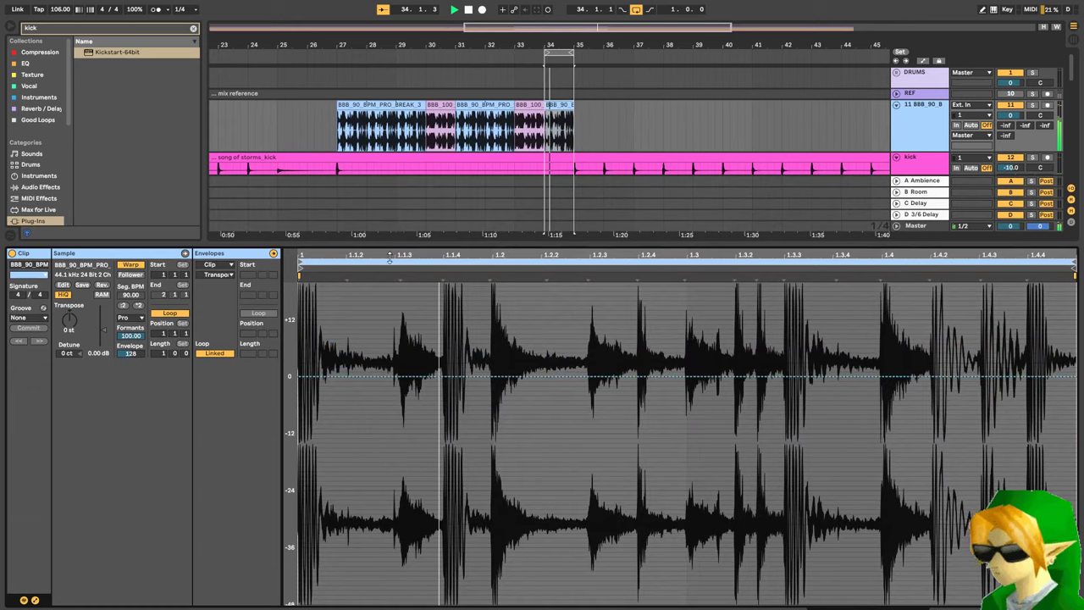
- Draw a transposition envelope that stays near 0 and curves down to about -40 semitones at 1.4.2
{"action": "left_click", "coordinate": [327, 377]}
{"action": "left_click_drag", "start_coordinate": [1074, 381], "coordinate": [1058, 570]}
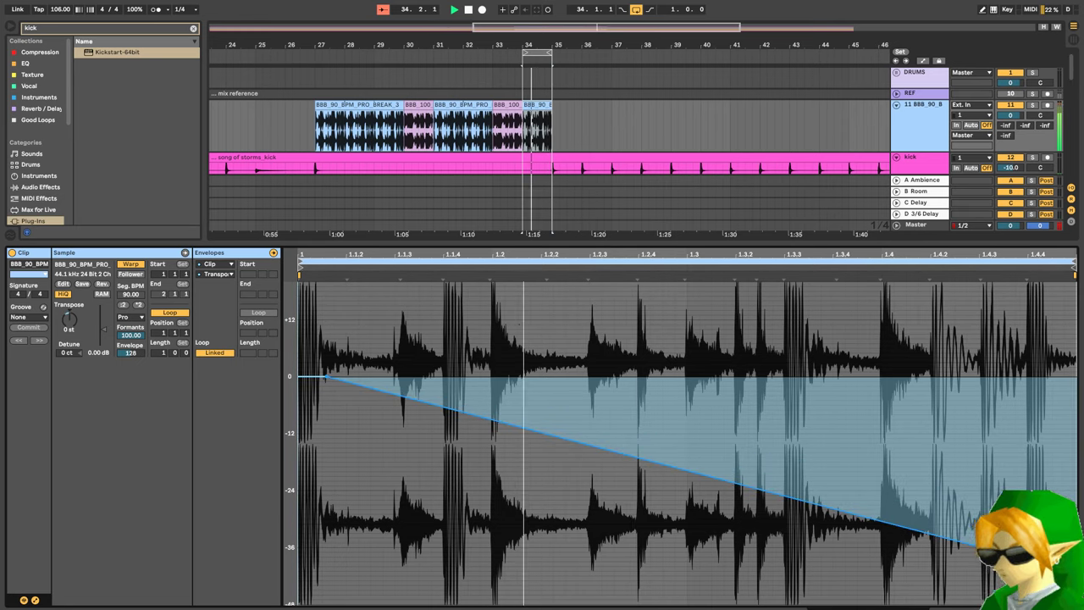
{"action": "left_click_drag", "start_coordinate": [593, 449], "coordinate": [593, 383]}
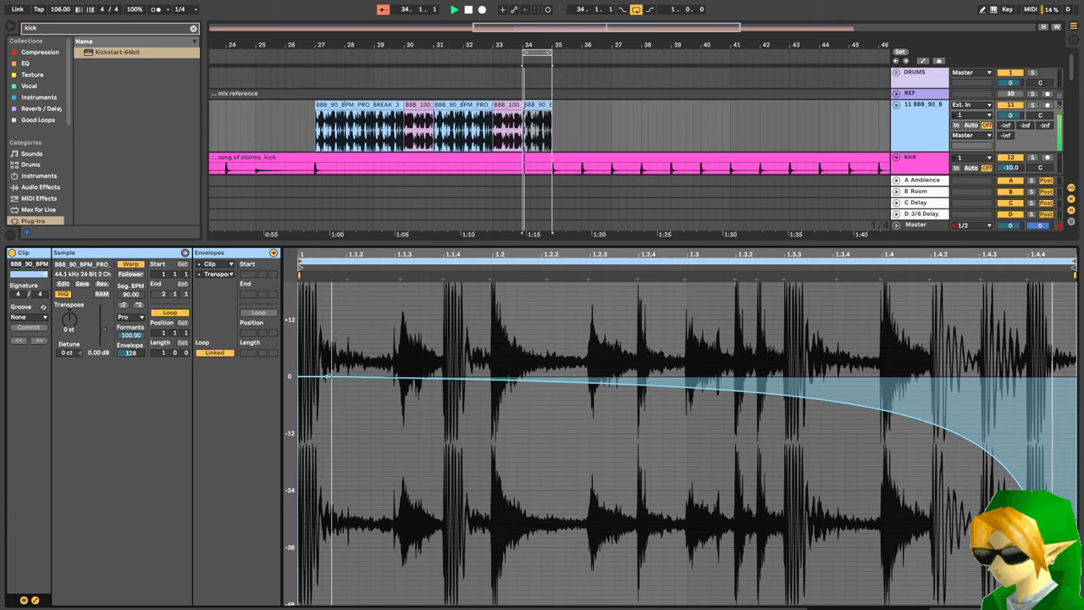
{"action": "left_click_drag", "start_coordinate": [1052, 570], "coordinate": [931, 566]}
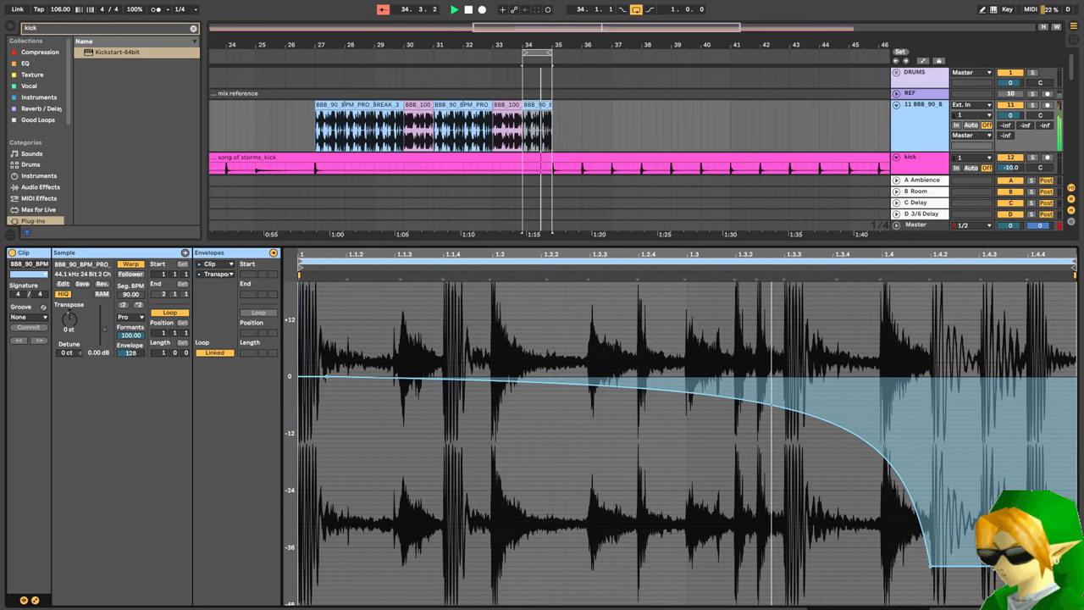
{"action": "left_click_drag", "start_coordinate": [1074, 566], "coordinate": [1075, 500]}
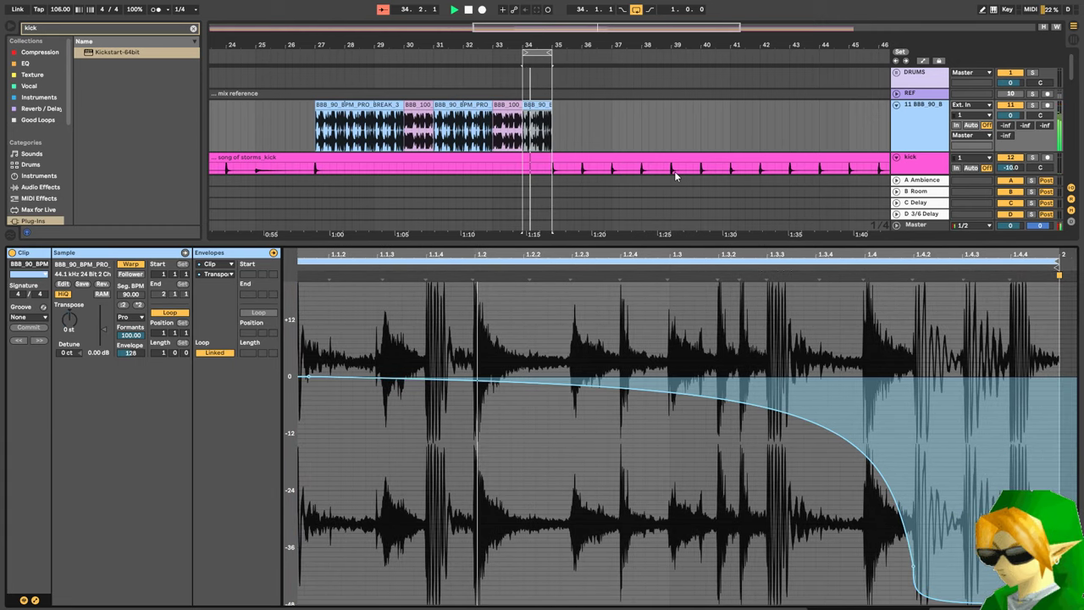
- Try deleting the bar 34 clip's tail from just before 34.4.3 and fading out its new ending
{"action": "left_click_drag", "start_coordinate": [607, 28], "coordinate": [598, 30]}
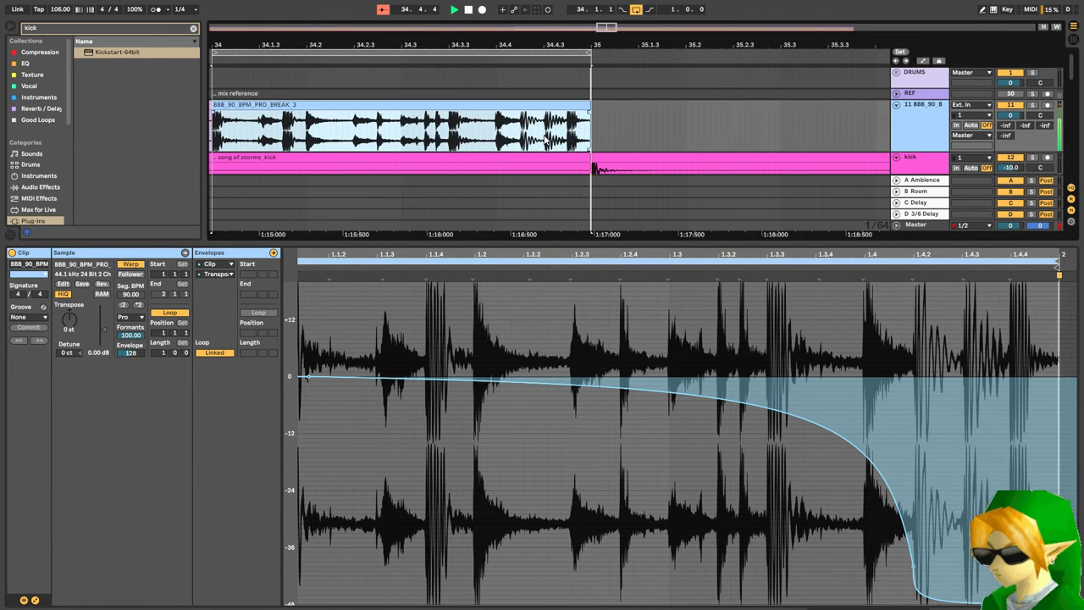
{"action": "left_click_drag", "start_coordinate": [545, 138], "coordinate": [605, 131]}
{"action": "key", "text": "Delete"}
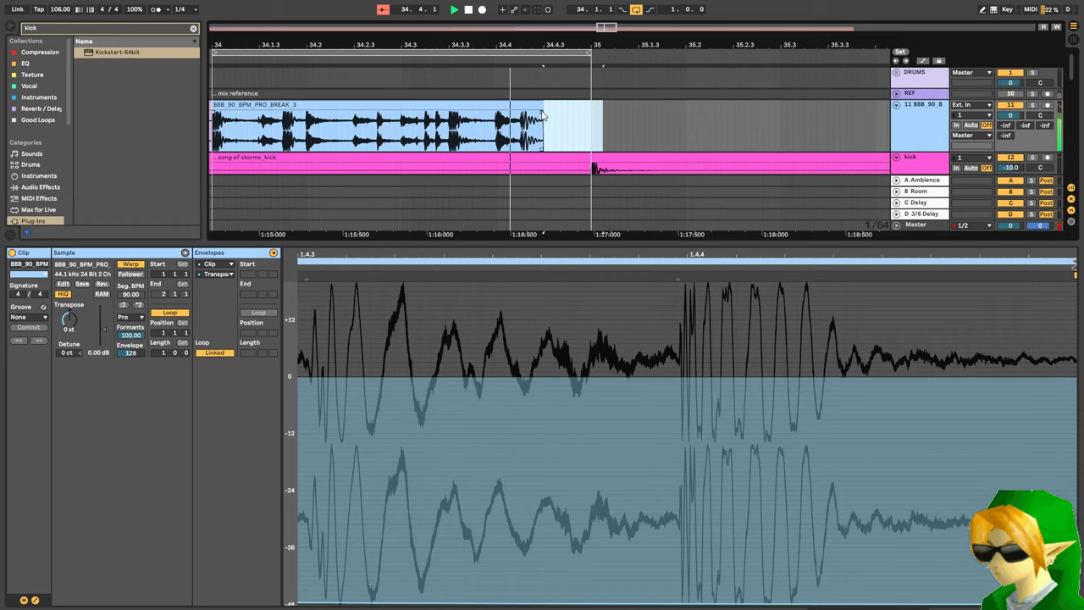
{"action": "left_click", "coordinate": [507, 120]}
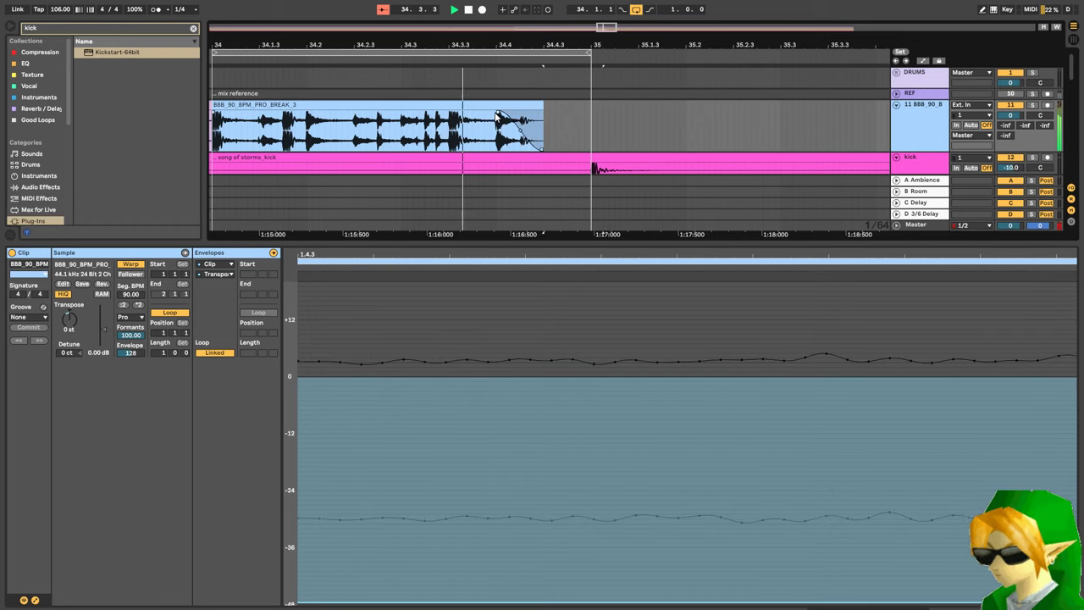
{"action": "left_click", "coordinate": [493, 105]}
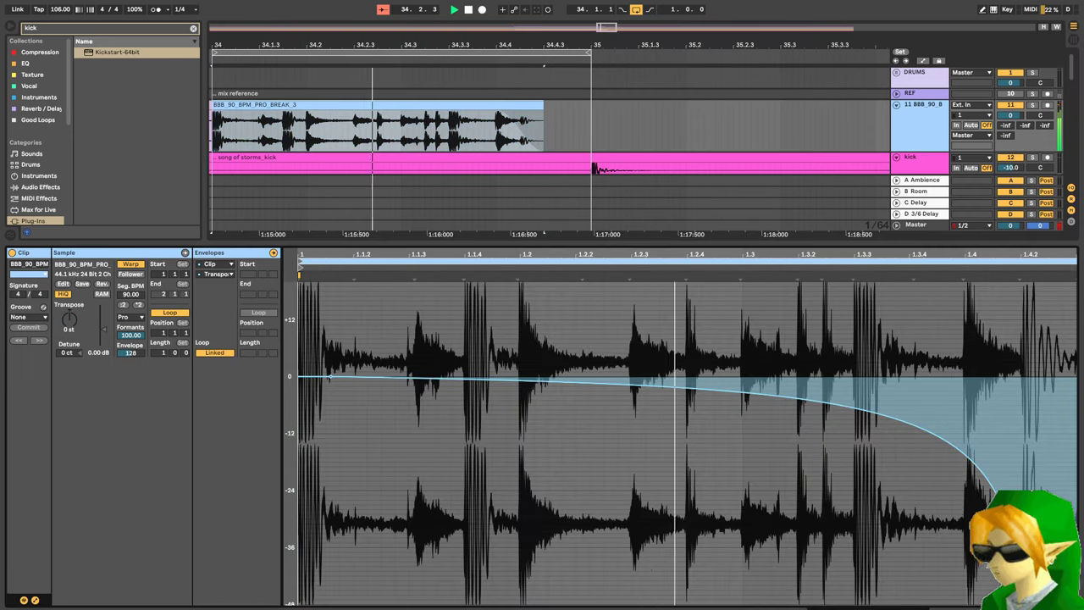
- Try trimming the bar 34 clip further back so it ends just before 34.4
{"action": "left_click_drag", "start_coordinate": [1023, 252], "coordinate": [1024, 235]}
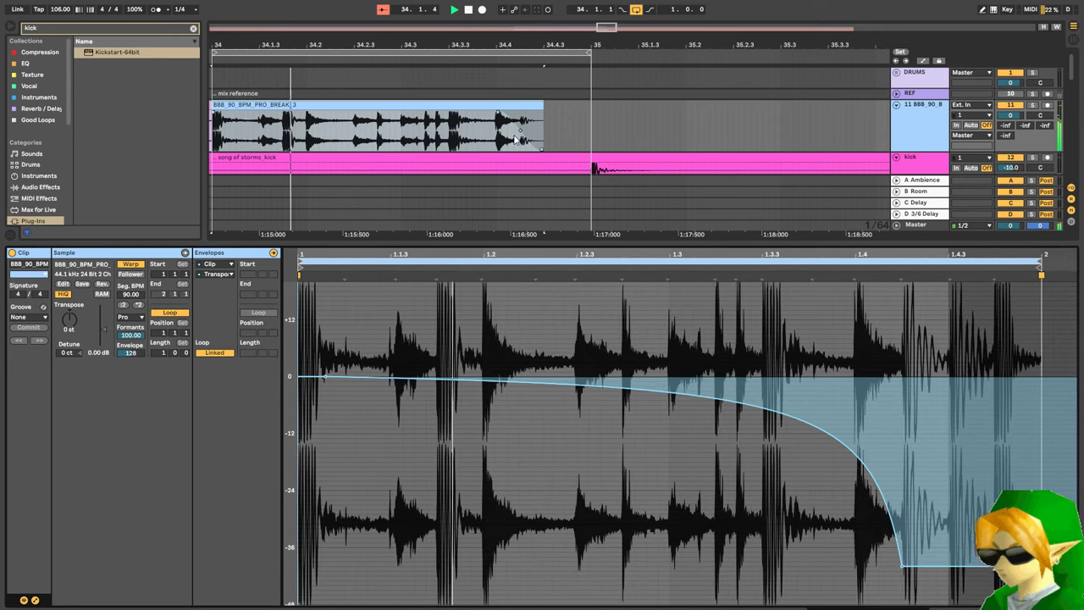
{"action": "left_click_drag", "start_coordinate": [515, 139], "coordinate": [566, 142]}
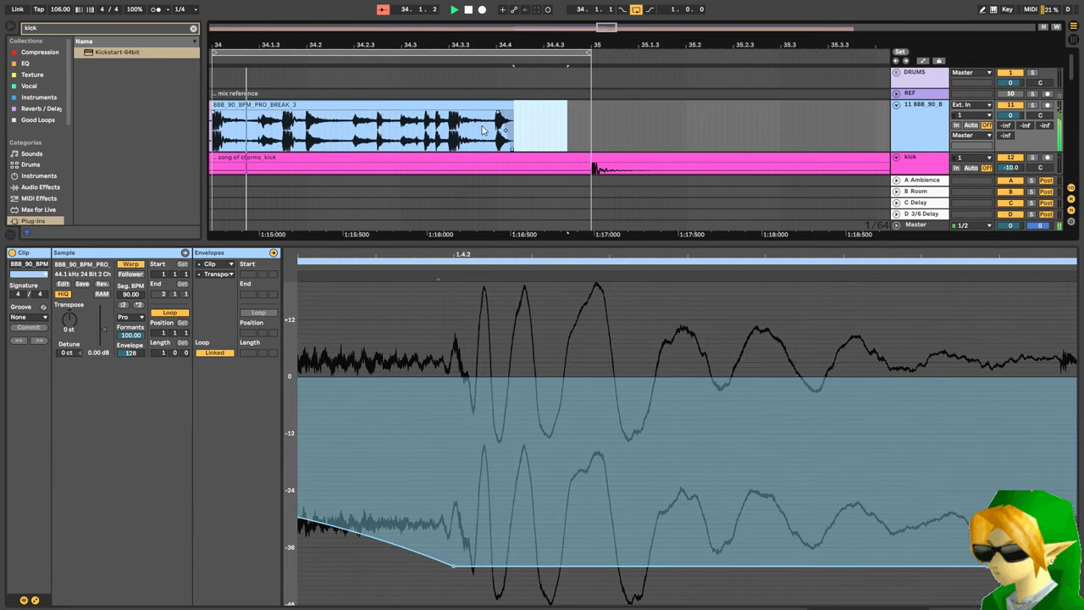
{"action": "left_click_drag", "start_coordinate": [497, 134], "coordinate": [594, 127]}
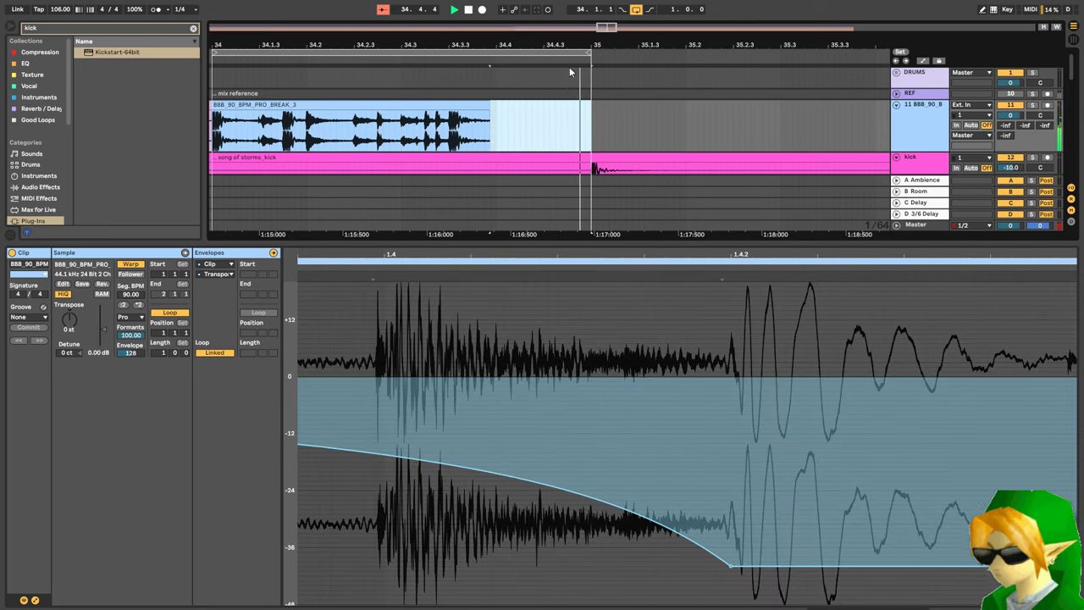
{"action": "left_click_drag", "start_coordinate": [488, 109], "coordinate": [497, 108]}
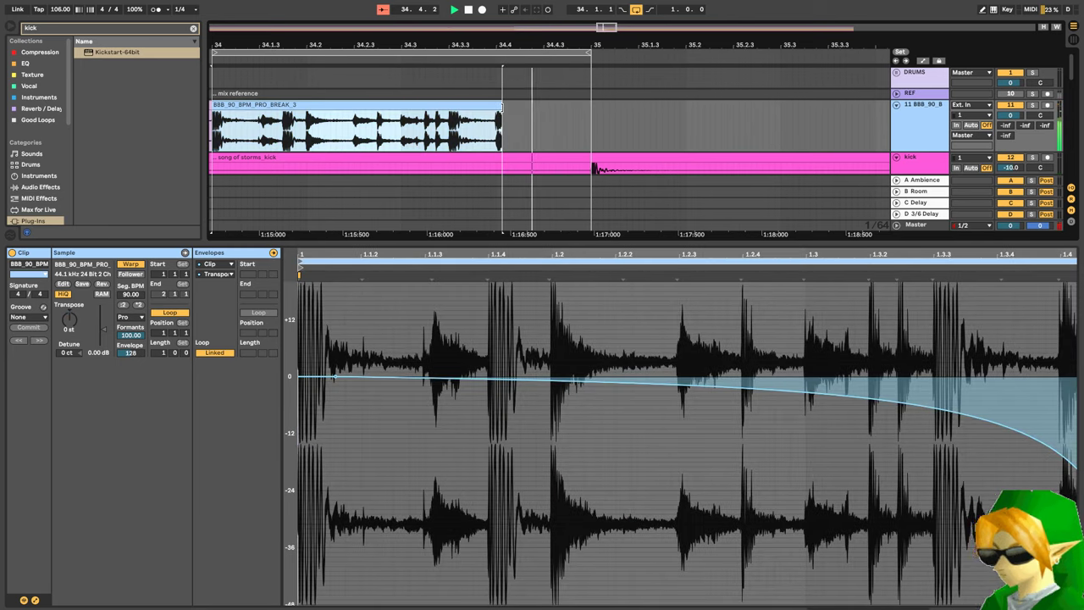
- Split the bar 34 clip at 34.3.3, double the second piece's segment BPM to 180, and extend it to bar 35
{"action": "left_click", "coordinate": [450, 131]}
{"action": "key", "text": "ctrl+e"}
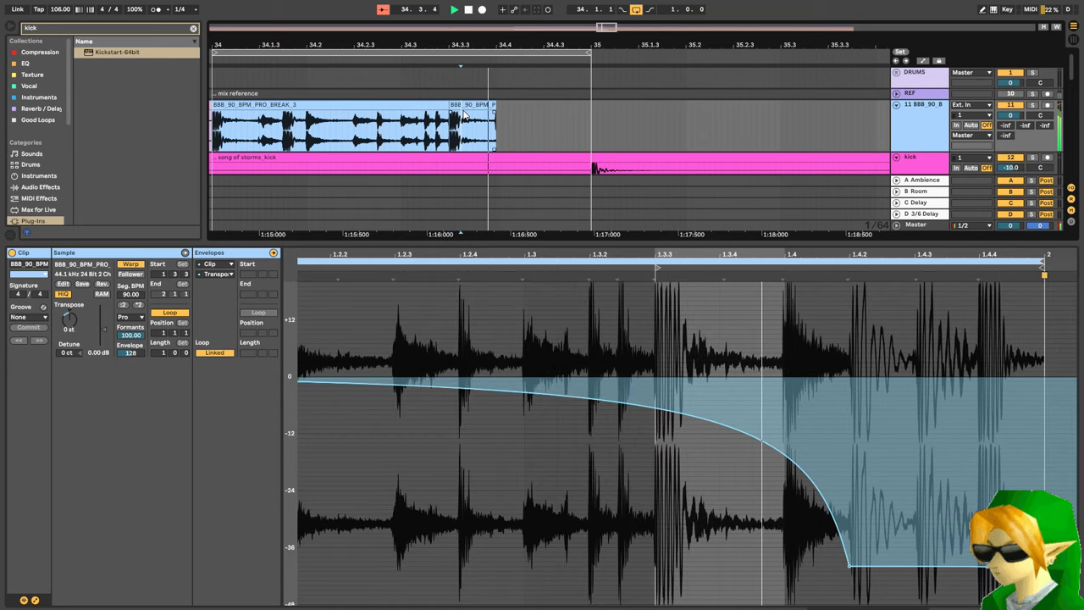
{"action": "left_click", "coordinate": [464, 105]}
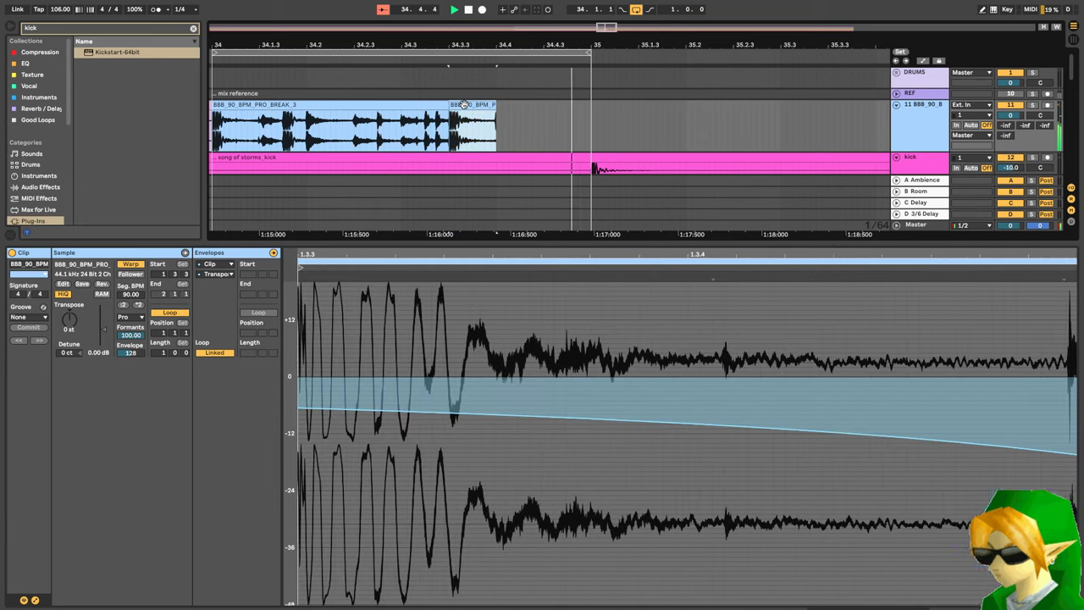
{"action": "left_click", "coordinate": [139, 305]}
{"action": "left_click_drag", "start_coordinate": [381, 255], "coordinate": [382, 135]}
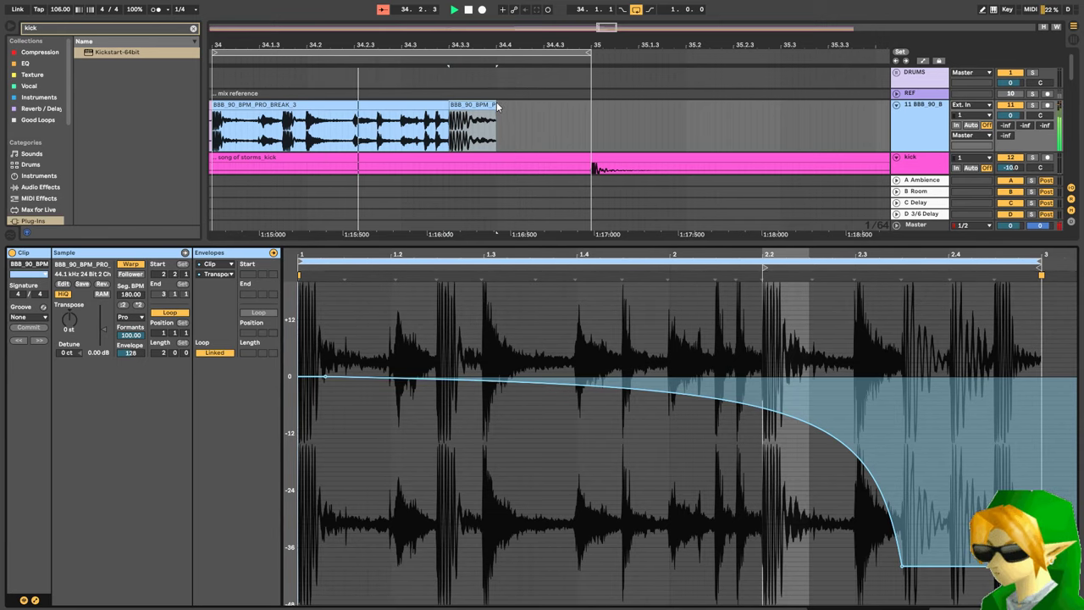
{"action": "left_click_drag", "start_coordinate": [495, 106], "coordinate": [590, 102]}
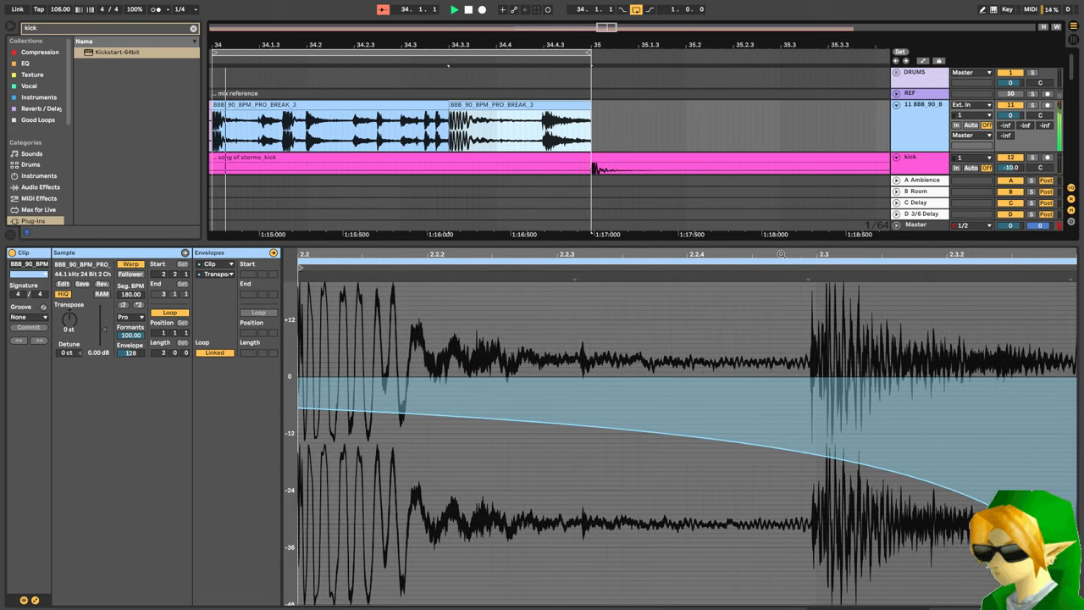
{"action": "left_click", "coordinate": [319, 136]}
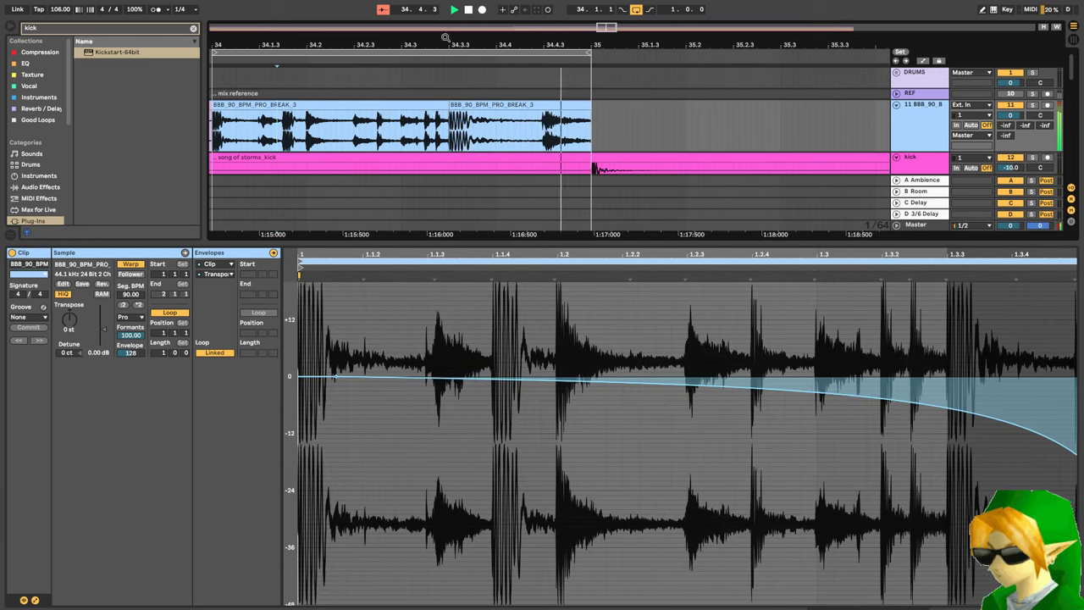
{"action": "left_click_drag", "start_coordinate": [606, 27], "coordinate": [608, 28]}
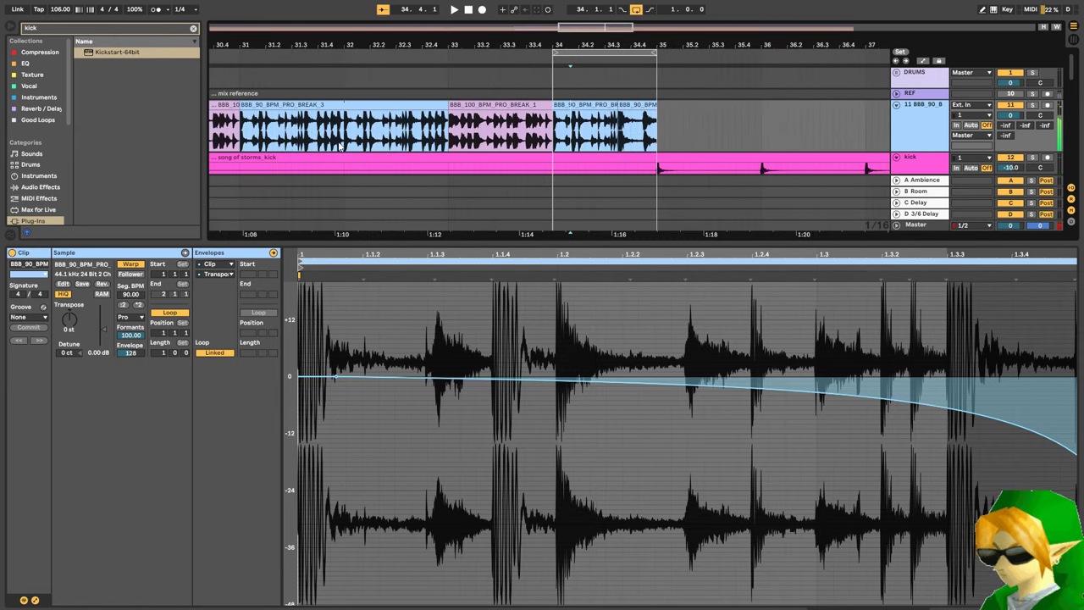
- Play the arrangement from bar 33 to audition the pitch-dropping fill leading into bar 35
{"action": "left_click", "coordinate": [432, 133]}
{"action": "left_click", "coordinate": [464, 124]}
{"action": "left_click", "coordinate": [456, 127]}
{"action": "left_click", "coordinate": [450, 129]}
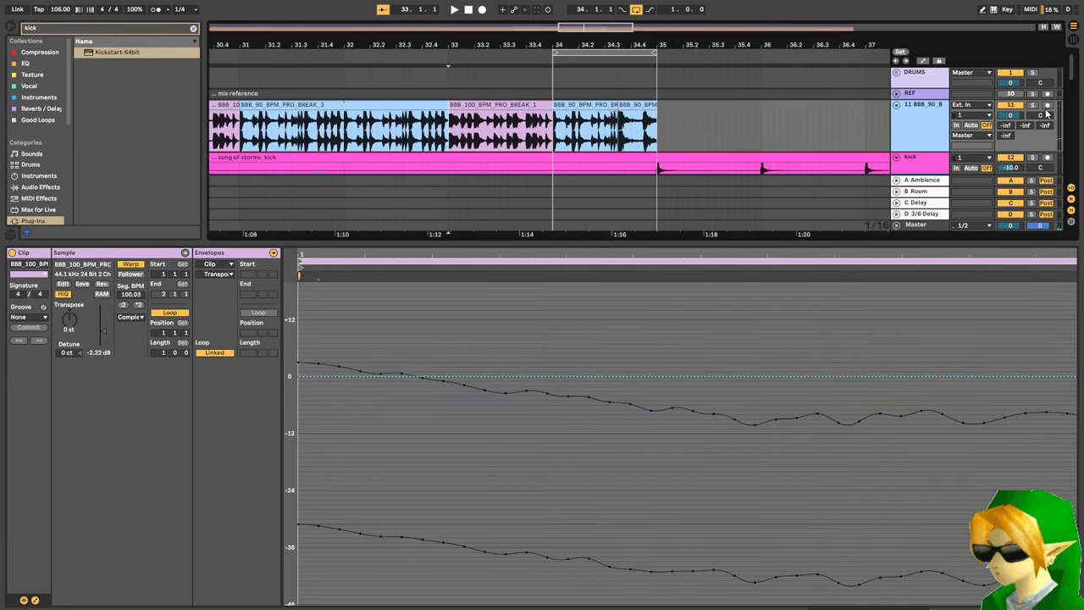
{"action": "key", "text": "space"}
{"action": "key", "text": "space"}
{"action": "key", "text": "space"}
{"action": "key", "text": "space"}
- Start playback shortly before bar 27 to hear the break's entry in context
{"action": "mouse_move", "coordinate": [635, 42]}
{"action": "left_mouse_down"}
{"action": "mouse_move", "coordinate": [635, 17]}
{"action": "mouse_move", "coordinate": [638, 72]}
{"action": "mouse_move", "coordinate": [545, 74]}
{"action": "left_mouse_up"}
{"action": "left_click", "coordinate": [533, 136]}
{"action": "key", "text": "space"}
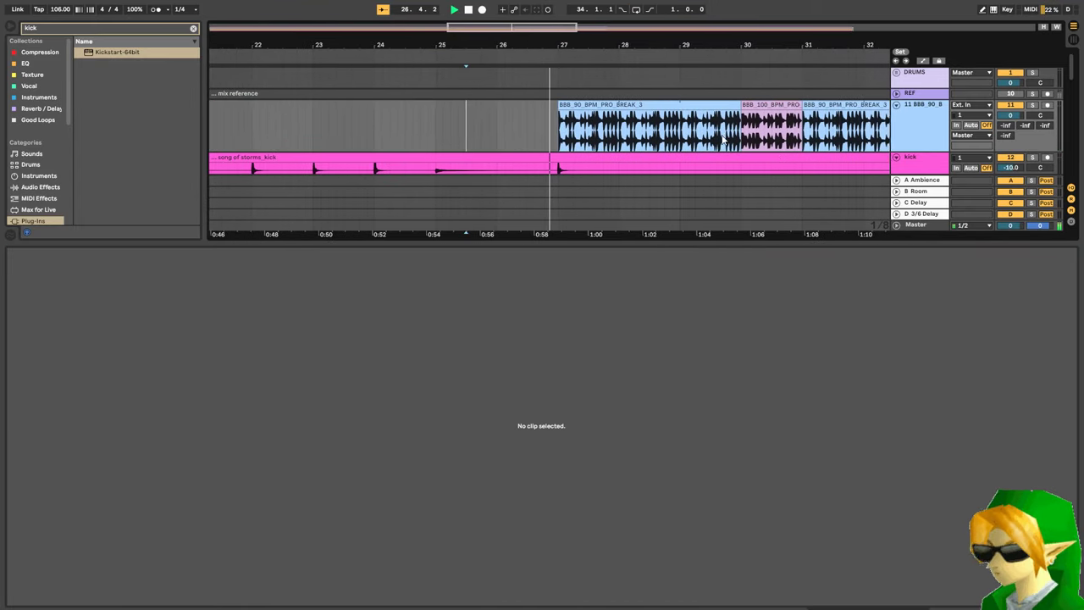
- Colour the bar 34 fill's second clip dark green and its first clip light green
{"action": "scroll", "coordinate": [825, 126], "scroll_direction": "right", "scroll_amount": 5}
{"action": "left_click", "coordinate": [811, 107]}
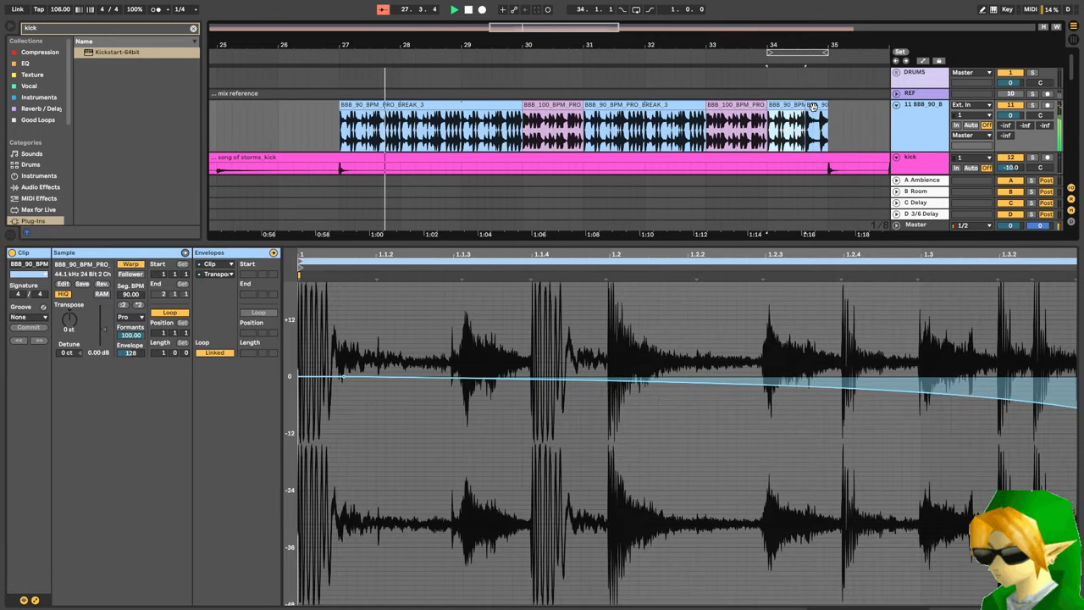
{"action": "right_click", "coordinate": [812, 106]}
{"action": "left_click", "coordinate": [873, 388]}
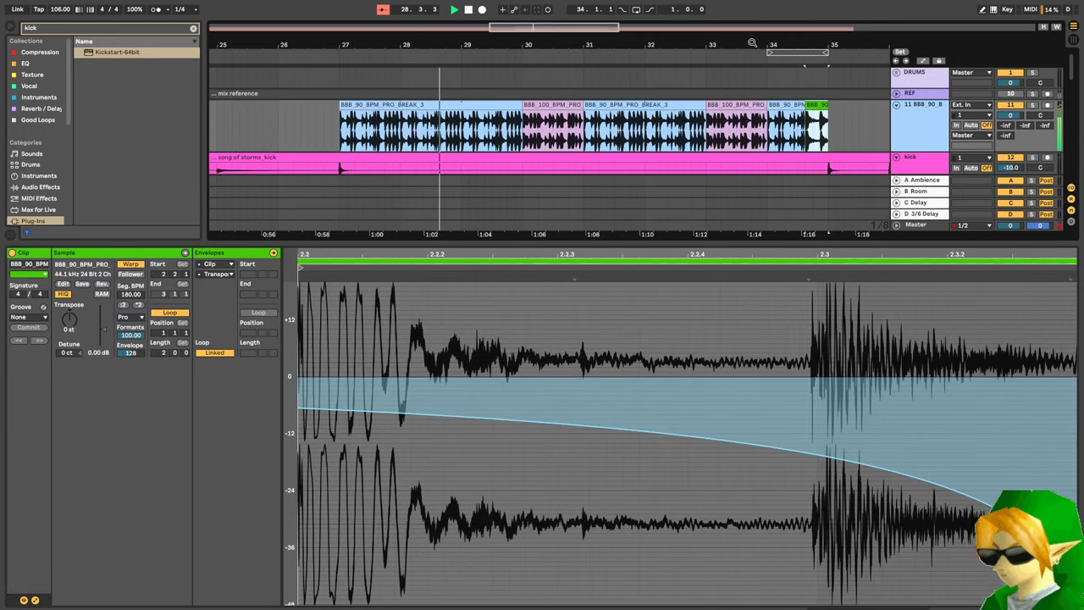
{"action": "left_click", "coordinate": [784, 119]}
{"action": "right_click", "coordinate": [784, 119]}
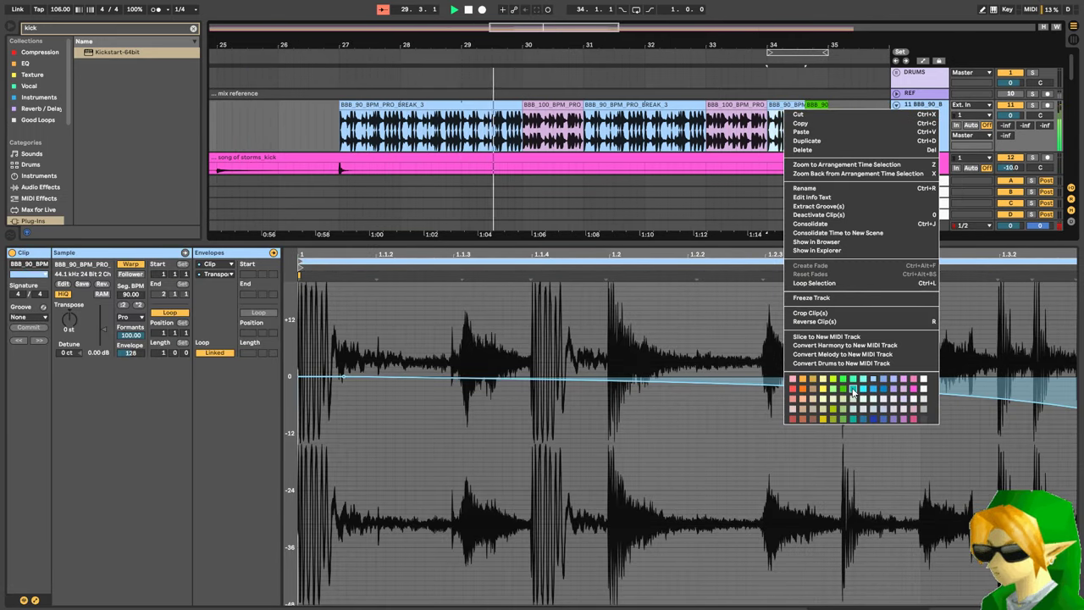
{"action": "left_click", "coordinate": [837, 390]}
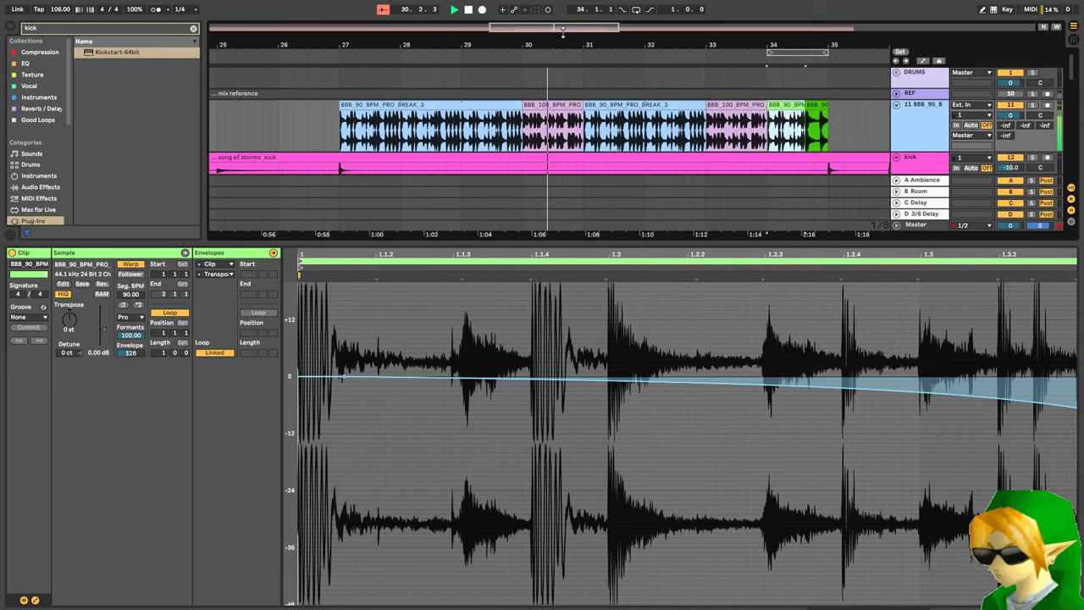
- Reshape the first fill clip's transposition curve so the pitch falls earlier and more gradually towards -40 semitones
{"action": "scroll", "coordinate": [635, 123], "scroll_direction": "right", "scroll_amount": 3}
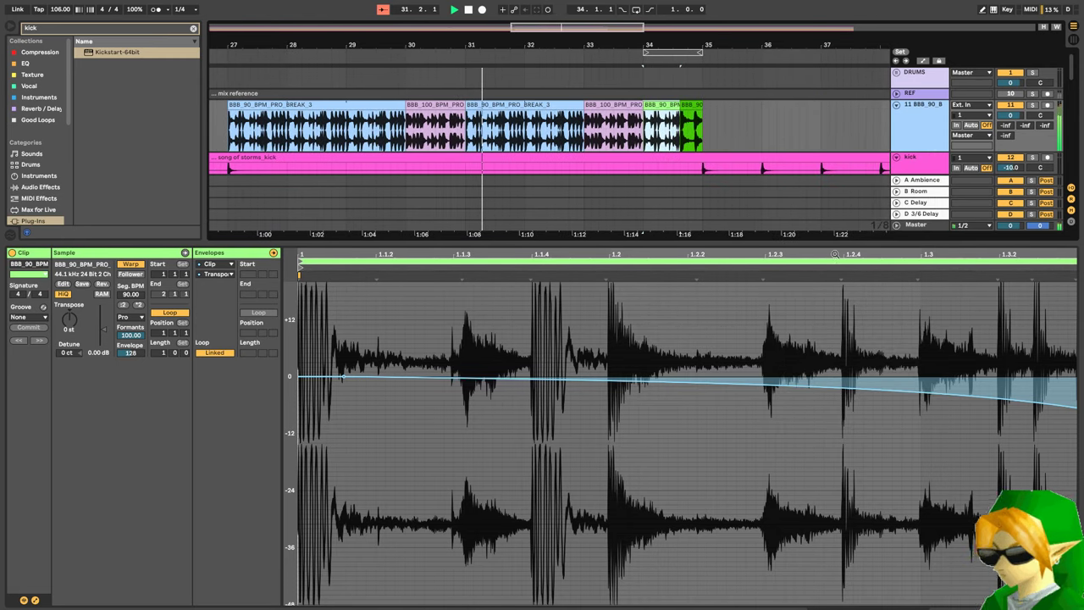
{"action": "left_click_drag", "start_coordinate": [835, 254], "coordinate": [835, 224]}
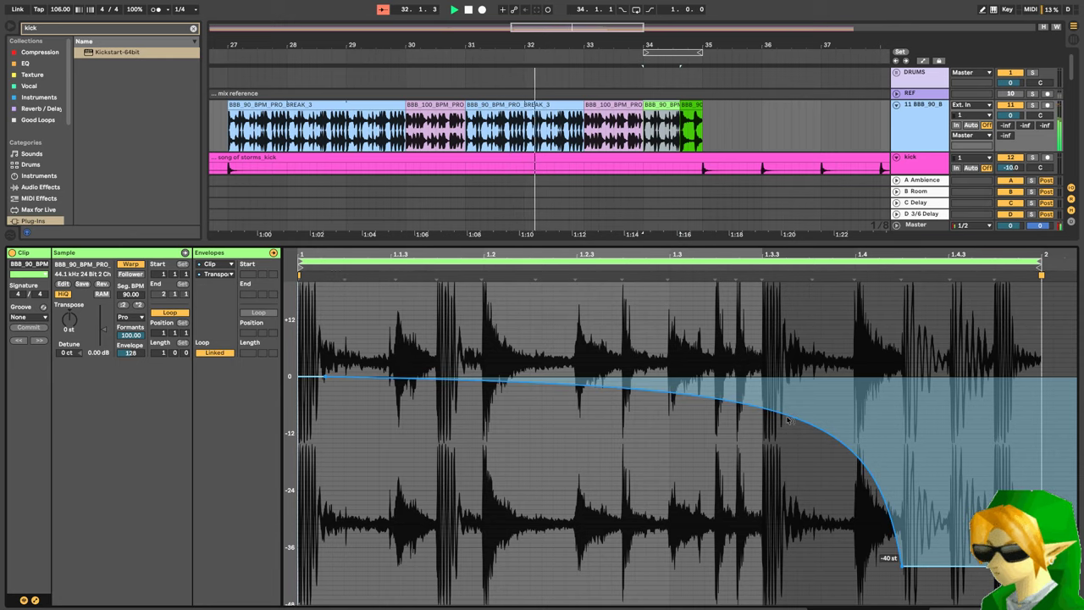
{"action": "left_click_drag", "start_coordinate": [788, 420], "coordinate": [788, 444]}
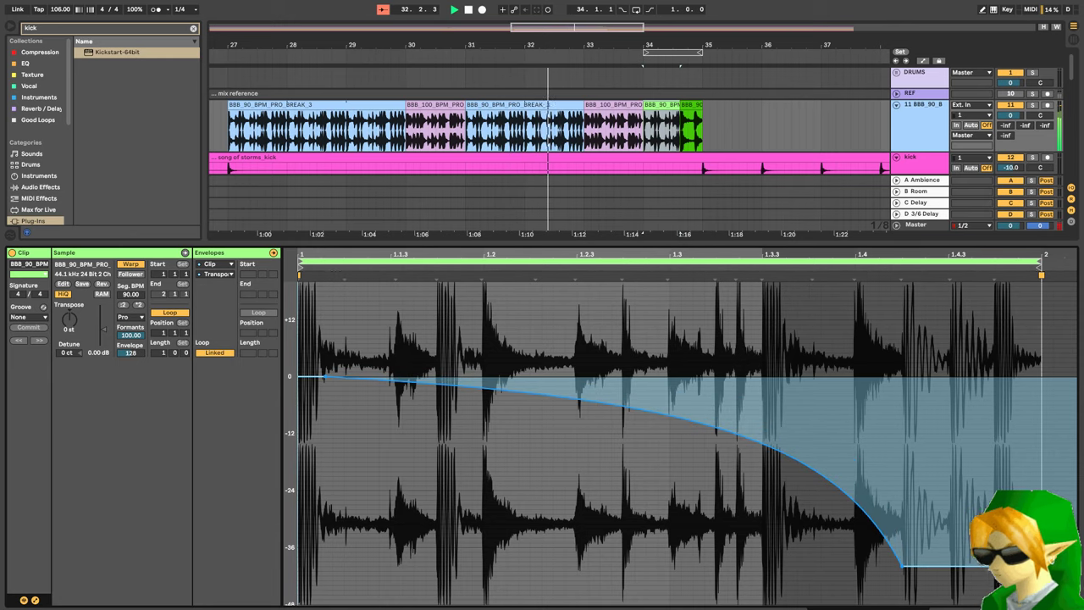
- Split the dark green fill clip at 34.4.3 and reverse its final piece before bar 35
{"action": "left_click", "coordinate": [692, 108]}
{"action": "left_click", "coordinate": [664, 106]}
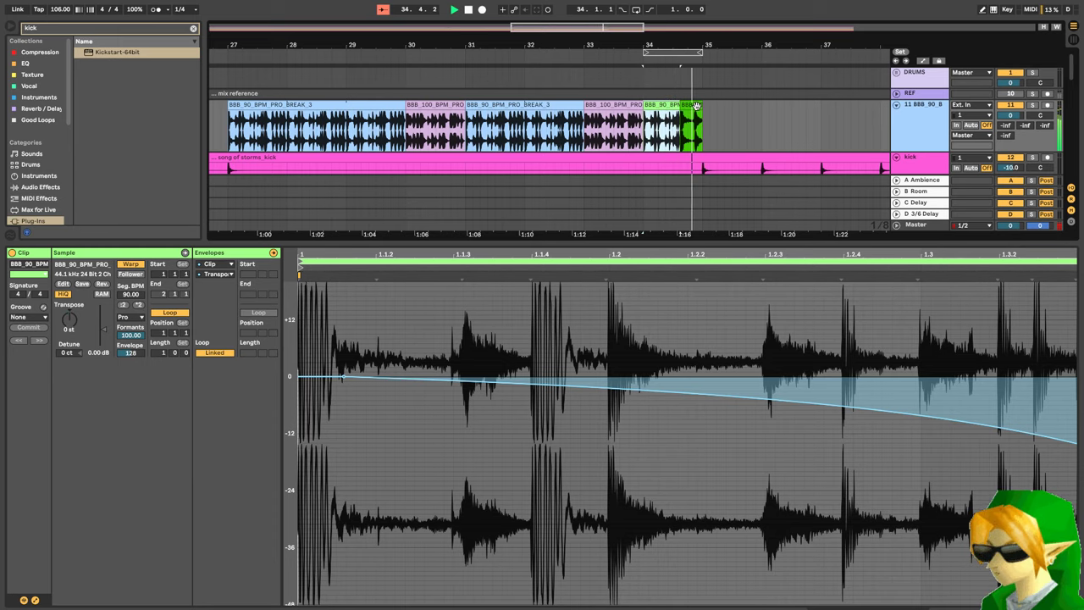
{"action": "left_click", "coordinate": [581, 149]}
{"action": "left_click", "coordinate": [657, 106]}
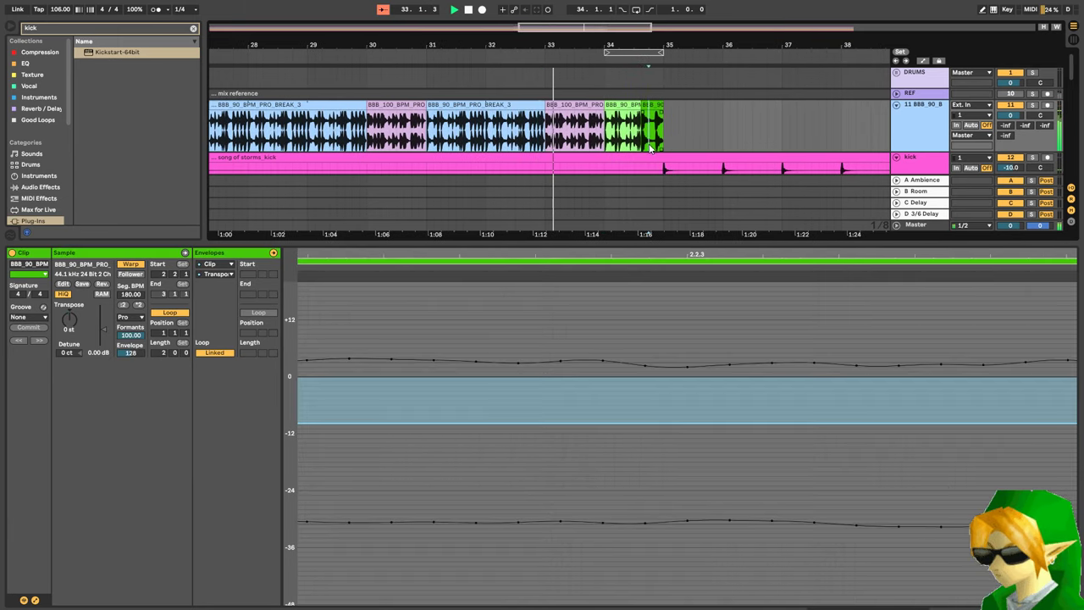
{"action": "left_click", "coordinate": [663, 107]}
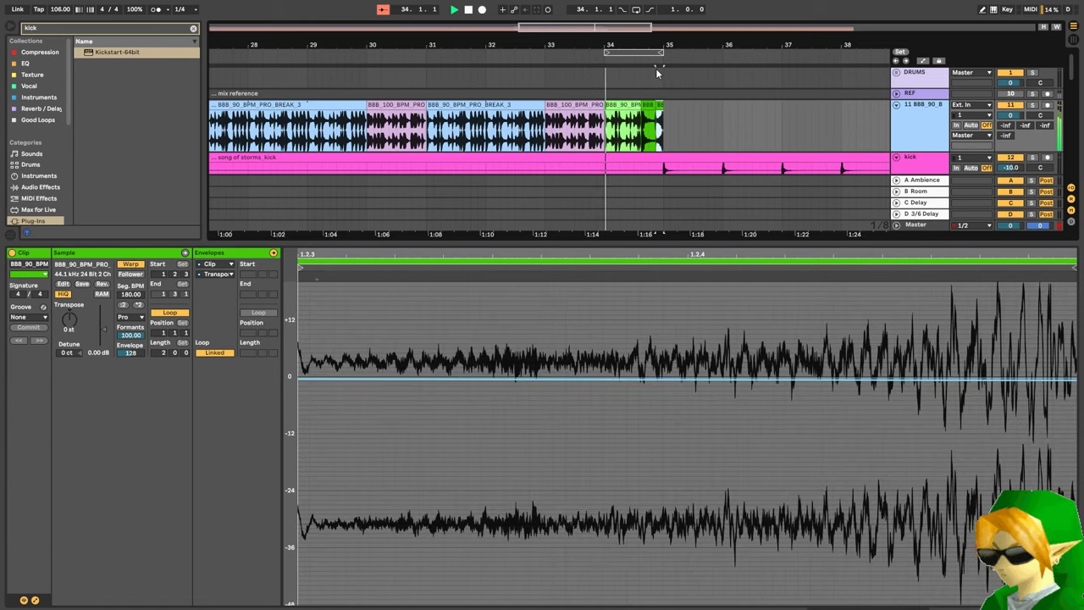
- Add locators at bar 35 and bar 27 to mark the end and start of the break section
{"action": "left_click_drag", "start_coordinate": [581, 26], "coordinate": [583, 64]}
{"action": "left_click_drag", "start_coordinate": [240, 65], "coordinate": [560, 31]}
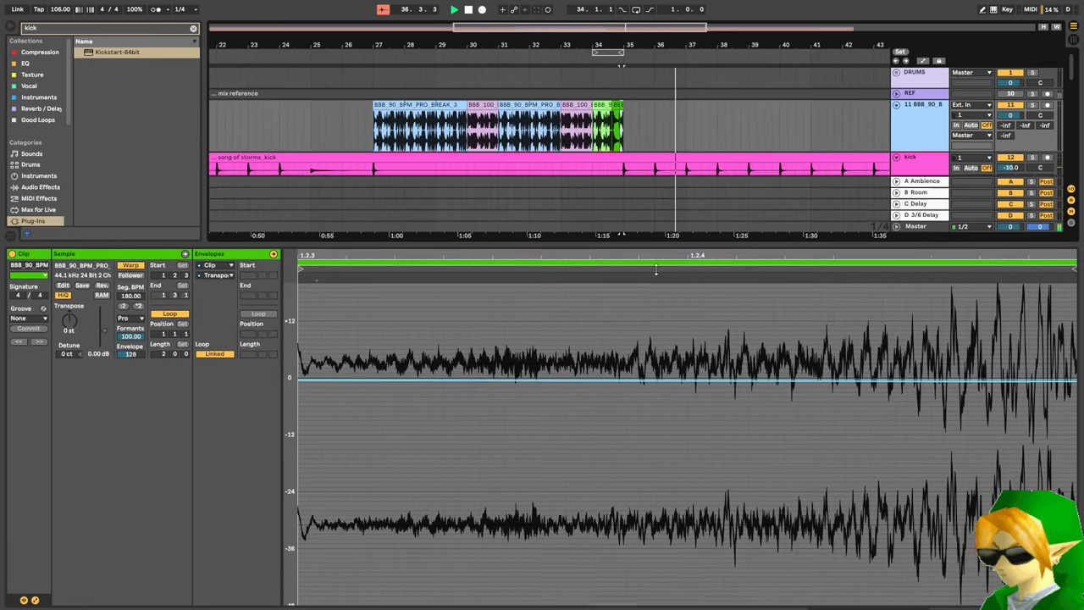
{"action": "left_click_drag", "start_coordinate": [651, 242], "coordinate": [651, 367]}
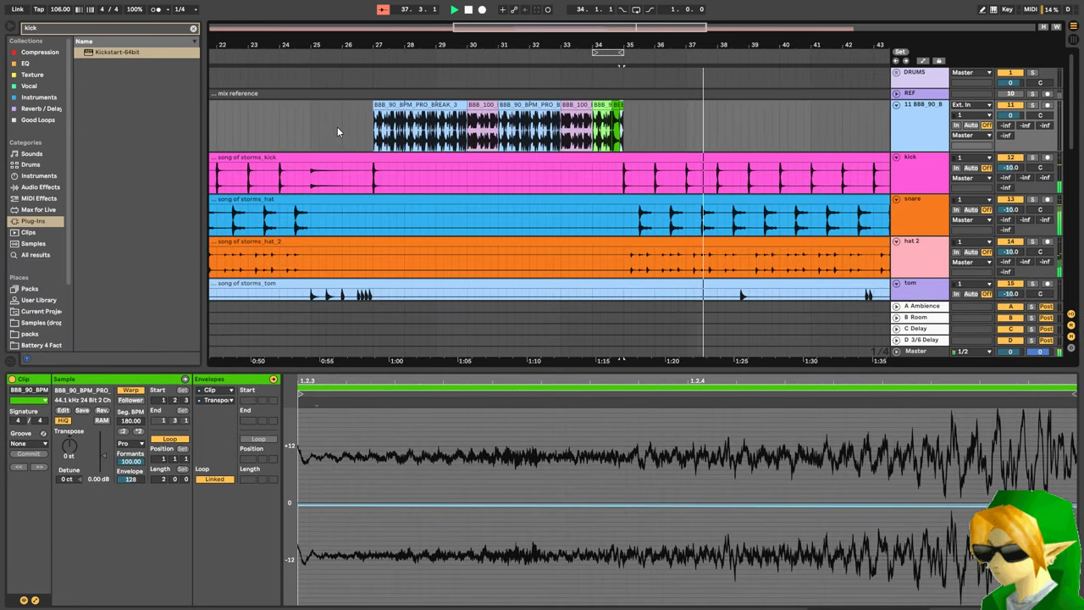
{"action": "right_click", "coordinate": [622, 63]}
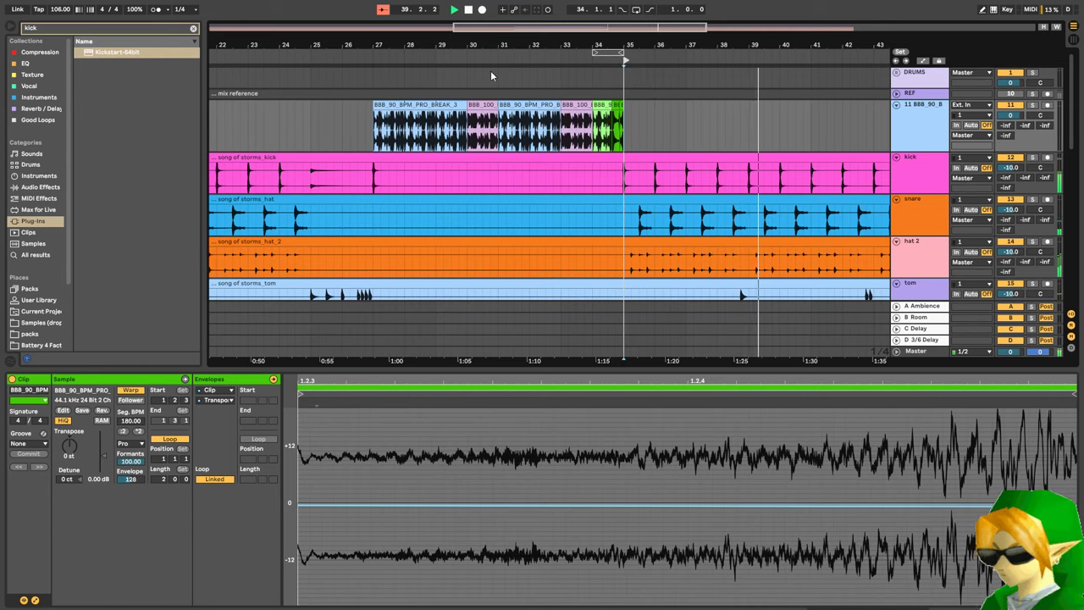
{"action": "right_click", "coordinate": [370, 56]}
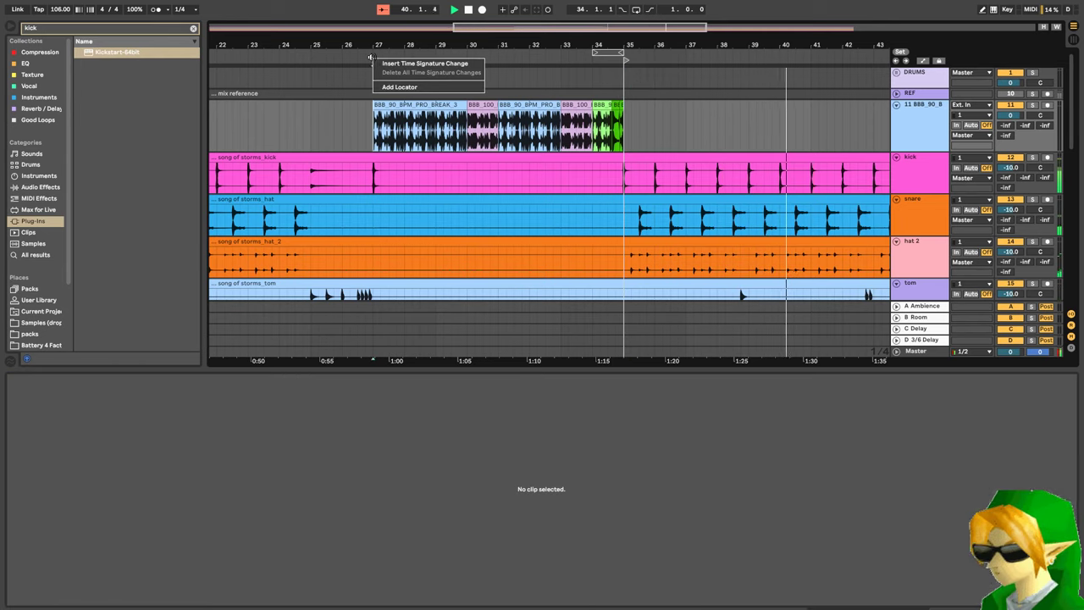
{"action": "left_click", "coordinate": [387, 87]}
- Lower the drum break track's volume to -8.3 dB while playing from just before bar 27
{"action": "key", "text": "space"}
{"action": "key", "text": "space"}
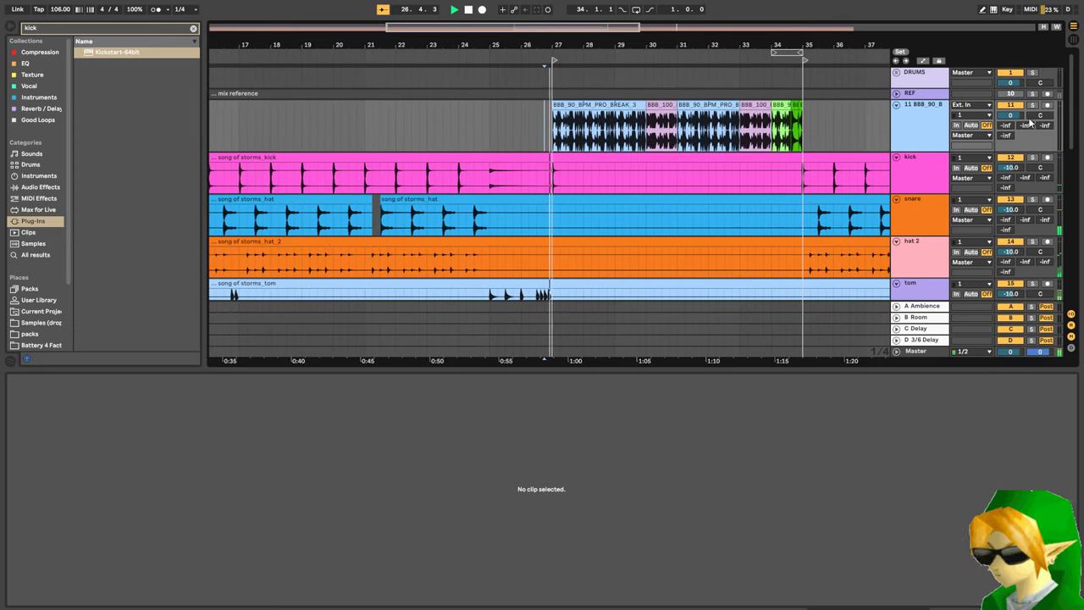
{"action": "left_click_drag", "start_coordinate": [1011, 115], "coordinate": [1011, 138]}
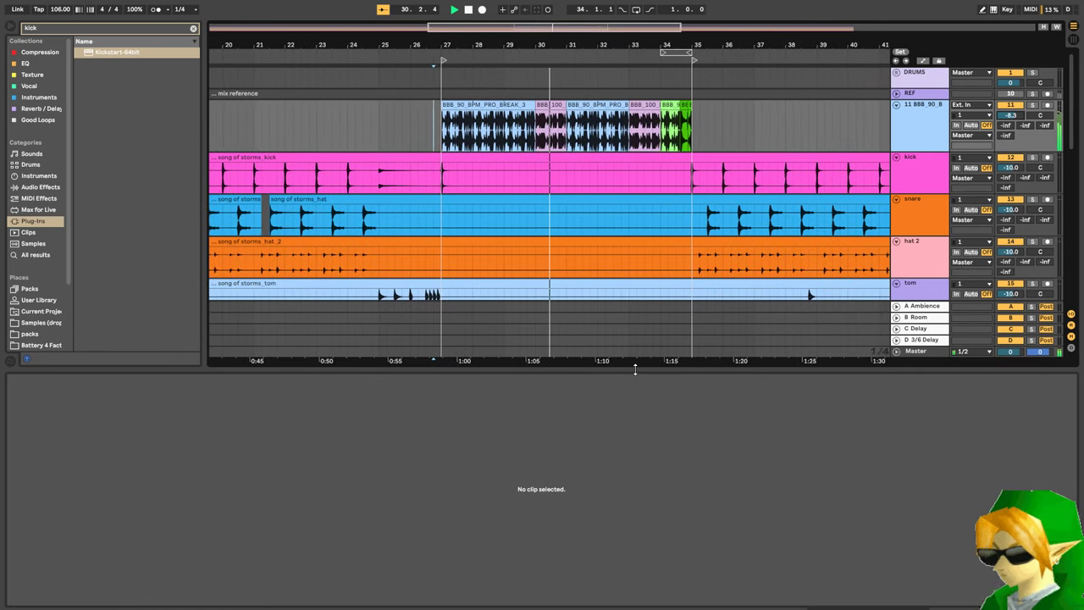
- Lower the BASS group's volume to -4.1 dB during playback
{"action": "left_click_drag", "start_coordinate": [637, 370], "coordinate": [649, 555]}
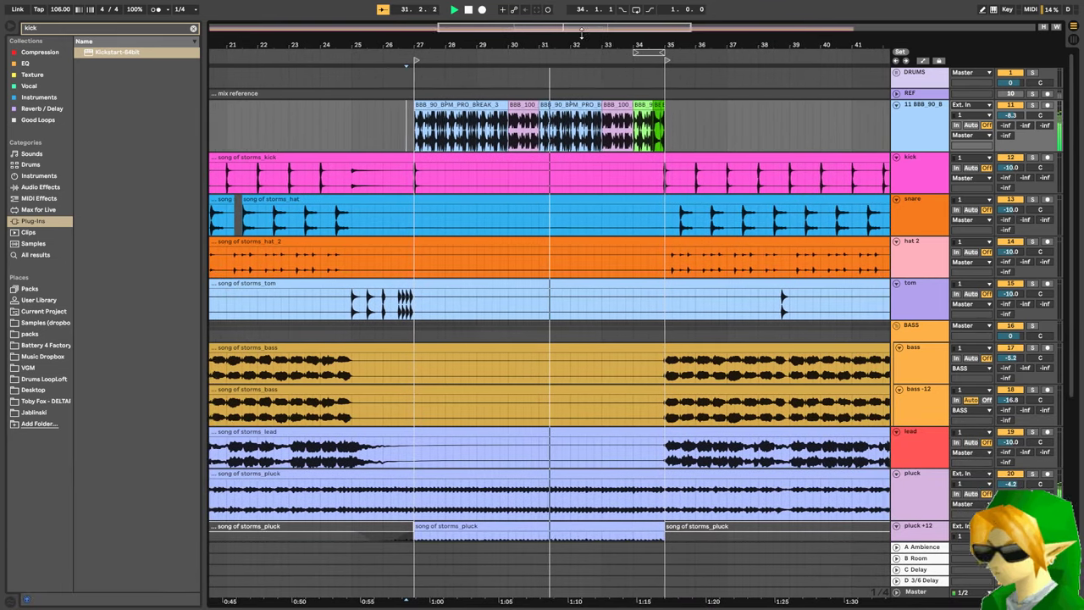
{"action": "left_click_drag", "start_coordinate": [542, 45], "coordinate": [503, 10]}
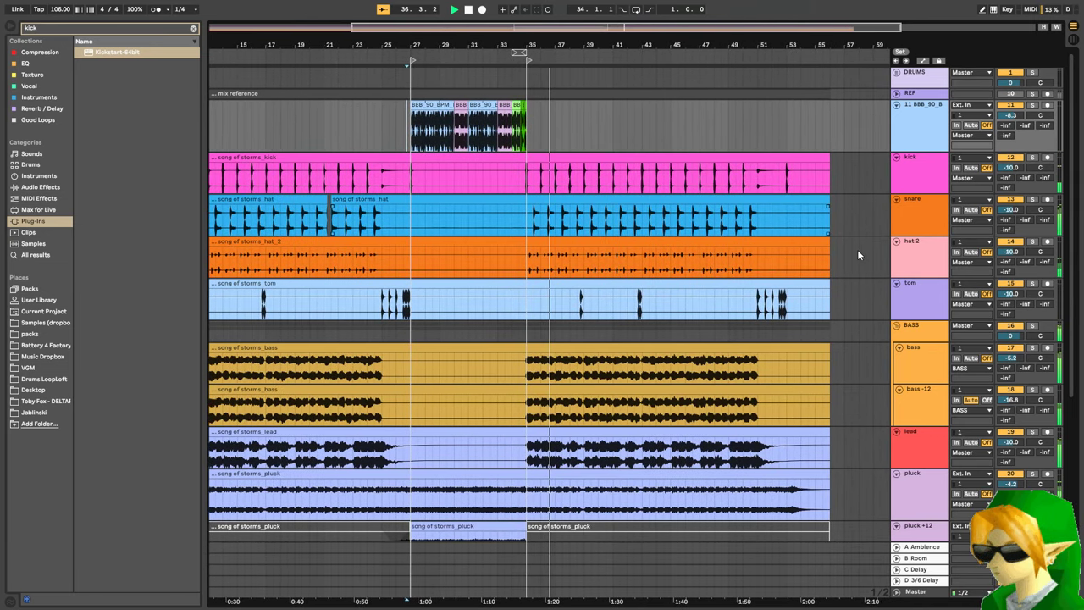
{"action": "mouse_move", "coordinate": [1018, 343]}
{"action": "left_mouse_down"}
{"action": "mouse_move", "coordinate": [1019, 354]}
{"action": "mouse_move", "coordinate": [1019, 342]}
{"action": "mouse_move", "coordinate": [1012, 348]}
{"action": "left_mouse_up"}
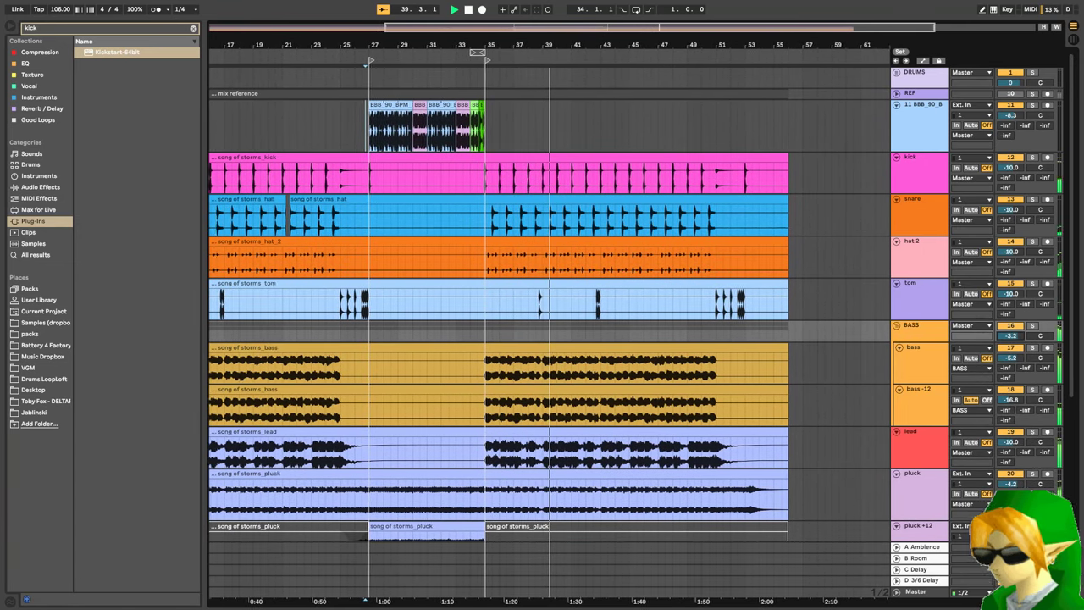
- Solo the pluck track briefly to check its sound, and return to the full mix
{"action": "double_click", "coordinate": [925, 595]}
{"action": "key", "text": "shift+Tab"}
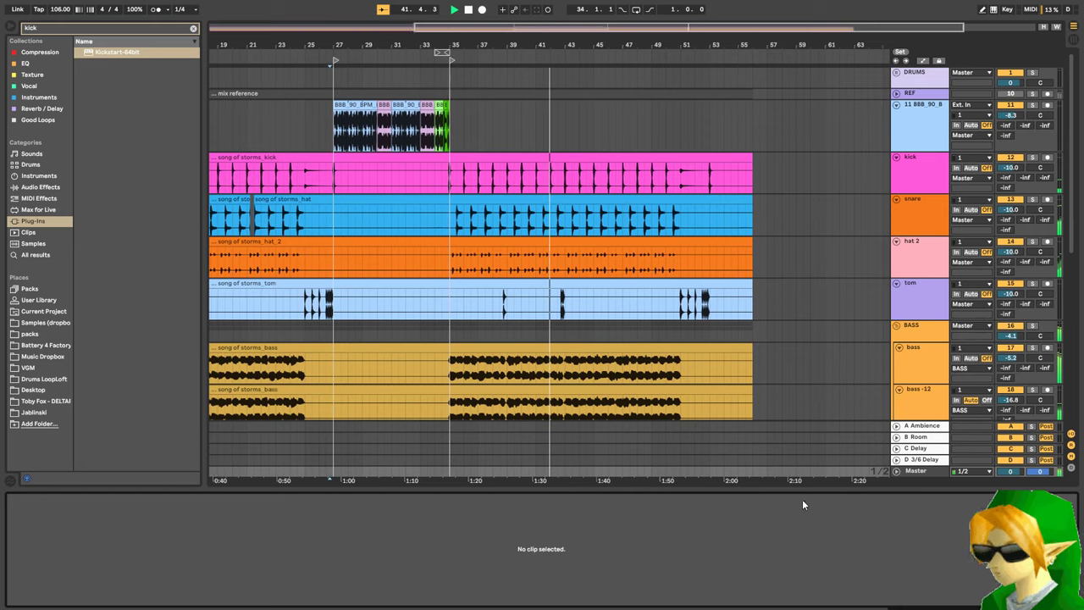
{"action": "left_click_drag", "start_coordinate": [806, 490], "coordinate": [805, 585]}
{"action": "scroll", "coordinate": [608, 491], "scroll_direction": "down", "scroll_amount": 2}
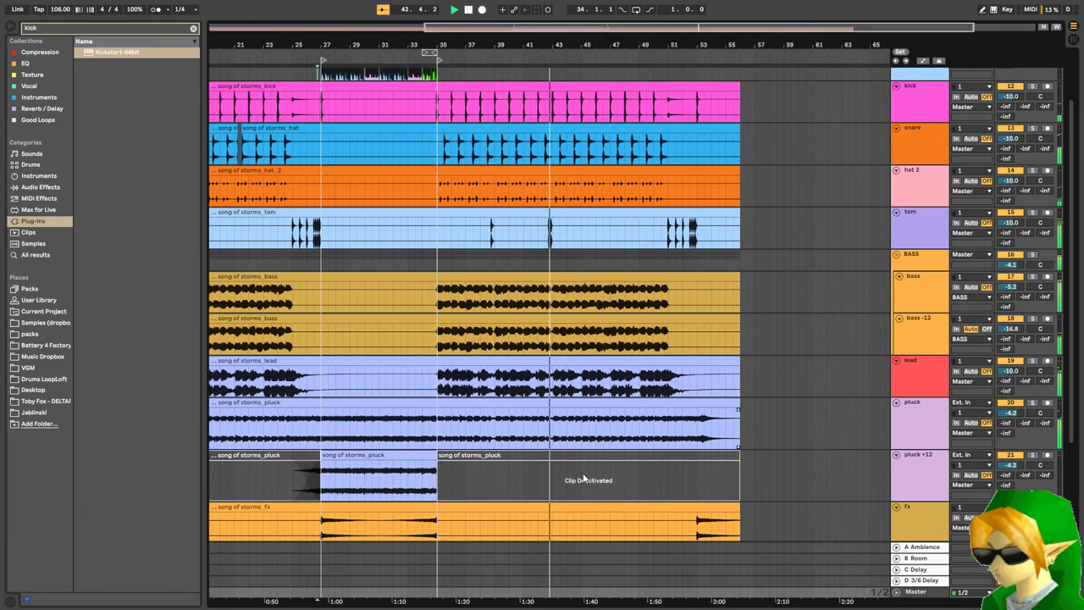
{"action": "left_click", "coordinate": [1033, 404]}
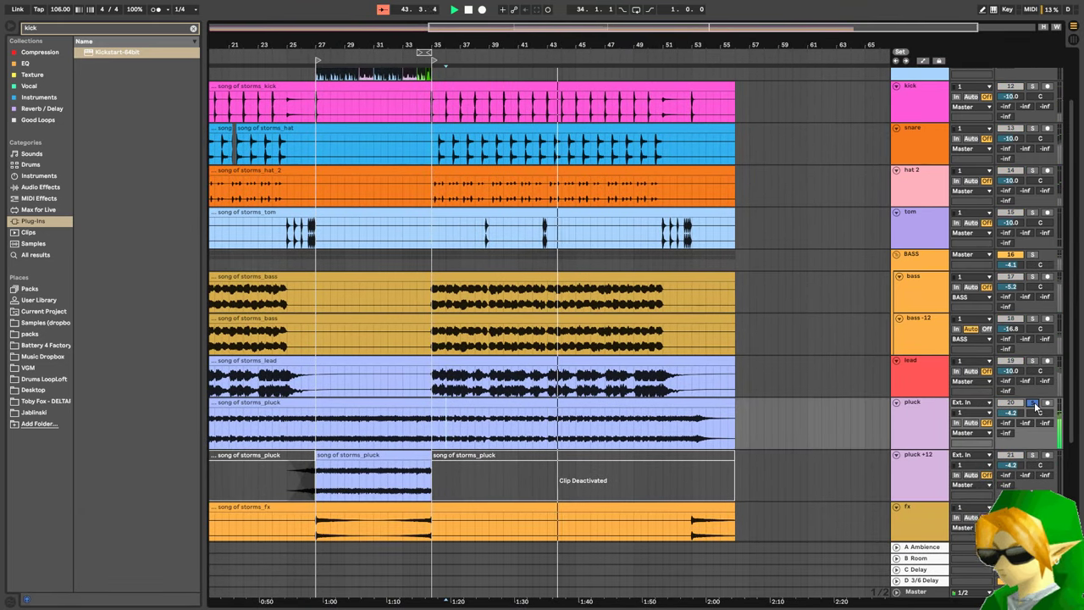
{"action": "left_click", "coordinate": [1034, 404]}
- Try adding Ozone 8 Imager to the pluck track between FabFilter Pro-Q 3 and Spectrum
{"action": "double_click", "coordinate": [929, 421]}
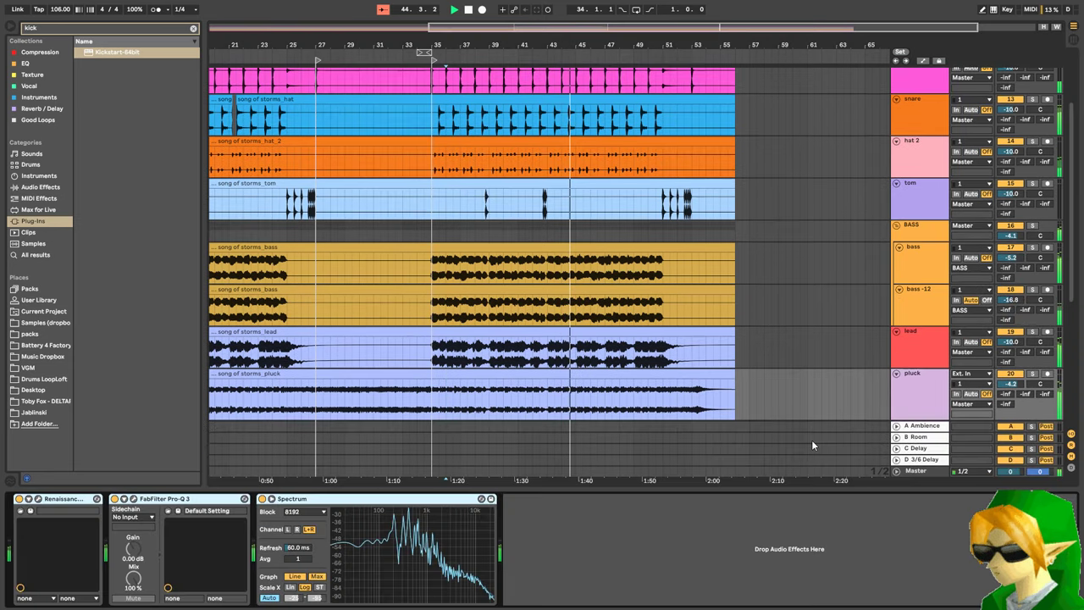
{"action": "left_click", "coordinate": [55, 29]}
{"action": "type", "text": "i"}
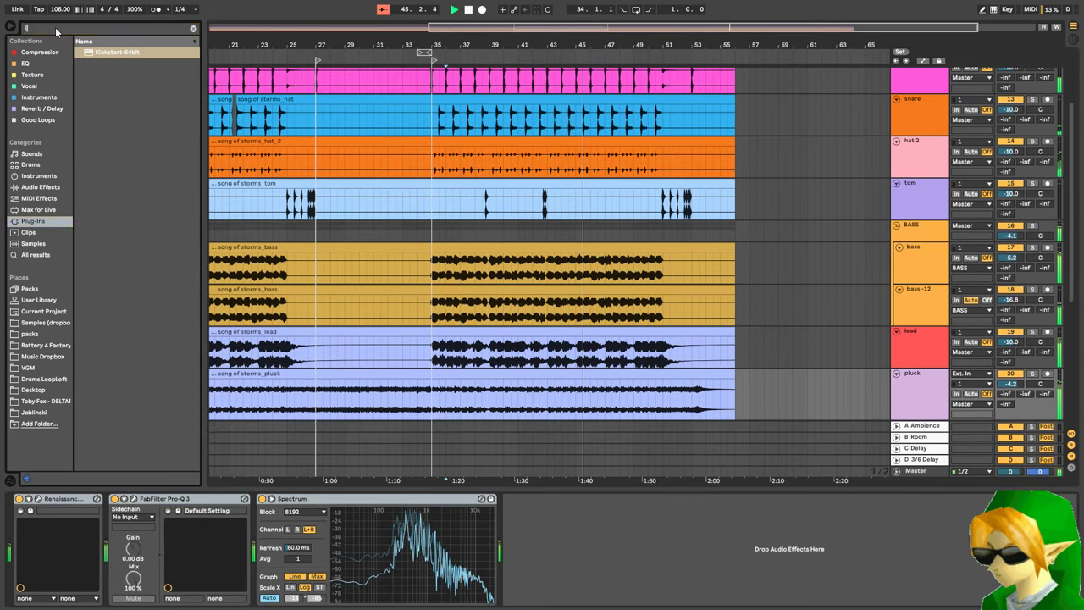
{"action": "type", "text": "mager"}
{"action": "left_click_drag", "start_coordinate": [133, 88], "coordinate": [233, 587]}
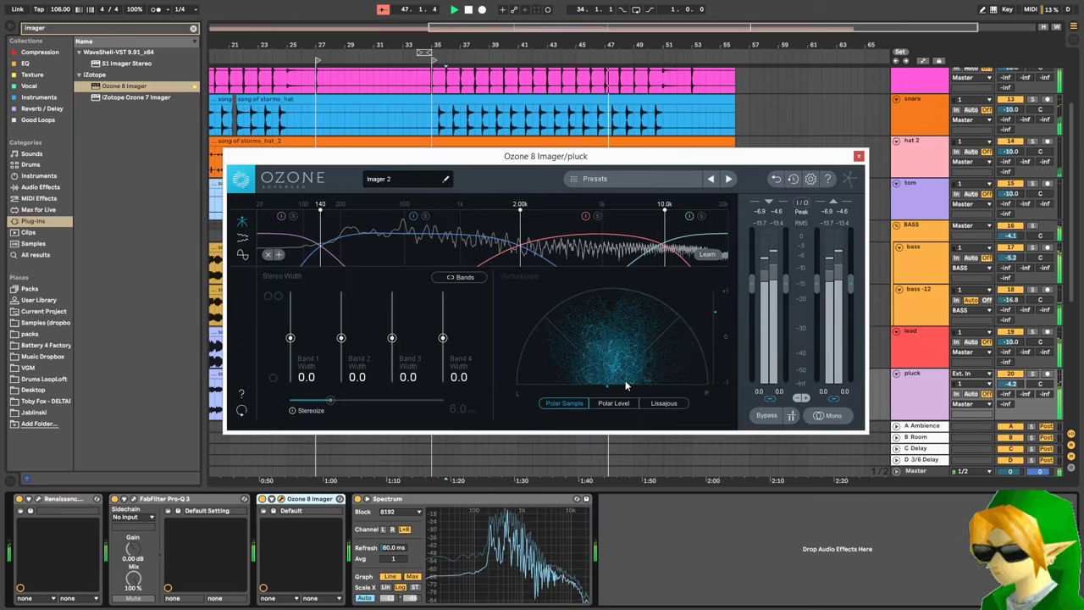
- Try widening the pluck with Stereoize and all four linked Imager bands at 32.9, and remove the Imager
{"action": "left_click", "coordinate": [460, 277]}
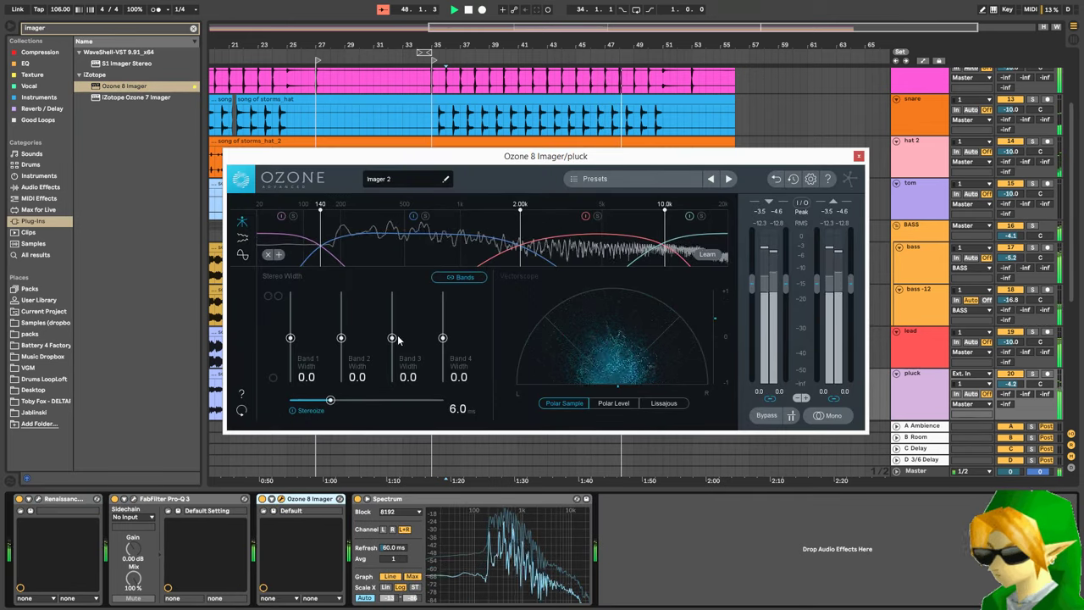
{"action": "left_click_drag", "start_coordinate": [391, 338], "coordinate": [380, 315]}
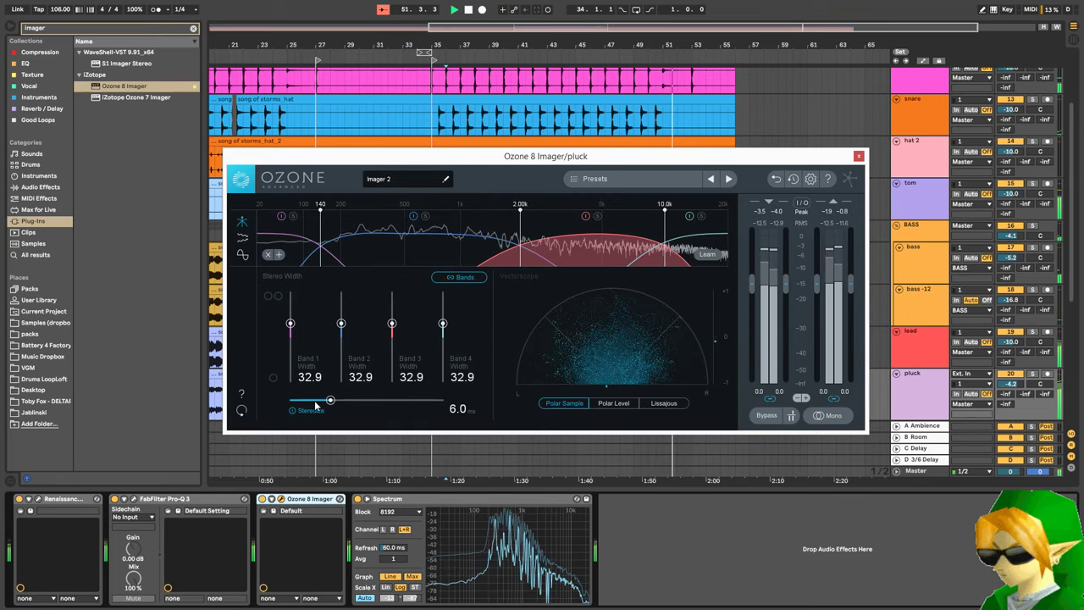
{"action": "left_click", "coordinate": [304, 499]}
{"action": "key", "text": "Delete"}
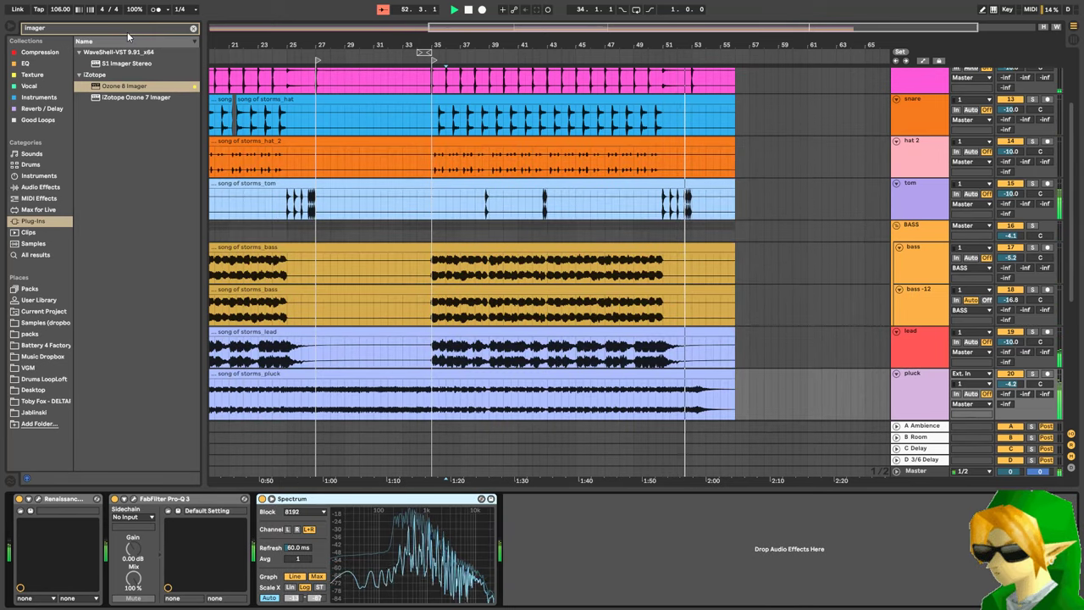
- Search the audio effects for "auto" and insert Auto Pan between FabFilter Pro-Q 3 and Spectrum on the pluck track
{"action": "left_click", "coordinate": [127, 30]}
{"action": "type", "text": "auto"}
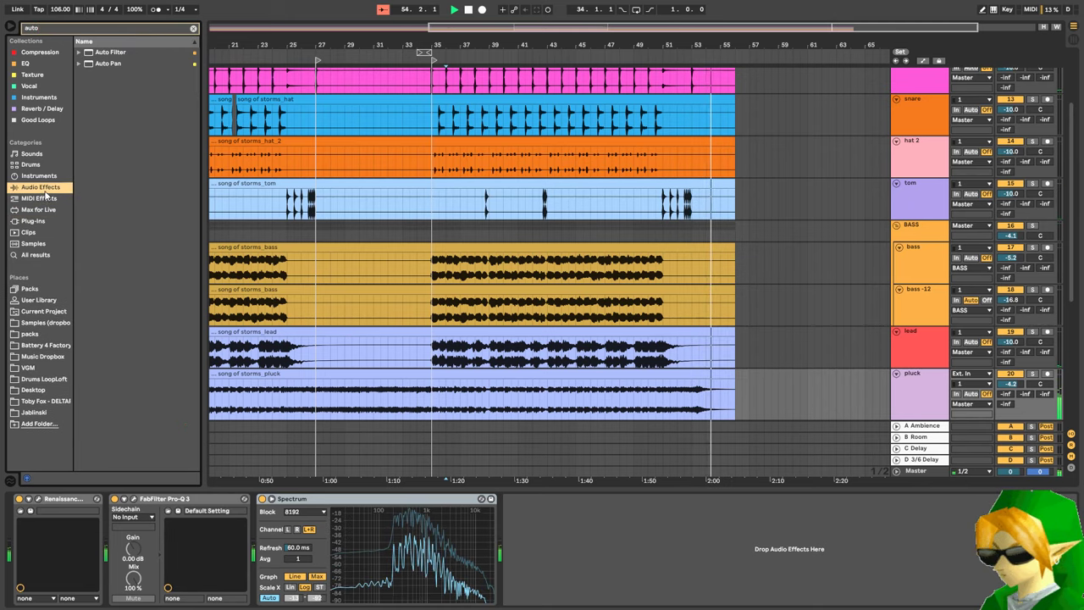
{"action": "left_click_drag", "start_coordinate": [148, 339], "coordinate": [249, 563]}
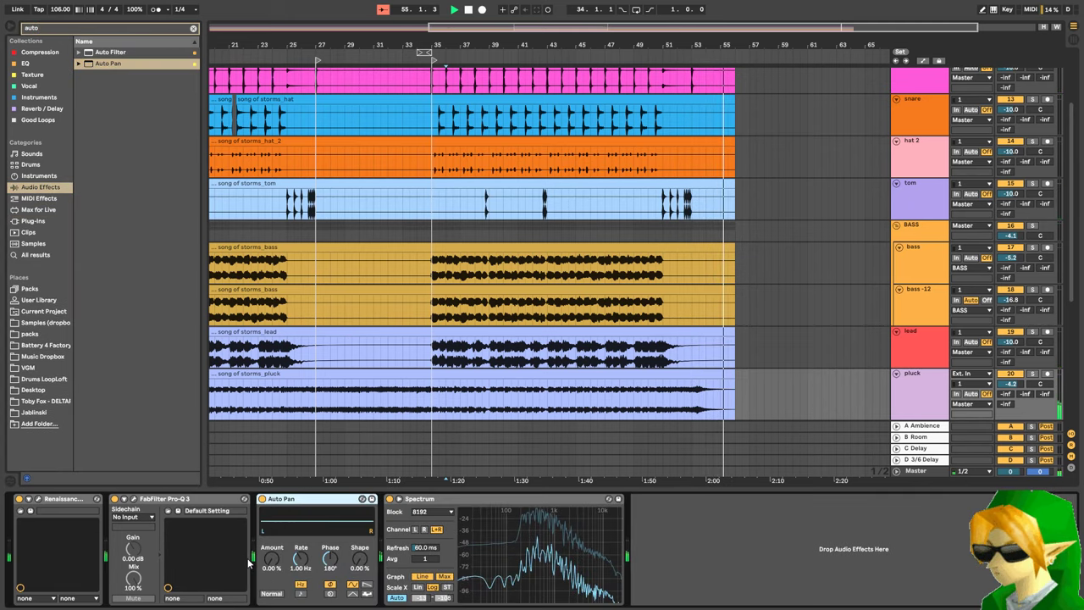
- Restart playback and solo the pluck track followed by the BASS group to hear each in isolation
{"action": "key", "text": "space"}
{"action": "key", "text": "space"}
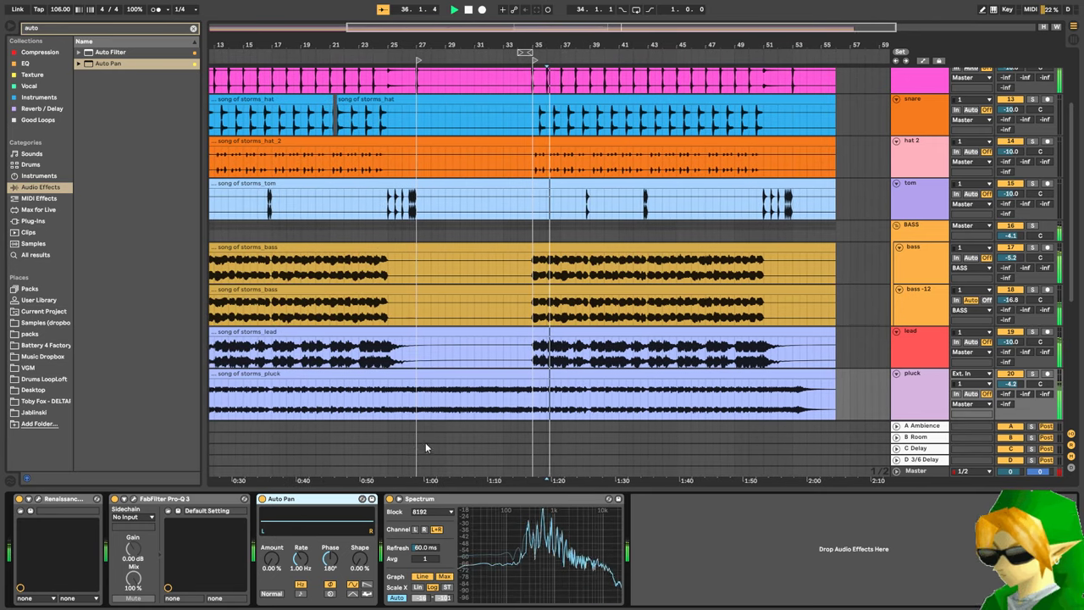
{"action": "left_click", "coordinate": [1032, 375]}
{"action": "left_click", "coordinate": [1033, 225]}
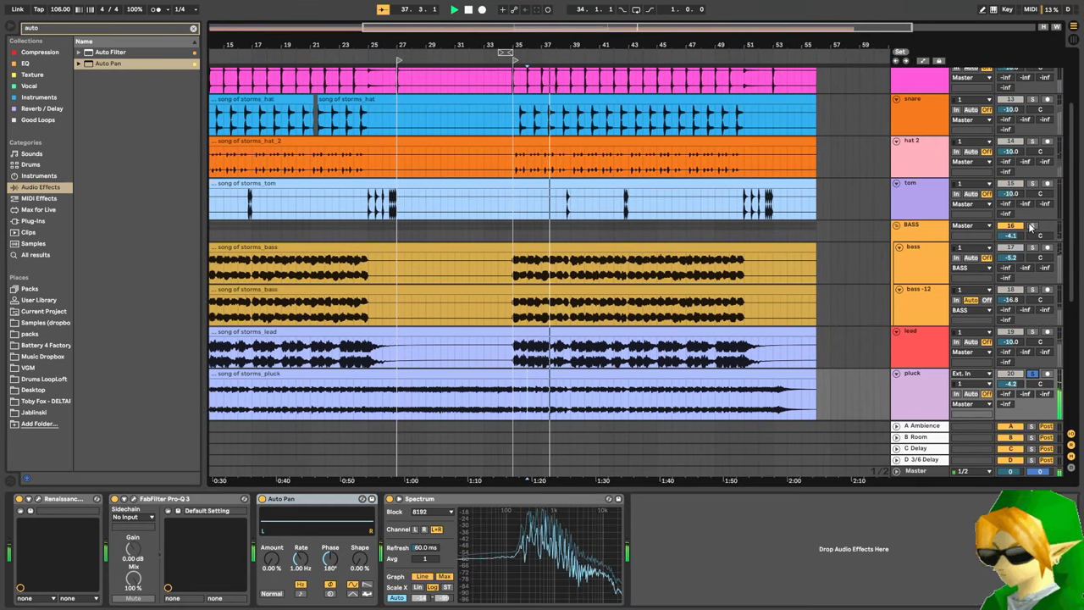
{"action": "scroll", "coordinate": [915, 350], "scroll_direction": "up", "scroll_amount": 3}
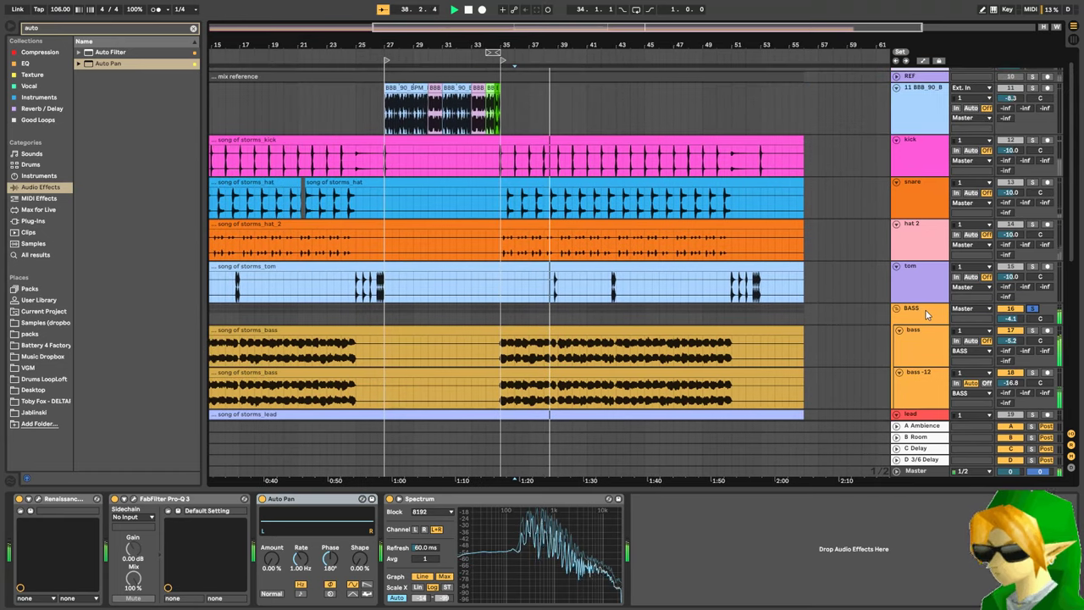
- Search the plug-ins for "pro-mb" and insert FabFilter Pro-MB on the BASS group
{"action": "scroll", "coordinate": [932, 243], "scroll_direction": "down", "scroll_amount": 3}
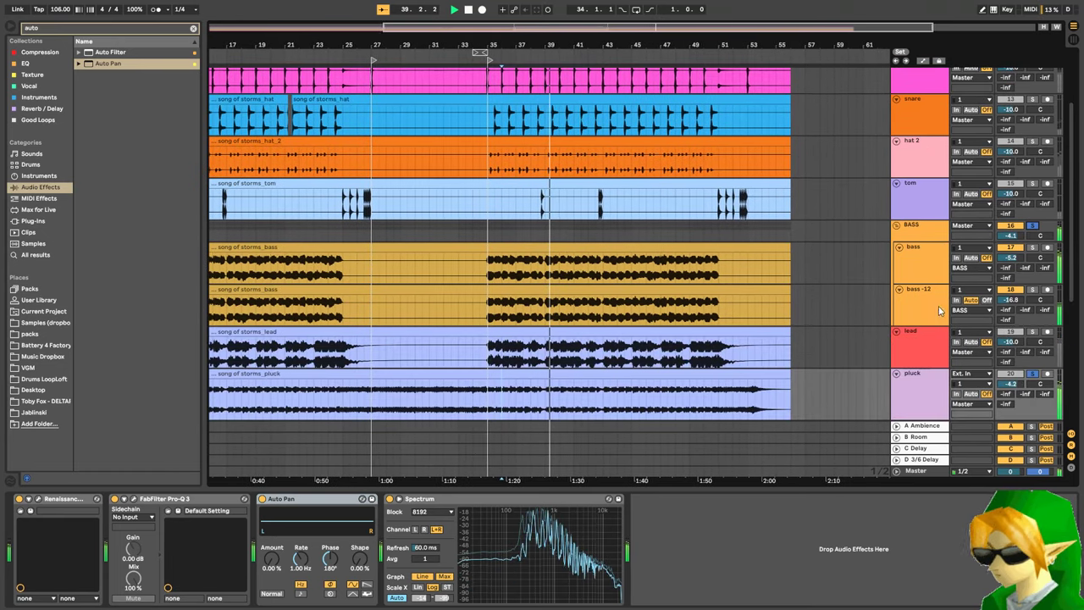
{"action": "left_click", "coordinate": [929, 230]}
{"action": "key", "text": "shift+Tab"}
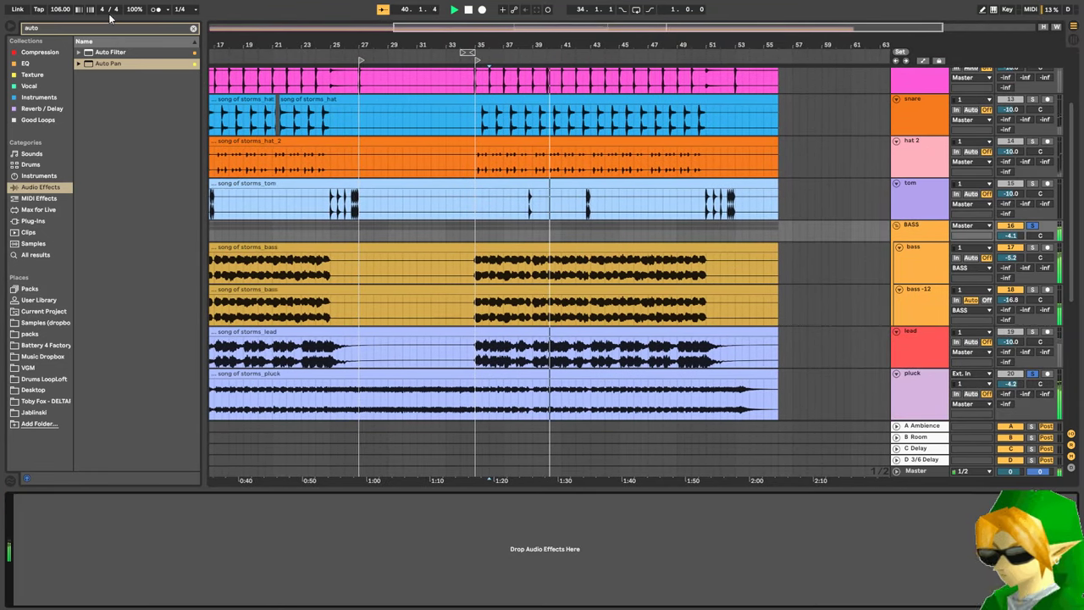
{"action": "left_click", "coordinate": [107, 31]}
{"action": "type", "text": "auto"}
{"action": "key", "text": "BackSpace"}
{"action": "key", "text": "BackSpace"}
{"action": "key", "text": "BackSpace"}
{"action": "key", "text": "BackSpace"}
{"action": "type", "text": "pro-mb"}
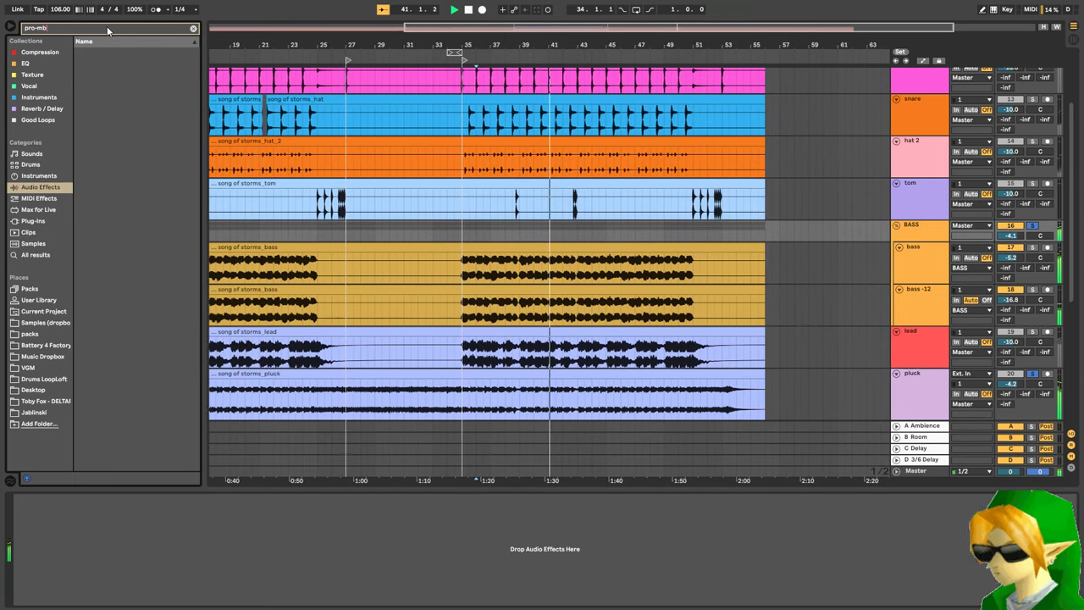
{"action": "left_click", "coordinate": [33, 220]}
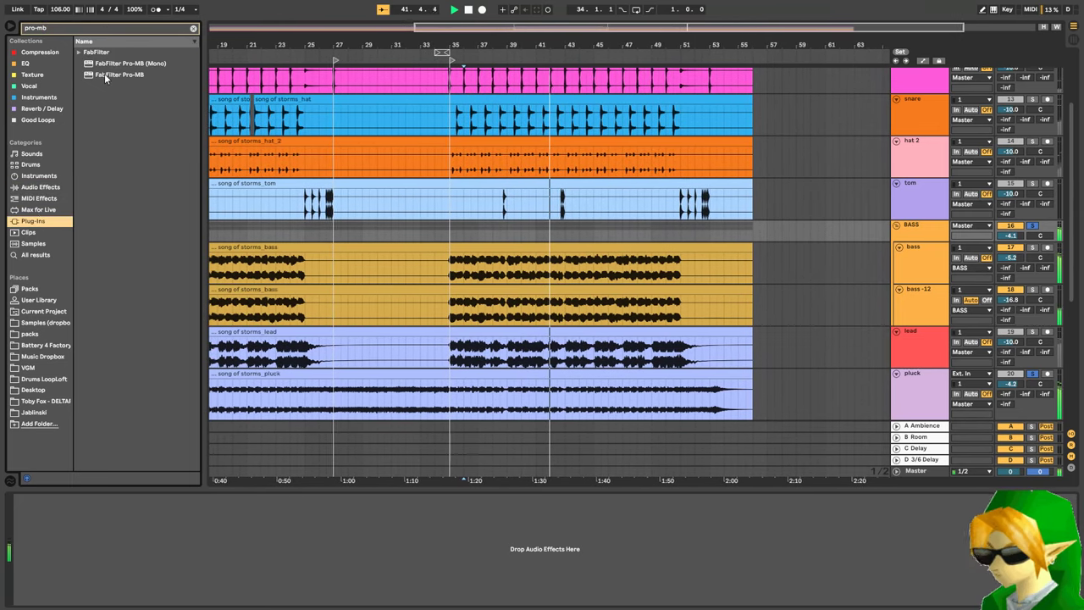
{"action": "left_click", "coordinate": [104, 73]}
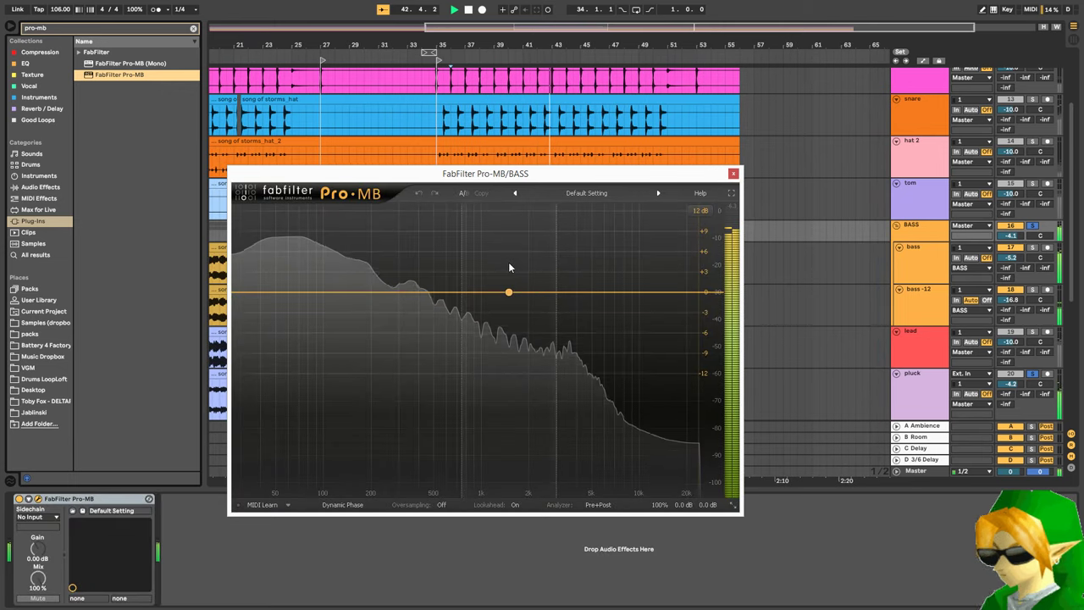
- Add a Pro-MB compression band over the bass's upper mids, extend its low crossover downward, and deepen its gain-reduction range
{"action": "left_click", "coordinate": [551, 253]}
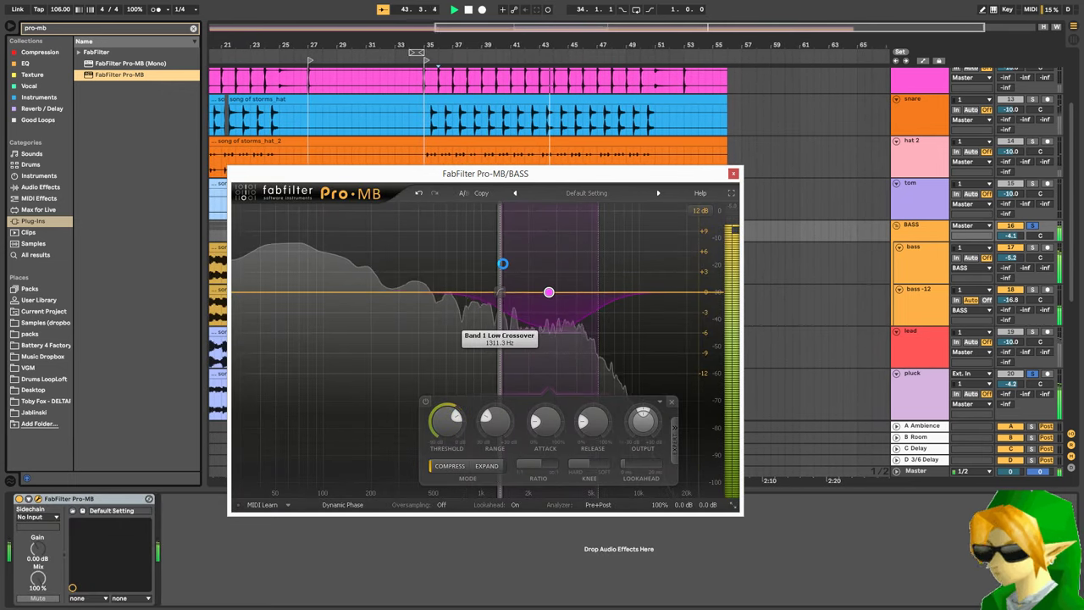
{"action": "left_click_drag", "start_coordinate": [497, 268], "coordinate": [455, 259]}
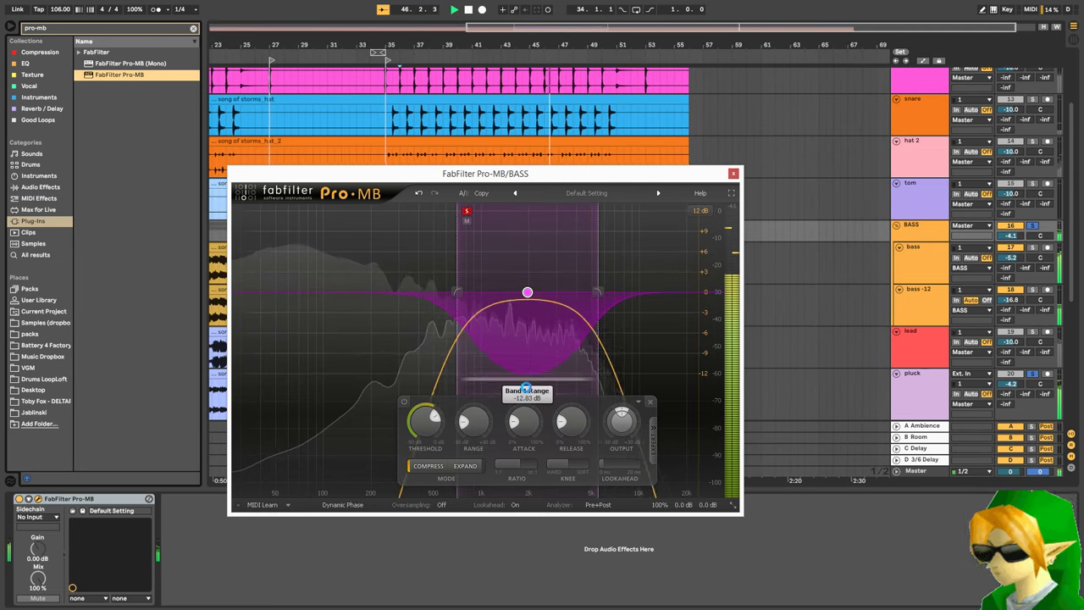
{"action": "left_click_drag", "start_coordinate": [526, 389], "coordinate": [535, 480]}
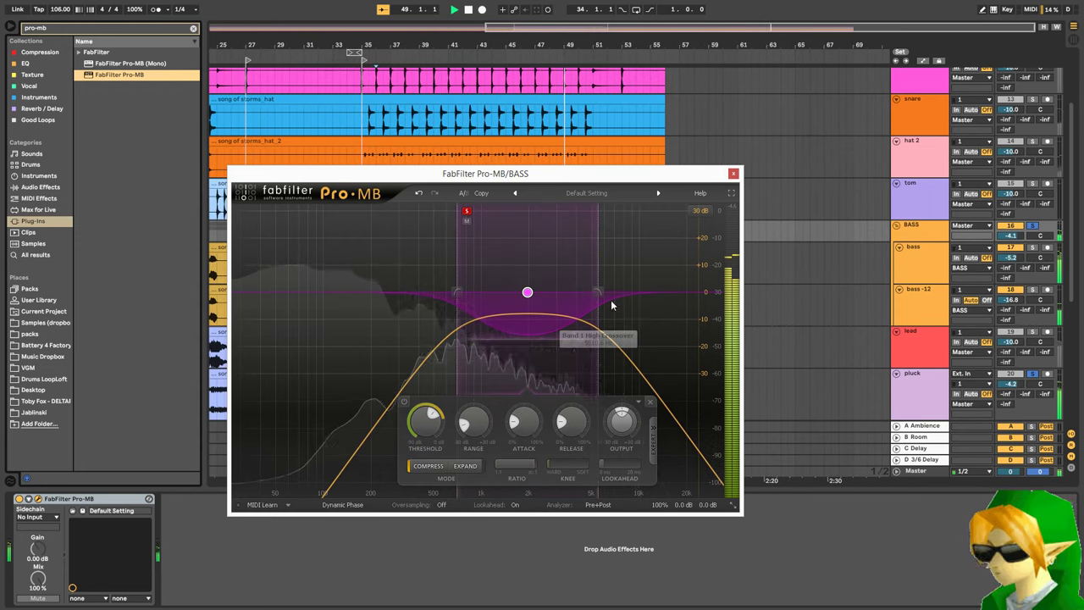
{"action": "left_click_drag", "start_coordinate": [552, 330], "coordinate": [549, 354]}
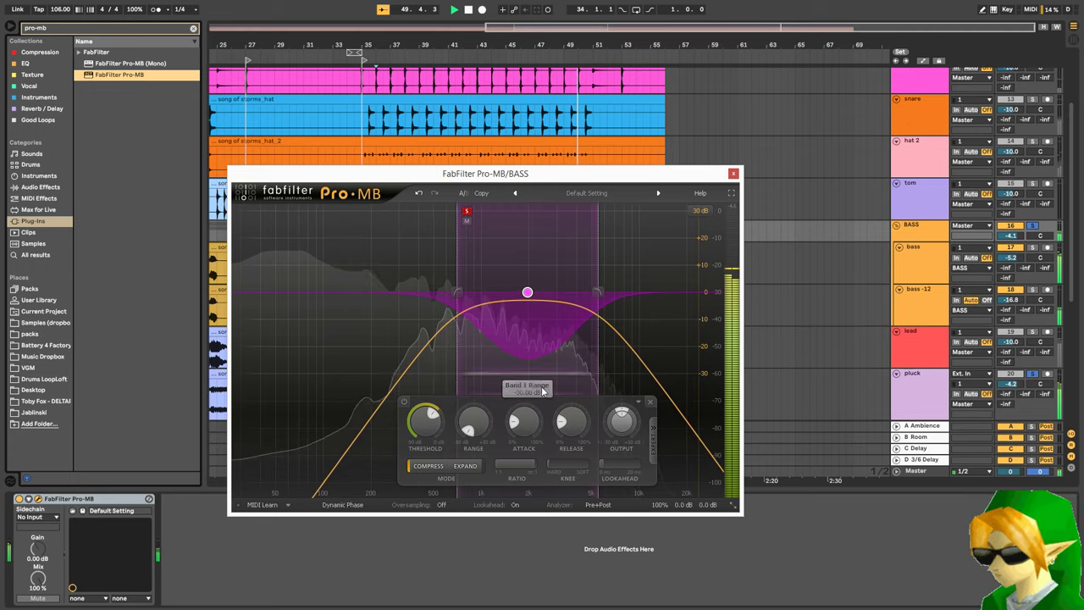
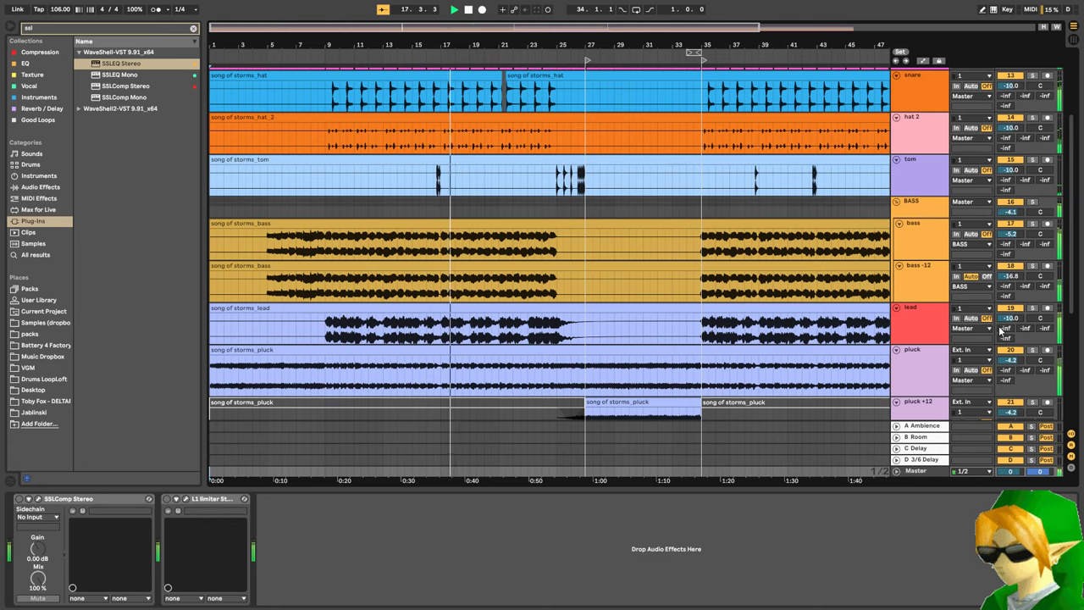
- Set the lead volume to -14.7 dB and the pluck's Auto Pan to 84.1% amount, 42.1% shape and a tempo-synced rate
{"action": "left_click_drag", "start_coordinate": [1007, 322], "coordinate": [1006, 346]}
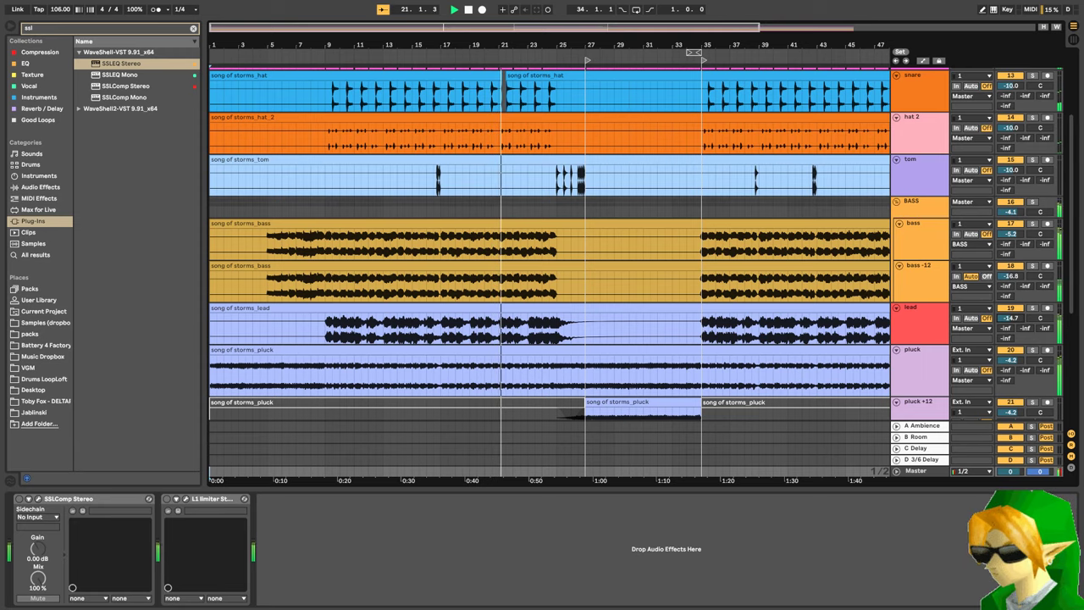
{"action": "scroll", "coordinate": [787, 249], "scroll_direction": "down", "scroll_amount": 2}
{"action": "scroll", "coordinate": [786, 249], "scroll_direction": "down", "scroll_amount": 1}
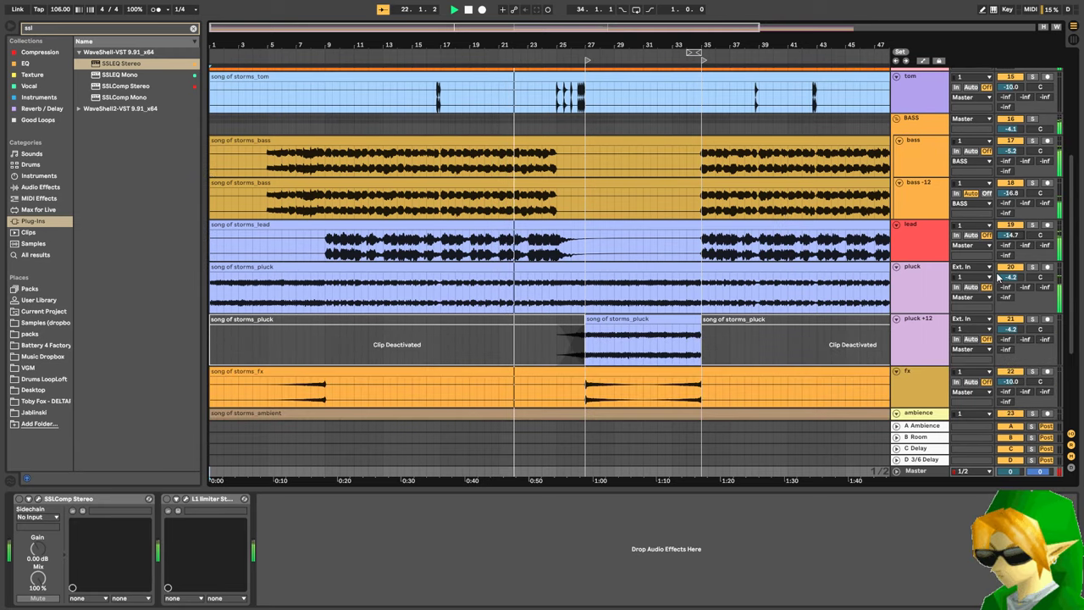
{"action": "left_click", "coordinate": [931, 291]}
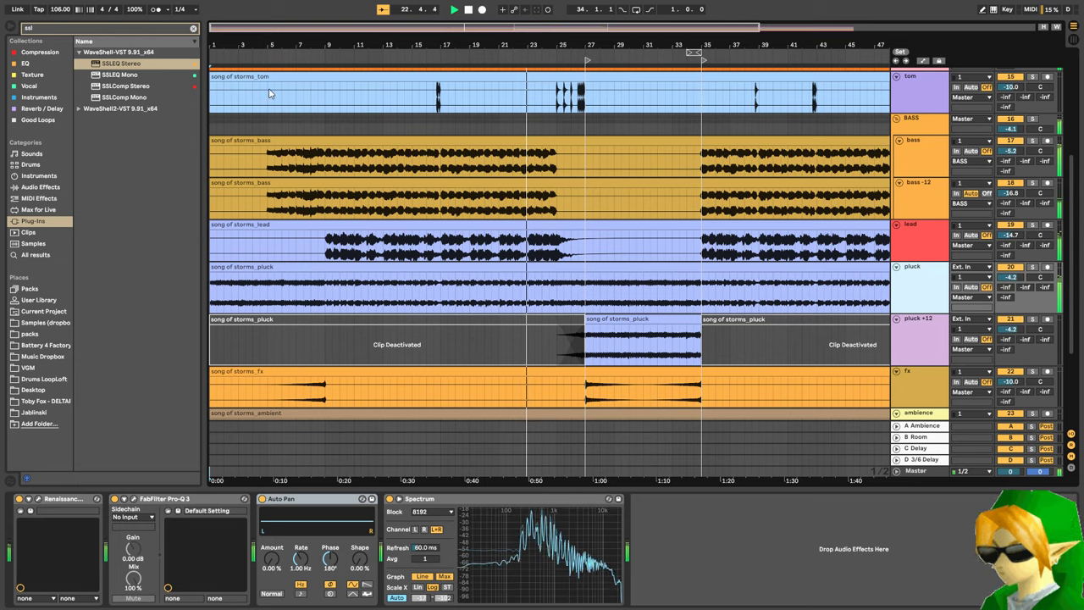
{"action": "left_click_drag", "start_coordinate": [277, 573], "coordinate": [273, 561]}
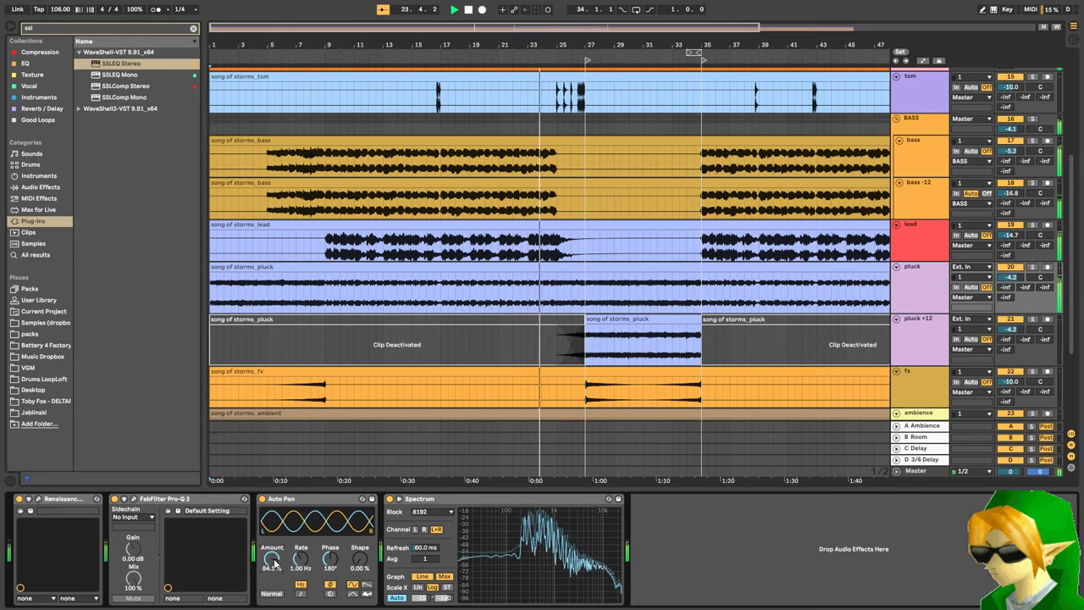
{"action": "left_click_drag", "start_coordinate": [359, 561], "coordinate": [360, 535]}
{"action": "left_click", "coordinate": [300, 594]}
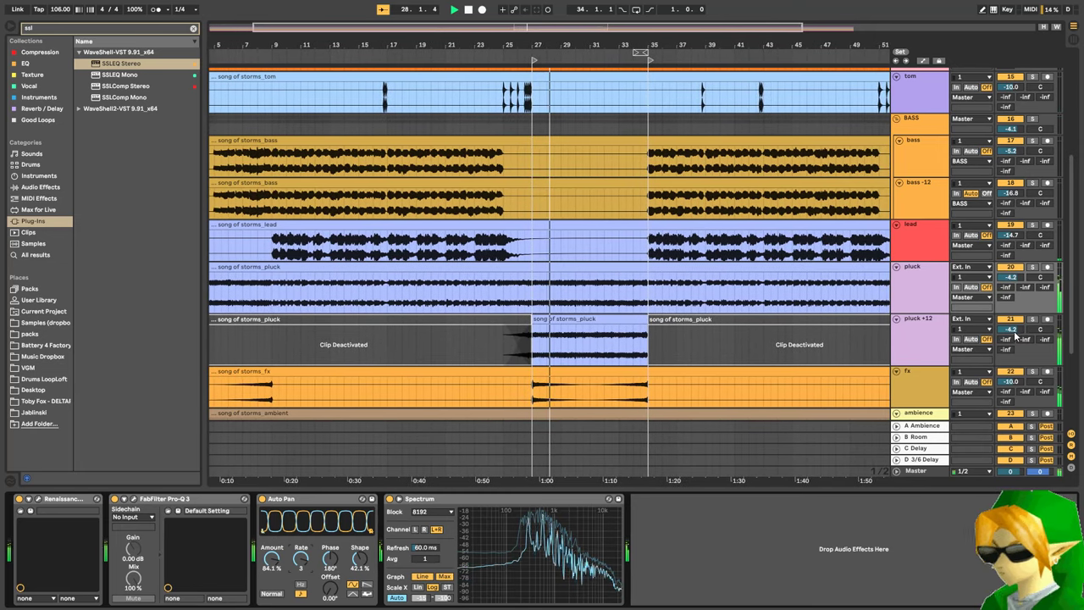
- Split the pluck +12 clip between bars 27 and 35 into two-bar segments and set Preserve to 1/8 for bars 29–31
{"action": "left_click", "coordinate": [551, 362]}
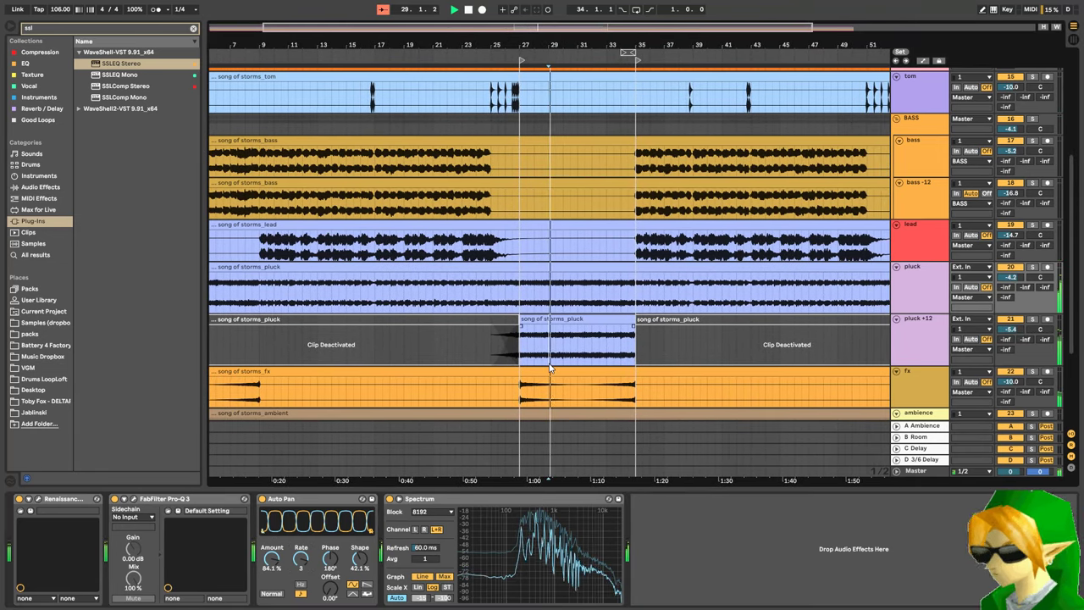
{"action": "key", "text": "ctrl+e"}
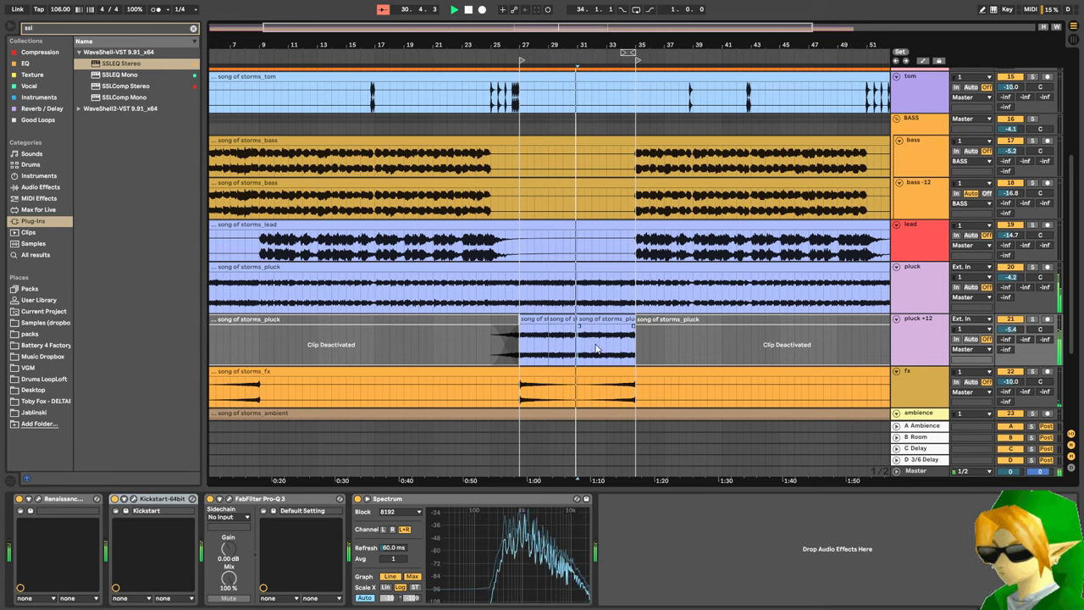
{"action": "double_click", "coordinate": [619, 323]}
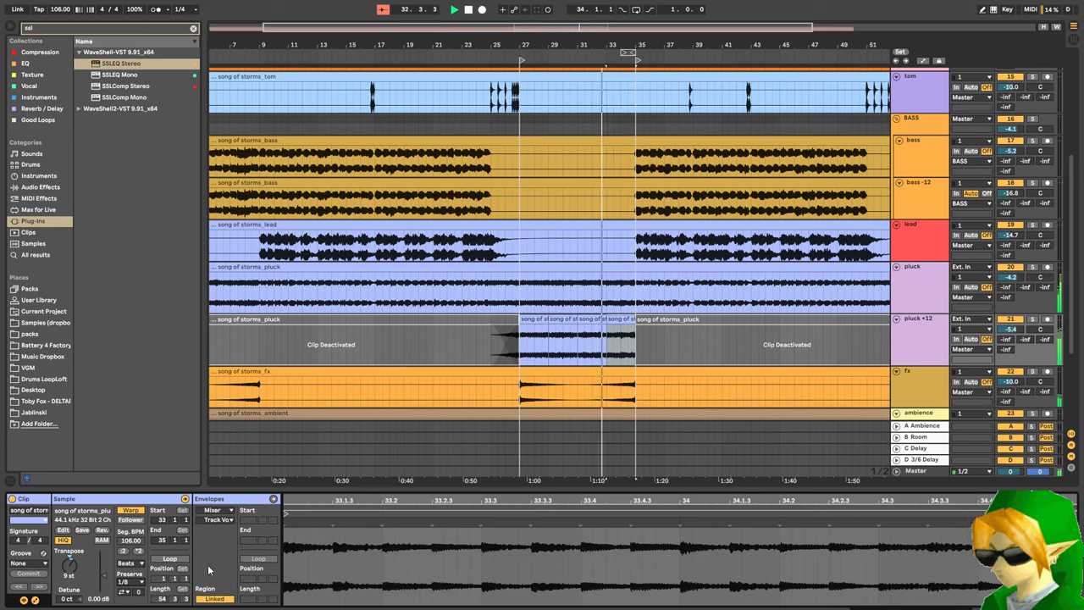
{"action": "left_click", "coordinate": [554, 323]}
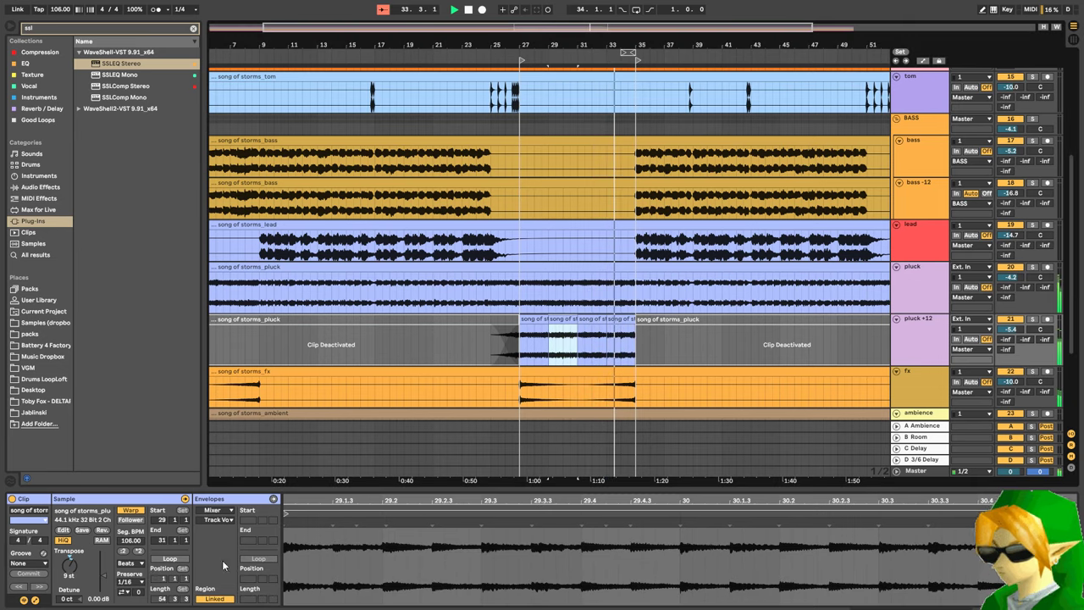
{"action": "left_click", "coordinate": [141, 582]}
{"action": "left_click", "coordinate": [132, 548]}
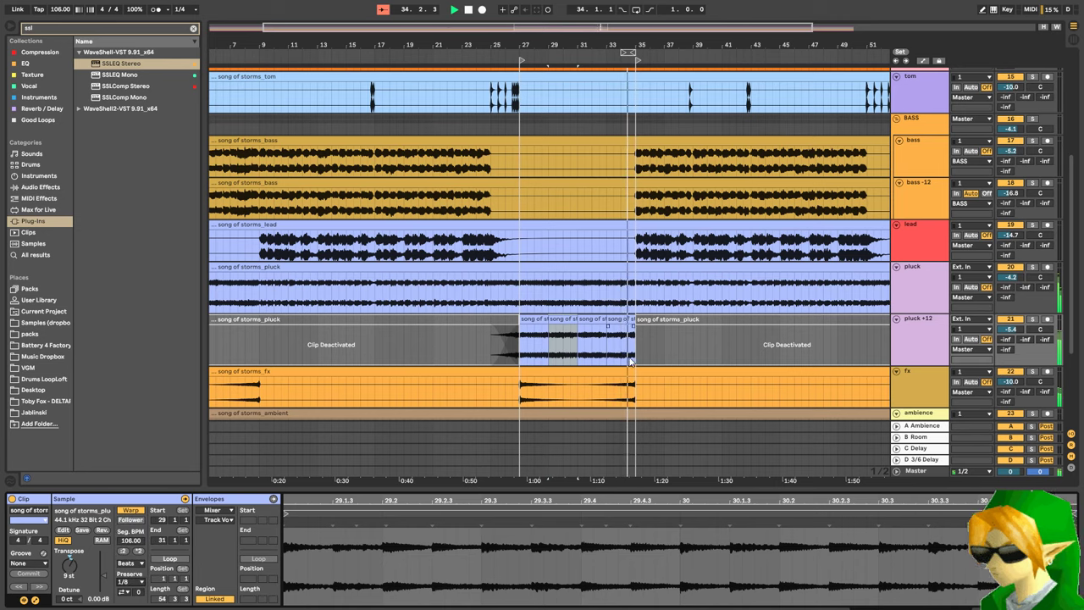
- Split the last two-bar pluck +12 segment at bar 34
{"action": "left_click", "coordinate": [632, 321]}
{"action": "left_click", "coordinate": [634, 334]}
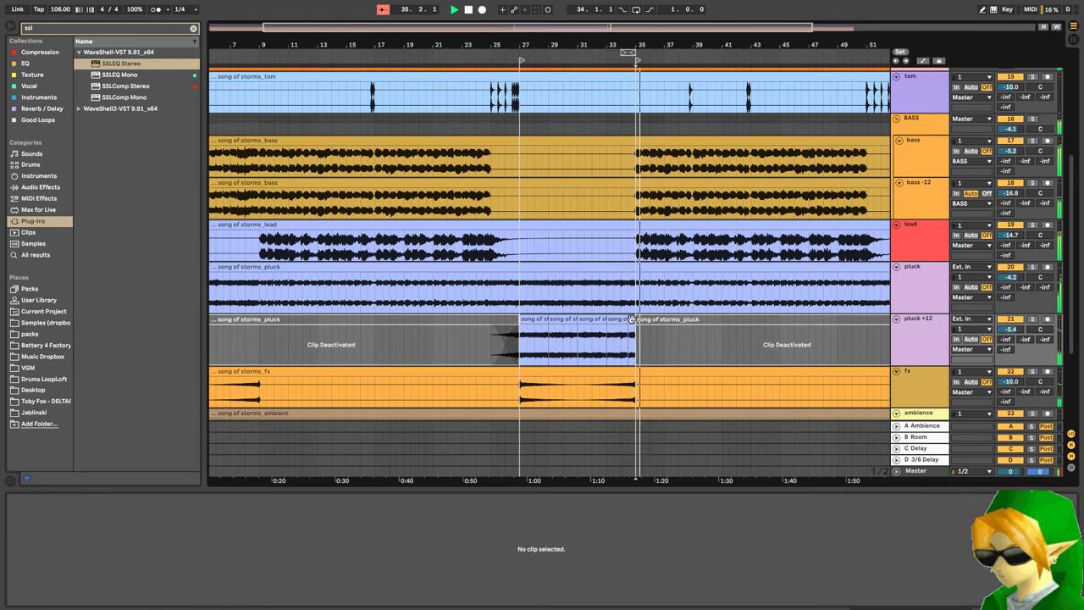
{"action": "left_click", "coordinate": [632, 335]}
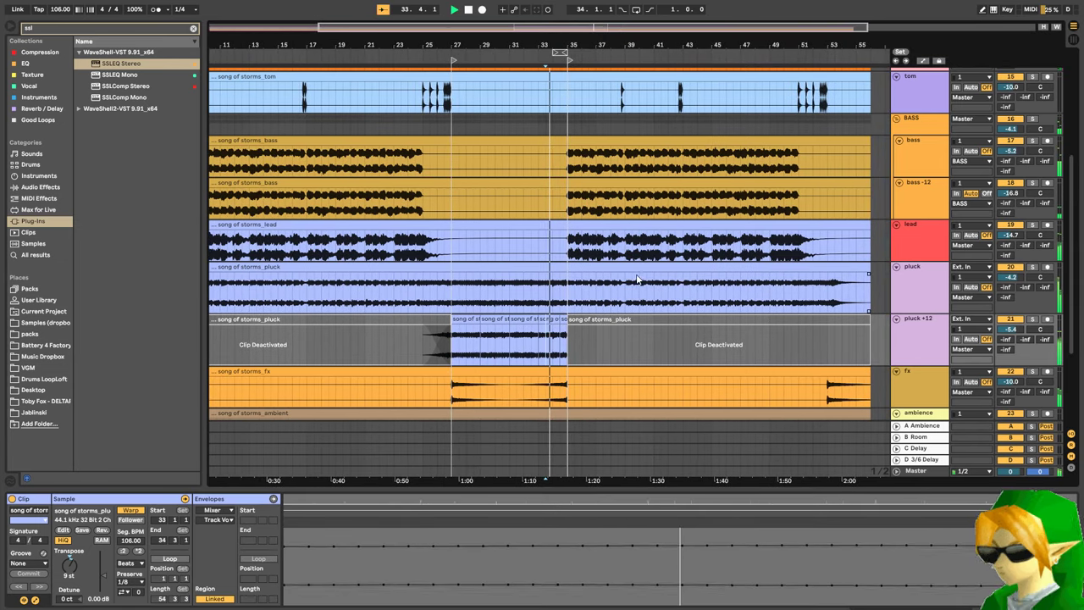
- Activate the deactivated pluck +12 clip that starts at bar 35
{"action": "left_click", "coordinate": [631, 268]}
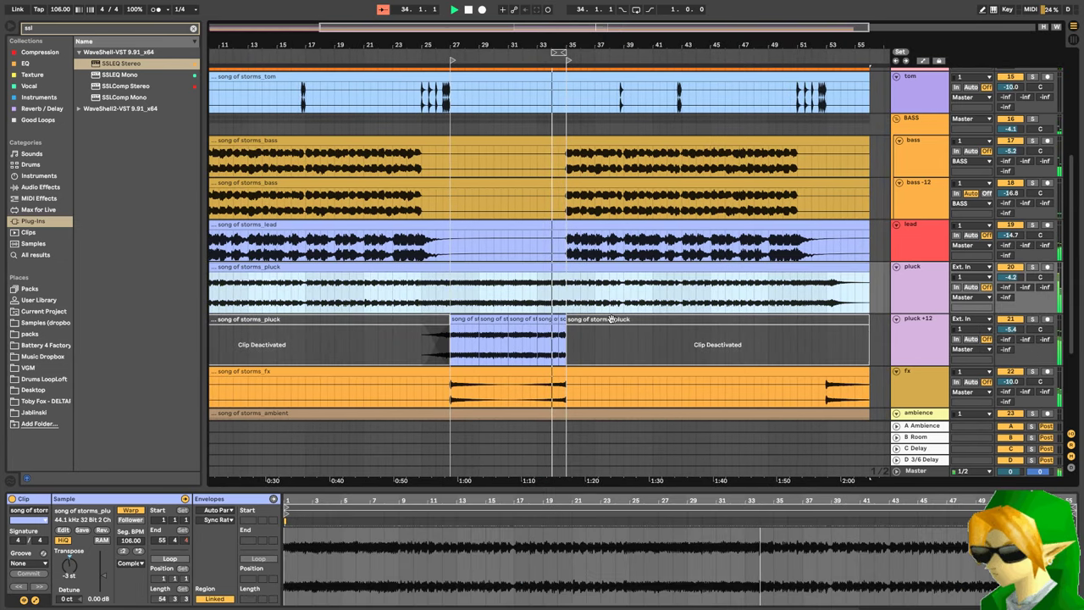
{"action": "left_click", "coordinate": [611, 319]}
{"action": "key", "text": "0"}
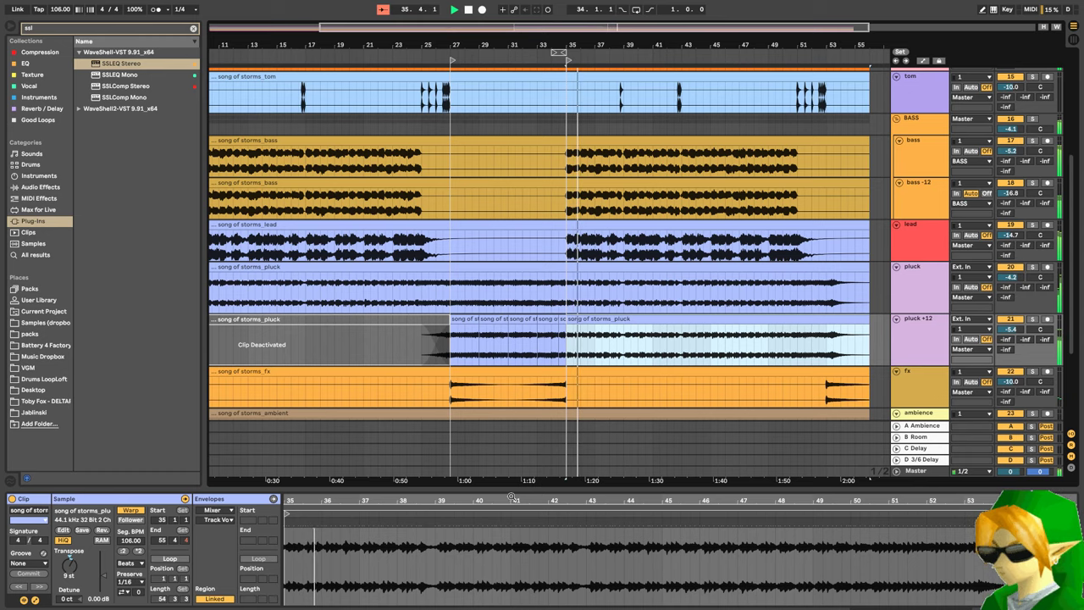
- Solo the pluck +12 track to hear it in isolation, return to the full mix, and show the track's device chain
{"action": "left_click", "coordinate": [1033, 318]}
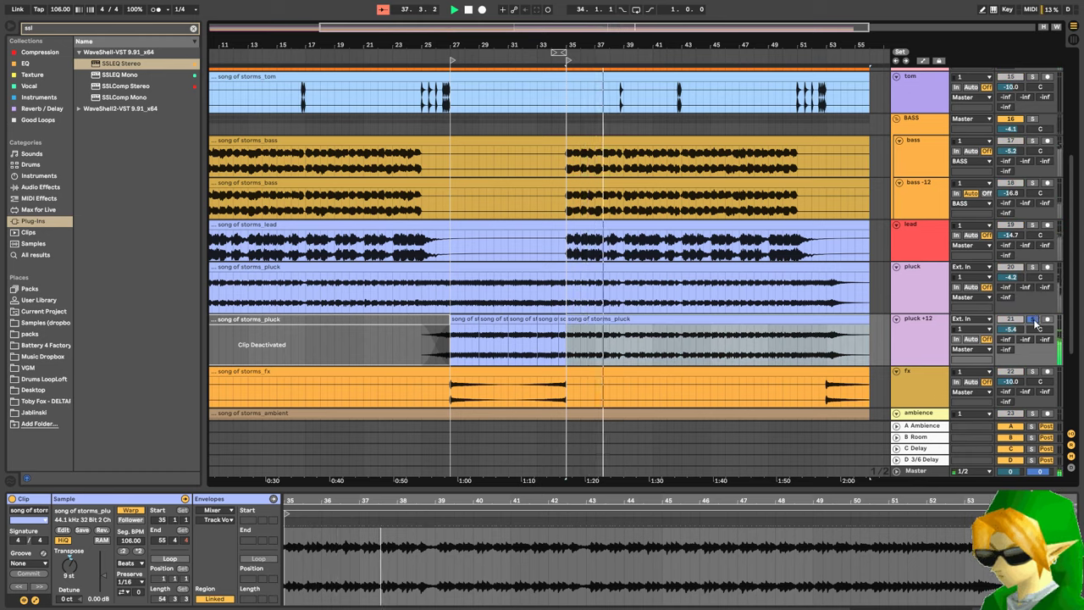
{"action": "left_click", "coordinate": [1034, 320]}
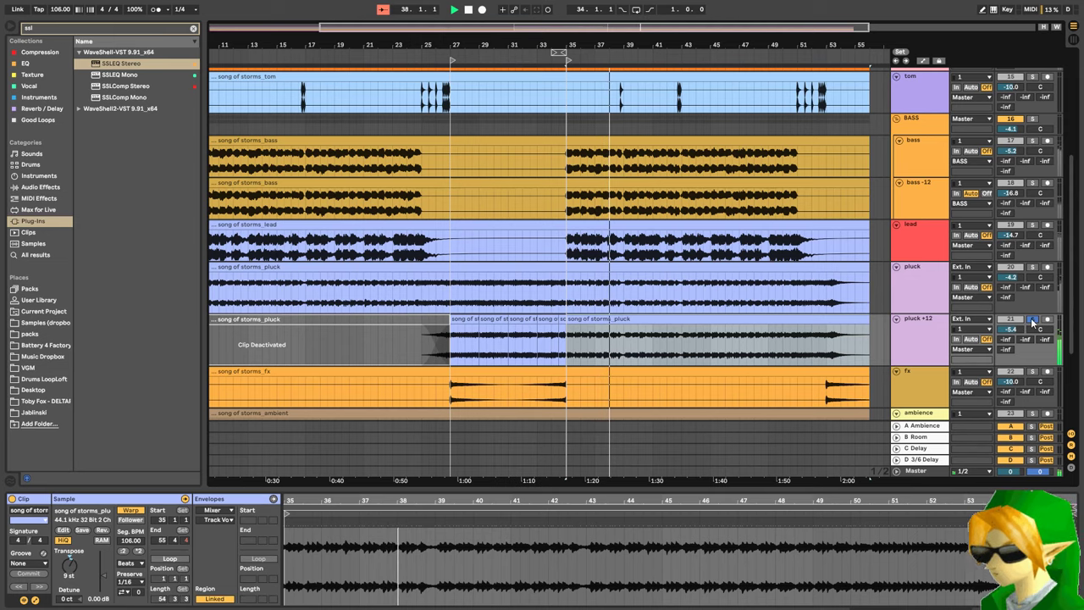
{"action": "left_click", "coordinate": [915, 343]}
{"action": "key", "text": "shift+Tab"}
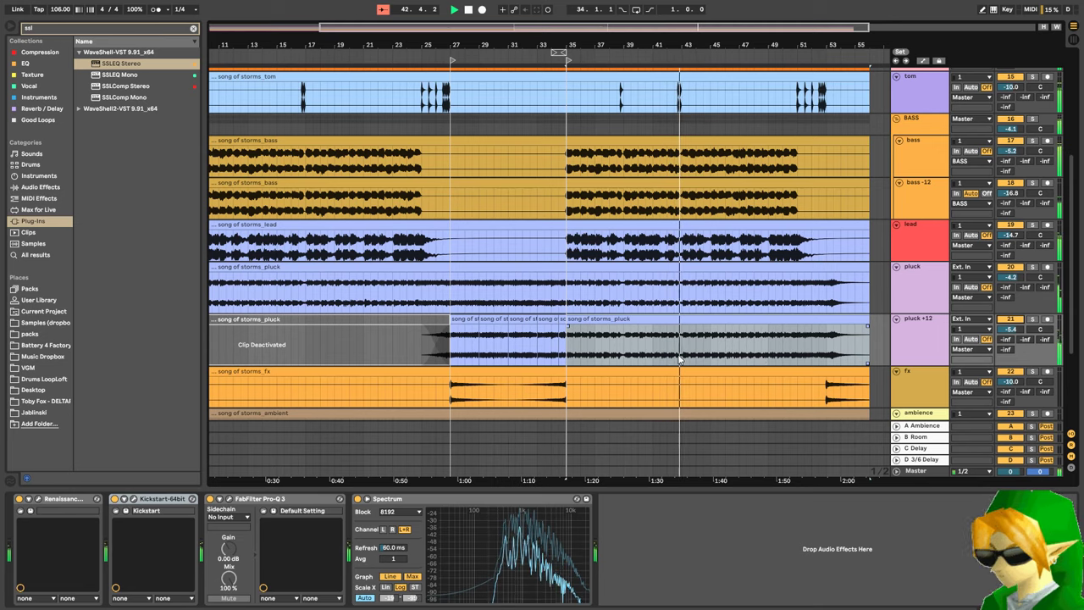
- Select about six bars of the pluck +12 clip from bar 43 and add a locator at bar 51
{"action": "left_click_drag", "start_coordinate": [683, 357], "coordinate": [771, 347]}
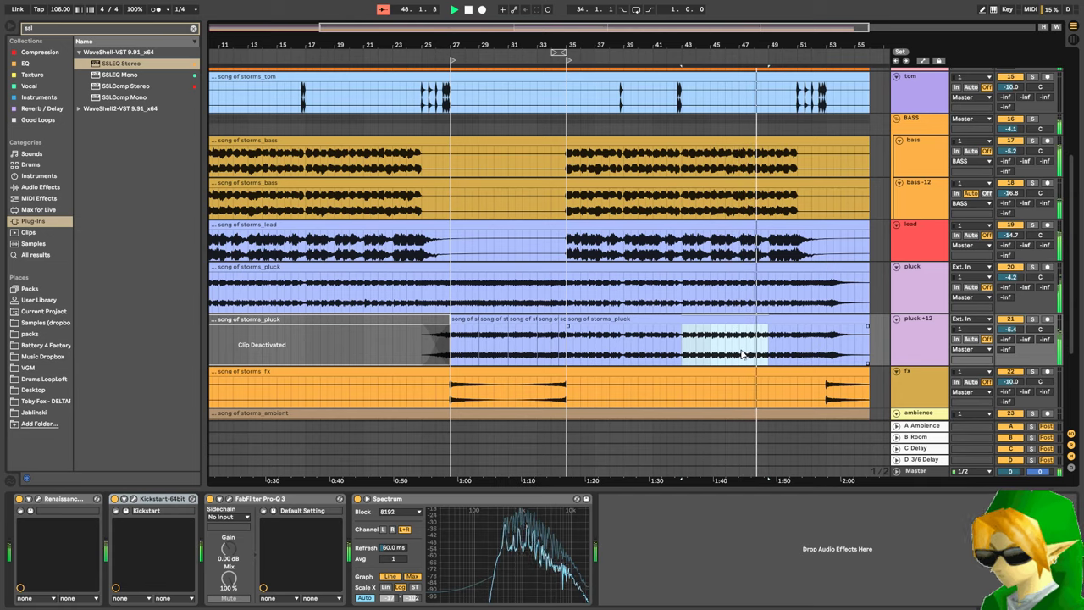
{"action": "scroll", "coordinate": [741, 343], "scroll_direction": "up", "scroll_amount": 2}
{"action": "scroll", "coordinate": [742, 343], "scroll_direction": "up", "scroll_amount": 5}
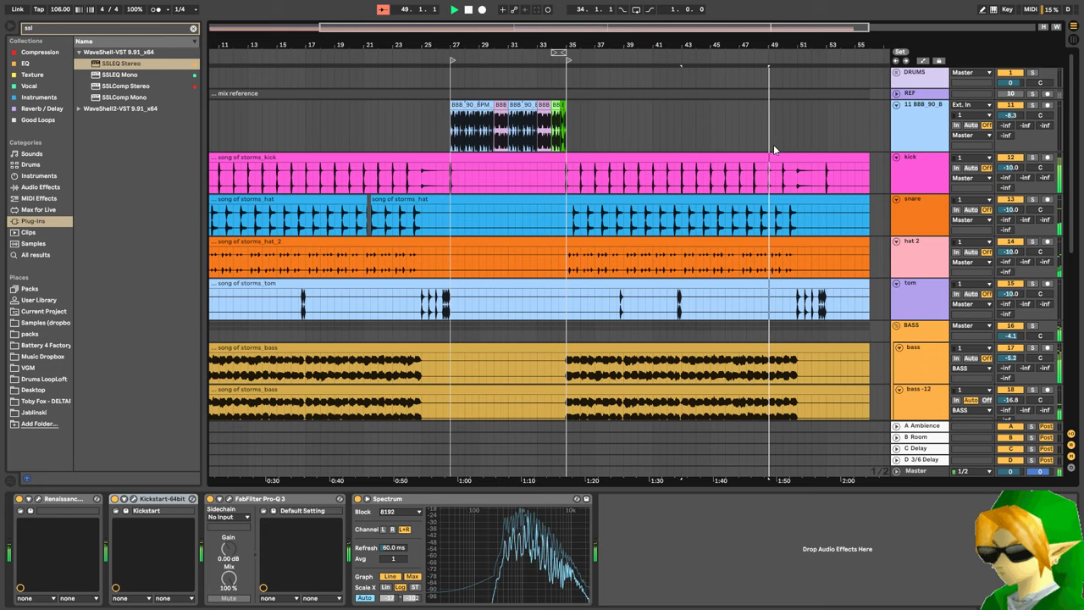
{"action": "right_click", "coordinate": [798, 57]}
{"action": "left_click", "coordinate": [815, 88]}
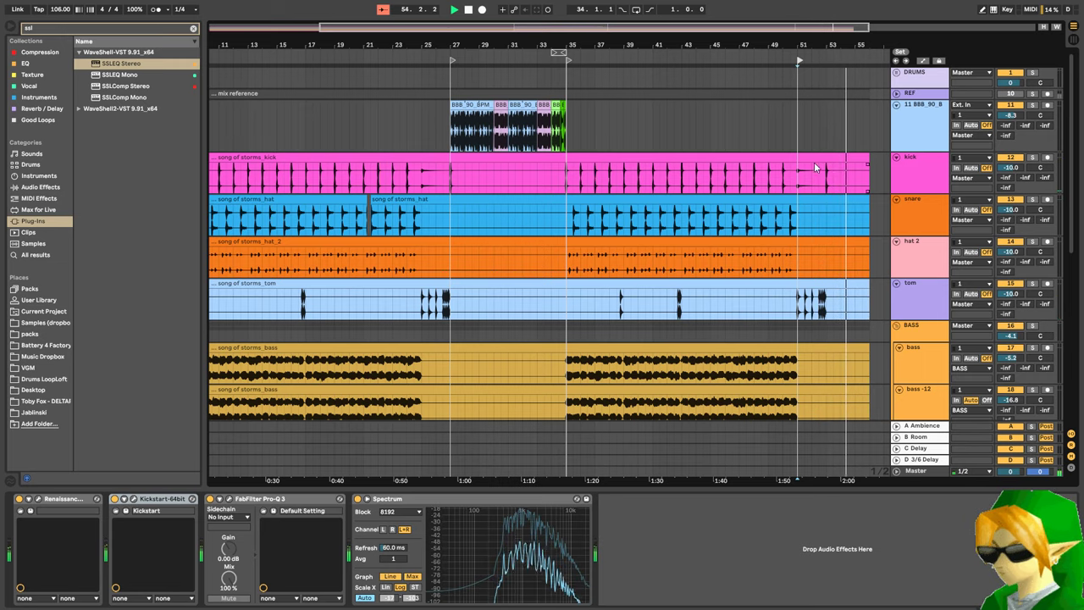
- Restart playback near bar 53 to check the song's ending on the lead and pluck tracks
{"action": "left_click", "coordinate": [820, 132]}
{"action": "key", "text": "space"}
{"action": "scroll", "coordinate": [826, 139], "scroll_direction": "right", "scroll_amount": 3}
{"action": "scroll", "coordinate": [849, 205], "scroll_direction": "down", "scroll_amount": 4}
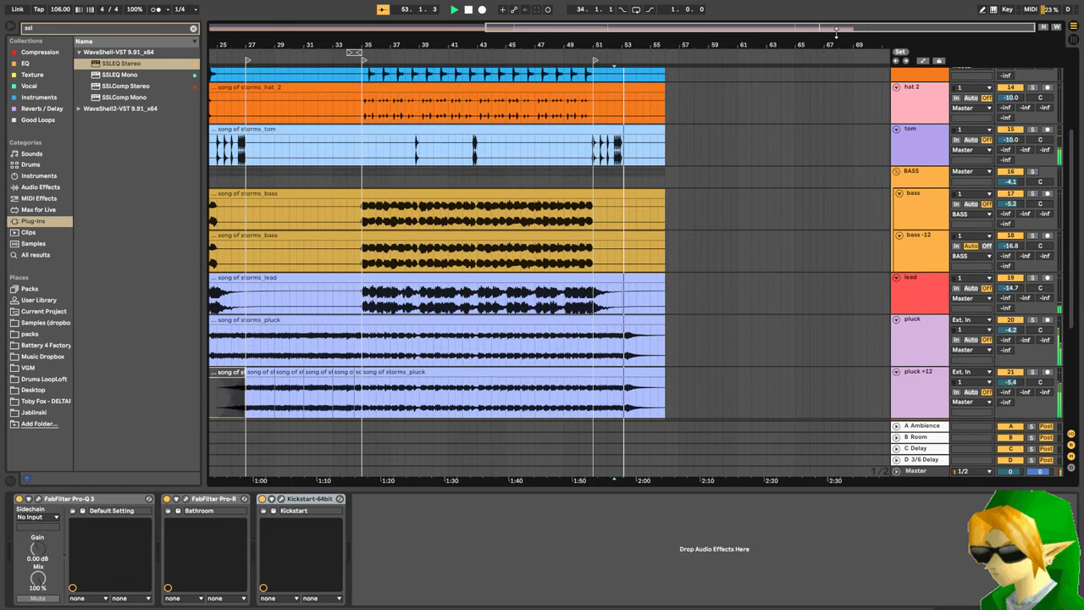
- Add a locator at bar 9, where the kick enters, and show the lead track's device chain
{"action": "mouse_move", "coordinate": [717, 50]}
{"action": "left_mouse_down"}
{"action": "mouse_move", "coordinate": [745, 77]}
{"action": "mouse_move", "coordinate": [737, 127]}
{"action": "mouse_move", "coordinate": [785, 122]}
{"action": "mouse_move", "coordinate": [788, 49]}
{"action": "left_mouse_up"}
{"action": "scroll", "coordinate": [263, 147], "scroll_direction": "up", "scroll_amount": 5}
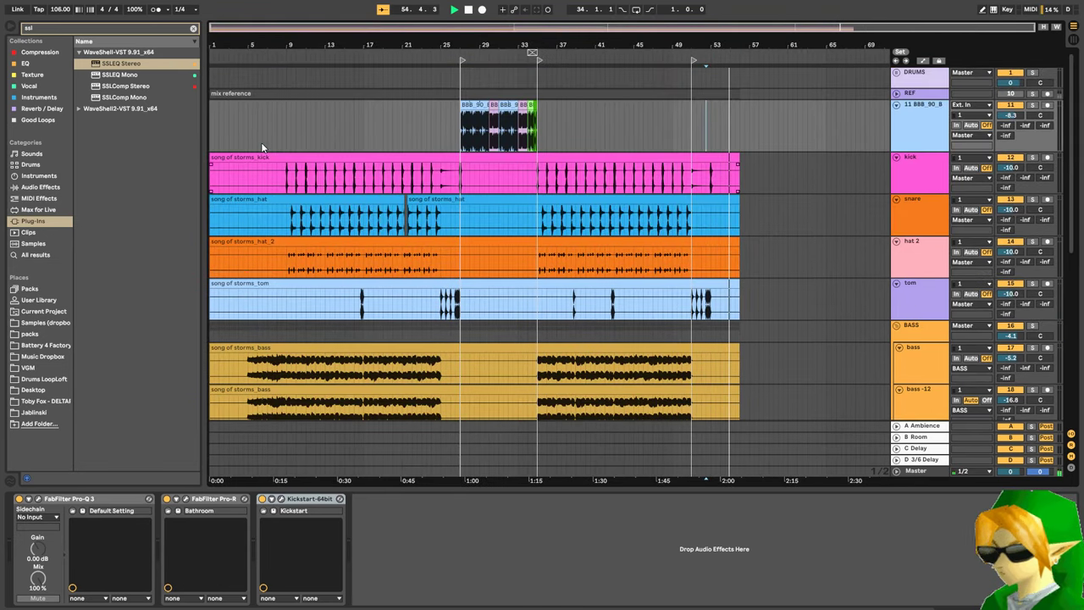
{"action": "right_click", "coordinate": [287, 59]}
{"action": "left_click", "coordinate": [301, 90]}
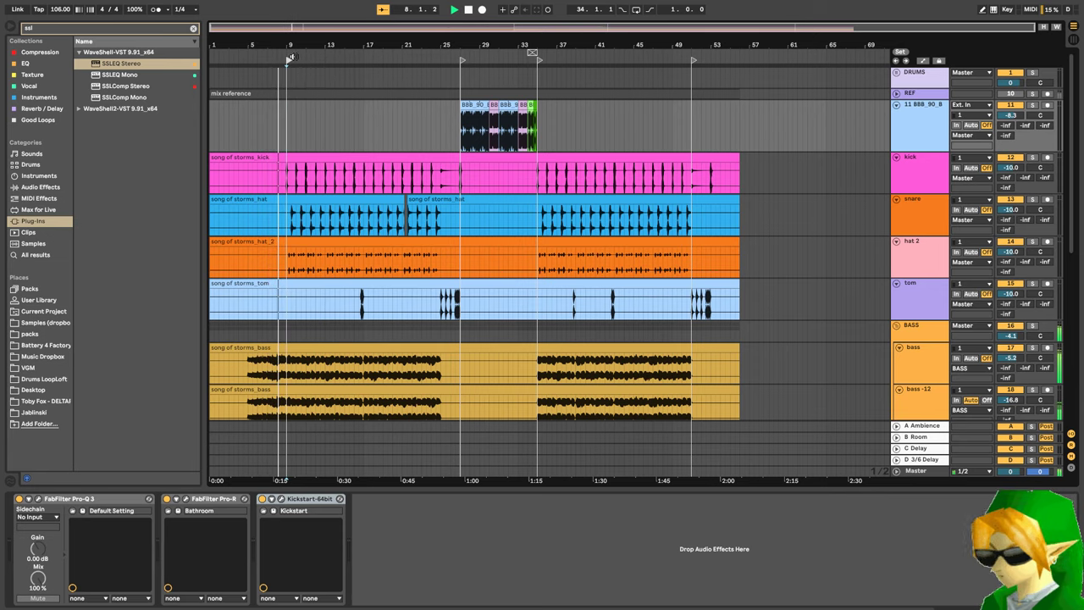
{"action": "scroll", "coordinate": [287, 136], "scroll_direction": "down", "scroll_amount": 8}
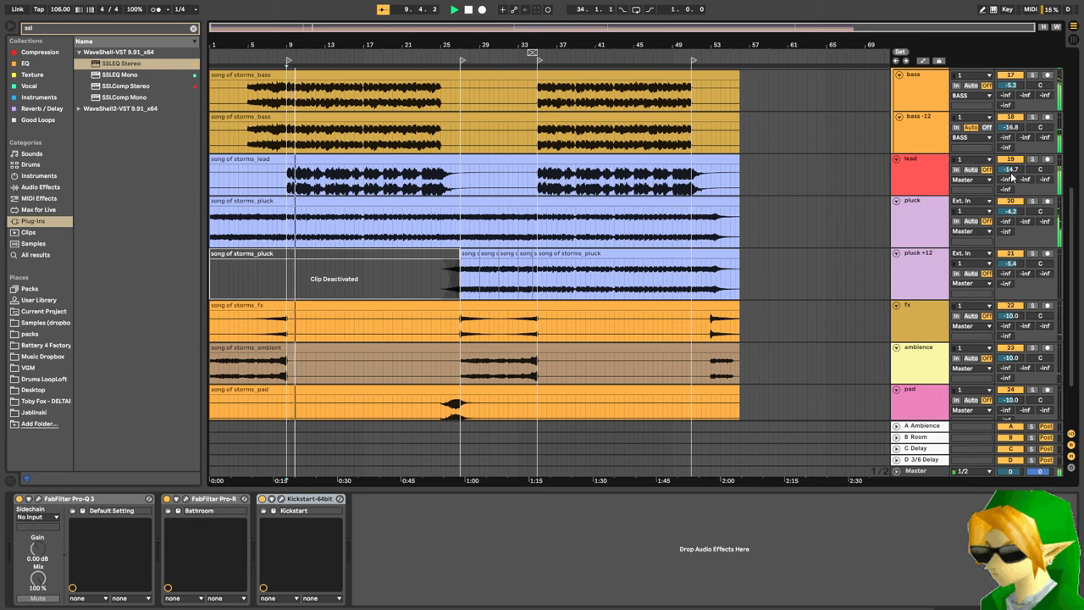
{"action": "left_click", "coordinate": [933, 178]}
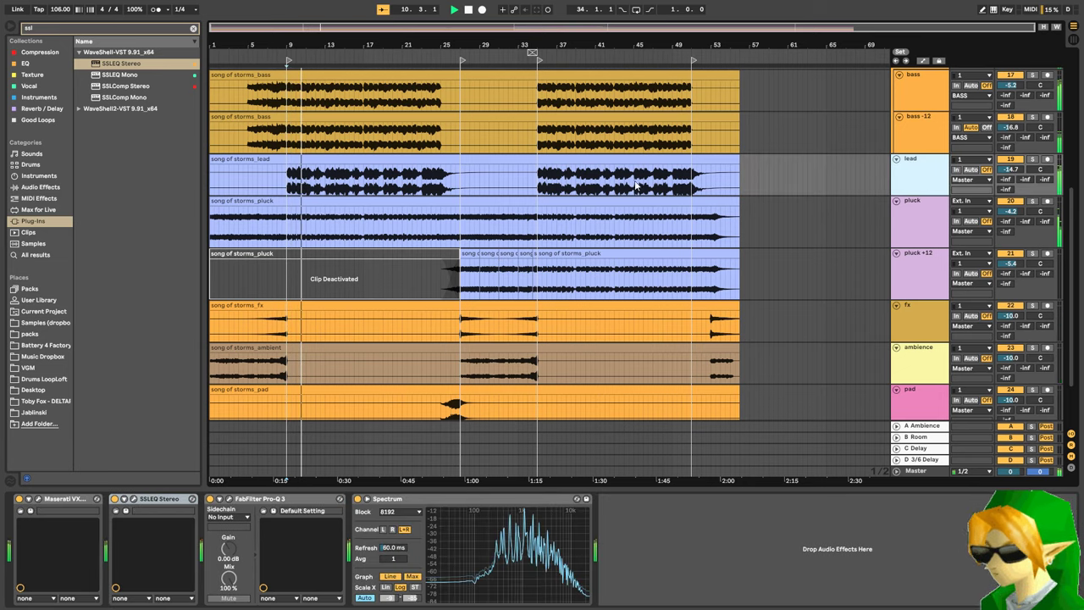
- Find Kickstart-64bit in the plug-ins and insert it on the lead track between SSLEQ Stereo and FabFilter Pro-Q 3
{"action": "left_click", "coordinate": [138, 29]}
{"action": "key", "text": "BackSpace"}
{"action": "key", "text": "BackSpace"}
{"action": "key", "text": "BackSpace"}
{"action": "type", "text": "kick"}
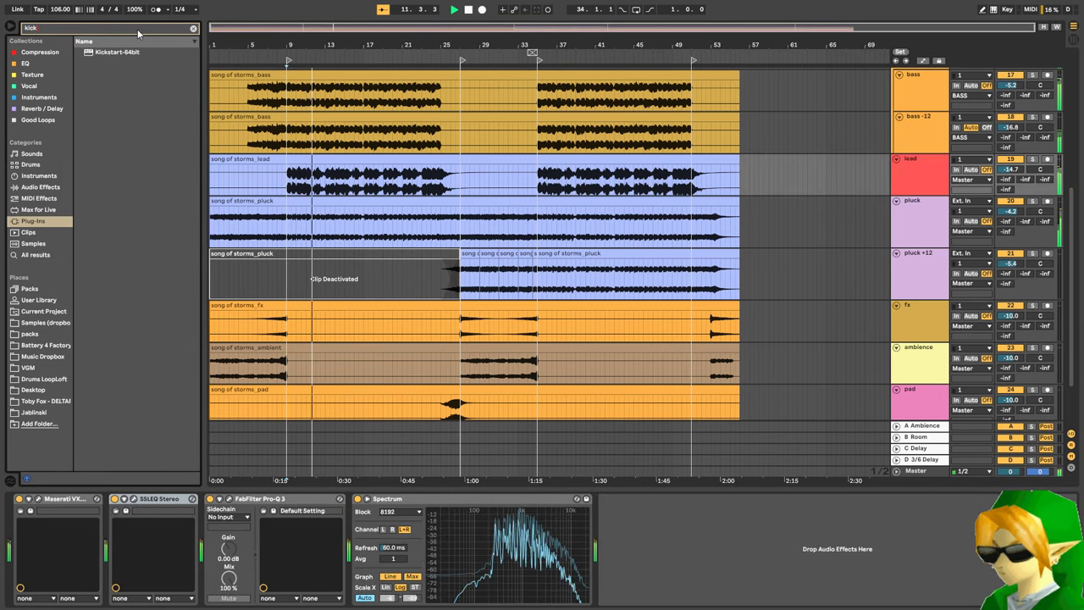
{"action": "left_click_drag", "start_coordinate": [119, 52], "coordinate": [200, 532]}
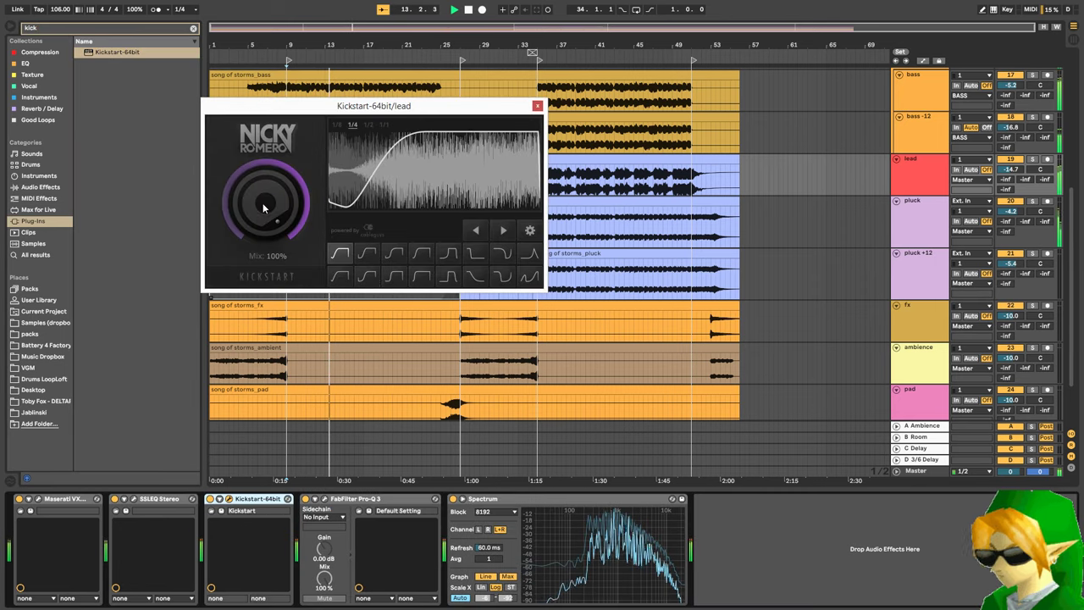
- Set the lead's Kickstart mix to 46% and close the plug-in window
{"action": "left_click_drag", "start_coordinate": [274, 218], "coordinate": [274, 268]}
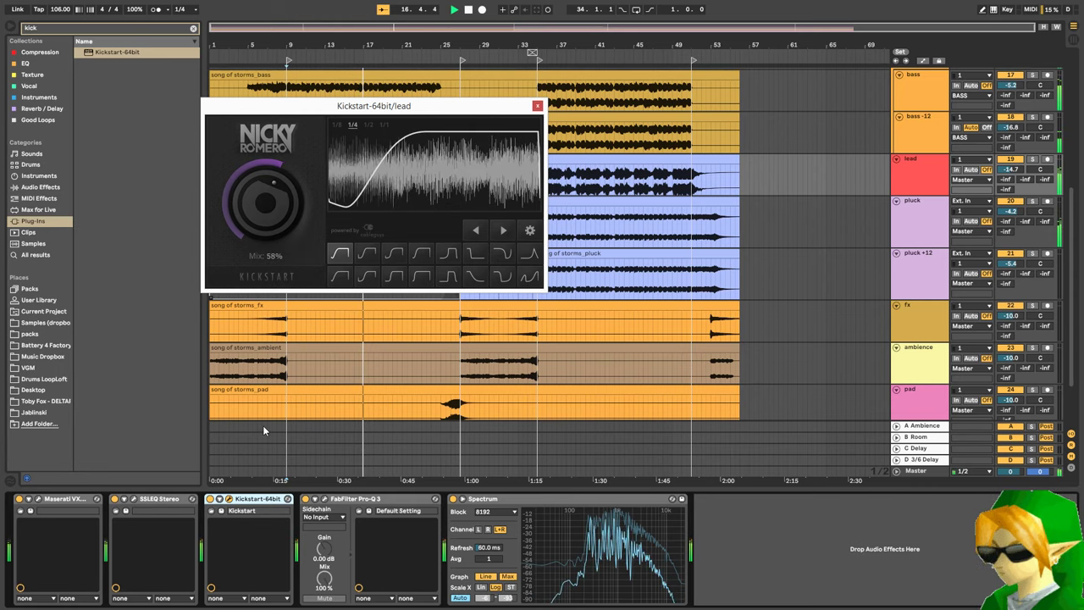
{"action": "left_click", "coordinate": [237, 501]}
{"action": "mouse_move", "coordinate": [267, 203]}
{"action": "left_mouse_down"}
{"action": "mouse_move", "coordinate": [266, 226]}
{"action": "mouse_move", "coordinate": [267, 216]}
{"action": "left_mouse_up"}
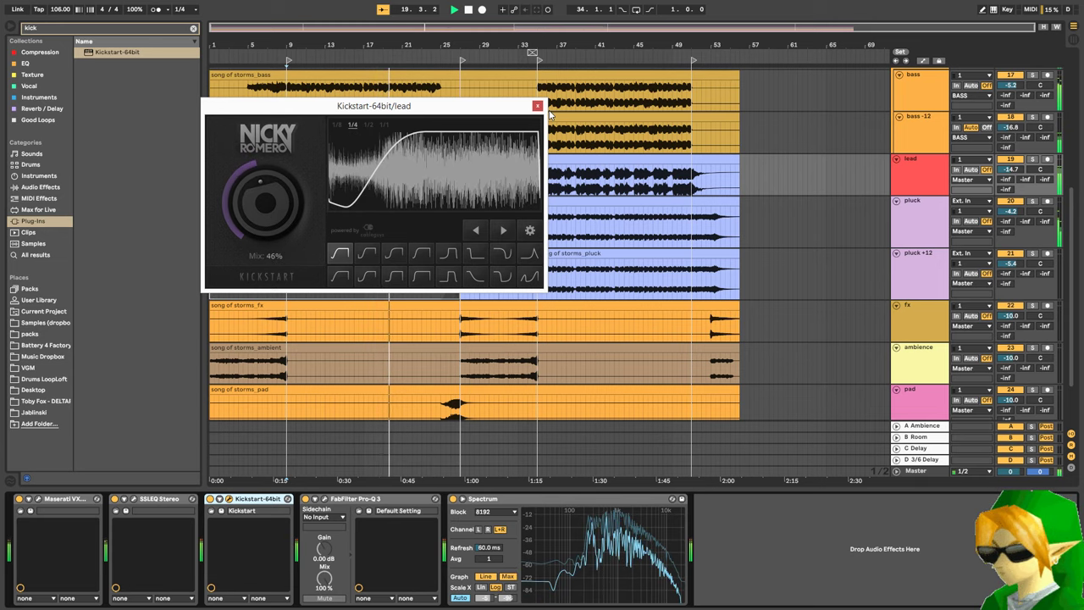
{"action": "left_click", "coordinate": [538, 106]}
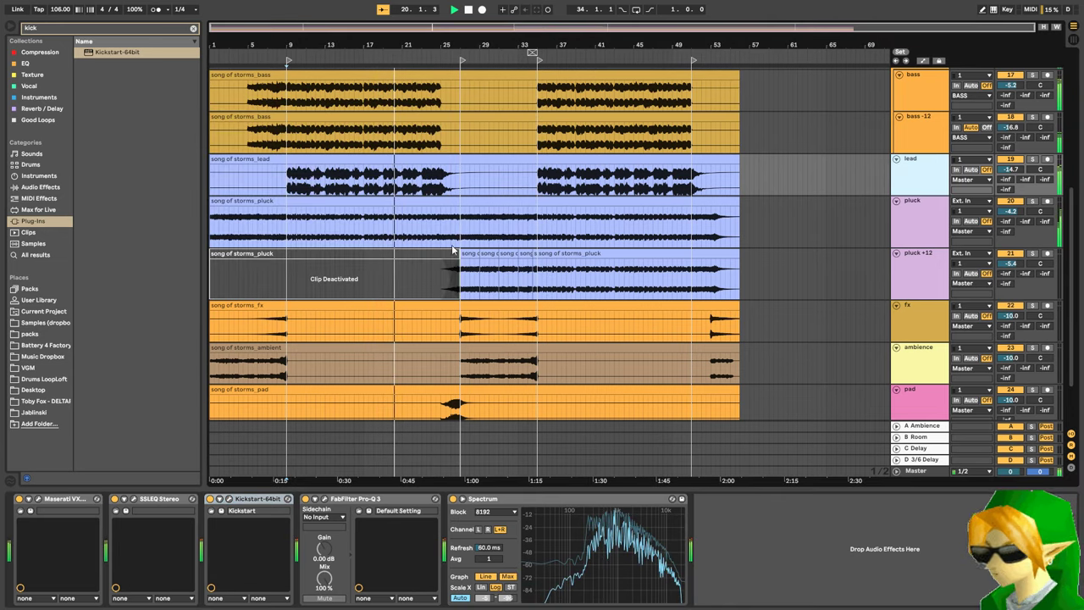
- Duplicate the lead track, check the copied clip's warp modes, and rename the copy "lead +12"
{"action": "key", "text": "ctrl+d"}
{"action": "double_click", "coordinate": [404, 201]}
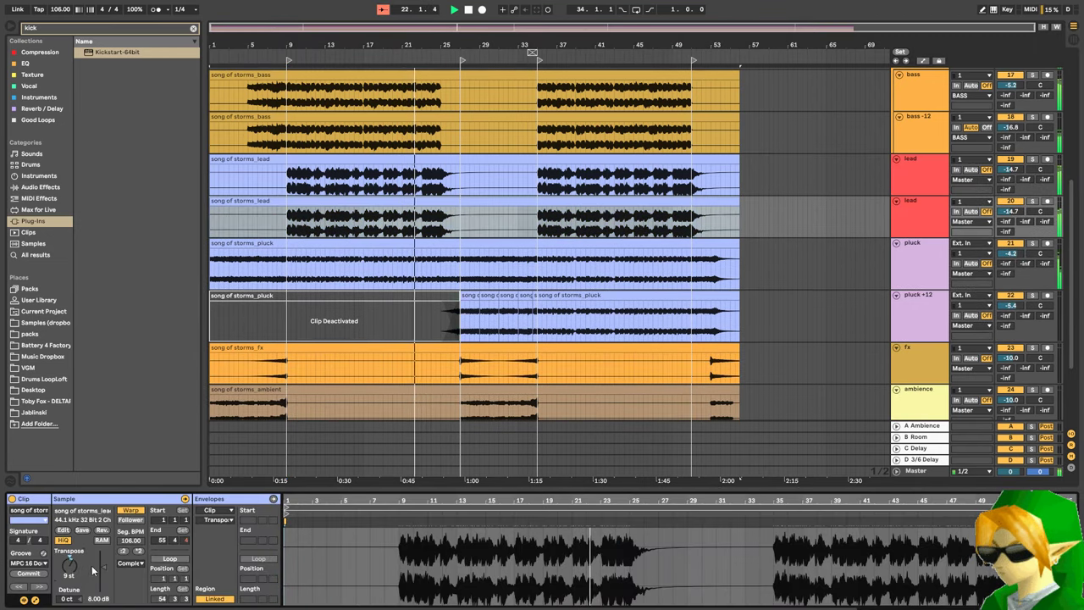
{"action": "left_click", "coordinate": [140, 564]}
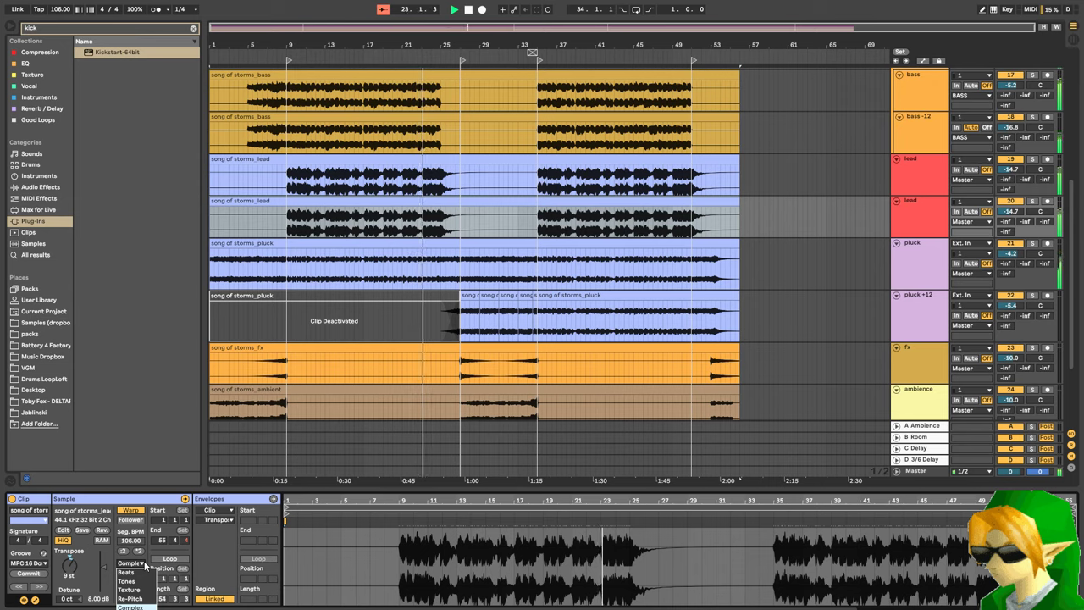
{"action": "left_click", "coordinate": [144, 565]}
{"action": "left_click", "coordinate": [924, 212]}
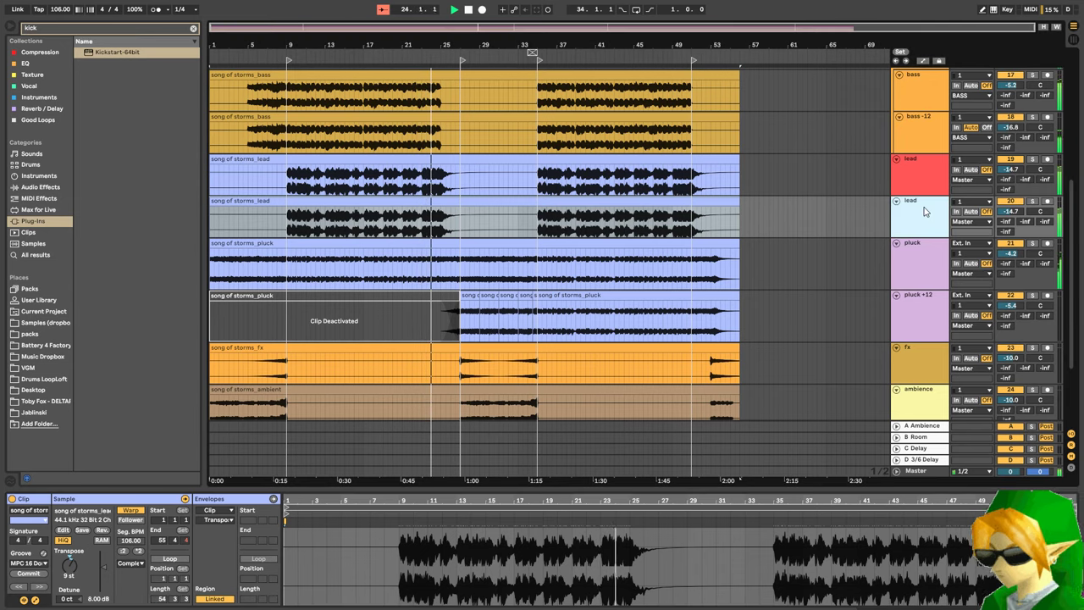
{"action": "key", "text": "ctrl+r"}
{"action": "key", "text": "Right"}
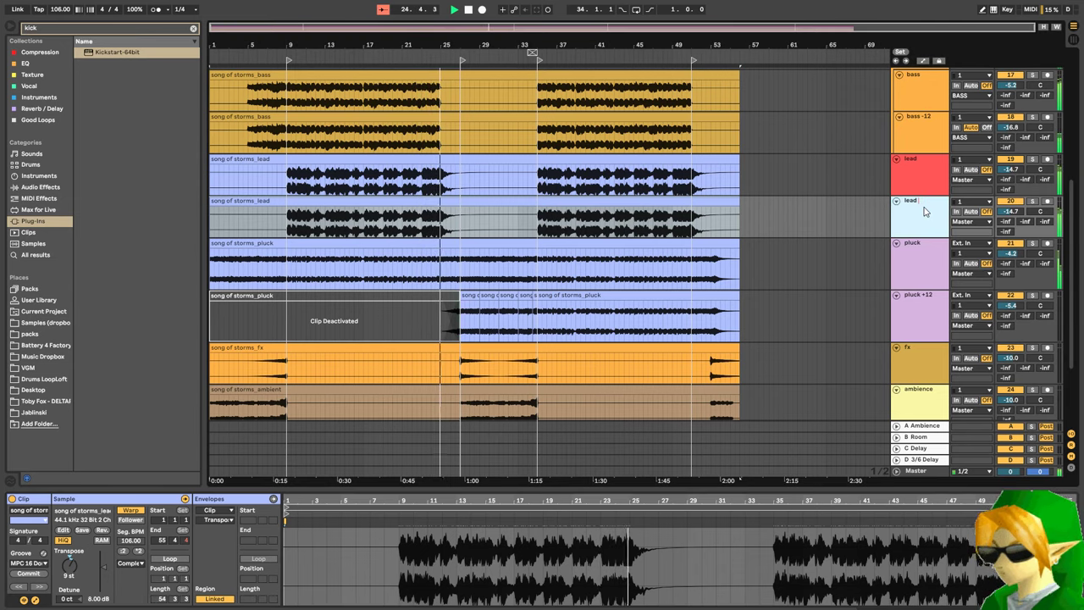
{"action": "type", "text": "+12"}
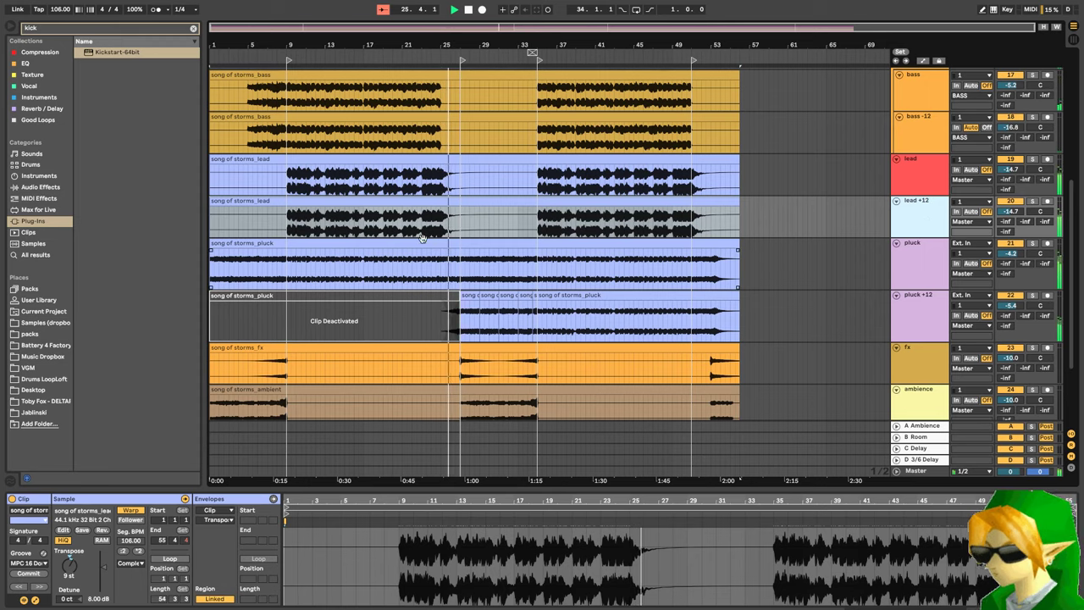
- Split the lead +12 clip at bar 17 and deactivate the part before the split
{"action": "left_click", "coordinate": [364, 222]}
{"action": "key", "text": "ctrl+e"}
{"action": "left_click", "coordinate": [316, 203]}
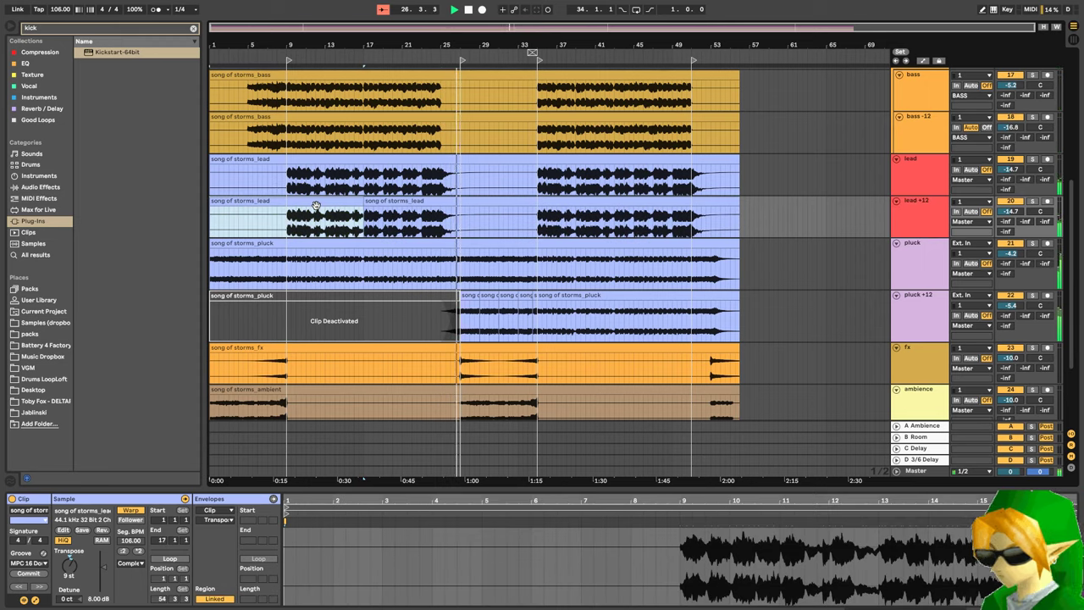
{"action": "key", "text": "0"}
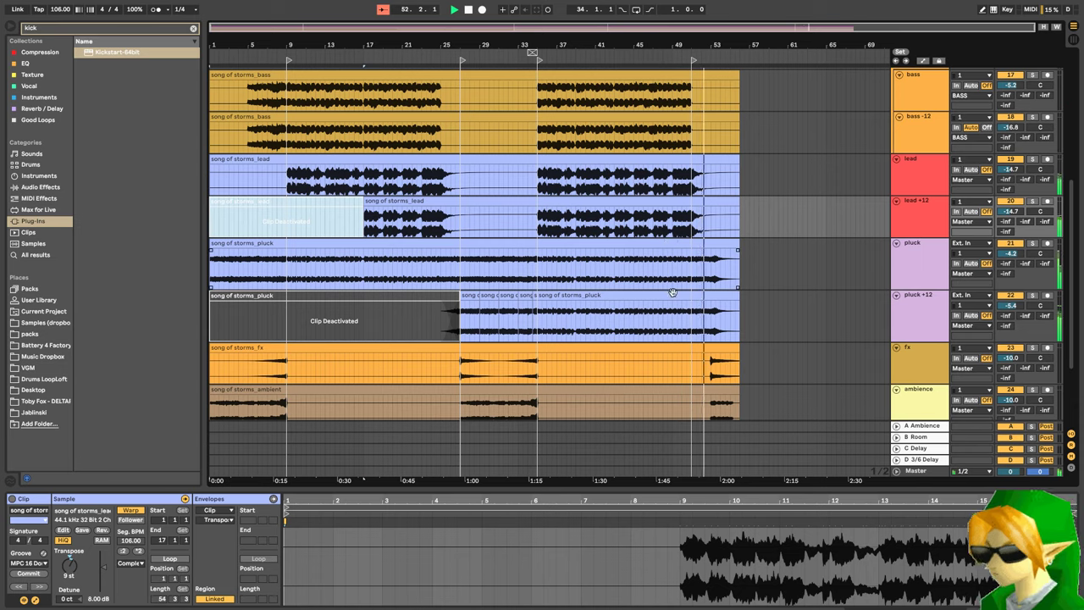
- Delete the end of the pluck +12 clip from bar 53 and add a fade-out starting at about bar 51
{"action": "left_click_drag", "start_coordinate": [710, 333], "coordinate": [766, 327]}
{"action": "key", "text": "Delete"}
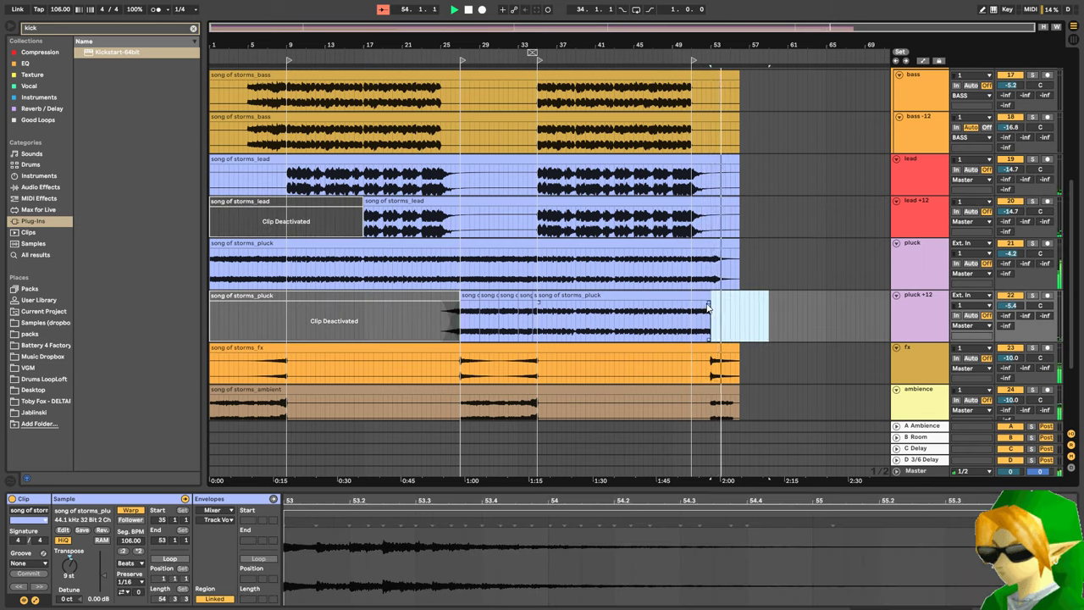
{"action": "left_click_drag", "start_coordinate": [709, 304], "coordinate": [696, 306]}
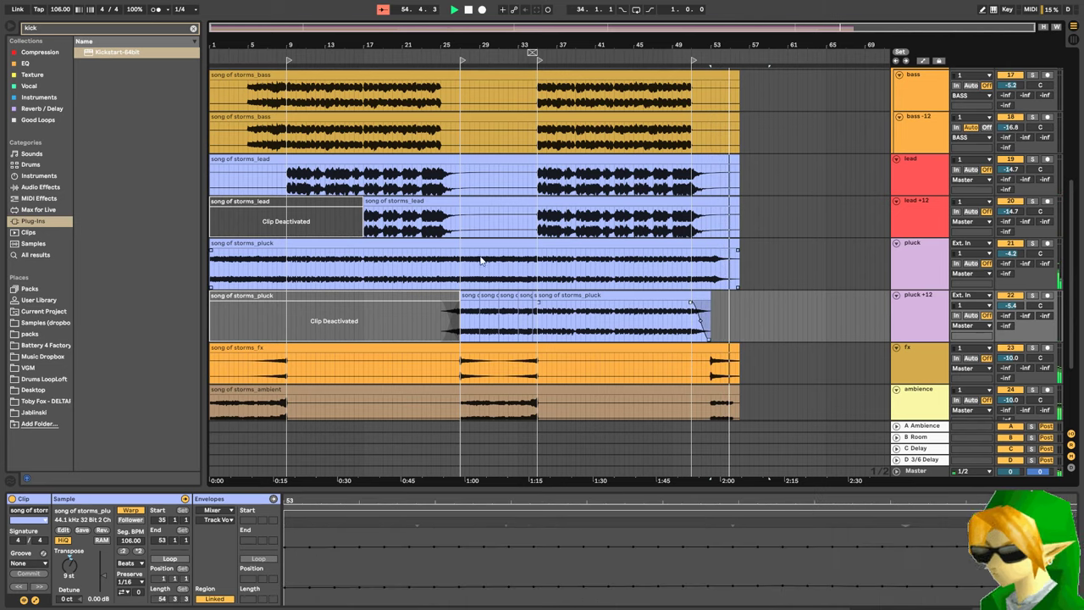
- Restart playback from the beginning and compare the pluck track with its Auto Pan off and on
{"action": "double_click", "coordinate": [469, 11]}
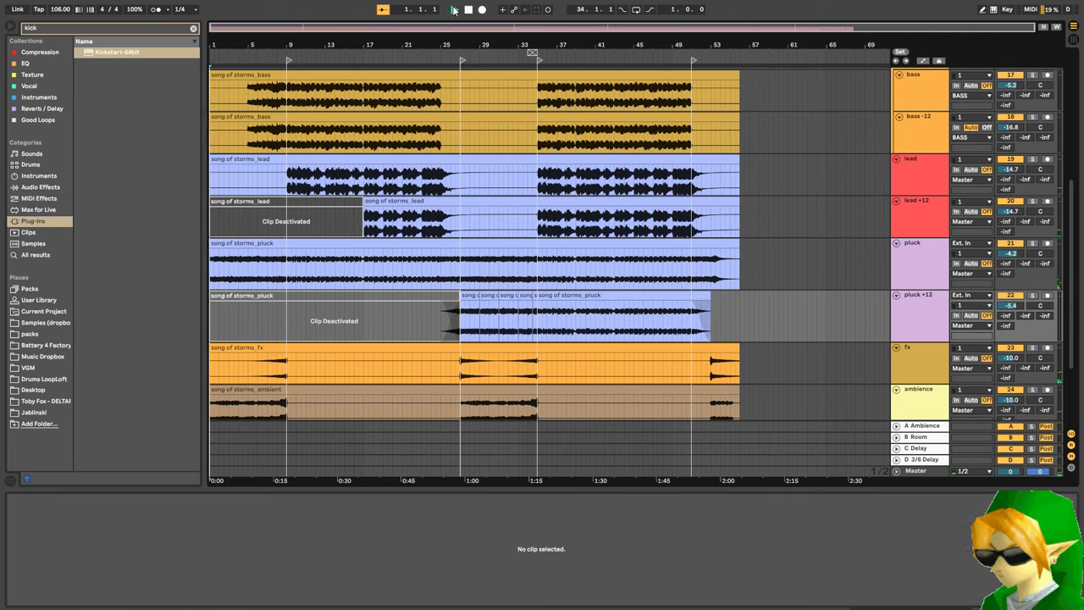
{"action": "left_click", "coordinate": [454, 10]}
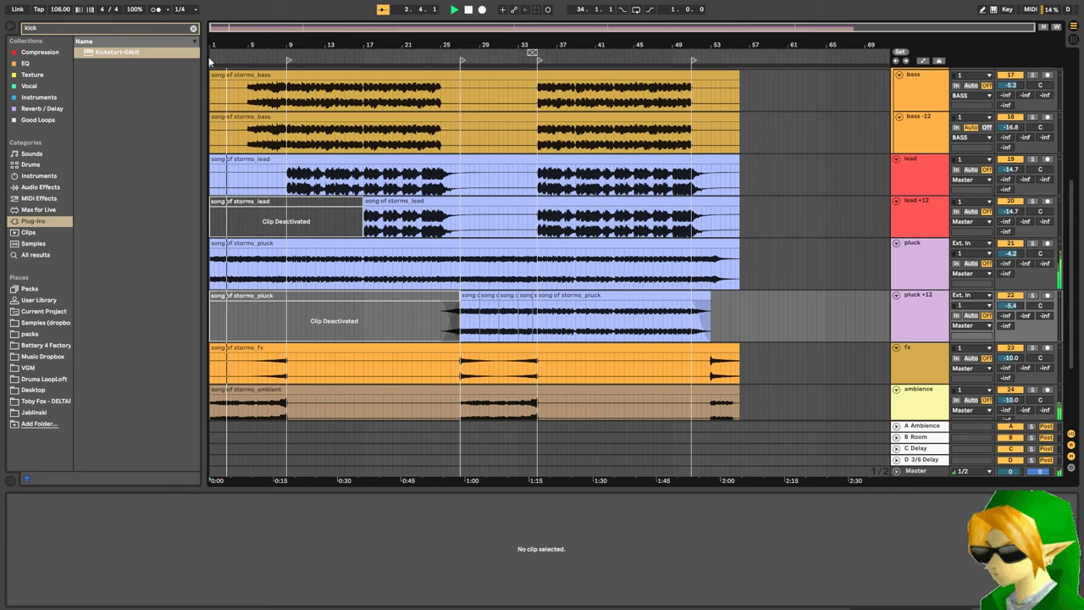
{"action": "left_click", "coordinate": [265, 243]}
{"action": "key", "text": "shift+Tab"}
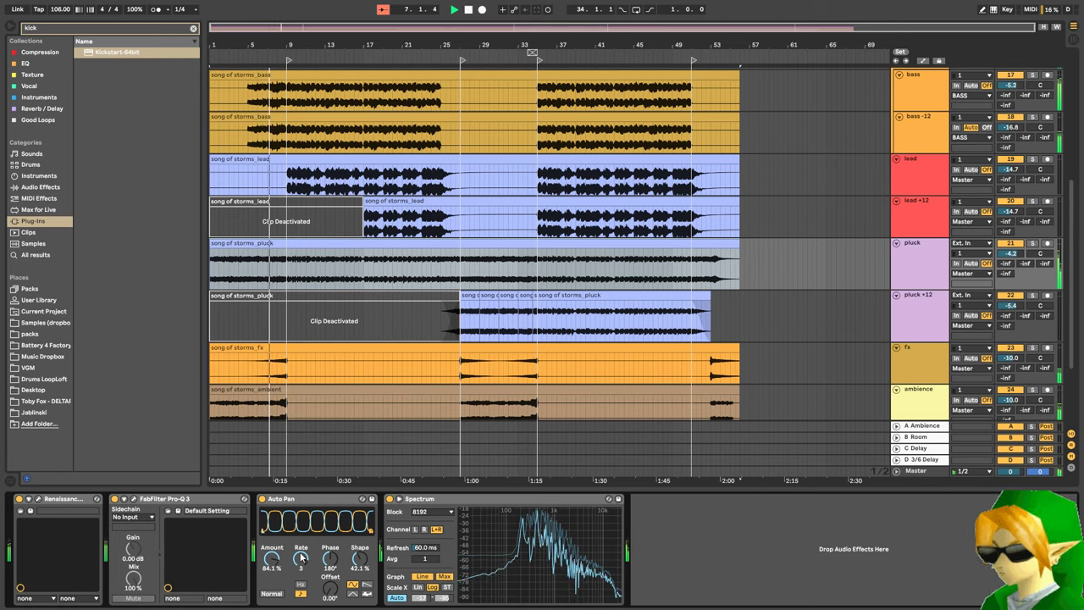
{"action": "left_click", "coordinate": [262, 499]}
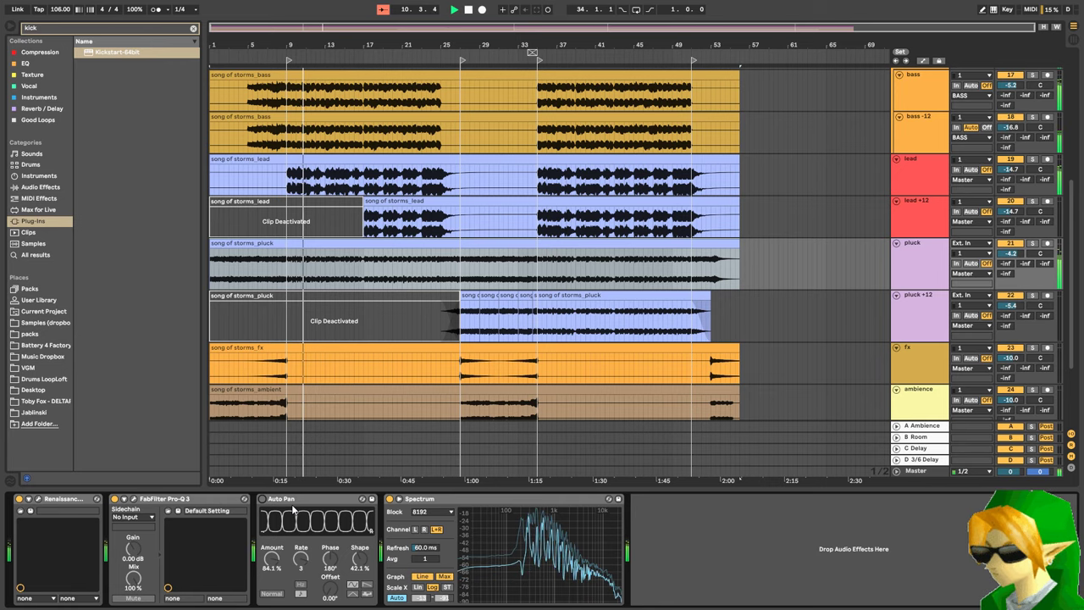
{"action": "left_click", "coordinate": [263, 498]}
- Set the pluck's Auto Pan to 54.8% amount, 1/4 rate and 90° offset
{"action": "left_click_drag", "start_coordinate": [305, 559], "coordinate": [271, 548]}
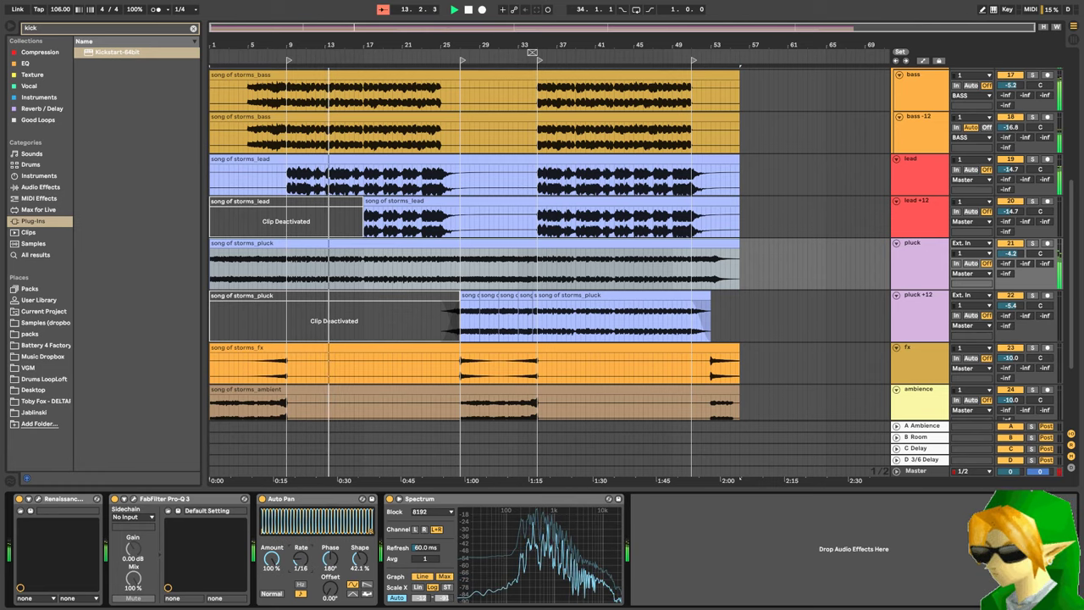
{"action": "scroll", "coordinate": [309, 561], "scroll_direction": "up", "scroll_amount": 1}
{"action": "scroll", "coordinate": [310, 561], "scroll_direction": "up", "scroll_amount": 1}
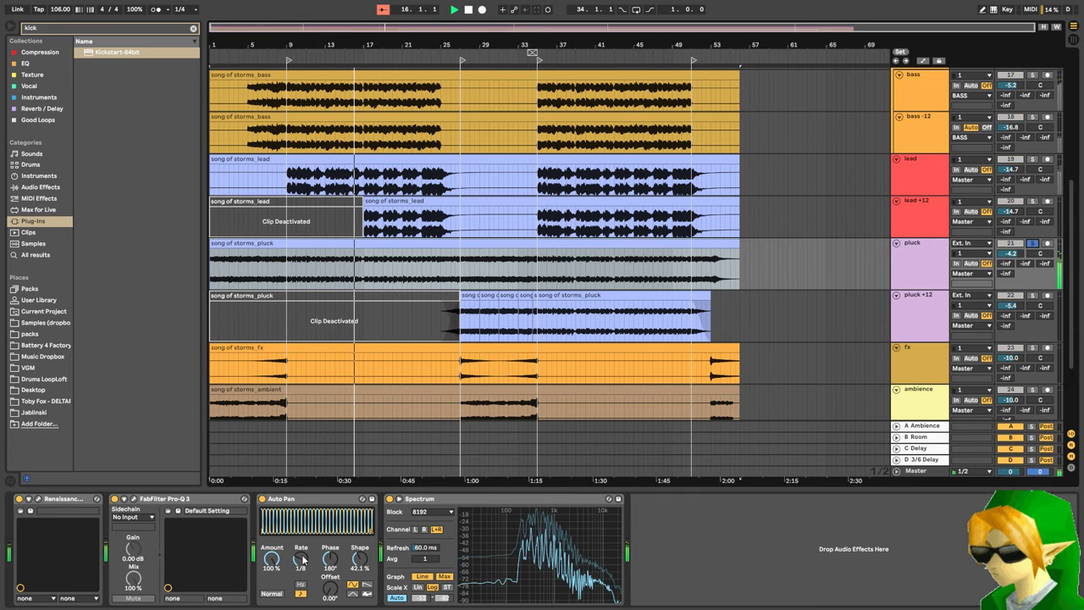
{"action": "scroll", "coordinate": [303, 559], "scroll_direction": "up", "scroll_amount": 3}
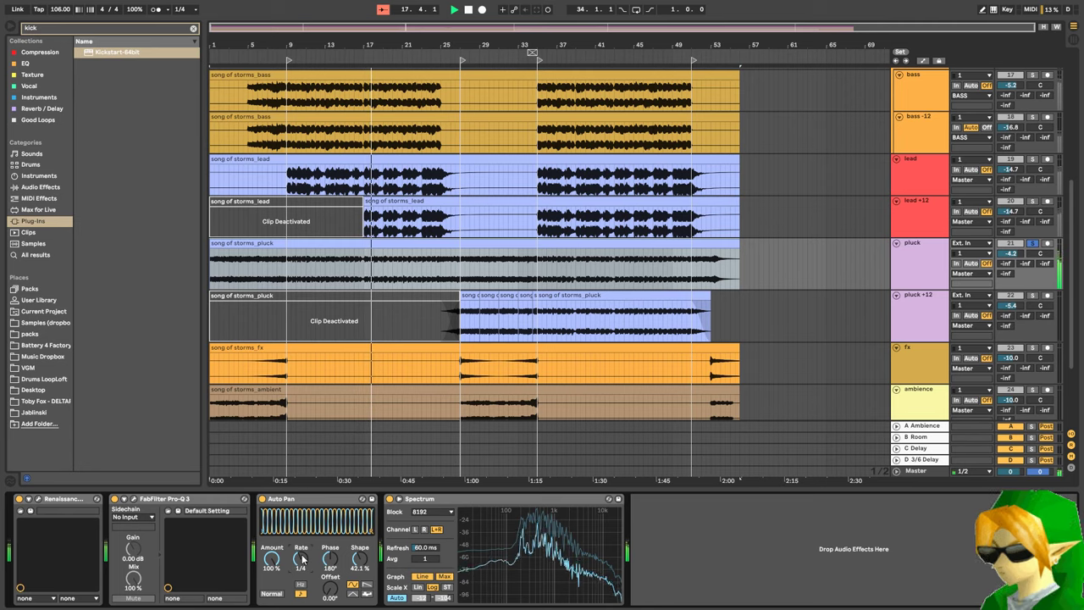
{"action": "scroll", "coordinate": [329, 591], "scroll_direction": "up", "scroll_amount": 3}
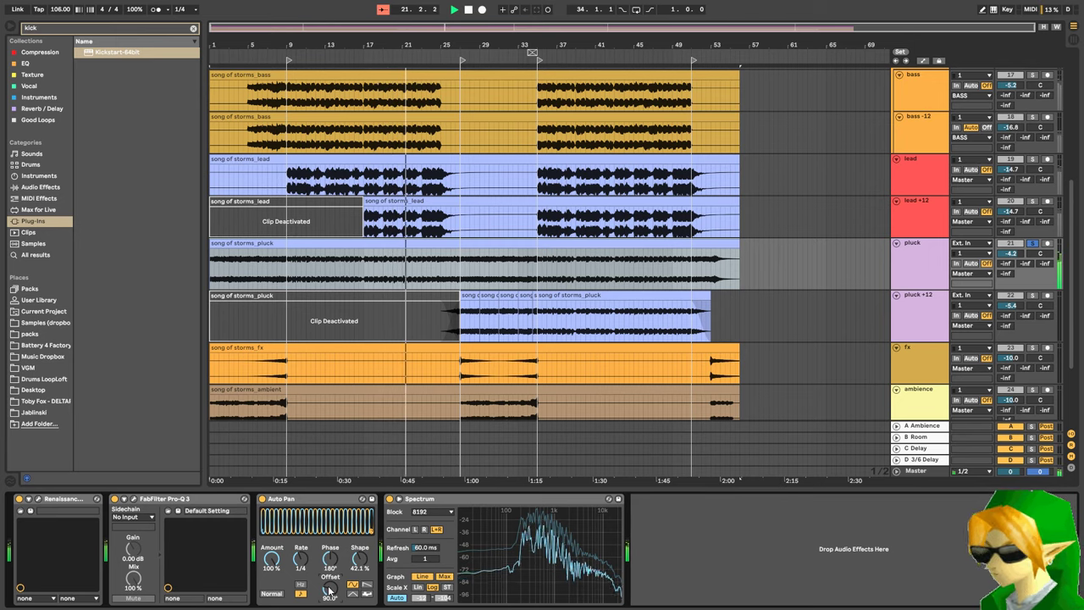
{"action": "left_click_drag", "start_coordinate": [271, 560], "coordinate": [271, 605]}
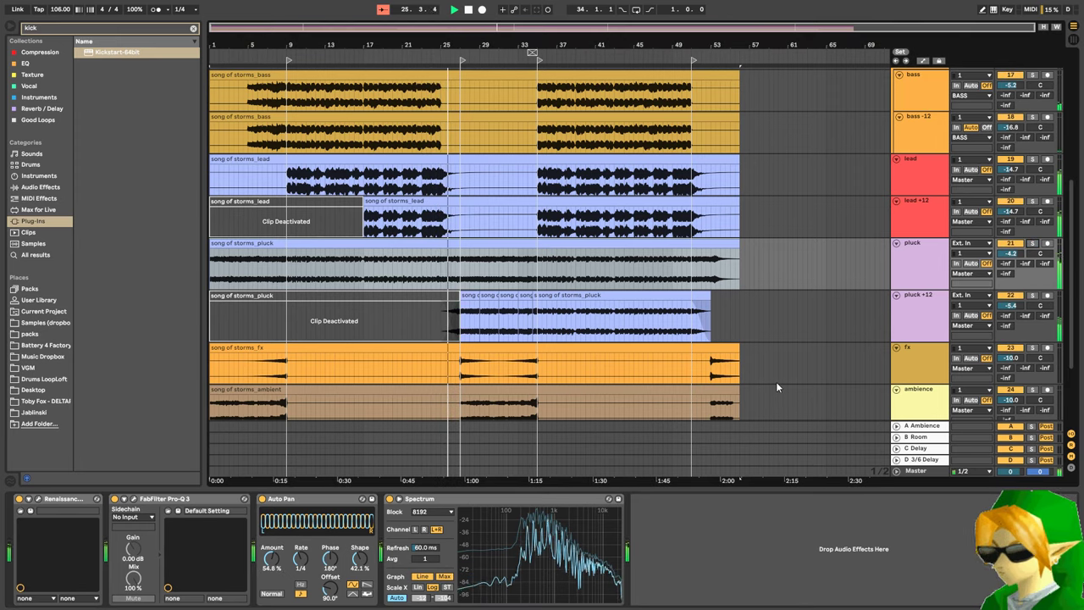
- Draw automation that switches the pluck's Auto Pan off between bars 27 and 35
{"action": "left_click", "coordinate": [474, 271]}
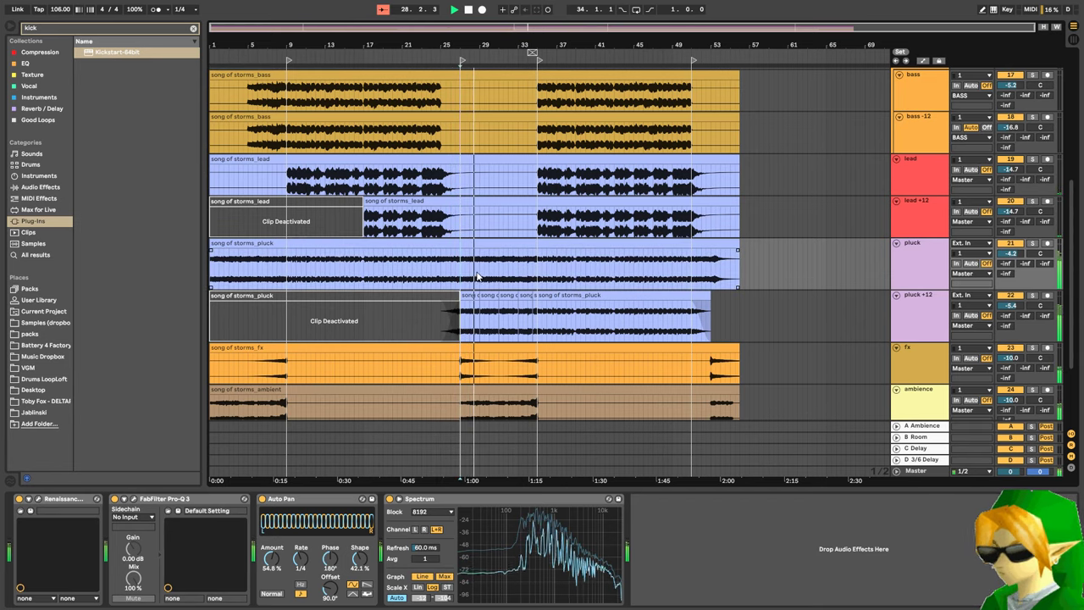
{"action": "key", "text": "a"}
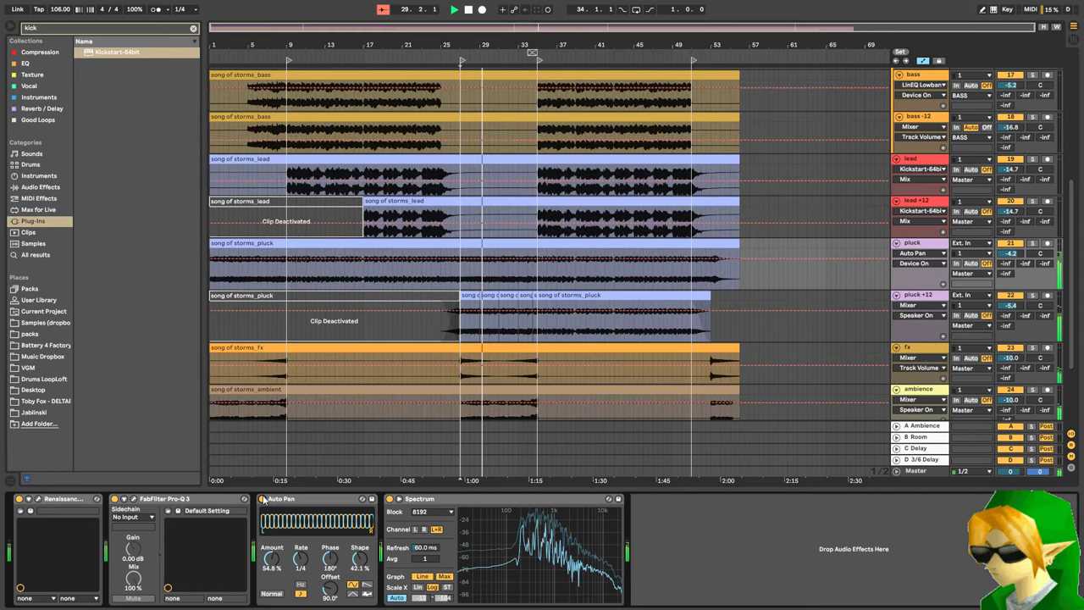
{"action": "key", "text": "b"}
{"action": "left_click_drag", "start_coordinate": [462, 277], "coordinate": [536, 279]}
{"action": "key", "text": "b"}
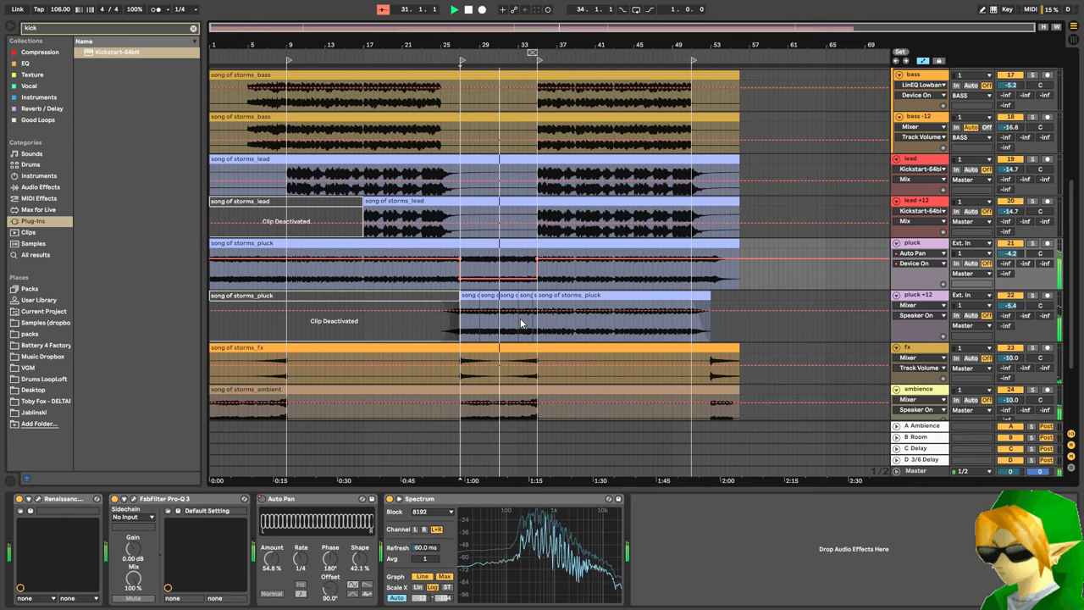
{"action": "key", "text": "a"}
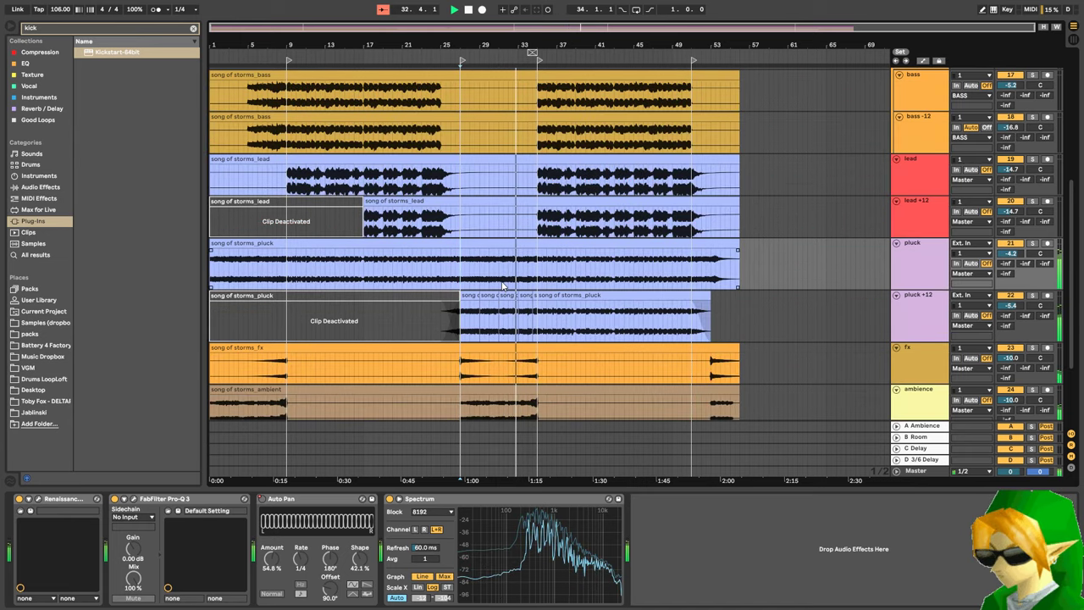
- Copy the pluck's Auto Pan onto the pluck +12 track, placing it before FabFilter Pro-Q 3
{"action": "left_click", "coordinate": [342, 500]}
{"action": "left_click", "coordinate": [489, 316]}
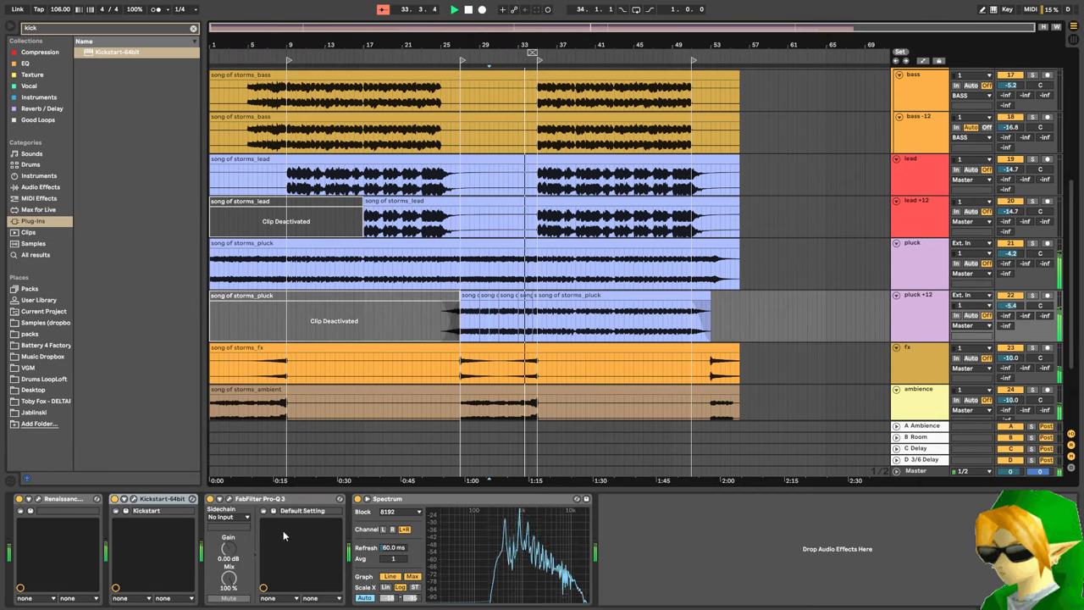
{"action": "left_click", "coordinate": [247, 500]}
{"action": "key", "text": "ctrl+v"}
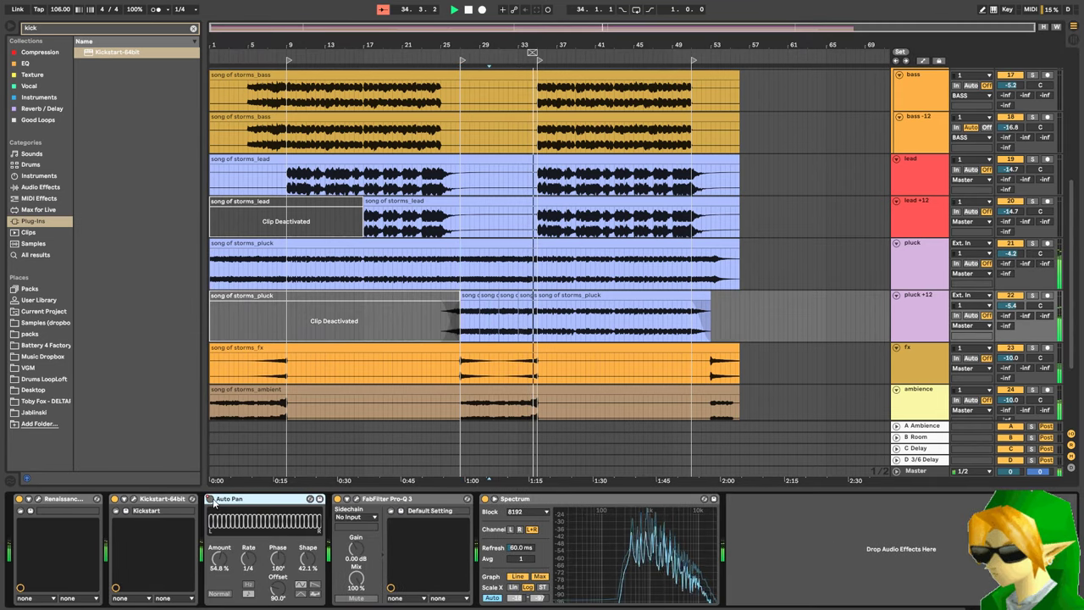
- Draw automation that switches the pluck +12 Auto Pan off from bar 35 to about bar 58
{"action": "key", "text": "a"}
{"action": "left_click", "coordinate": [210, 499]}
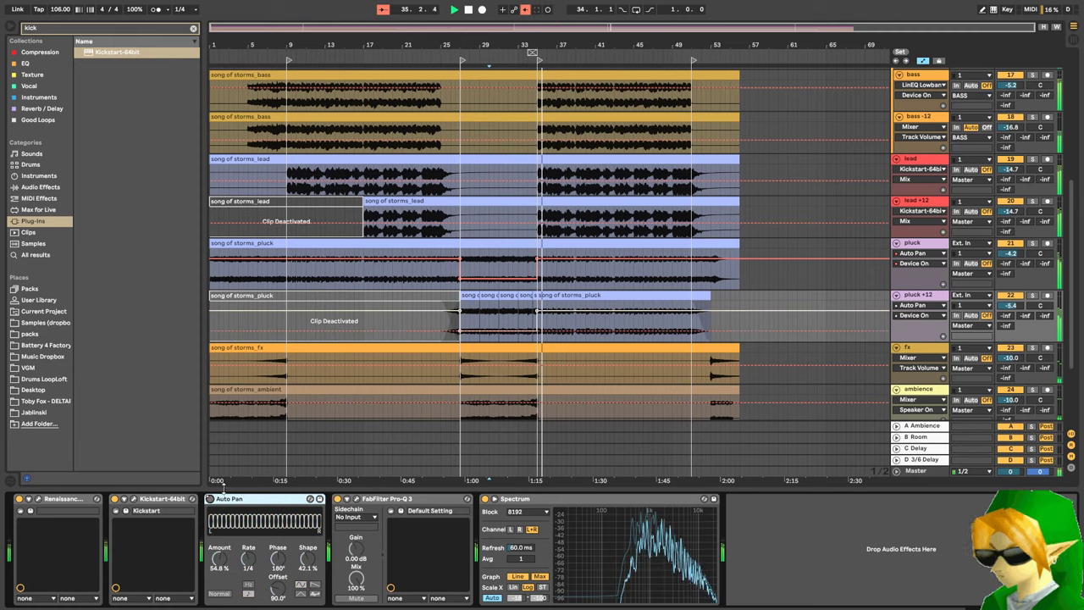
{"action": "key", "text": "space"}
{"action": "key", "text": "space"}
{"action": "key", "text": "b"}
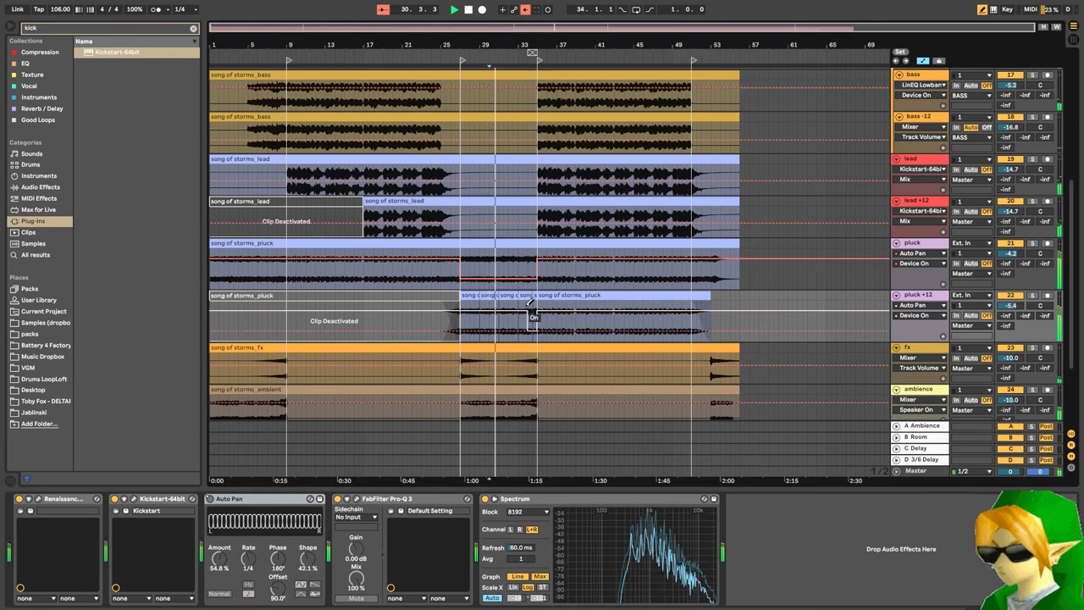
{"action": "left_click_drag", "start_coordinate": [541, 328], "coordinate": [760, 332]}
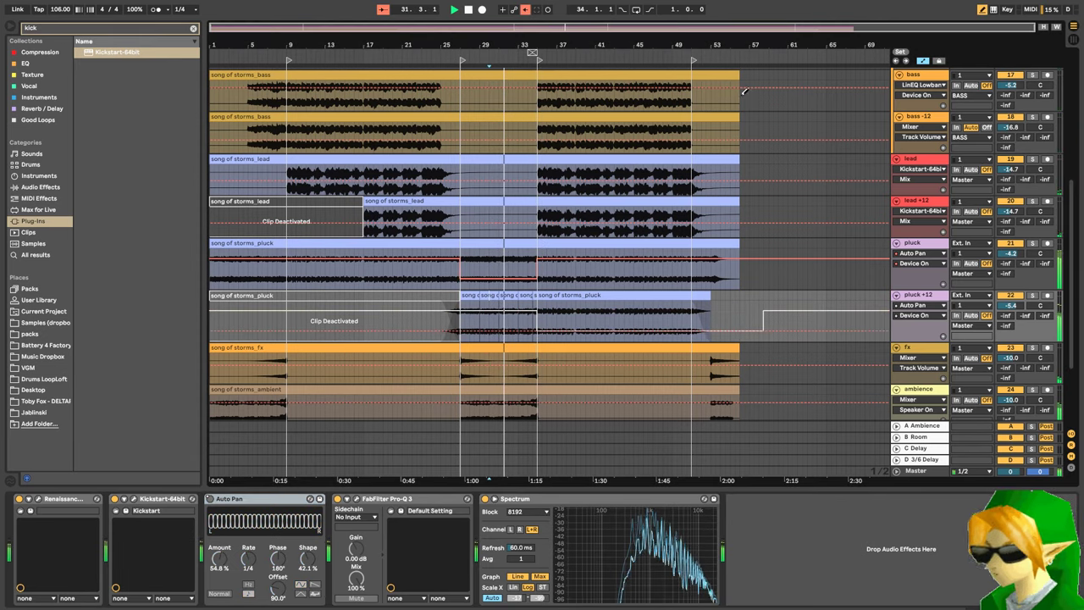
{"action": "left_click", "coordinate": [526, 10]}
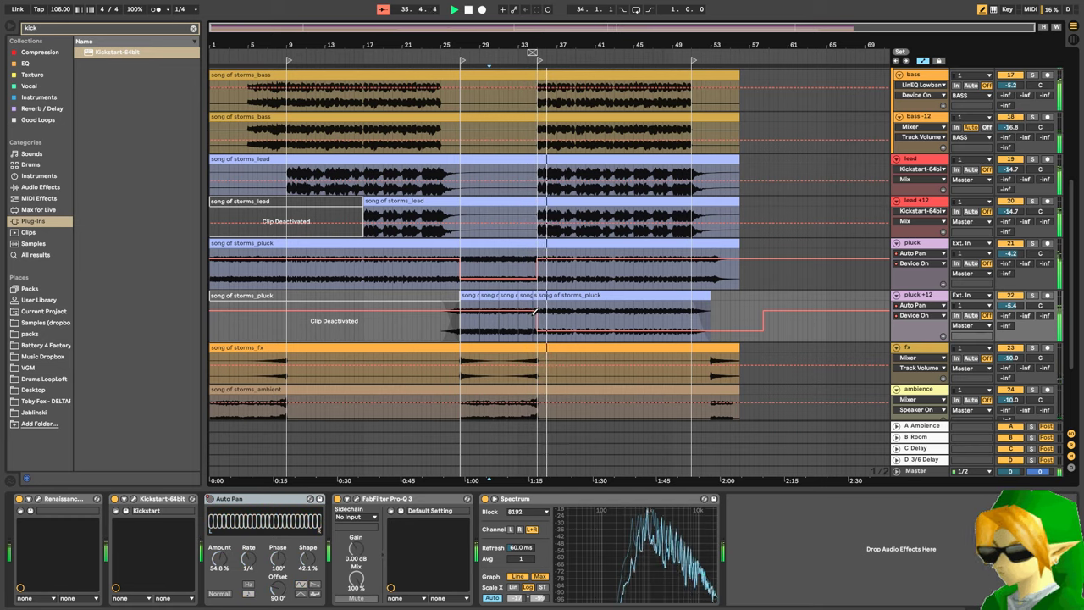
{"action": "key", "text": "a"}
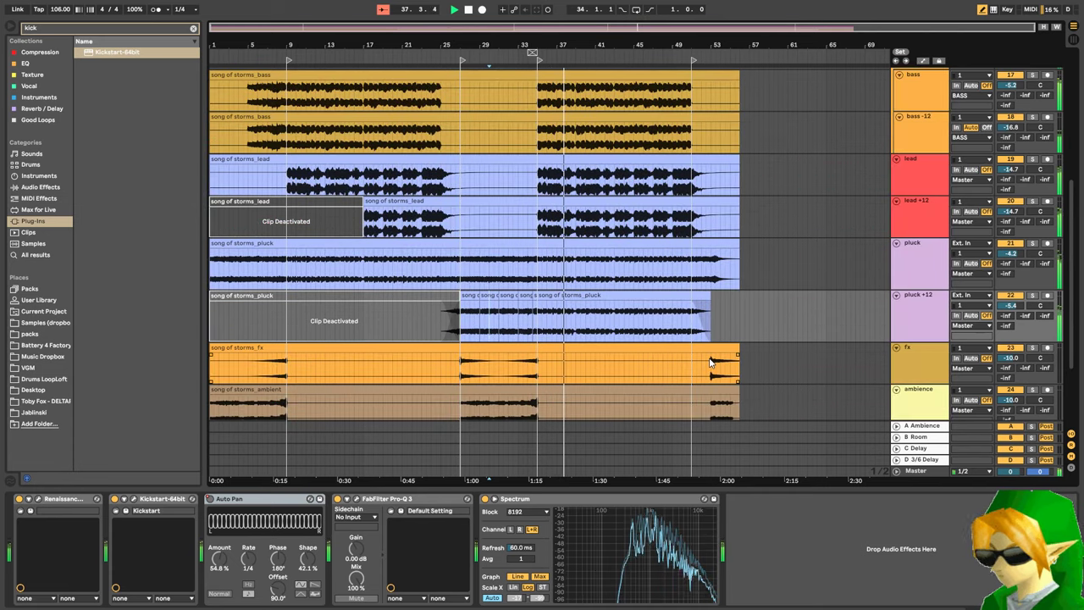
- Check the mix without lead +12, and lower its track volume to -20.9 dB
{"action": "left_click", "coordinate": [1013, 201]}
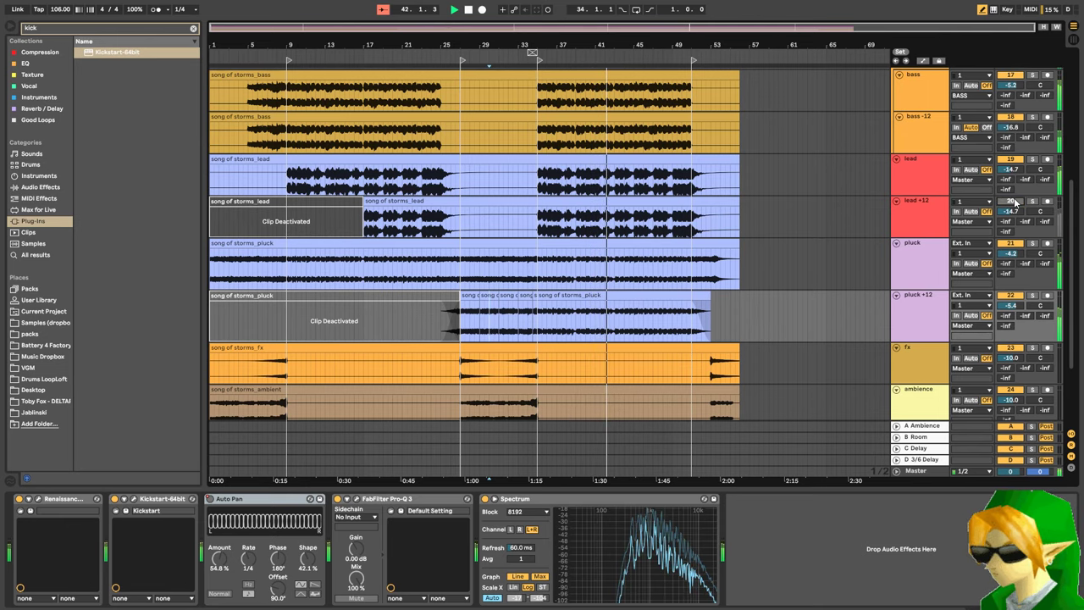
{"action": "left_click_drag", "start_coordinate": [1011, 212], "coordinate": [1012, 233]}
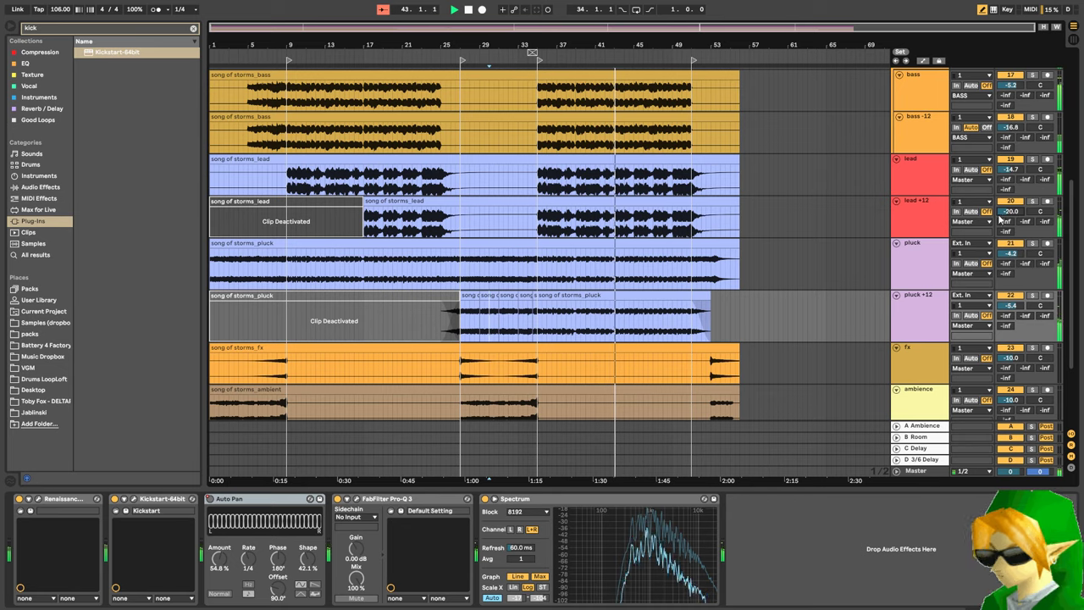
- In lead +12's FabFilter Pro-Q 3, add a high cut above 10 kHz and a low cut at about 400 Hz
{"action": "left_click", "coordinate": [921, 218]}
{"action": "left_click", "coordinate": [324, 498]}
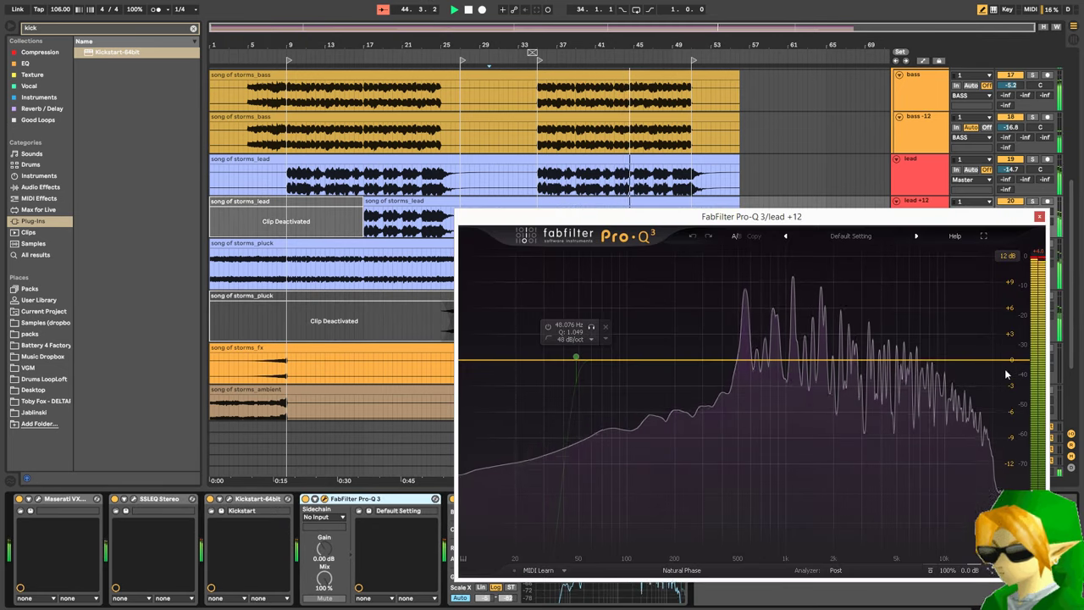
{"action": "left_click_drag", "start_coordinate": [1007, 374], "coordinate": [960, 361]}
{"action": "scroll", "coordinate": [949, 371], "scroll_direction": "down", "scroll_amount": 1}
{"action": "left_click_drag", "start_coordinate": [576, 357], "coordinate": [712, 408]}
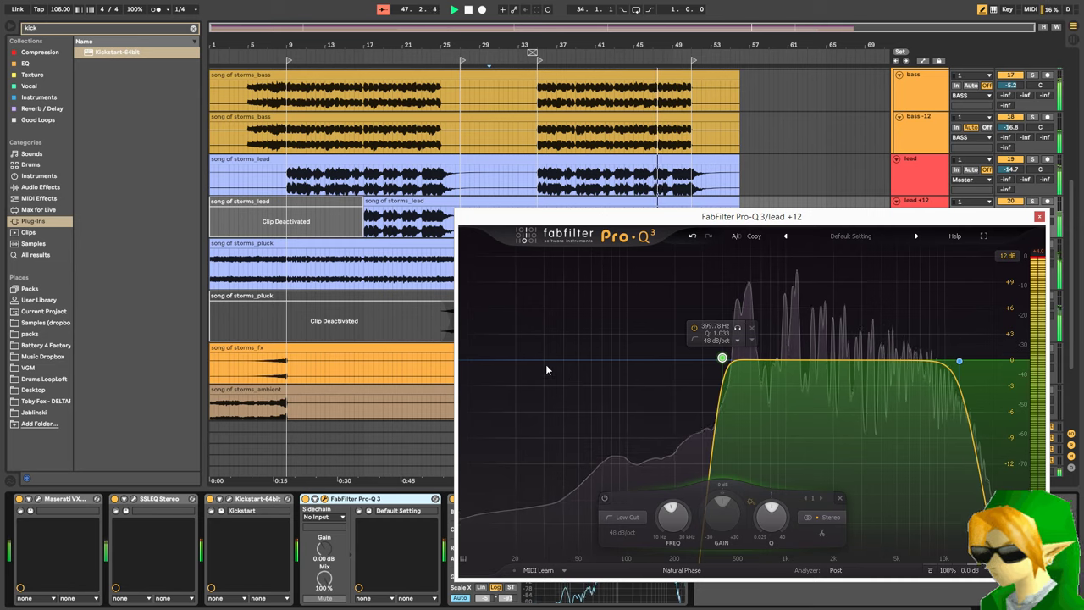
- Add a low shelf of about -5.9 dB at 920 Hz to the lead +12 EQ and close the plug-in
{"action": "left_click", "coordinate": [545, 364]}
{"action": "left_click_drag", "start_coordinate": [546, 366], "coordinate": [784, 414]}
{"action": "scroll", "coordinate": [786, 388], "scroll_direction": "up", "scroll_amount": 6}
{"action": "scroll", "coordinate": [786, 388], "scroll_direction": "up", "scroll_amount": 2}
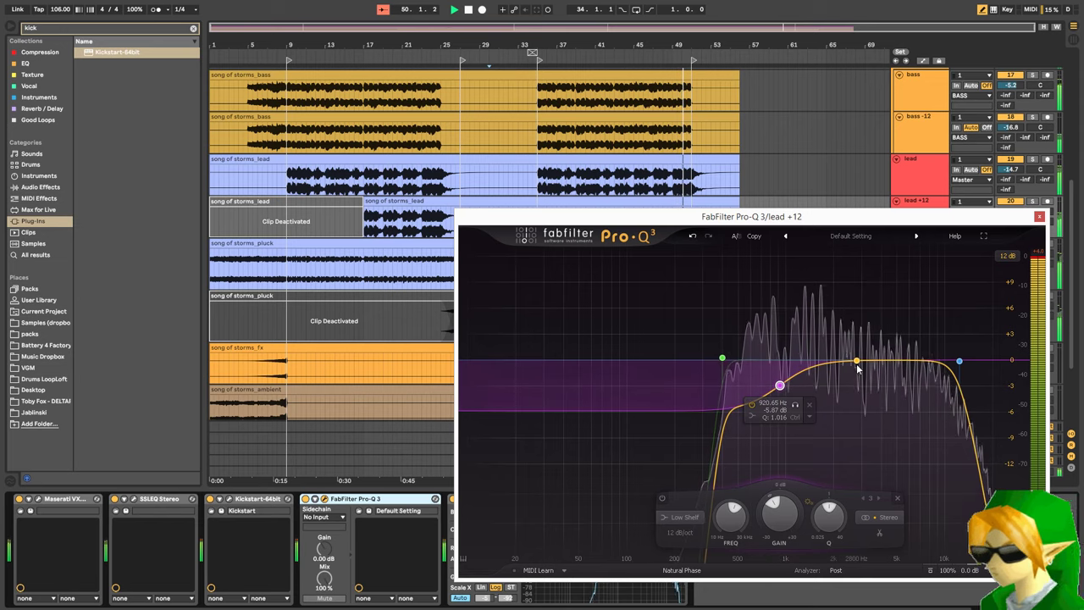
{"action": "left_click", "coordinate": [1039, 217]}
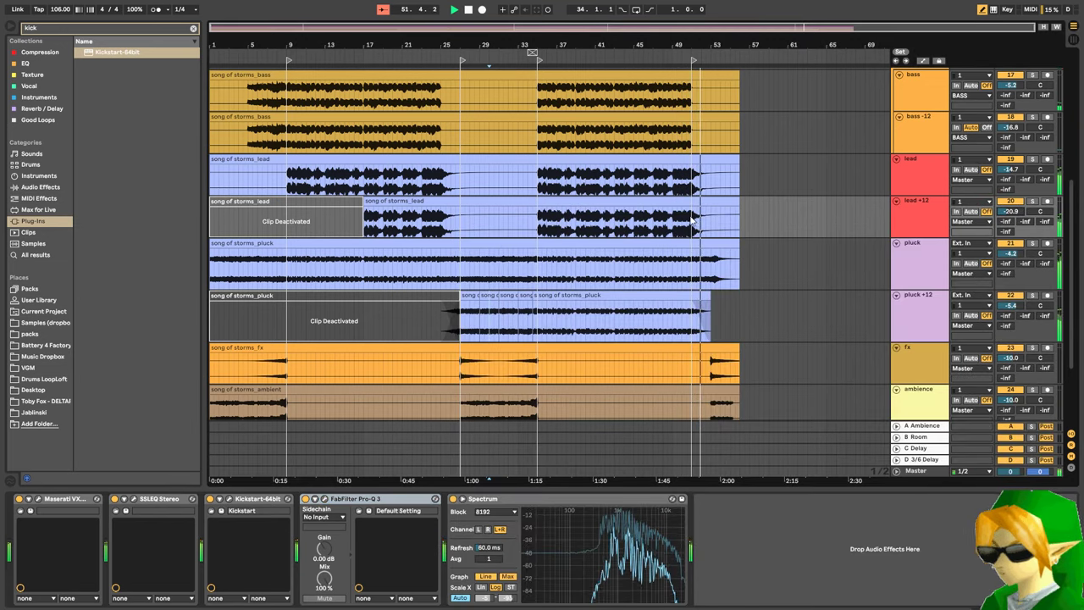
- Raise the vinyl noise clip's gain to 20 dB
{"action": "left_click", "coordinate": [612, 333]}
{"action": "scroll", "coordinate": [612, 326], "scroll_direction": "down", "scroll_amount": 3}
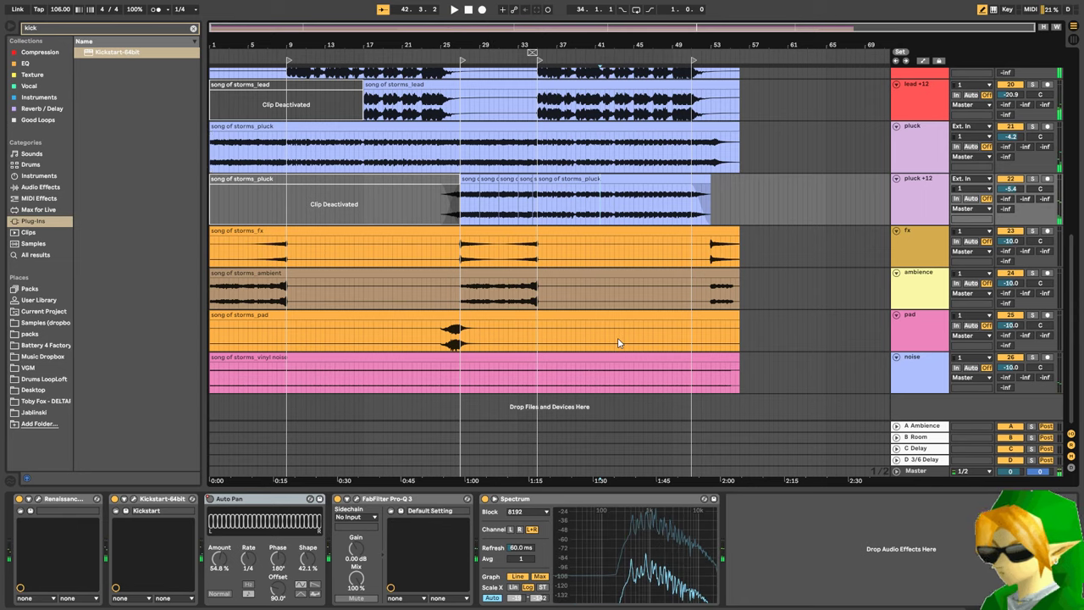
{"action": "double_click", "coordinate": [630, 358]}
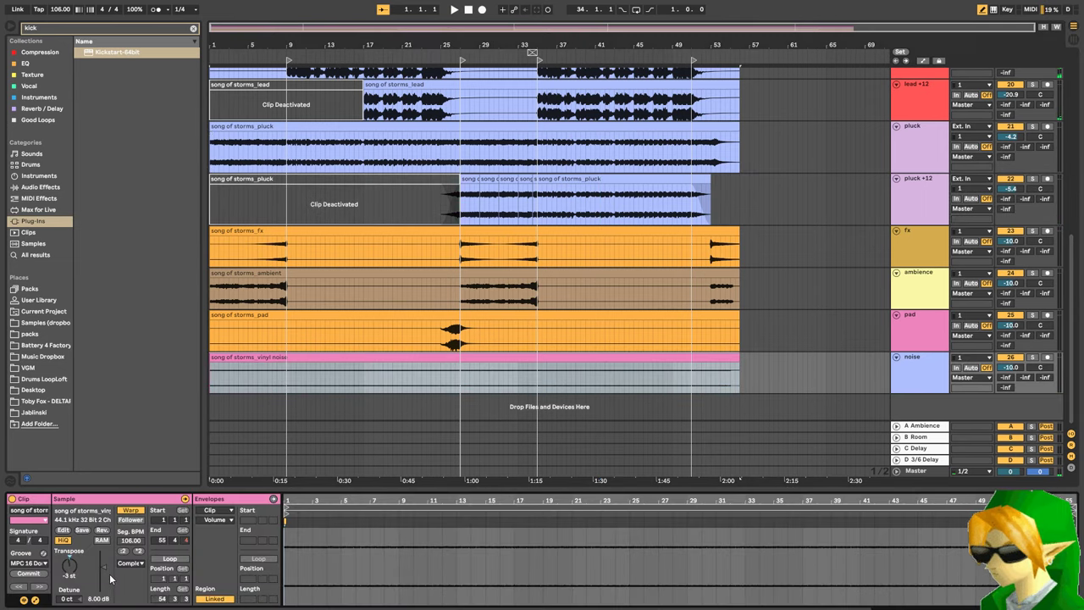
{"action": "left_click_drag", "start_coordinate": [104, 566], "coordinate": [104, 555]}
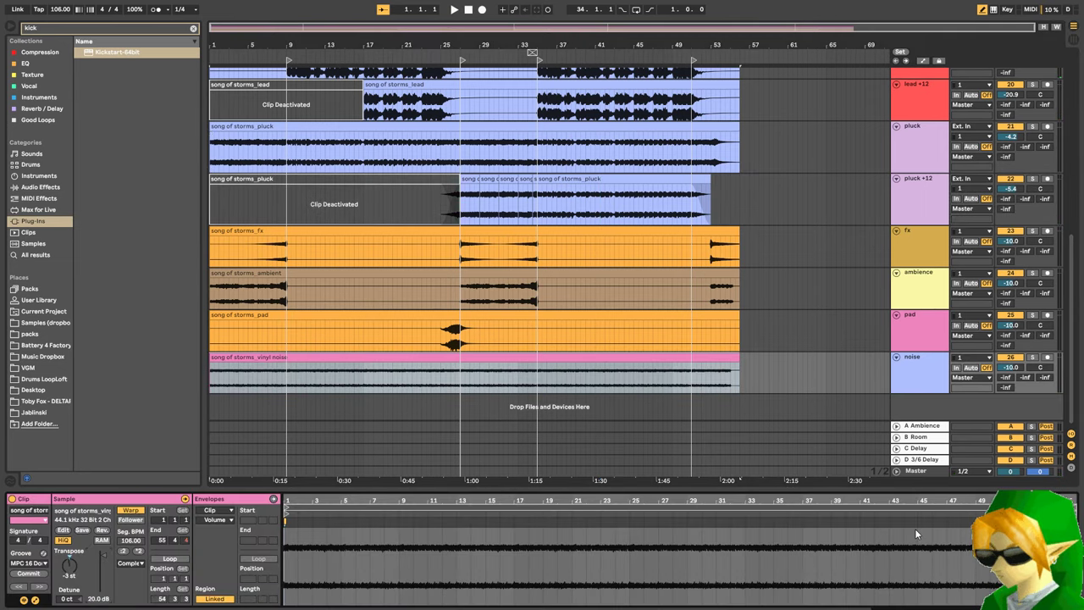
- Play the song from the start and set the noise track's volume to -1.4 dB
{"action": "left_click", "coordinate": [1009, 369]}
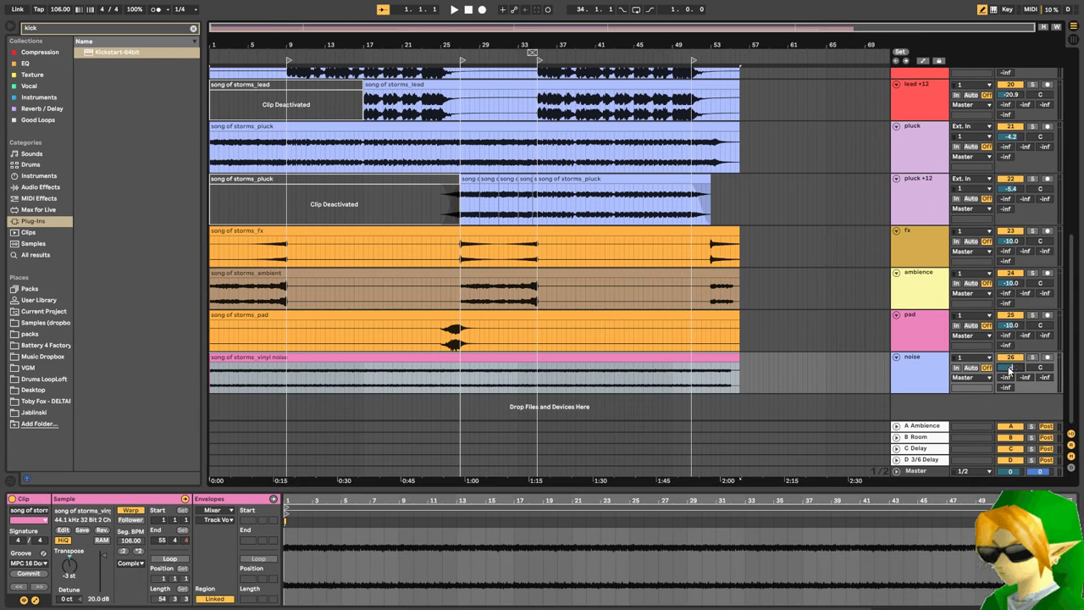
{"action": "key", "text": "space"}
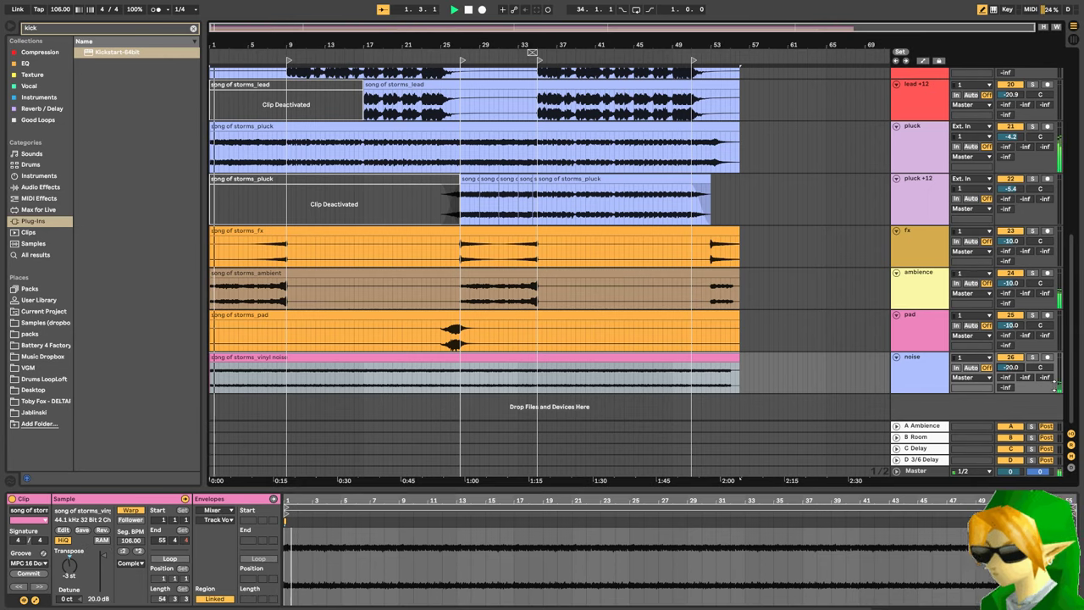
{"action": "left_click_drag", "start_coordinate": [1015, 370], "coordinate": [1015, 343]}
- Automate the noise track's volume down to -14.6 dB from bar 9 to the end of its clip
{"action": "key", "text": "a"}
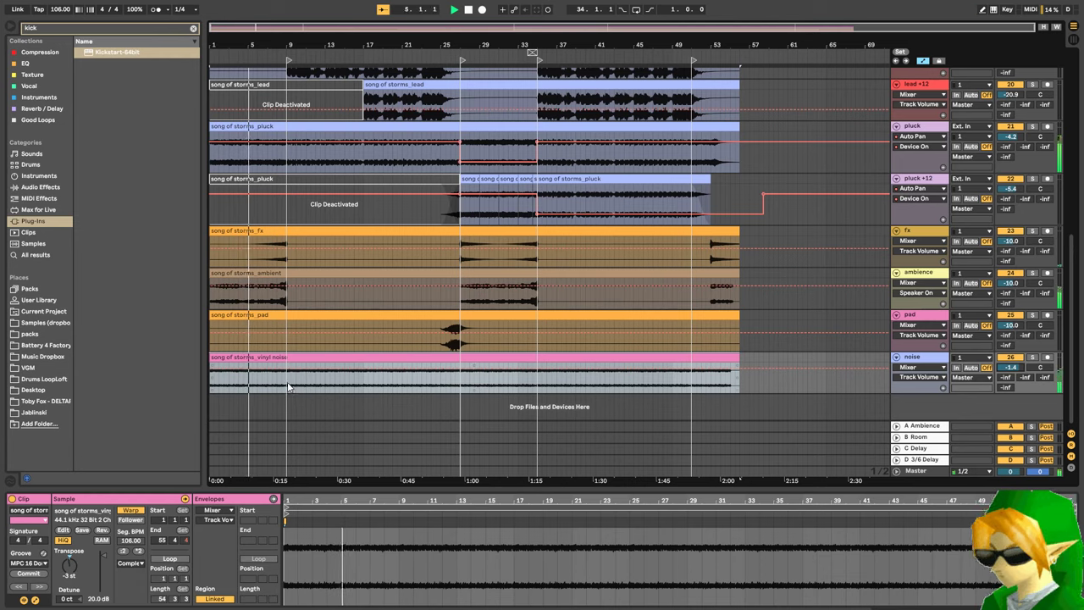
{"action": "left_click_drag", "start_coordinate": [288, 382], "coordinate": [738, 380]}
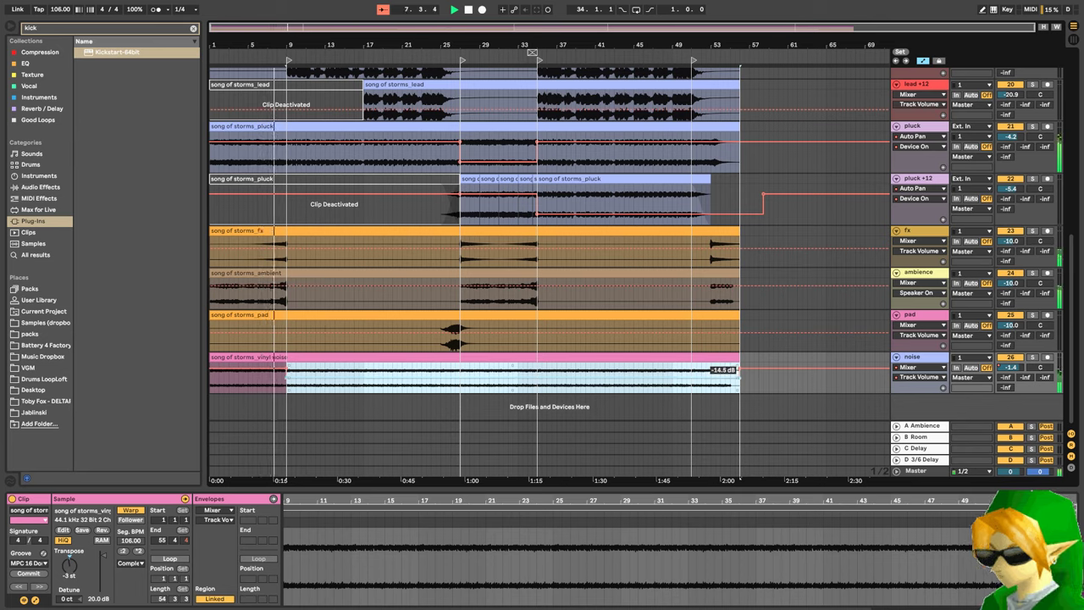
{"action": "left_click_drag", "start_coordinate": [324, 373], "coordinate": [324, 373]}
{"action": "key", "text": "a"}
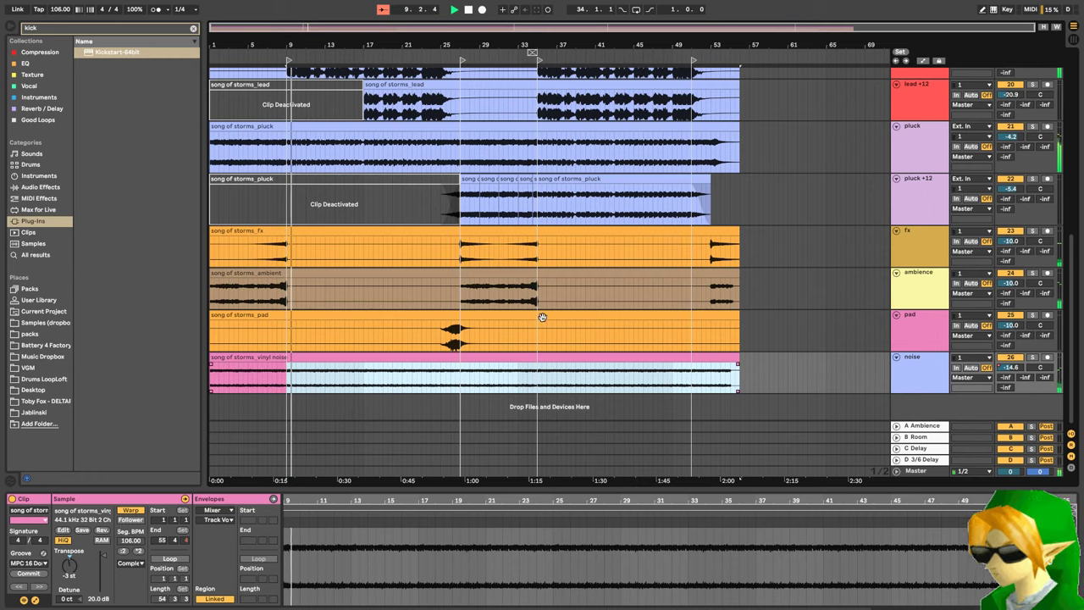
- Show the snare track's device chain and clear the browser's search filter
{"action": "scroll", "coordinate": [593, 297], "scroll_direction": "up", "scroll_amount": 5}
{"action": "scroll", "coordinate": [627, 282], "scroll_direction": "up", "scroll_amount": 3}
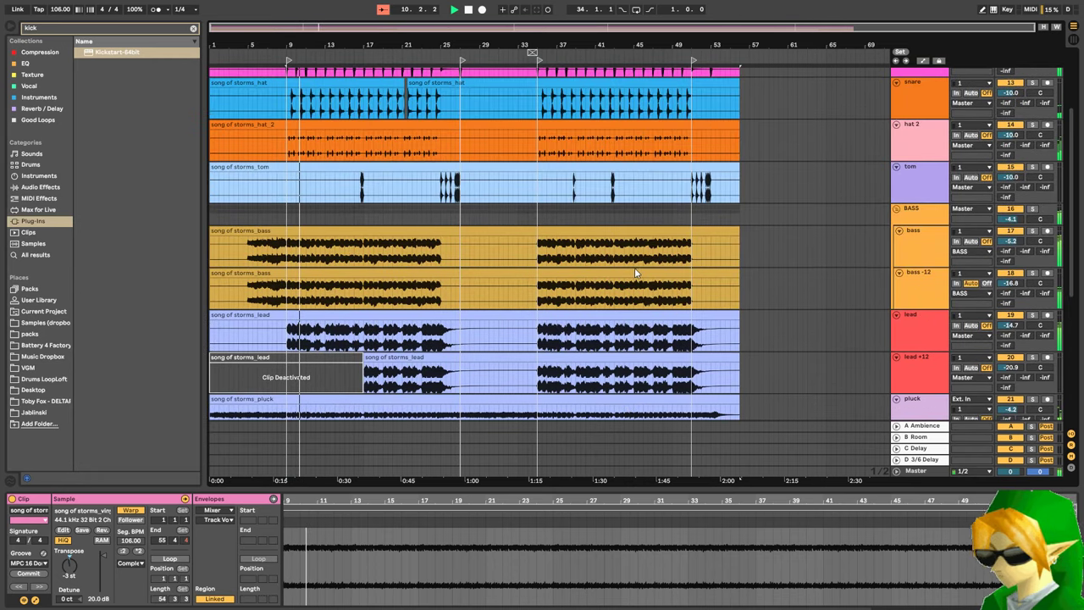
{"action": "scroll", "coordinate": [485, 216], "scroll_direction": "up", "scroll_amount": 1}
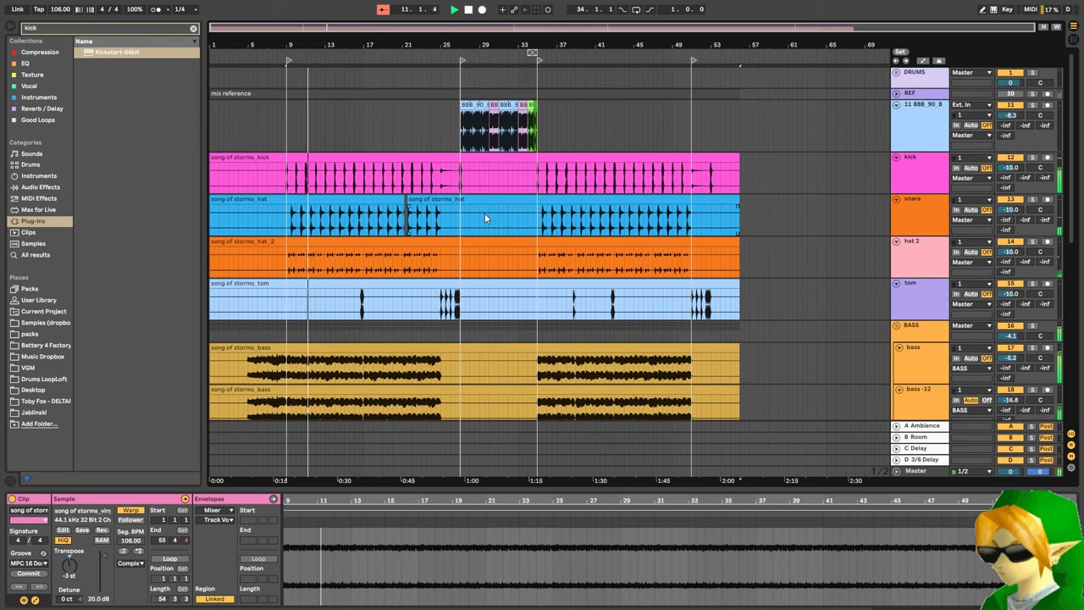
{"action": "left_click", "coordinate": [301, 222]}
{"action": "key", "text": "shift+Tab"}
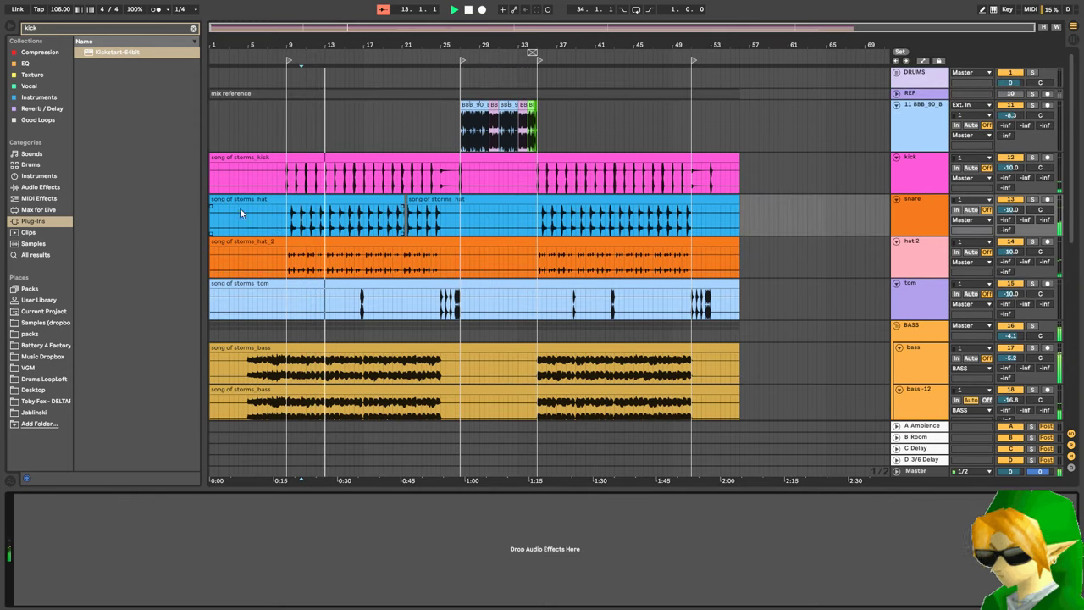
{"action": "left_click", "coordinate": [192, 30]}
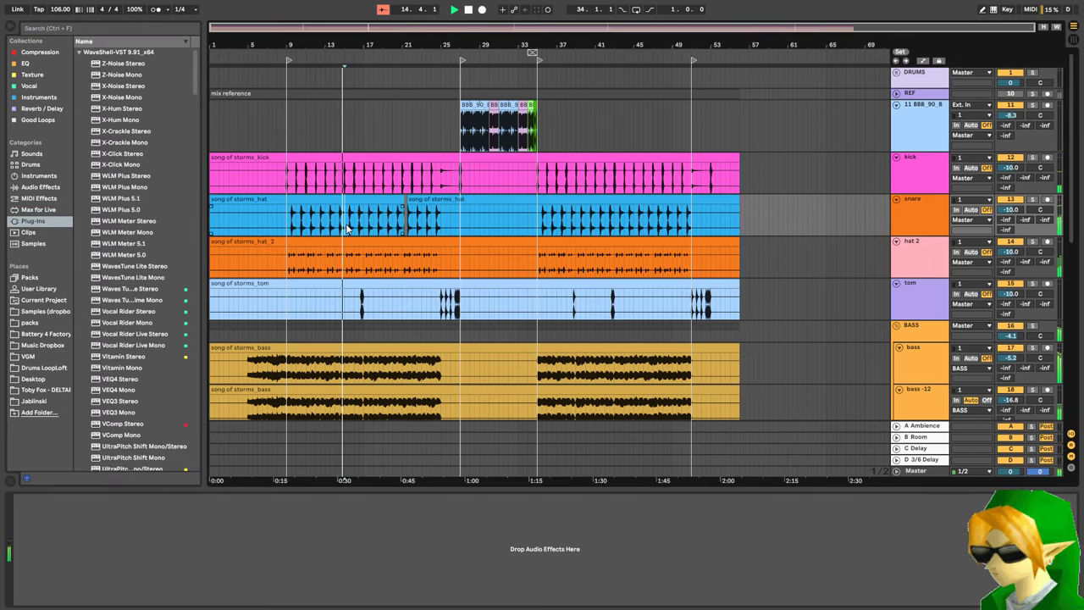
- Listen through the first section, compare it without lead +12, and lower lead +12 to -27.8 dB
{"action": "scroll", "coordinate": [406, 260], "scroll_direction": "down", "scroll_amount": 3}
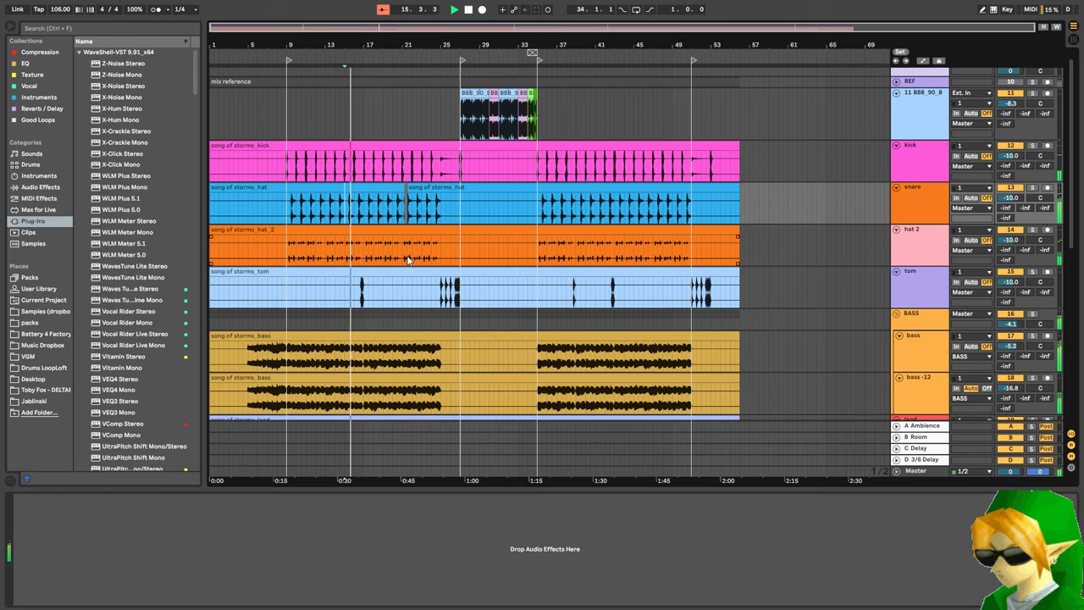
{"action": "scroll", "coordinate": [407, 260], "scroll_direction": "down", "scroll_amount": 1}
{"action": "scroll", "coordinate": [818, 277], "scroll_direction": "down", "scroll_amount": 2}
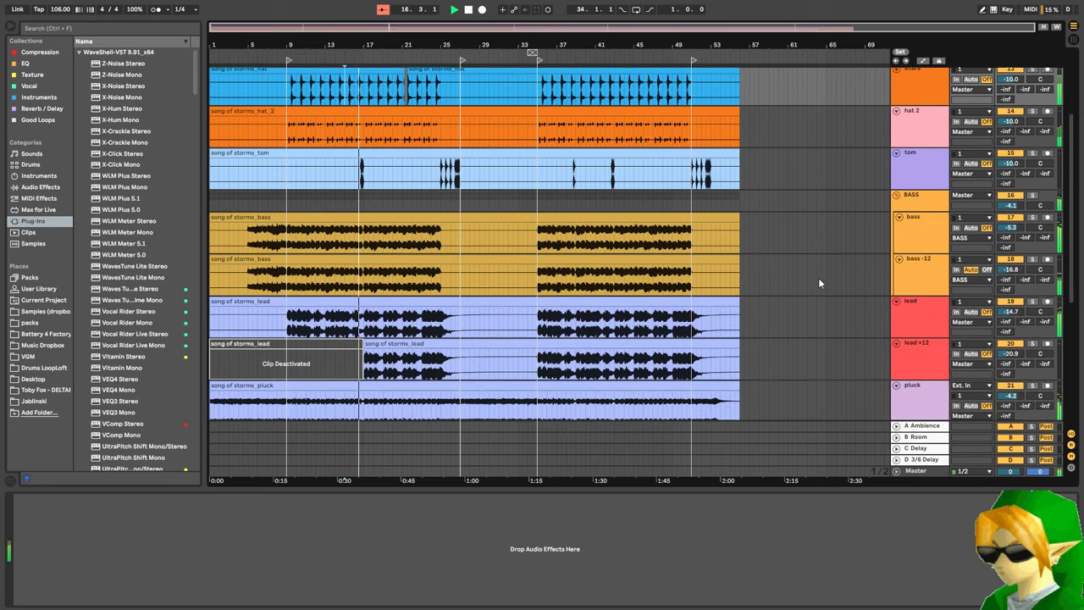
{"action": "scroll", "coordinate": [816, 277], "scroll_direction": "down", "scroll_amount": 1}
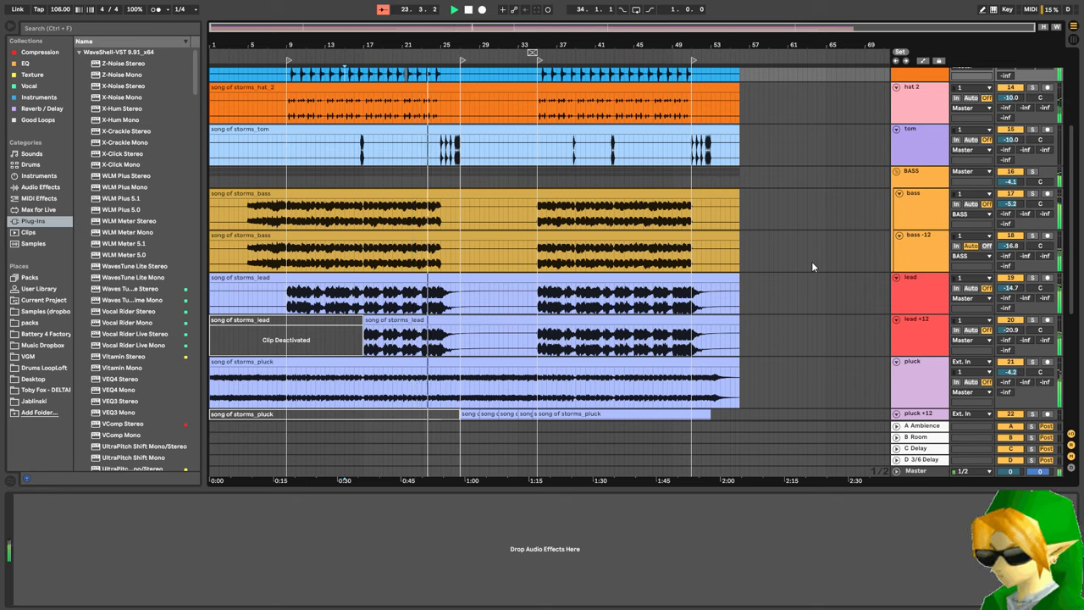
{"action": "left_click", "coordinate": [1011, 321]}
{"action": "left_click", "coordinate": [1010, 321]}
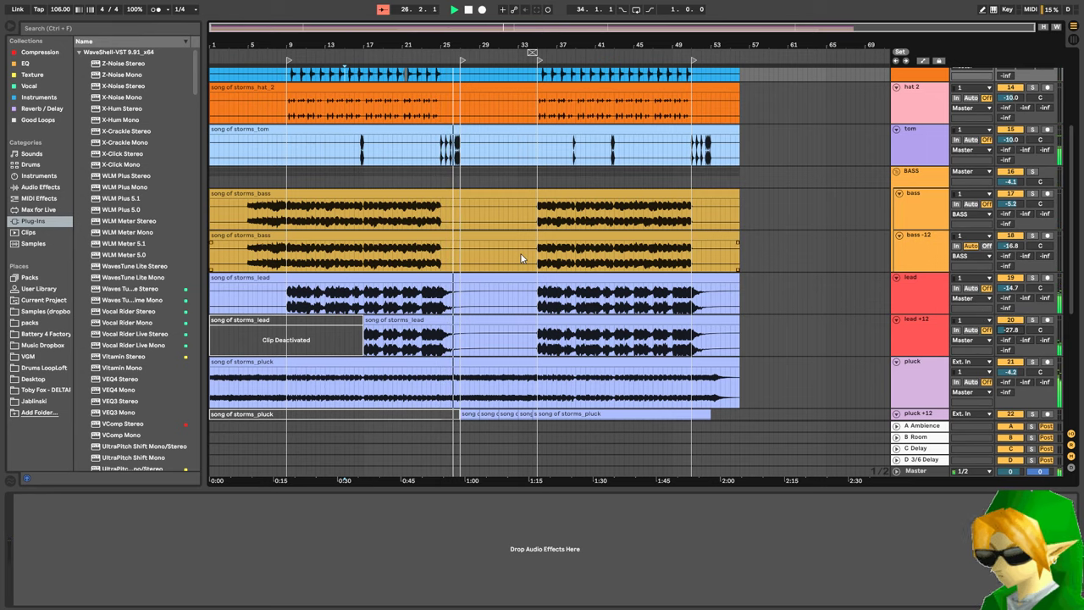
- Delete the Auto Pan from the pluck +12 track
{"action": "scroll", "coordinate": [521, 258], "scroll_direction": "down", "scroll_amount": 2}
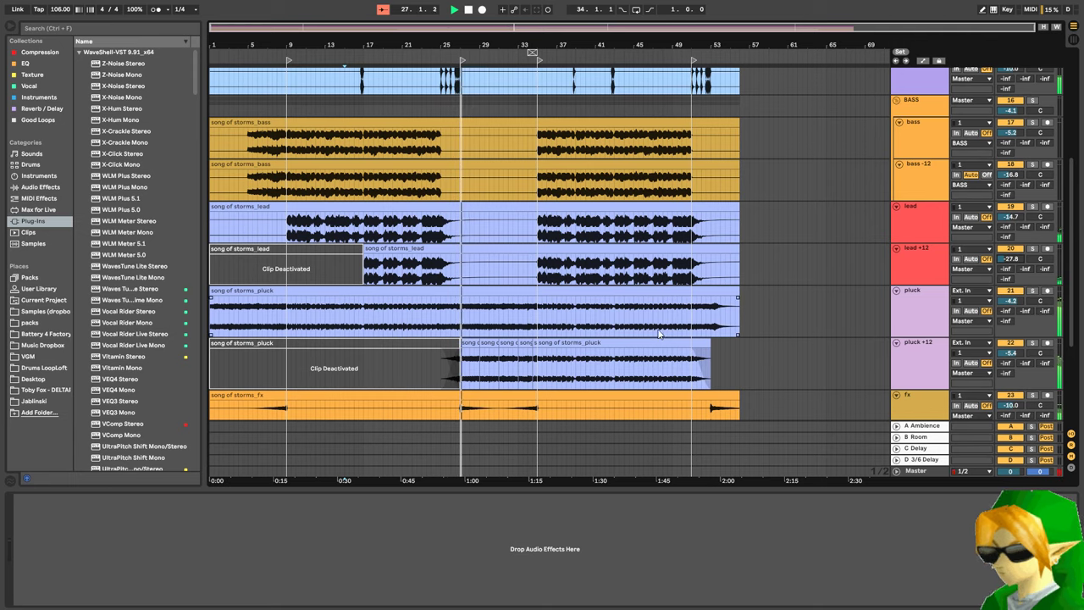
{"action": "left_click", "coordinate": [933, 360]}
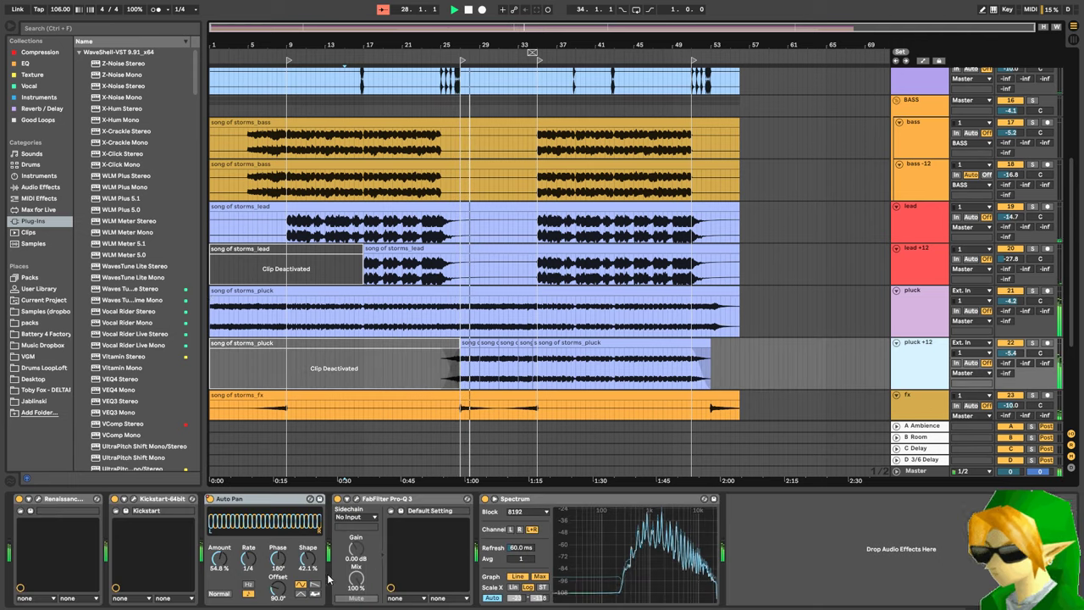
{"action": "key", "text": "Delete"}
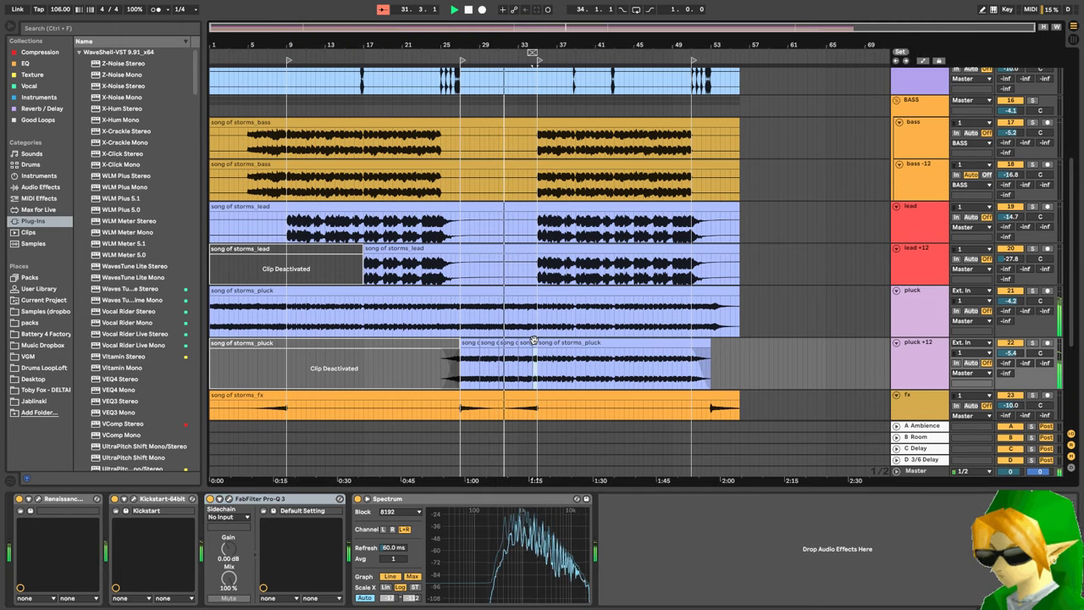
- Split the pluck +12 clip at bar 43 and deactivate the part between bars 35 and 43
{"action": "left_click", "coordinate": [617, 371]}
{"action": "key", "text": "ctrl+e"}
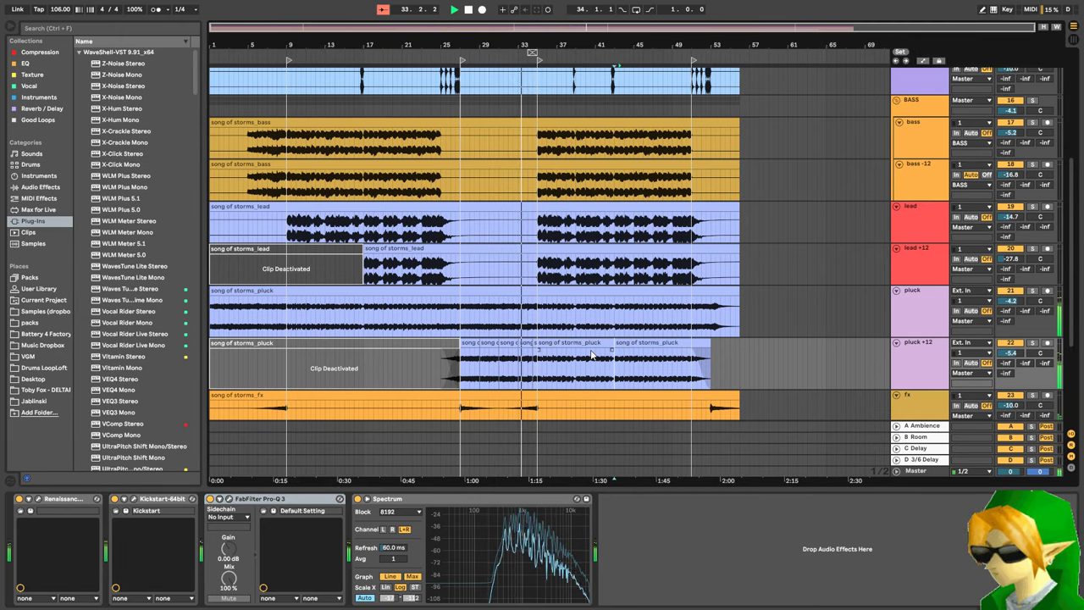
{"action": "left_click", "coordinate": [592, 354]}
{"action": "key", "text": "0"}
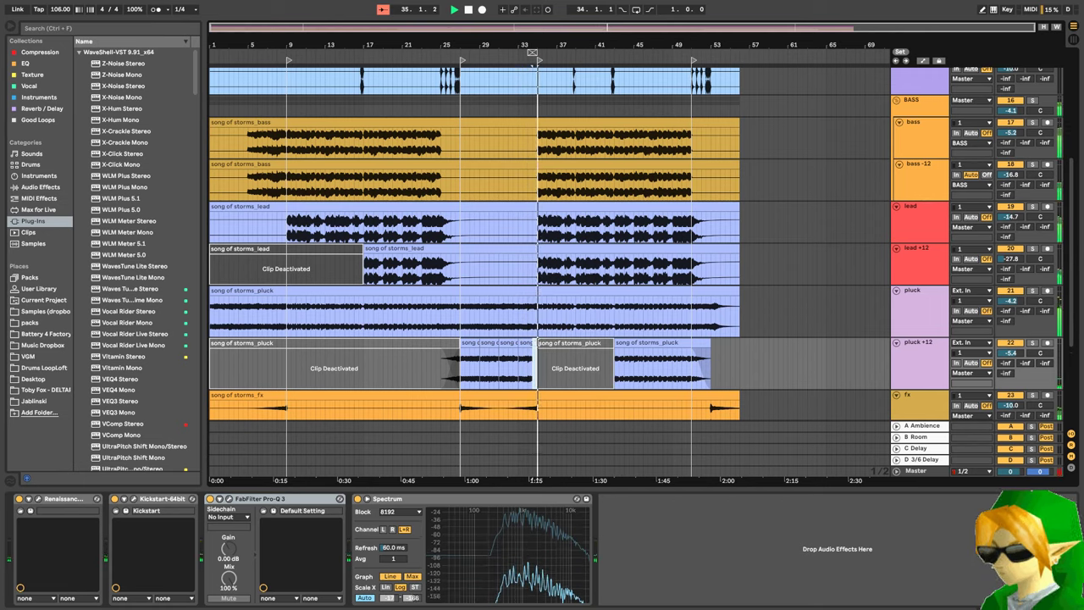
- Try cutting the fx and ambience audio from about 34.3 to 35.2, audition it, and undo the cut
{"action": "left_click_drag", "start_coordinate": [623, 28], "coordinate": [591, 78]}
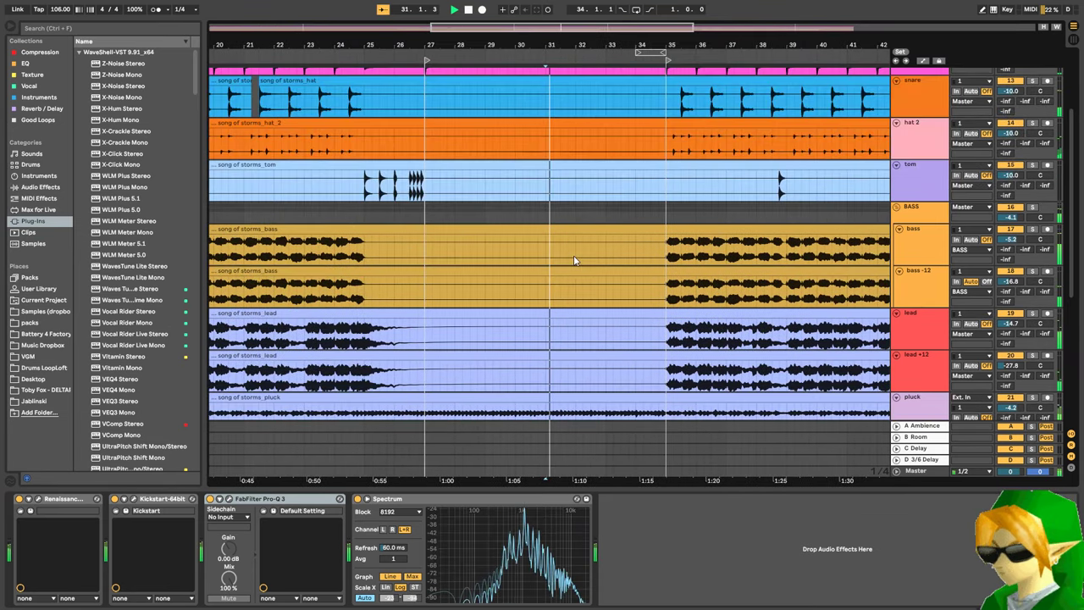
{"action": "scroll", "coordinate": [573, 255], "scroll_direction": "up", "scroll_amount": 5}
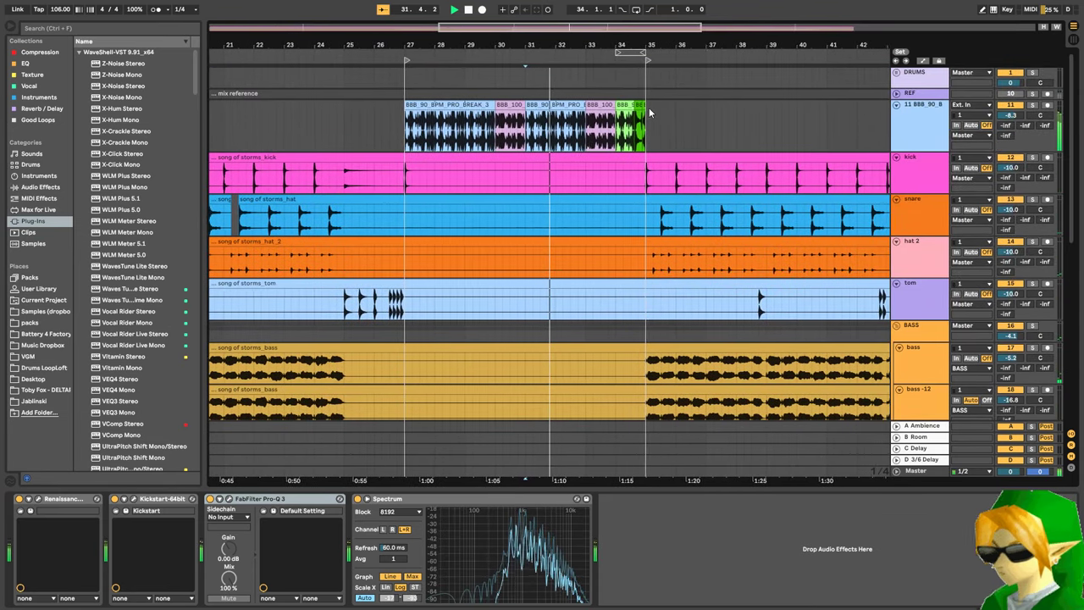
{"action": "left_click", "coordinate": [634, 105]}
{"action": "scroll", "coordinate": [635, 276], "scroll_direction": "down", "scroll_amount": 10}
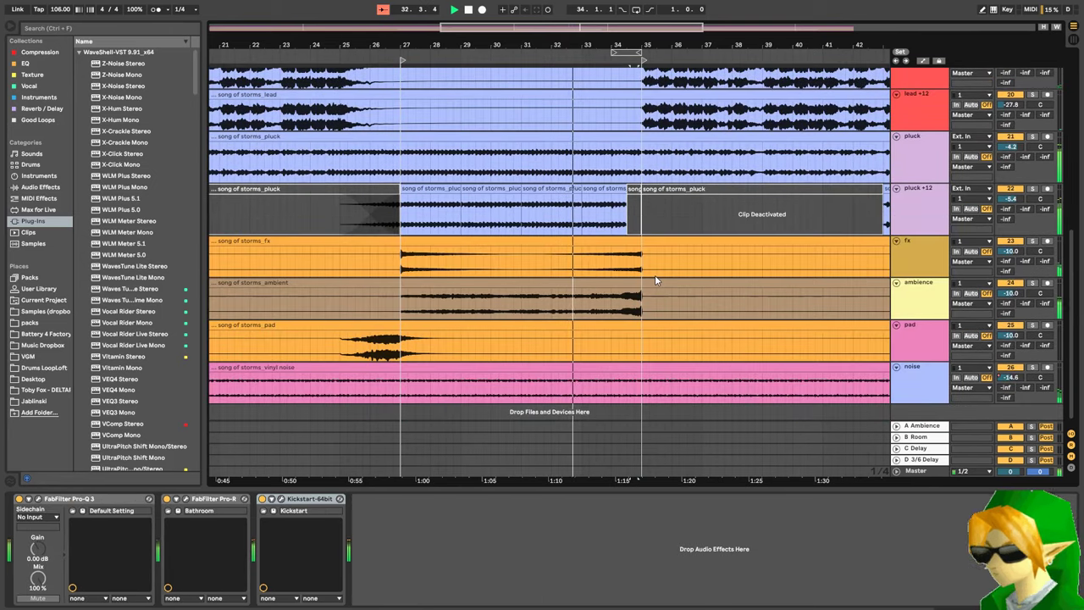
{"action": "left_click_drag", "start_coordinate": [635, 276], "coordinate": [648, 305]}
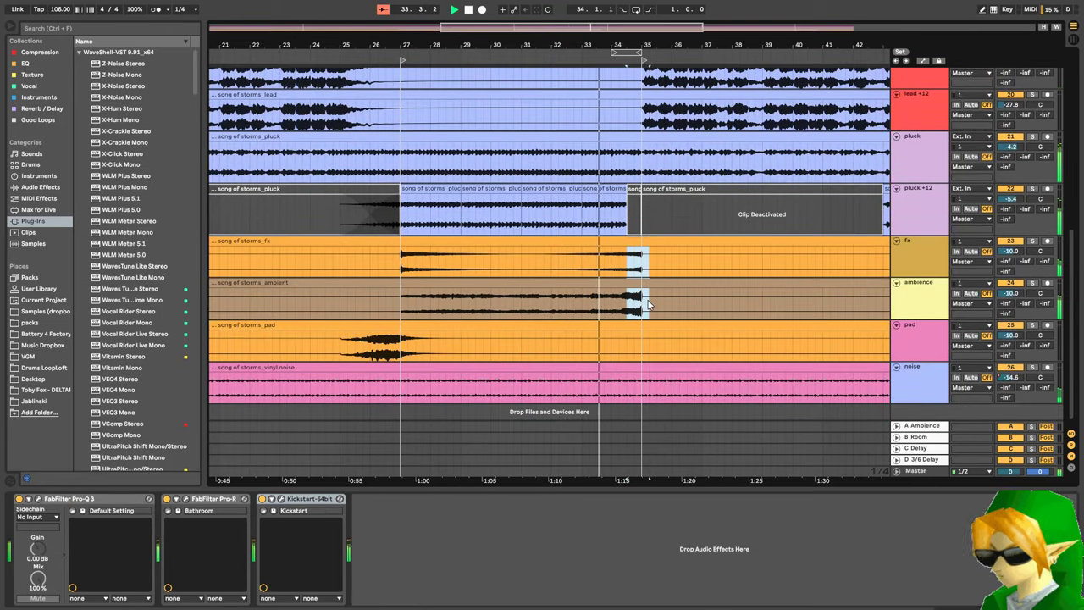
{"action": "key", "text": "ctrl+e"}
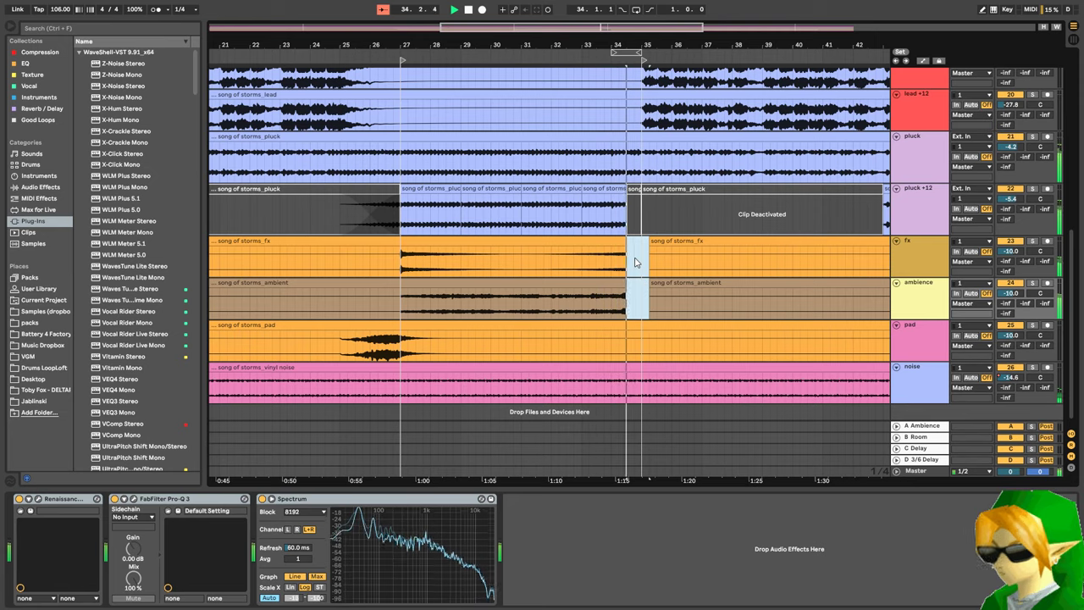
{"action": "left_click", "coordinate": [589, 272]}
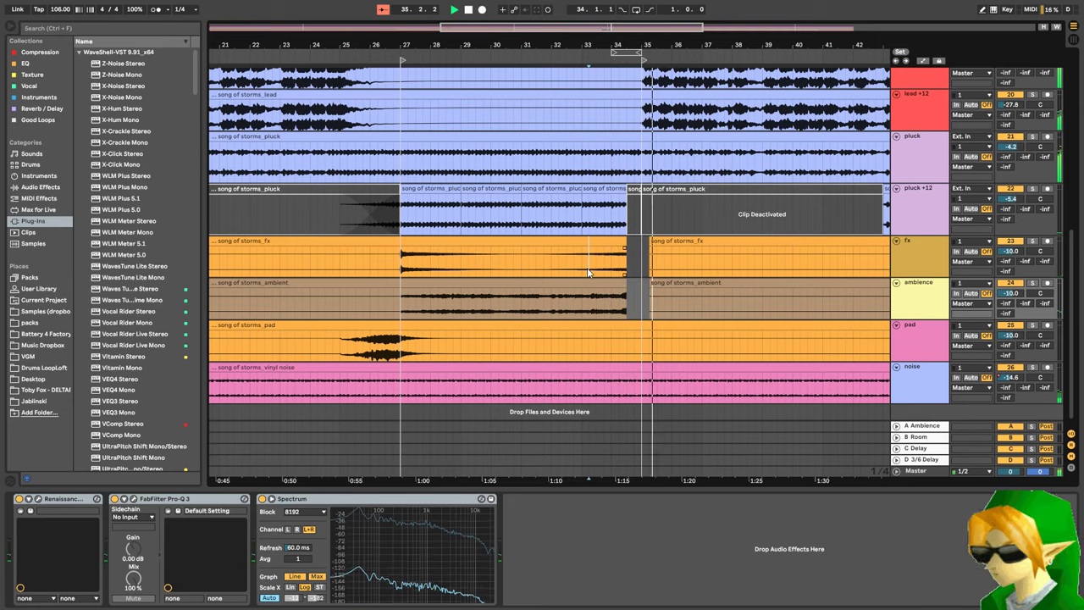
{"action": "key", "text": "space"}
{"action": "key", "text": "space"}
{"action": "key", "text": "ctrl+z"}
- Cut the fx and ambience audio from 34.4 to just past 35.2
{"action": "left_click", "coordinate": [582, 271]}
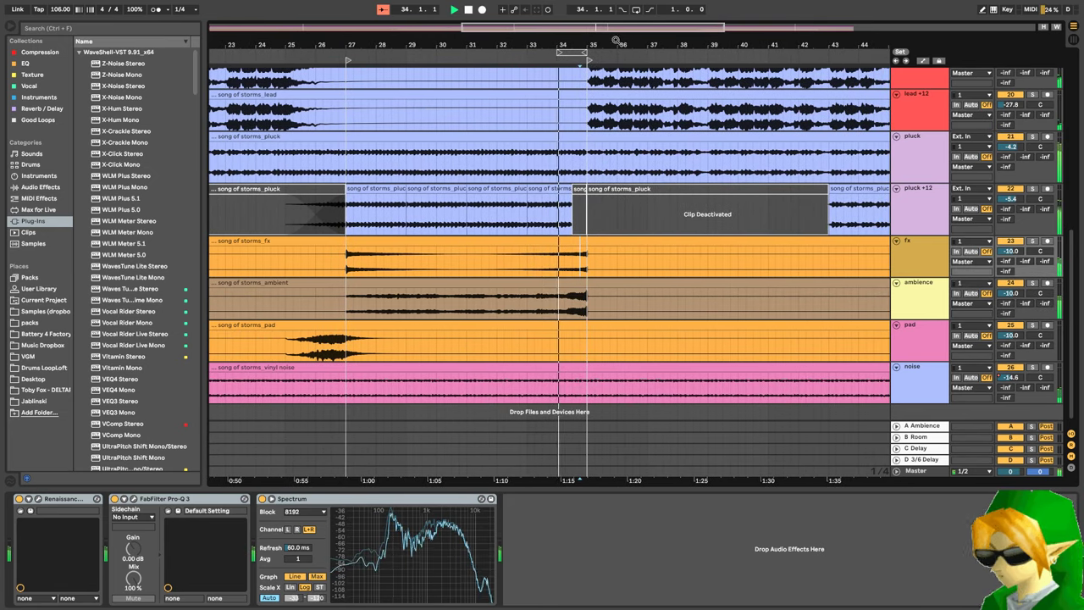
{"action": "mouse_move", "coordinate": [606, 30]}
{"action": "left_mouse_down"}
{"action": "mouse_move", "coordinate": [617, 265]}
{"action": "mouse_move", "coordinate": [690, 303]}
{"action": "left_mouse_up"}
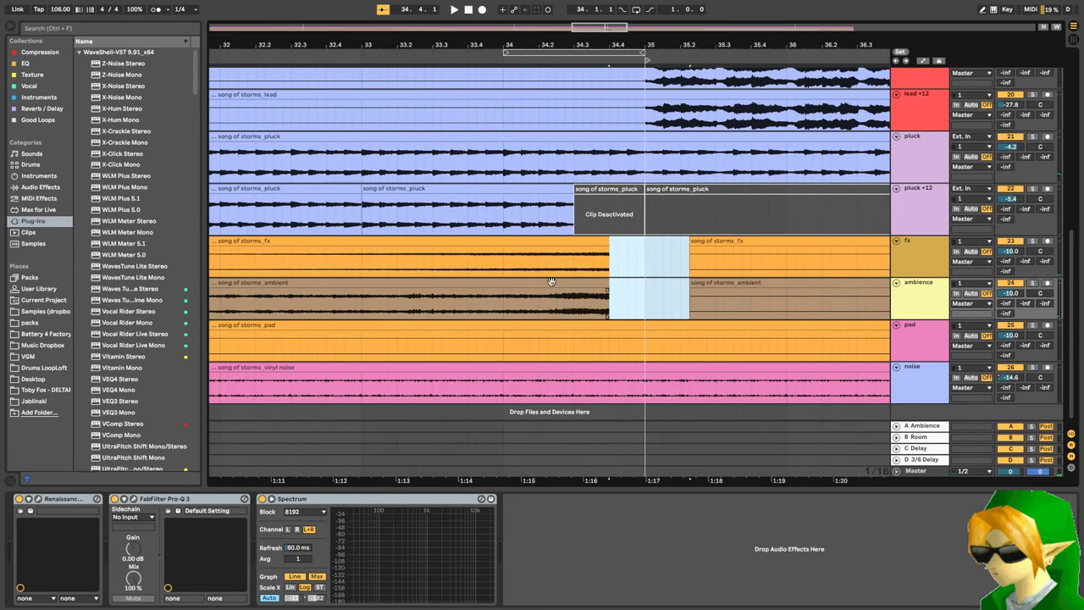
- Remove the selected fx and ambience section around bar 35 and audition the transition from shortly after bar 34
{"action": "key", "text": "Delete"}
{"action": "left_click", "coordinate": [499, 273]}
{"action": "key", "text": "space"}
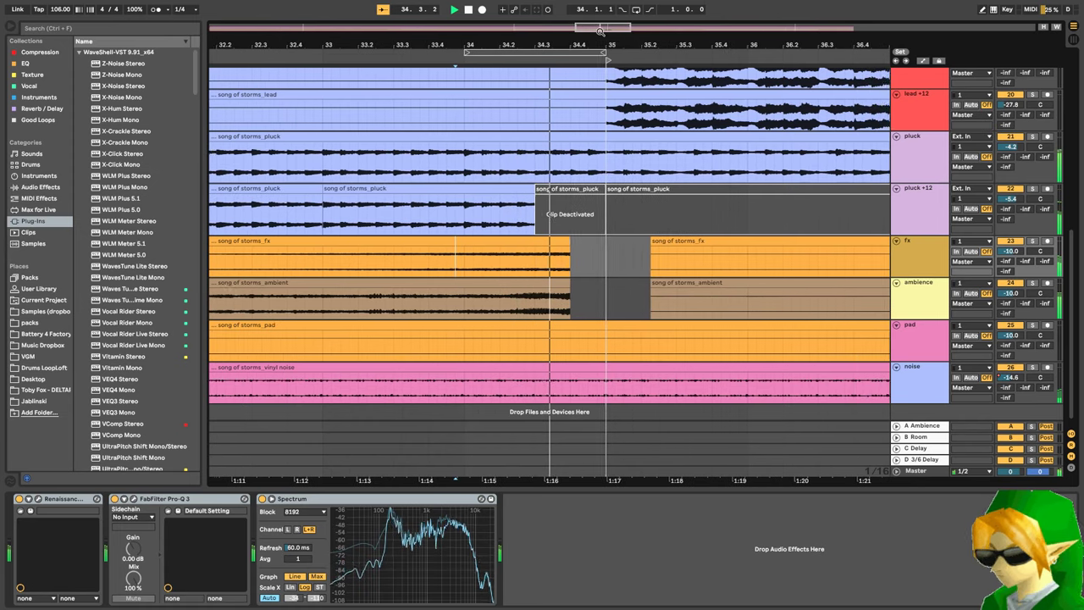
{"action": "left_click_drag", "start_coordinate": [598, 45], "coordinate": [602, 32]}
{"action": "key", "text": "space"}
- Split the vinyl noise clip at 34.4 and bar 35 to isolate the section just before the transition
{"action": "left_click", "coordinate": [511, 398]}
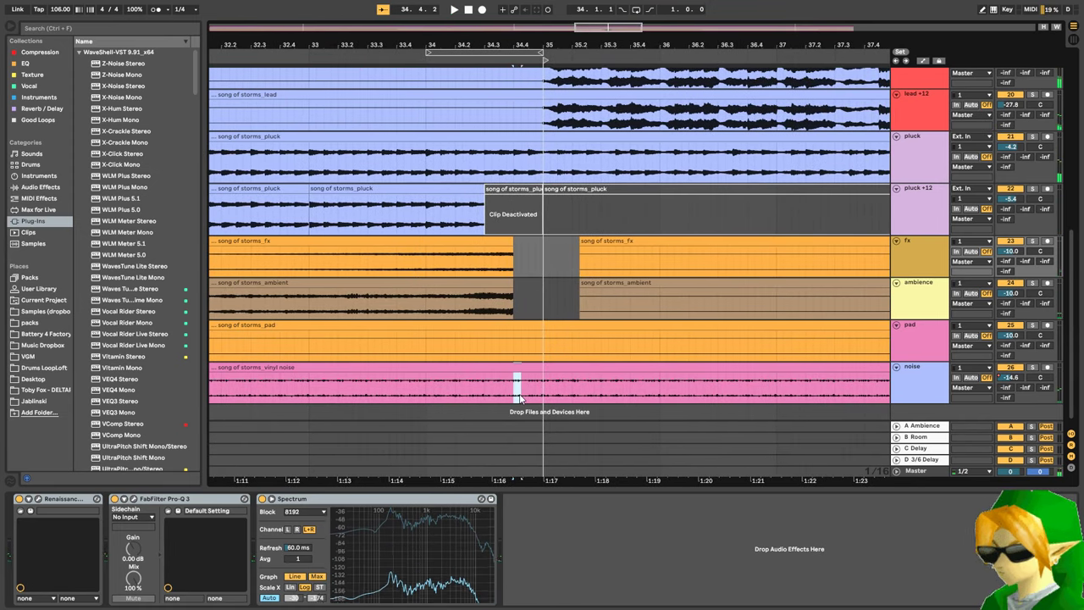
{"action": "left_click_drag", "start_coordinate": [512, 398], "coordinate": [536, 400]}
{"action": "key", "text": "ctrl+e"}
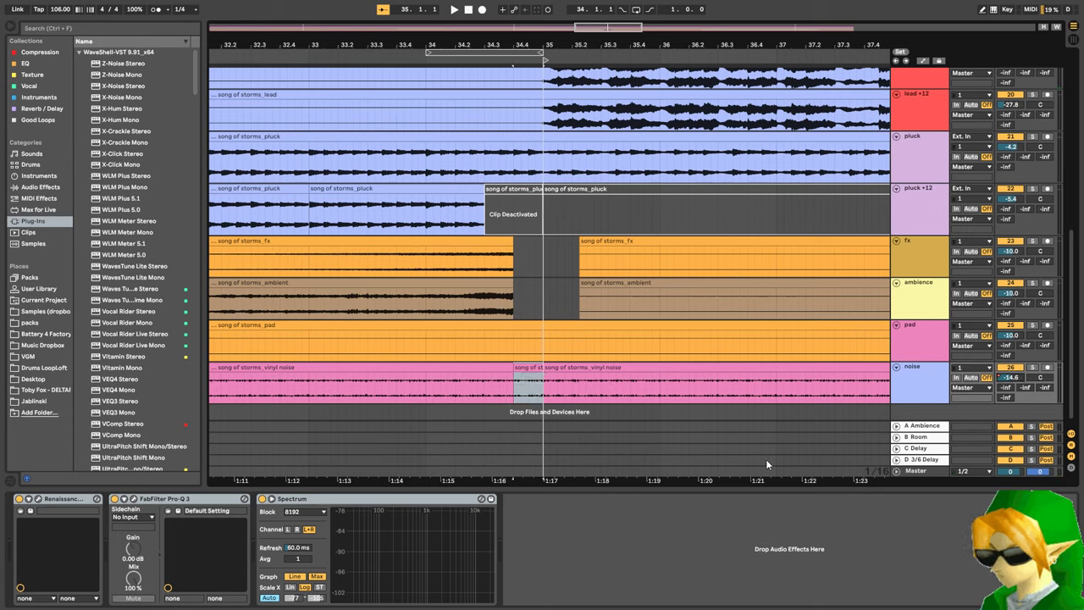
- Delete the noise track's volume automation, set its volume to -1.4 dB, and raise the isolated vinyl noise clip's gain to 24 dB
{"action": "right_click", "coordinate": [999, 378]}
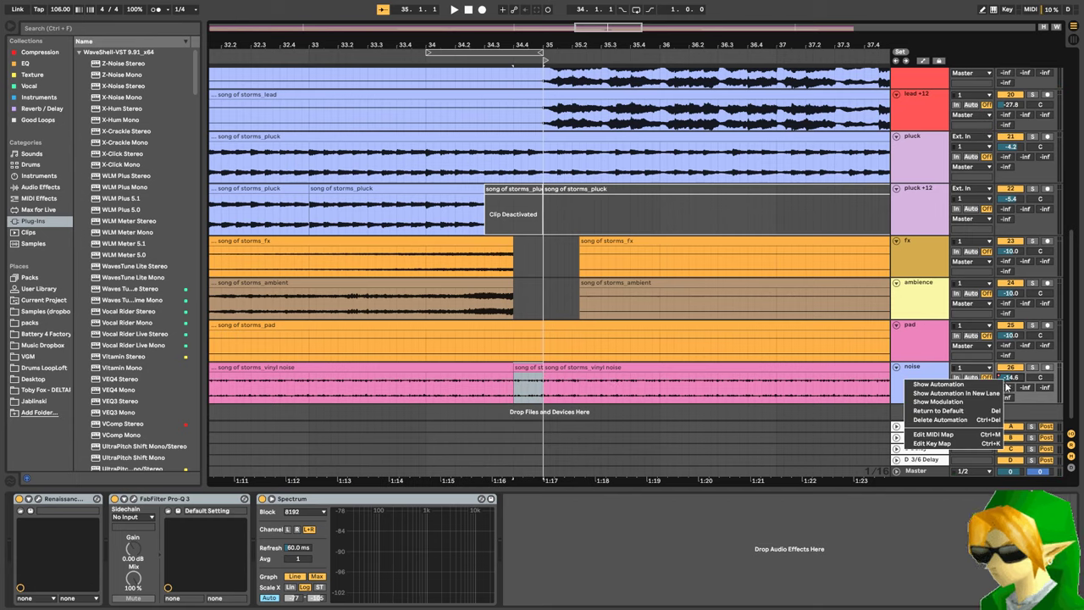
{"action": "left_click", "coordinate": [940, 420]}
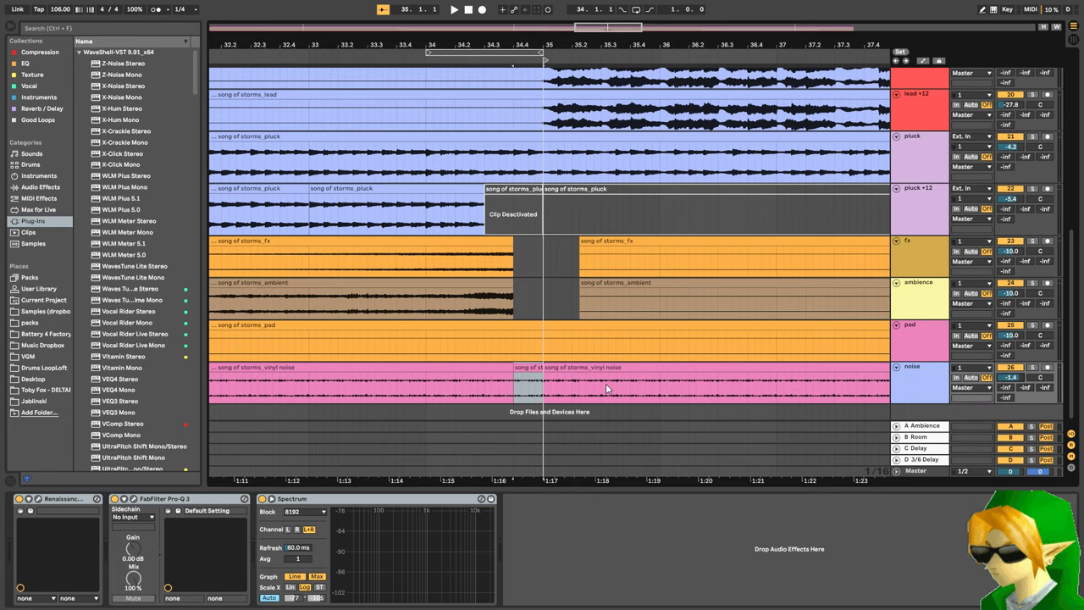
{"action": "left_click", "coordinate": [523, 370]}
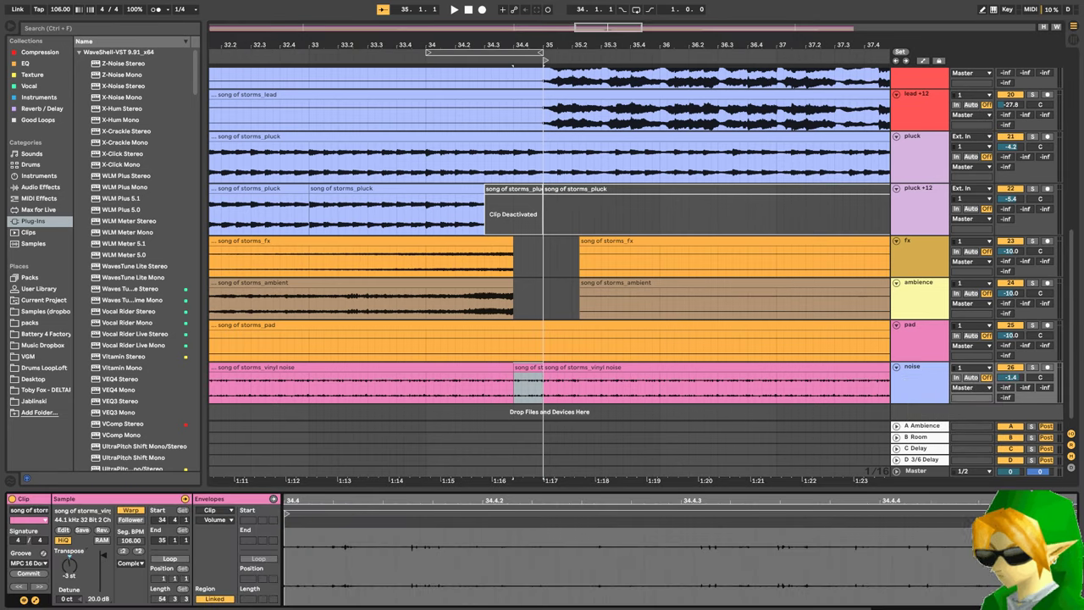
{"action": "key", "text": "space"}
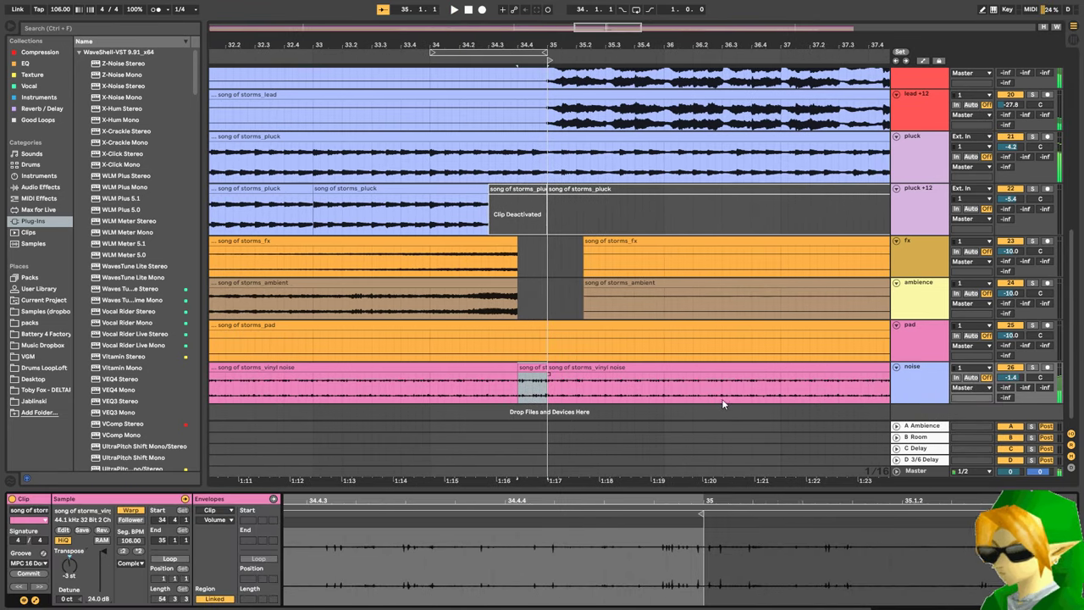
{"action": "left_click", "coordinate": [684, 354]}
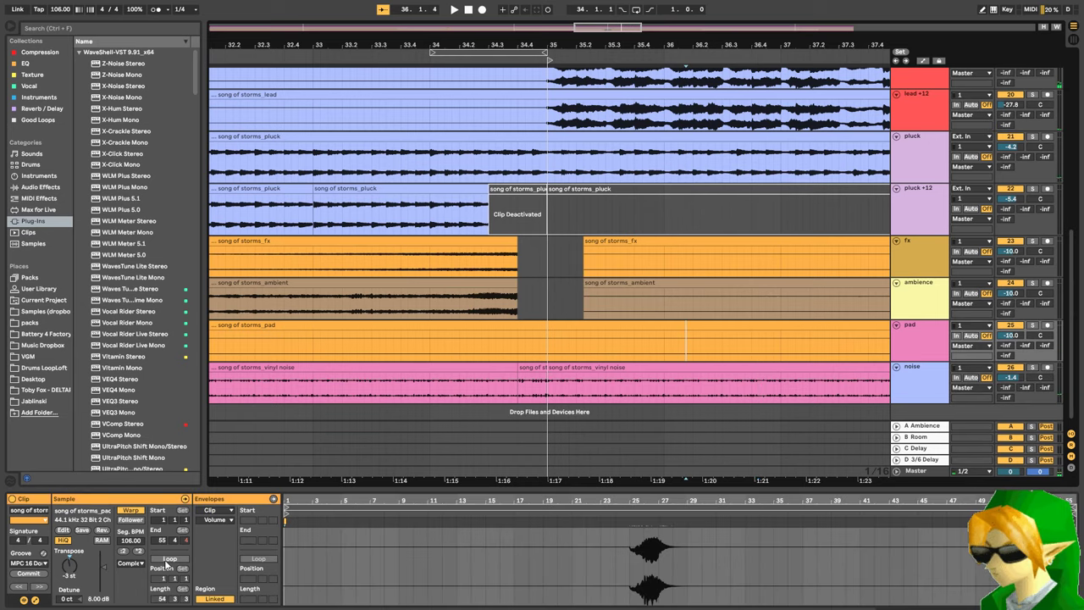
- Reset the gain of the vinyl noise clip starting at bar 35 to 0 dB
{"action": "left_click", "coordinate": [565, 387]}
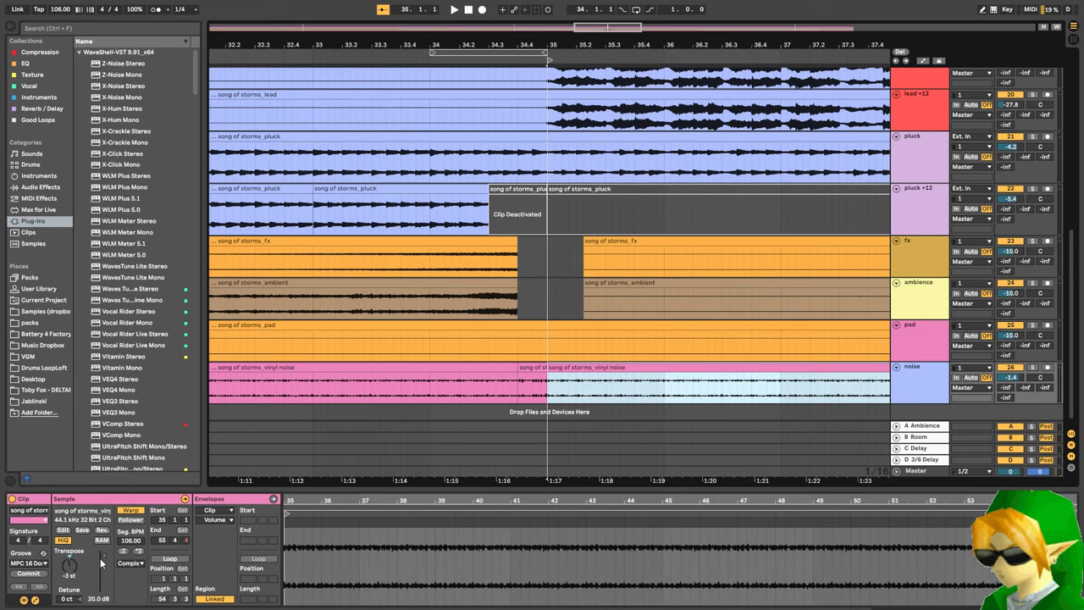
{"action": "left_click_drag", "start_coordinate": [101, 562], "coordinate": [101, 573]}
{"action": "key", "text": "Delete"}
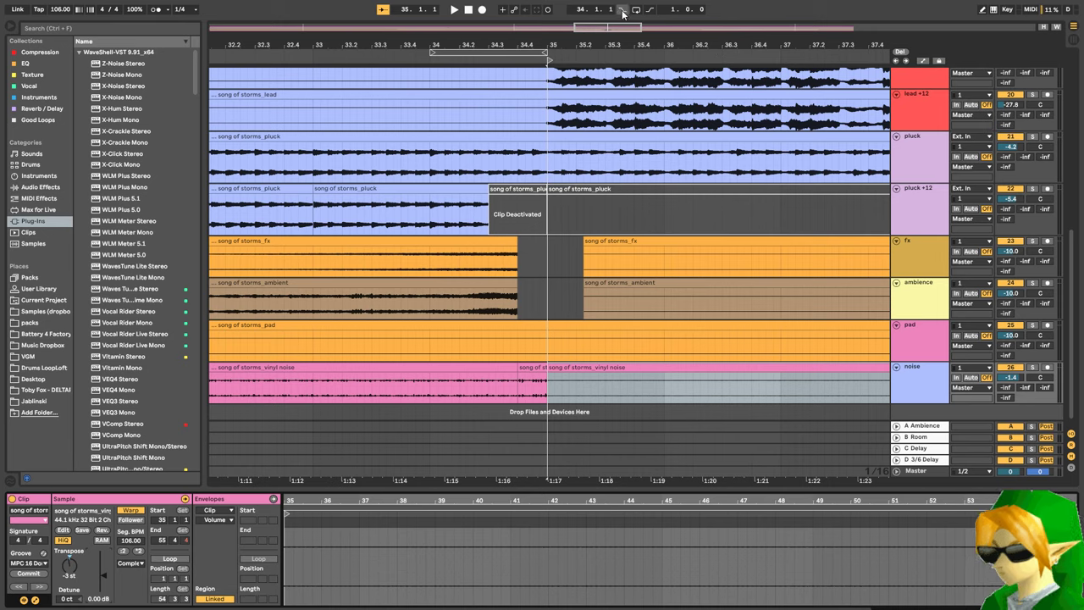
- Split the vinyl noise at bar 9 and reset the gain of the clip between bar 9 and 34.4
{"action": "left_click_drag", "start_coordinate": [464, 44], "coordinate": [462, 4]}
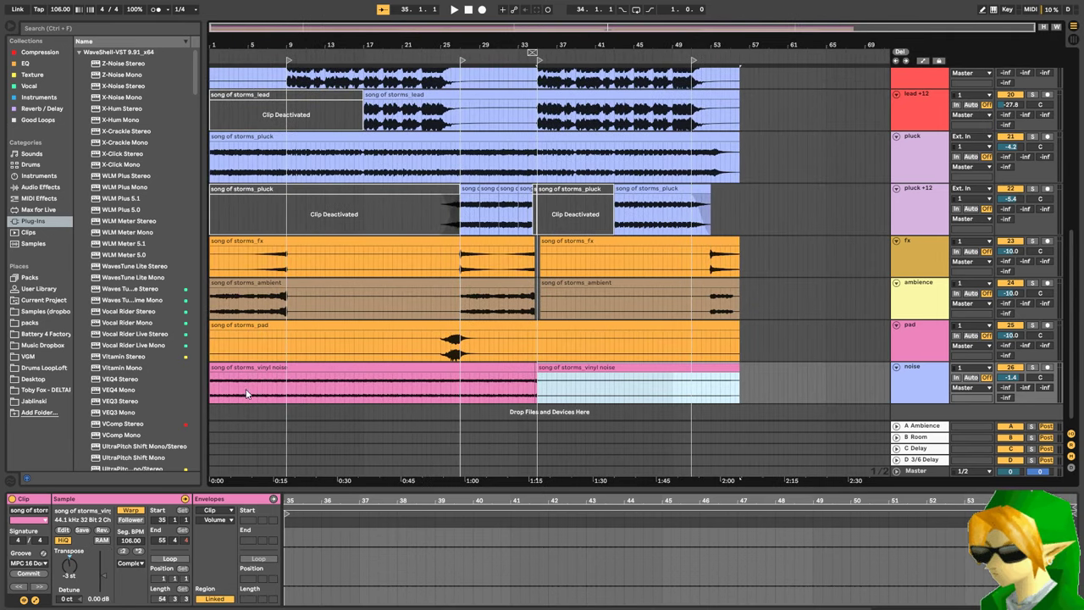
{"action": "left_click", "coordinate": [285, 398]}
{"action": "key", "text": "ctrl+e"}
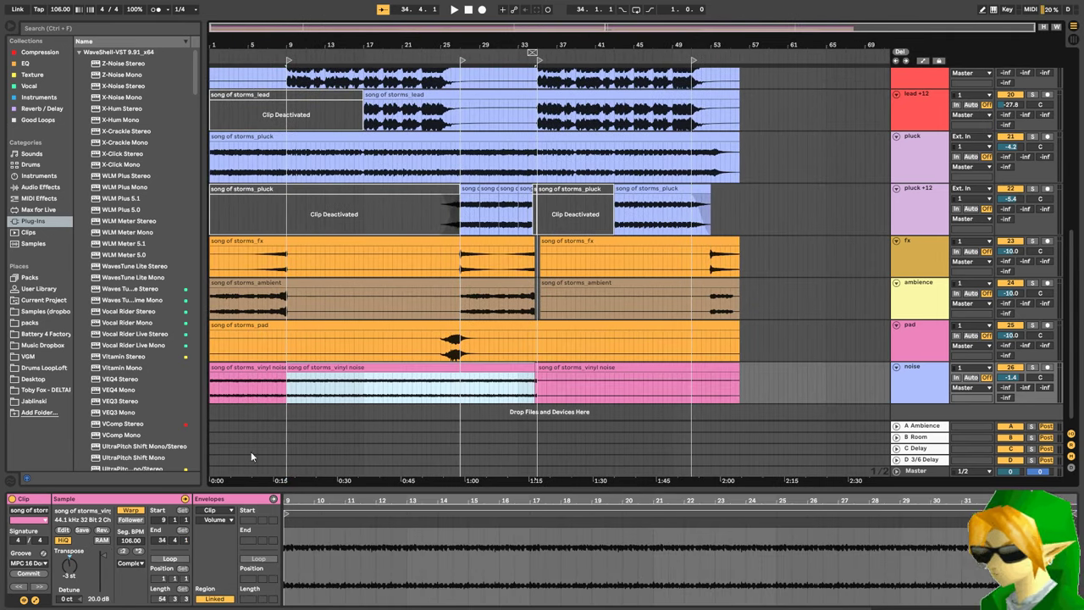
{"action": "left_click", "coordinate": [96, 578]}
{"action": "key", "text": "Delete"}
- Audition the vinyl noise through the bar 35 transition, starting just after bar 33
{"action": "key", "text": "space"}
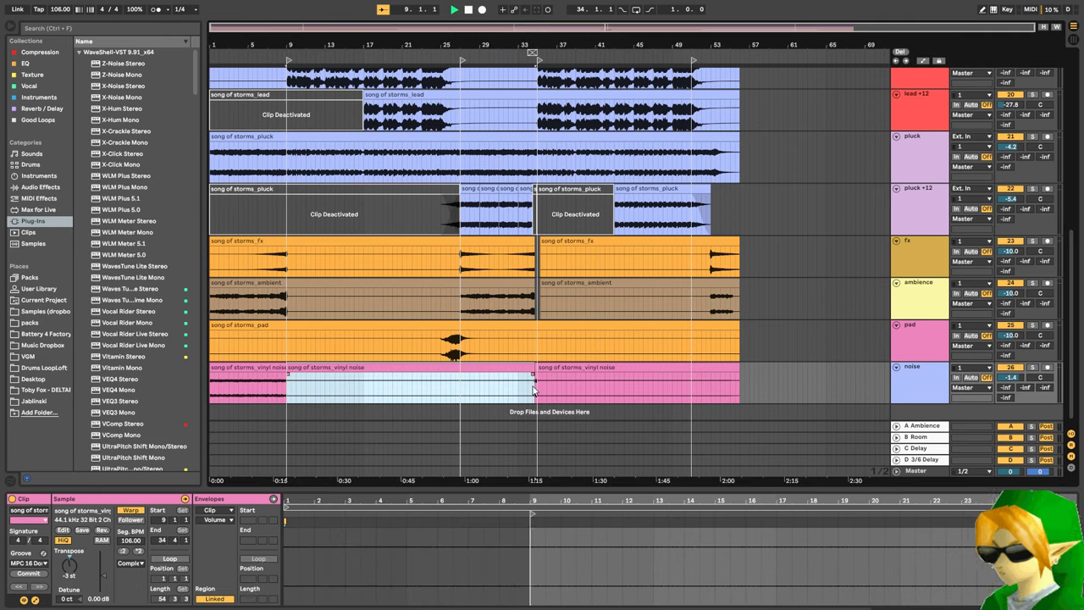
{"action": "left_click", "coordinate": [529, 388]}
{"action": "key", "text": "space"}
{"action": "key", "text": "space"}
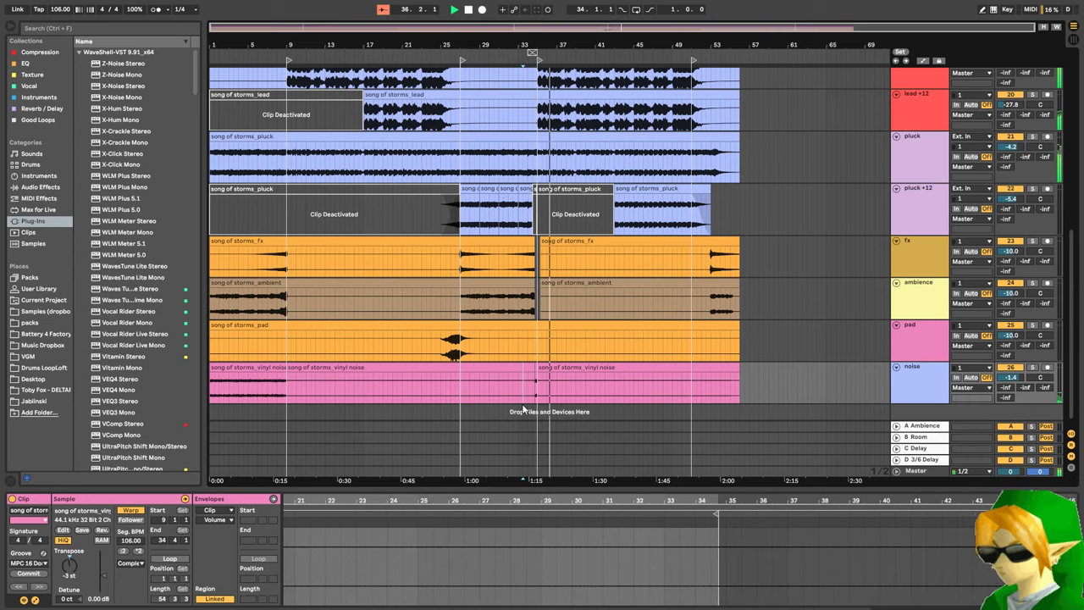
- Unfold the DRUMS group and place the first session view crash clip on the crash track at bars 35 and 9
{"action": "scroll", "coordinate": [598, 237], "scroll_direction": "up", "scroll_amount": 10}
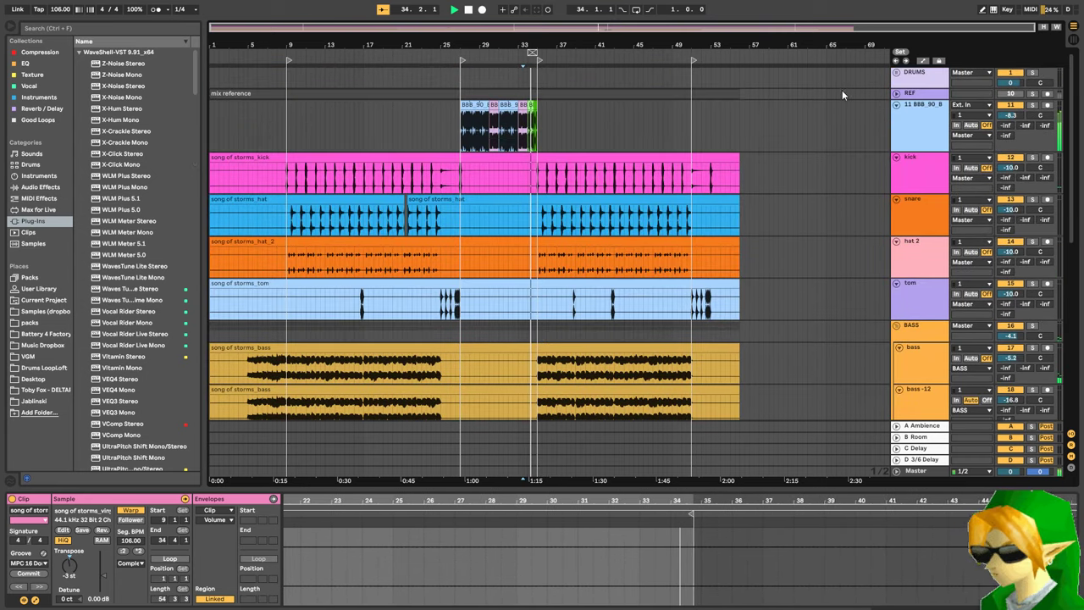
{"action": "left_click", "coordinate": [896, 72]}
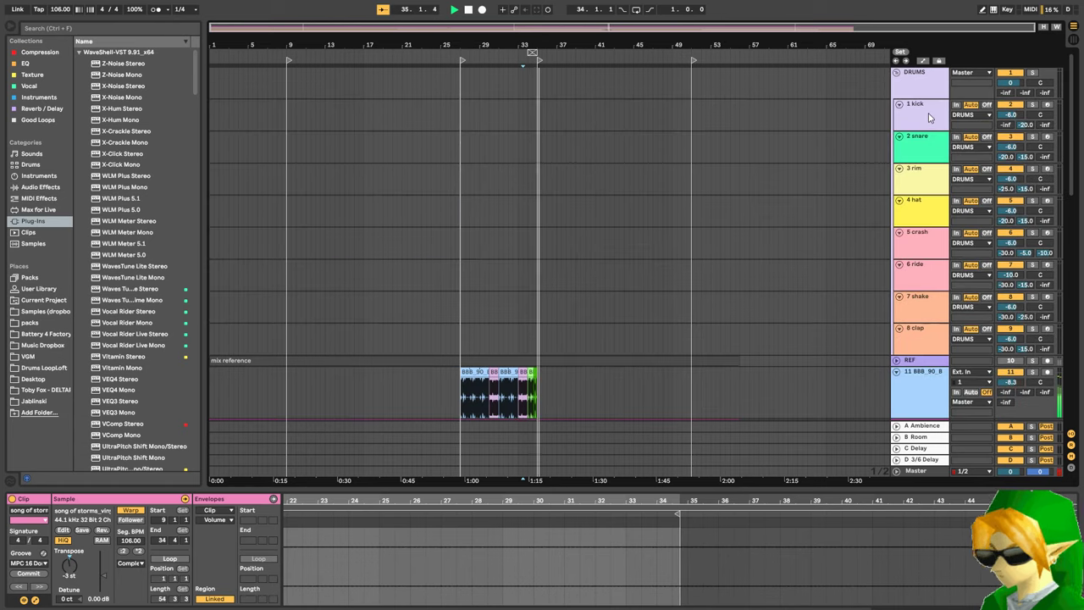
{"action": "key", "text": "Tab"}
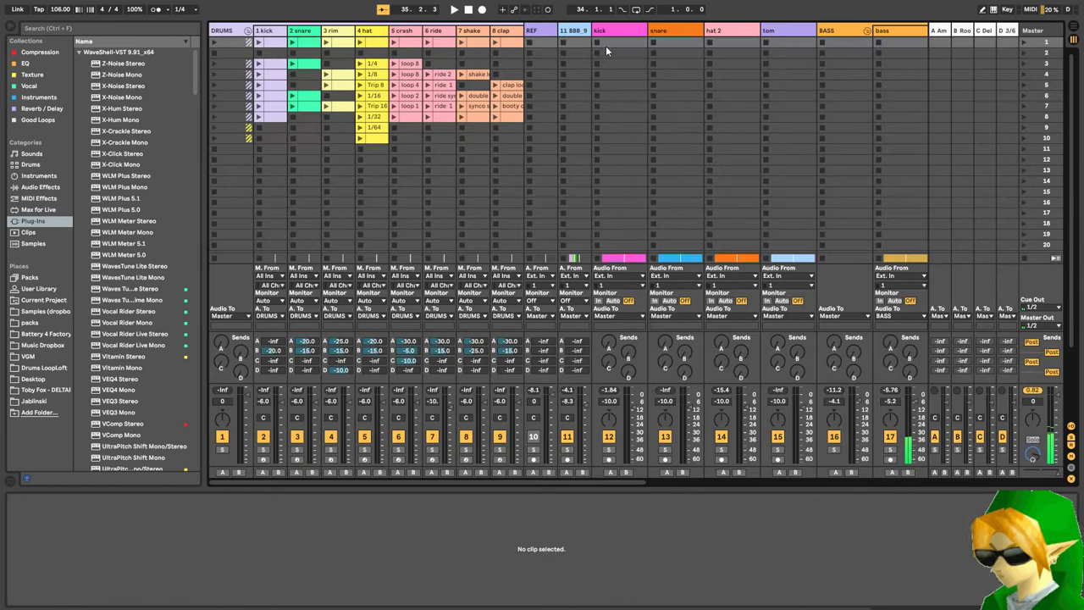
{"action": "left_click", "coordinate": [395, 43]}
{"action": "key", "text": "Tab"}
{"action": "left_click_drag", "start_coordinate": [406, 45], "coordinate": [537, 249]}
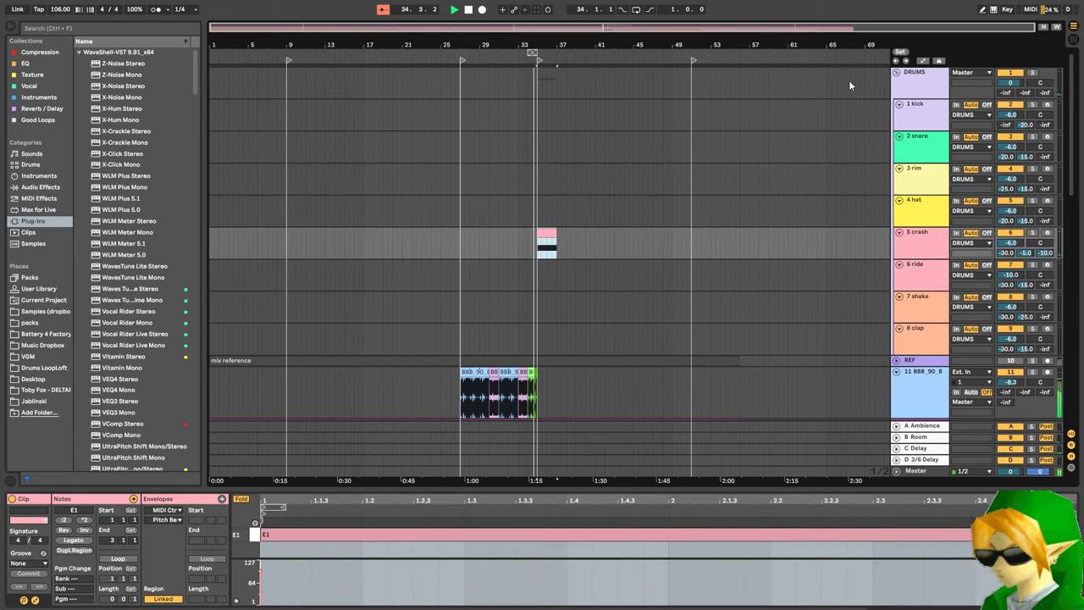
{"action": "left_click", "coordinate": [289, 253]}
{"action": "key", "text": "cmd+v"}
- Hide the clip envelope settings and extend the bar 35 crash clip to 39.3
{"action": "scroll", "coordinate": [688, 241], "scroll_direction": "down", "scroll_amount": 5}
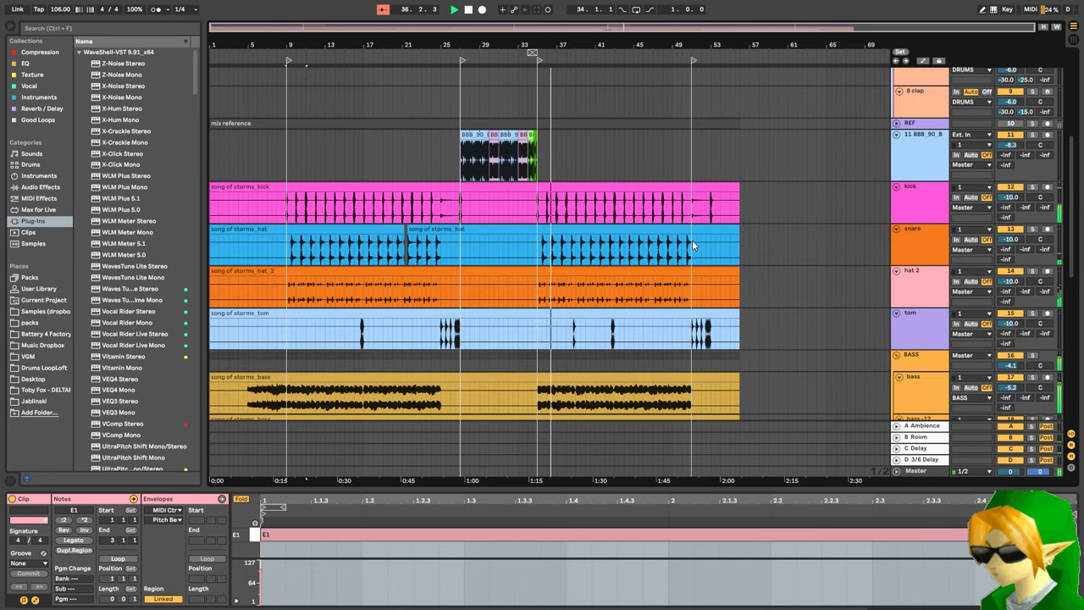
{"action": "scroll", "coordinate": [690, 252], "scroll_direction": "up", "scroll_amount": 5}
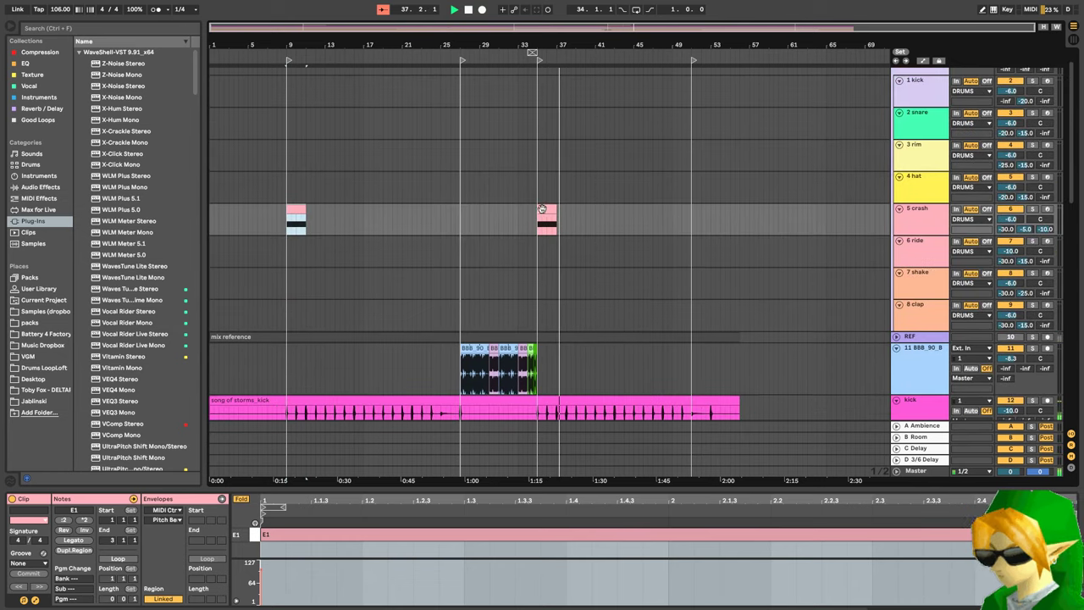
{"action": "left_click", "coordinate": [33, 600]}
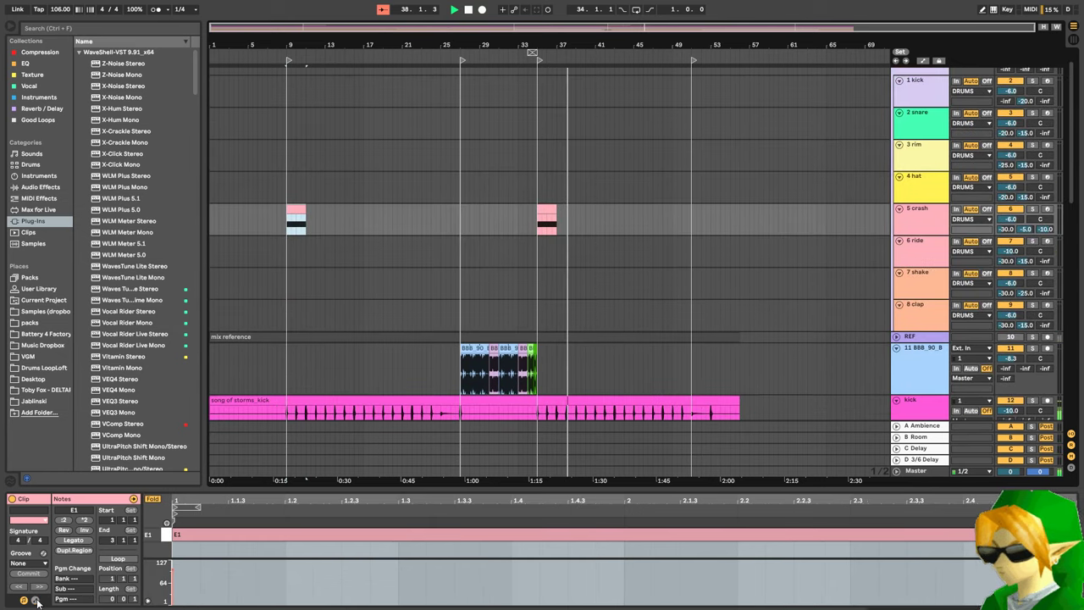
{"action": "left_click_drag", "start_coordinate": [554, 211], "coordinate": [581, 204]}
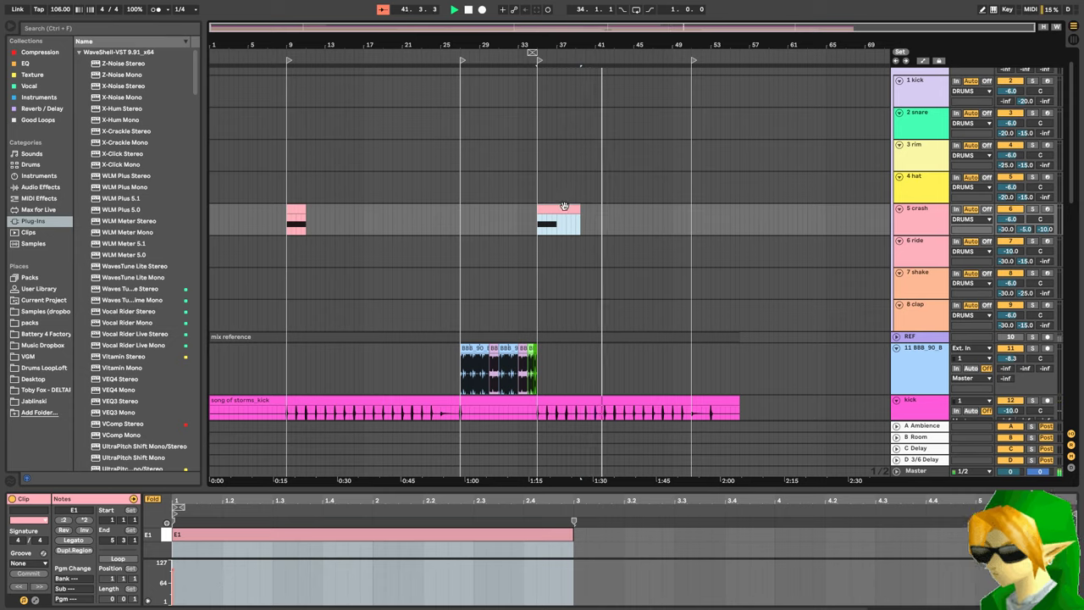
- Paste copies of the extended crash clip at bars 43 and 17
{"action": "left_click", "coordinate": [615, 219]}
{"action": "key", "text": "ctrl+v"}
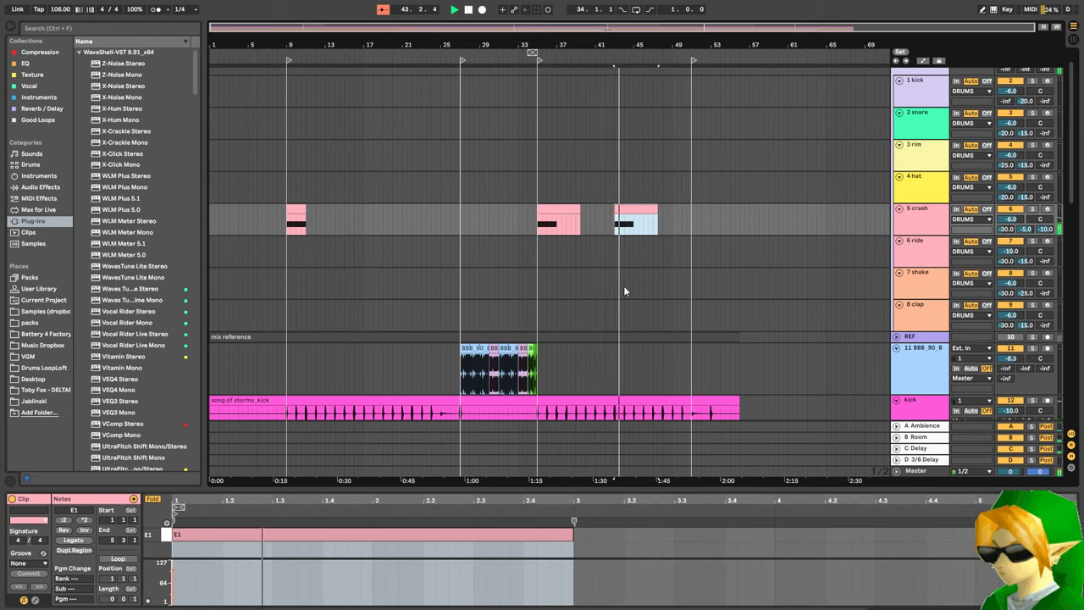
{"action": "left_click", "coordinate": [364, 222]}
{"action": "key", "text": "ctrl+v"}
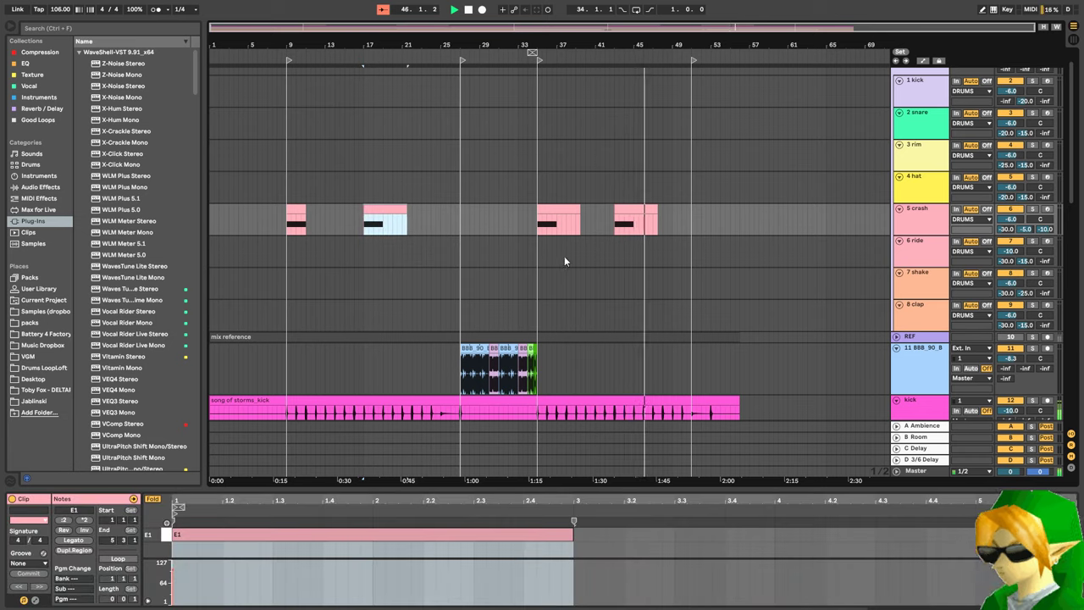
- Lower the crash track's volume to -8.7 dB
{"action": "left_click", "coordinate": [627, 222]}
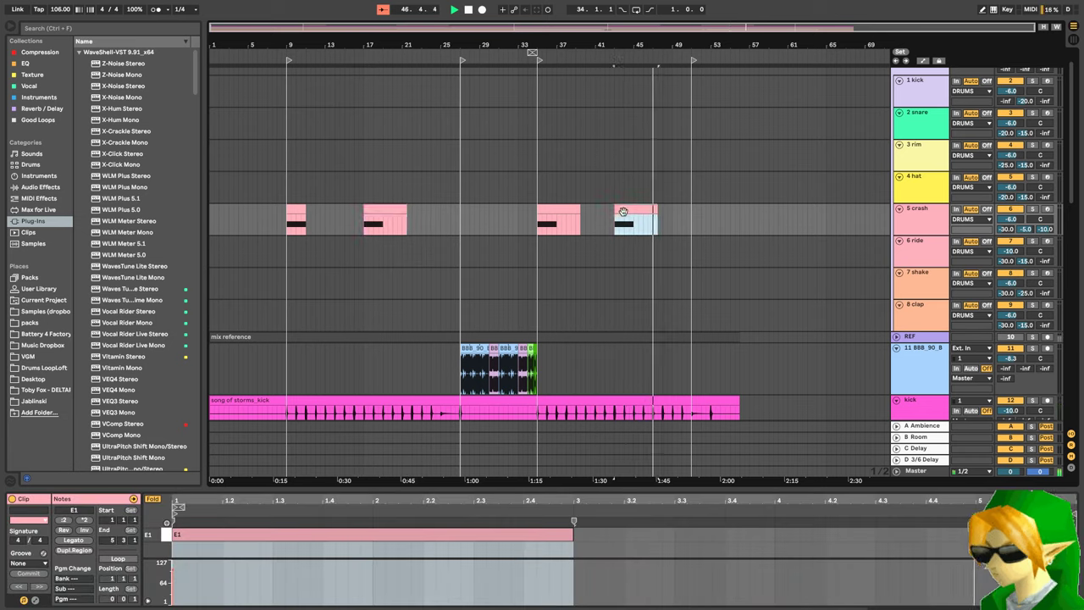
{"action": "left_click_drag", "start_coordinate": [1021, 220], "coordinate": [1021, 230]}
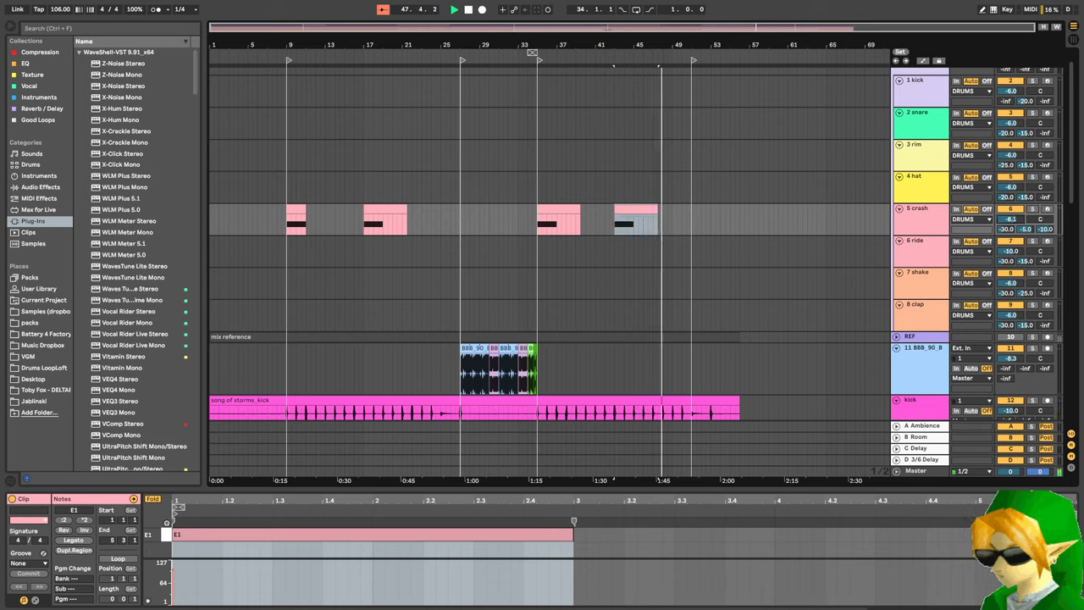
{"action": "left_click_drag", "start_coordinate": [1015, 221], "coordinate": [1000, 219]}
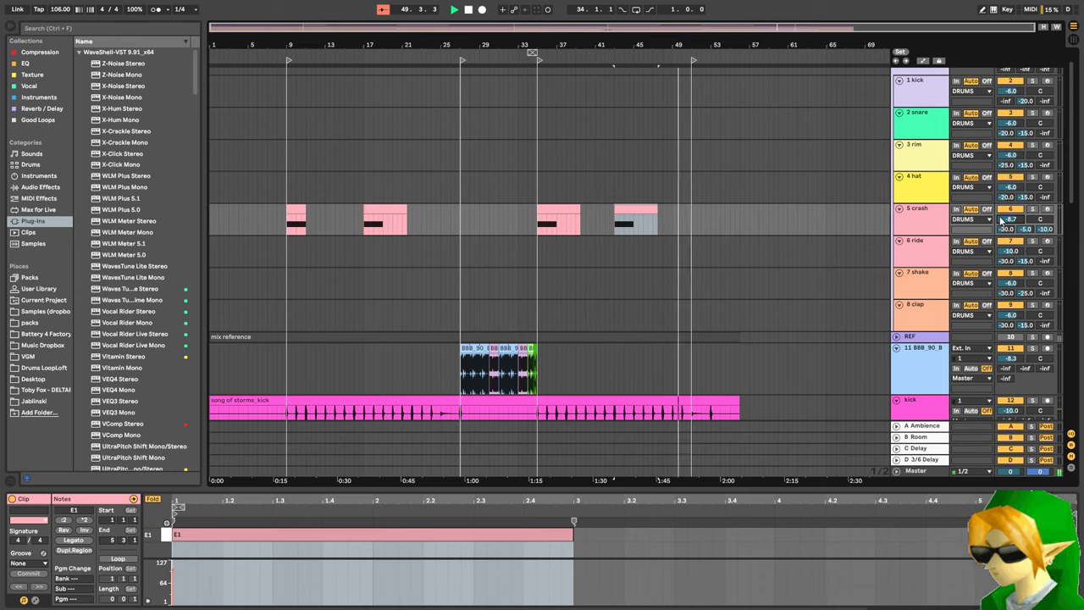
- Paste crash clips at bars 51 and 53 for the song's ending
{"action": "left_click", "coordinate": [691, 220]}
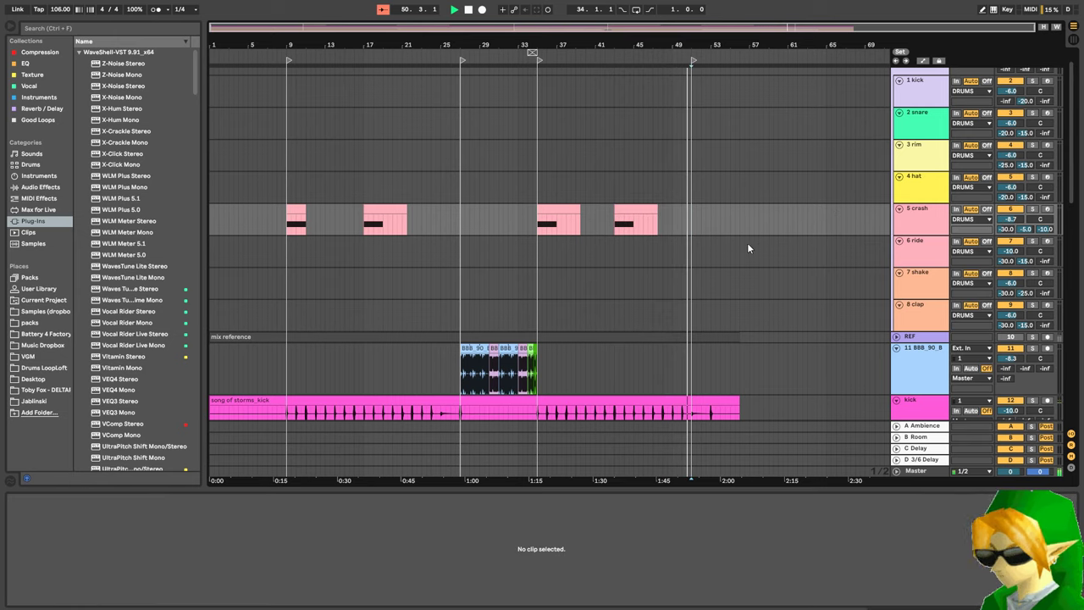
{"action": "key", "text": "ctrl+v"}
{"action": "left_click_drag", "start_coordinate": [717, 45], "coordinate": [716, 85]}
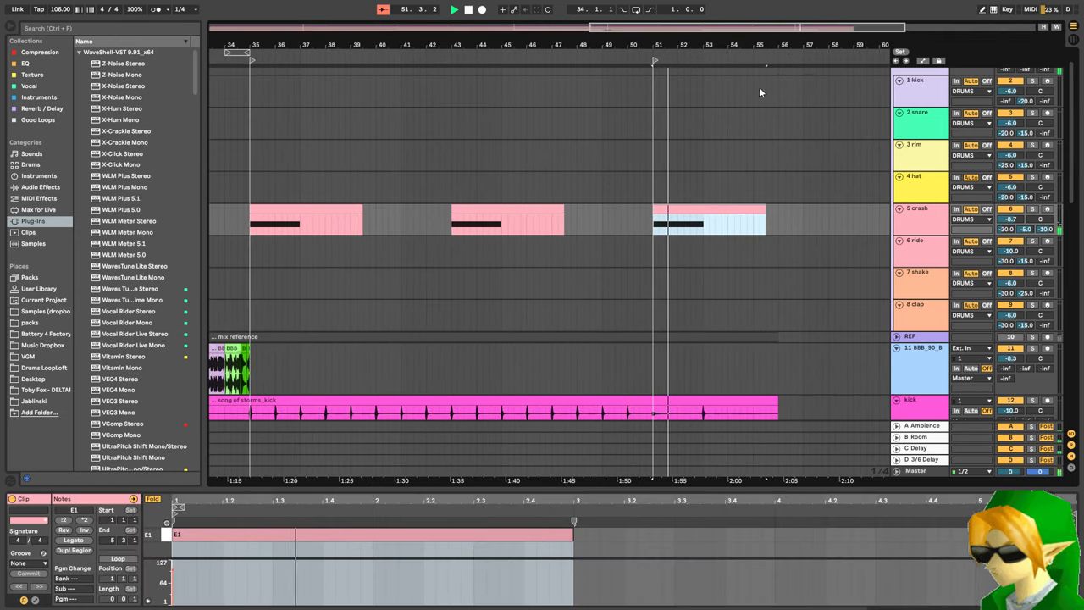
{"action": "left_click", "coordinate": [708, 225]}
{"action": "key", "text": "ctrl+v"}
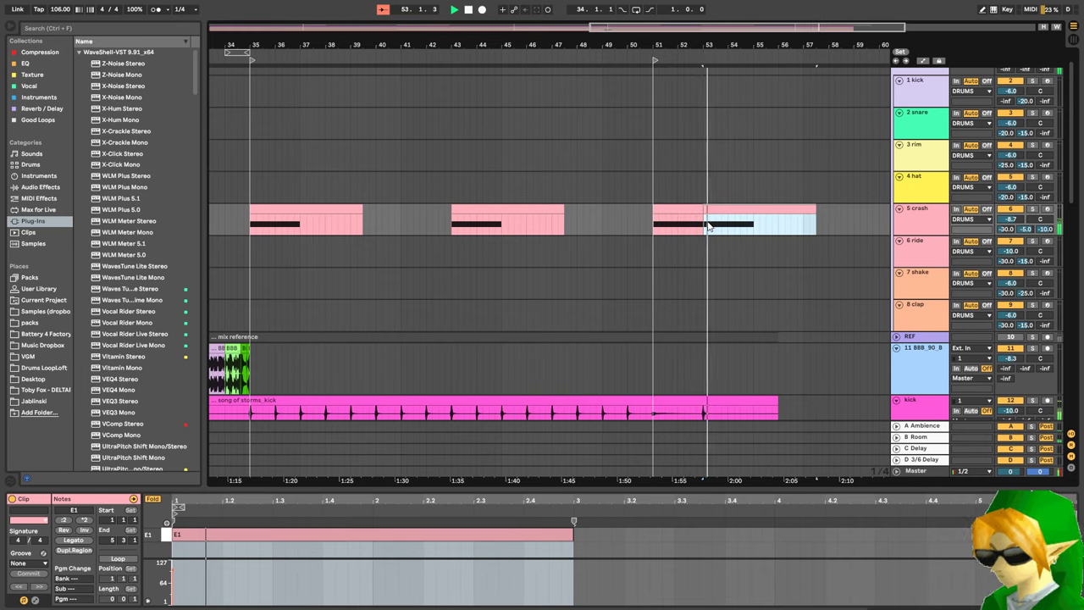
- Move the crash track out of the DRUMS group and place it between the snare and hat 2 tracks
{"action": "scroll", "coordinate": [709, 222], "scroll_direction": "down", "scroll_amount": 6}
{"action": "scroll", "coordinate": [713, 223], "scroll_direction": "down", "scroll_amount": 10}
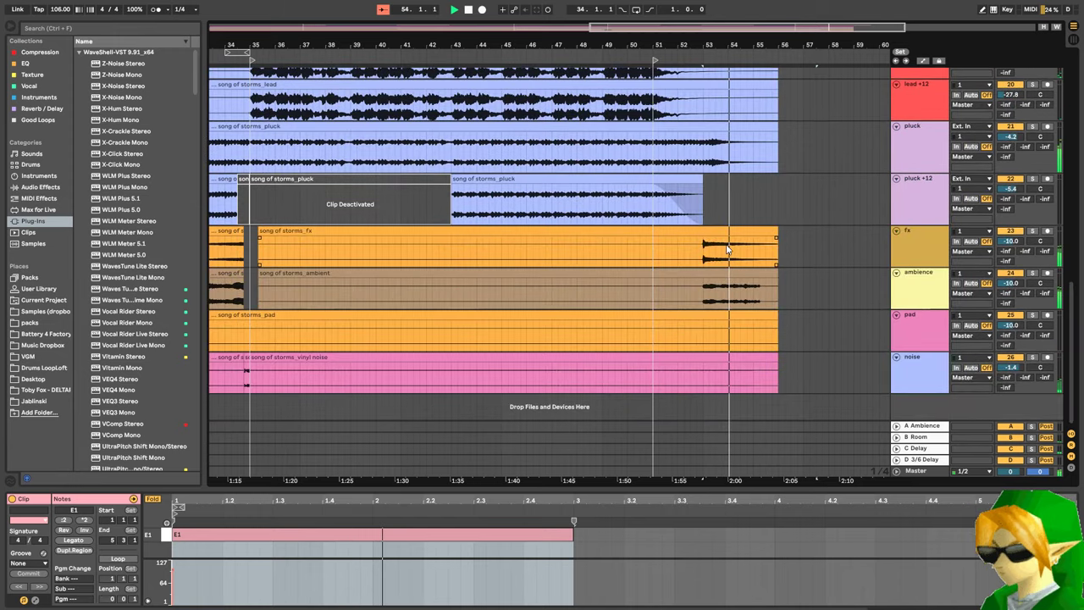
{"action": "scroll", "coordinate": [735, 197], "scroll_direction": "up", "scroll_amount": 15}
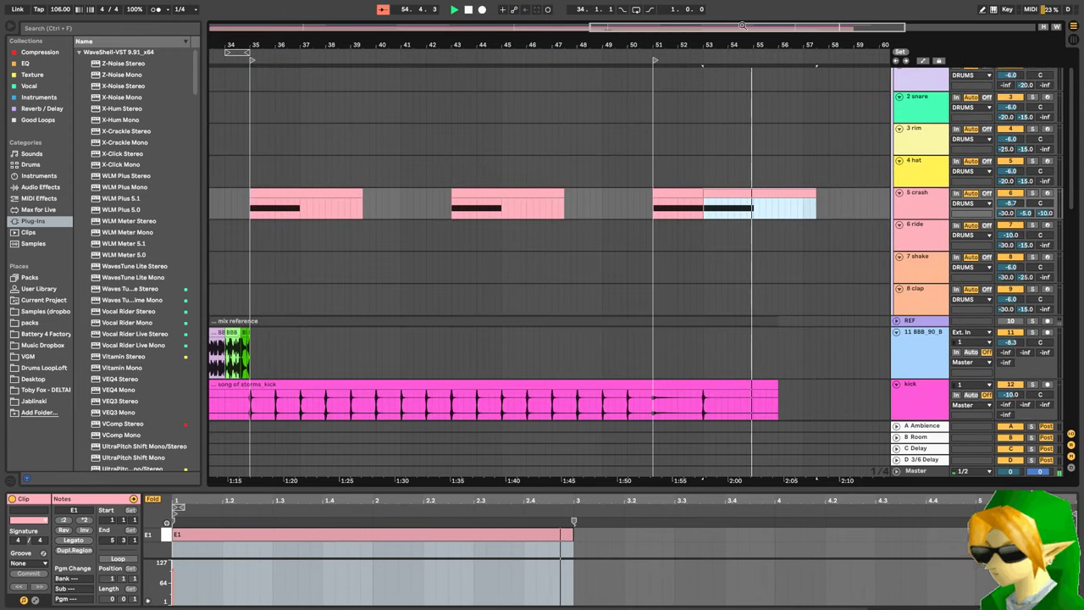
{"action": "scroll", "coordinate": [734, 194], "scroll_direction": "down", "scroll_amount": 5}
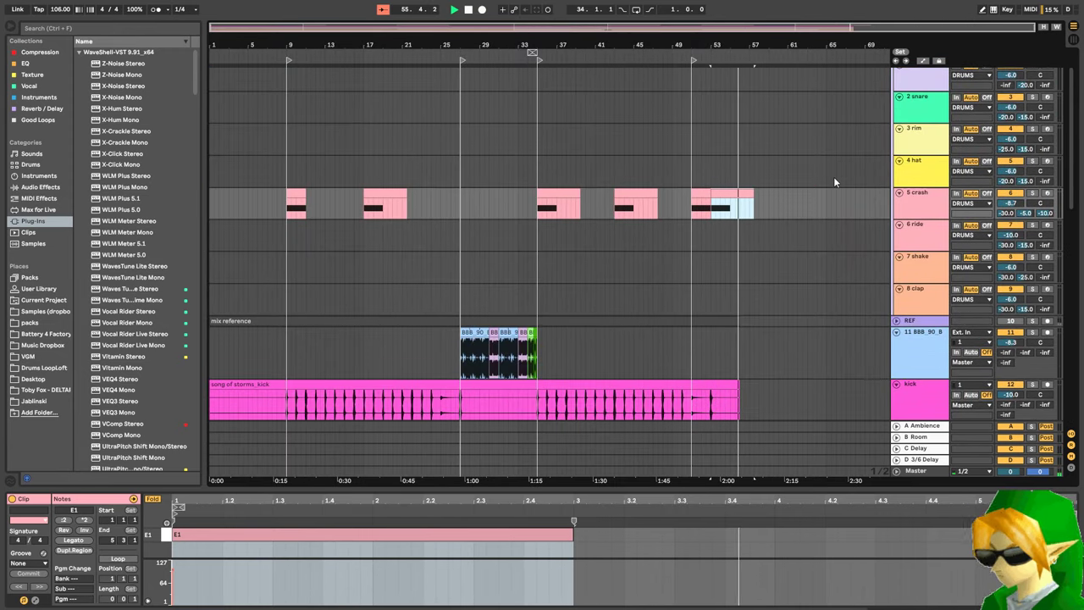
{"action": "scroll", "coordinate": [905, 152], "scroll_direction": "down", "scroll_amount": 1}
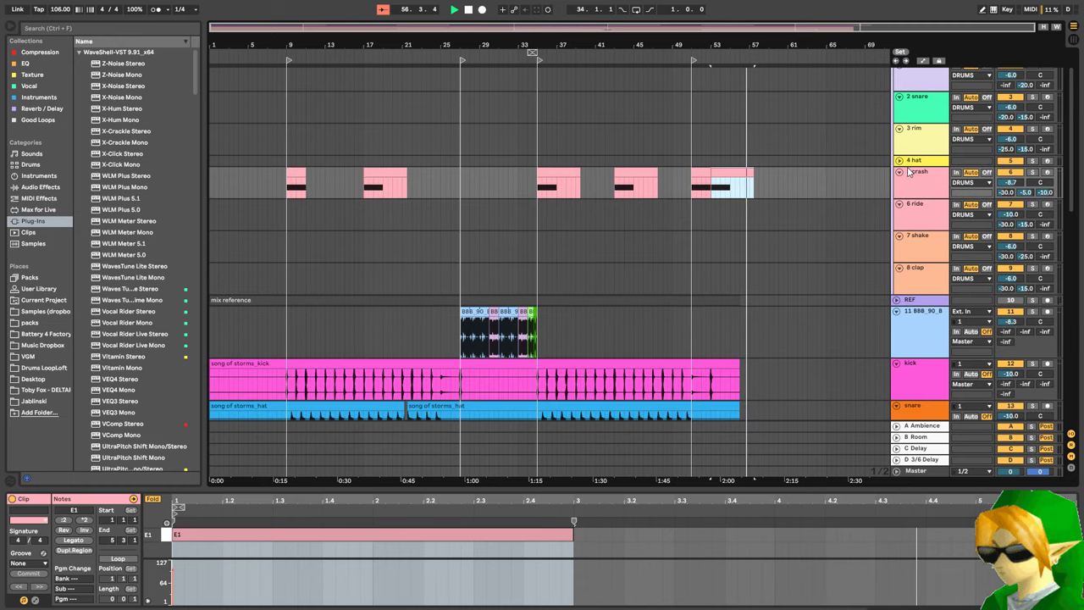
{"action": "left_click", "coordinate": [912, 175]}
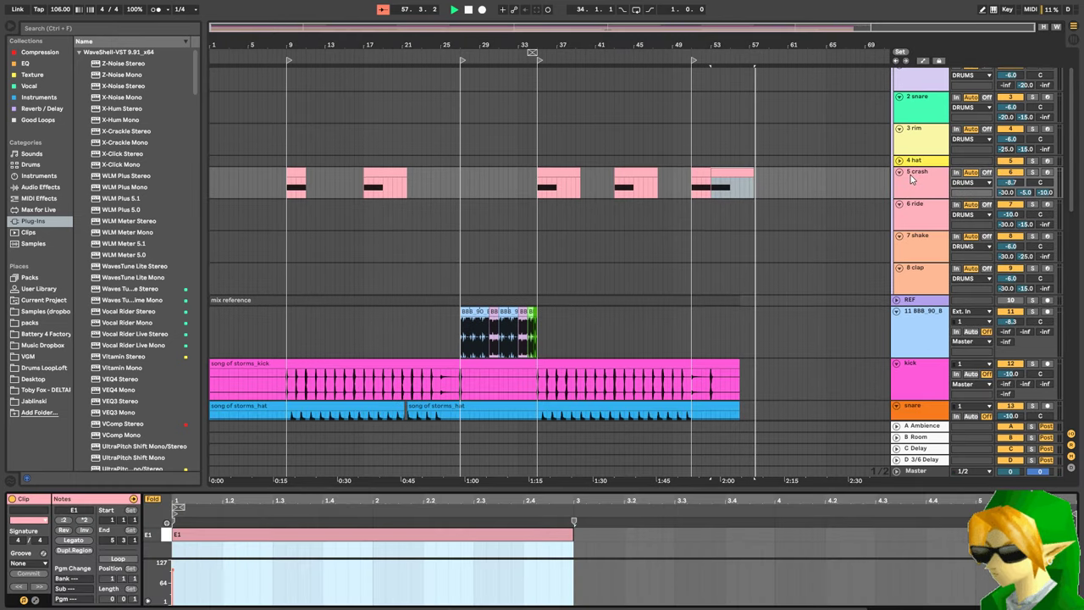
{"action": "left_click_drag", "start_coordinate": [913, 179], "coordinate": [918, 402]}
{"action": "scroll", "coordinate": [917, 293], "scroll_direction": "down", "scroll_amount": 5}
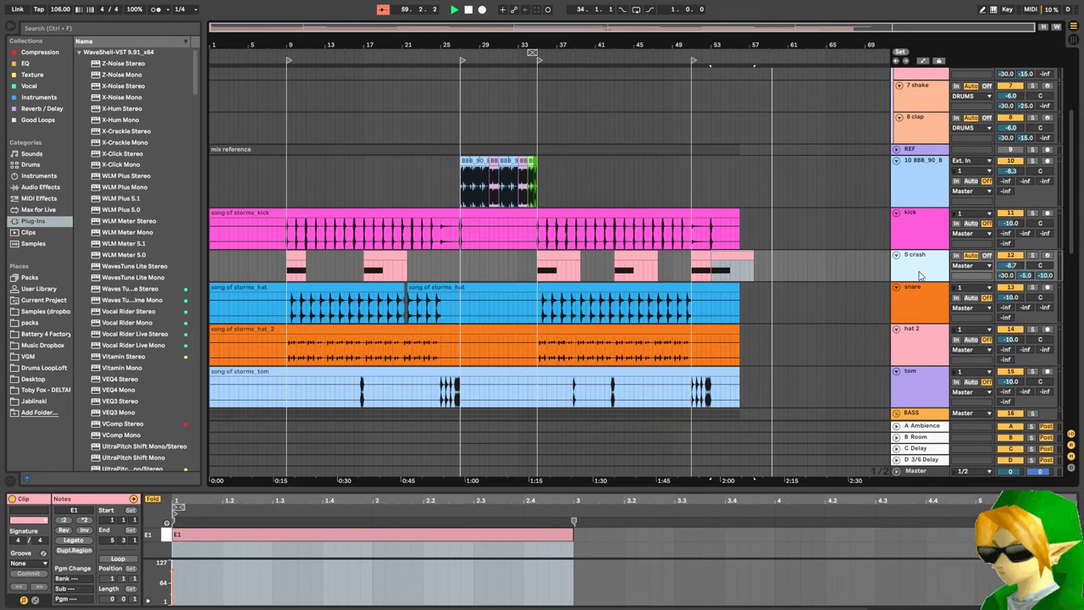
{"action": "left_click_drag", "start_coordinate": [921, 276], "coordinate": [917, 324]}
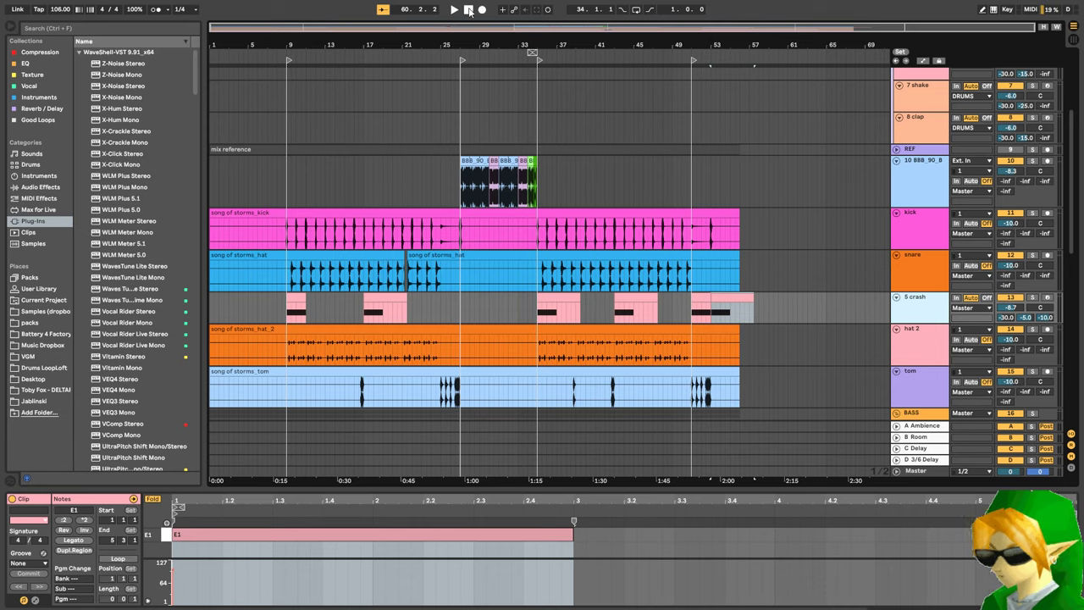
- Stop playback, collapse the DRUMS group, and play the song from the beginning
{"action": "left_click", "coordinate": [470, 11]}
{"action": "scroll", "coordinate": [688, 169], "scroll_direction": "up", "scroll_amount": 5}
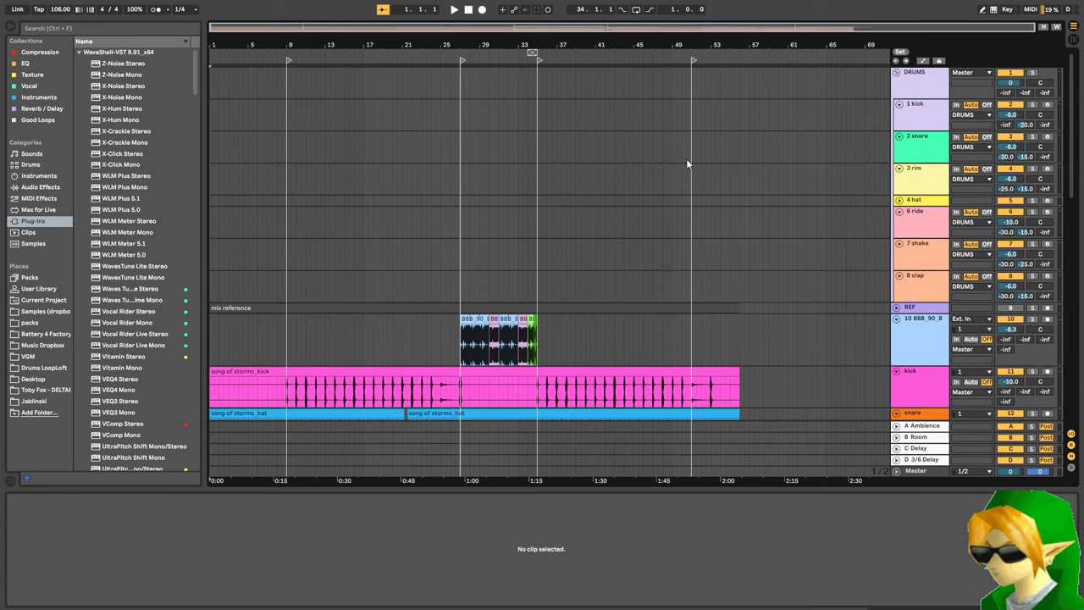
{"action": "left_click", "coordinate": [897, 73]}
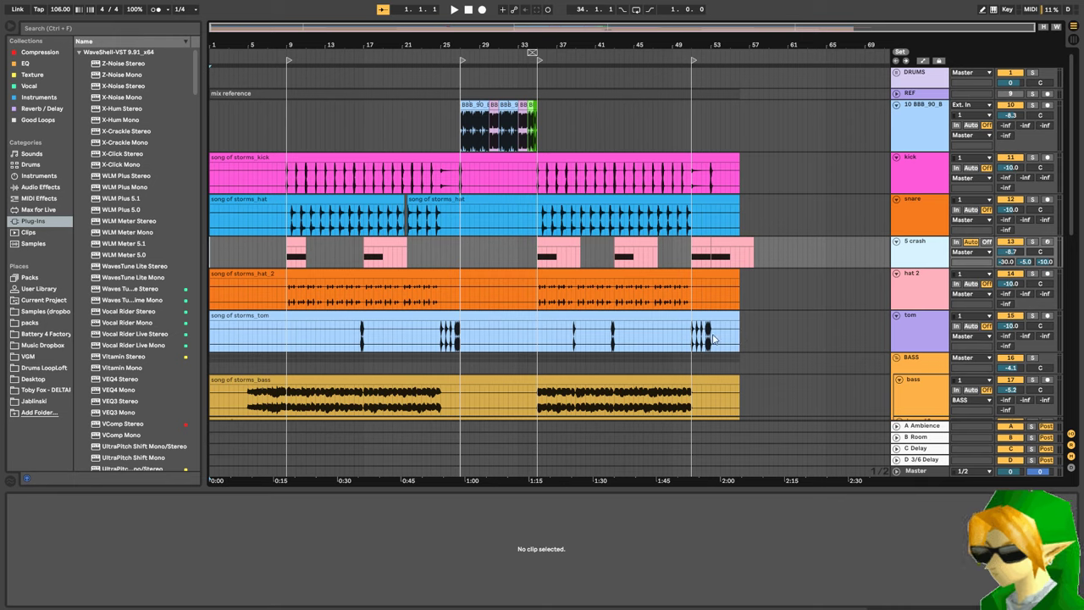
{"action": "key", "text": "space"}
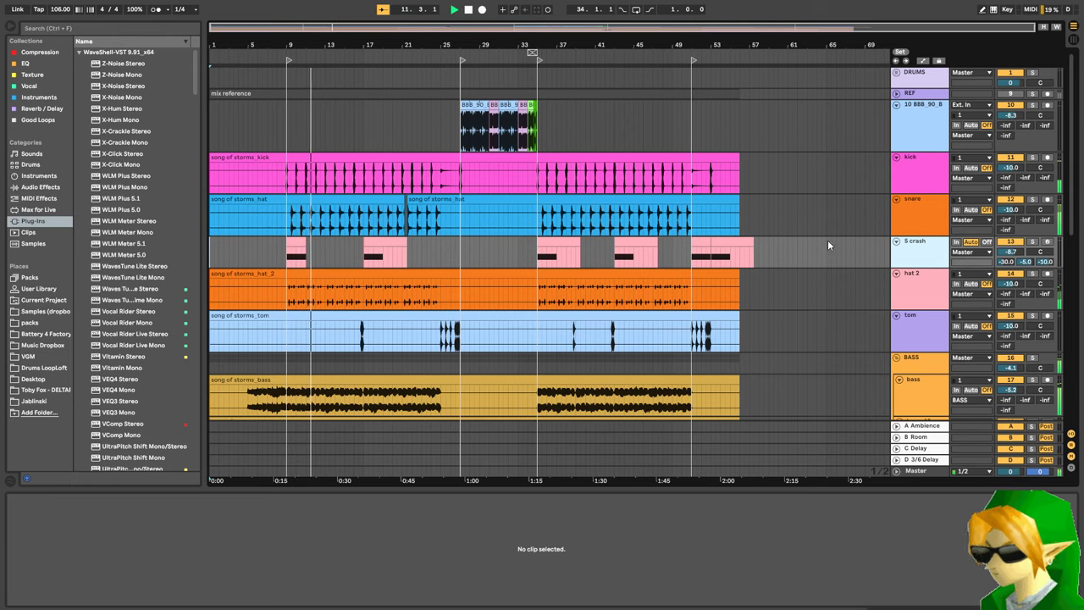
- Show the effect devices on the BASS group track
{"action": "scroll", "coordinate": [773, 215], "scroll_direction": "down", "scroll_amount": 3}
{"action": "scroll", "coordinate": [772, 216], "scroll_direction": "down", "scroll_amount": 1}
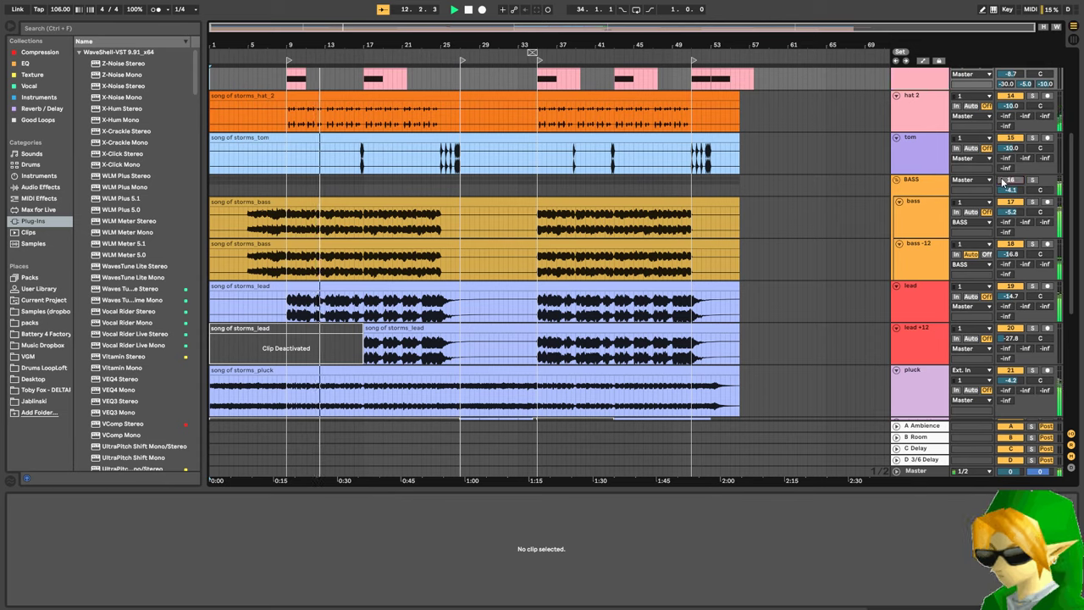
{"action": "left_click", "coordinate": [1004, 182]}
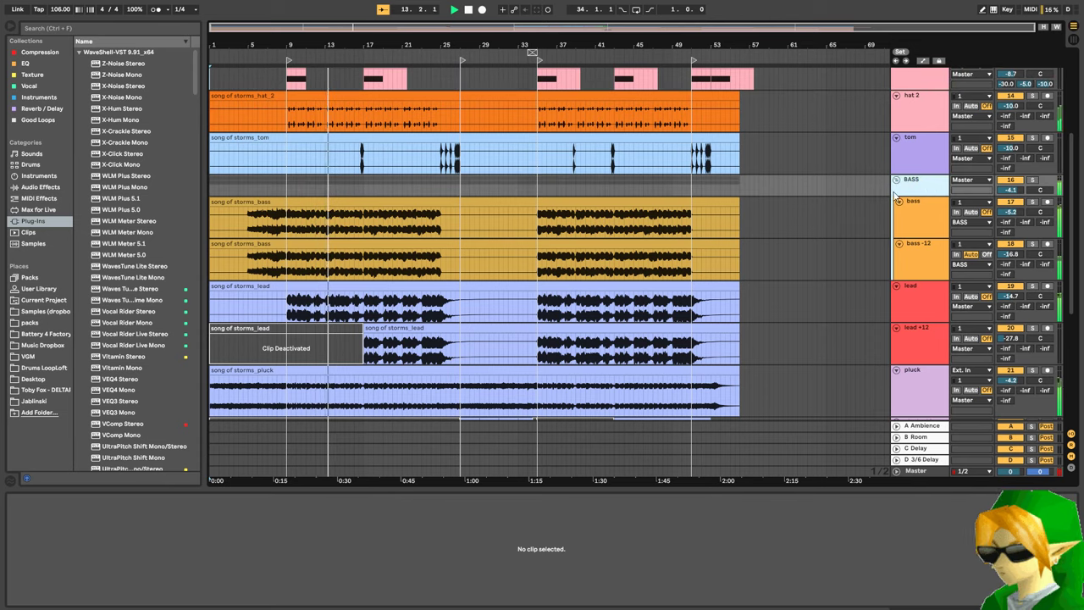
{"action": "left_click", "coordinate": [420, 138]}
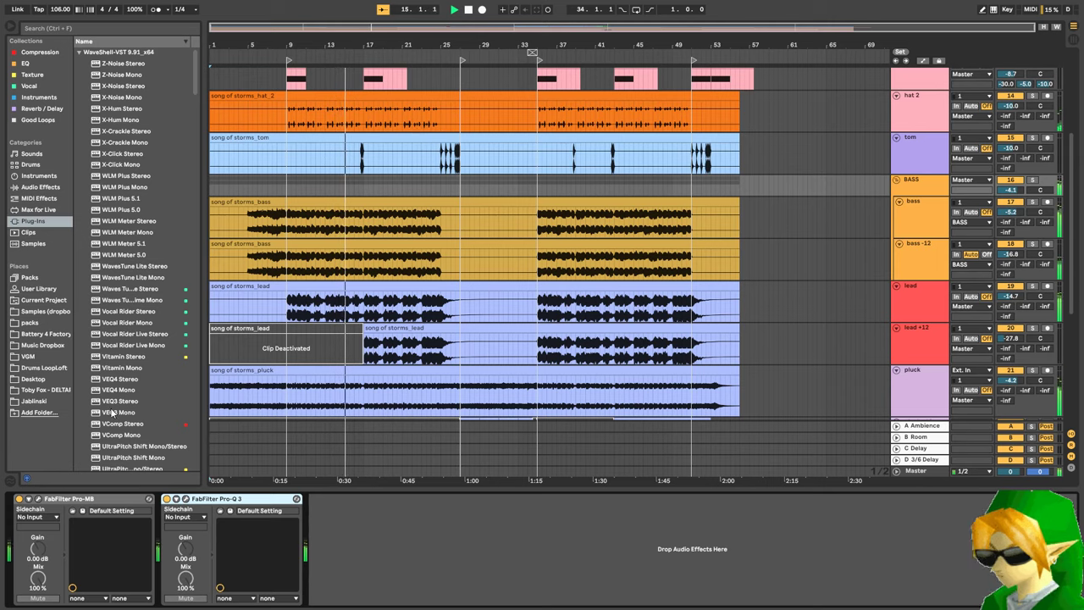
{"action": "left_click", "coordinate": [112, 29]}
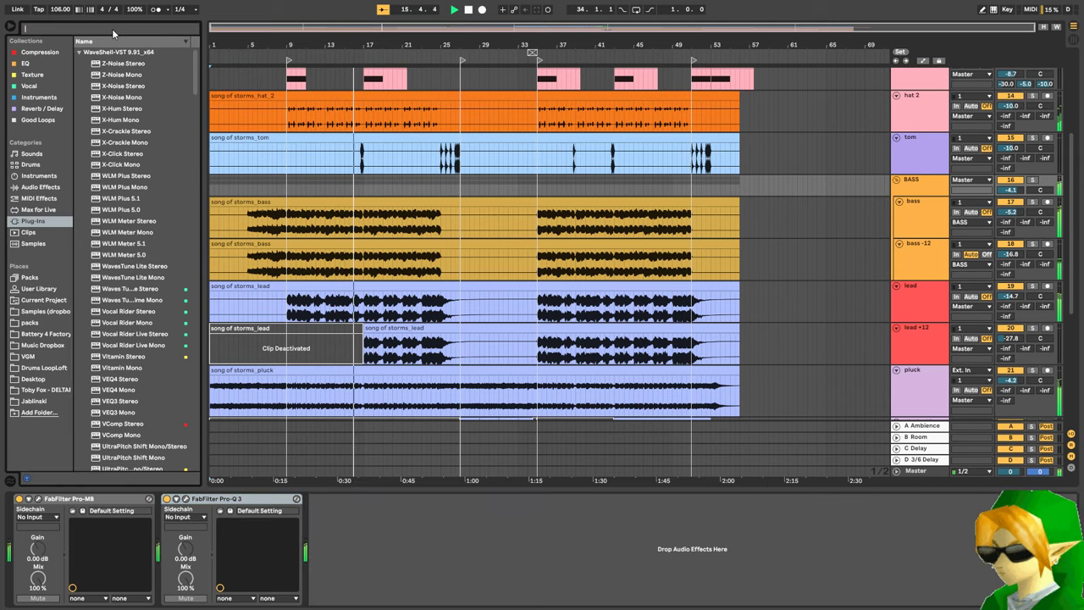
{"action": "type", "text": "ki"}
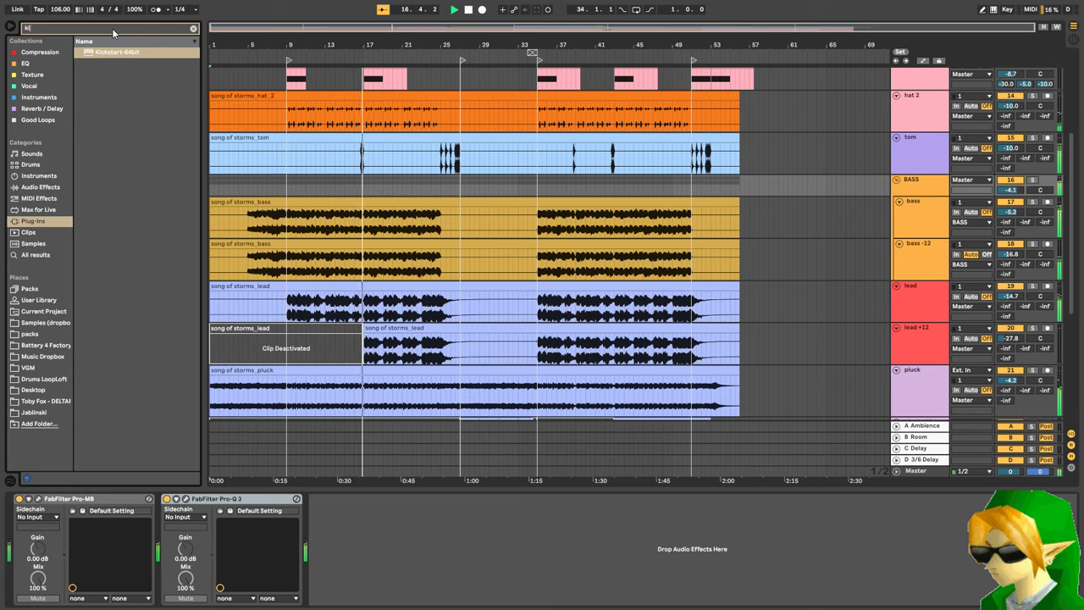
{"action": "key", "text": "BackSpace"}
{"action": "key", "text": "BackSpace"}
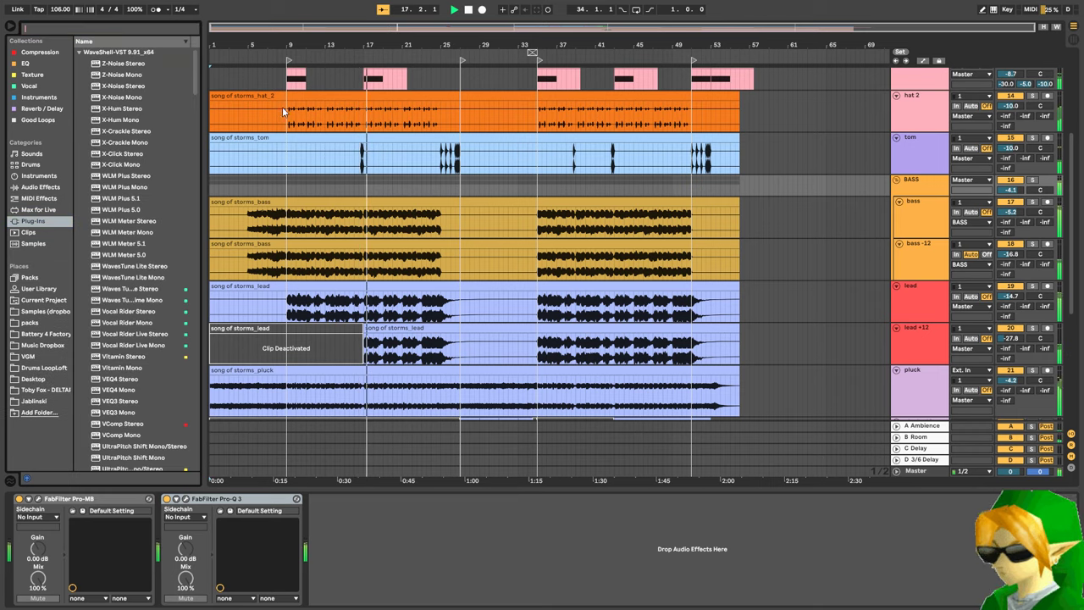
- Add a Compressor to the BASS group and enable its sidechain with the kick track as the source
{"action": "left_click", "coordinate": [396, 189]}
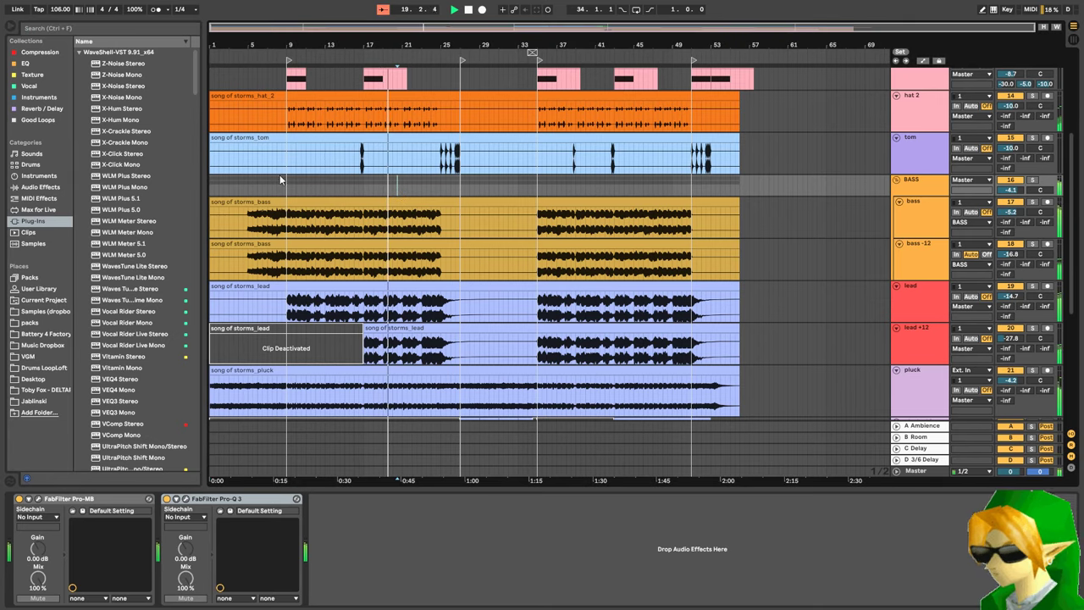
{"action": "left_click", "coordinate": [41, 187]}
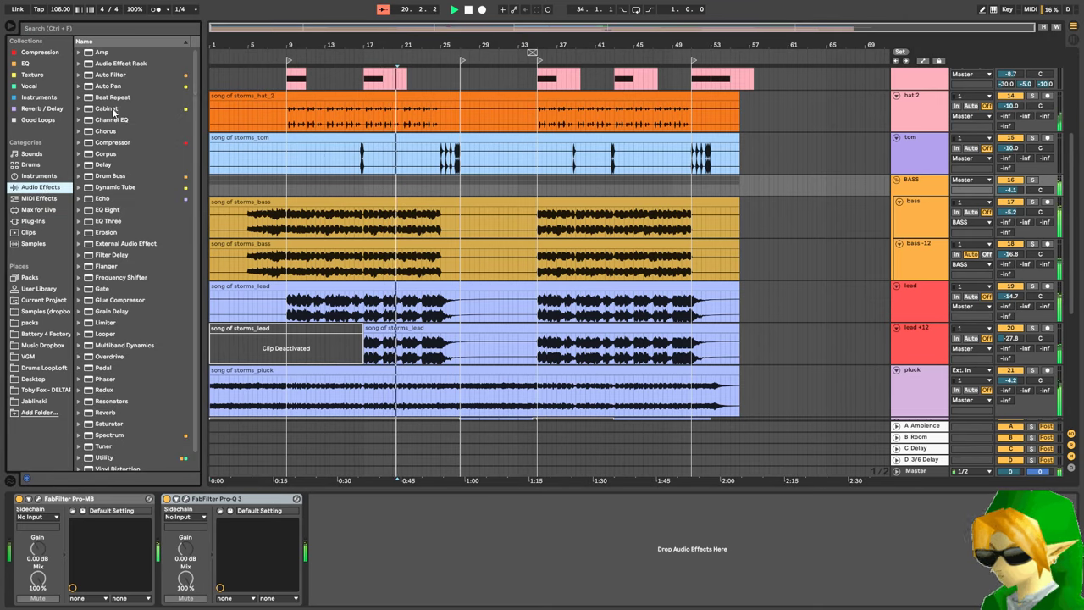
{"action": "left_click", "coordinate": [120, 143]}
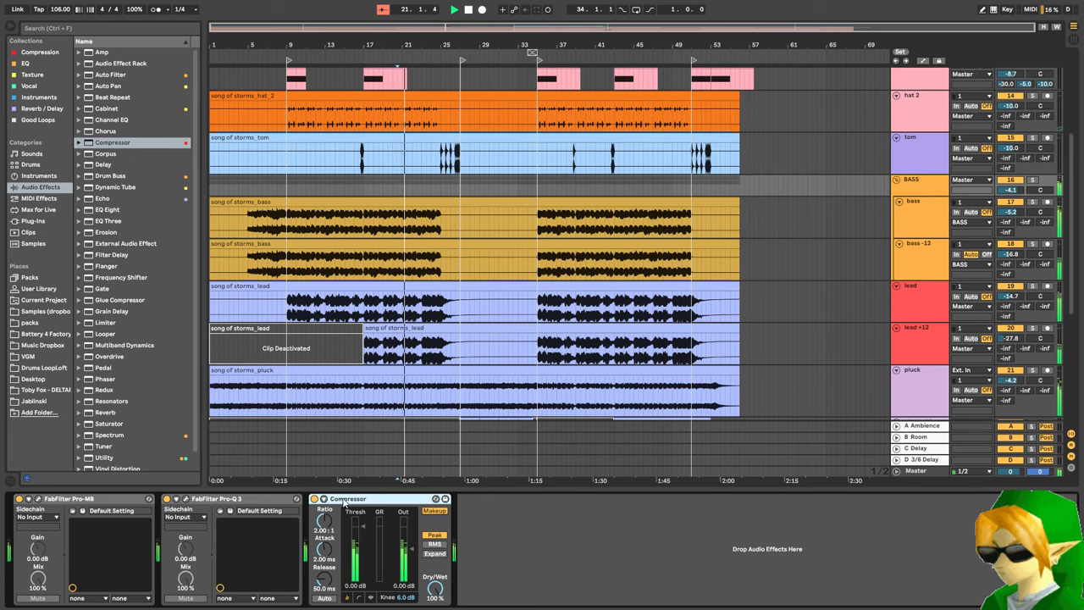
{"action": "left_click", "coordinate": [325, 499]}
{"action": "left_click", "coordinate": [335, 524]}
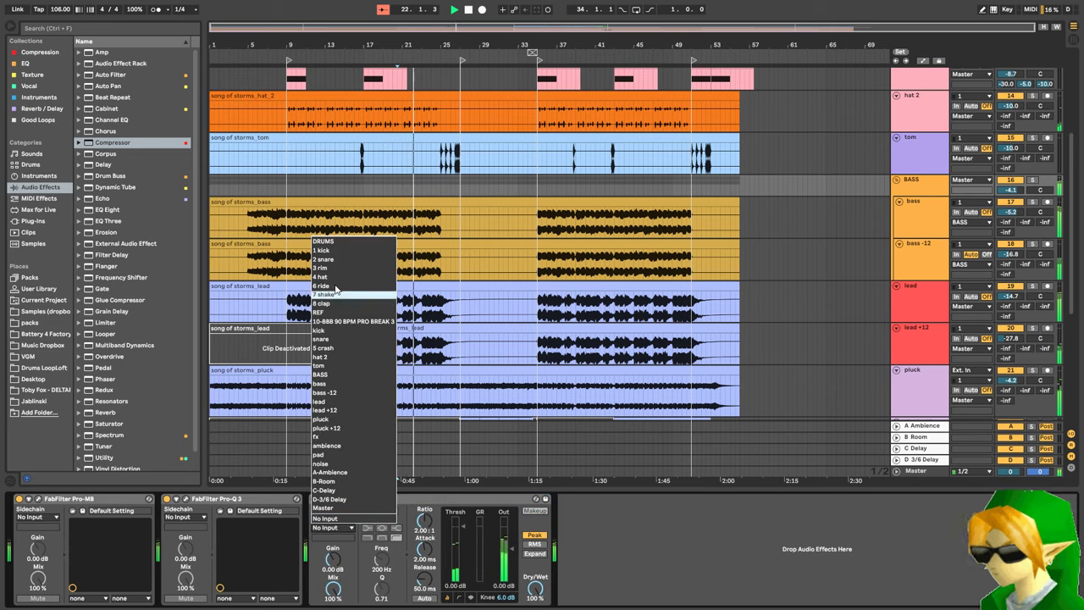
{"action": "left_click", "coordinate": [321, 330]}
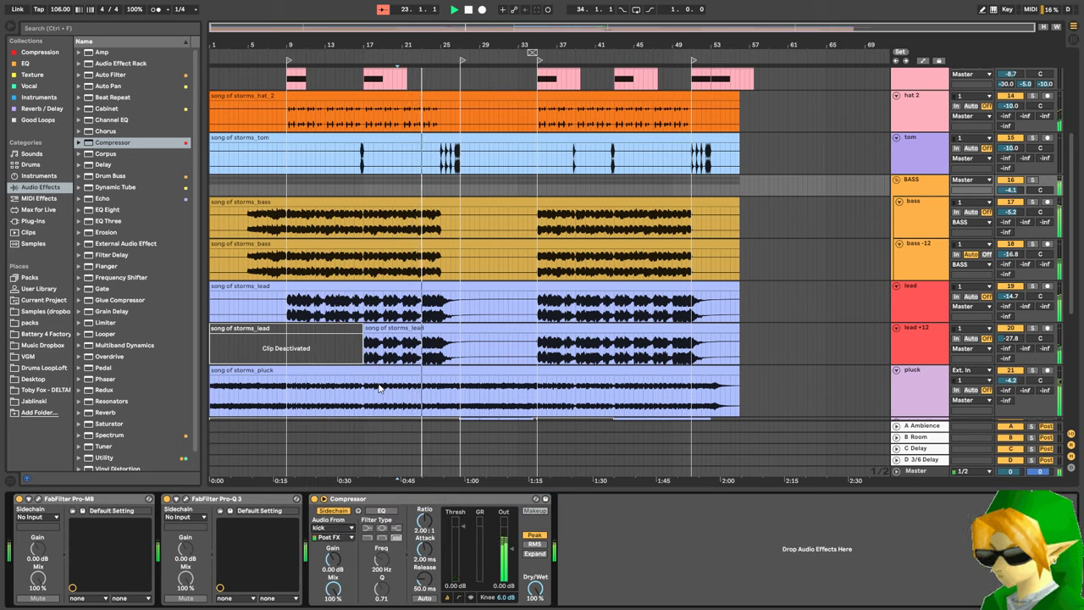
- Set the BASS compressor's threshold to -9.04 dB and ratio to 3.32:1, and enable automatic release
{"action": "left_click_drag", "start_coordinate": [473, 571], "coordinate": [472, 585]}
{"action": "left_click", "coordinate": [472, 598]}
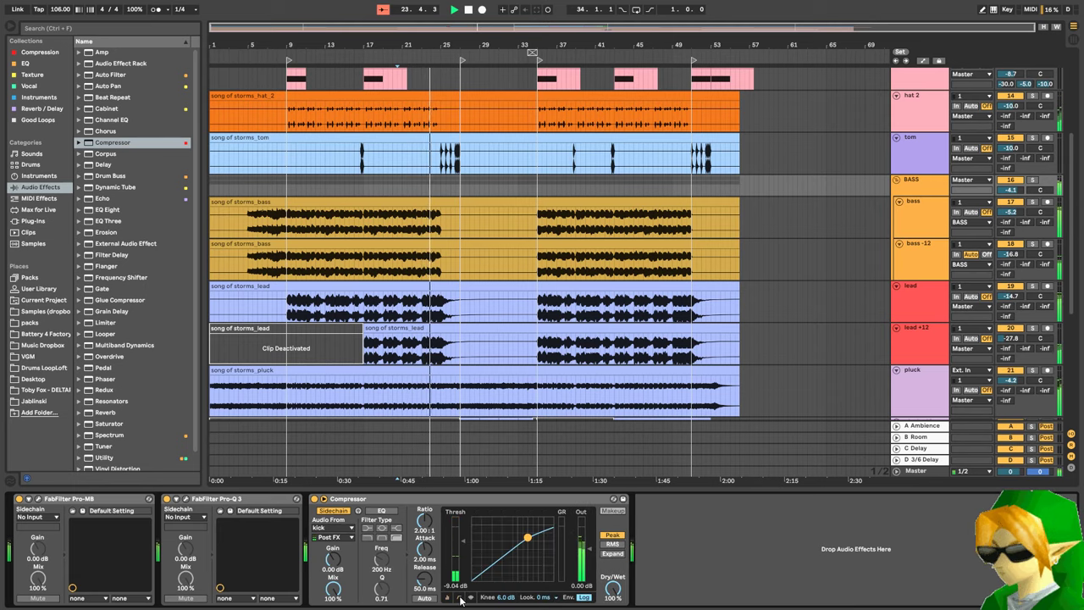
{"action": "left_click_drag", "start_coordinate": [427, 522], "coordinate": [427, 510]}
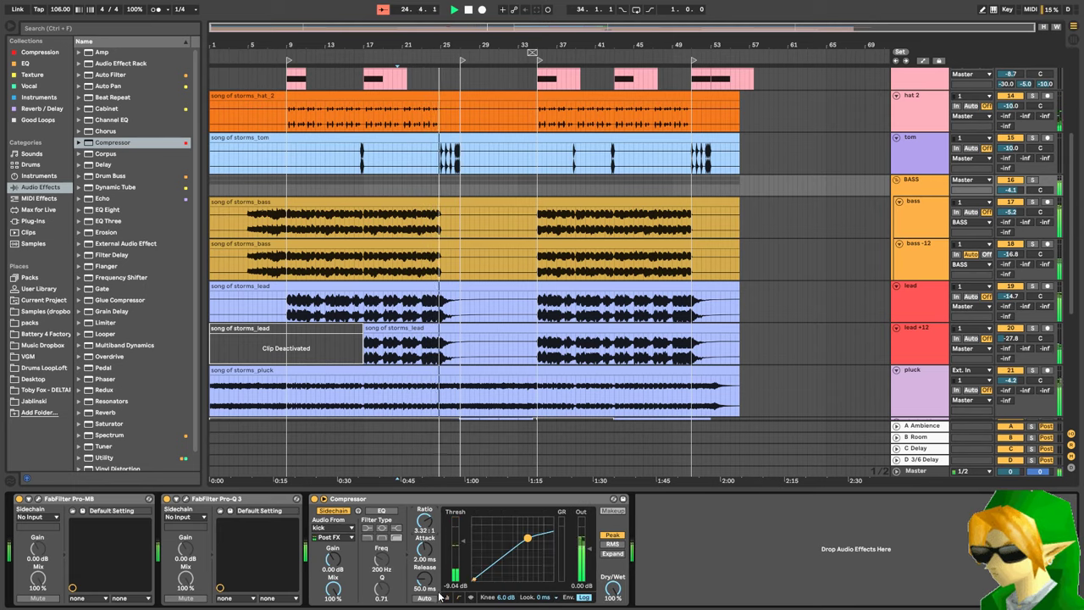
{"action": "left_click", "coordinate": [426, 598]}
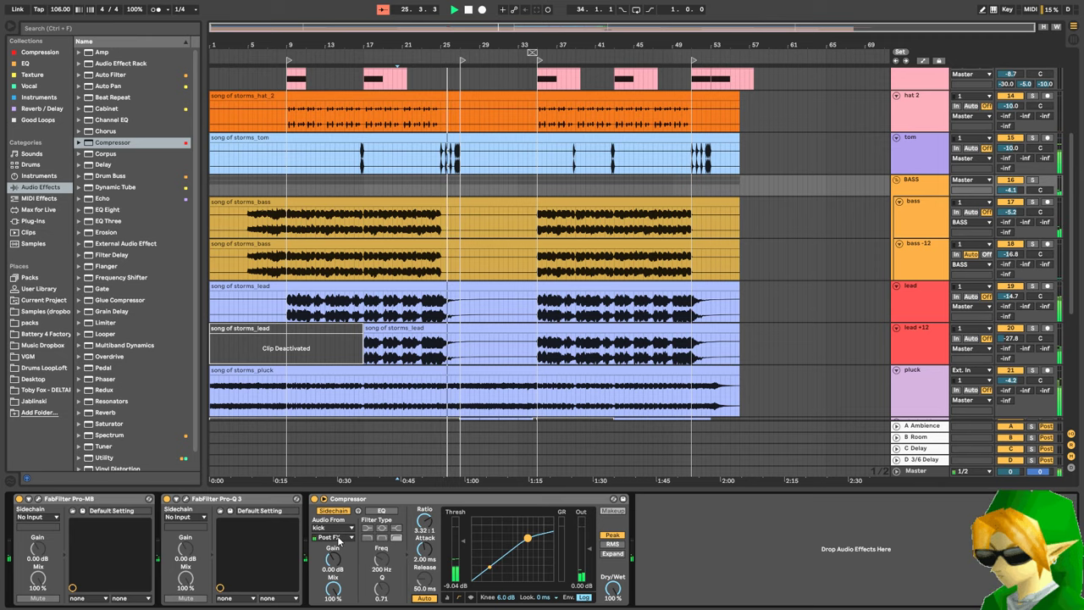
- Replay from bar 9 and switch the BASS compressor's sidechain signal to Pre FX
{"action": "left_click", "coordinate": [291, 232]}
{"action": "key", "text": "space"}
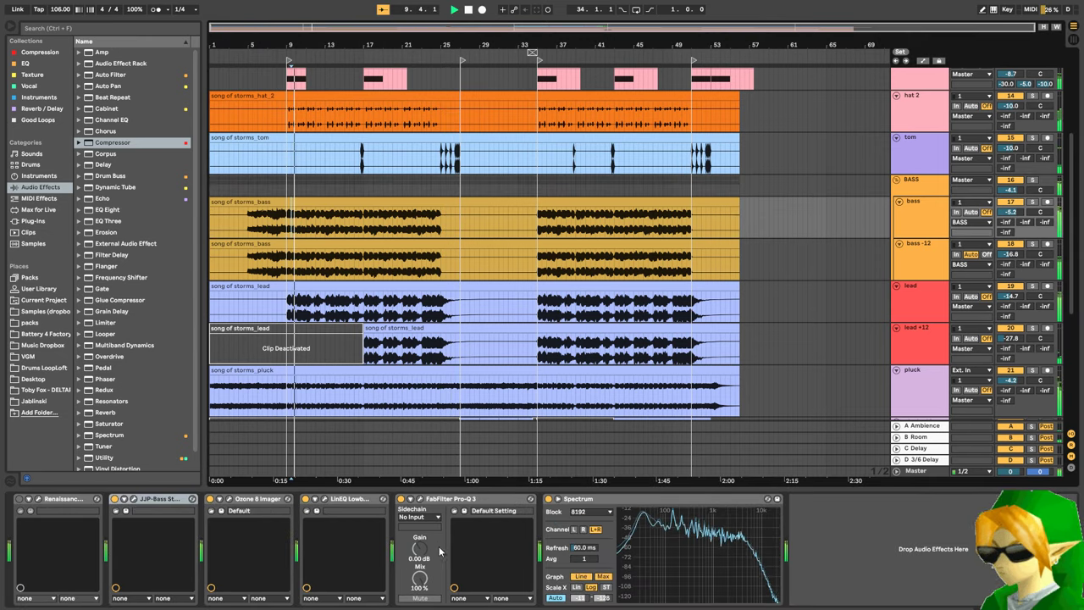
{"action": "left_click", "coordinate": [324, 185]}
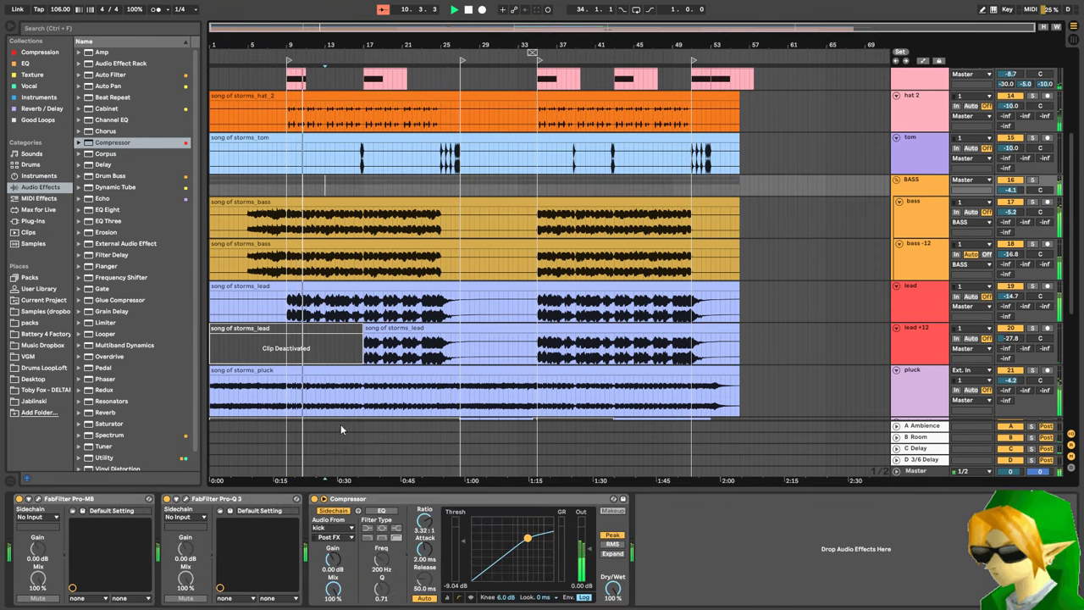
{"action": "left_click", "coordinate": [333, 529]}
{"action": "left_click", "coordinate": [336, 537]}
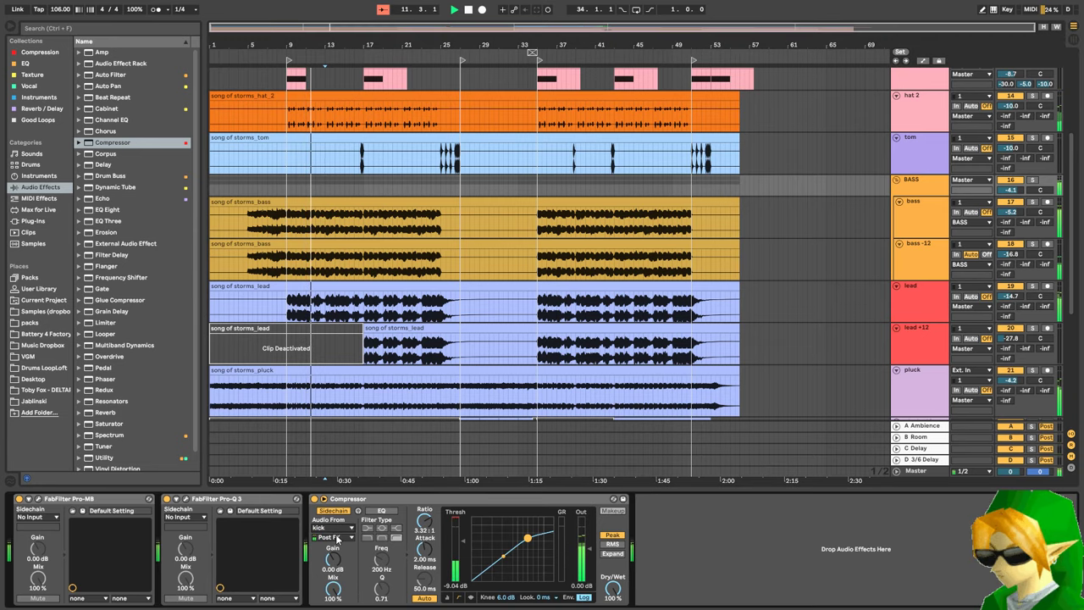
{"action": "left_click", "coordinate": [337, 538]}
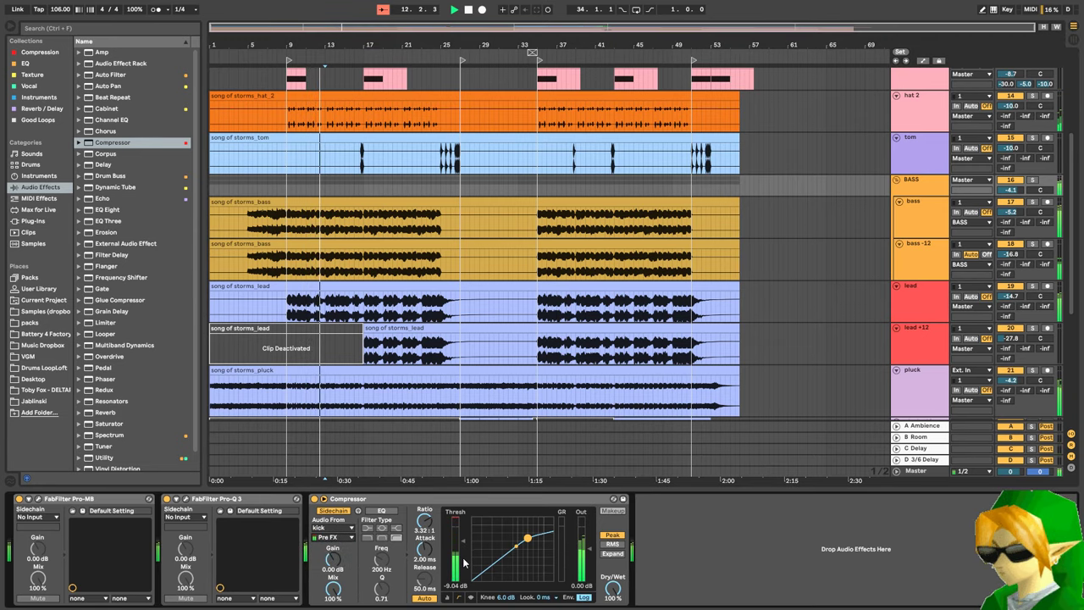
- Show the compressor's activity view, disable automatic release, and set the release to 205 ms and the threshold to -6.36 dB
{"action": "left_click", "coordinate": [471, 598]}
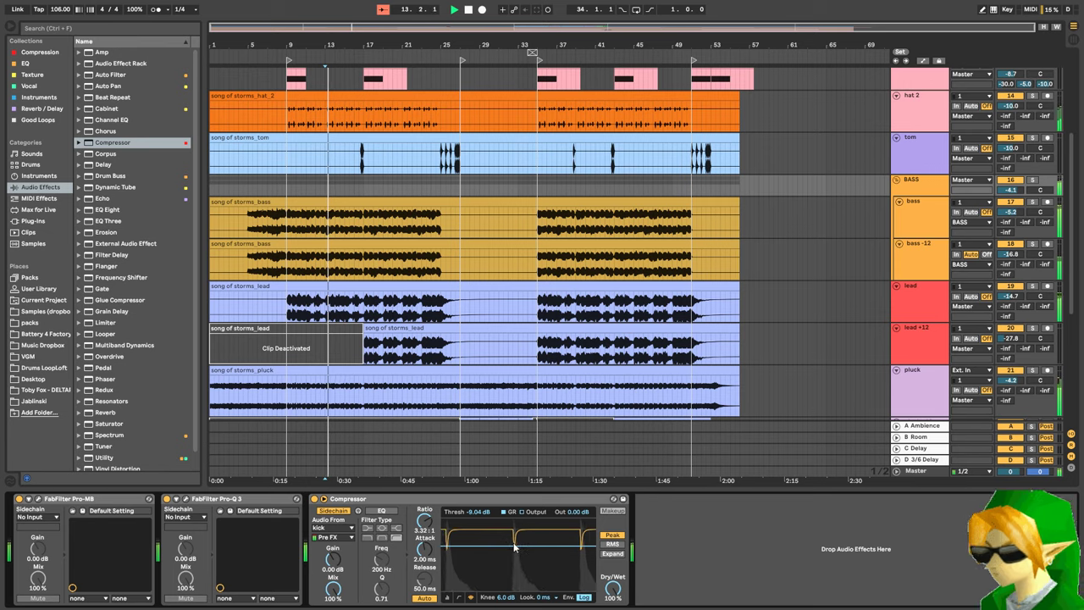
{"action": "left_click_drag", "start_coordinate": [500, 544], "coordinate": [506, 564]}
{"action": "left_click", "coordinate": [424, 598]}
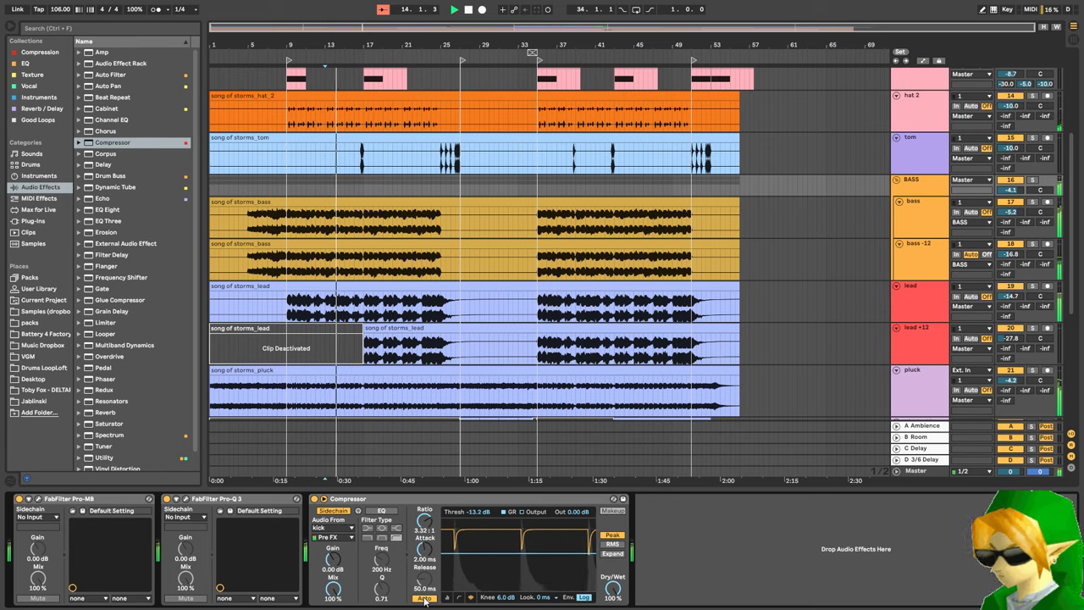
{"action": "mouse_move", "coordinate": [424, 580]}
{"action": "left_mouse_down"}
{"action": "mouse_move", "coordinate": [425, 558]}
{"action": "mouse_move", "coordinate": [424, 591]}
{"action": "left_mouse_up"}
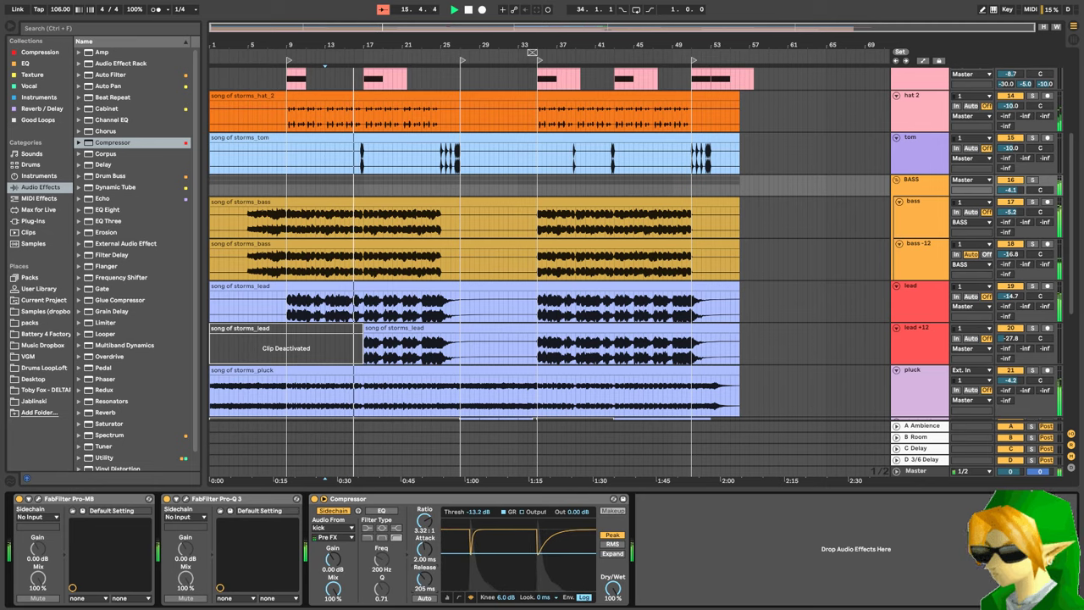
{"action": "left_click_drag", "start_coordinate": [467, 553], "coordinate": [467, 540]}
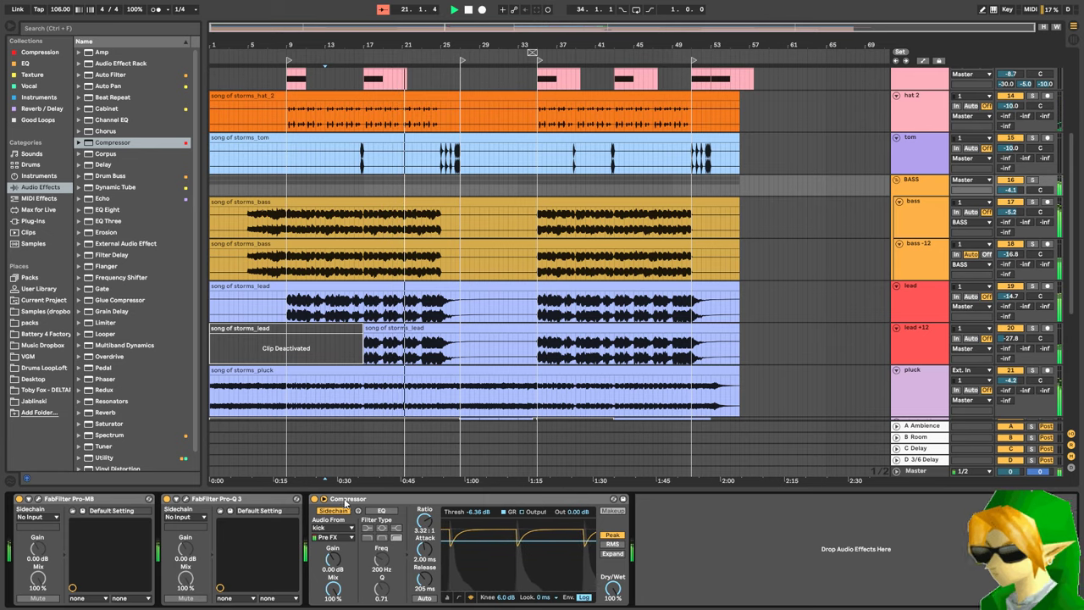
- Compare the bass with the Compressor bypassed and enabled, and delete the Compressor from the BASS group
{"action": "left_click", "coordinate": [314, 499]}
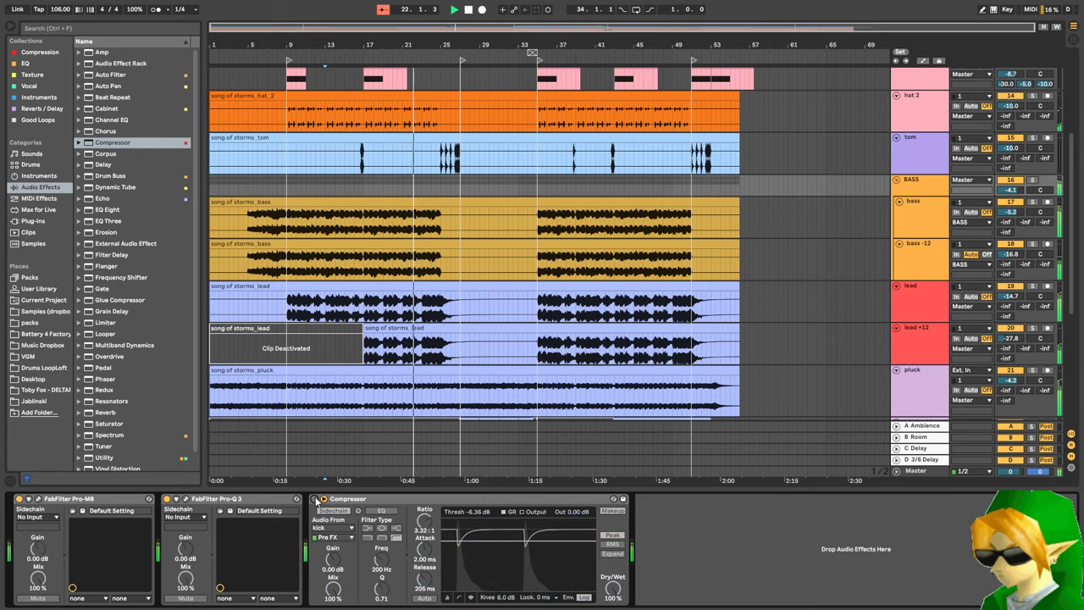
{"action": "left_click", "coordinate": [314, 499]}
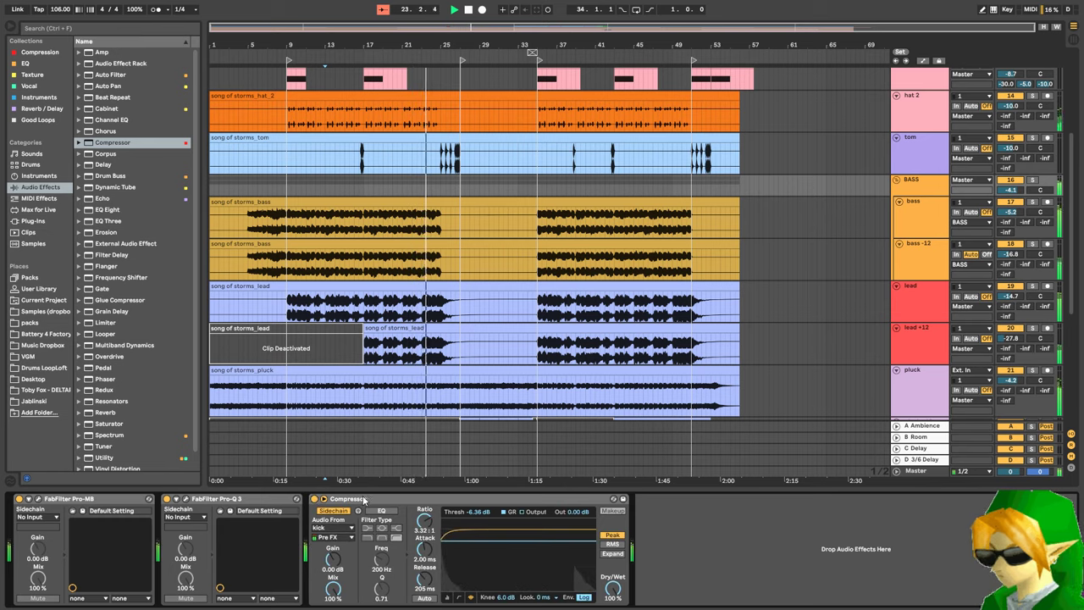
{"action": "key", "text": "Delete"}
- Solo the bass -12 track to hear it alone, stop playback, and place the playback position at bar 19
{"action": "left_click", "coordinate": [1033, 245]}
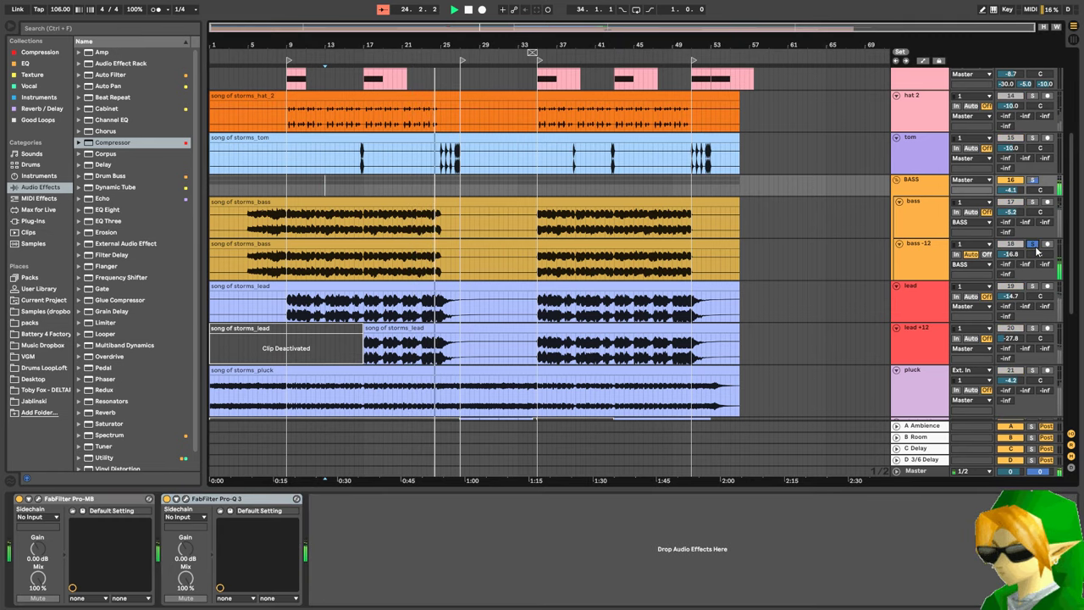
{"action": "key", "text": "space"}
{"action": "left_click", "coordinate": [384, 248]}
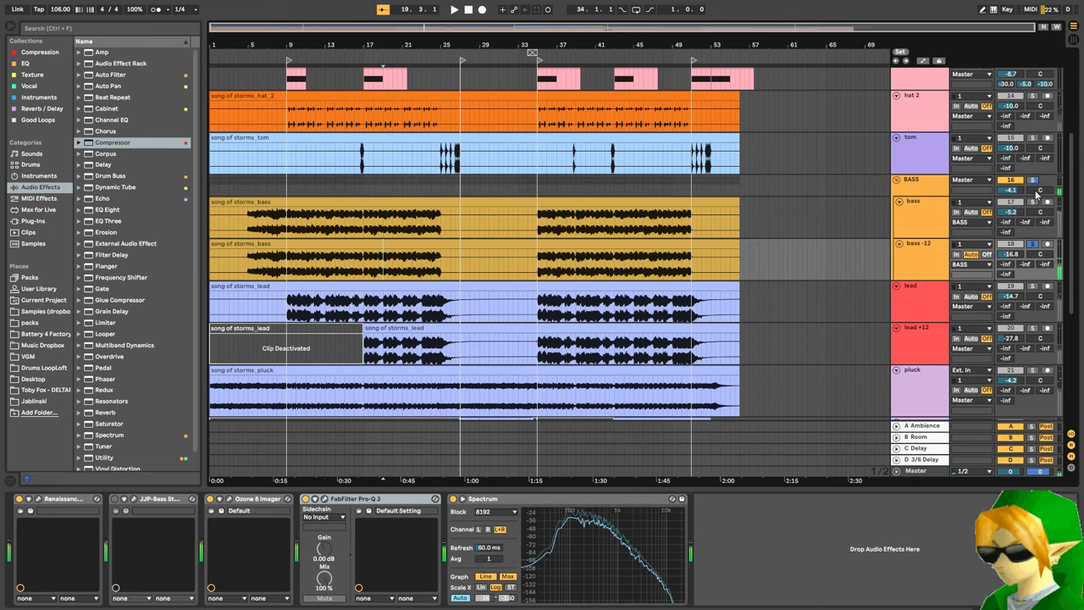
- Solo the bass track instead, play it from bar 19, and examine its spectrum in FabFilter Pro-Q 3
{"action": "left_click", "coordinate": [1033, 204]}
{"action": "key", "text": "space"}
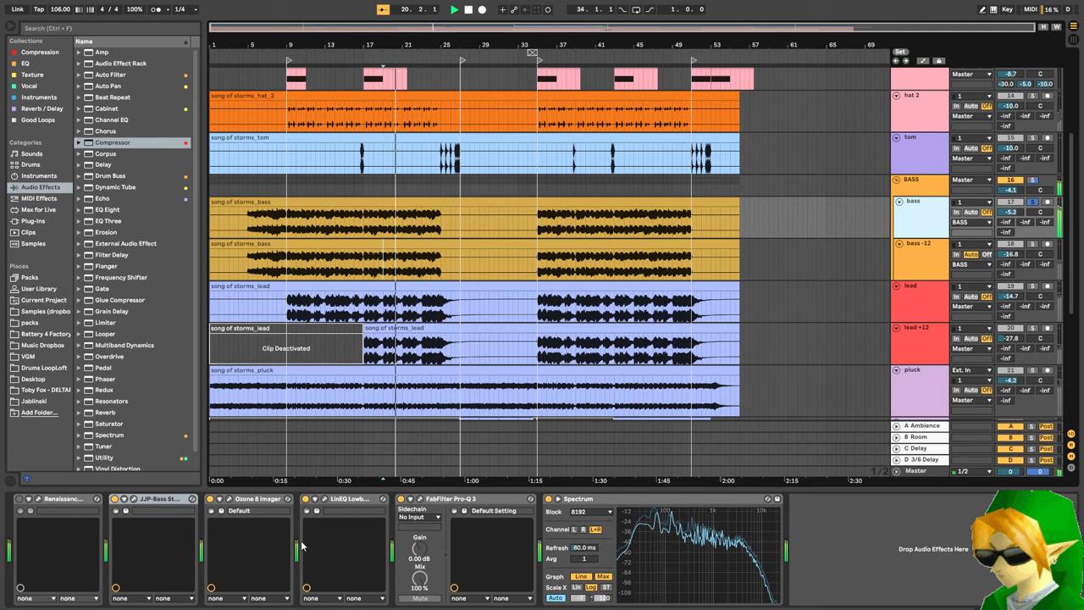
{"action": "mouse_move", "coordinate": [658, 518]}
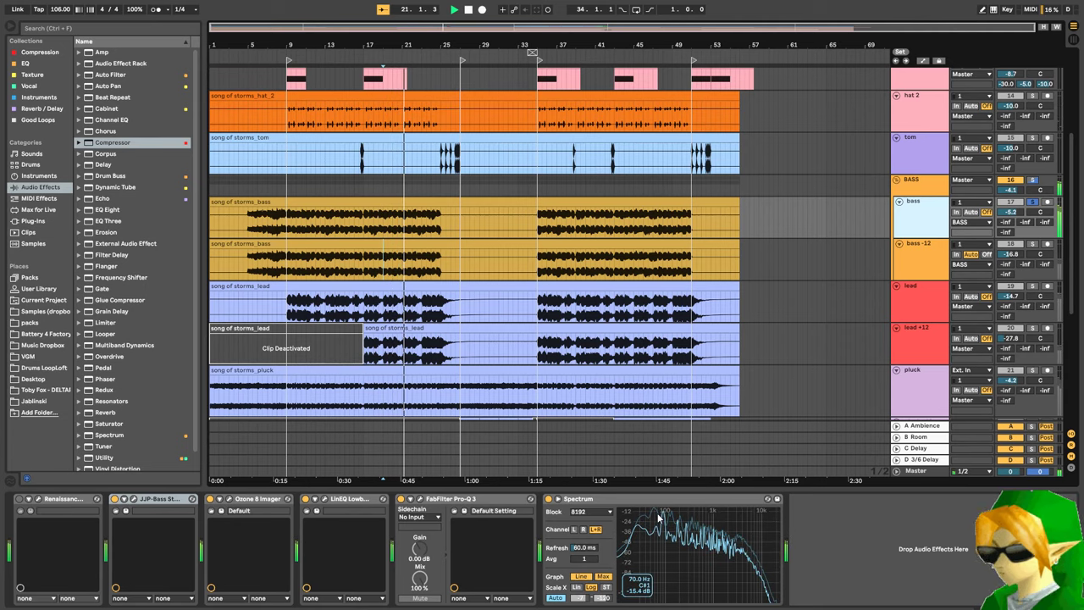
{"action": "left_click", "coordinate": [423, 500]}
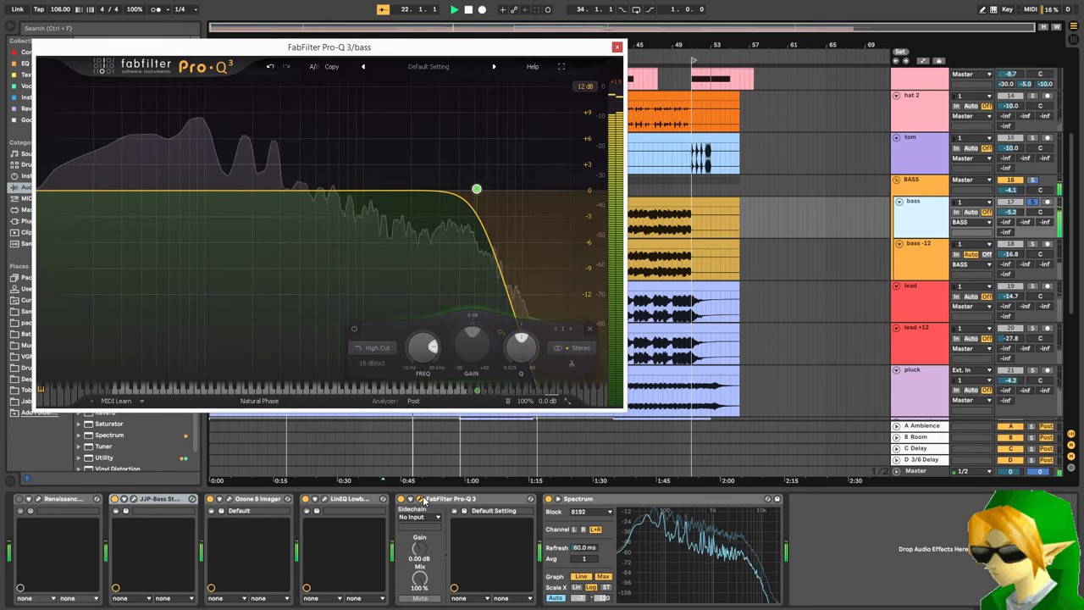
{"action": "mouse_move", "coordinate": [270, 256]}
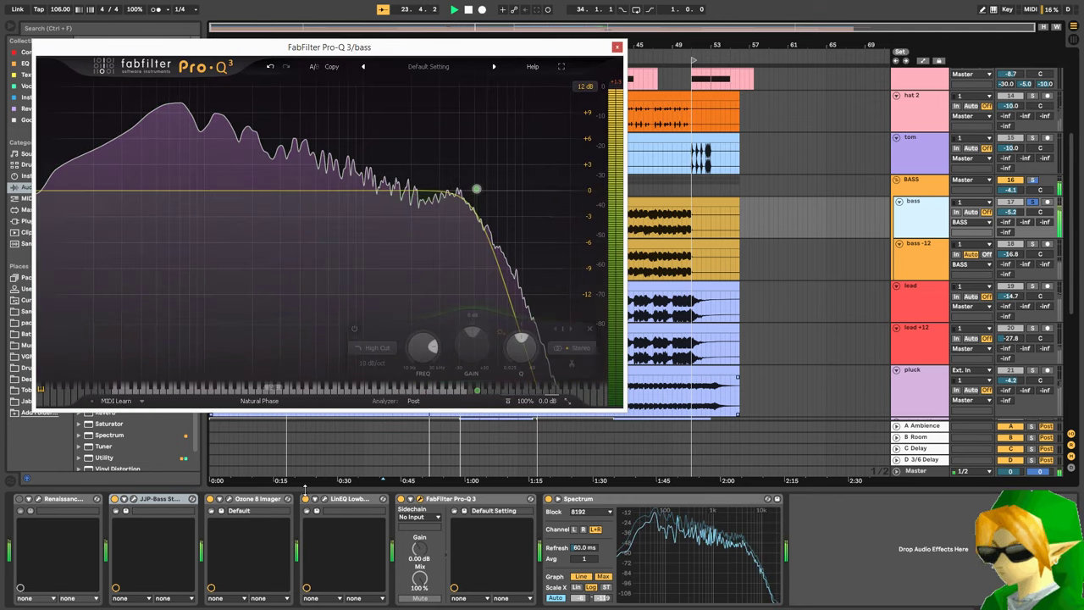
- Place the LinEQ Lowband device ahead of JJP-Bass in the bass track's chain, comparing both orders and checking its low-cut settings
{"action": "left_click", "coordinate": [343, 499]}
{"action": "left_click_drag", "start_coordinate": [343, 498], "coordinate": [109, 542]}
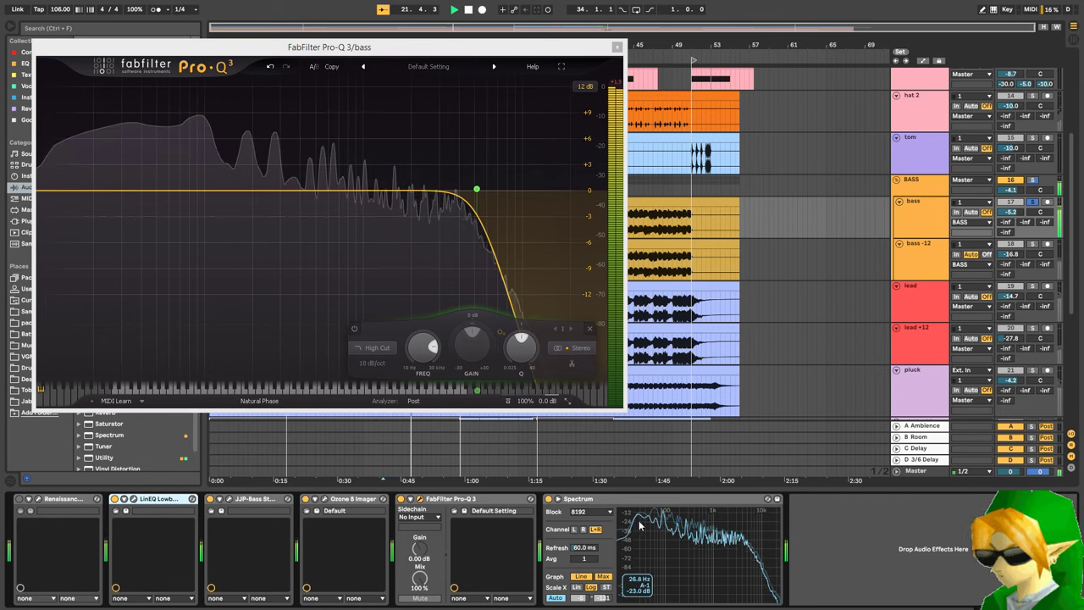
{"action": "left_click_drag", "start_coordinate": [161, 503], "coordinate": [298, 508]}
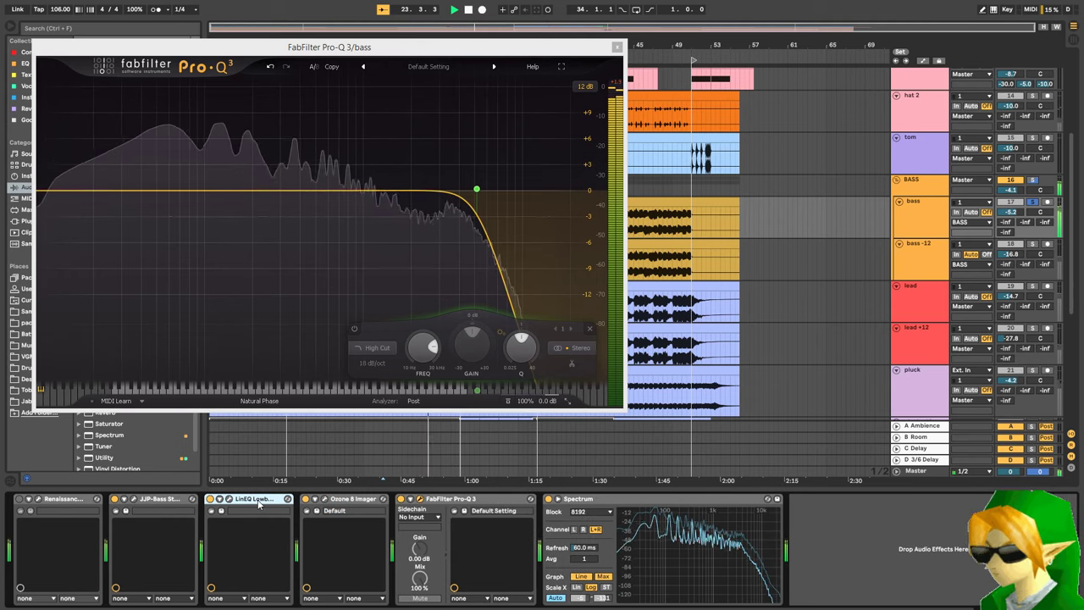
{"action": "left_click", "coordinate": [228, 505]}
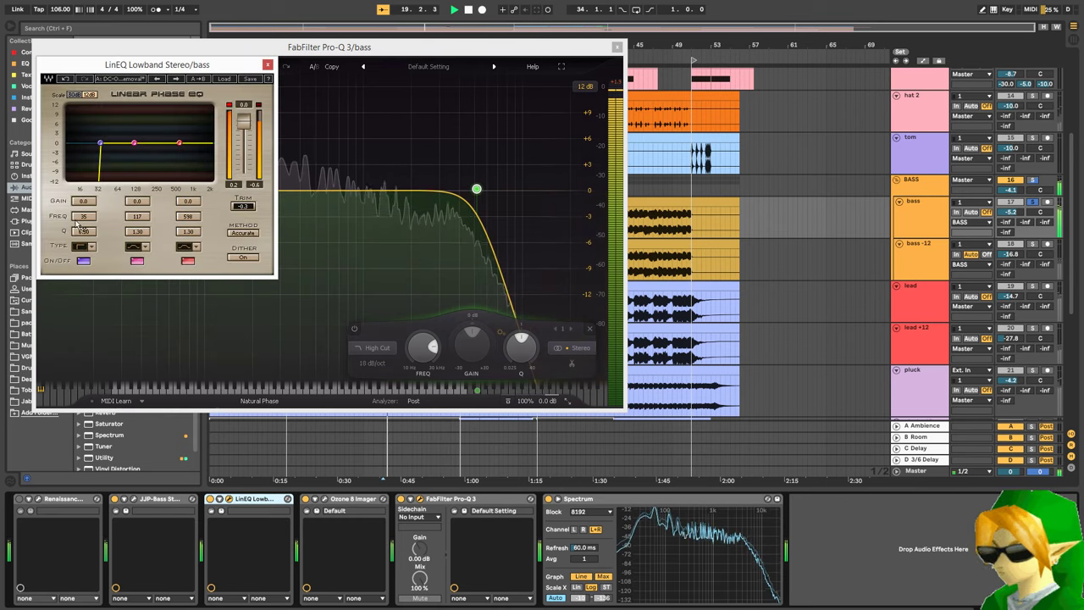
{"action": "left_click", "coordinate": [228, 500]}
{"action": "left_click_drag", "start_coordinate": [246, 500], "coordinate": [144, 506]}
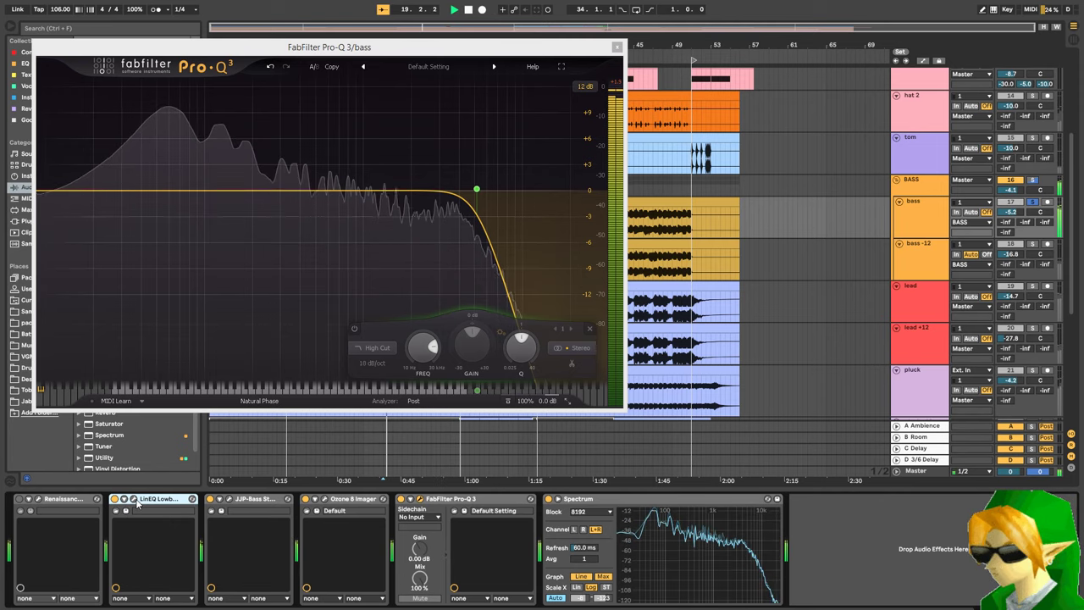
- Close the Pro-Q 3 window and compare the bass in the full mix by toggling the BASS group's solo off and on
{"action": "left_click", "coordinate": [617, 47]}
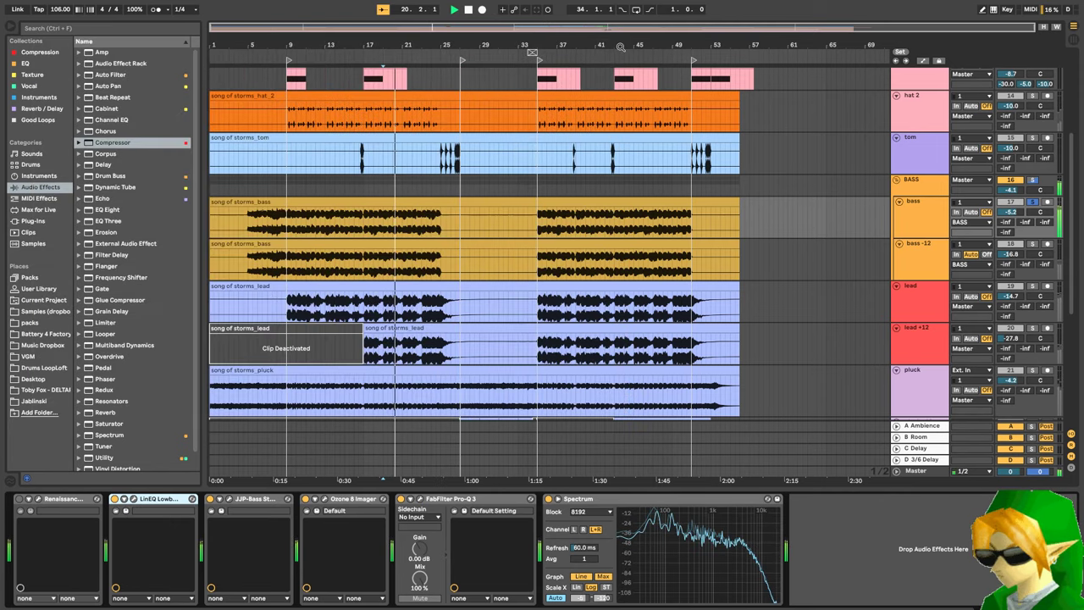
{"action": "left_click", "coordinate": [1033, 180]}
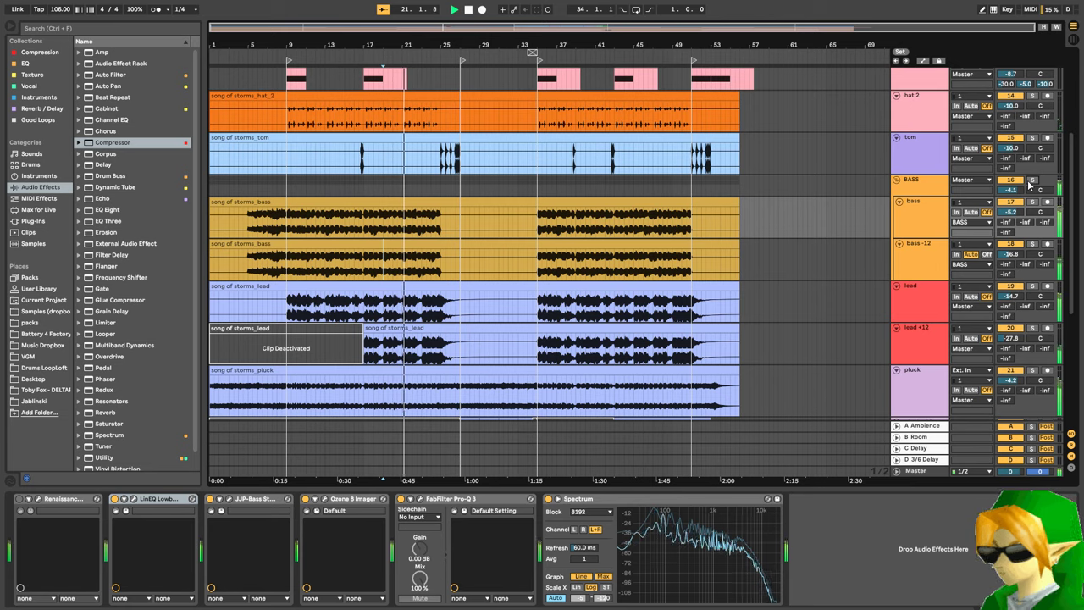
{"action": "left_click", "coordinate": [1031, 180]}
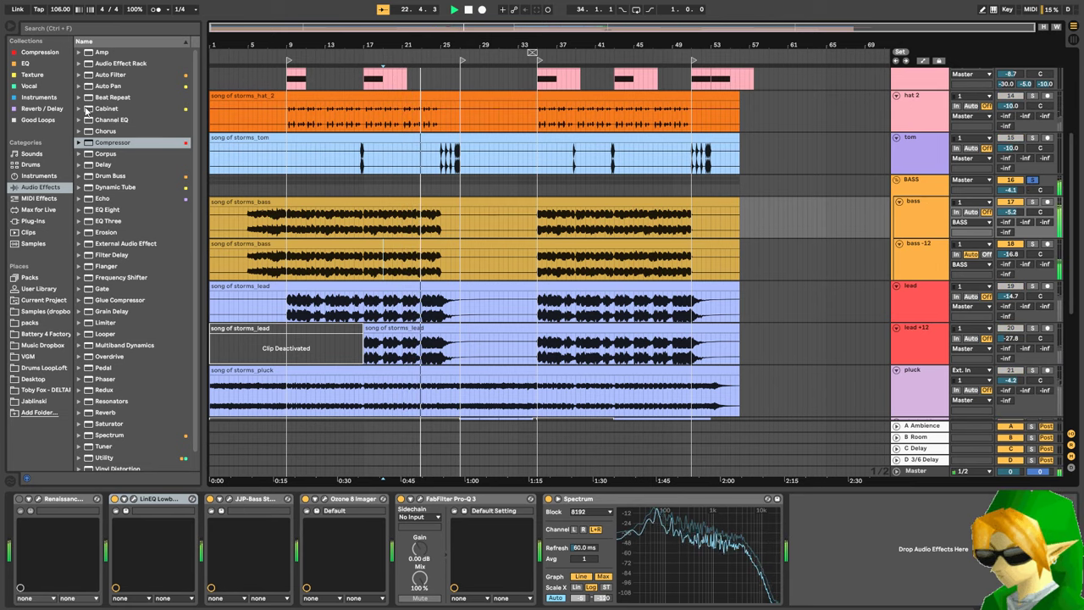
- Search the plug-ins for pro-mb and add FabFilter Pro-MB to the BASS group ahead of Pro-Q 3
{"action": "left_click", "coordinate": [38, 220]}
{"action": "left_click", "coordinate": [77, 28]}
{"action": "type", "text": "pro-mb"}
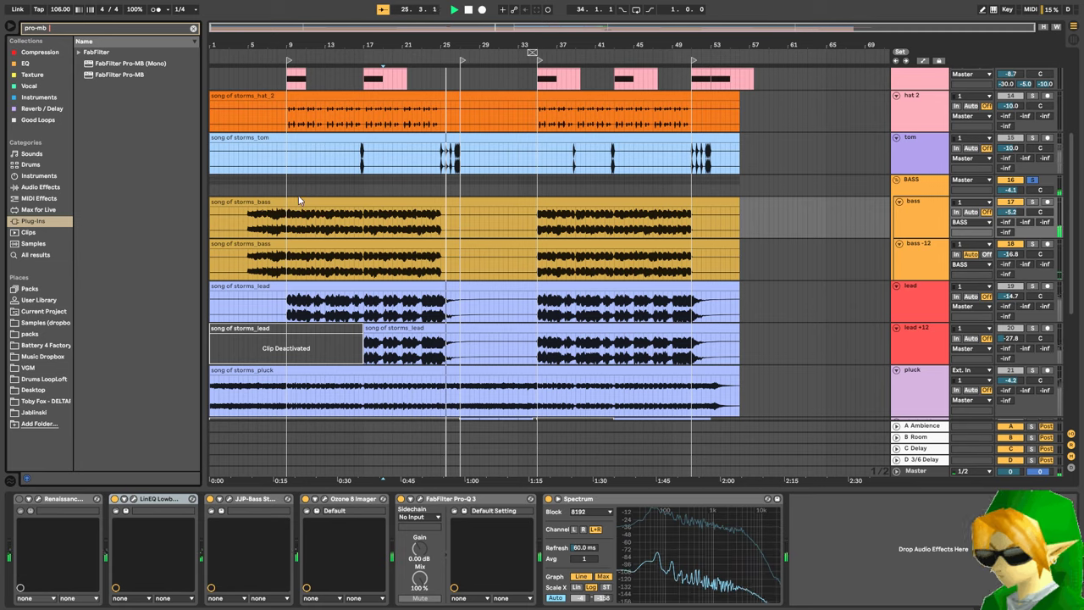
{"action": "left_click", "coordinate": [286, 195]}
{"action": "left_click_drag", "start_coordinate": [130, 75], "coordinate": [127, 450]}
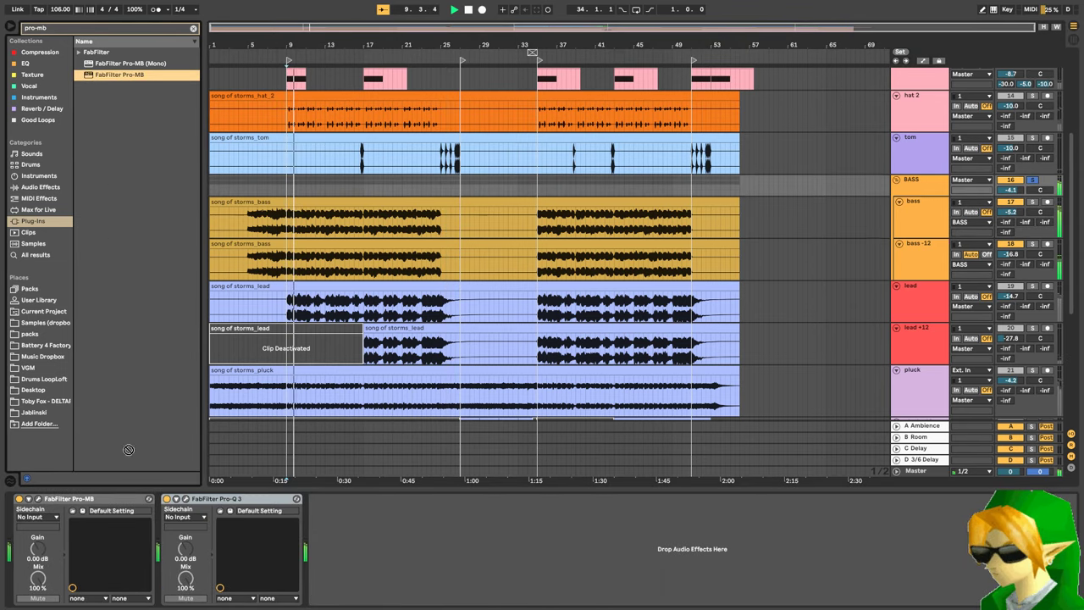
- In the BASS group's Pro-MB, adjust the high band's threshold and shift the band up to about 4.1 kHz
{"action": "left_click", "coordinate": [38, 500]}
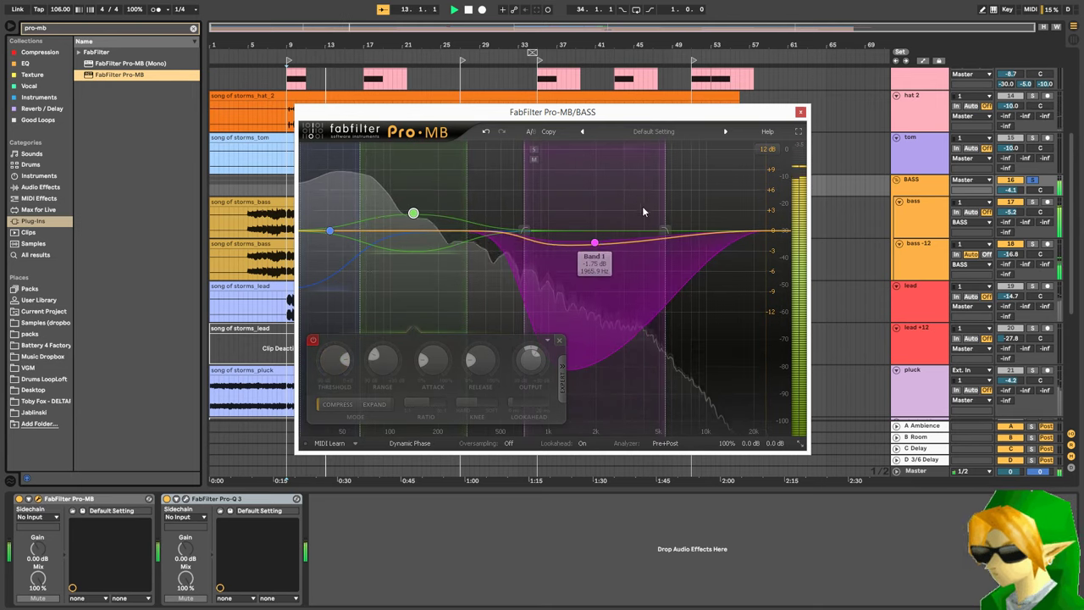
{"action": "left_click", "coordinate": [595, 243]}
{"action": "mouse_move", "coordinate": [496, 365]}
{"action": "left_mouse_down"}
{"action": "mouse_move", "coordinate": [495, 390]}
{"action": "mouse_move", "coordinate": [496, 380]}
{"action": "left_mouse_up"}
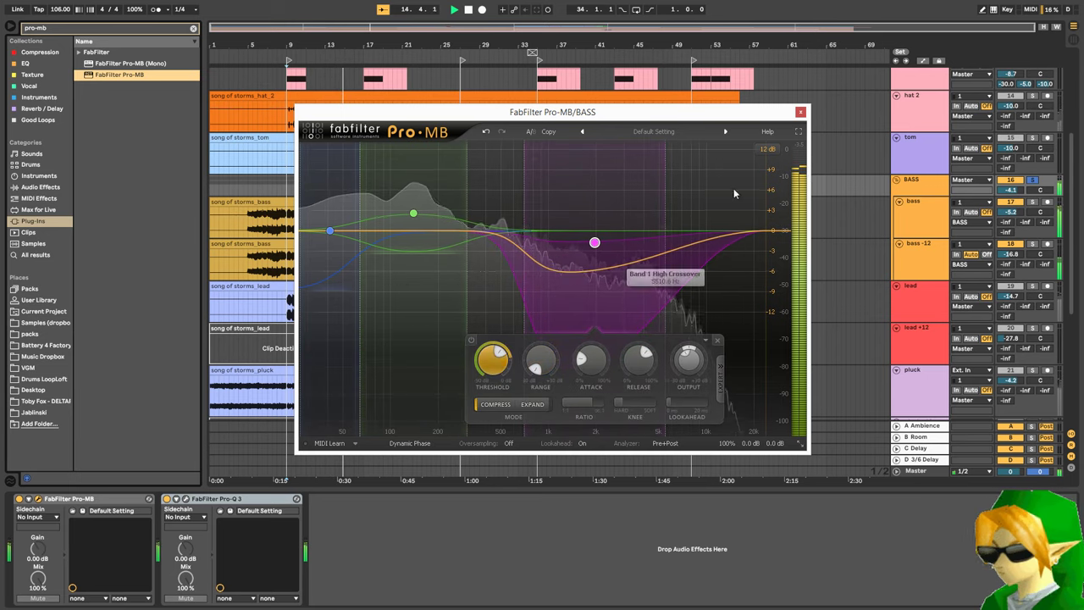
{"action": "mouse_move", "coordinate": [595, 243]}
{"action": "left_mouse_down"}
{"action": "mouse_move", "coordinate": [525, 242]}
{"action": "mouse_move", "coordinate": [644, 244]}
{"action": "left_mouse_up"}
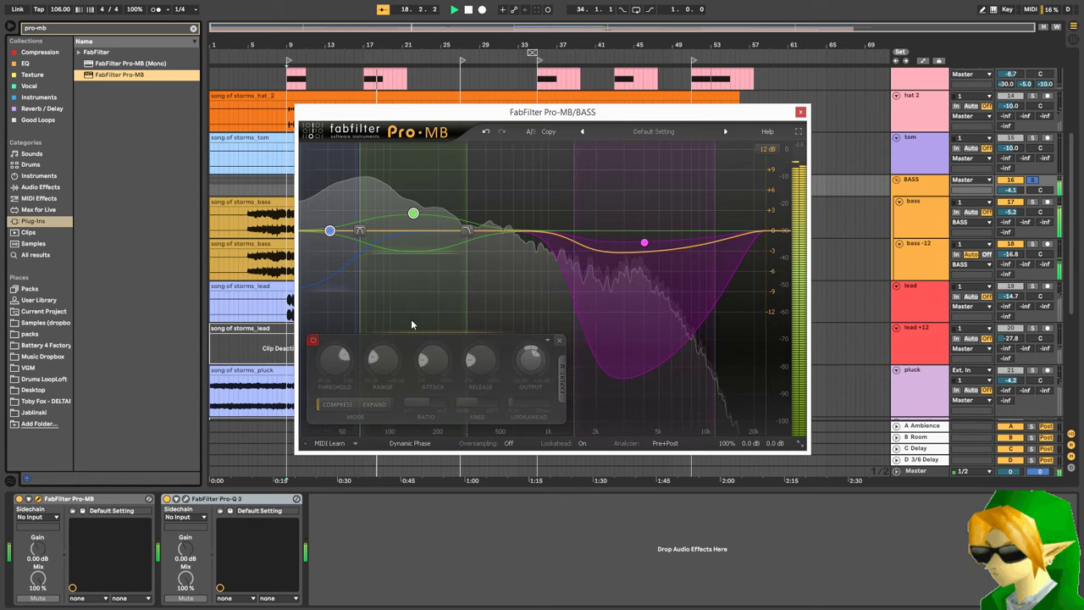
- Set Pro-MB's oversampling to 2x and lower the high band's attack, then close the plug-in window
{"action": "left_click", "coordinate": [509, 443]}
{"action": "left_click", "coordinate": [525, 470]}
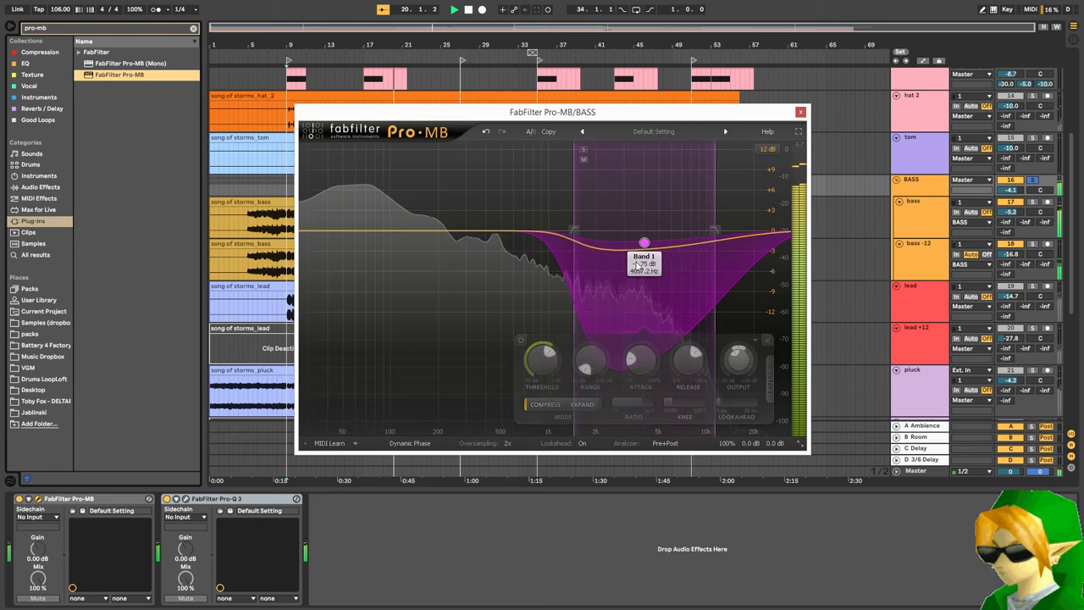
{"action": "left_click_drag", "start_coordinate": [640, 362], "coordinate": [665, 542]}
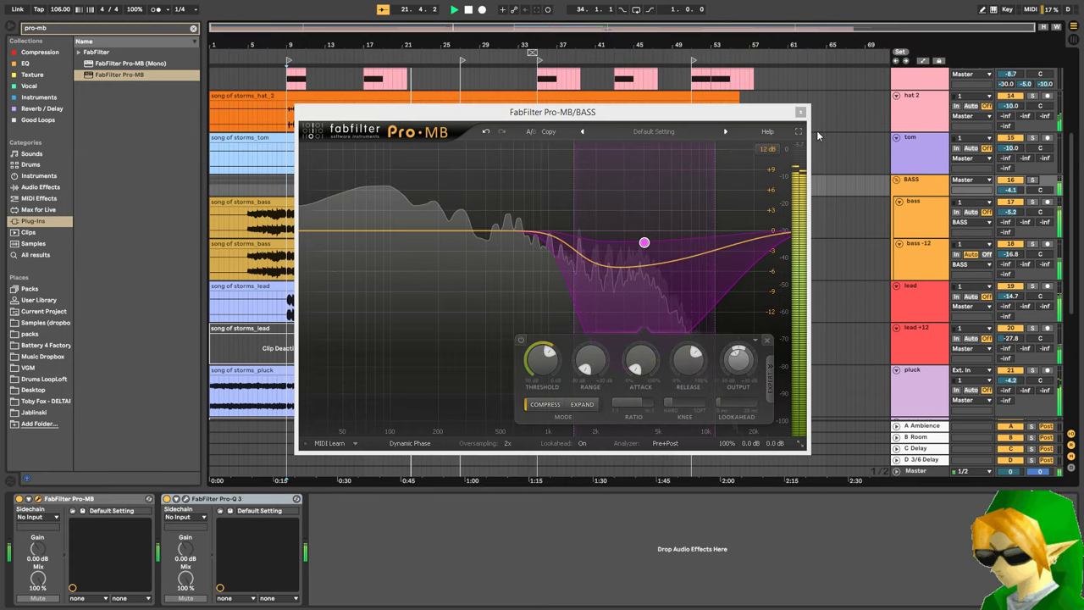
{"action": "left_click", "coordinate": [799, 113]}
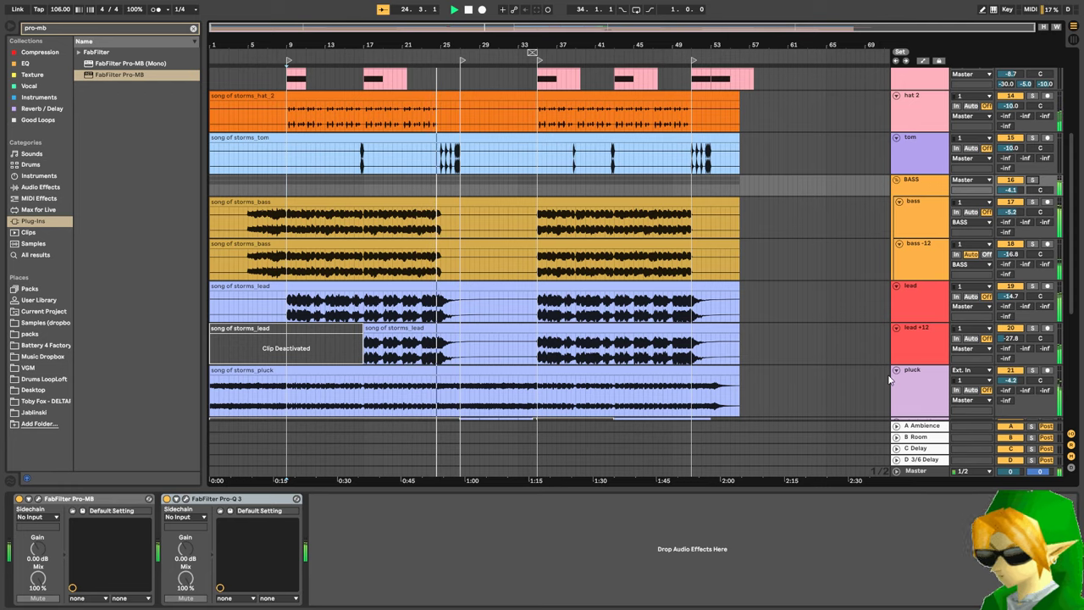
- Play the tom fill and set the tom track's Renaissance Axx to a threshold of -4.8 and an attack of 14.0
{"action": "scroll", "coordinate": [880, 370], "scroll_direction": "up", "scroll_amount": 2}
{"action": "left_click", "coordinate": [915, 182]}
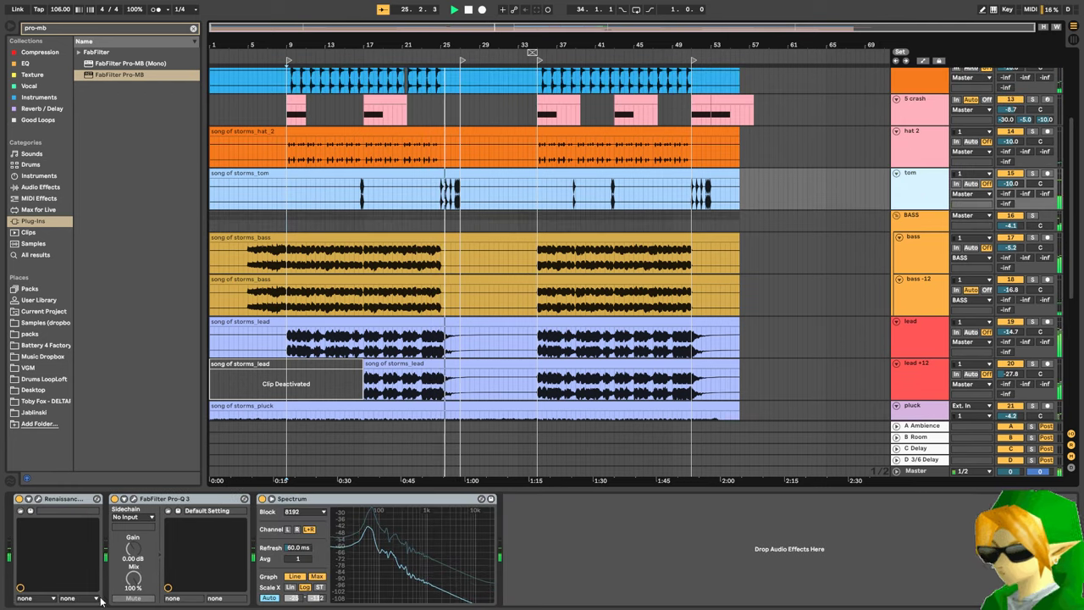
{"action": "left_click", "coordinate": [37, 500]}
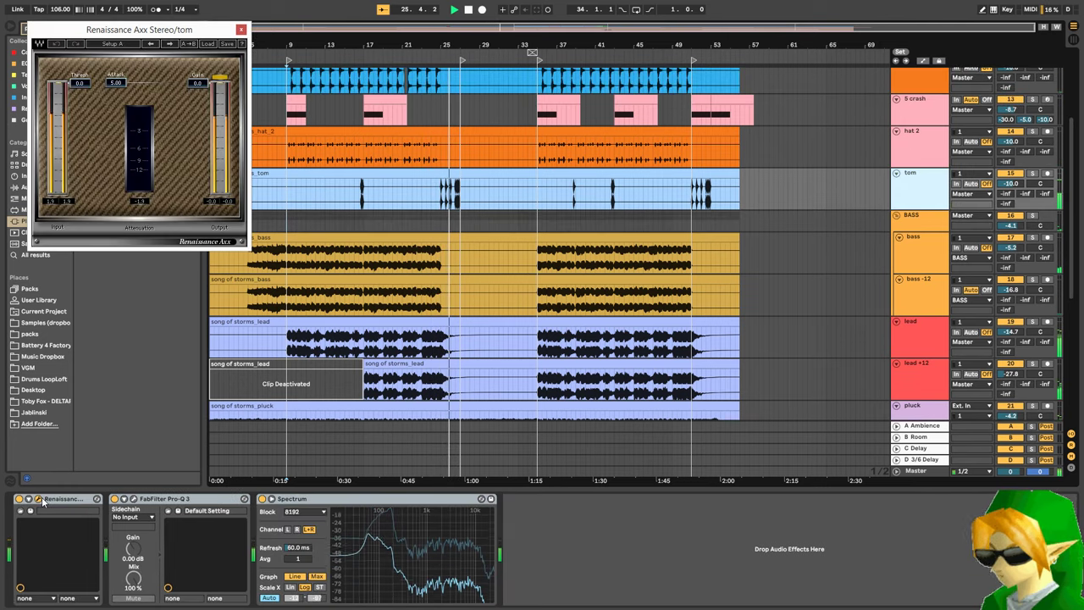
{"action": "left_click", "coordinate": [439, 201]}
{"action": "key", "text": "space"}
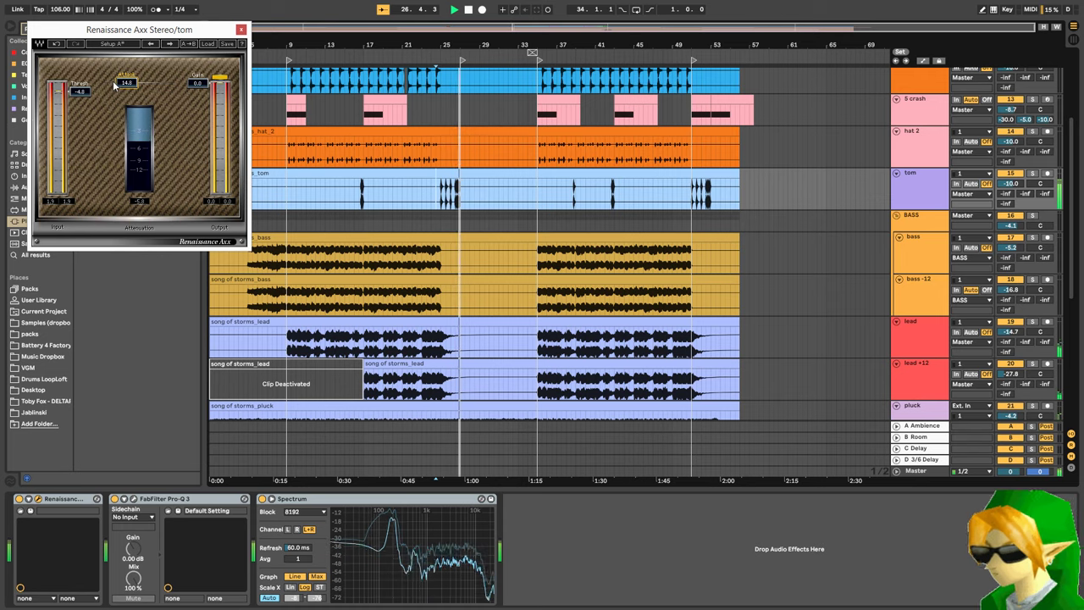
{"action": "left_click", "coordinate": [241, 29]}
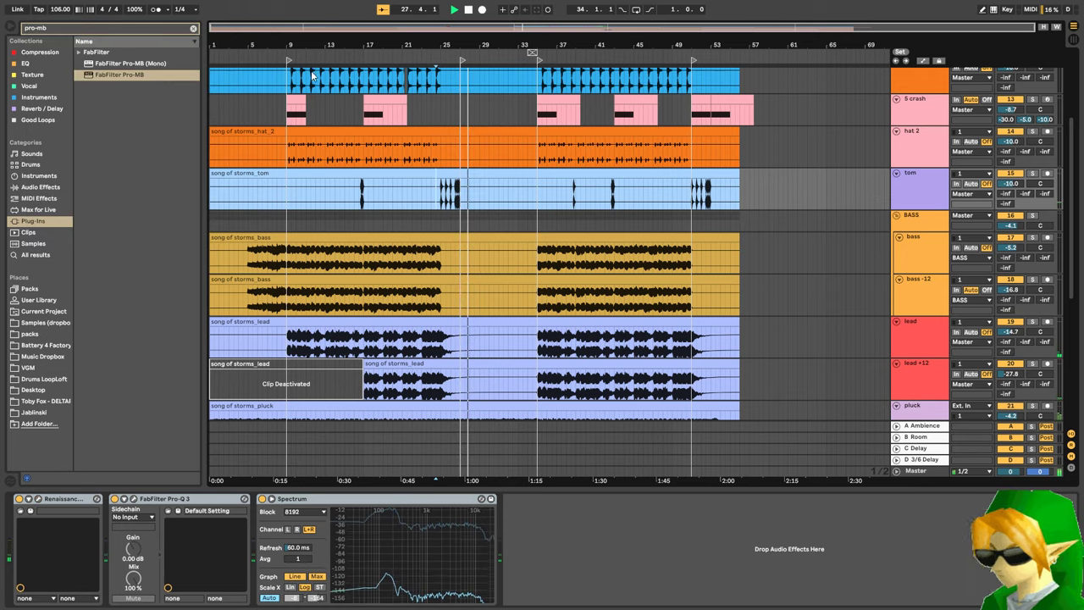
- Paste the crash clip at bar 27 and over the shorter clip at bar 9 on the crash track
{"action": "scroll", "coordinate": [548, 248], "scroll_direction": "up", "scroll_amount": 5}
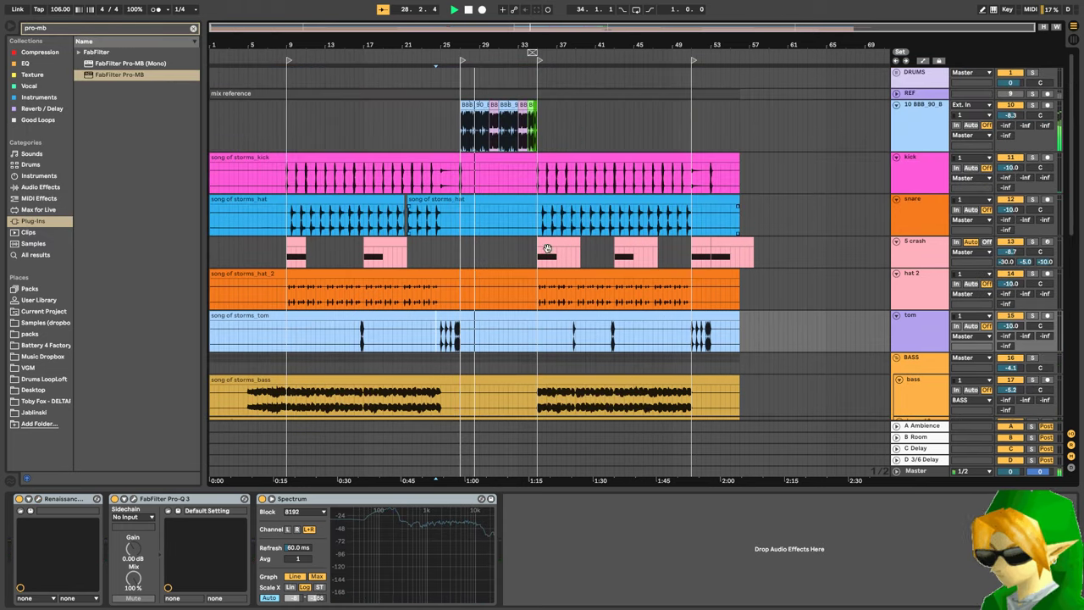
{"action": "left_click", "coordinate": [454, 256]}
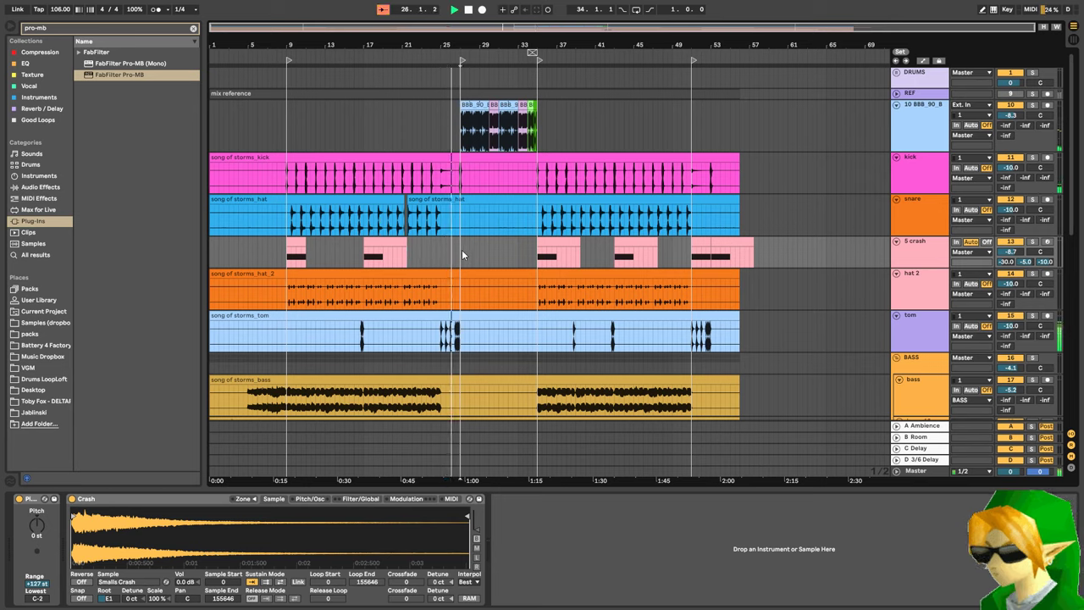
{"action": "key", "text": "ctrl+v"}
{"action": "left_click", "coordinate": [293, 253]}
{"action": "key", "text": "ctrl+v"}
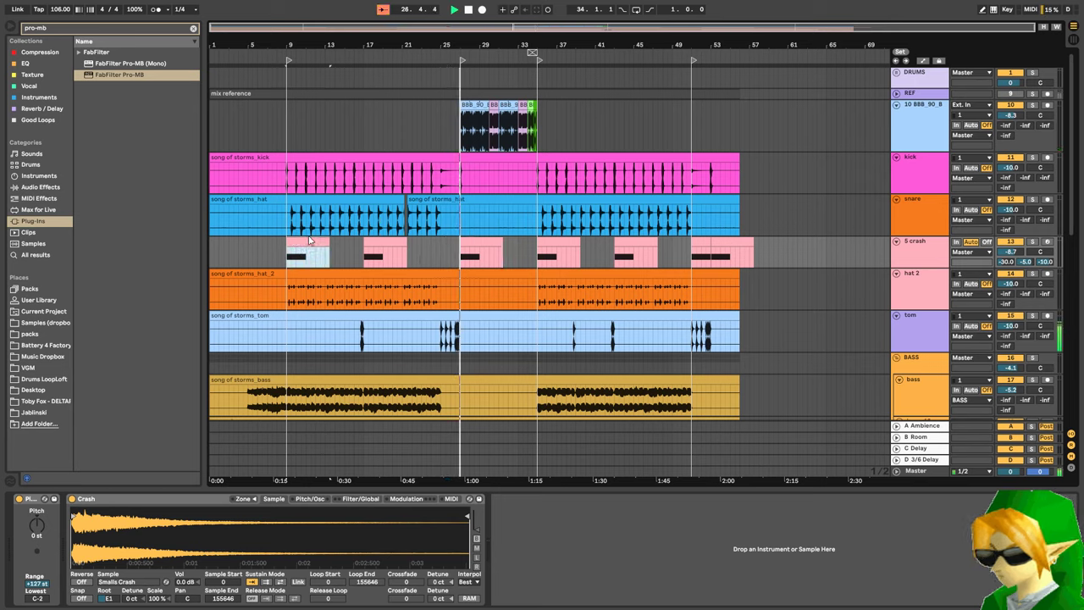
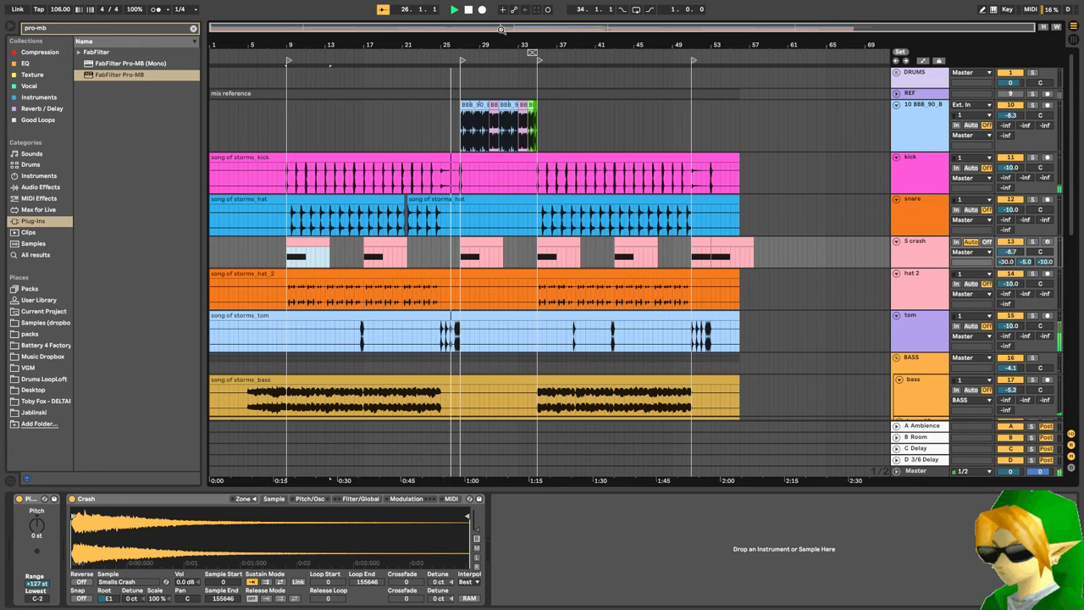
- Duplicate the tom track and transpose the copy's clip to -15 st
{"action": "left_click_drag", "start_coordinate": [501, 30], "coordinate": [501, 63]}
{"action": "left_click", "coordinate": [924, 326]}
{"action": "key", "text": "ctrl+d"}
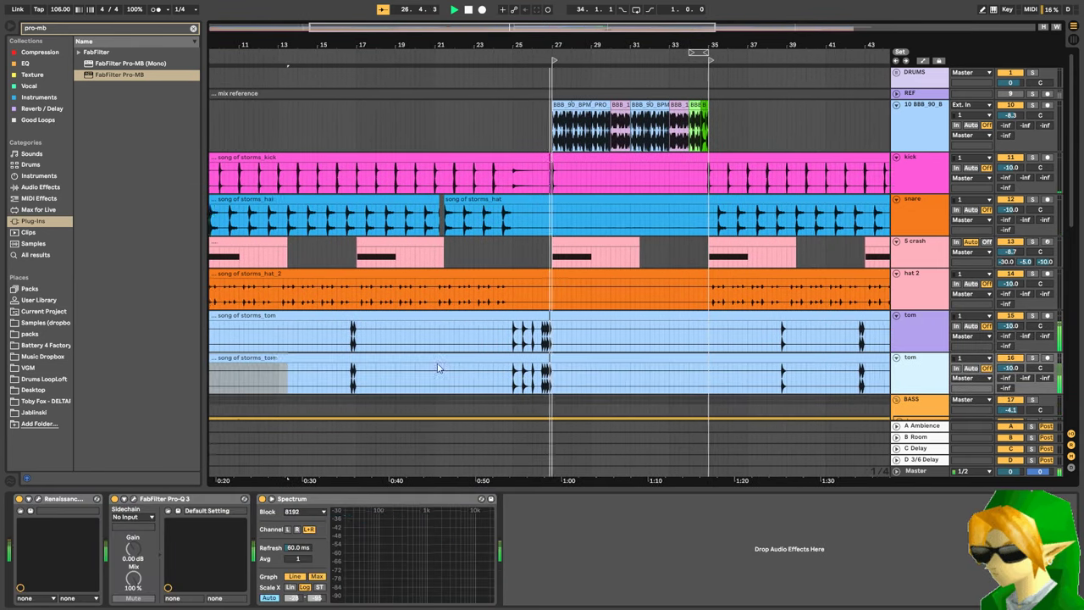
{"action": "left_click", "coordinate": [438, 368]}
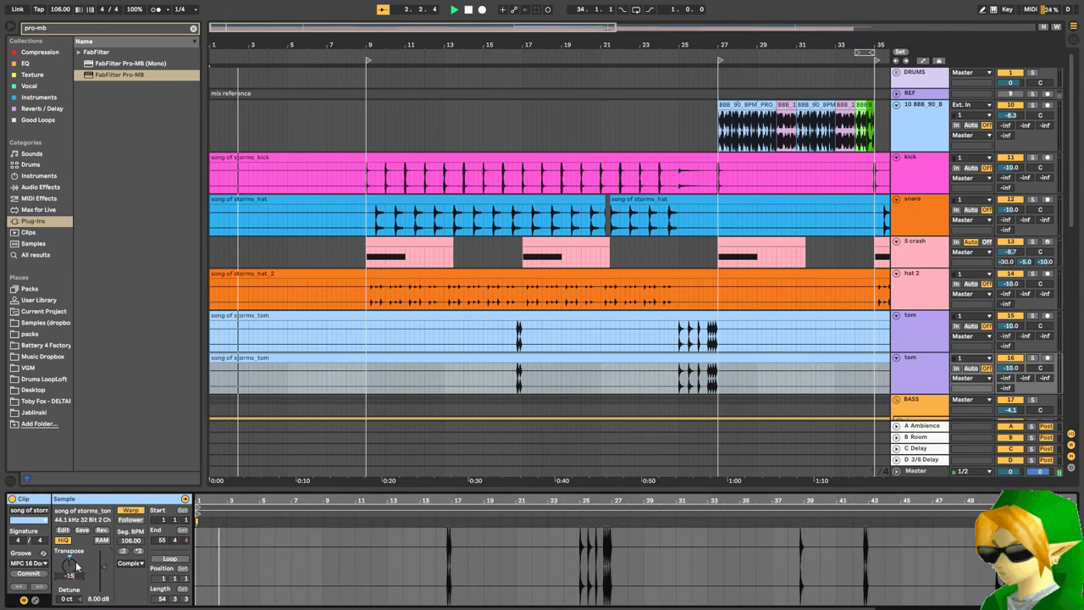
{"action": "left_click_drag", "start_coordinate": [76, 561], "coordinate": [75, 593]}
- Play the tom fill from bar 25, toggling solo on the duplicated tom track to judge the layered sound
{"action": "key", "text": "space"}
{"action": "left_click", "coordinate": [674, 383]}
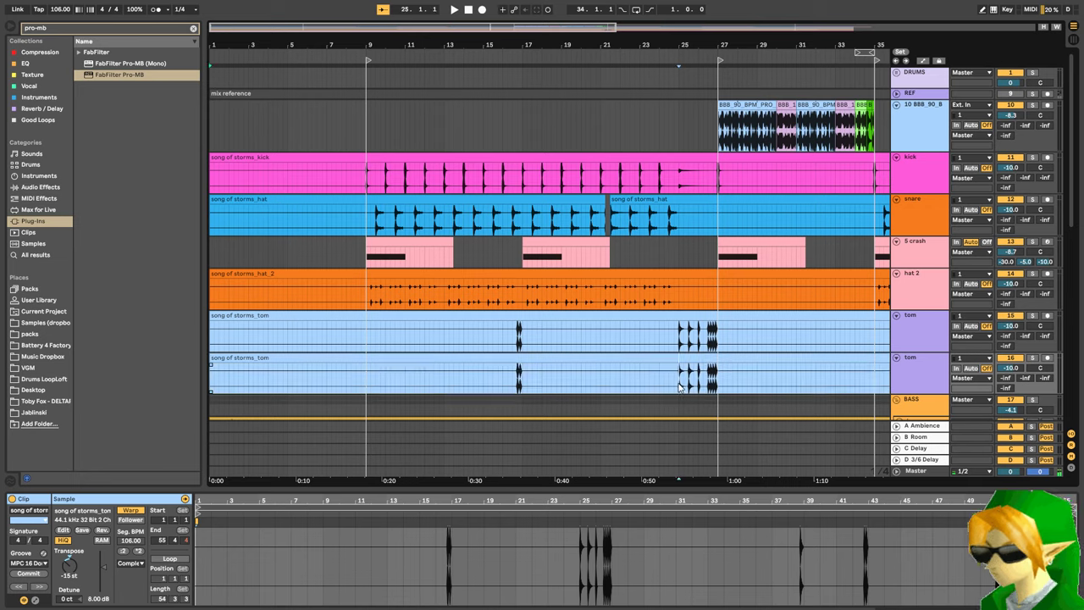
{"action": "key", "text": "space"}
{"action": "scroll", "coordinate": [678, 387], "scroll_direction": "right", "scroll_amount": 4}
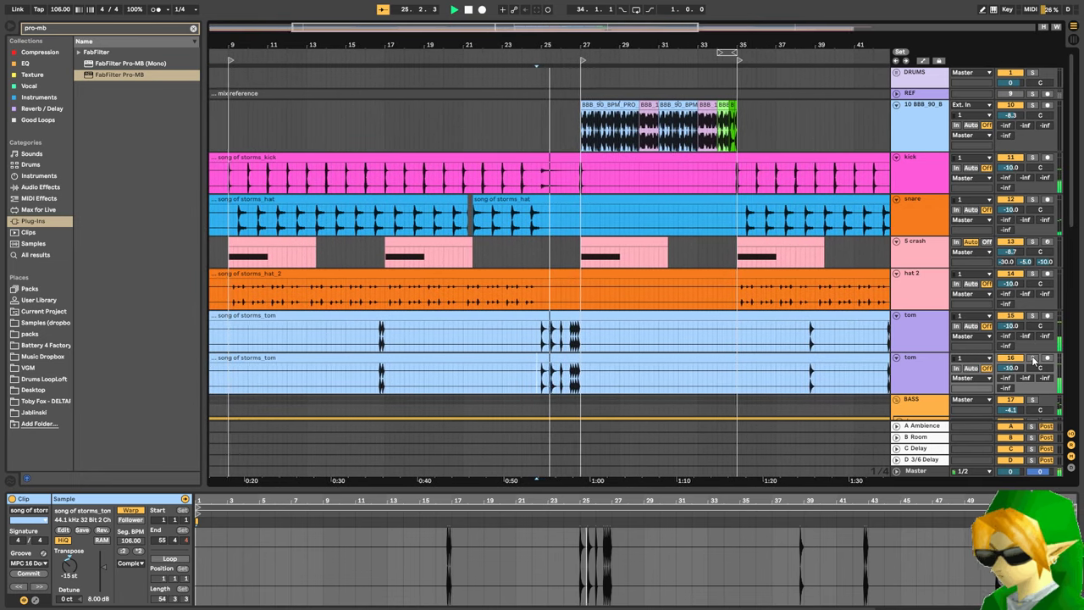
{"action": "left_click", "coordinate": [1033, 358]}
{"action": "left_click", "coordinate": [1033, 359]}
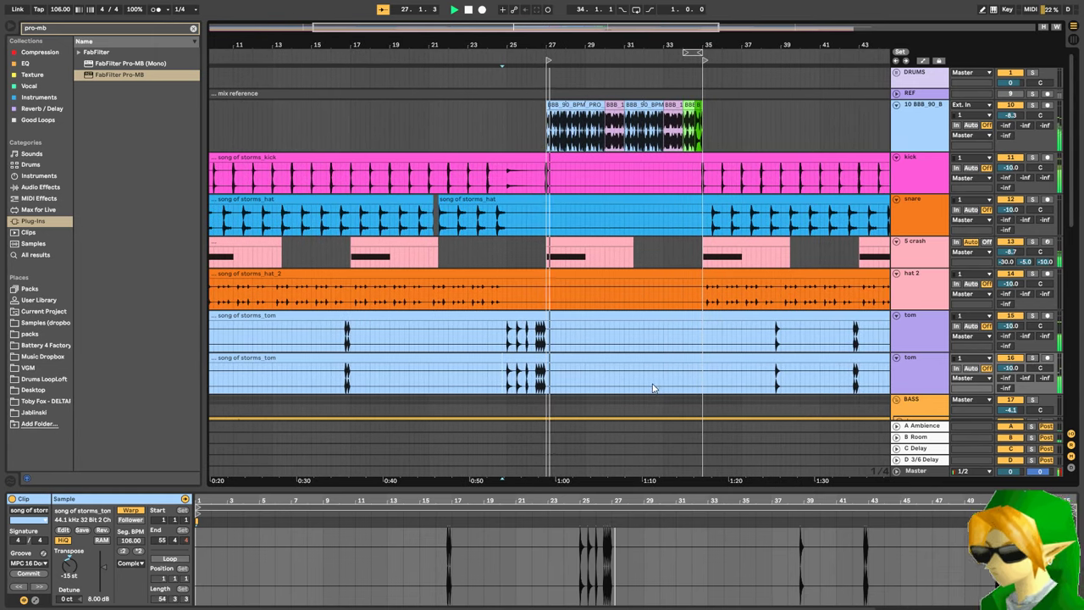
{"action": "key", "text": "space"}
{"action": "key", "text": "space"}
- Lower the duplicated tom track's volume to -18.7 dB and fold the track
{"action": "left_click_drag", "start_coordinate": [1011, 369], "coordinate": [1011, 403]}
{"action": "left_click", "coordinate": [902, 362]}
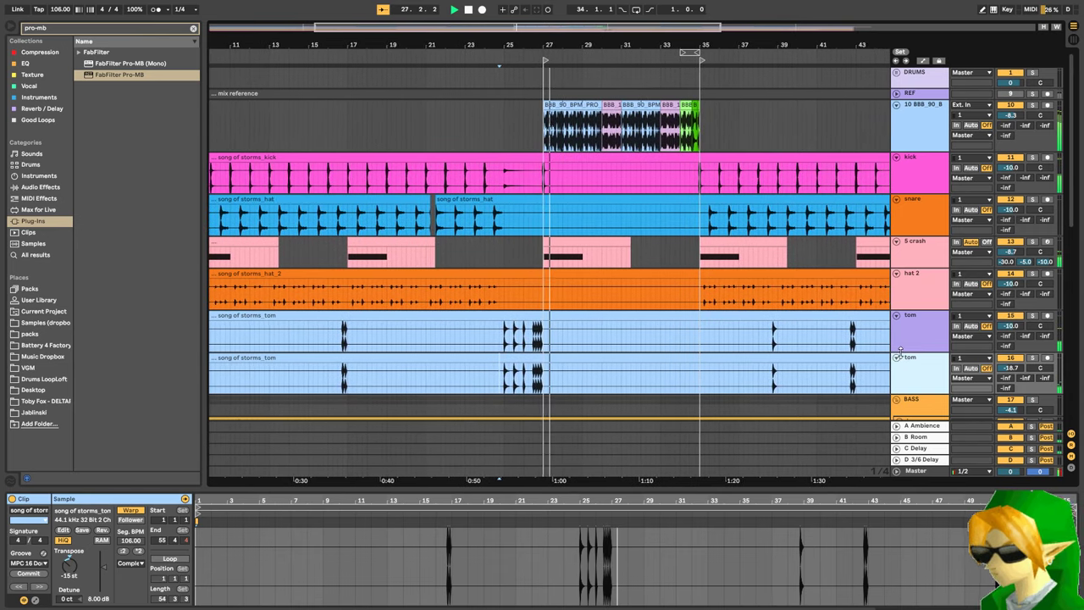
{"action": "left_click", "coordinate": [897, 358]}
{"action": "scroll", "coordinate": [721, 280], "scroll_direction": "down", "scroll_amount": 3}
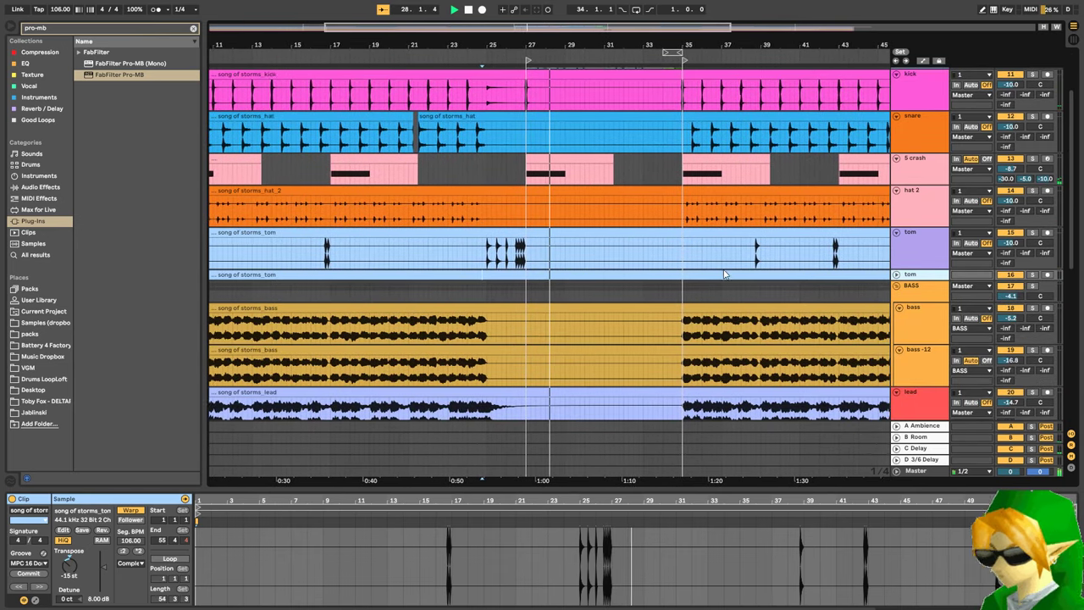
{"action": "scroll", "coordinate": [784, 197], "scroll_direction": "up", "scroll_amount": 3}
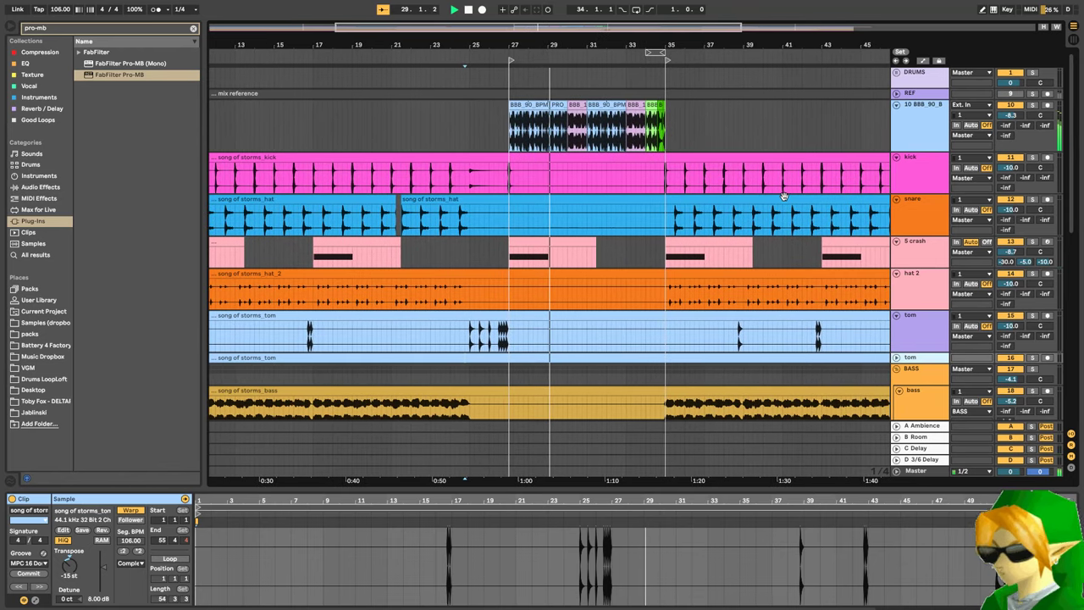
{"action": "scroll", "coordinate": [762, 216], "scroll_direction": "down", "scroll_amount": 10}
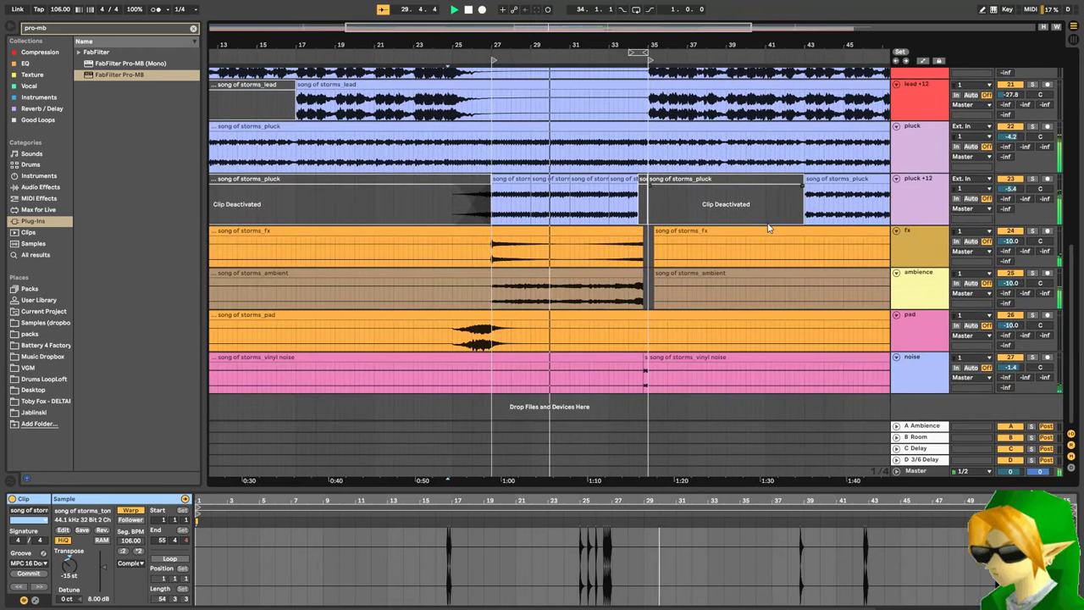
{"action": "scroll", "coordinate": [720, 204], "scroll_direction": "up", "scroll_amount": 10}
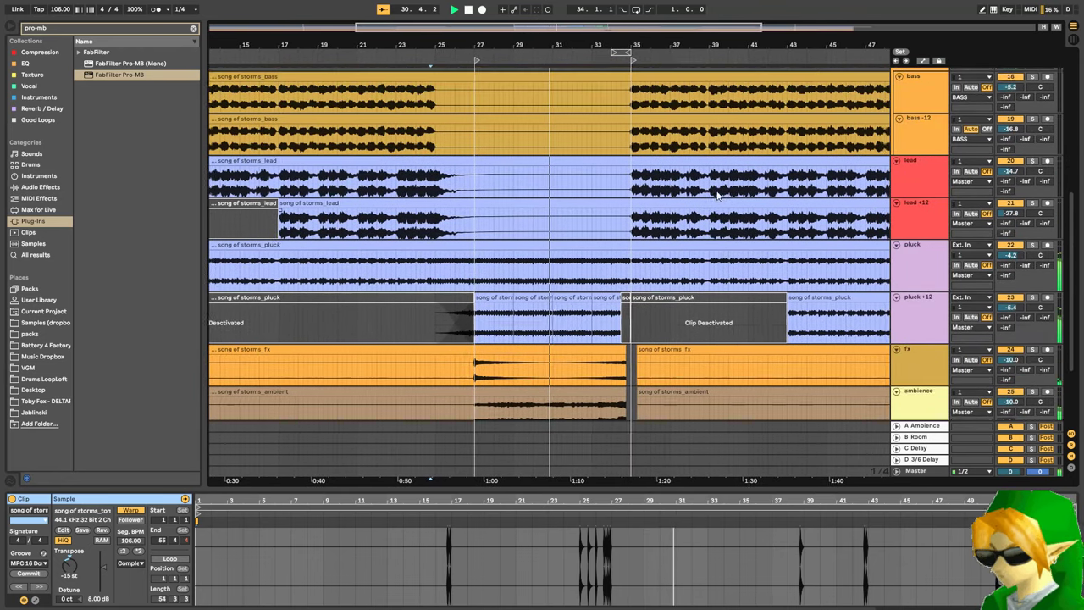
{"action": "left_click", "coordinate": [407, 608]}
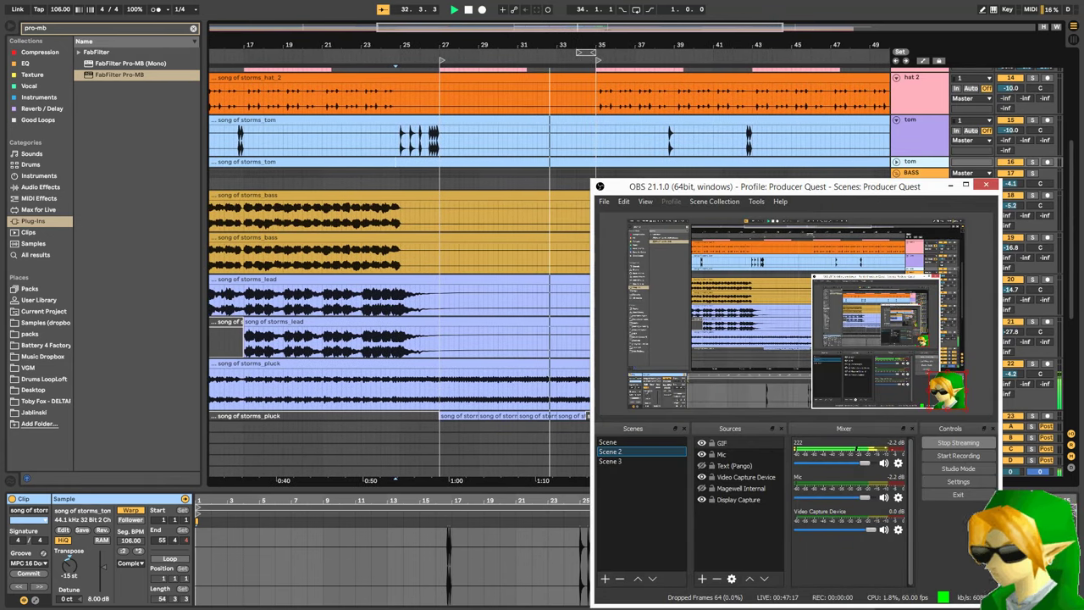
{"action": "left_click", "coordinate": [407, 609]}
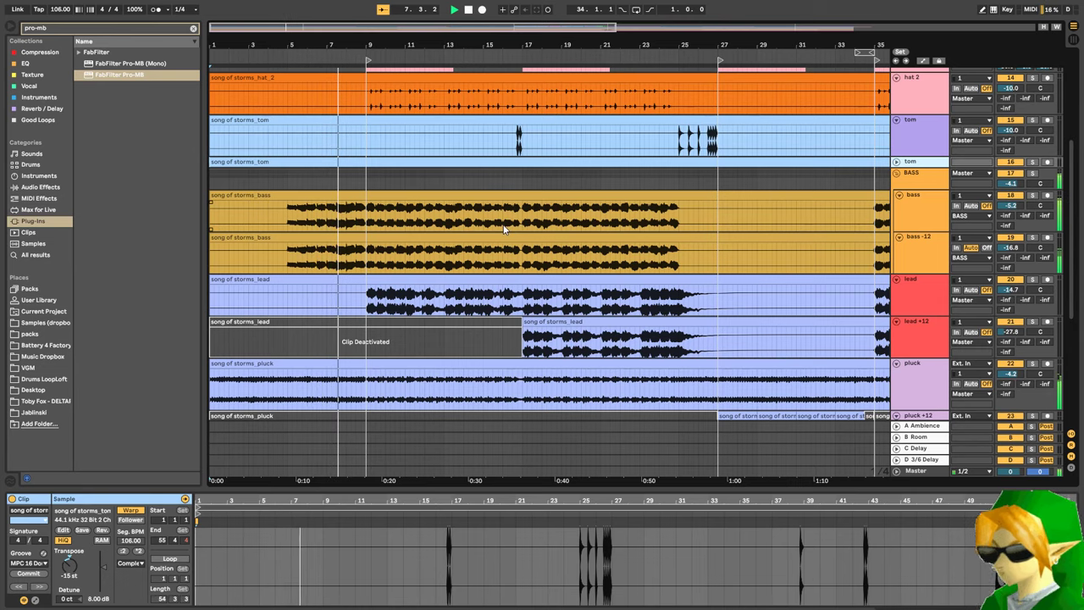
- Delete the vinyl noise from bar 17 to just before bar 21 and fade the preceding clip out from bar 9
{"action": "scroll", "coordinate": [693, 309], "scroll_direction": "up", "scroll_amount": 5}
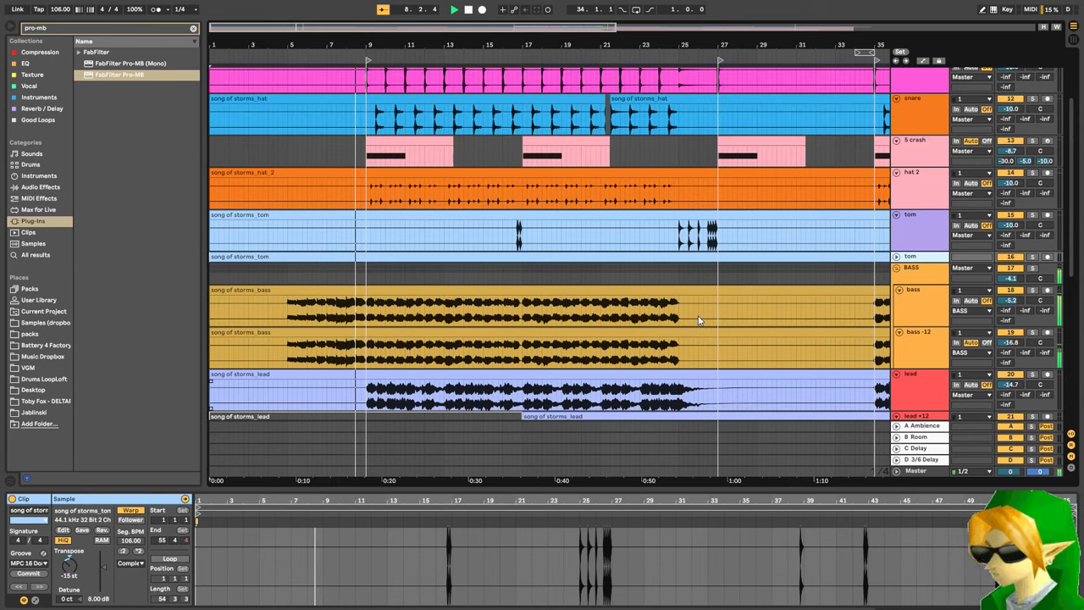
{"action": "scroll", "coordinate": [691, 311], "scroll_direction": "down", "scroll_amount": 10}
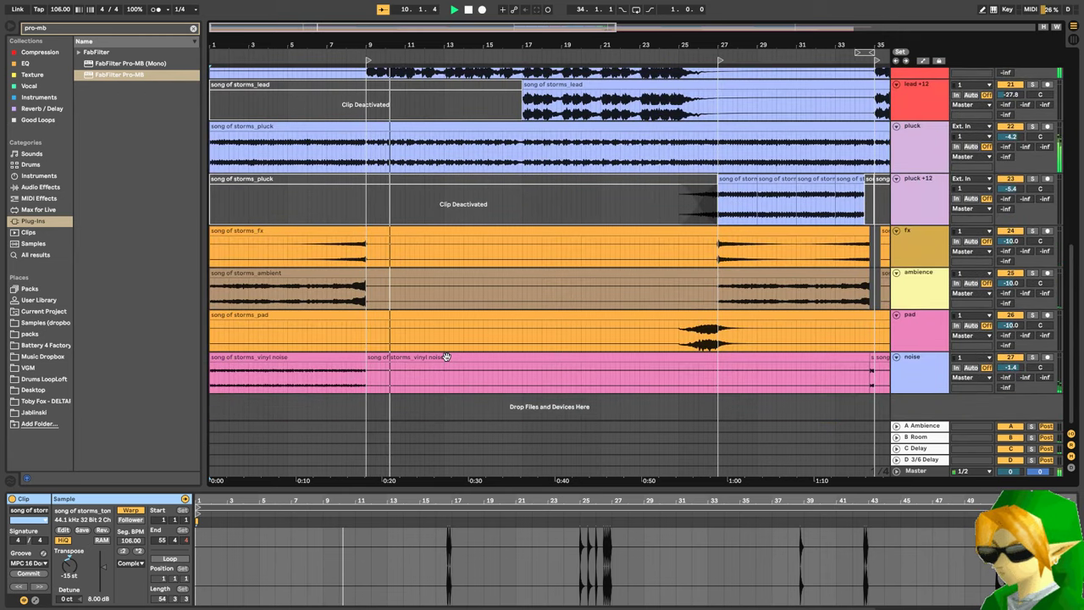
{"action": "left_click", "coordinate": [446, 357]}
{"action": "key", "text": "shift+Tab"}
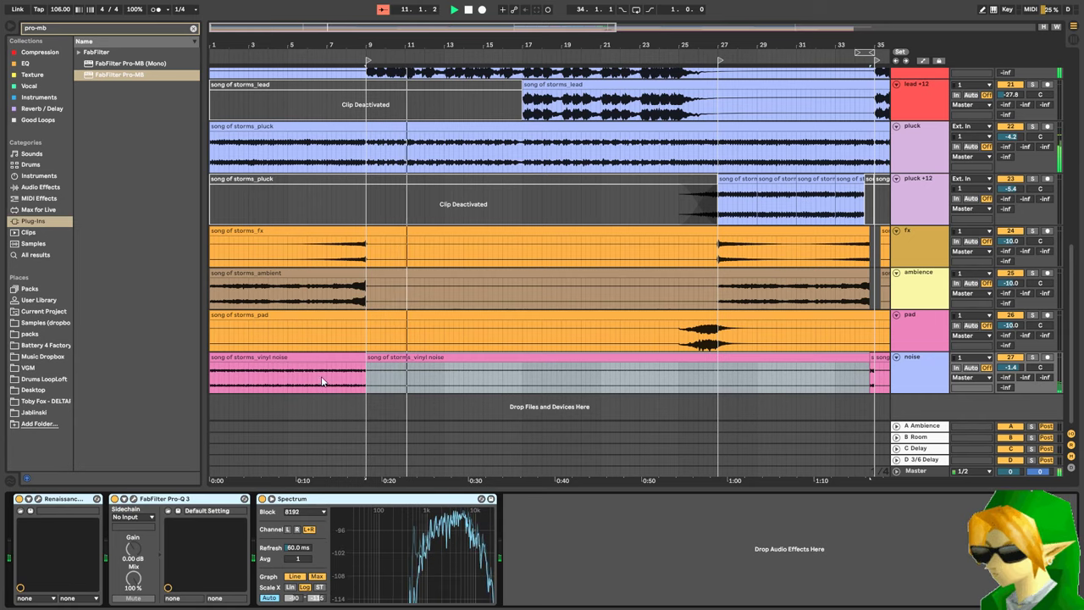
{"action": "left_click", "coordinate": [430, 356]}
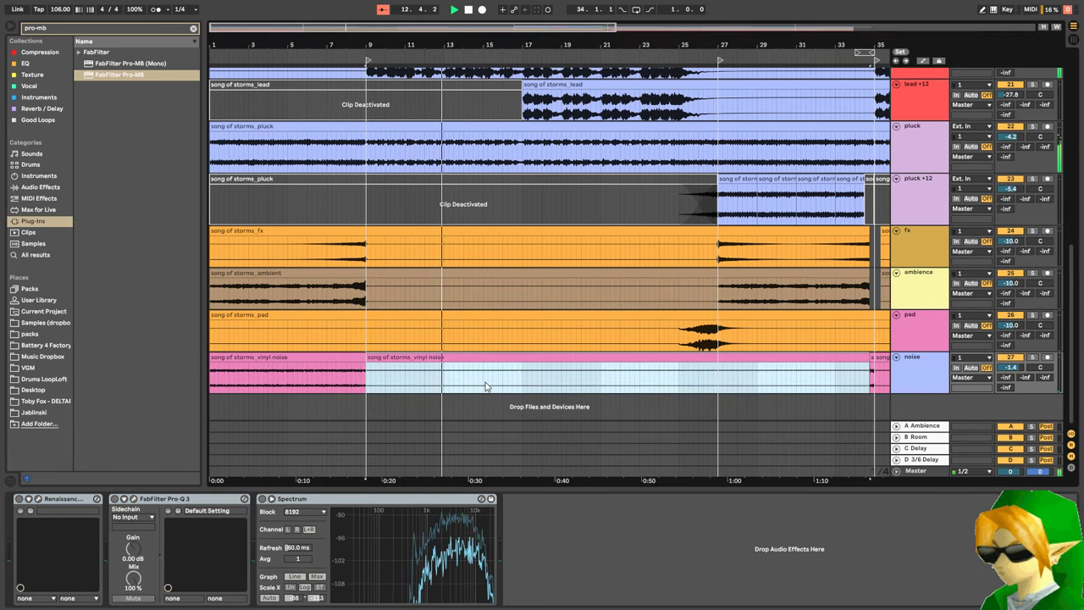
{"action": "left_click", "coordinate": [522, 383]}
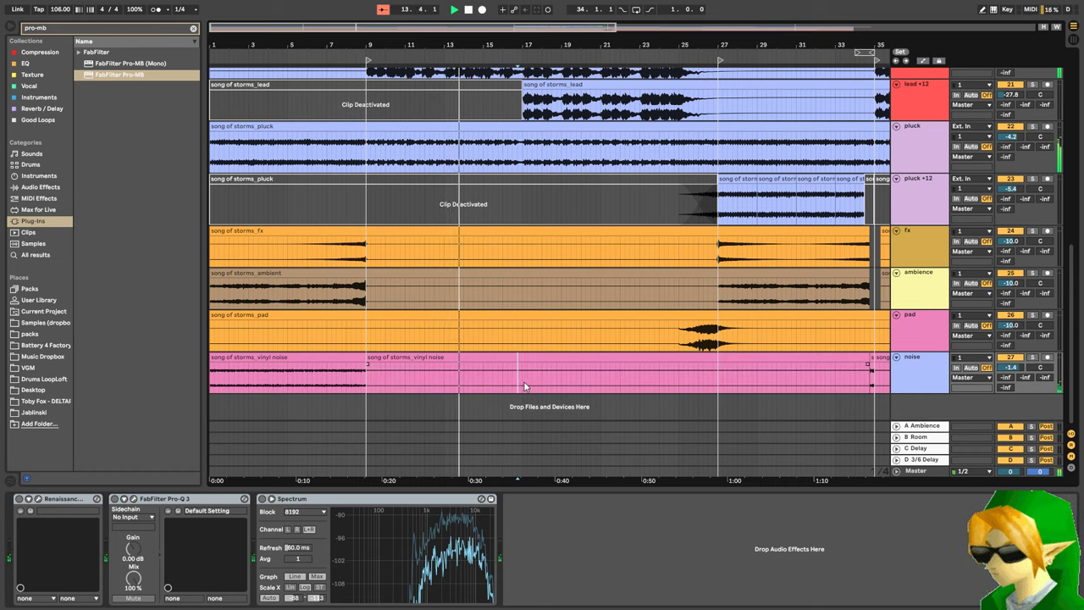
{"action": "left_click_drag", "start_coordinate": [522, 386], "coordinate": [595, 381]}
{"action": "key", "text": "Delete"}
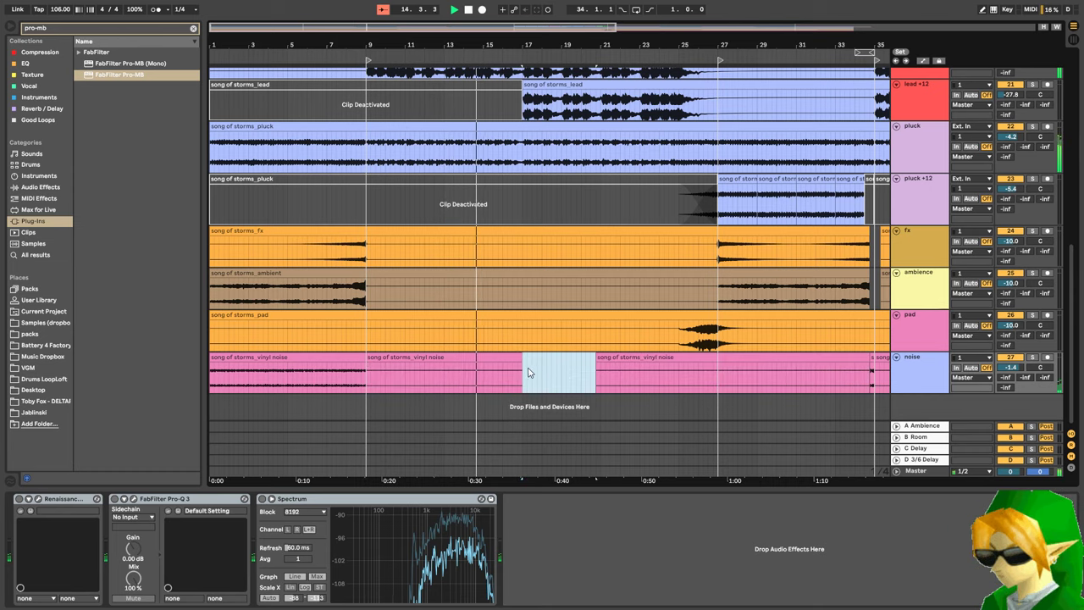
{"action": "left_click_drag", "start_coordinate": [520, 366], "coordinate": [317, 389]}
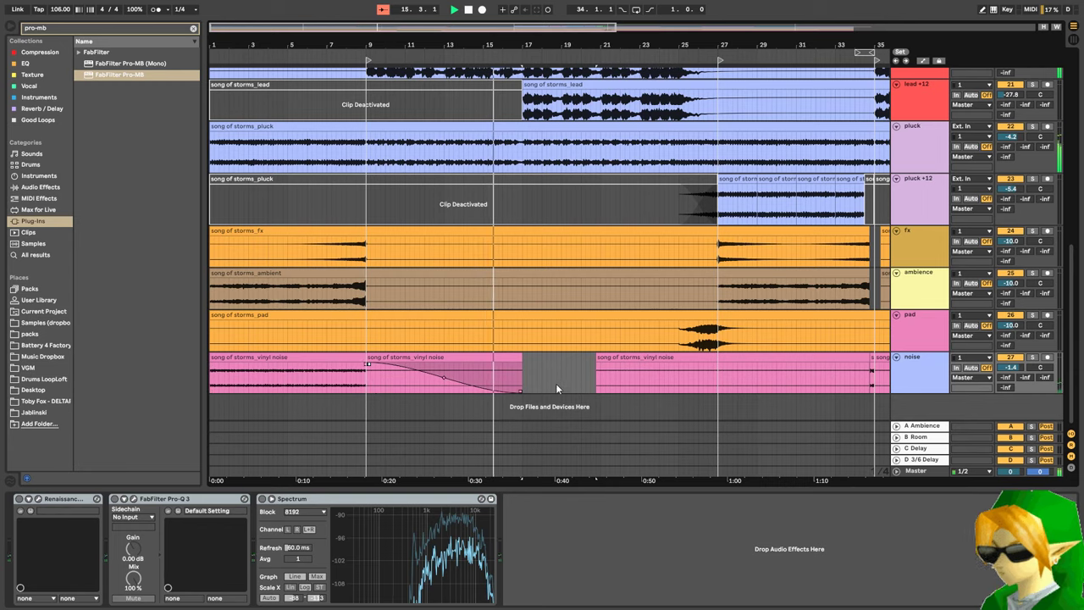
- Move the start of the next vinyl noise clip to bar 25 and fade it in up to bar 27
{"action": "scroll", "coordinate": [554, 386], "scroll_direction": "right", "scroll_amount": 3}
{"action": "scroll", "coordinate": [542, 386], "scroll_direction": "right", "scroll_amount": 4}
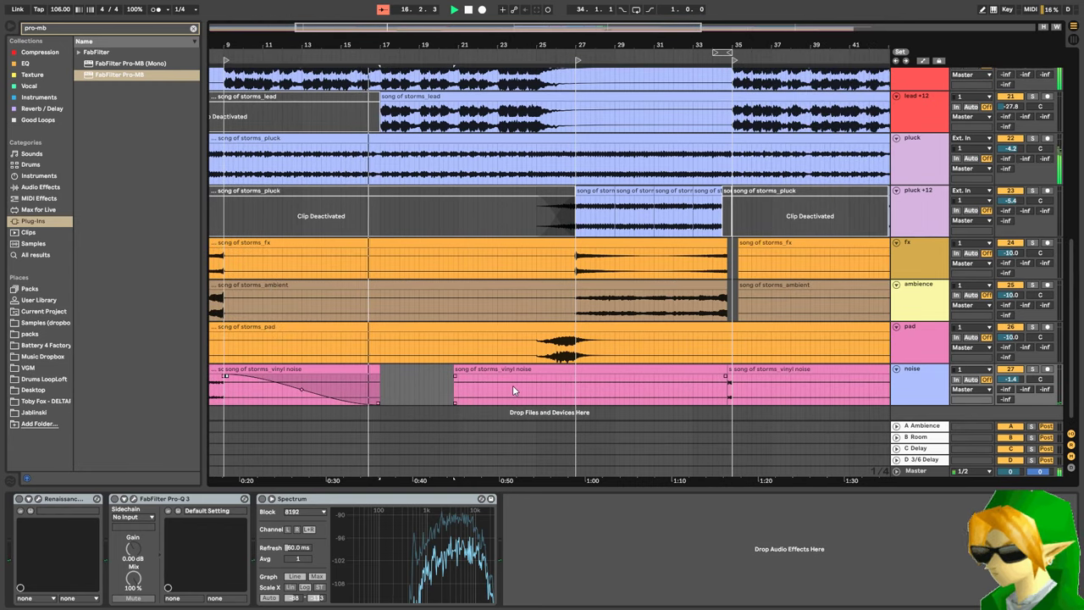
{"action": "left_click_drag", "start_coordinate": [455, 380], "coordinate": [577, 375]}
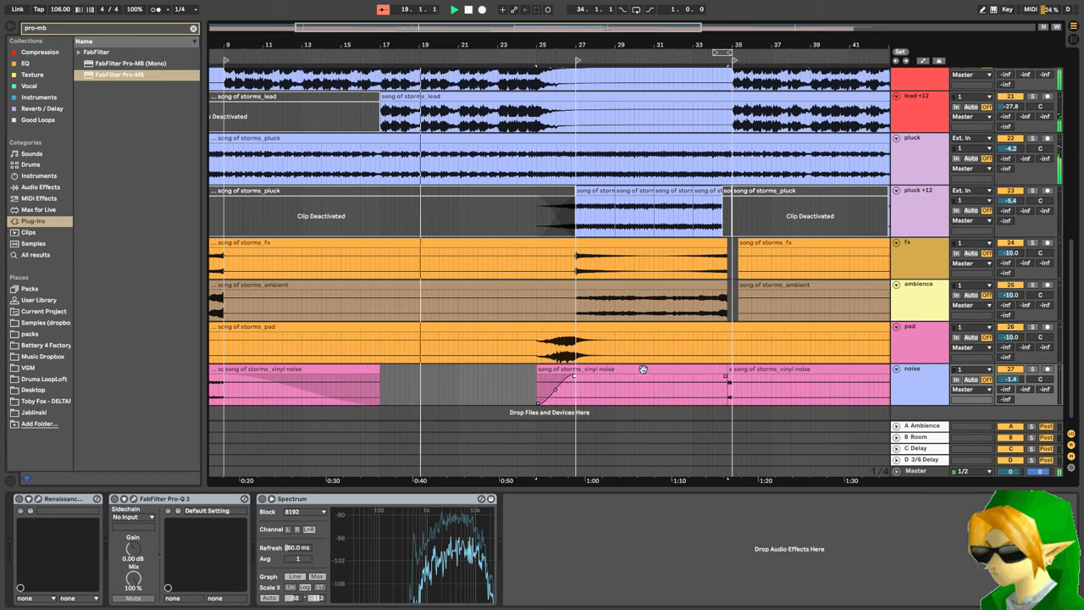
- Split the vinyl noise clip at bar 51 and deactivate the section from bar 35 to 51
{"action": "scroll", "coordinate": [709, 384], "scroll_direction": "right", "scroll_amount": 2}
{"action": "left_click", "coordinate": [694, 372]}
{"action": "scroll", "coordinate": [695, 372], "scroll_direction": "right", "scroll_amount": 12}
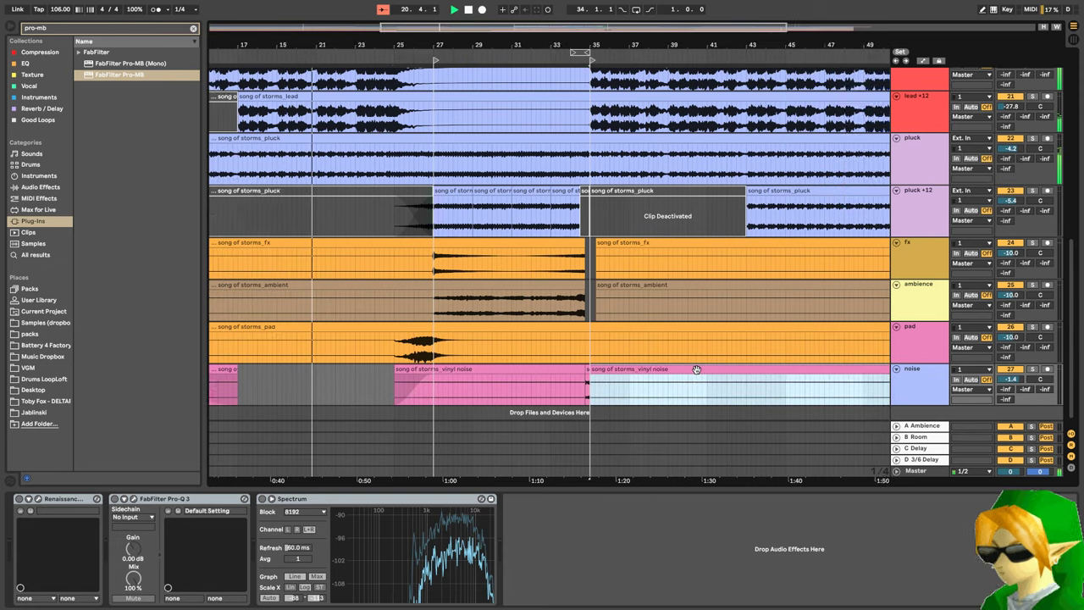
{"action": "left_click", "coordinate": [711, 401]}
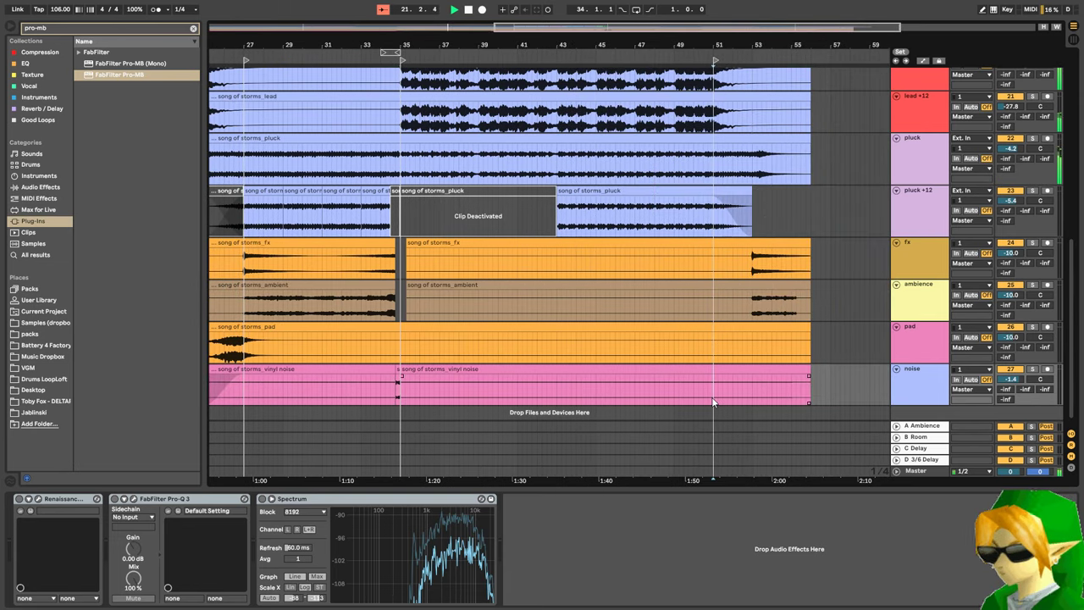
{"action": "left_click", "coordinate": [678, 369]}
{"action": "scroll", "coordinate": [670, 368], "scroll_direction": "left", "scroll_amount": 8}
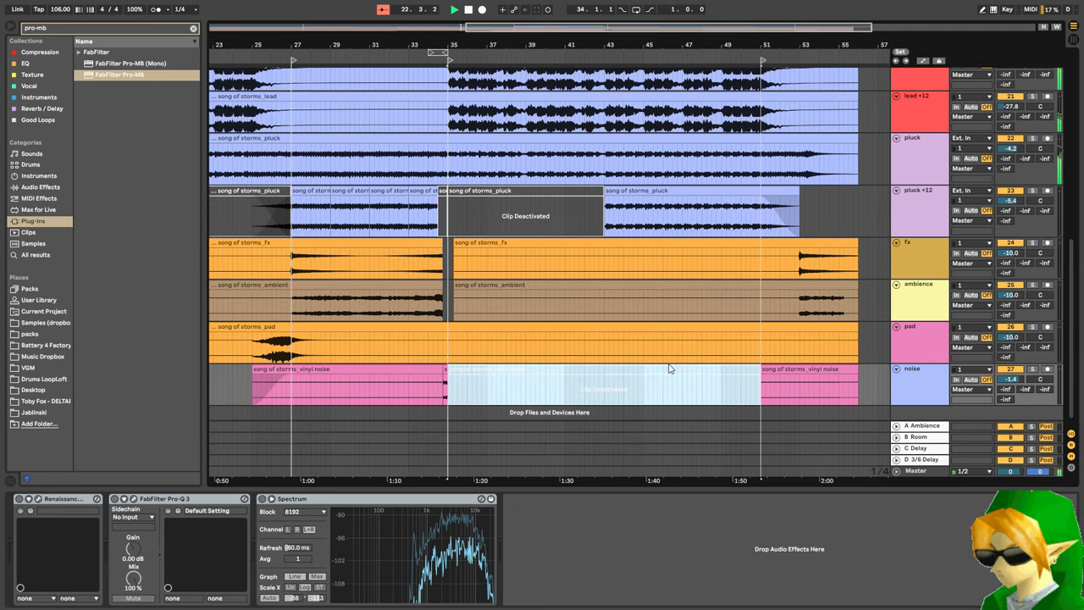
- Set the pad track's Renaissance Axx compressor threshold to -2.7
{"action": "left_click", "coordinate": [925, 332]}
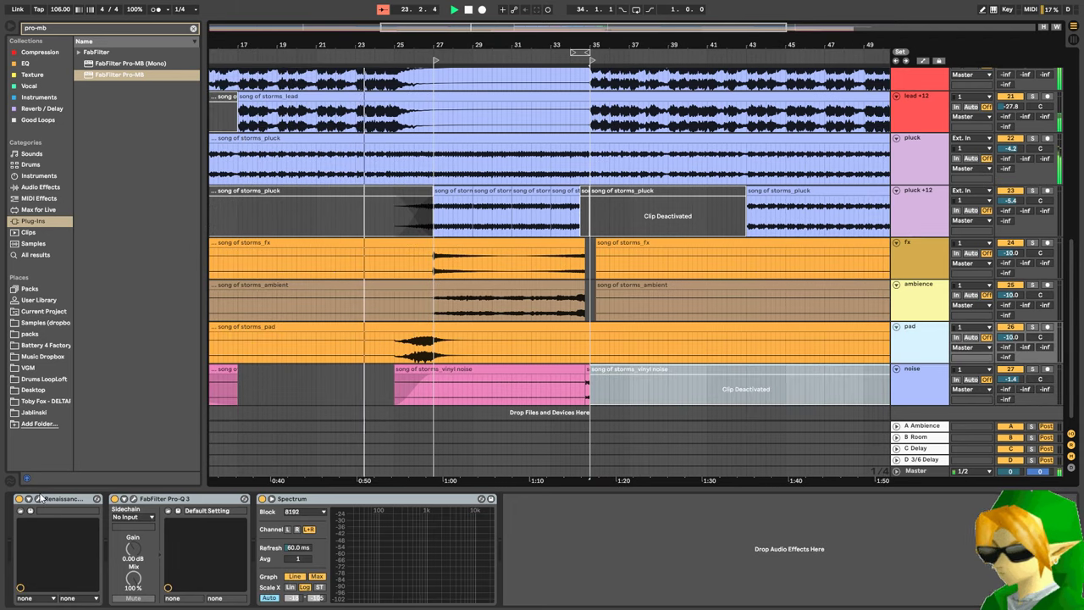
{"action": "left_click", "coordinate": [38, 499]}
{"action": "left_click_drag", "start_coordinate": [116, 82], "coordinate": [162, 88]}
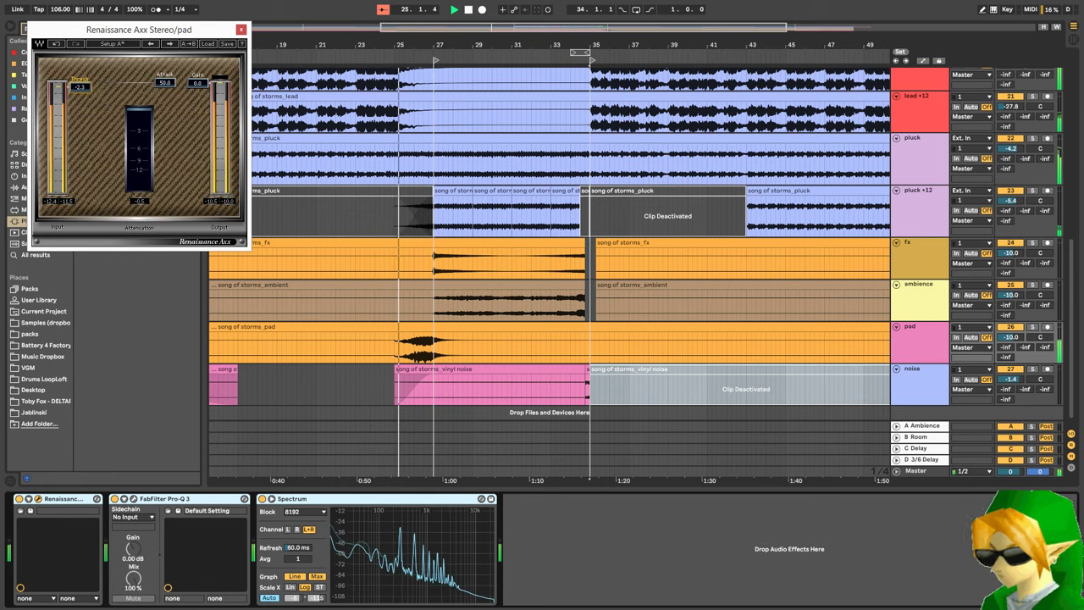
{"action": "left_click_drag", "start_coordinate": [57, 83], "coordinate": [57, 87]}
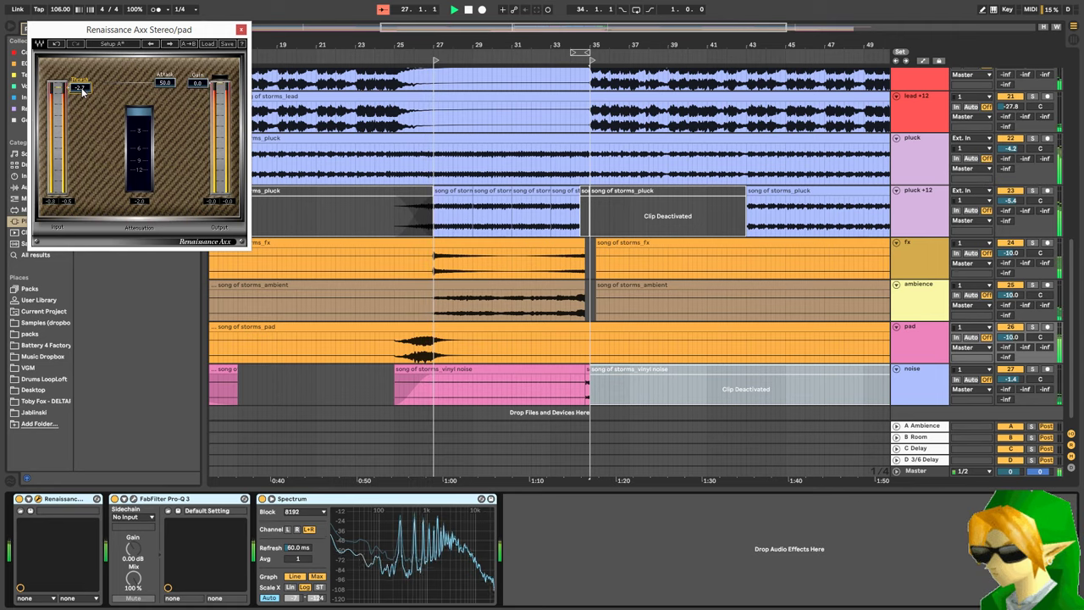
- Try a 48 dB/oct low cut at about 113 Hz in the pad's Pro-Q 3, then remove it and close the equalizer
{"action": "left_click", "coordinate": [134, 500]}
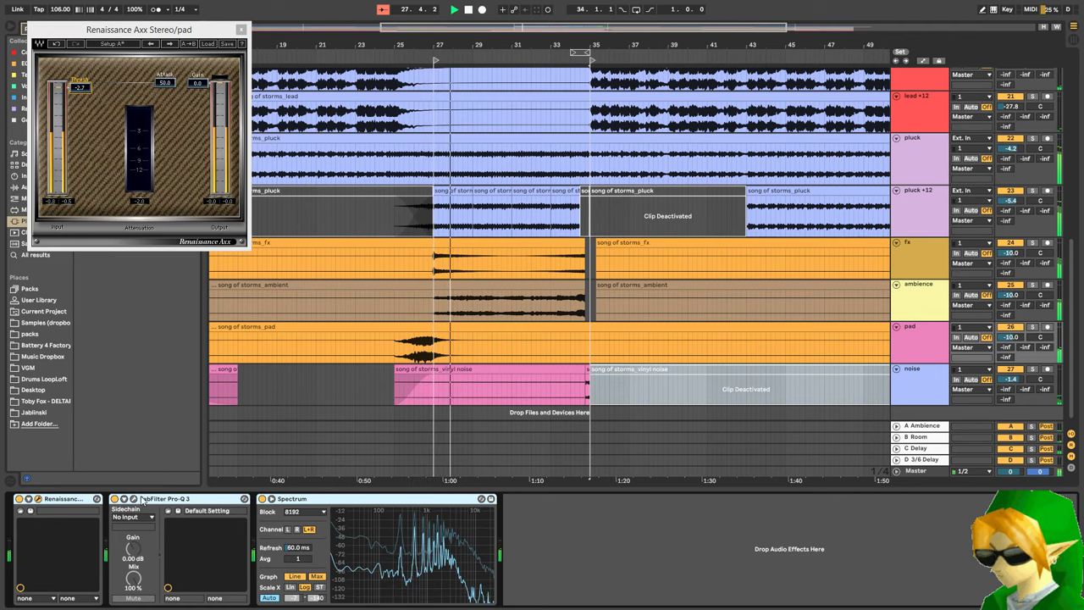
{"action": "key", "text": "space"}
{"action": "key", "text": "space"}
{"action": "double_click", "coordinate": [58, 191]}
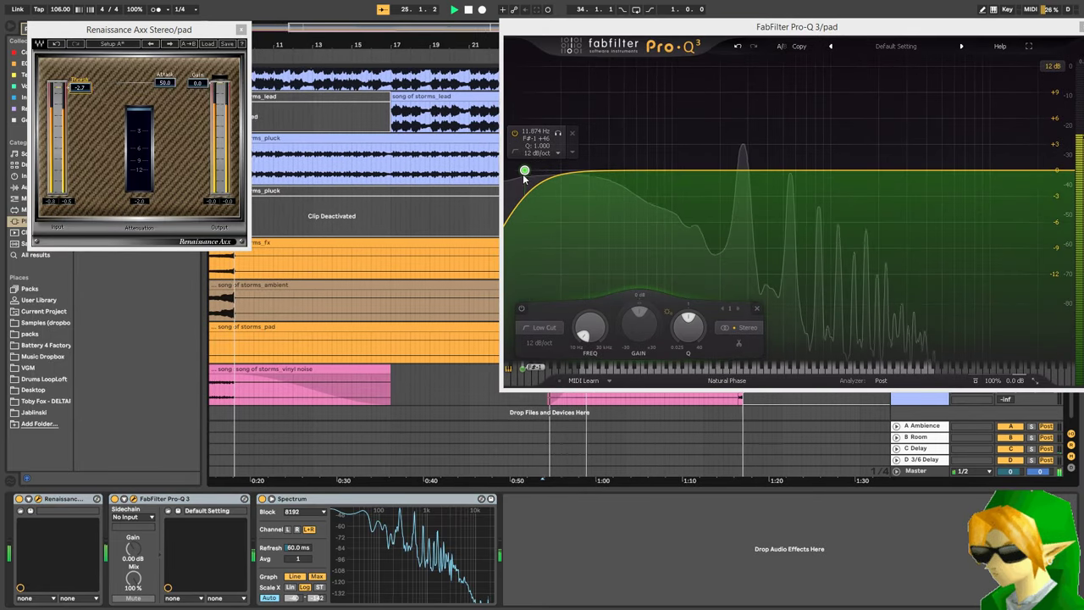
{"action": "left_click_drag", "start_coordinate": [525, 172], "coordinate": [682, 168]}
{"action": "scroll", "coordinate": [682, 167], "scroll_direction": "up", "scroll_amount": 5}
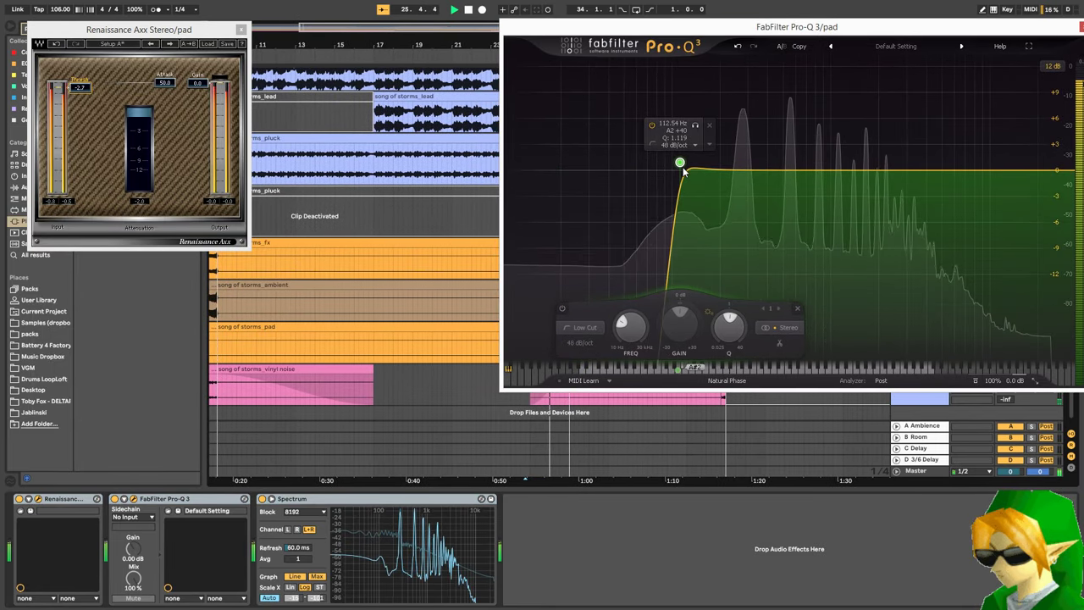
{"action": "key", "text": "Delete"}
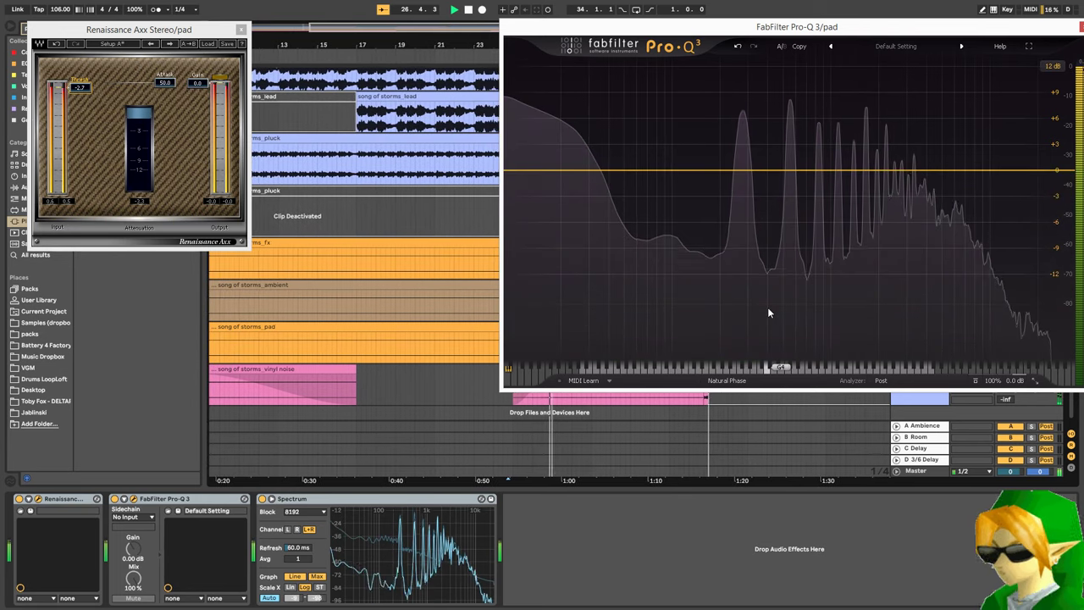
{"action": "left_click", "coordinate": [1080, 26]}
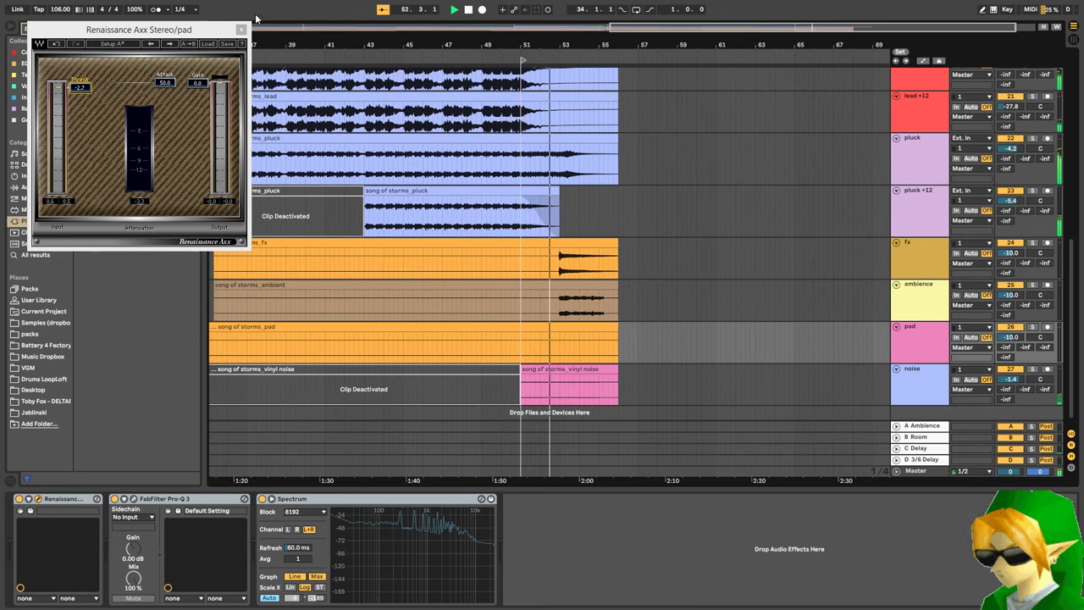
- Split the vinyl noise clip at bar 53 and raise the final part's gain to 20.0 dB
{"action": "left_click", "coordinate": [549, 395]}
{"action": "key", "text": "ctrl+e"}
{"action": "left_click_drag", "start_coordinate": [98, 582], "coordinate": [97, 542]}
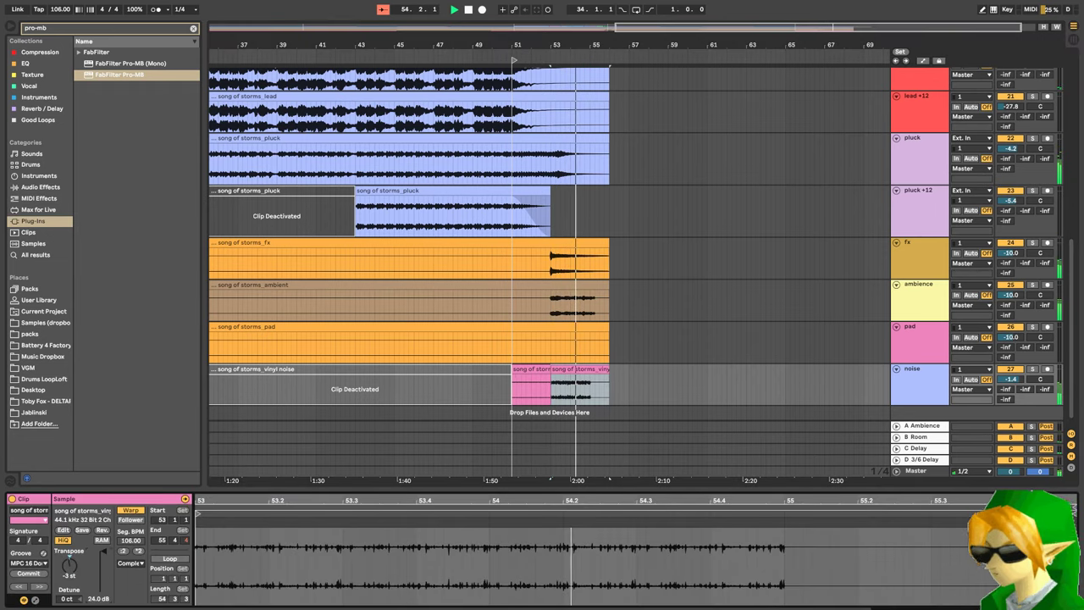
{"action": "key", "text": "Return"}
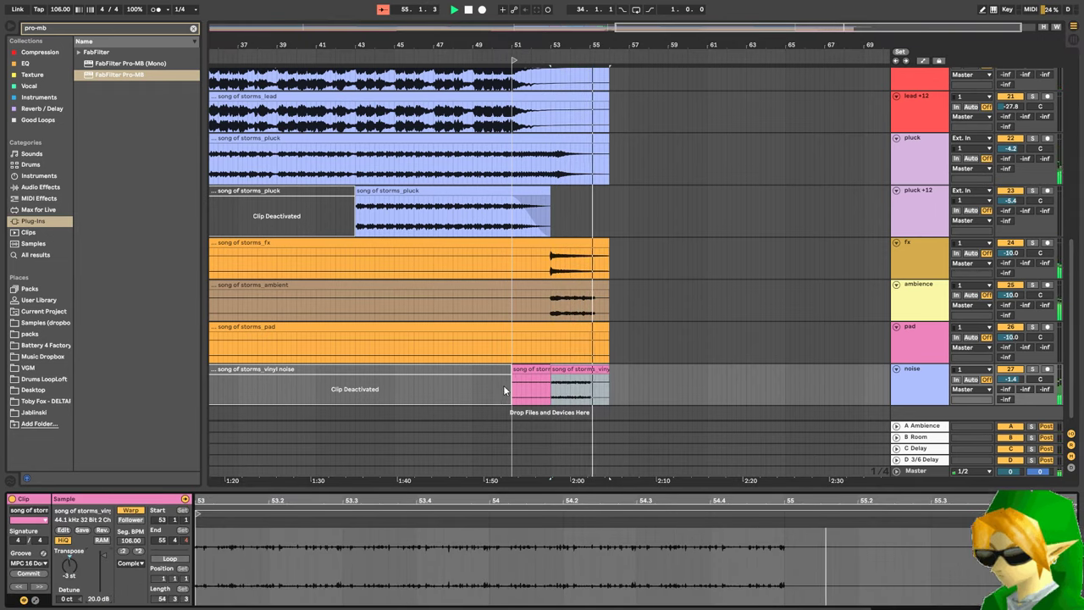
- Replay the ending from bar 51 and crossfade the last two vinyl noise clips from about bar 52 to 54
{"action": "left_click", "coordinate": [502, 387]}
{"action": "key", "text": "space"}
{"action": "key", "text": "space"}
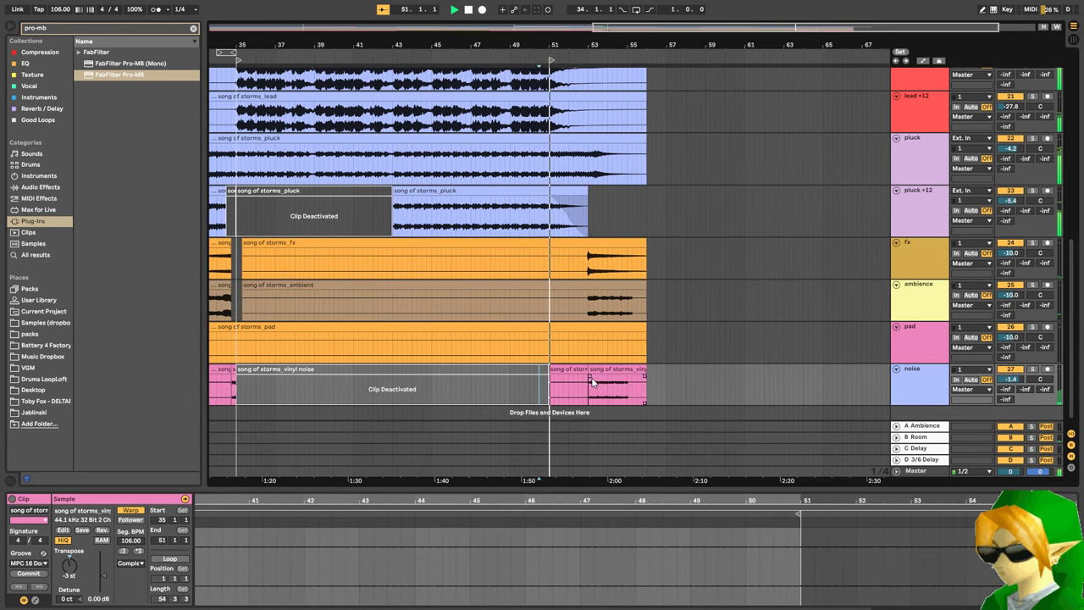
{"action": "left_click", "coordinate": [576, 379]}
{"action": "left_click", "coordinate": [594, 383]}
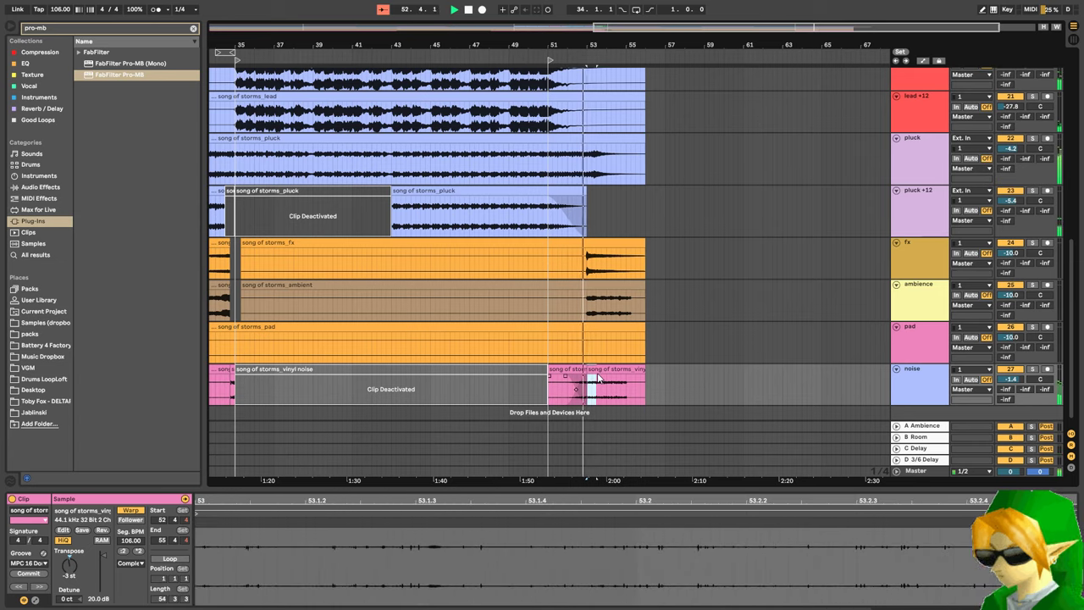
{"action": "left_click_drag", "start_coordinate": [585, 377], "coordinate": [612, 372]}
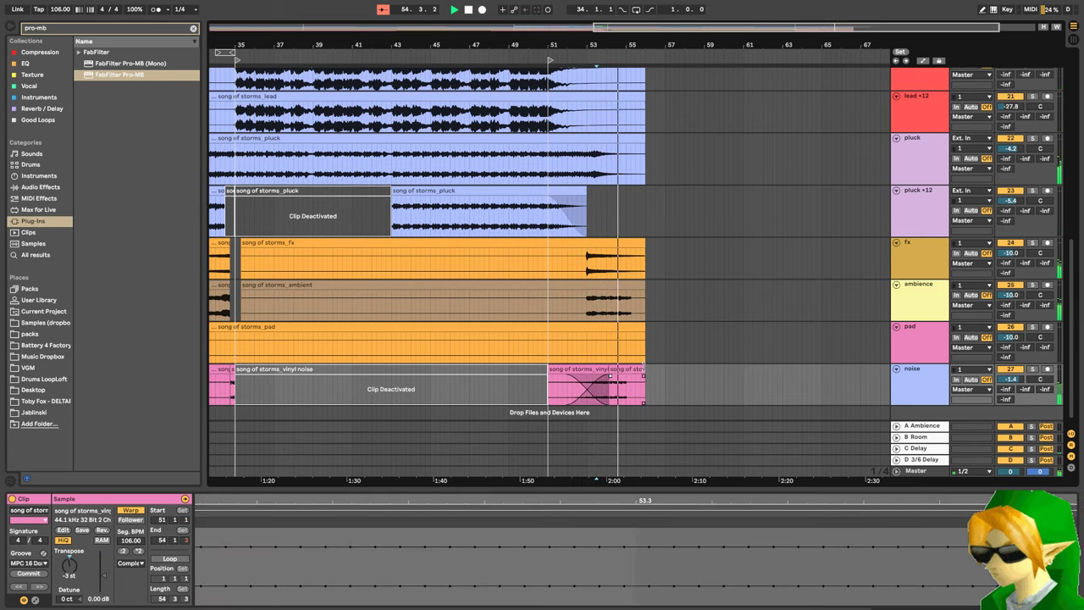
- Set the last vinyl noise clip's gain to 14.9 dB and shift its crossfade earlier, starting at bar 51
{"action": "left_click", "coordinate": [628, 394]}
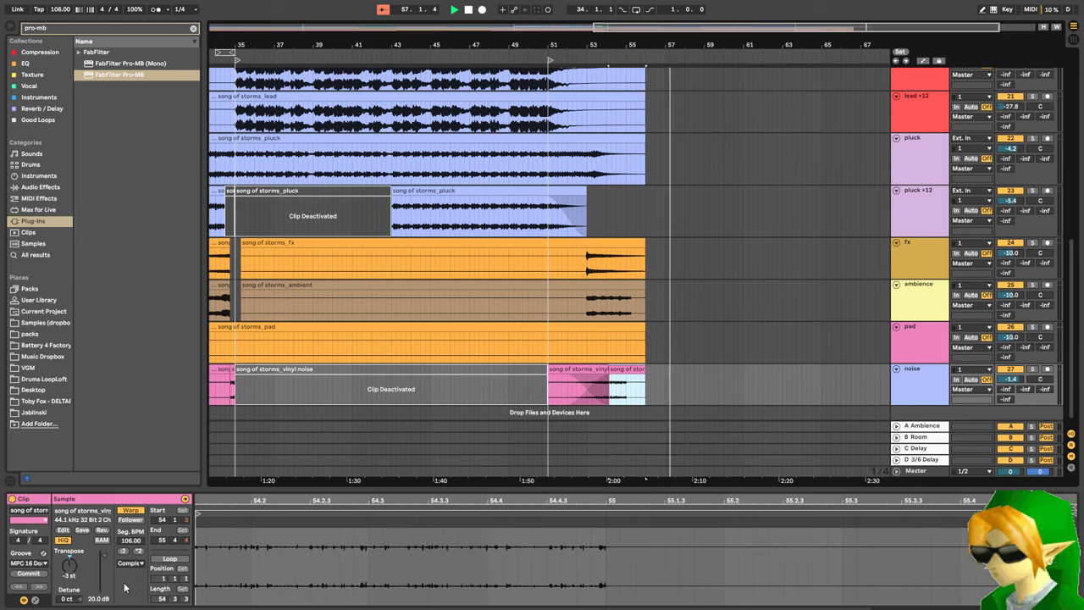
{"action": "left_click_drag", "start_coordinate": [104, 557], "coordinate": [104, 562]}
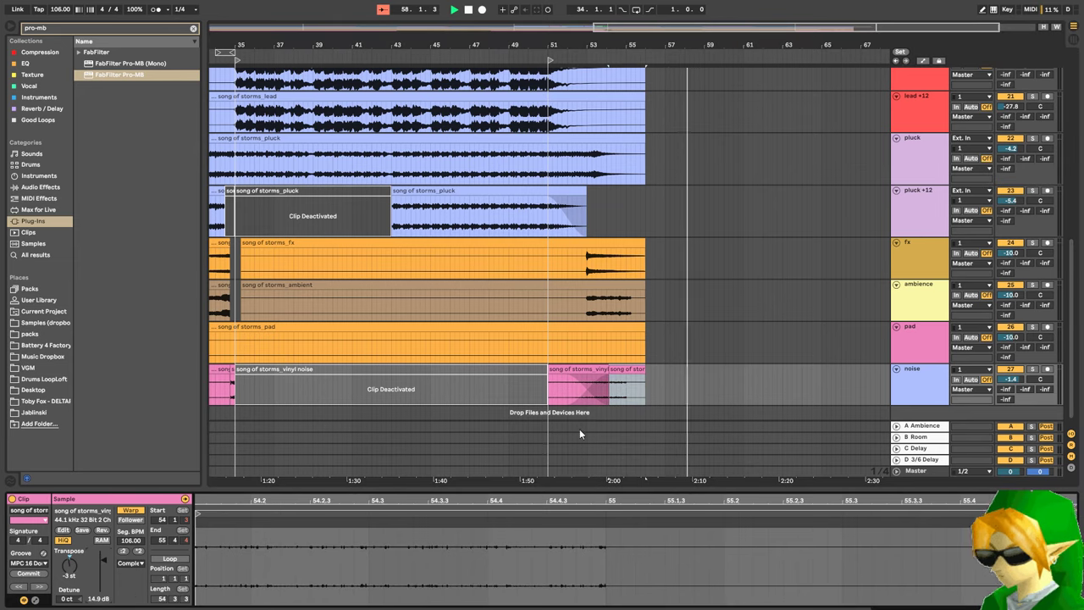
{"action": "left_click", "coordinate": [625, 368]}
{"action": "left_click_drag", "start_coordinate": [629, 368], "coordinate": [582, 380]}
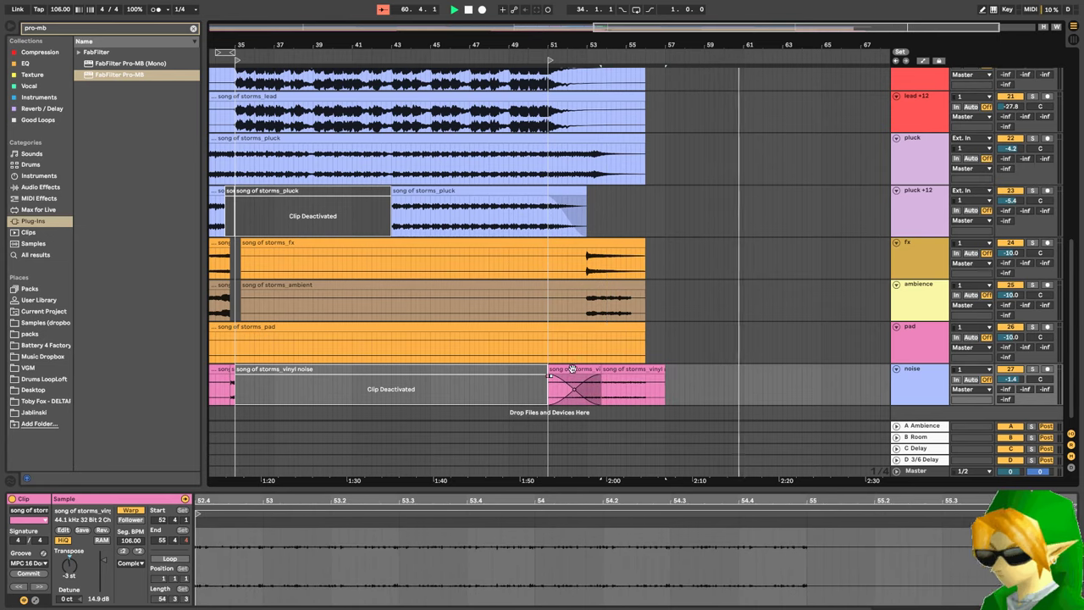
- Replay the ending and trim the last vinyl noise clip to end at bar 56 with the other tracks
{"action": "left_click", "coordinate": [670, 371]}
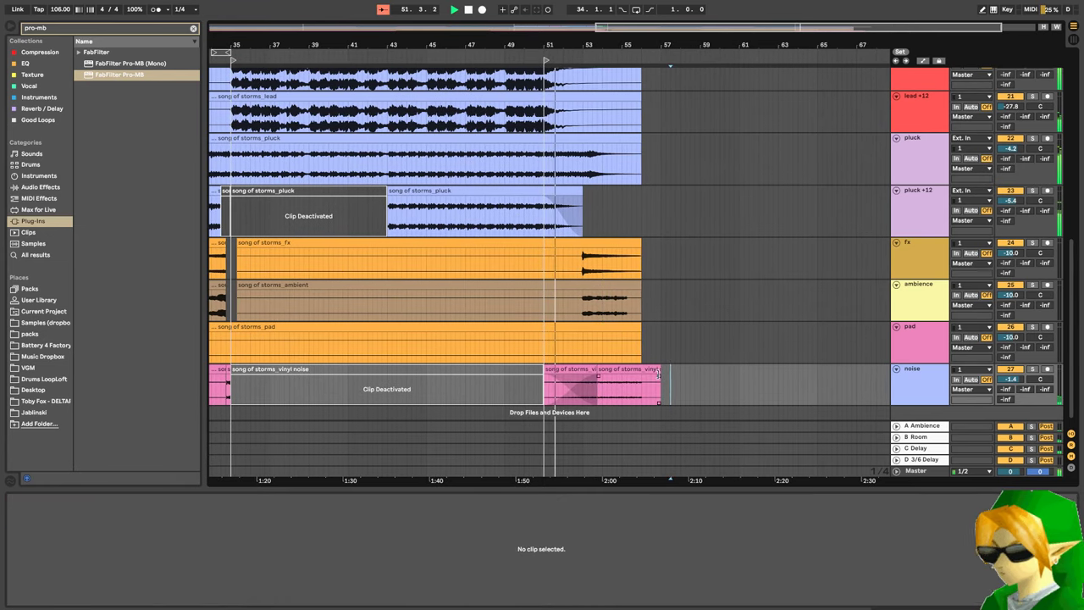
{"action": "left_click_drag", "start_coordinate": [658, 368], "coordinate": [641, 368]}
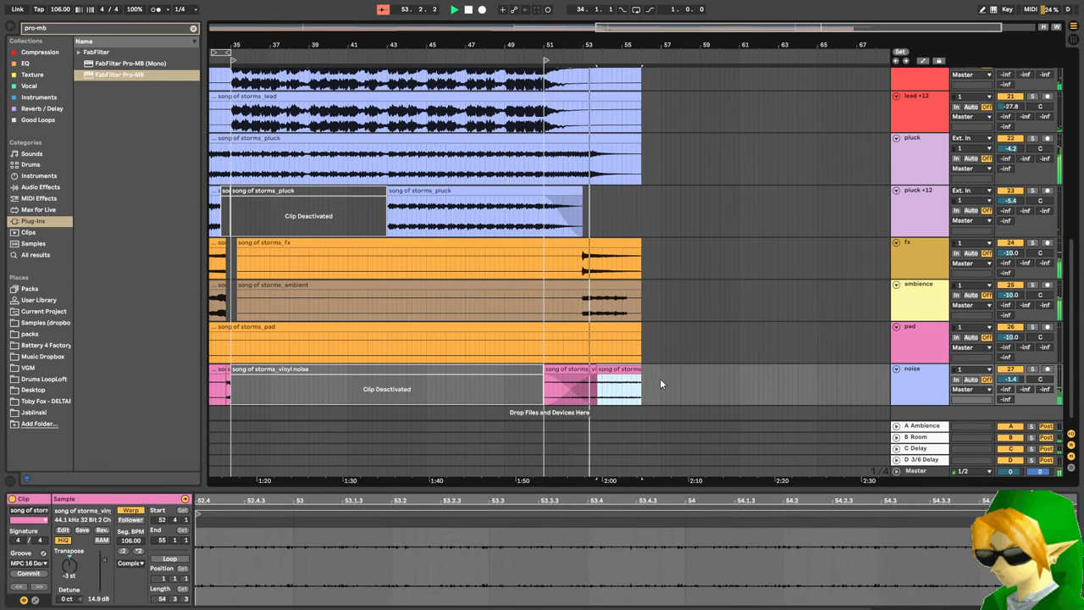
{"action": "left_click_drag", "start_coordinate": [506, 505], "coordinate": [850, 406]}
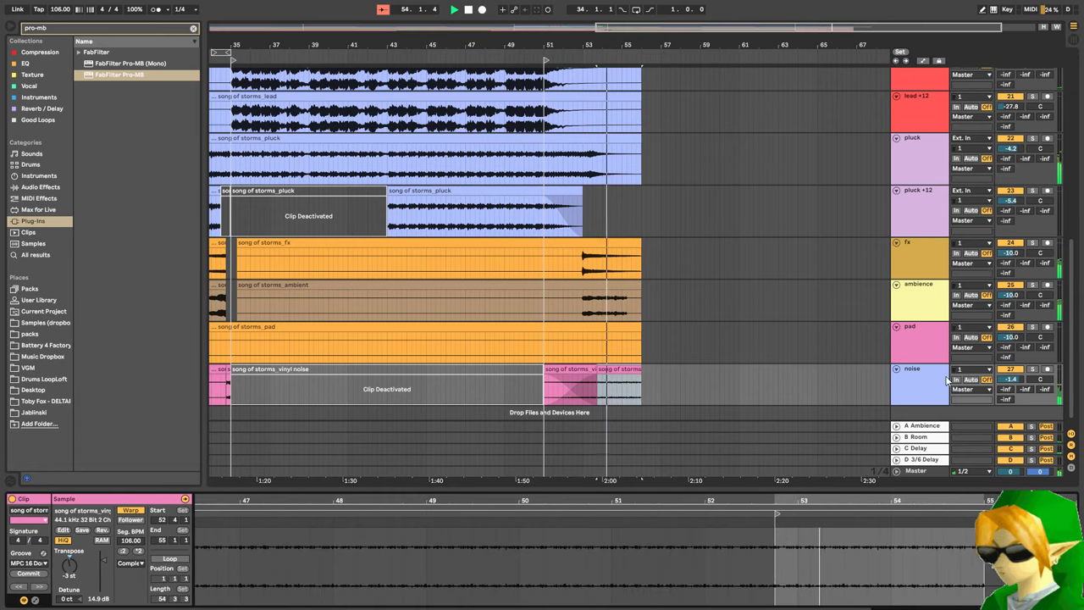
{"action": "mouse_move", "coordinate": [641, 377]}
{"action": "left_mouse_down"}
{"action": "mouse_move", "coordinate": [661, 377]}
{"action": "mouse_move", "coordinate": [641, 377]}
{"action": "left_mouse_up"}
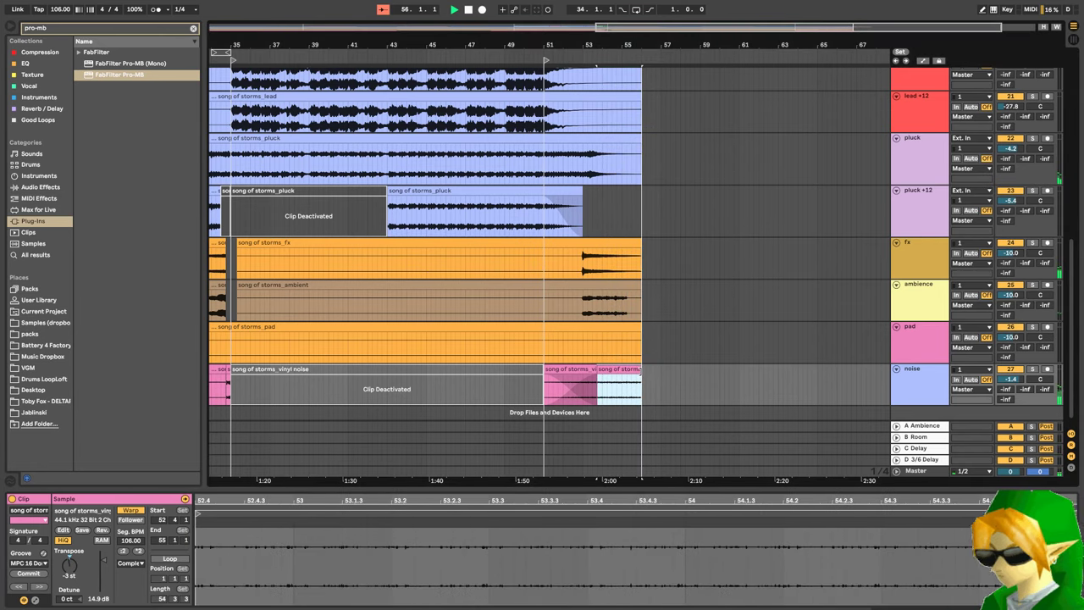
- Delete the part of the final crash clip that extends past bar 56
{"action": "scroll", "coordinate": [604, 426], "scroll_direction": "up", "scroll_amount": 5}
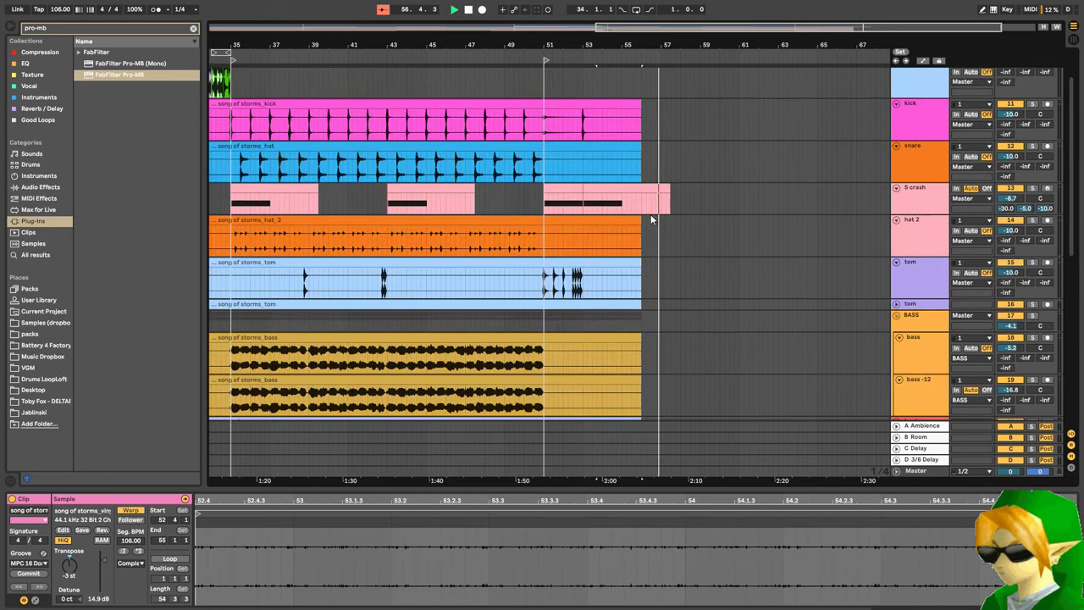
{"action": "left_click_drag", "start_coordinate": [640, 203], "coordinate": [791, 205]}
{"action": "key", "text": "Delete"}
- Stop playback, select all clips in the arrangement and play the song from the beginning
{"action": "key", "text": "space"}
{"action": "key", "text": "ctrl+a"}
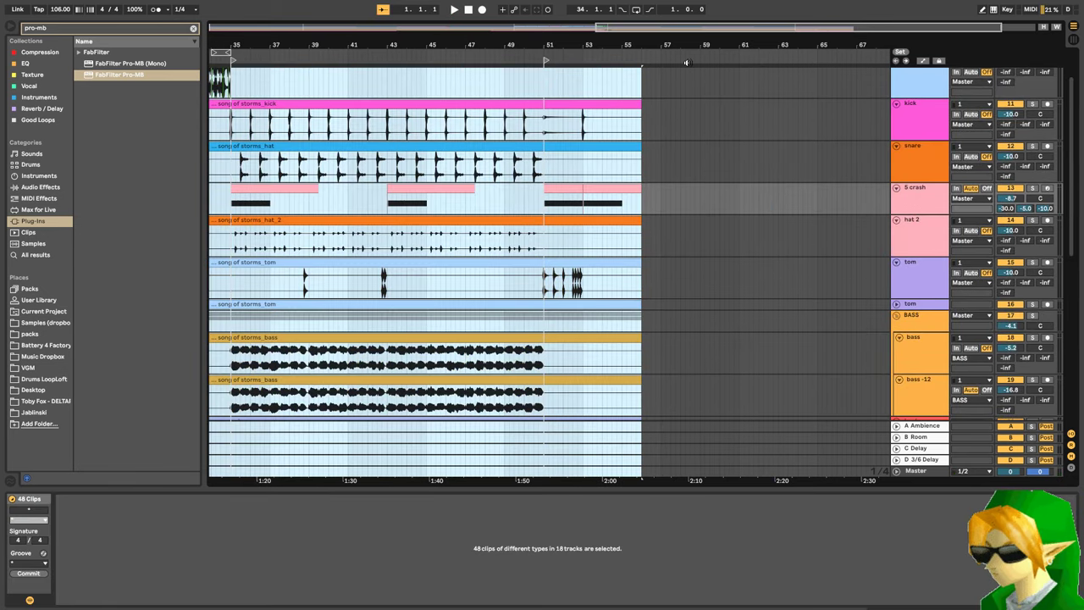
{"action": "key", "text": "space"}
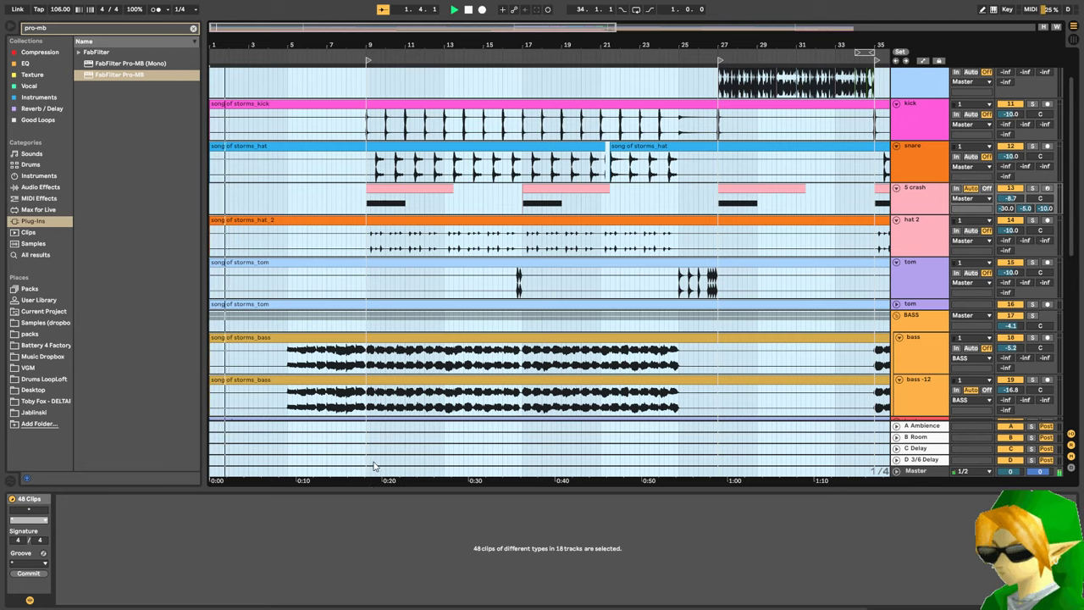
- Enlarge the arrangement view and follow the playback across all tracks through the intro and the first drum section
{"action": "left_click_drag", "start_coordinate": [372, 489], "coordinate": [370, 593]}
{"action": "left_click", "coordinate": [10, 26]}
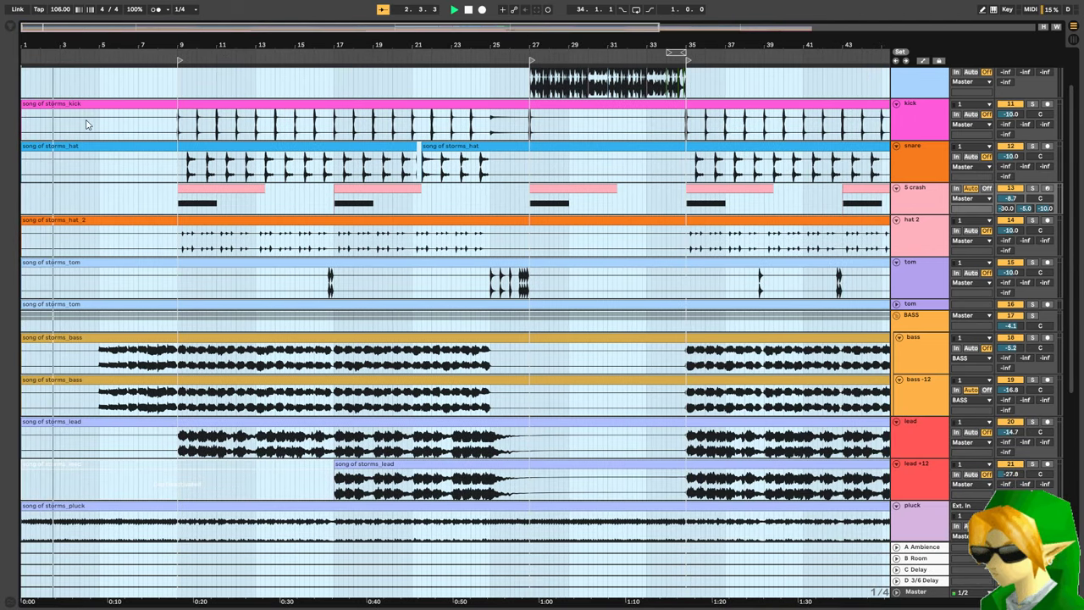
{"action": "left_click", "coordinate": [88, 117]}
{"action": "left_click_drag", "start_coordinate": [43, 28], "coordinate": [44, 129]}
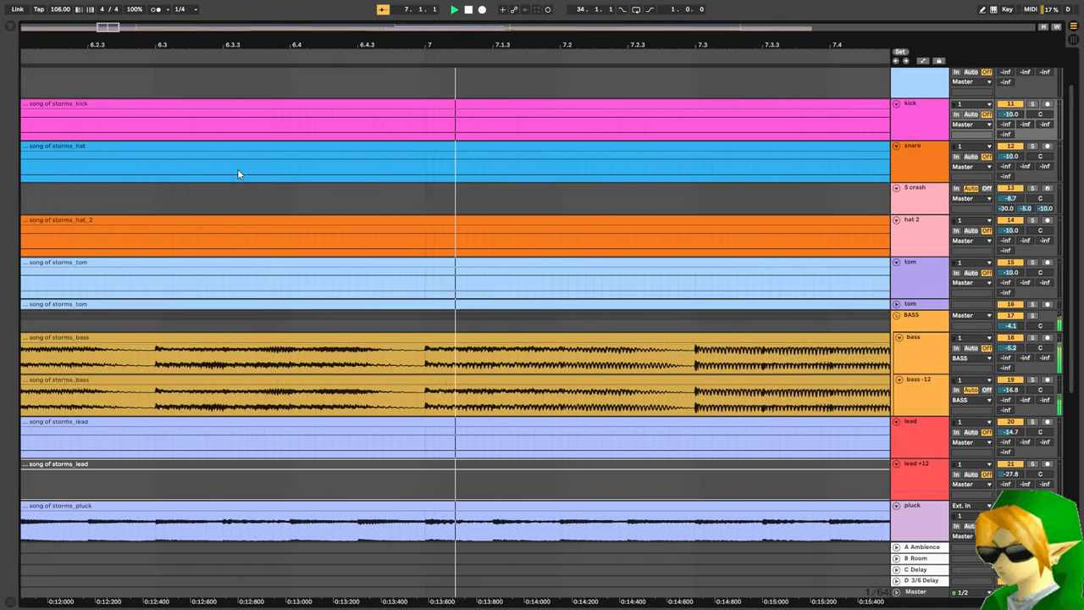
{"action": "scroll", "coordinate": [239, 203], "scroll_direction": "down", "scroll_amount": 5}
{"action": "scroll", "coordinate": [648, 220], "scroll_direction": "down", "scroll_amount": 1}
{"action": "key", "text": "h"}
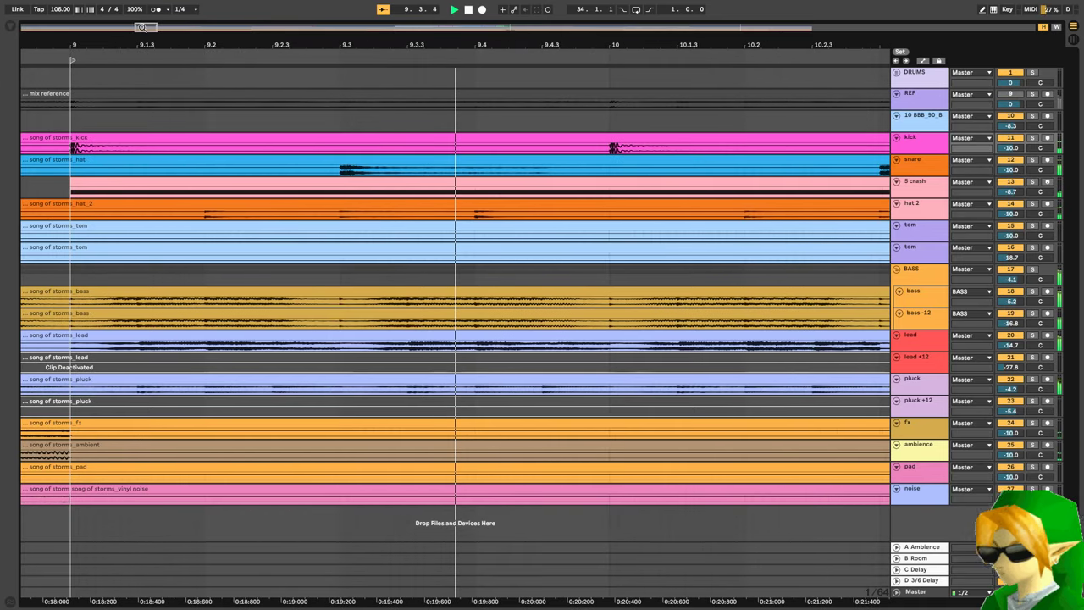
{"action": "mouse_move", "coordinate": [143, 26]}
{"action": "left_mouse_down"}
{"action": "mouse_move", "coordinate": [142, 5]}
{"action": "mouse_move", "coordinate": [143, 17]}
{"action": "left_mouse_up"}
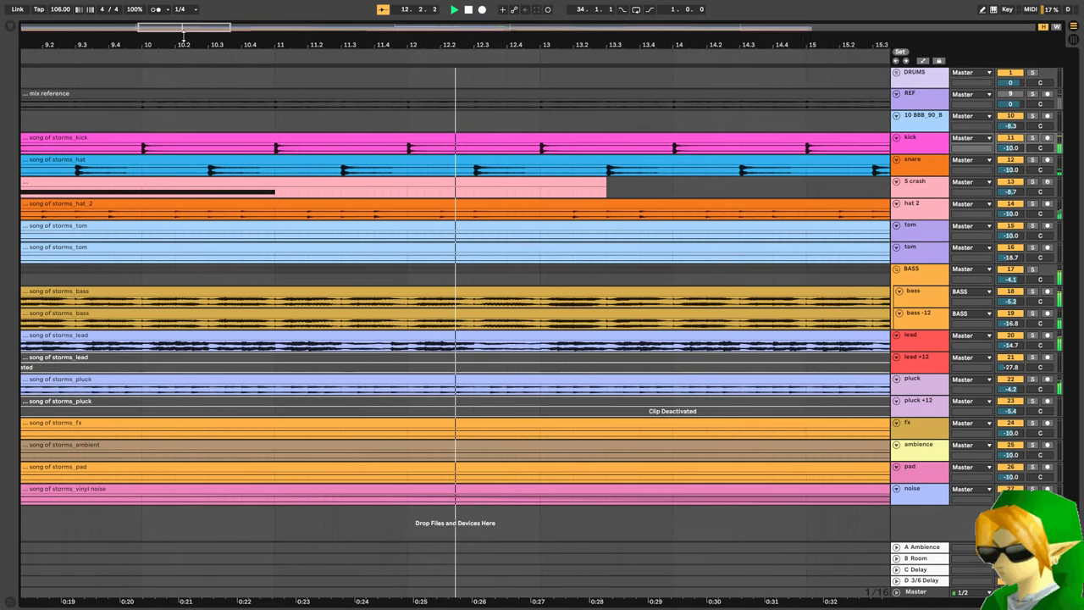
{"action": "key", "text": "h"}
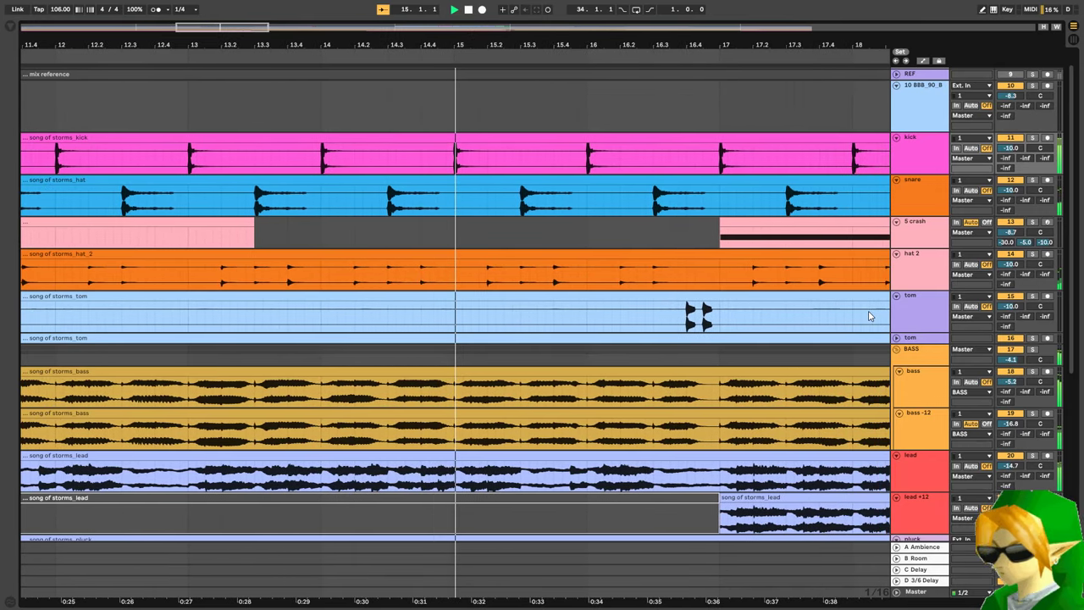
- Show the device chain of the hat 2 track below the arrangement
{"action": "left_click", "coordinate": [923, 267]}
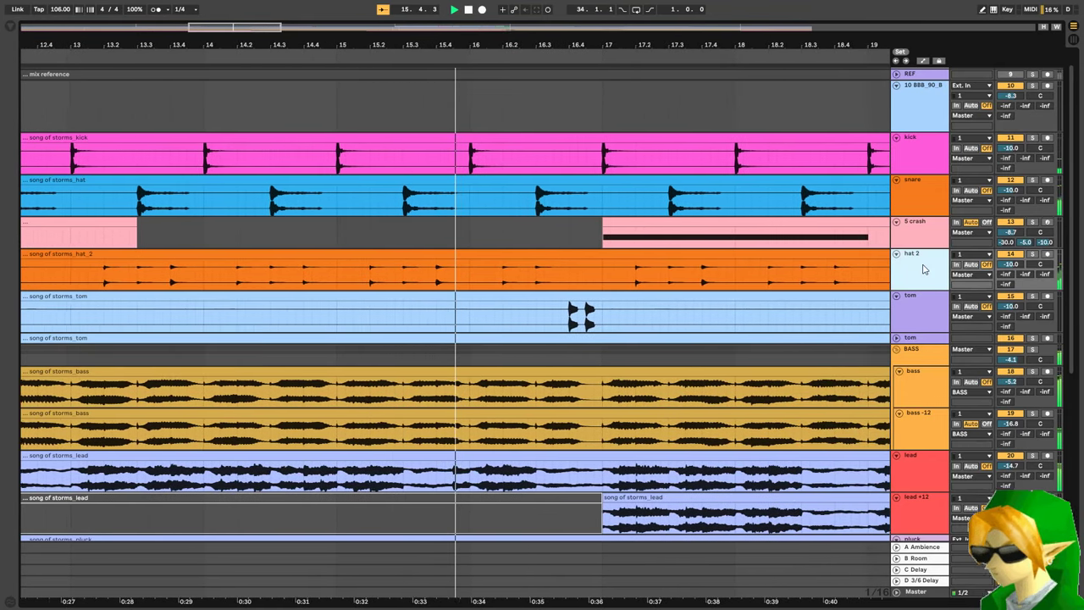
{"action": "key", "text": "shift+Tab"}
{"action": "key", "text": "shift+Tab"}
{"action": "key", "text": "shift+Tab"}
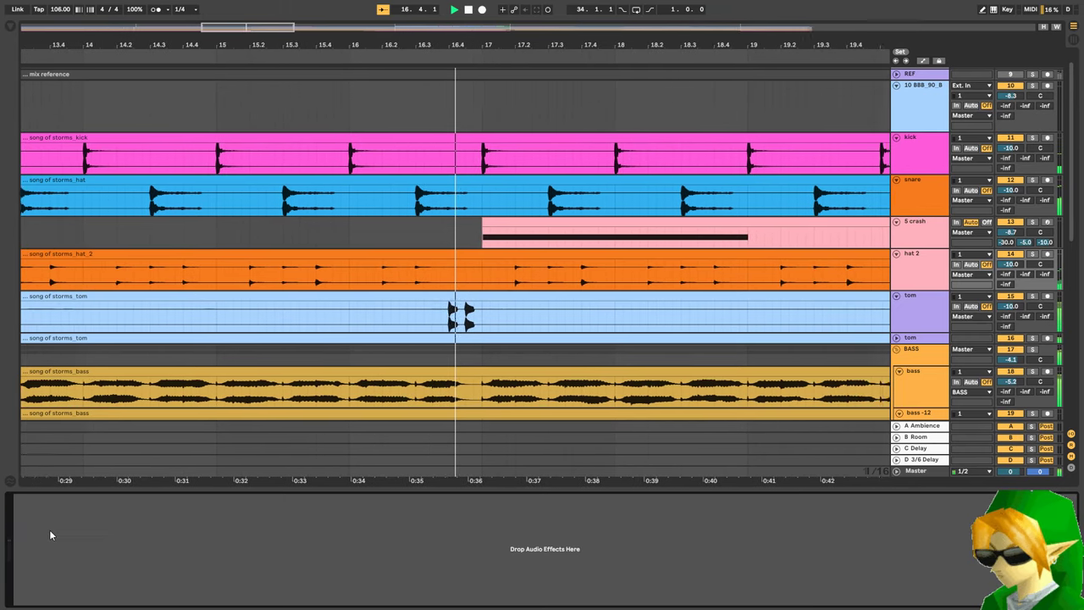
{"action": "key", "text": "shift+Tab"}
{"action": "key", "text": "shift+Tab"}
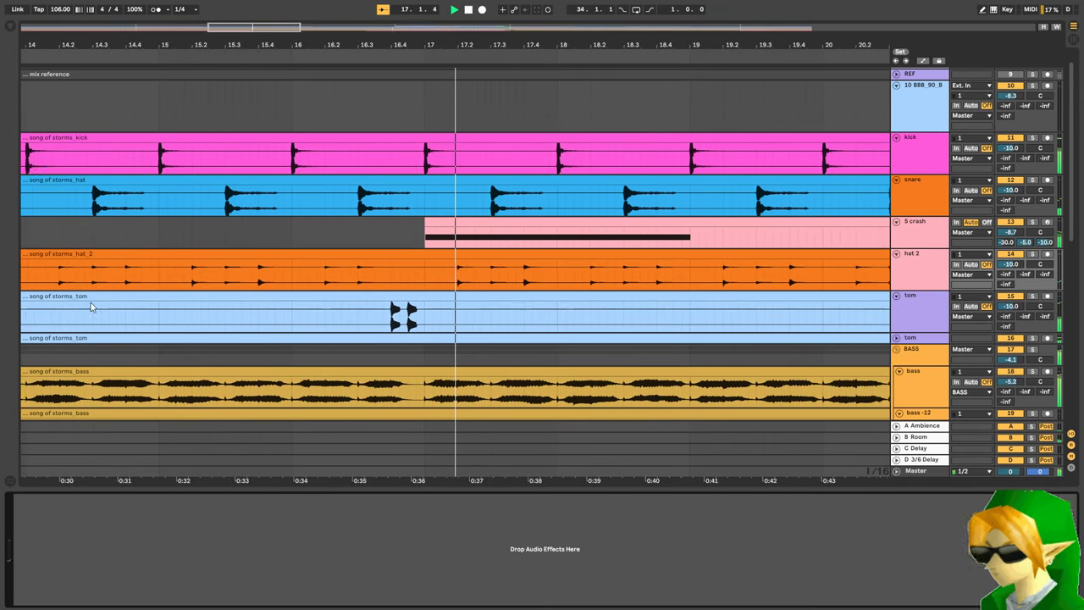
{"action": "left_click", "coordinate": [10, 27]}
{"action": "left_click", "coordinate": [10, 27]}
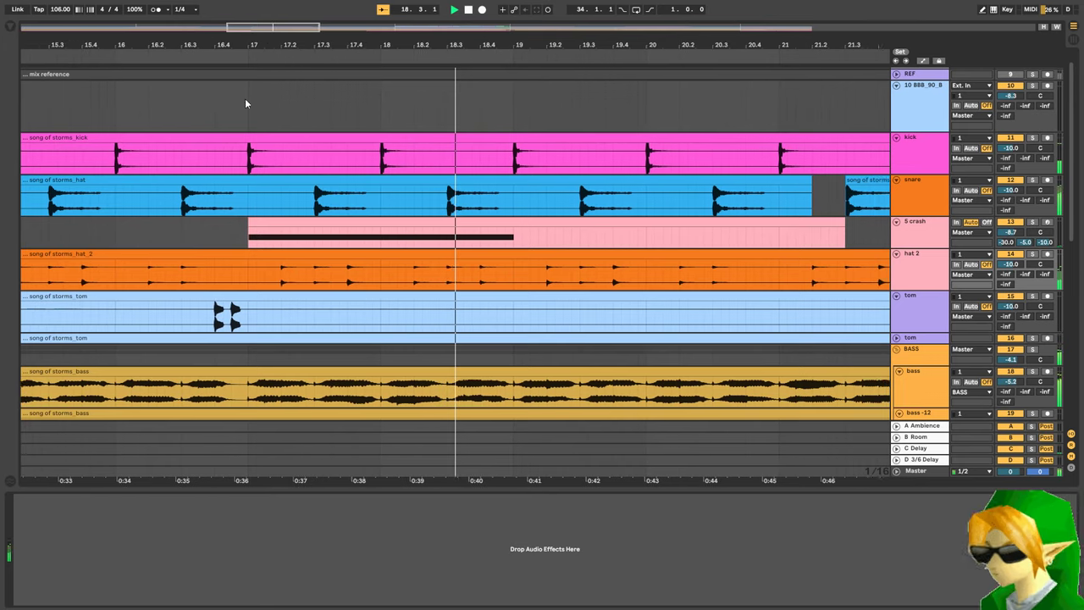
- Move the 5 crash track below hat 2 and rename the second tom track as tom -12
{"action": "left_click_drag", "start_coordinate": [925, 235], "coordinate": [921, 287]}
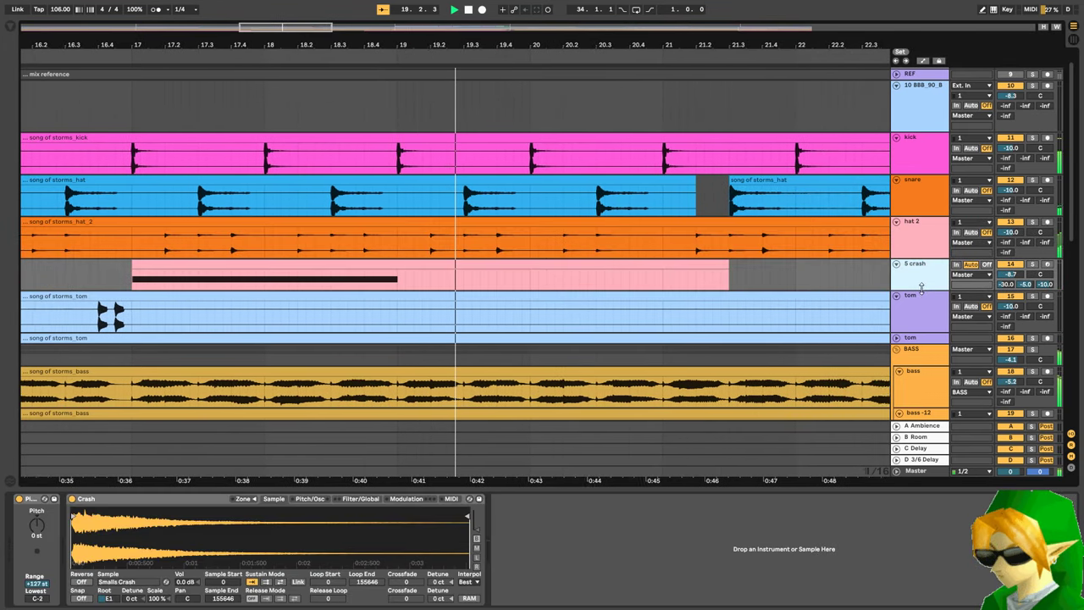
{"action": "left_click", "coordinate": [920, 297]}
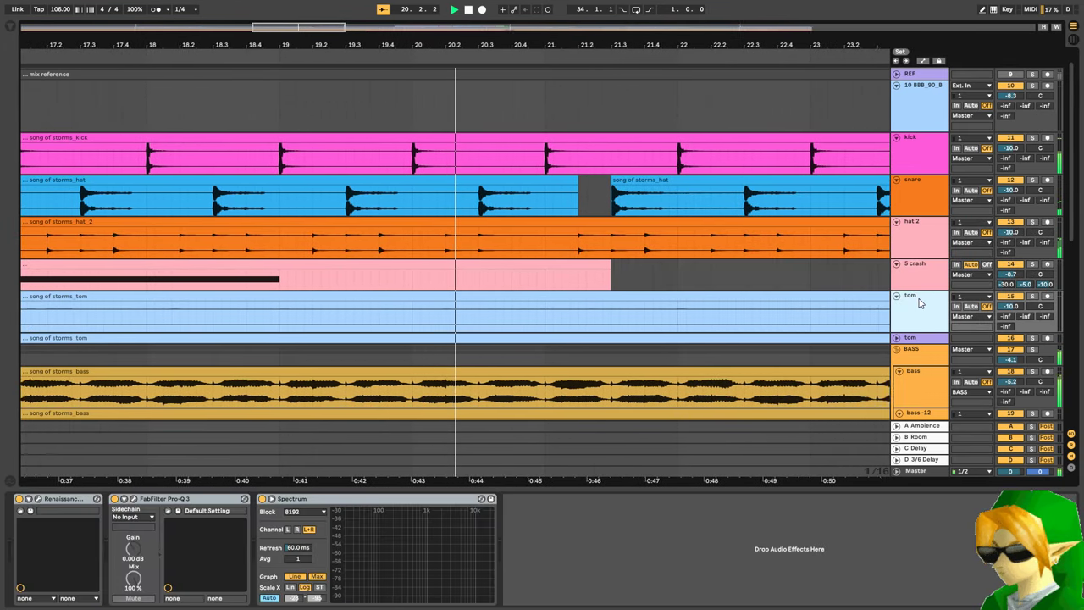
{"action": "left_click", "coordinate": [926, 338]}
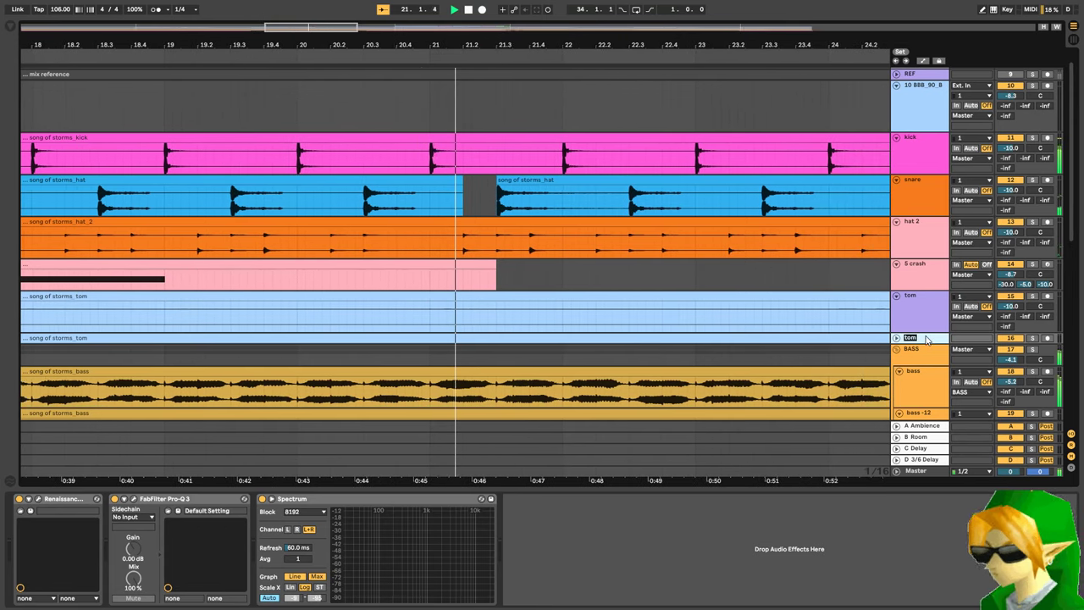
{"action": "type", "text": "-12"}
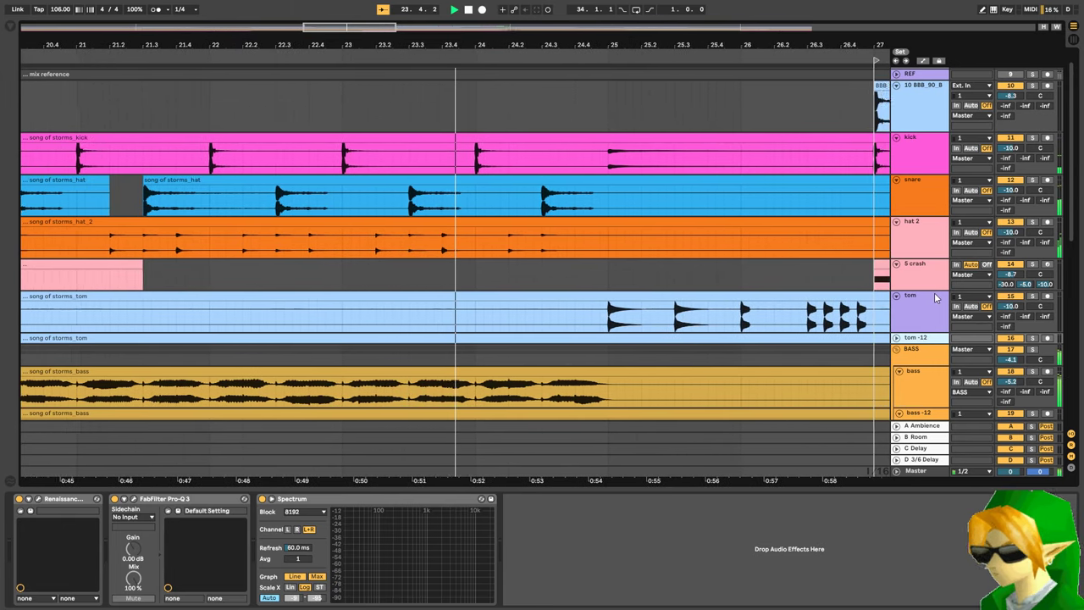
- Fold the bass -12, lead +12 and pluck +12 tracks in the arrangement
{"action": "scroll", "coordinate": [924, 312], "scroll_direction": "down", "scroll_amount": 3}
{"action": "left_click", "coordinate": [921, 313]}
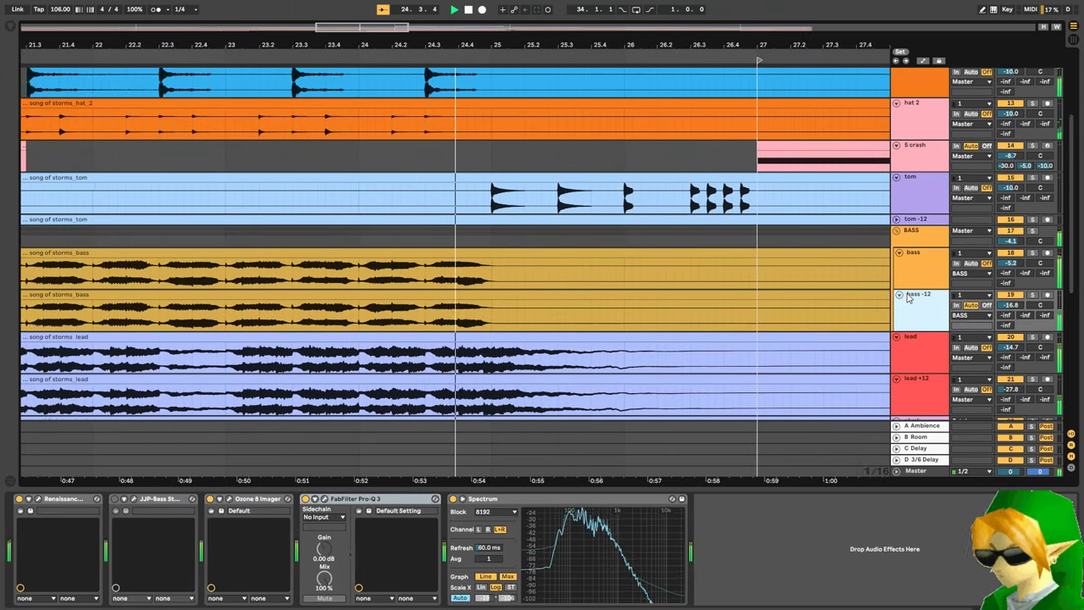
{"action": "left_click", "coordinate": [898, 296]}
{"action": "scroll", "coordinate": [898, 312], "scroll_direction": "down", "scroll_amount": 1}
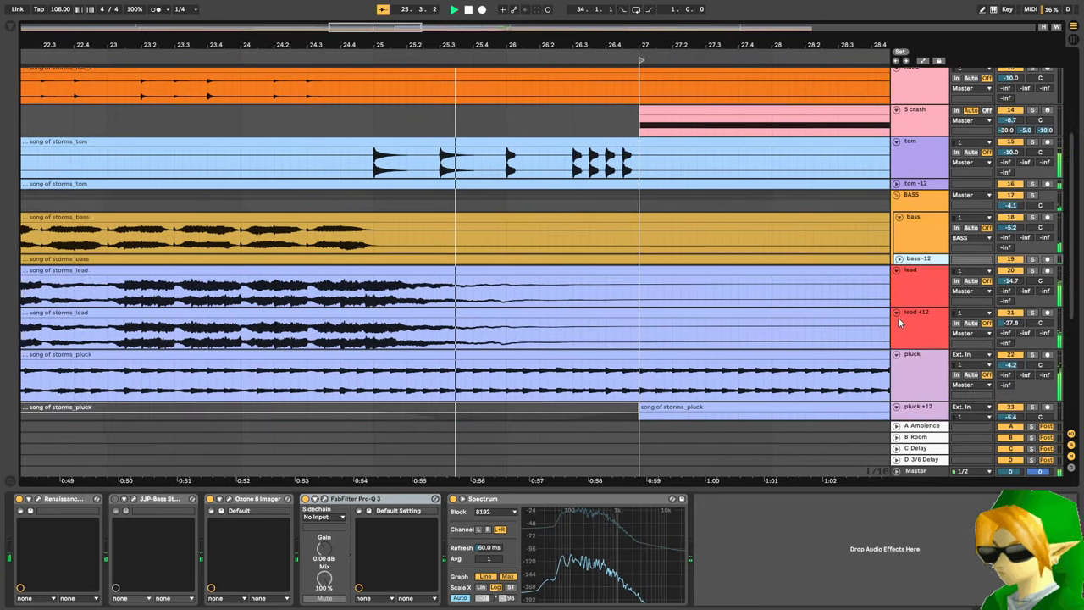
{"action": "left_click", "coordinate": [898, 313]}
{"action": "scroll", "coordinate": [906, 326], "scroll_direction": "down", "scroll_amount": 2}
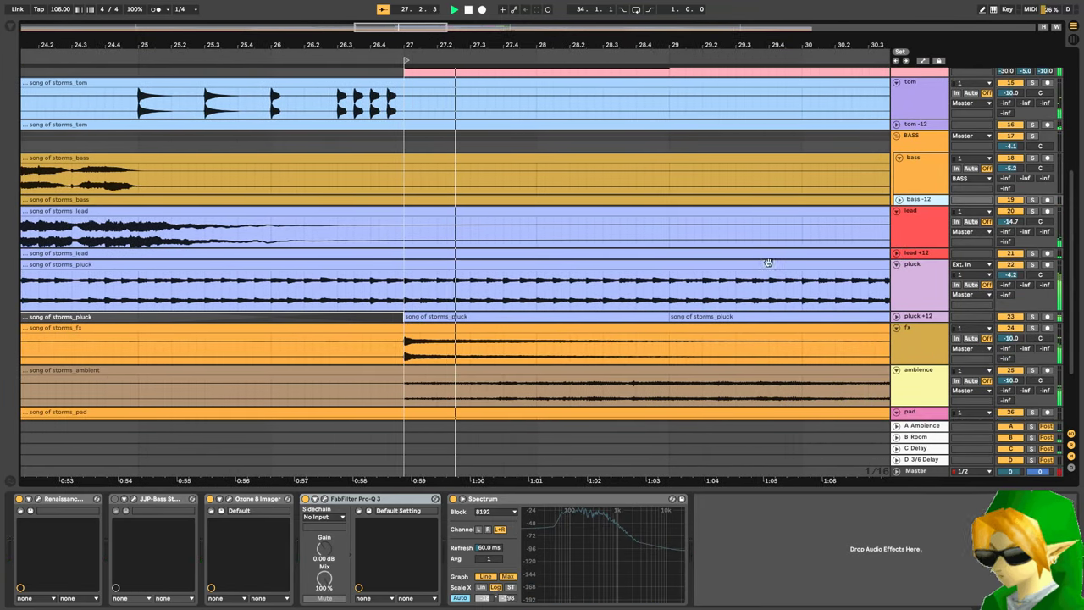
- Solo the ambience track at -3.5 dB volume and set its Renaissance Axx compressor to threshold -4.2 and attack 50.0
{"action": "left_click_drag", "start_coordinate": [547, 47], "coordinate": [547, 8]}
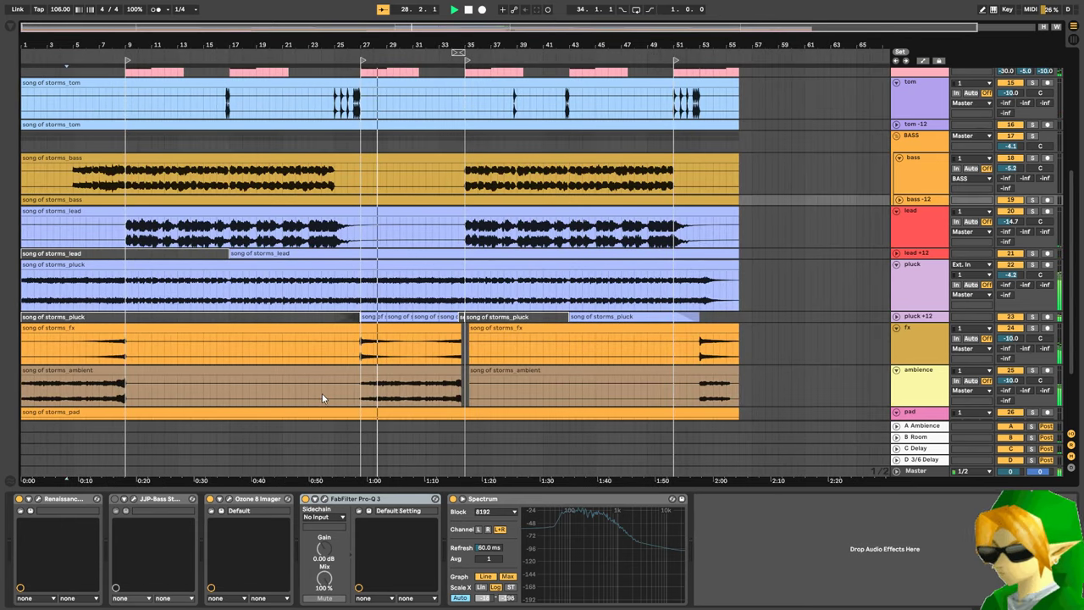
{"action": "left_click", "coordinate": [393, 373]}
{"action": "left_click", "coordinate": [38, 500]}
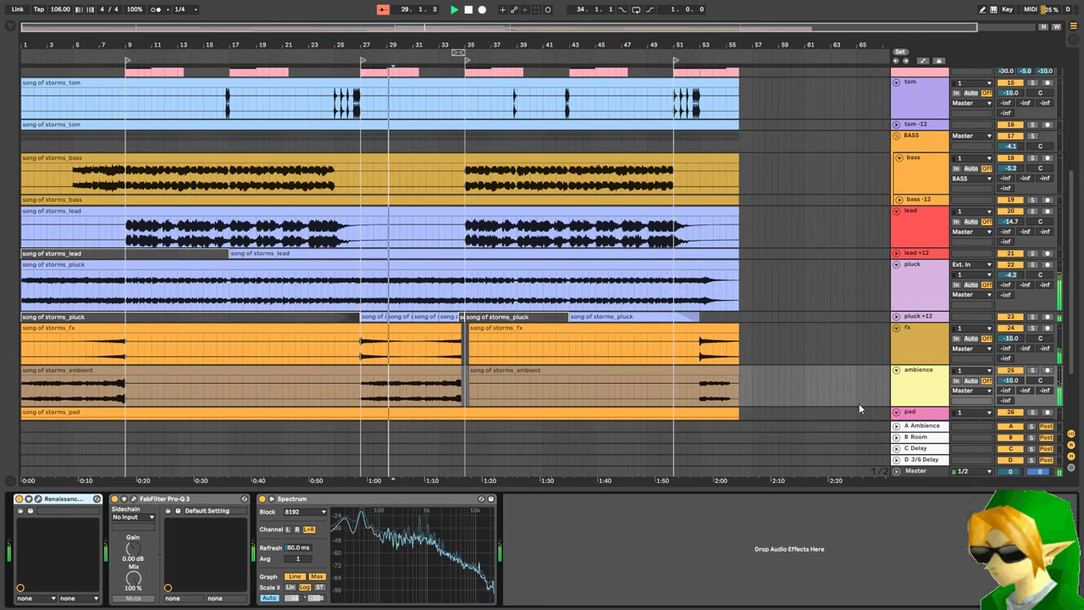
{"action": "left_click", "coordinate": [37, 499]}
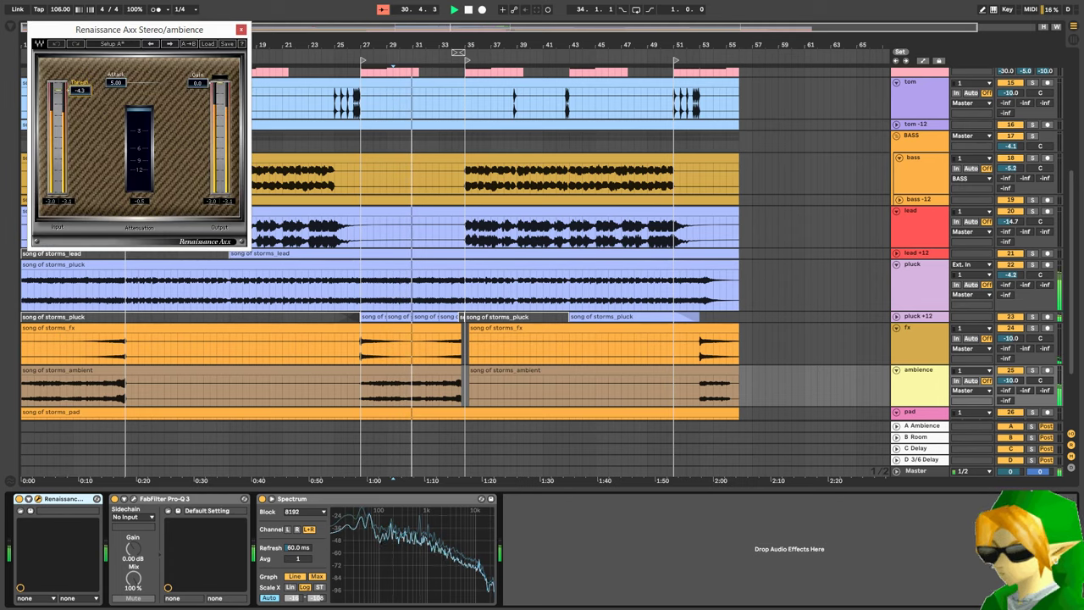
{"action": "left_click_drag", "start_coordinate": [80, 90], "coordinate": [80, 96]}
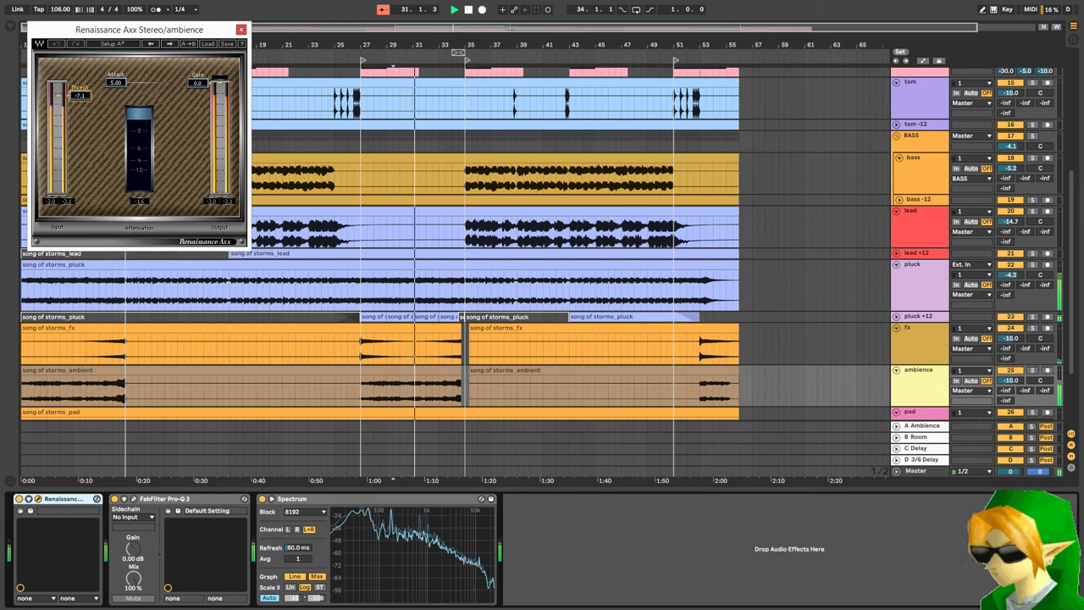
{"action": "double_click", "coordinate": [1010, 381]}
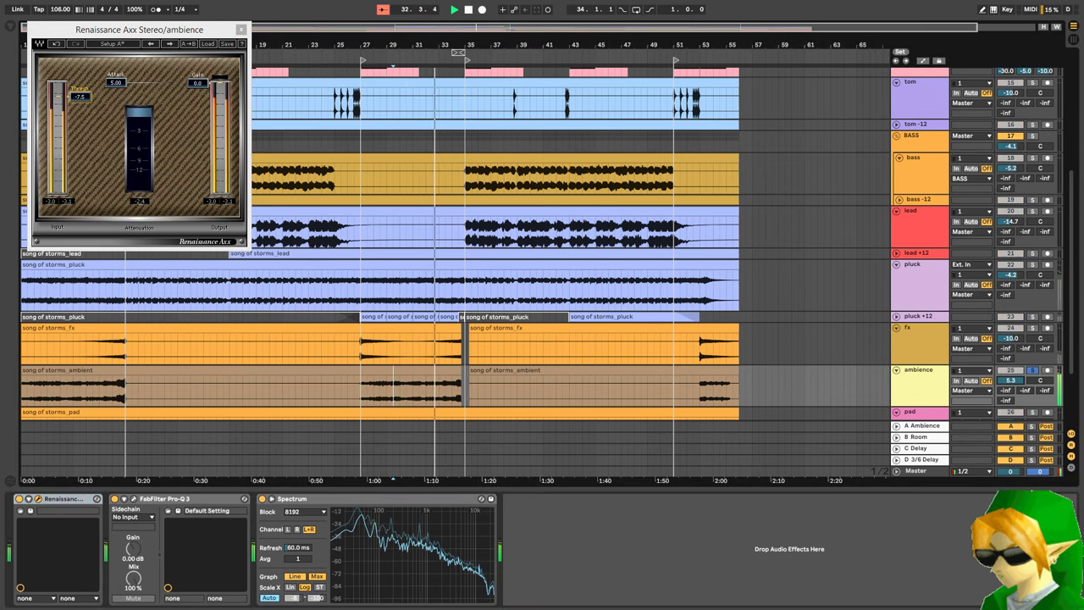
{"action": "left_click_drag", "start_coordinate": [74, 101], "coordinate": [74, 95]}
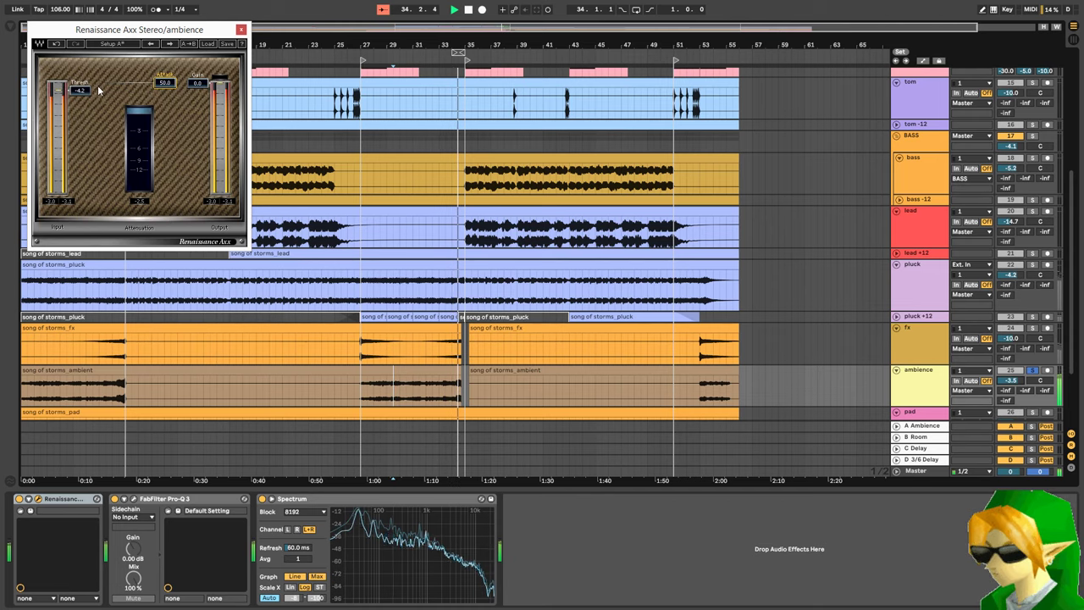
{"action": "left_click", "coordinate": [366, 400]}
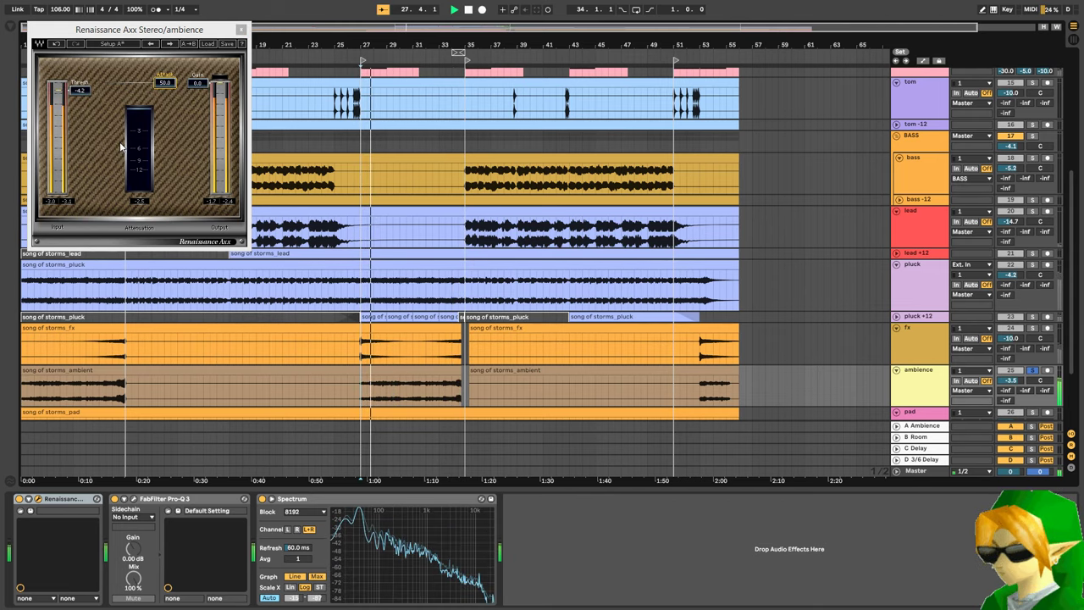
{"action": "left_click", "coordinate": [134, 500]}
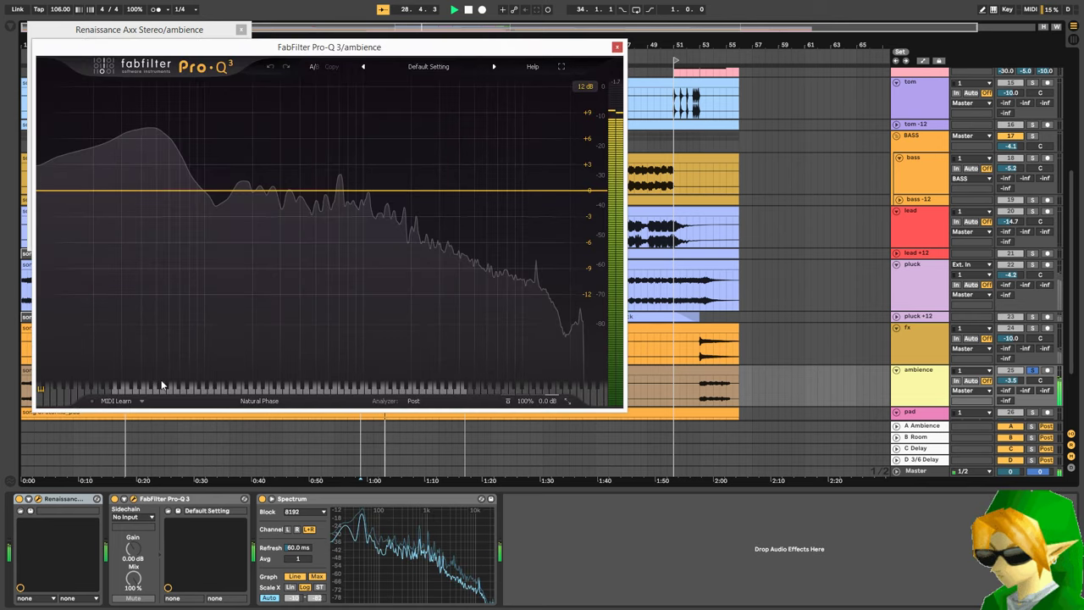
{"action": "left_click", "coordinate": [44, 192]}
{"action": "left_click_drag", "start_coordinate": [46, 192], "coordinate": [223, 190]}
{"action": "left_click", "coordinate": [341, 330]}
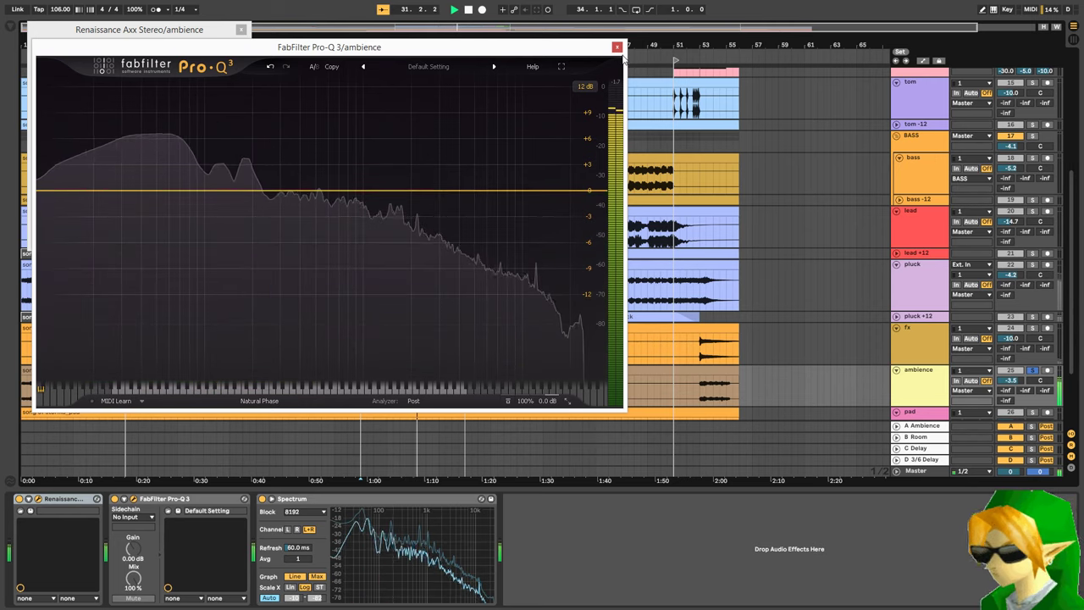
{"action": "left_click", "coordinate": [617, 48]}
- Unsolo the ambience track and set its volume to -5.2 dB while the full mix plays
{"action": "left_click", "coordinate": [1032, 370]}
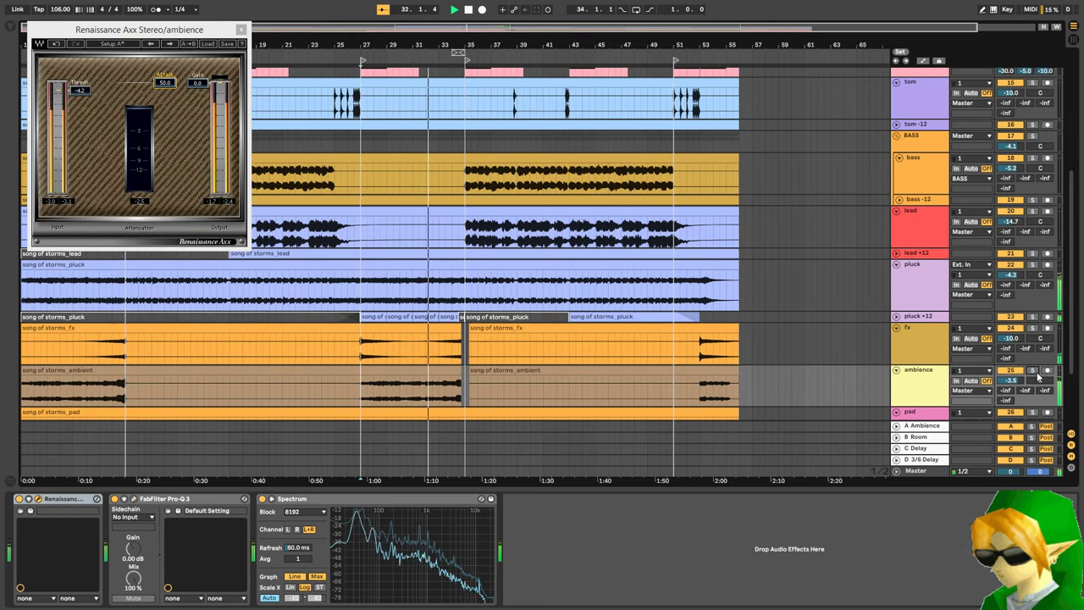
{"action": "left_click_drag", "start_coordinate": [1019, 383], "coordinate": [1019, 397]}
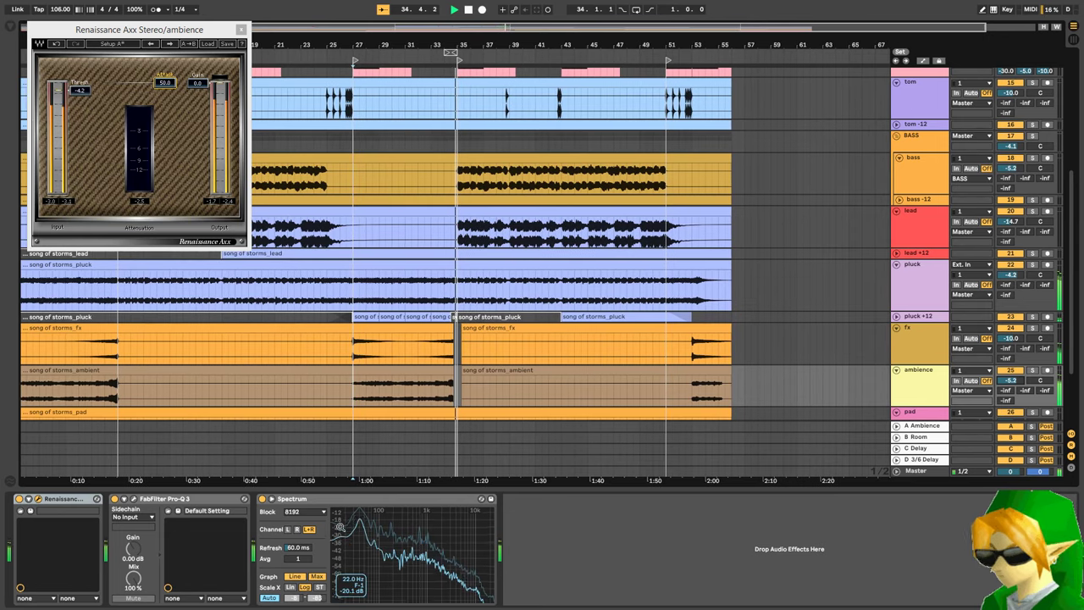
{"action": "scroll", "coordinate": [372, 337], "scroll_direction": "up", "scroll_amount": 2}
{"action": "scroll", "coordinate": [373, 337], "scroll_direction": "up", "scroll_amount": 3}
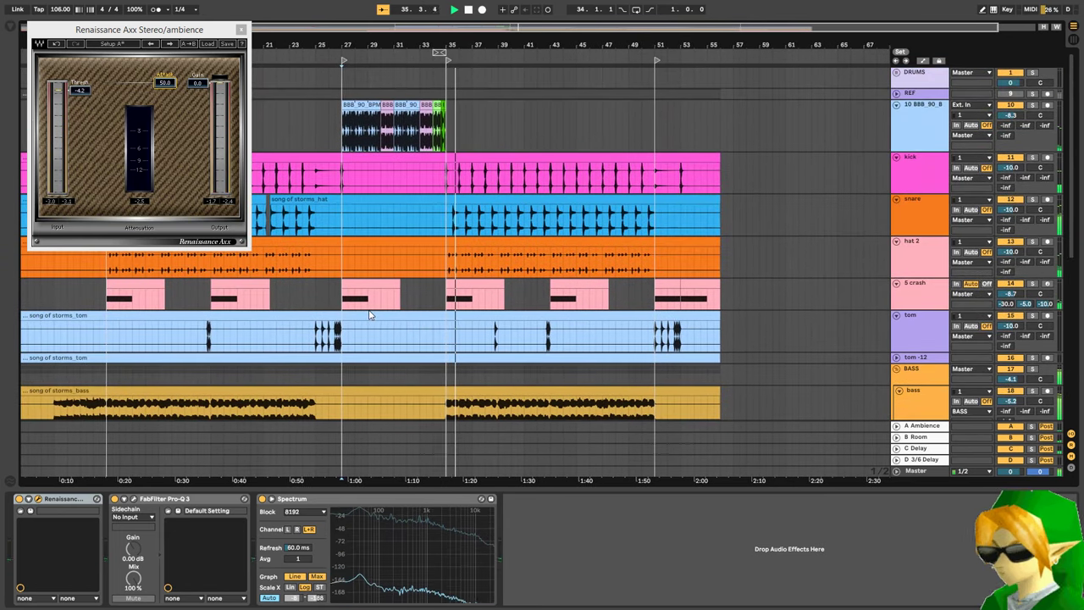
- Replay the transition from bars 25 and 27 and set the ambience track's volume to 3.5 dB
{"action": "scroll", "coordinate": [347, 333], "scroll_direction": "down", "scroll_amount": 6}
{"action": "left_click", "coordinate": [336, 358]}
{"action": "key", "text": "space"}
{"action": "key", "text": "space"}
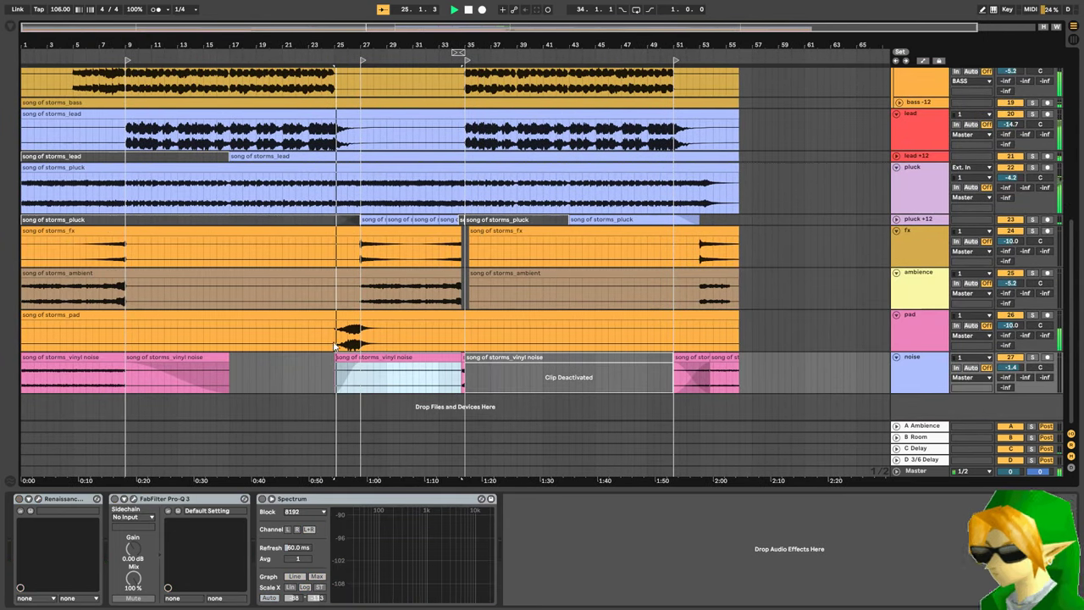
{"action": "left_click", "coordinate": [358, 304]}
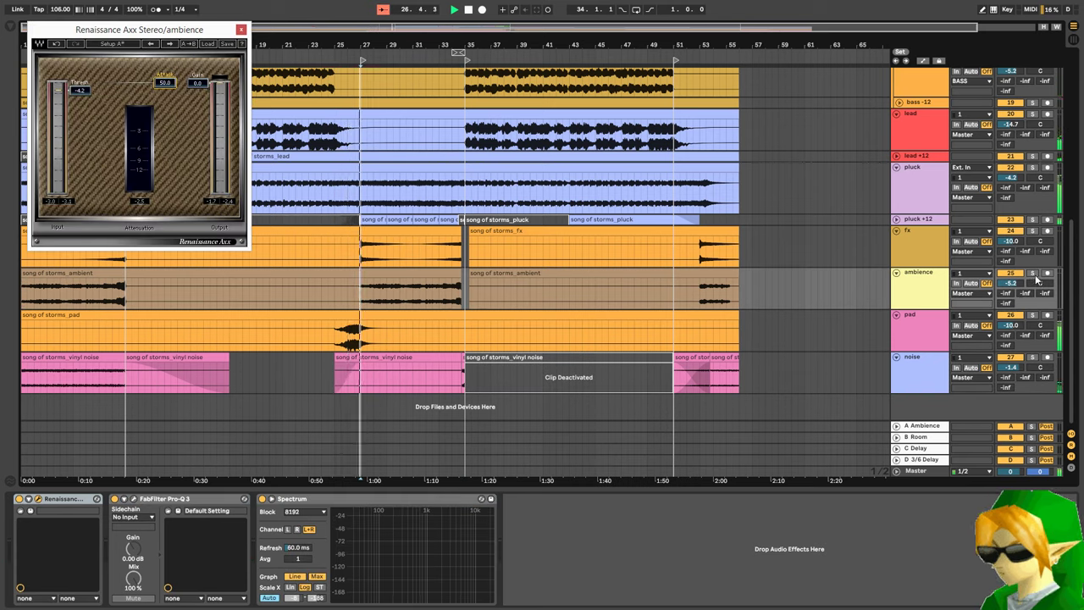
{"action": "left_click_drag", "start_coordinate": [1011, 283], "coordinate": [1011, 263]}
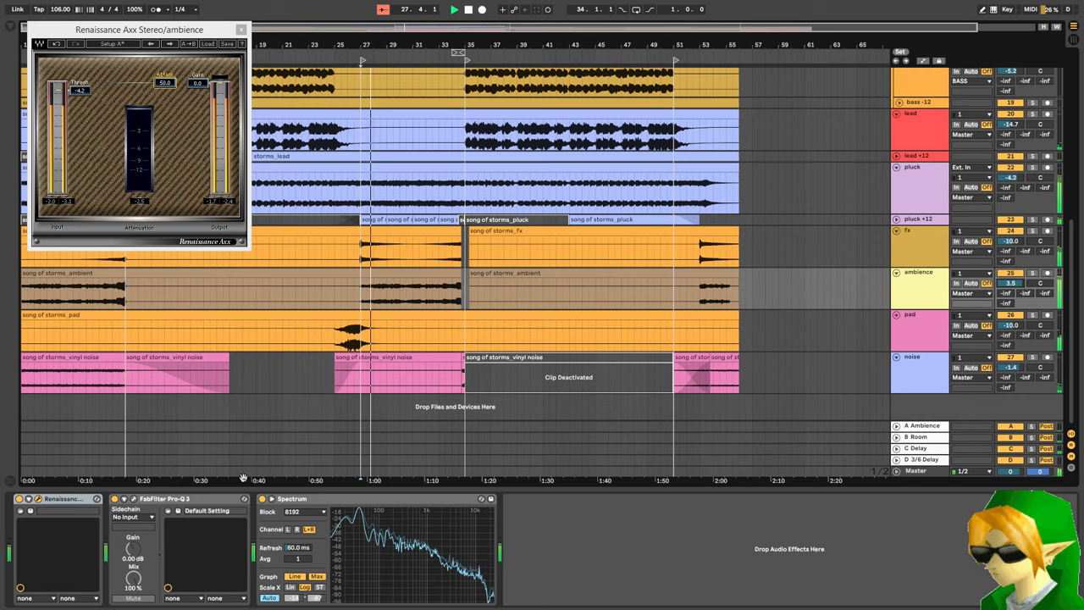
- Add a notch band at about 12143 Hz in the ambience track's FabFilter Pro-Q 3, viewed full screen
{"action": "left_click", "coordinate": [133, 500]}
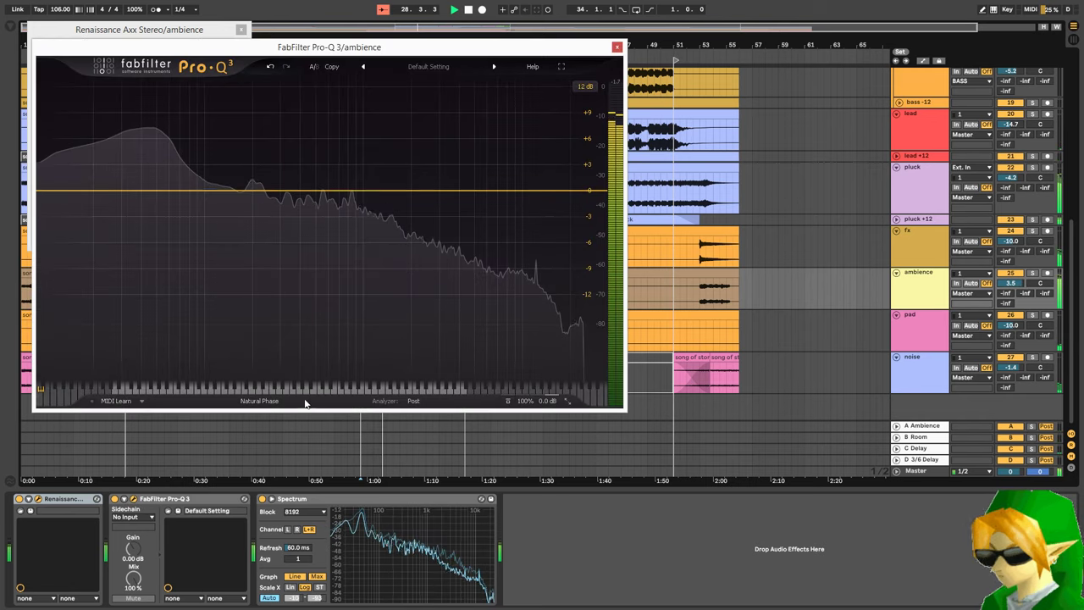
{"action": "left_click", "coordinate": [563, 64]}
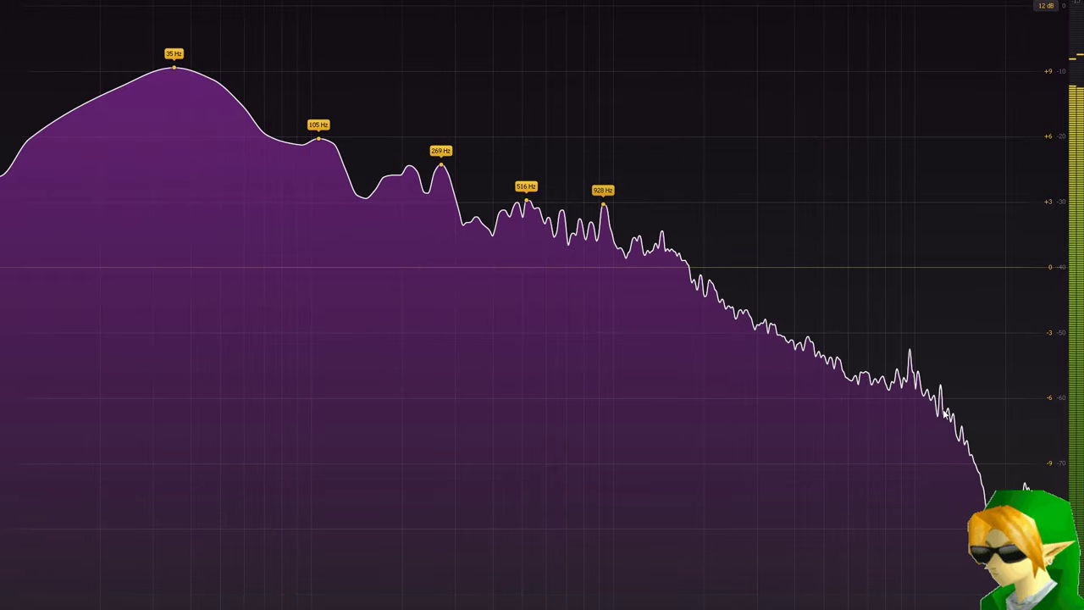
{"action": "left_click", "coordinate": [941, 327]}
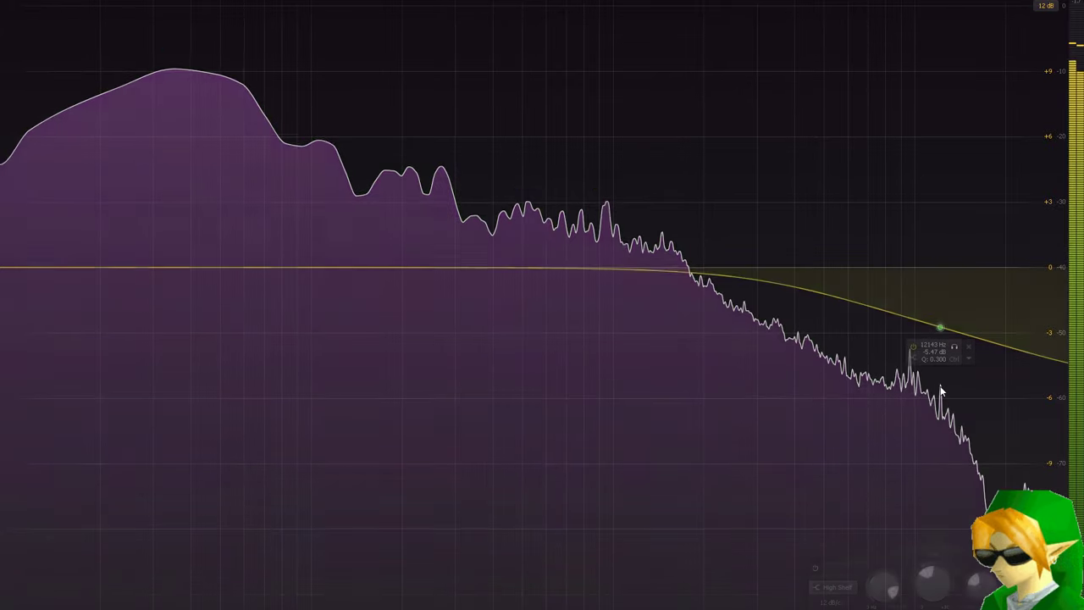
{"action": "left_click", "coordinate": [832, 588]}
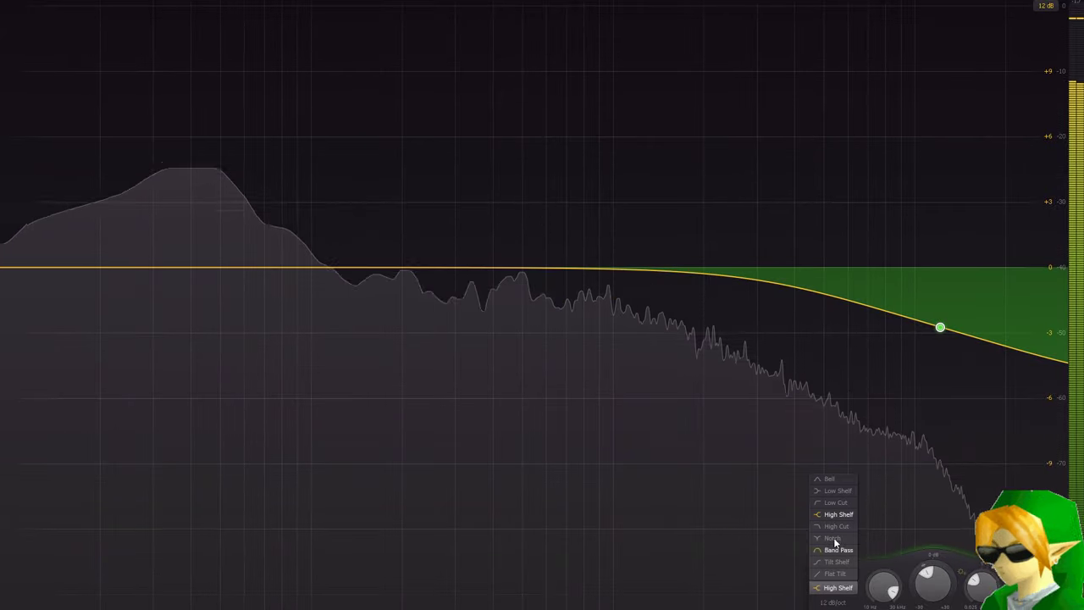
{"action": "left_click", "coordinate": [834, 538]}
- Adjust the high-frequency notch's Q from very narrow to slightly wider, bypassing and re-enabling the band to compare
{"action": "left_click_drag", "start_coordinate": [974, 584], "coordinate": [979, 444]}
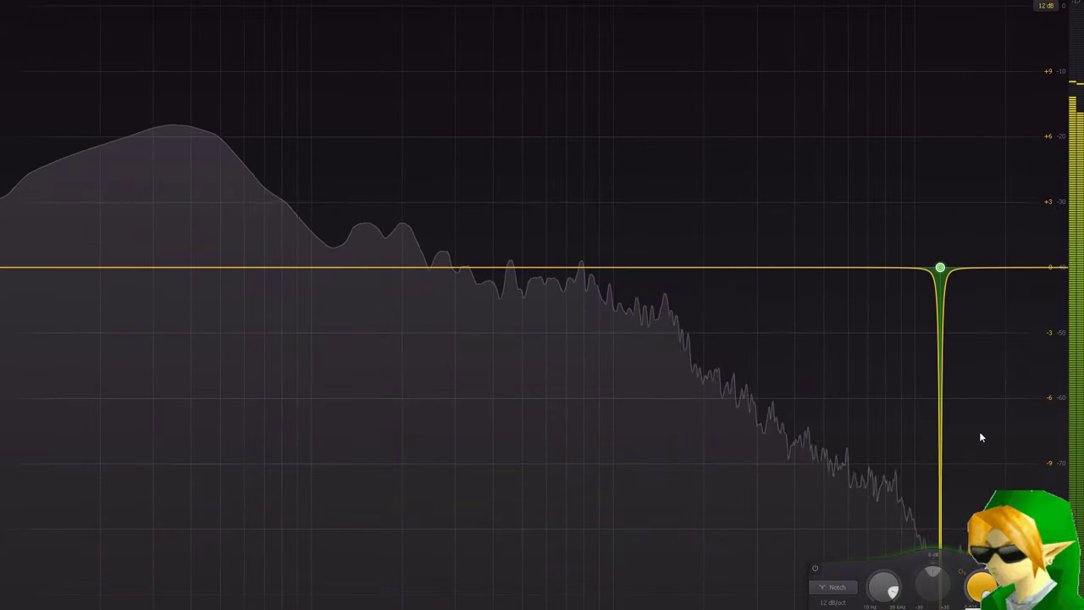
{"action": "left_click", "coordinate": [815, 568]}
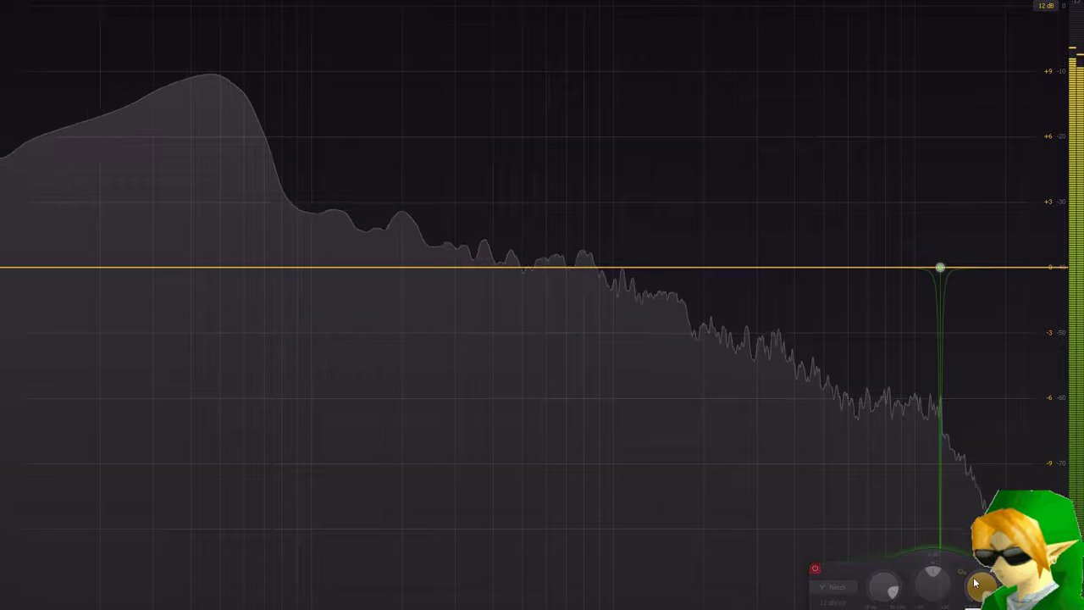
{"action": "left_click_drag", "start_coordinate": [973, 593], "coordinate": [974, 609]}
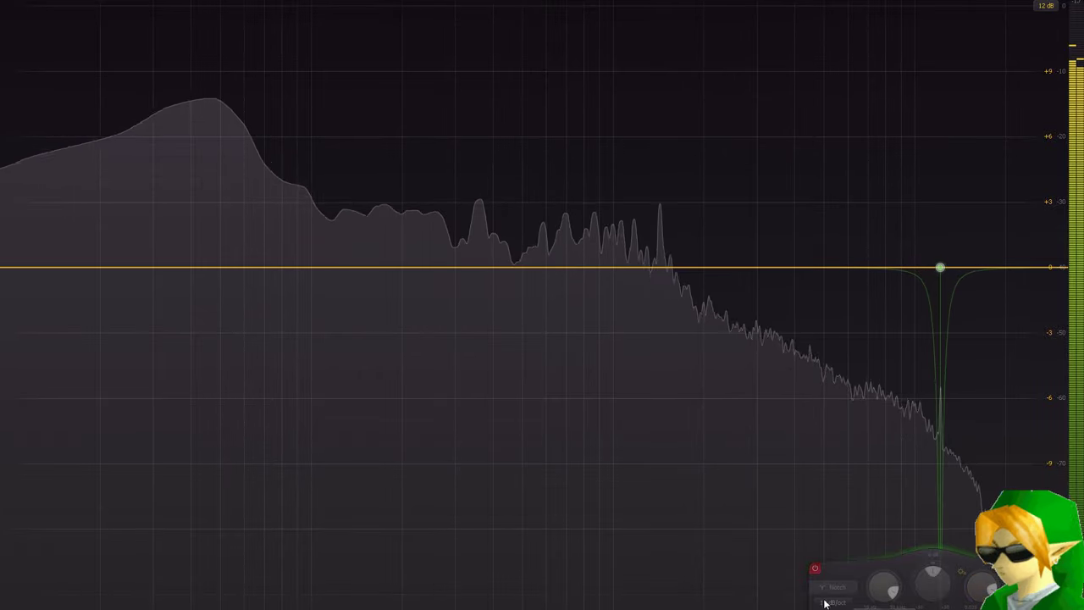
{"action": "left_click", "coordinate": [816, 569]}
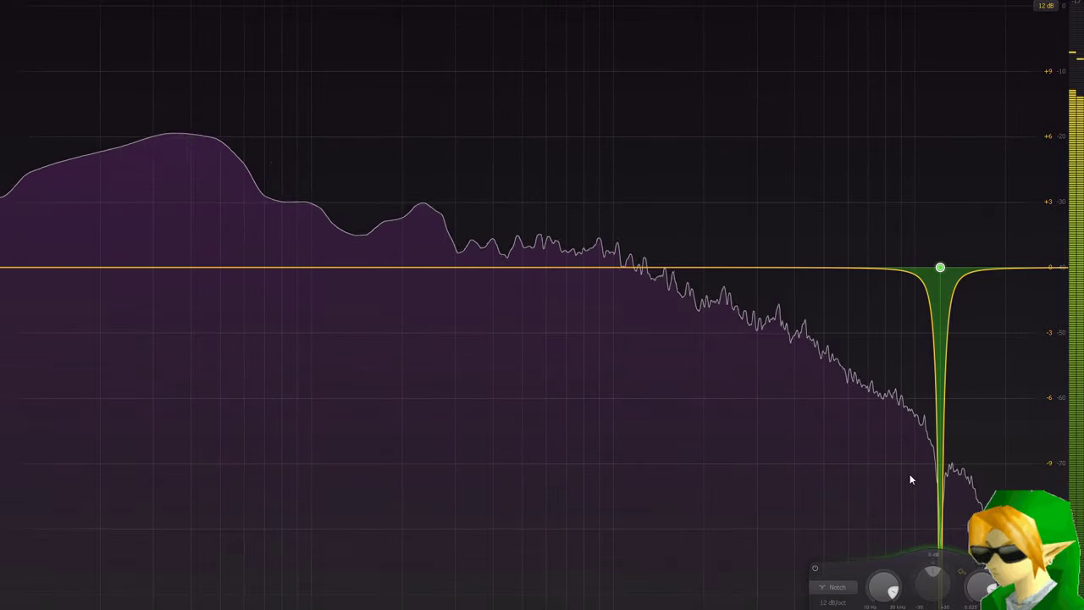
- Add a high cut to the ambience equalizer at about 7149 Hz with an 18 dB/oct slope and Q 1.000
{"action": "left_click", "coordinate": [1056, 269]}
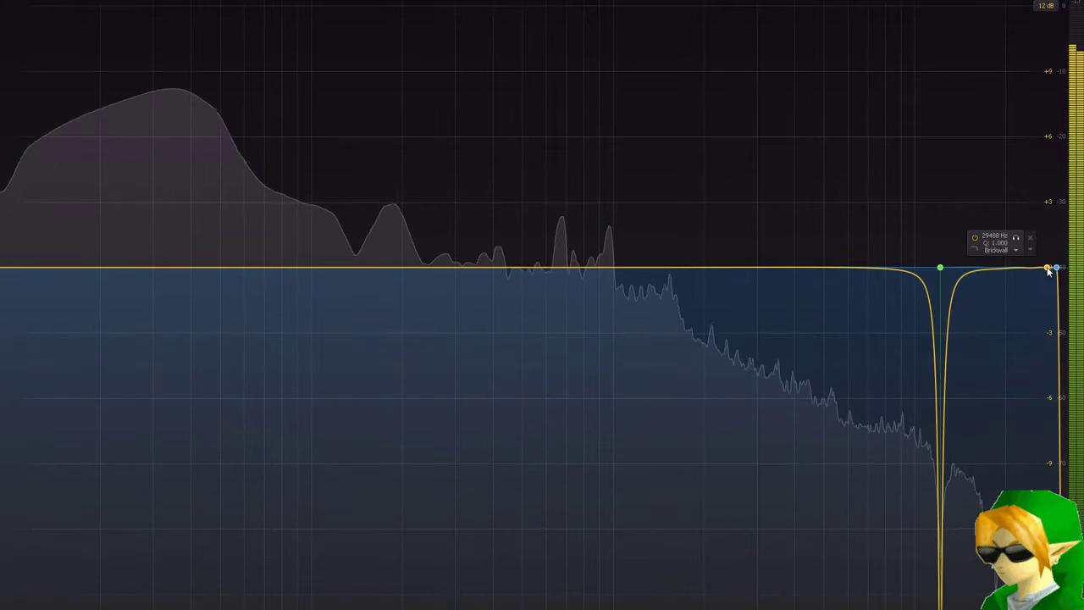
{"action": "left_click_drag", "start_coordinate": [1055, 268], "coordinate": [990, 269]}
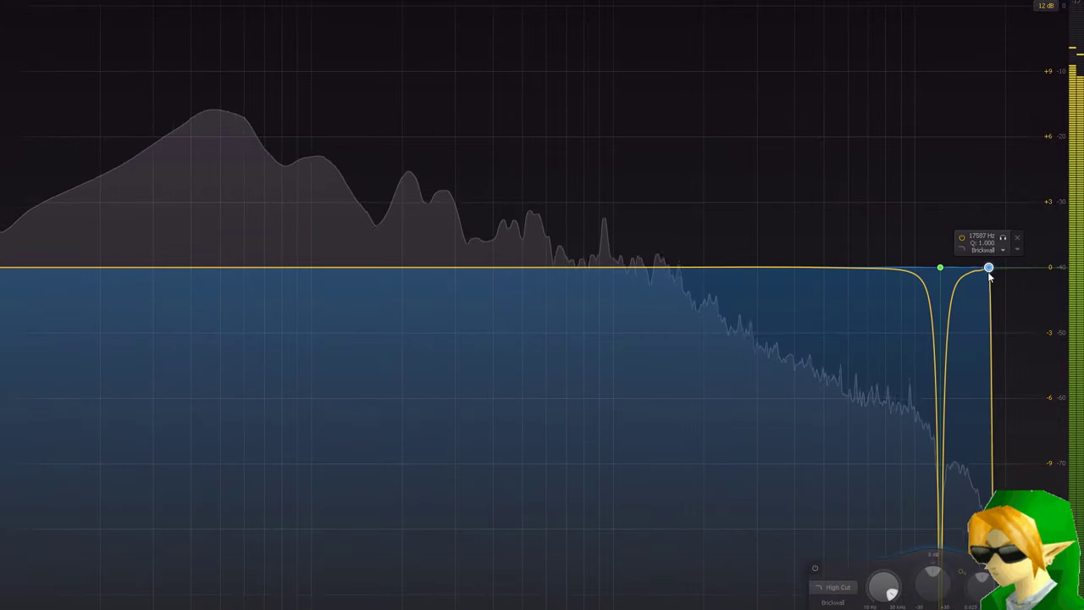
{"action": "scroll", "coordinate": [986, 272], "scroll_direction": "down", "scroll_amount": 1}
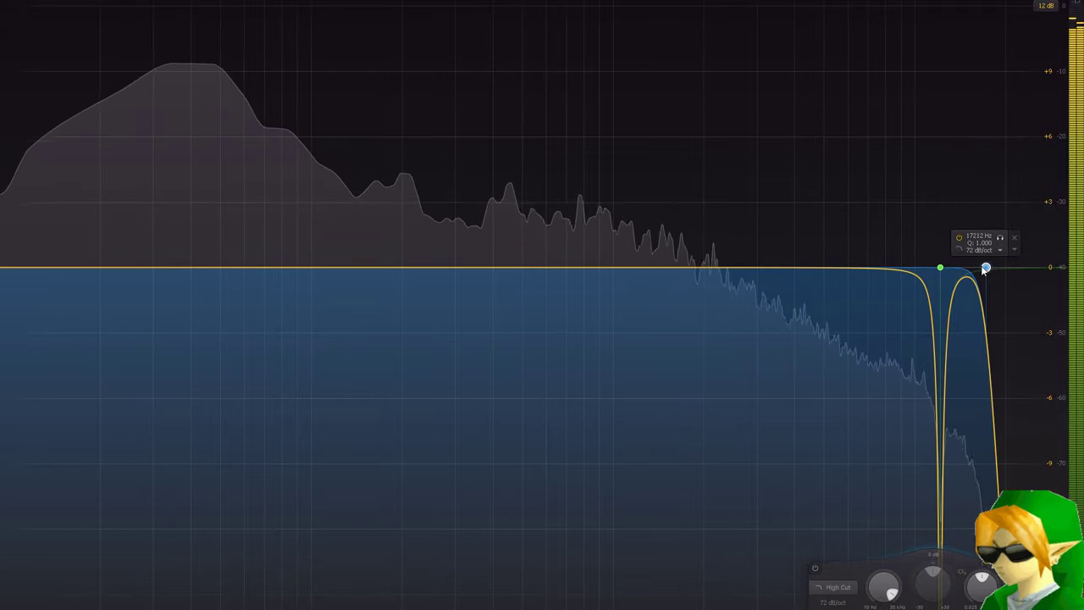
{"action": "left_click_drag", "start_coordinate": [986, 268], "coordinate": [876, 277]}
{"action": "scroll", "coordinate": [874, 277], "scroll_direction": "down", "scroll_amount": 2}
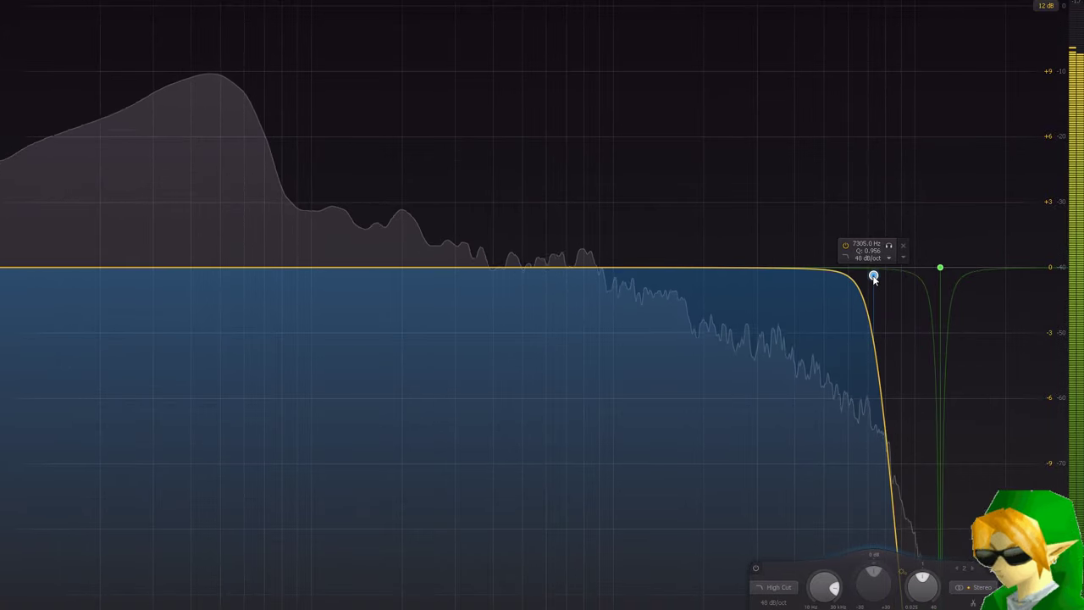
{"action": "scroll", "coordinate": [874, 277], "scroll_direction": "down", "scroll_amount": 3}
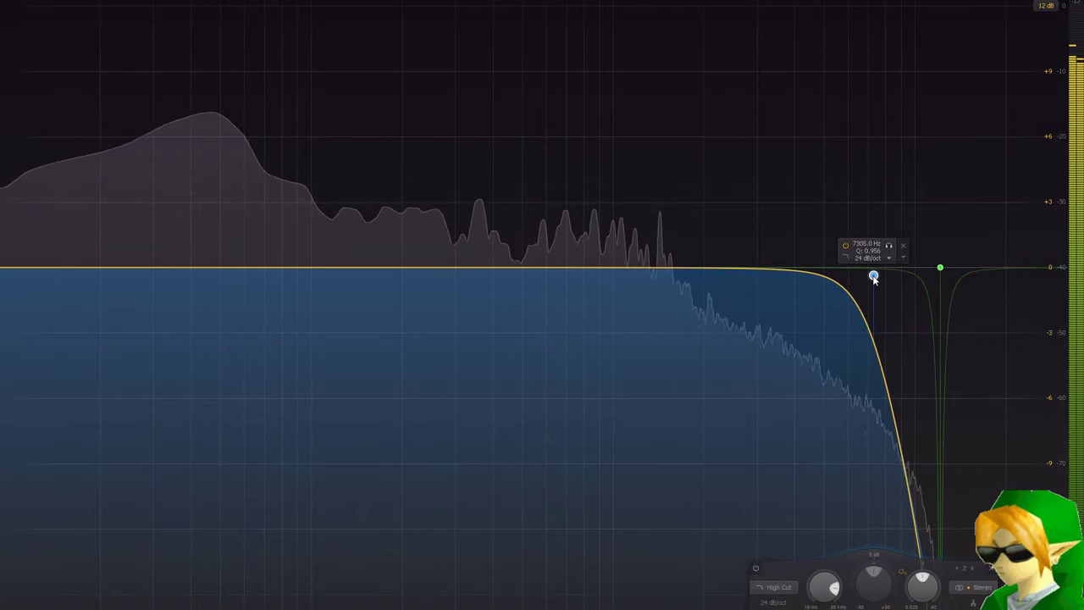
{"action": "mouse_move", "coordinate": [875, 277]}
{"action": "left_mouse_down"}
{"action": "mouse_move", "coordinate": [886, 262]}
{"action": "mouse_move", "coordinate": [871, 270]}
{"action": "left_mouse_up"}
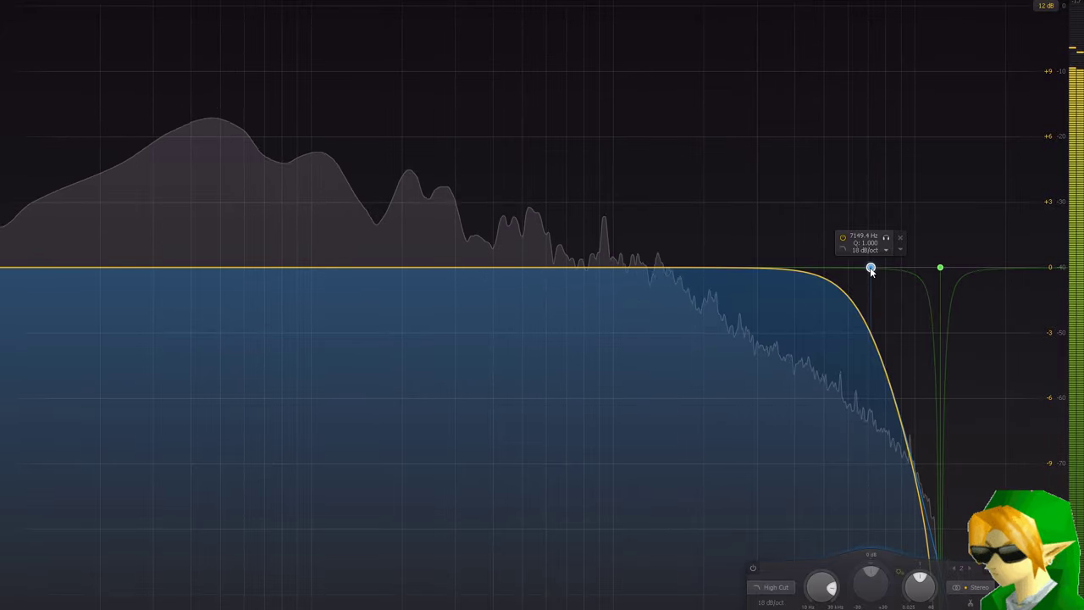
- Add a low shelf at about 76 Hz cutting the ambience lows by about 6 dB, and close both plug-in windows
{"action": "double_click", "coordinate": [278, 268]}
{"action": "left_click", "coordinate": [178, 587]}
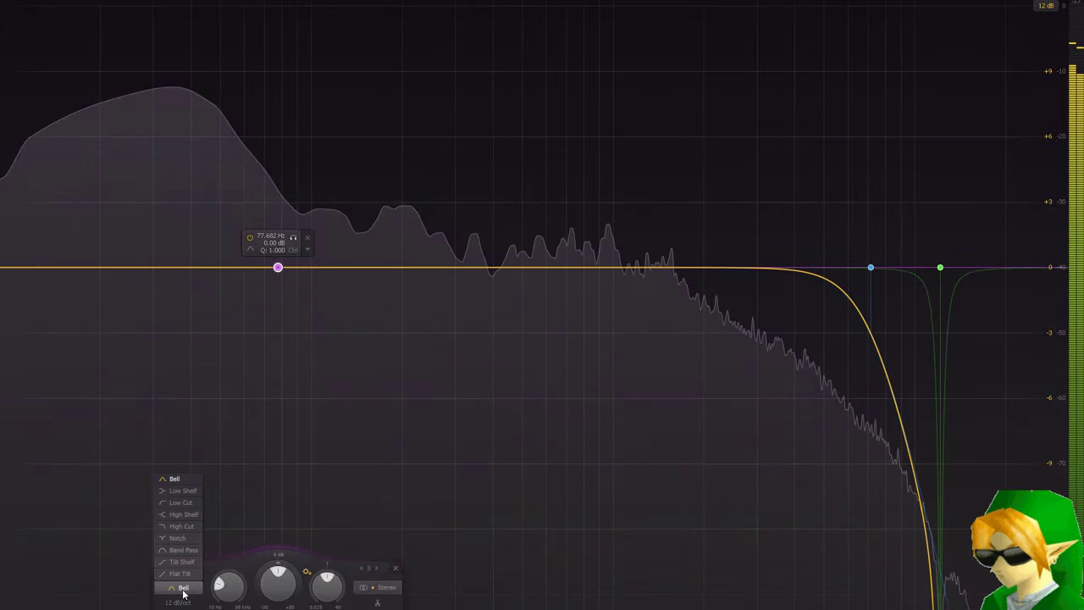
{"action": "left_click", "coordinate": [202, 496]}
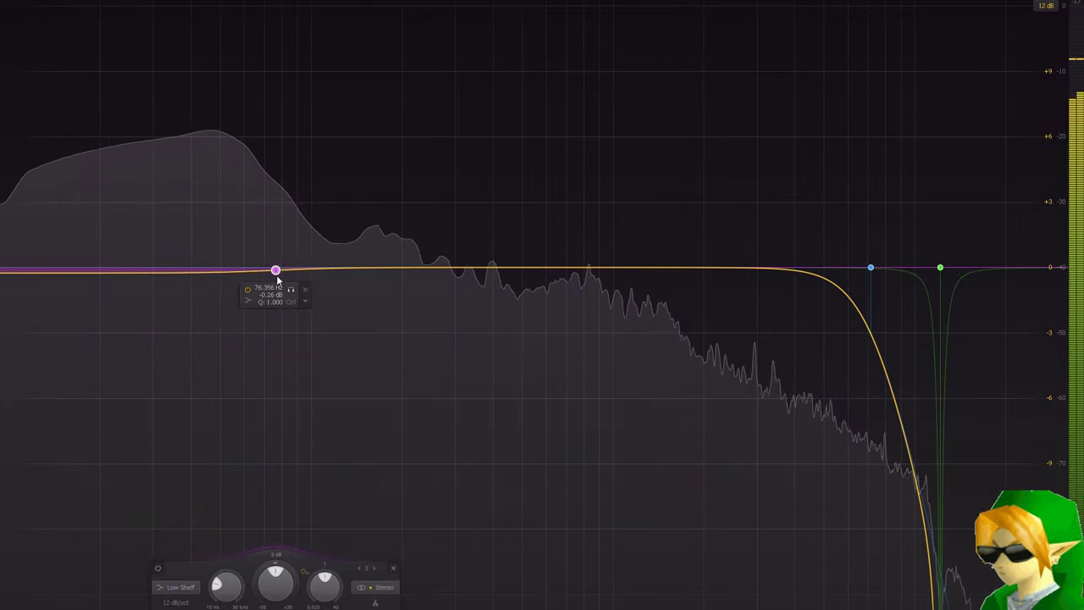
{"action": "left_click_drag", "start_coordinate": [279, 272], "coordinate": [282, 401]}
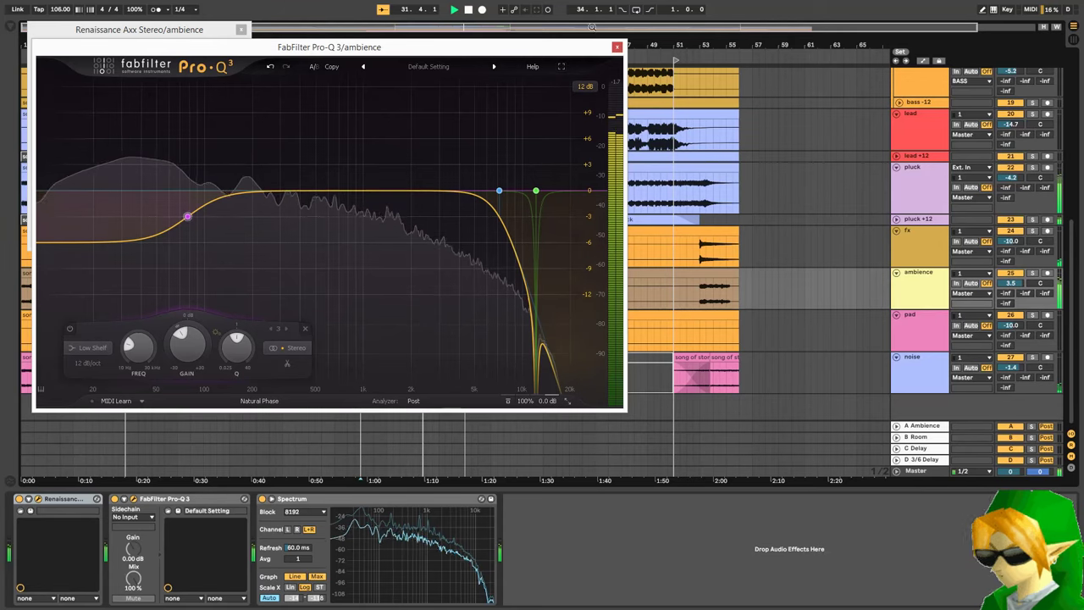
{"action": "left_click", "coordinate": [617, 47]}
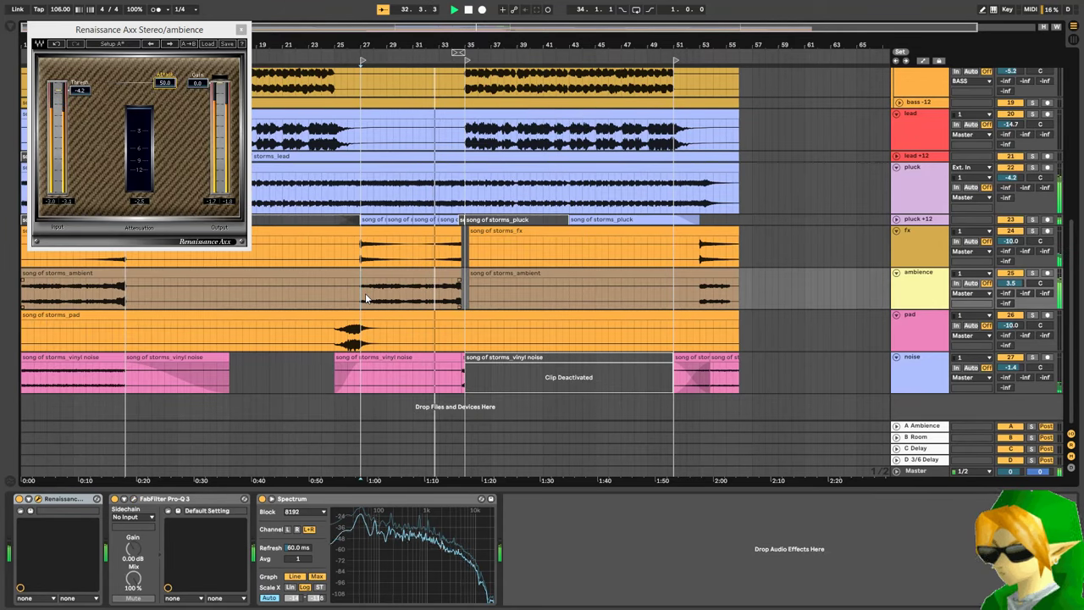
{"action": "left_click", "coordinate": [241, 29]}
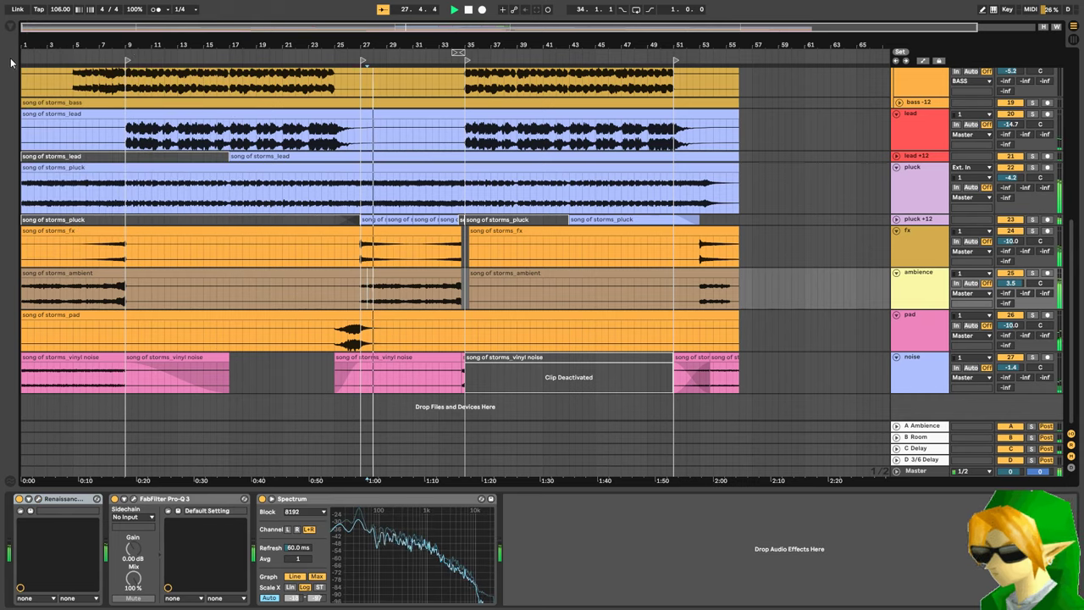
- Find Compressor among the audio effects, insert it between Renaissance Axx and Pro-Q 3 on the ambience track, and replay from bar 27
{"action": "left_click", "coordinate": [6, 28]}
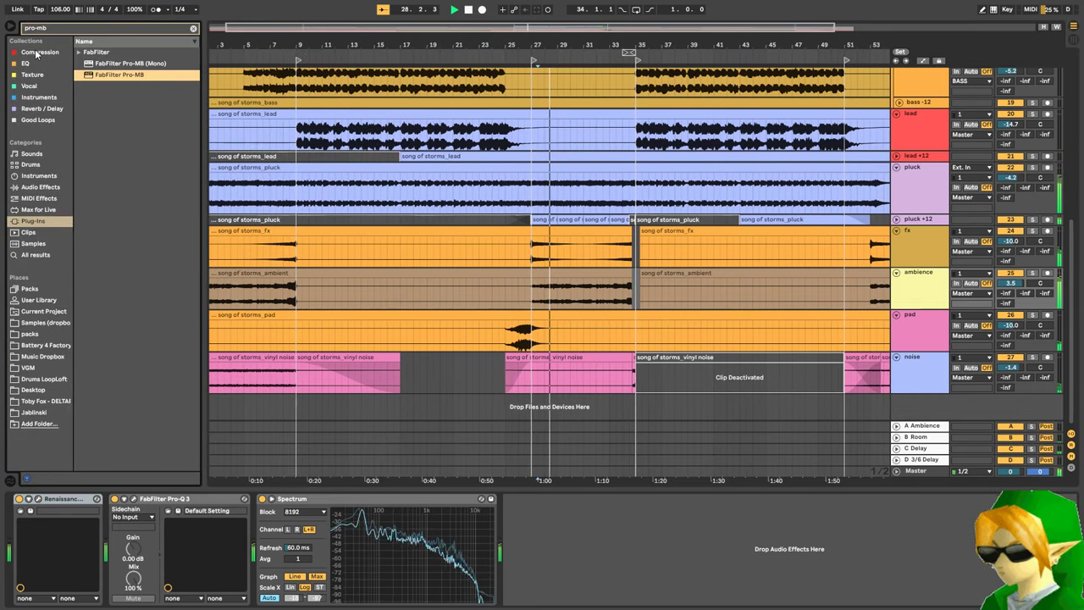
{"action": "left_click", "coordinate": [43, 187]}
{"action": "left_click", "coordinate": [139, 28]}
{"action": "type", "text": "com"}
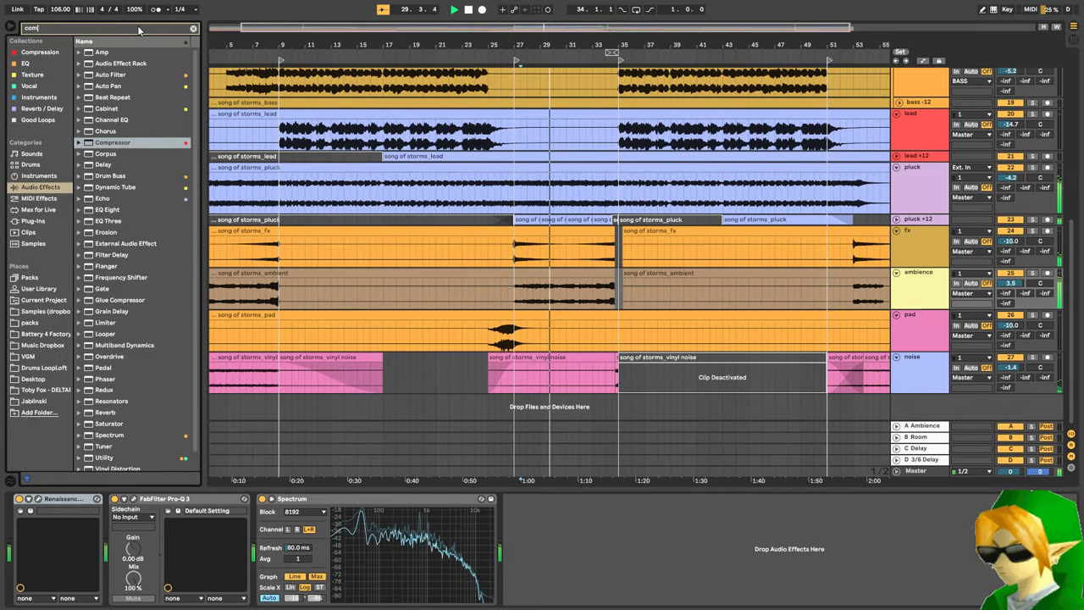
{"action": "type", "text": "press"}
{"action": "left_click", "coordinate": [138, 63]}
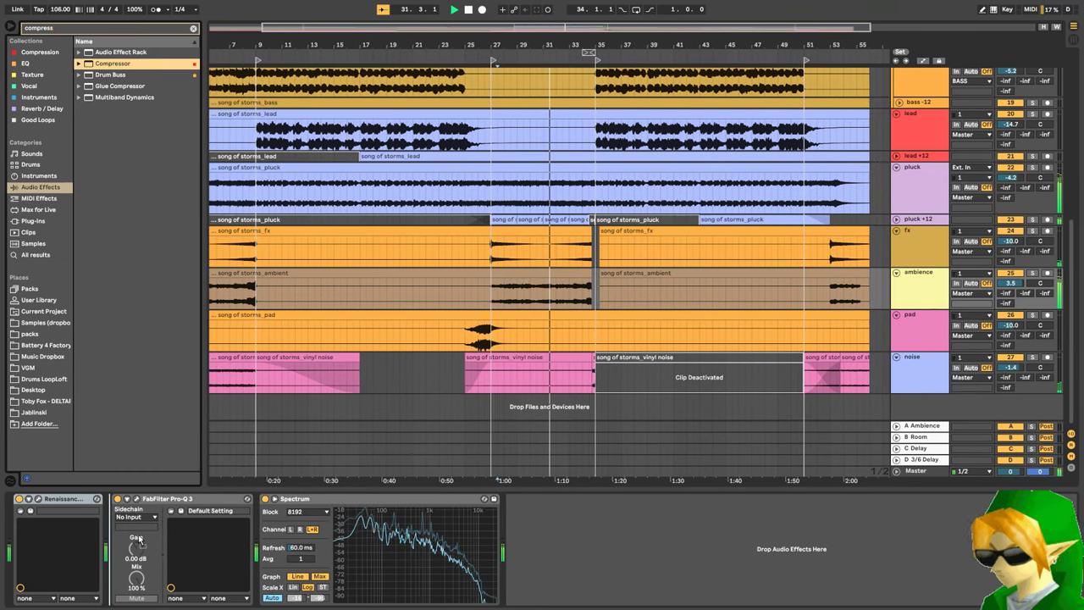
{"action": "key", "text": "space"}
{"action": "key", "text": "space"}
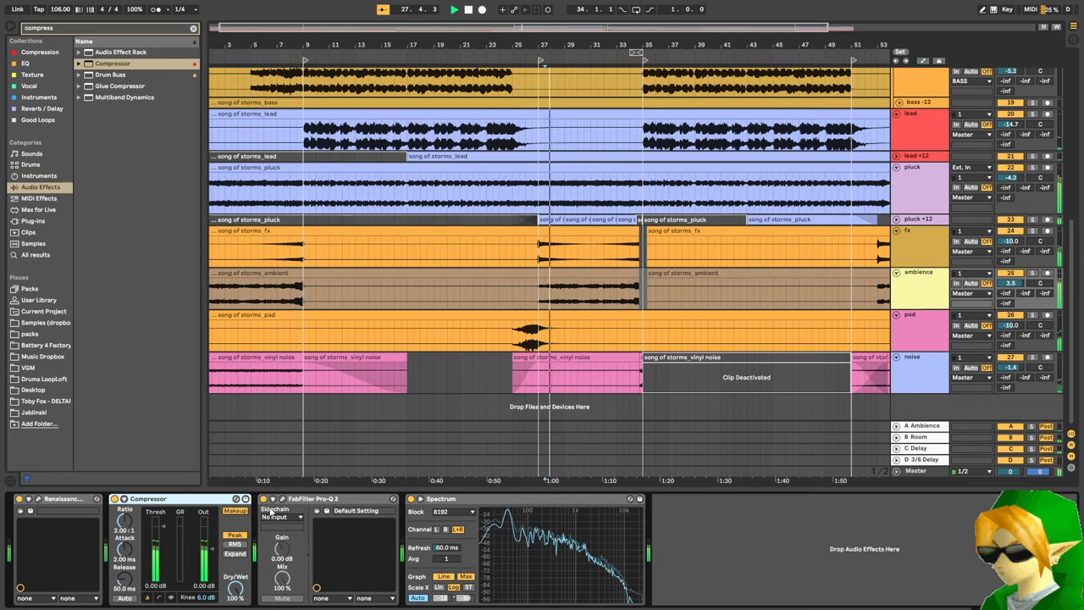
- Enable sidechaining on the ambience compressor, try 1 kick as the source, and change it to the 10-BBB 90 BPM break track
{"action": "left_click", "coordinate": [124, 499]}
{"action": "left_click", "coordinate": [134, 527]}
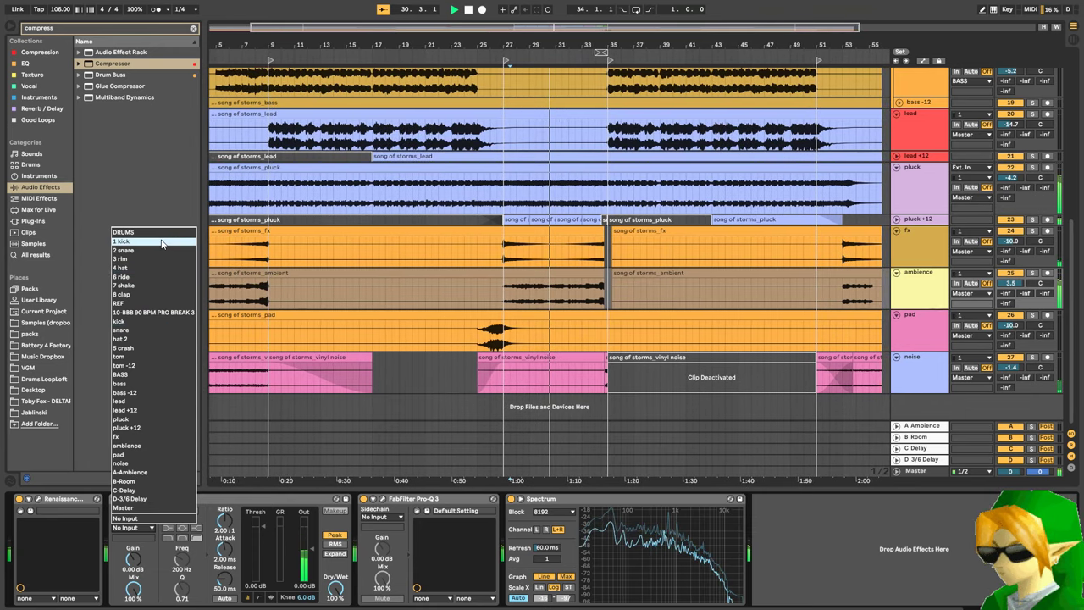
{"action": "left_click", "coordinate": [208, 240]}
{"action": "scroll", "coordinate": [567, 296], "scroll_direction": "up", "scroll_amount": 8}
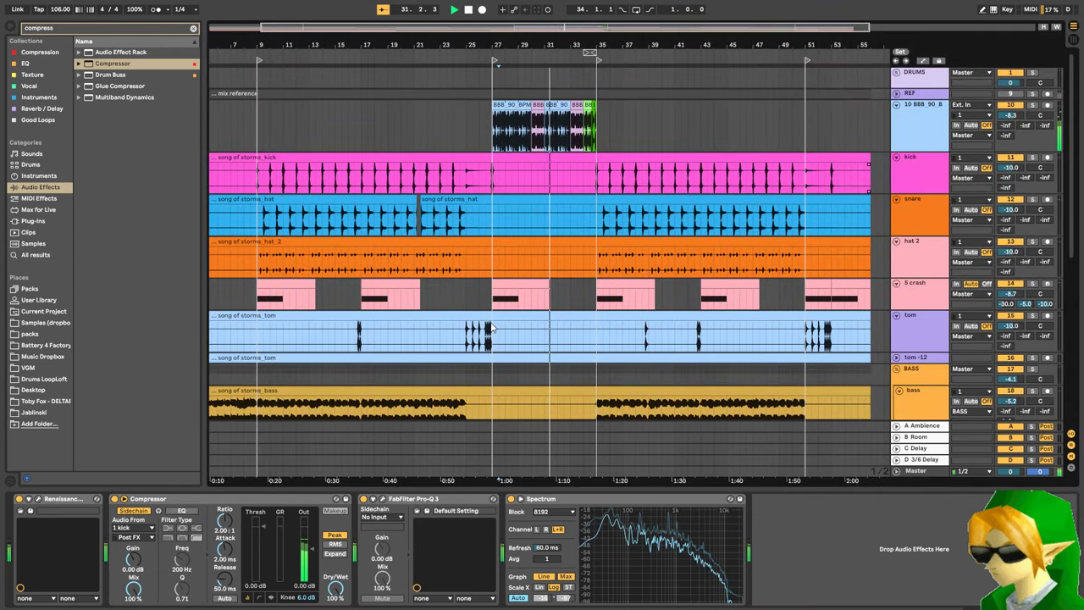
{"action": "left_click", "coordinate": [123, 528]}
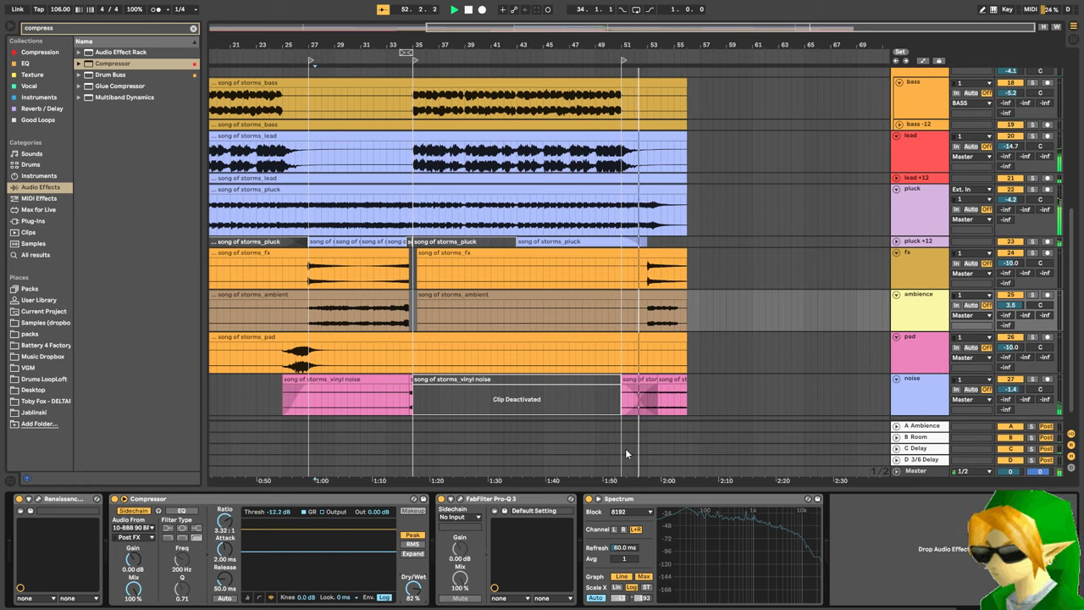
- Replay the song's ending from around bar 49 and examine the tracks playing through bars 51 to 53
{"action": "scroll", "coordinate": [679, 319], "scroll_direction": "up", "scroll_amount": 3}
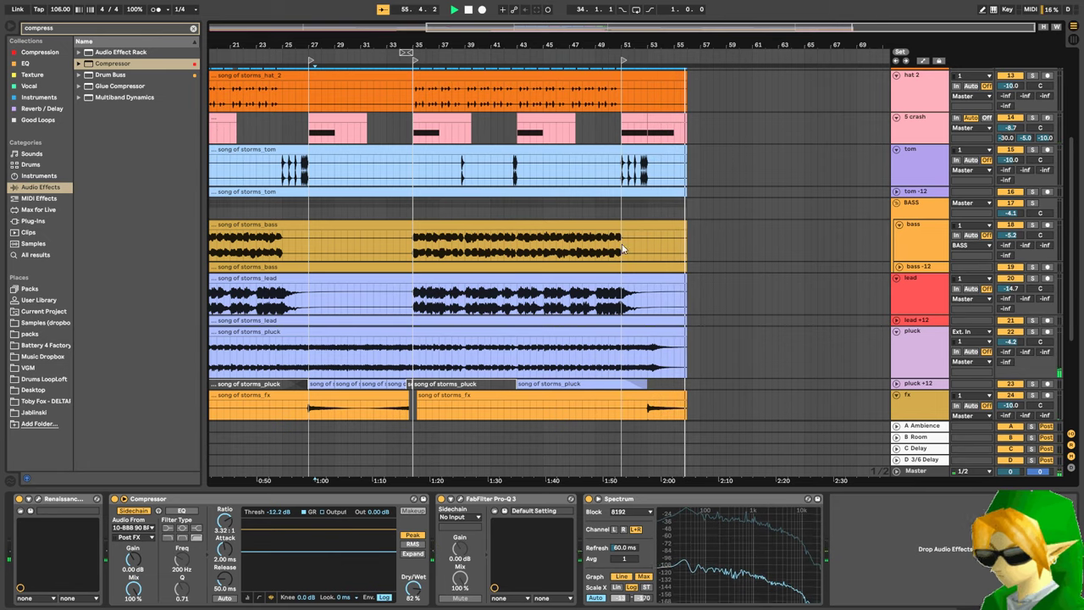
{"action": "left_click", "coordinate": [601, 211]}
{"action": "scroll", "coordinate": [615, 243], "scroll_direction": "down", "scroll_amount": 1}
{"action": "scroll", "coordinate": [627, 263], "scroll_direction": "down", "scroll_amount": 6}
{"action": "scroll", "coordinate": [640, 290], "scroll_direction": "up", "scroll_amount": 7}
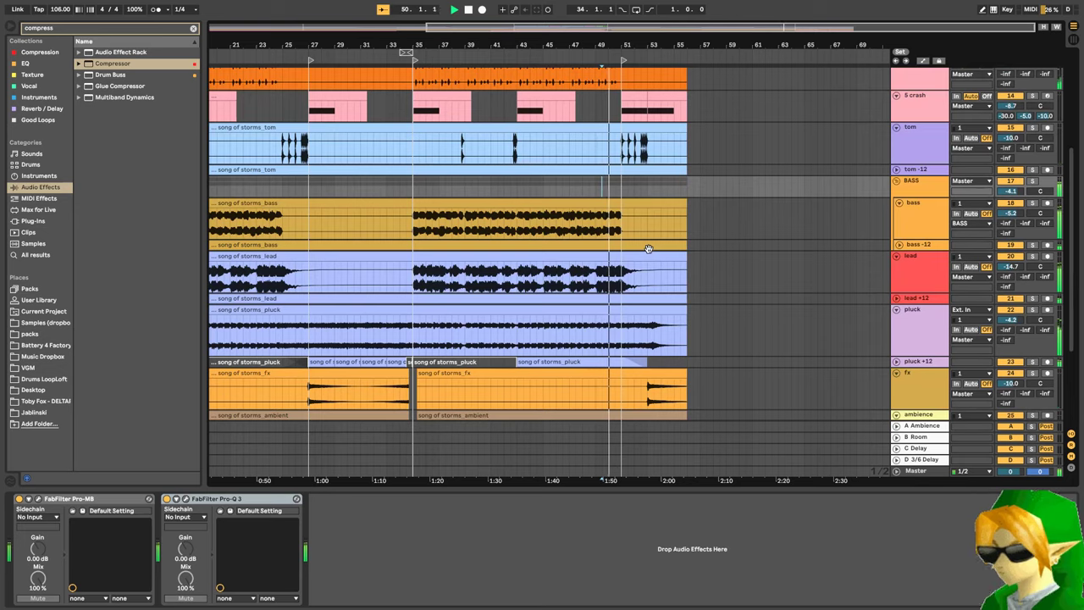
{"action": "scroll", "coordinate": [649, 246], "scroll_direction": "up", "scroll_amount": 2}
{"action": "scroll", "coordinate": [650, 246], "scroll_direction": "down", "scroll_amount": 9}
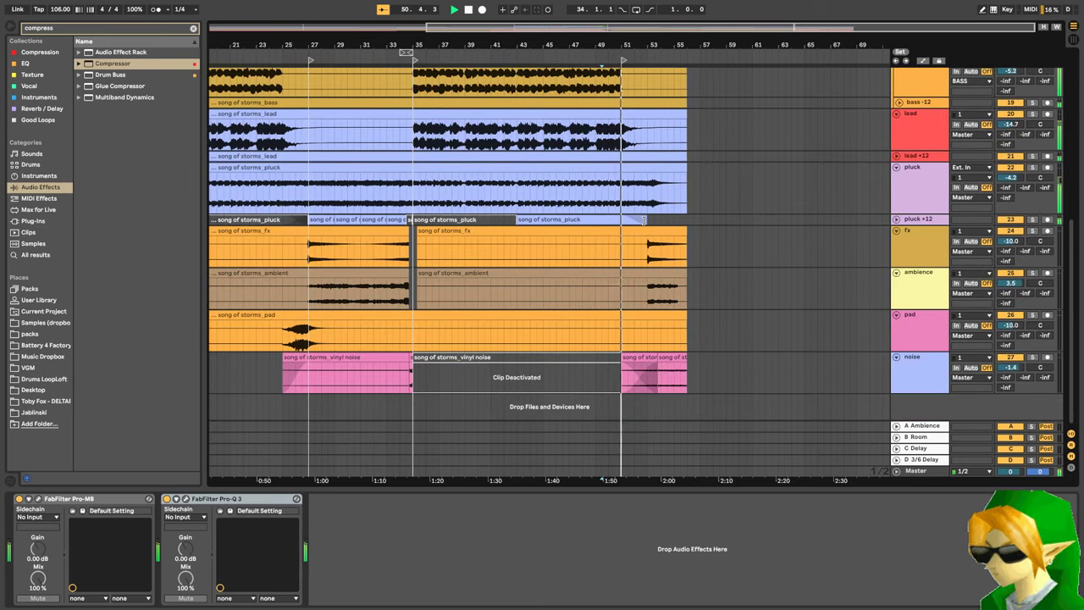
{"action": "scroll", "coordinate": [661, 280], "scroll_direction": "up", "scroll_amount": 4}
{"action": "scroll", "coordinate": [663, 285], "scroll_direction": "up", "scroll_amount": 2}
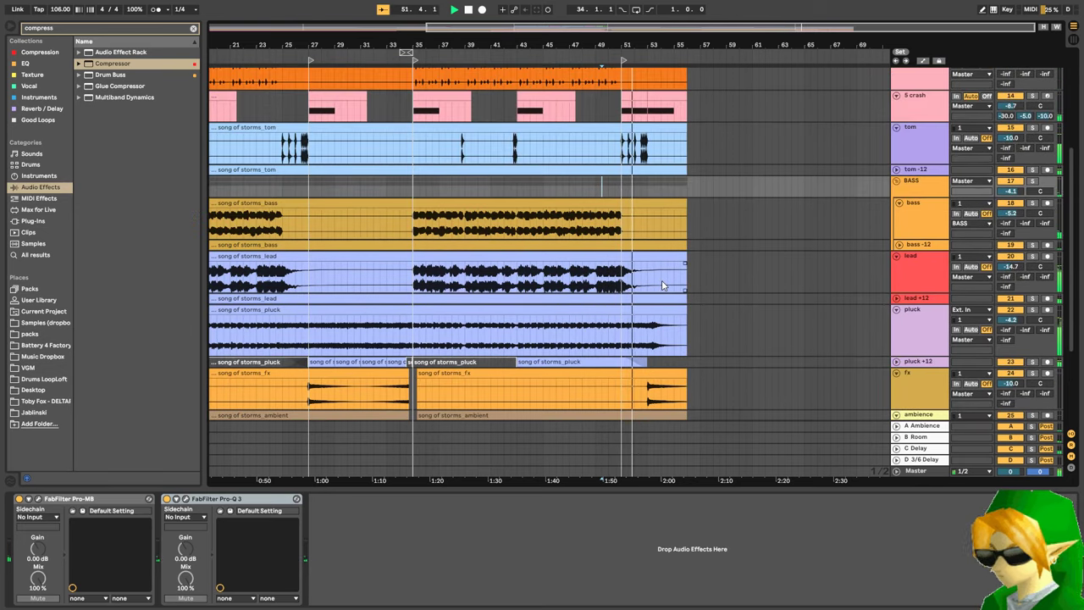
{"action": "scroll", "coordinate": [656, 296], "scroll_direction": "down", "scroll_amount": 5}
- Split the ambience clip at bar 53, open the ending section's sample, and try doubling its segment BPM before halving it back
{"action": "left_click", "coordinate": [654, 335]}
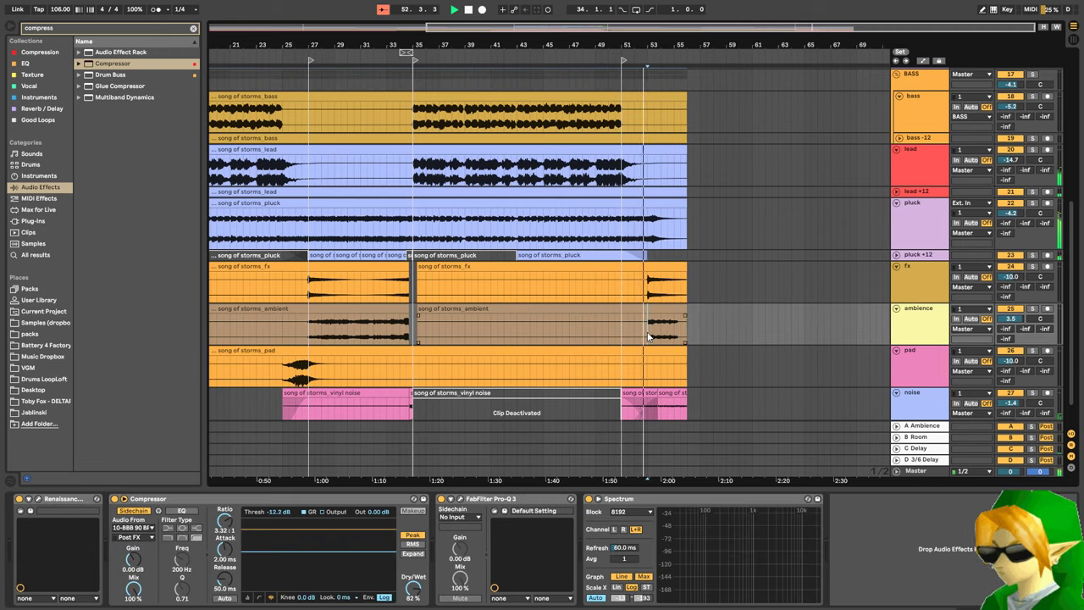
{"action": "double_click", "coordinate": [654, 334]}
{"action": "left_click", "coordinate": [138, 550]}
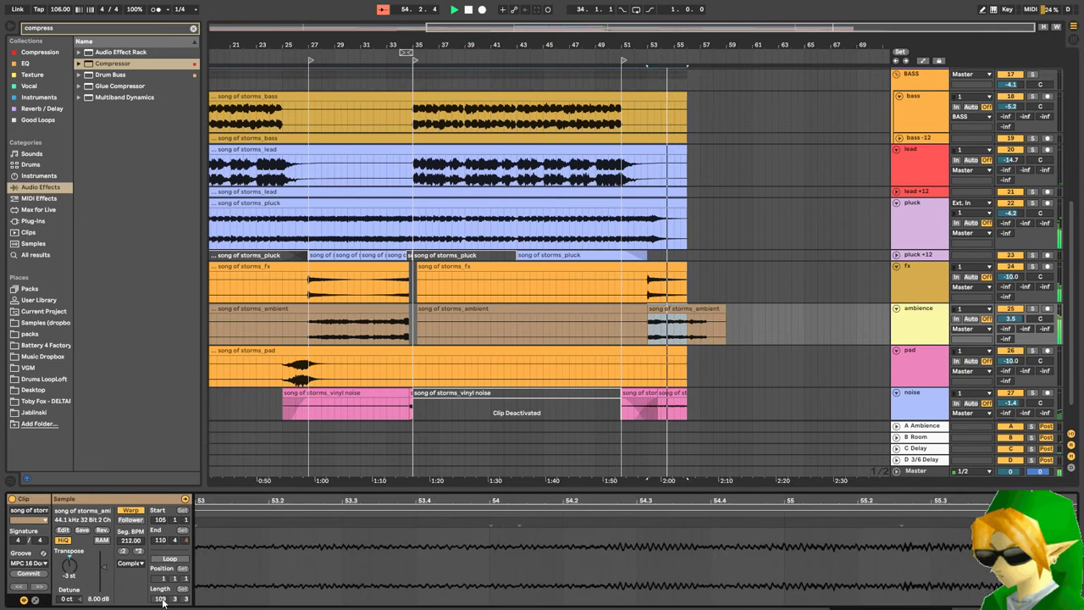
{"action": "left_click", "coordinate": [123, 551]}
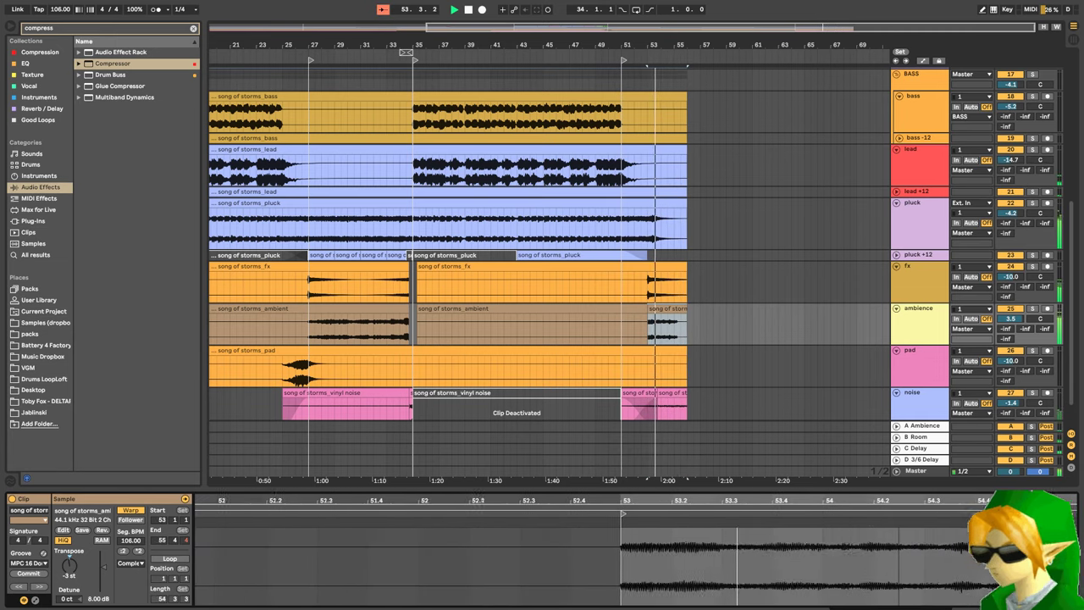
- Add a warp marker at the end of the ending ambience sample's sound and move it later in time
{"action": "left_click_drag", "start_coordinate": [906, 501], "coordinate": [785, 501]}
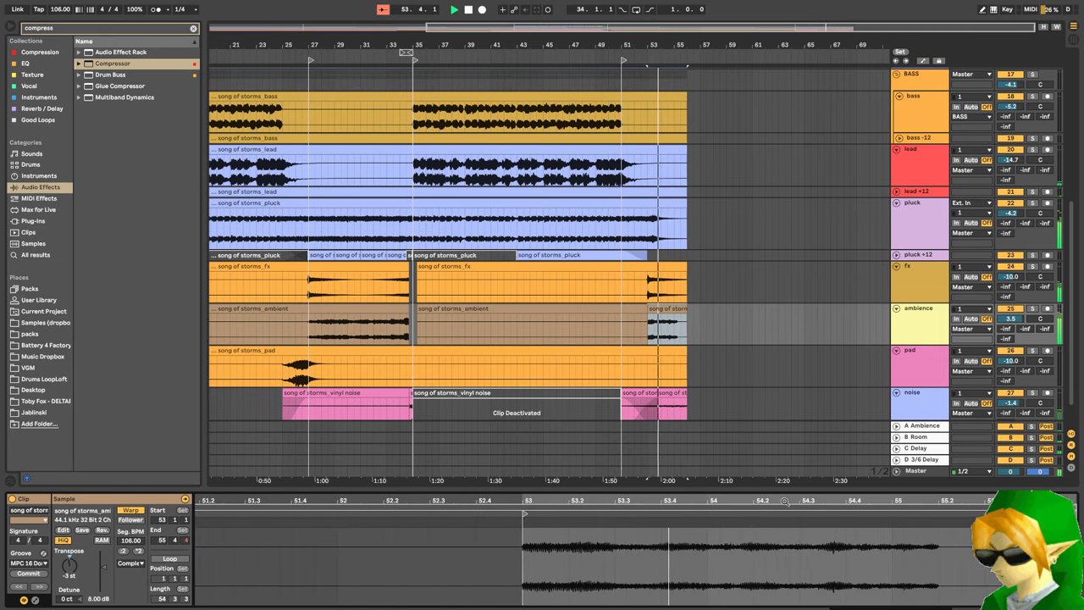
{"action": "double_click", "coordinate": [939, 522]}
{"action": "left_click_drag", "start_coordinate": [938, 522], "coordinate": [1075, 522]}
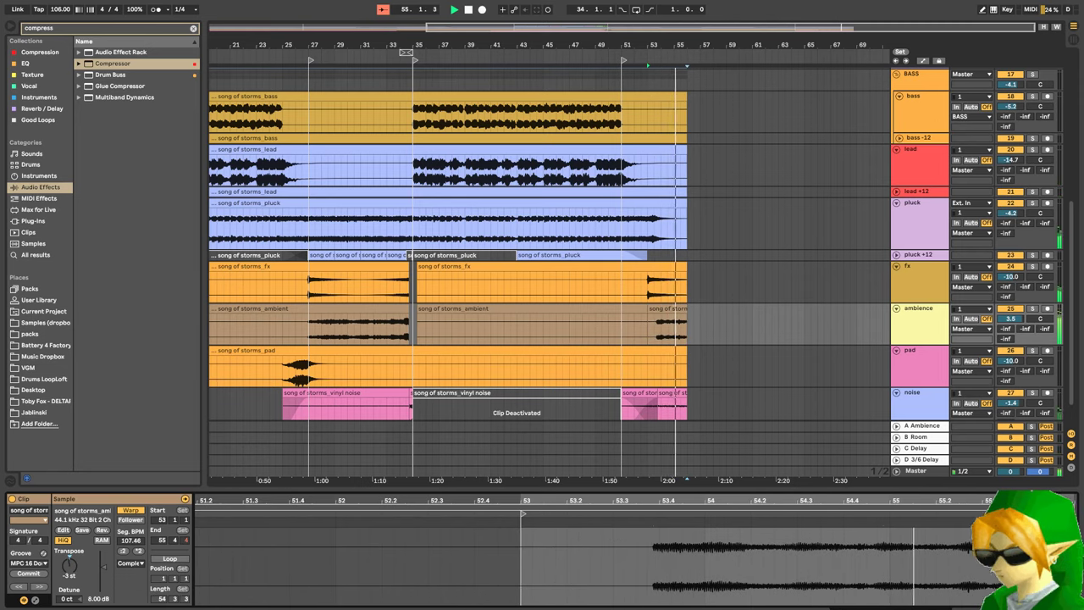
- Add a warp marker where the ending ambience sample's sound begins, move it to bar 53, and replay the ending
{"action": "double_click", "coordinate": [653, 521]}
{"action": "left_click_drag", "start_coordinate": [653, 520], "coordinate": [521, 521]}
{"action": "key", "text": "space"}
{"action": "key", "text": "space"}
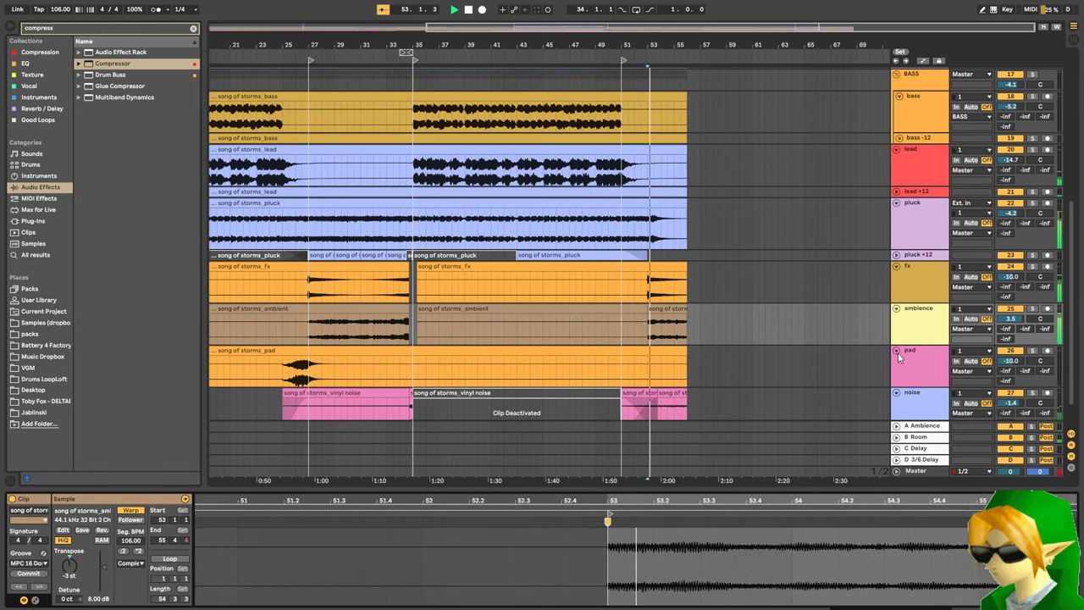
- Set the ending ambience clip's gain to 5.38 dB and the ambience track's volume to -2.1
{"action": "left_click", "coordinate": [667, 326]}
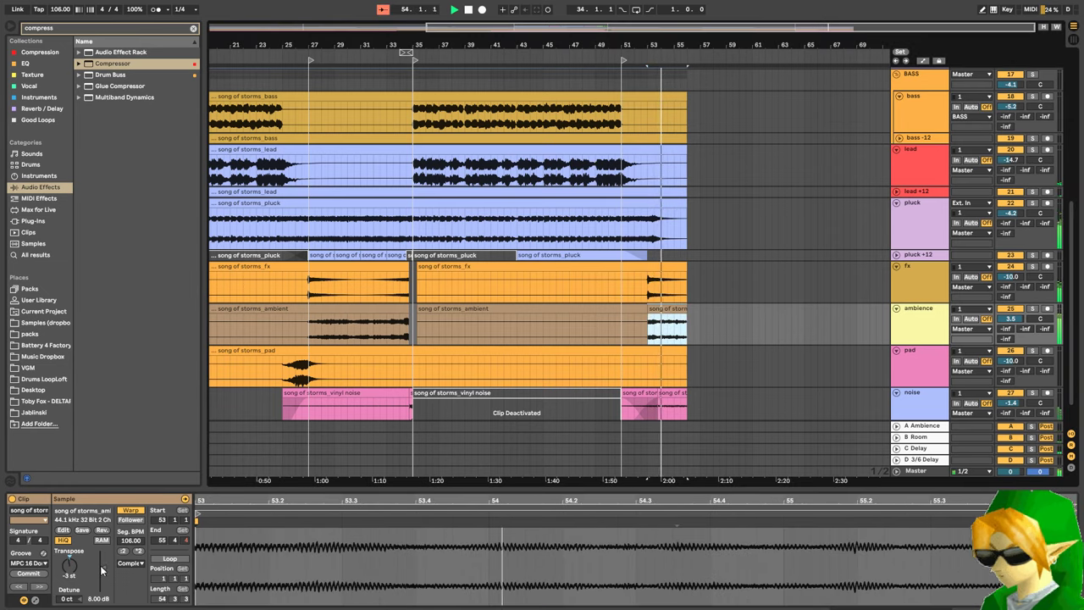
{"action": "left_click_drag", "start_coordinate": [102, 571], "coordinate": [102, 575]}
{"action": "mouse_move", "coordinate": [1021, 326]}
{"action": "left_mouse_down"}
{"action": "mouse_move", "coordinate": [1021, 343]}
{"action": "mouse_move", "coordinate": [1009, 323]}
{"action": "left_mouse_up"}
{"action": "key", "text": "space"}
{"action": "key", "text": "space"}
- Fade out the end of the last ambience clip, then play the ambience section from bar 27 for comparison
{"action": "left_click_drag", "start_coordinate": [685, 316], "coordinate": [674, 316]}
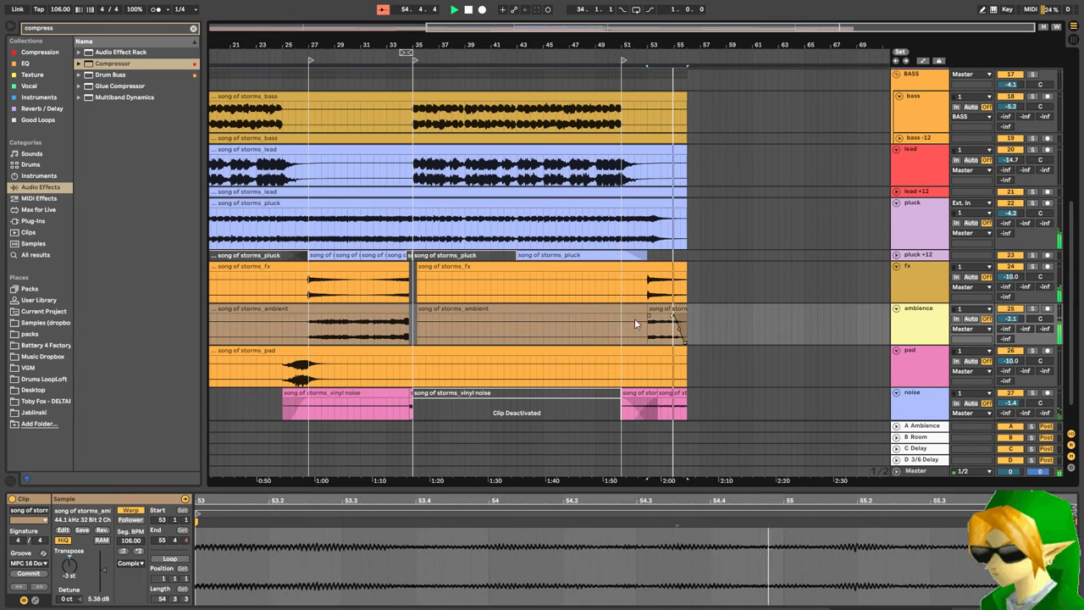
{"action": "left_click", "coordinate": [666, 307]}
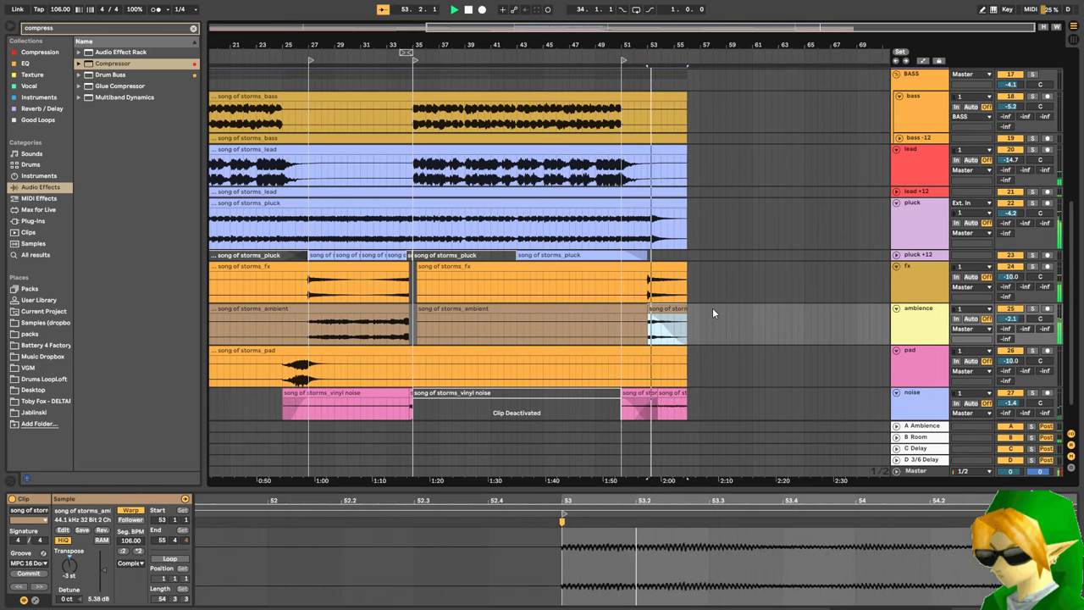
{"action": "left_click", "coordinate": [315, 332]}
{"action": "key", "text": "space"}
{"action": "key", "text": "space"}
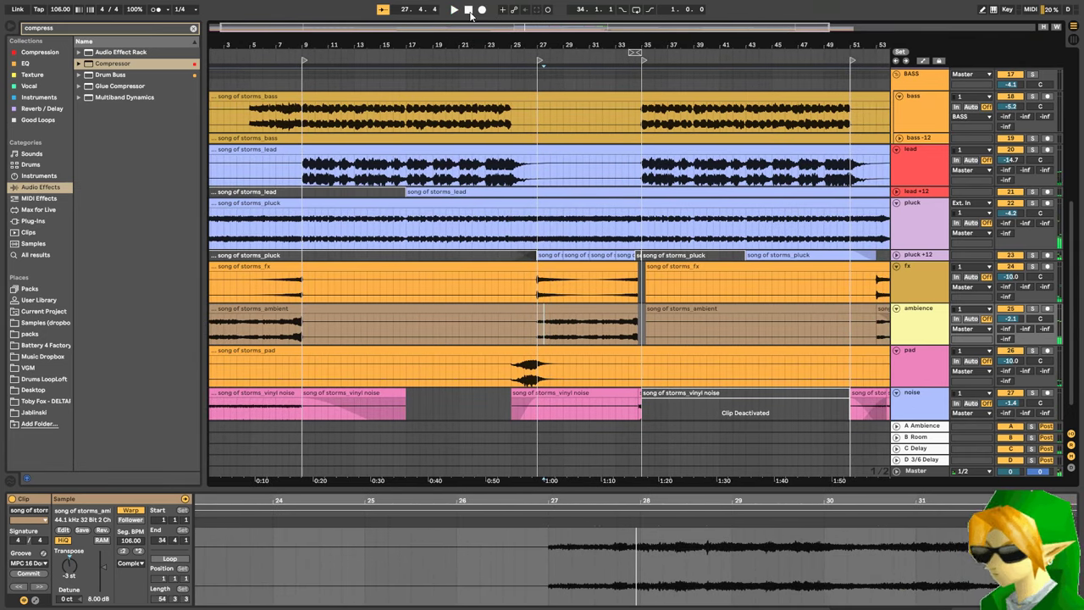
- Play the song from the beginning and lower the ambience track's volume to -5.3
{"action": "left_click", "coordinate": [468, 10]}
{"action": "key", "text": "space"}
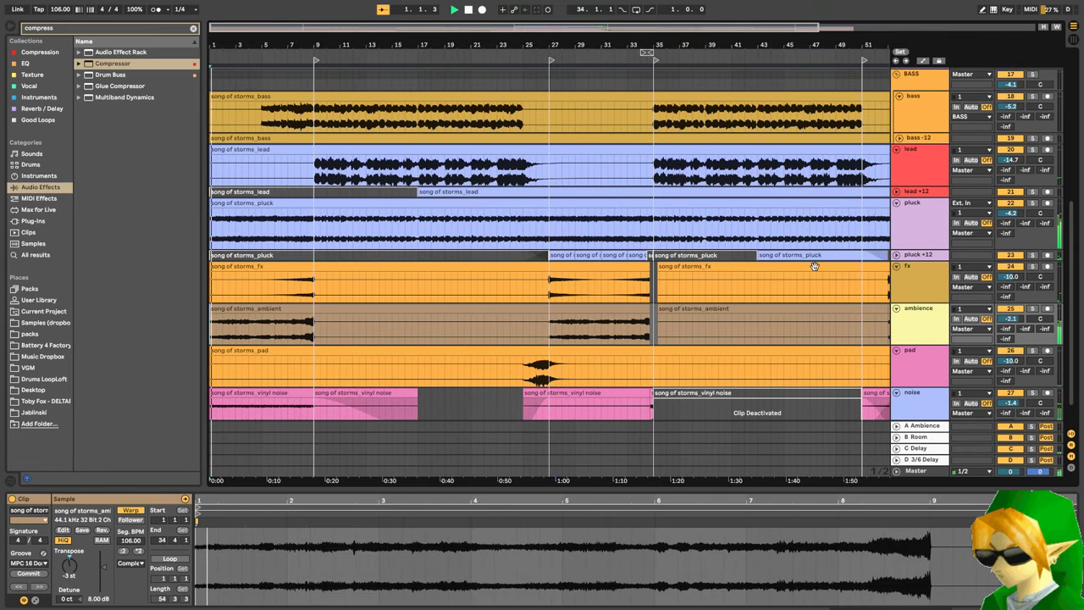
{"action": "left_click", "coordinate": [1014, 311]}
{"action": "left_click_drag", "start_coordinate": [1013, 320], "coordinate": [1013, 321]}
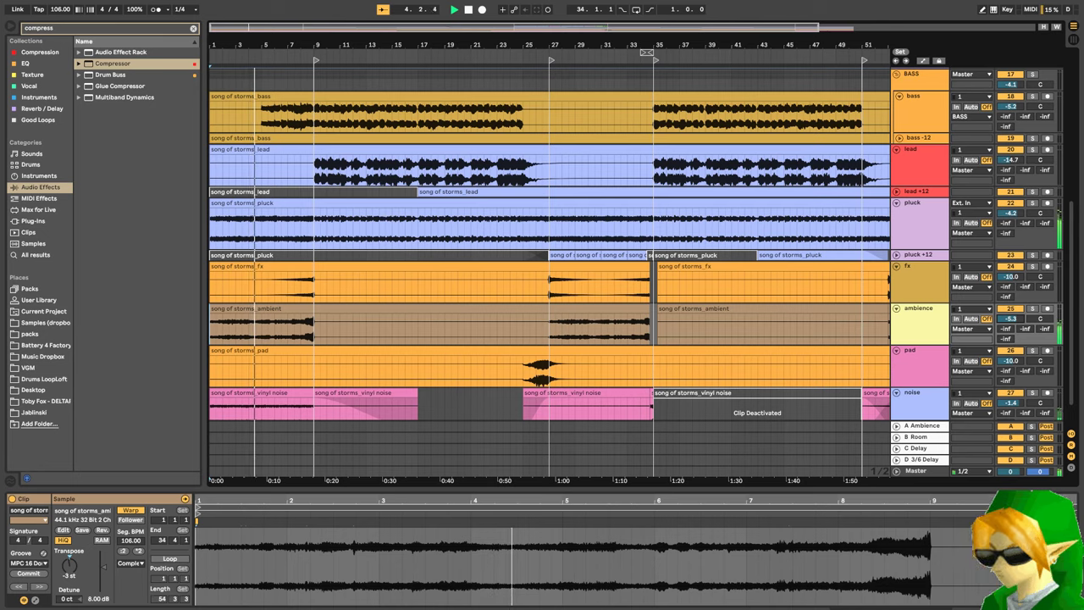
- Switch to the Notepad notes and add the line "~ reverb"
{"action": "key", "text": "alt+Tab"}
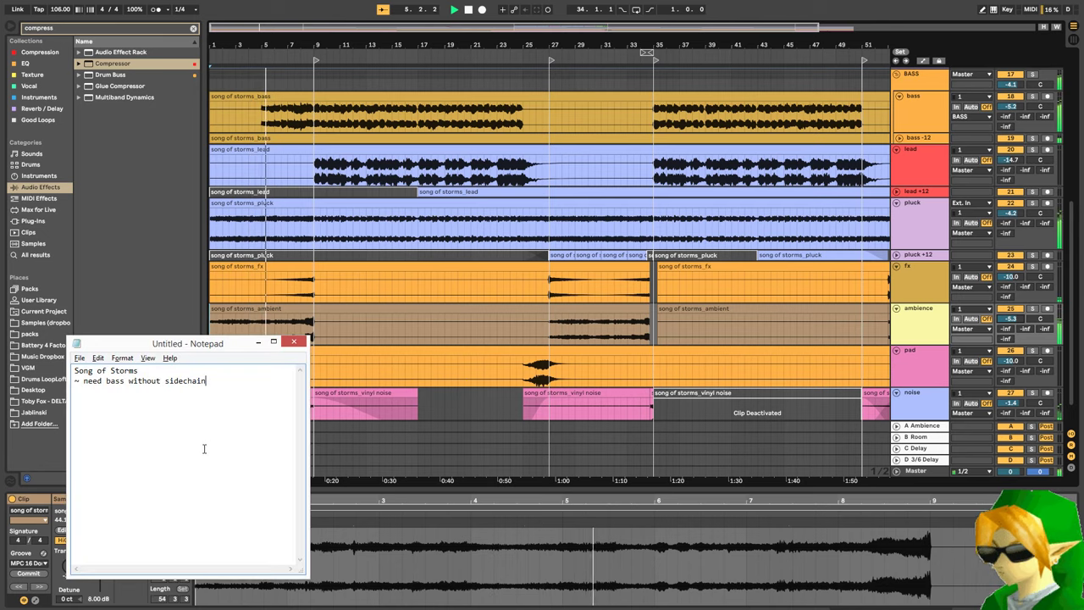
{"action": "type", "text": "~ reverb"}
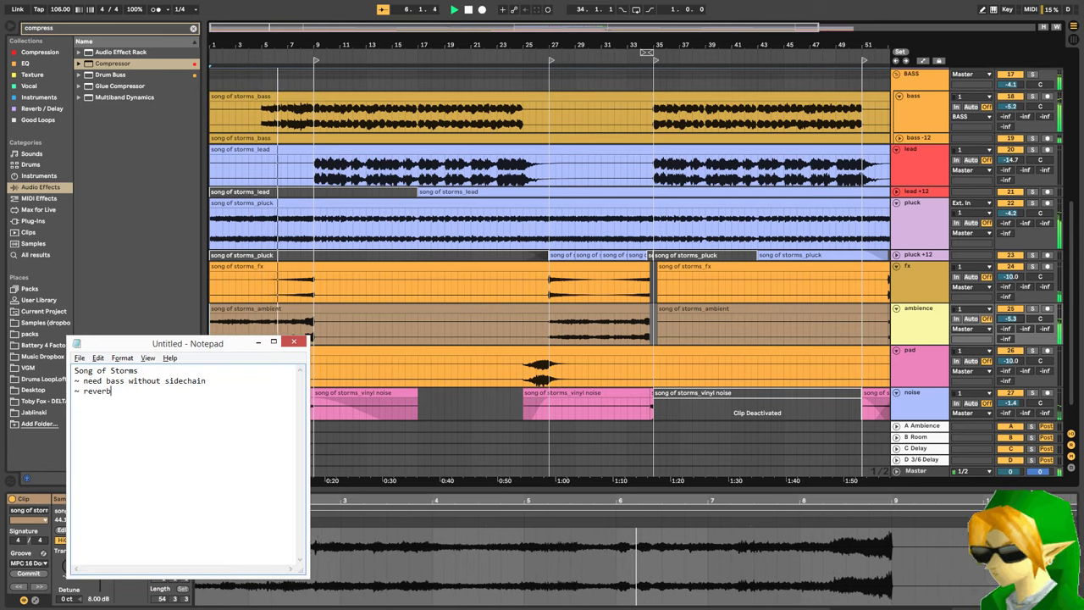
{"action": "key", "text": "Return"}
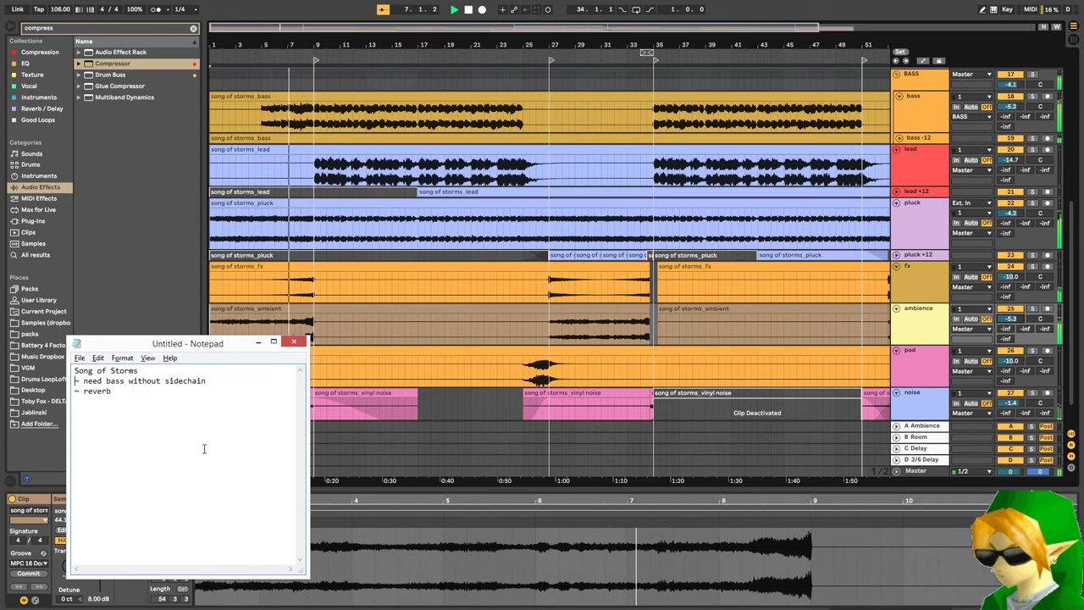
- Reword the bass line in the notes as a reminder to ask the collaborating artist for bass without sidechain
{"action": "left_click", "coordinate": [84, 380]}
{"action": "type", "text": "ask helynt for"}
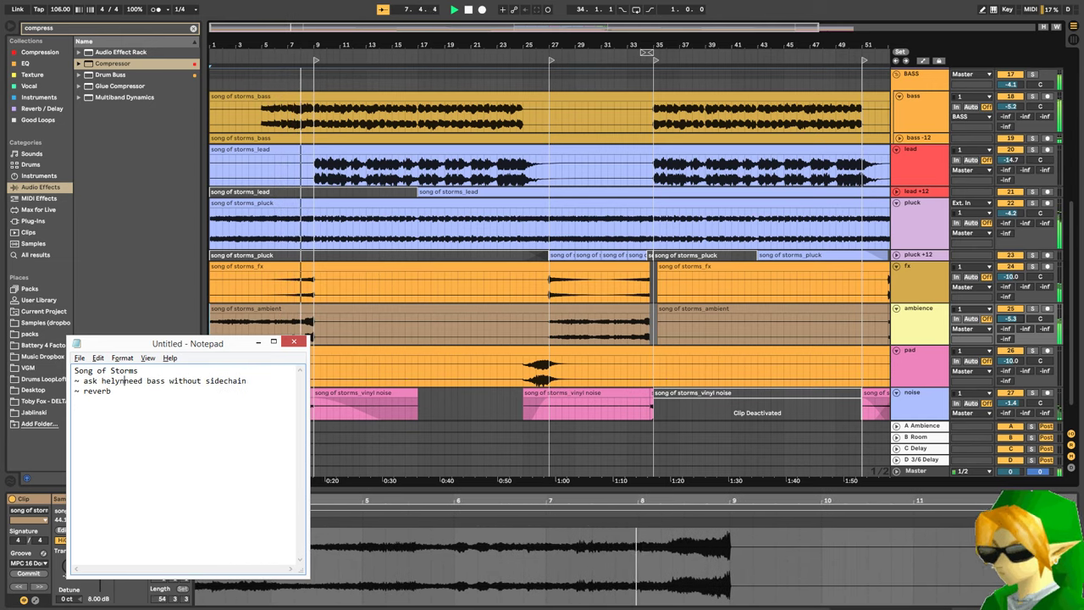
{"action": "key", "text": "Delete"}
{"action": "key", "text": "Delete"}
{"action": "key", "text": "Delete"}
{"action": "key", "text": "Delete"}
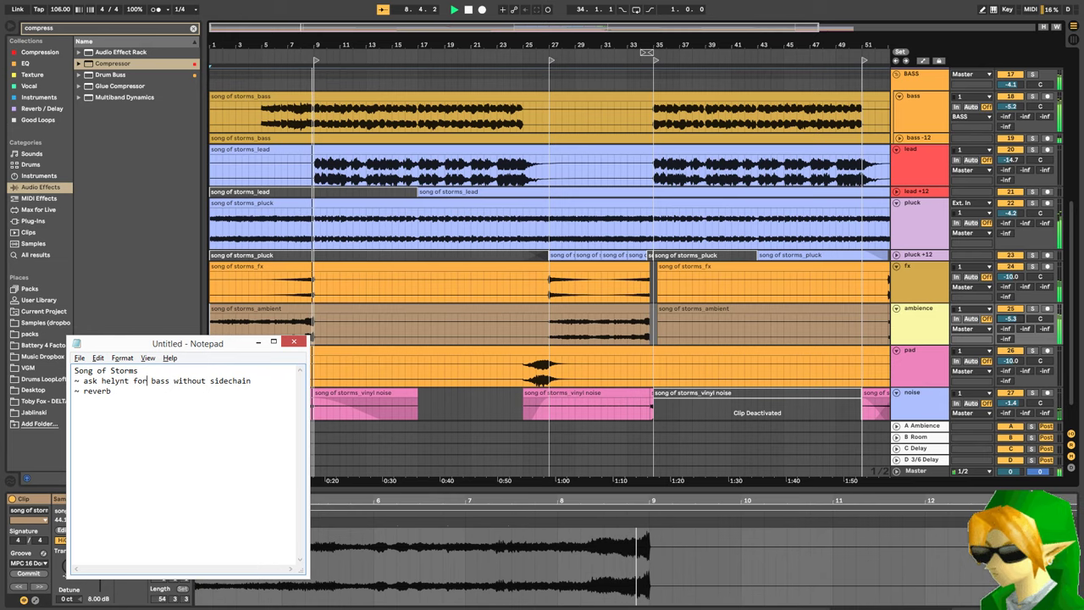
- Add the line "~ drum chains" at the end of the notes
{"action": "left_click", "coordinate": [204, 449]}
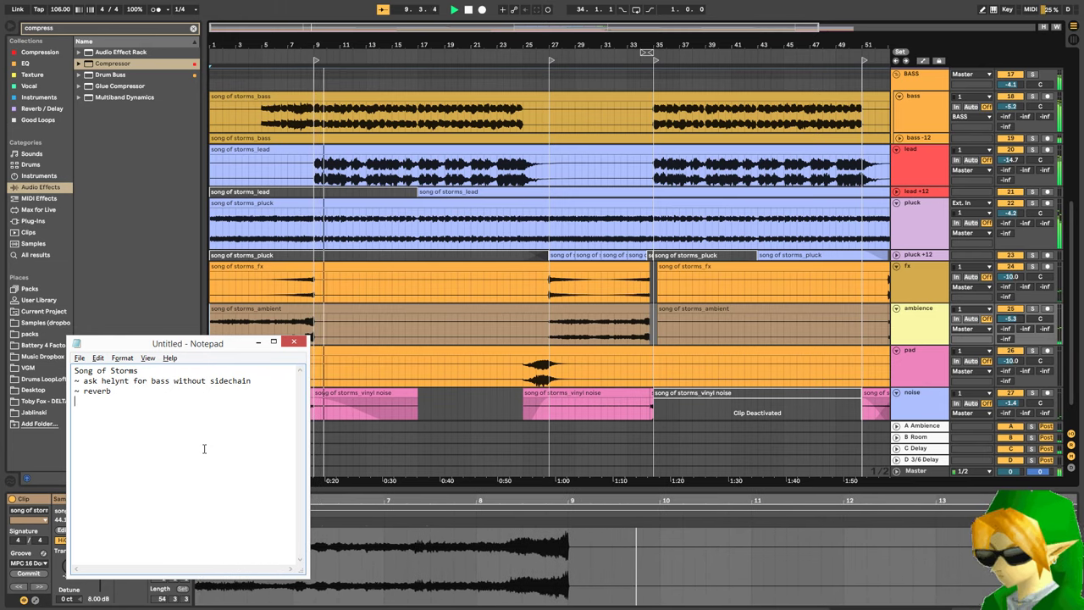
{"action": "type", "text": "~ v"}
{"action": "key", "text": "BackSpace"}
{"action": "type", "text": "kick+"}
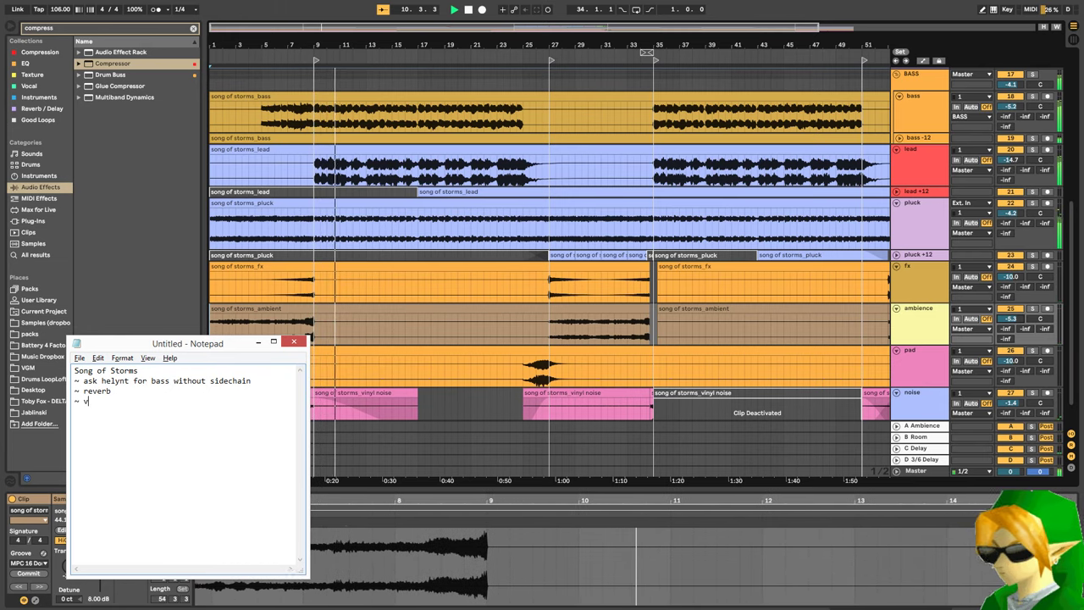
{"action": "type", "text": "snar"}
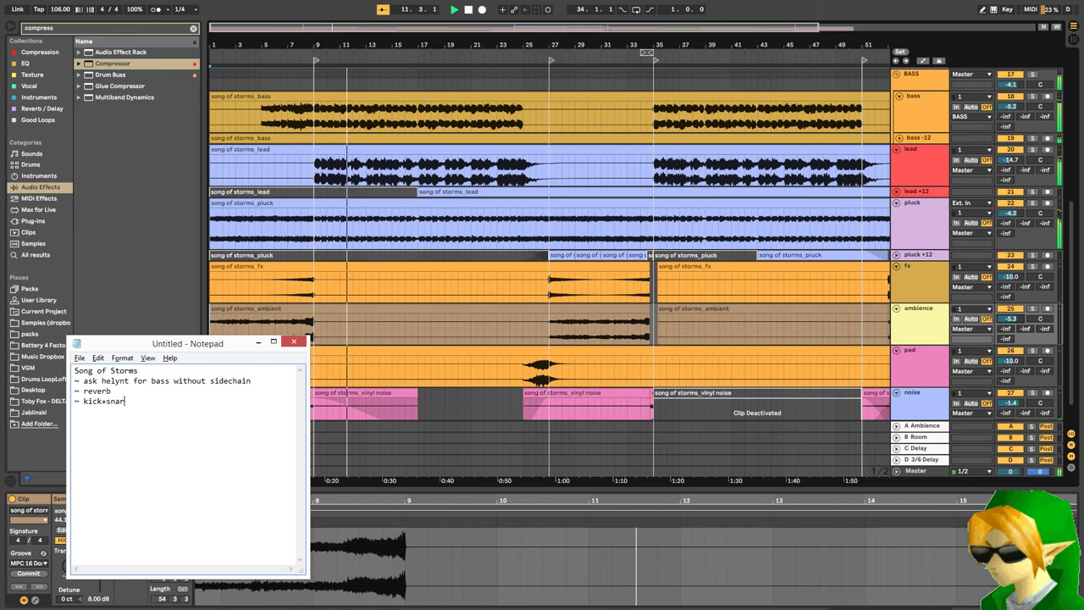
{"action": "type", "text": "e+hat chains"}
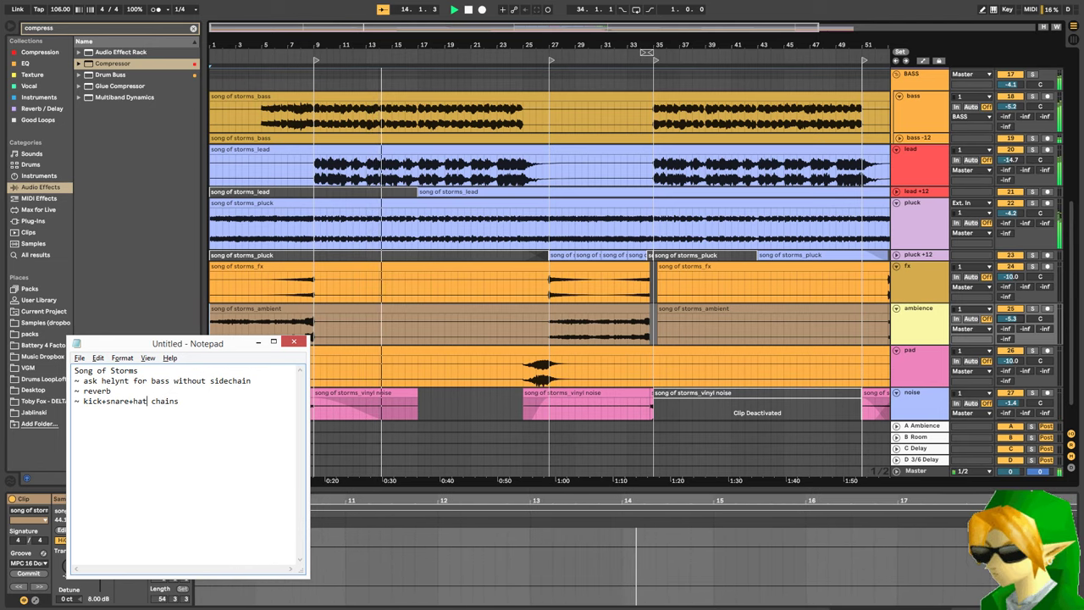
{"action": "left_click_drag", "start_coordinate": [148, 402], "coordinate": [83, 401]}
{"action": "type", "text": "drum"}
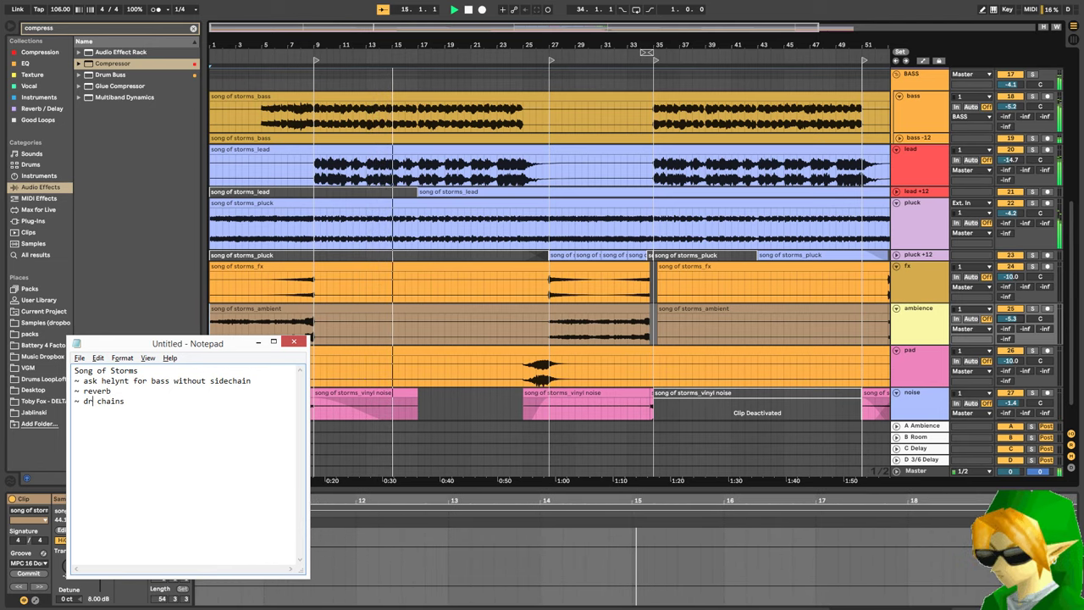
{"action": "key", "text": "ctrl+s"}
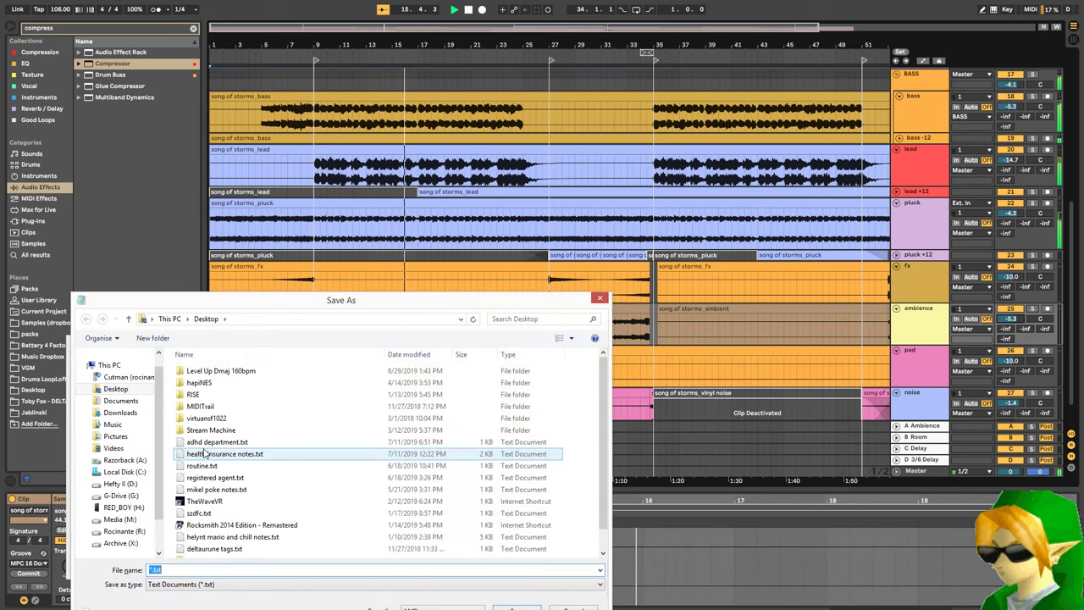
{"action": "key", "text": "Escape"}
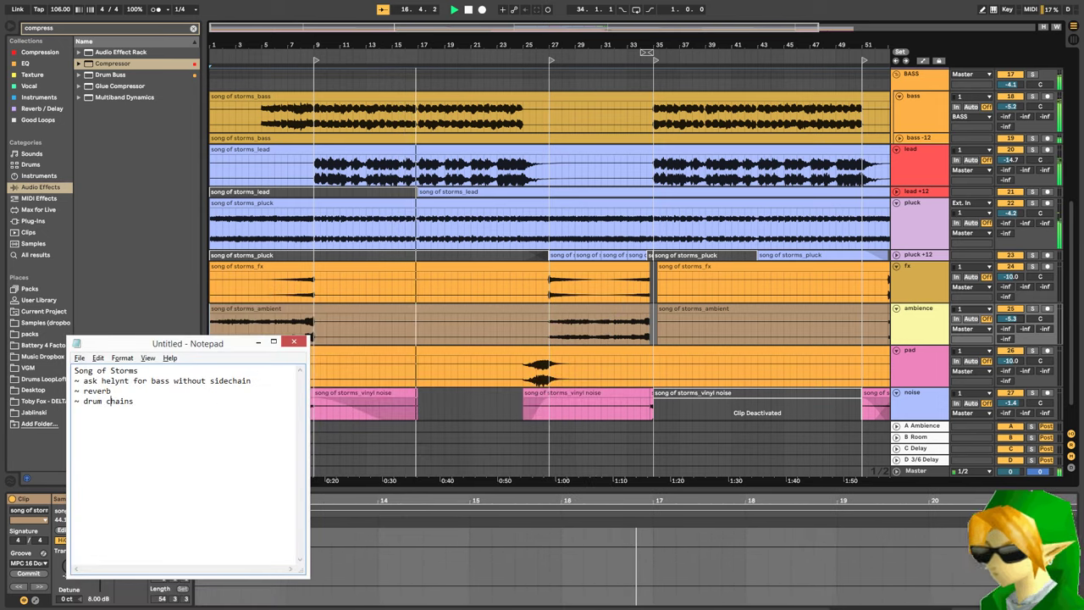
- Return to Ableton Live and set the BASS group's volume to -5.9 during playback
{"action": "left_click", "coordinate": [554, 517]}
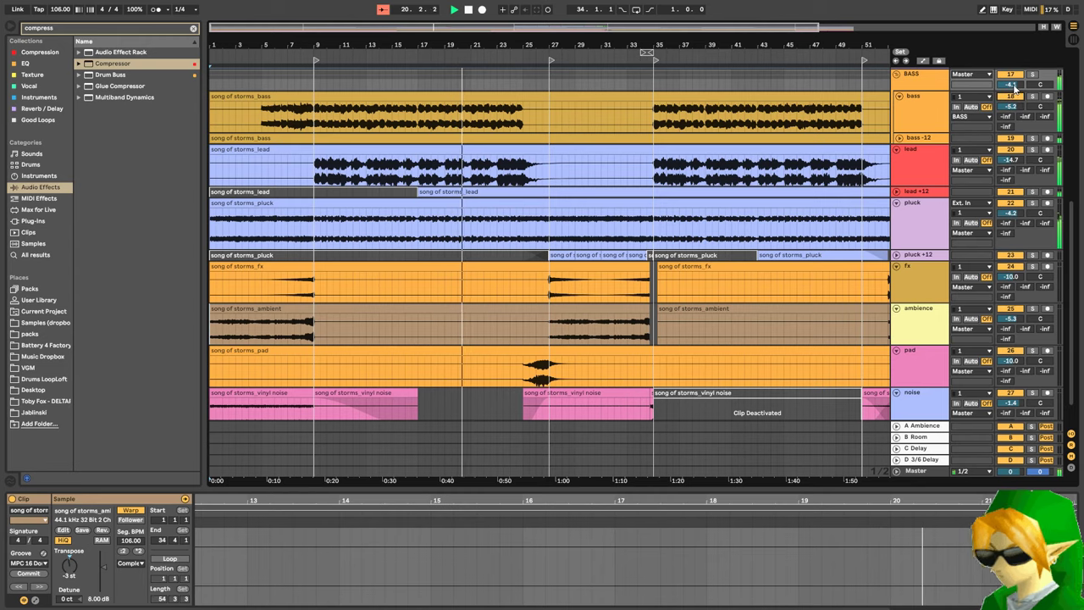
{"action": "left_click_drag", "start_coordinate": [1015, 86], "coordinate": [1014, 95]}
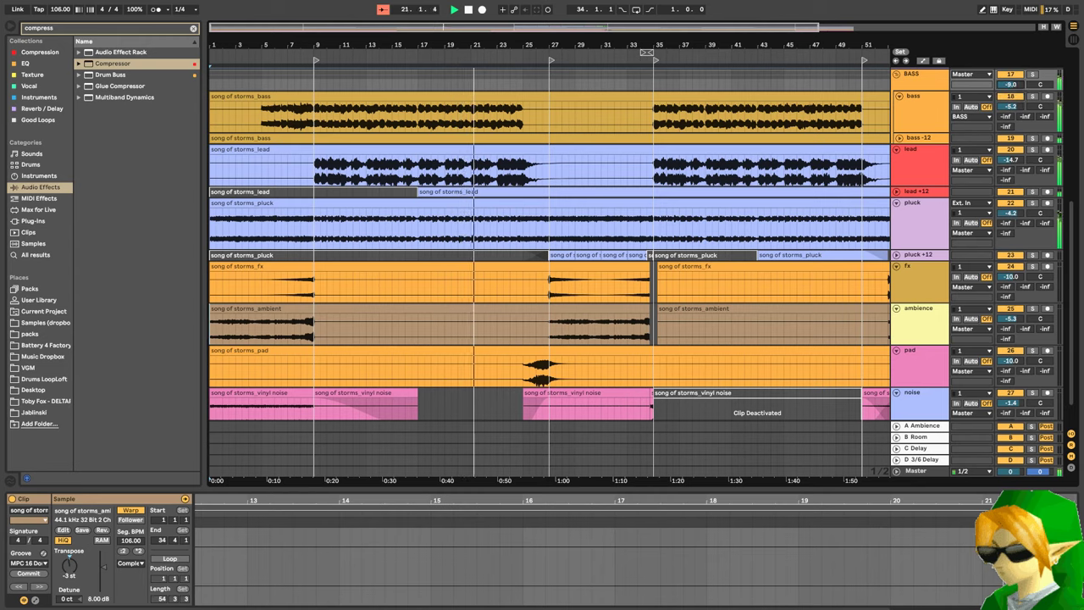
{"action": "left_click_drag", "start_coordinate": [1011, 85], "coordinate": [1011, 82]}
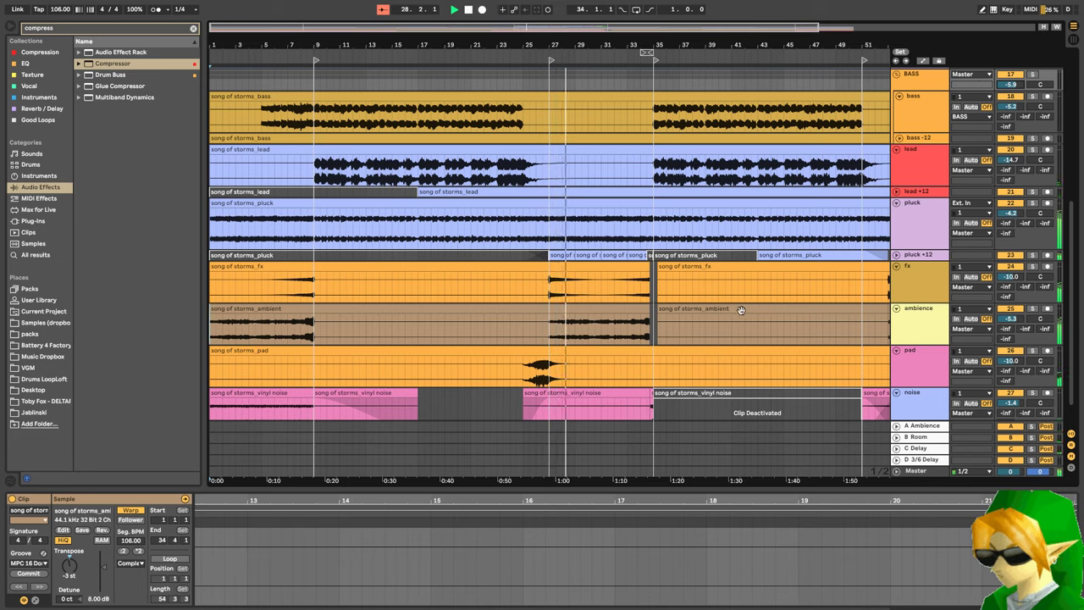
- Copy the ambience track's sidechained compressor to the noise track, placing it ahead of the reactivated Spectrum
{"action": "left_click", "coordinate": [588, 317]}
{"action": "key", "text": "shift+Tab"}
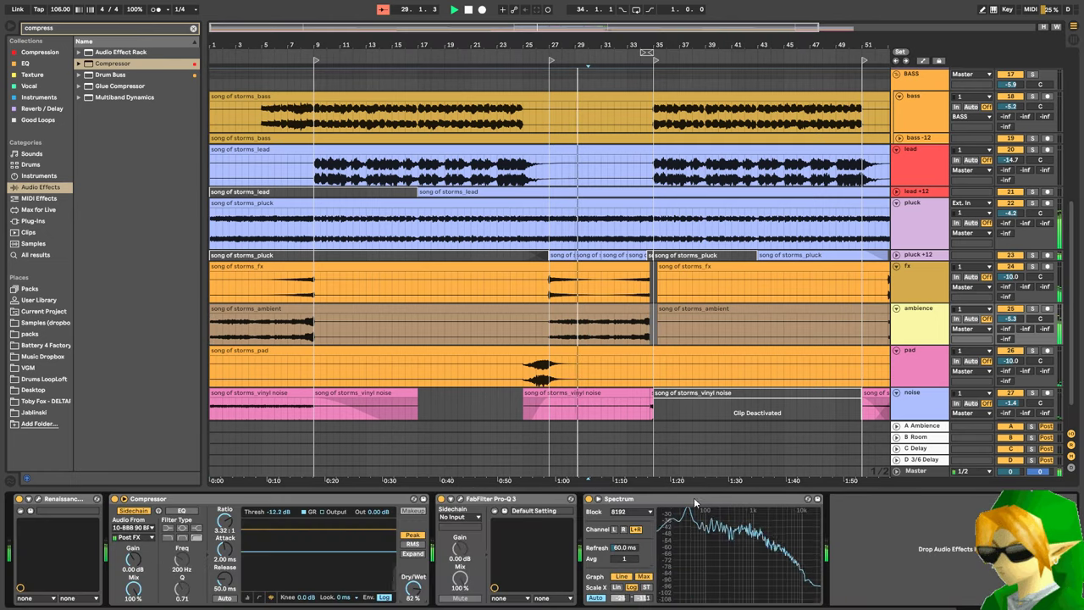
{"action": "left_click", "coordinate": [396, 500]}
{"action": "left_click", "coordinate": [596, 394]}
{"action": "left_click", "coordinate": [520, 521]}
{"action": "key", "text": "ctrl+v"}
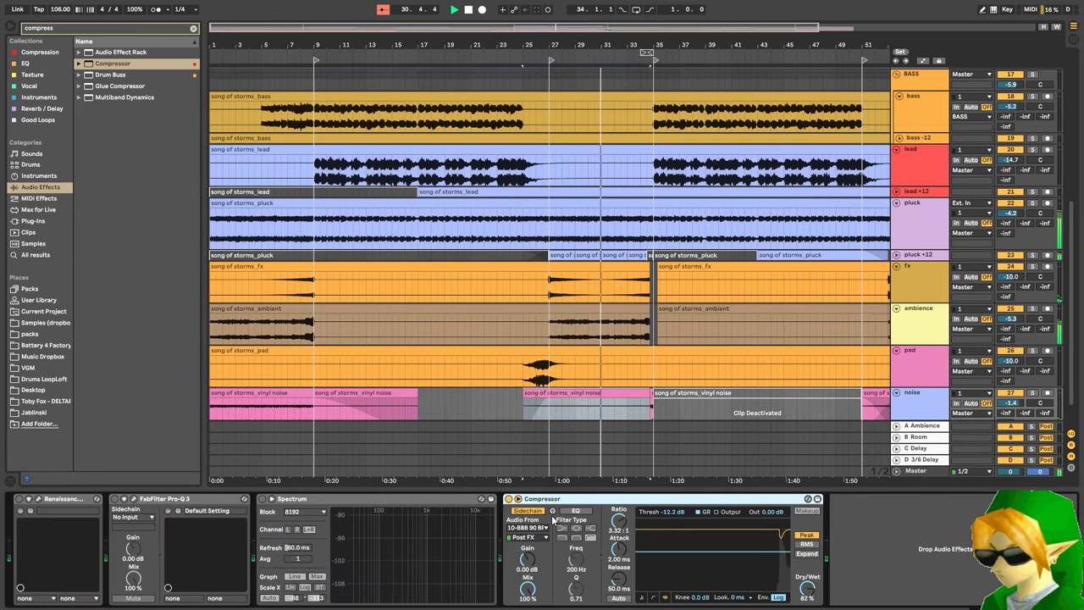
{"action": "left_click", "coordinate": [264, 499]}
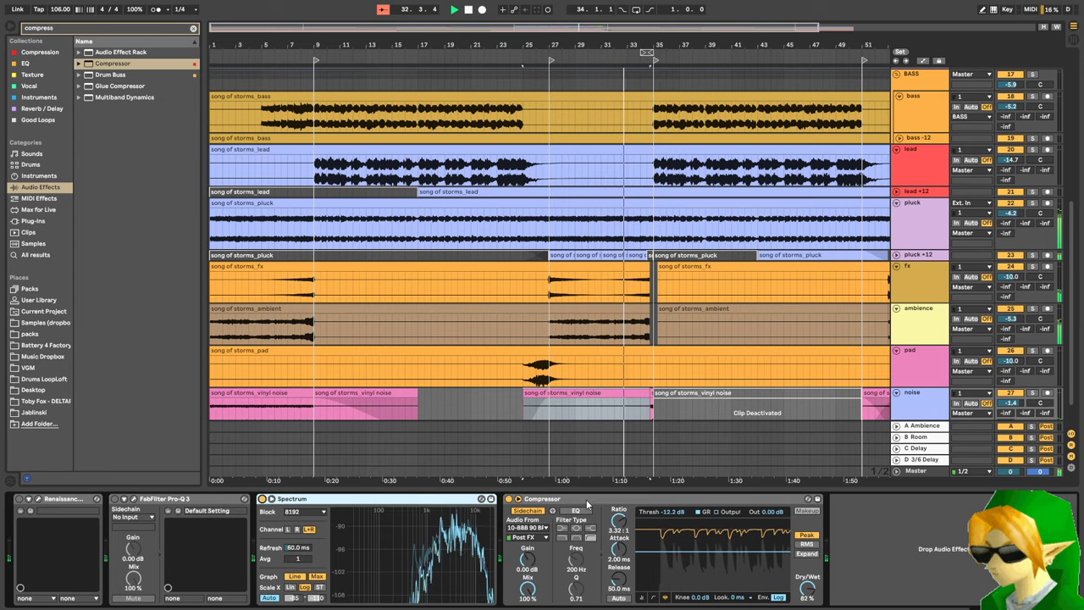
{"action": "left_click_drag", "start_coordinate": [588, 501], "coordinate": [281, 540]}
- Copy the break clips from bars 27 to 35 on the 10-BBB 90 BPM track and paste them at bar 43
{"action": "scroll", "coordinate": [748, 292], "scroll_direction": "up", "scroll_amount": 6}
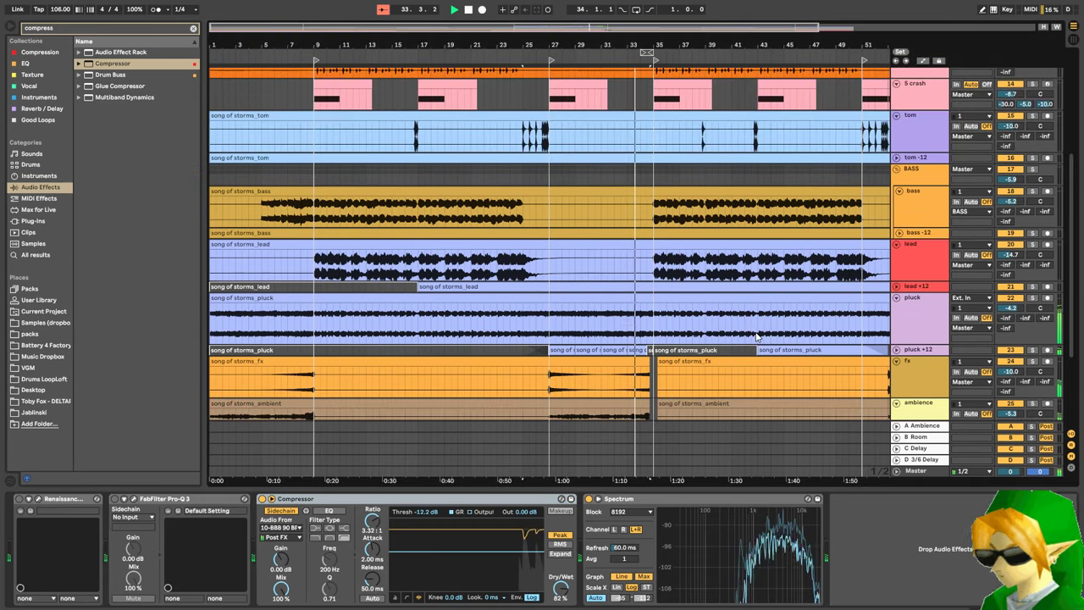
{"action": "scroll", "coordinate": [748, 292], "scroll_direction": "up", "scroll_amount": 2}
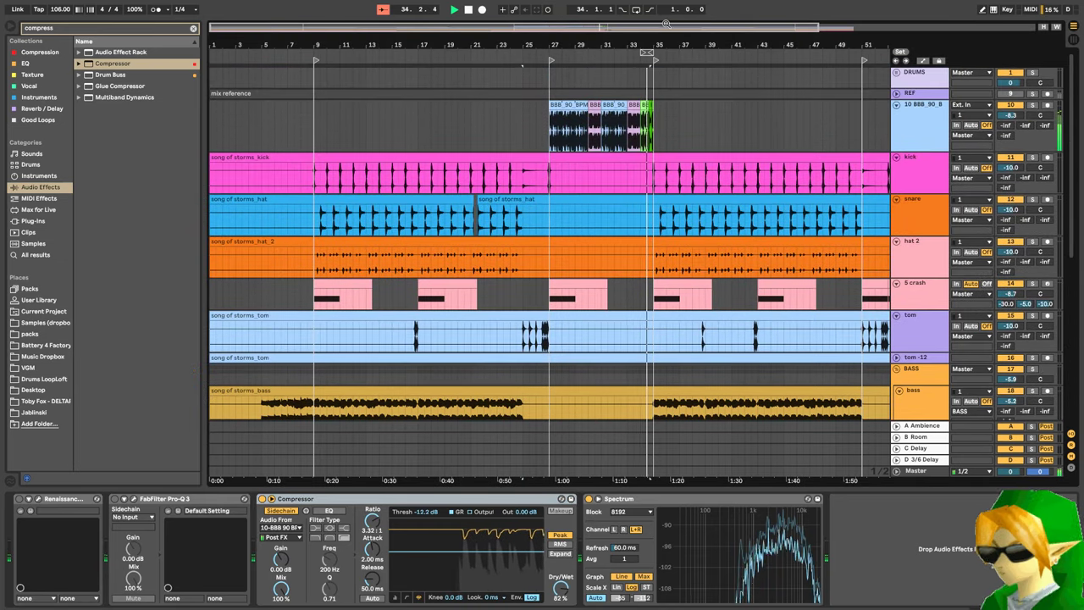
{"action": "left_click_drag", "start_coordinate": [717, 45], "coordinate": [584, 8]}
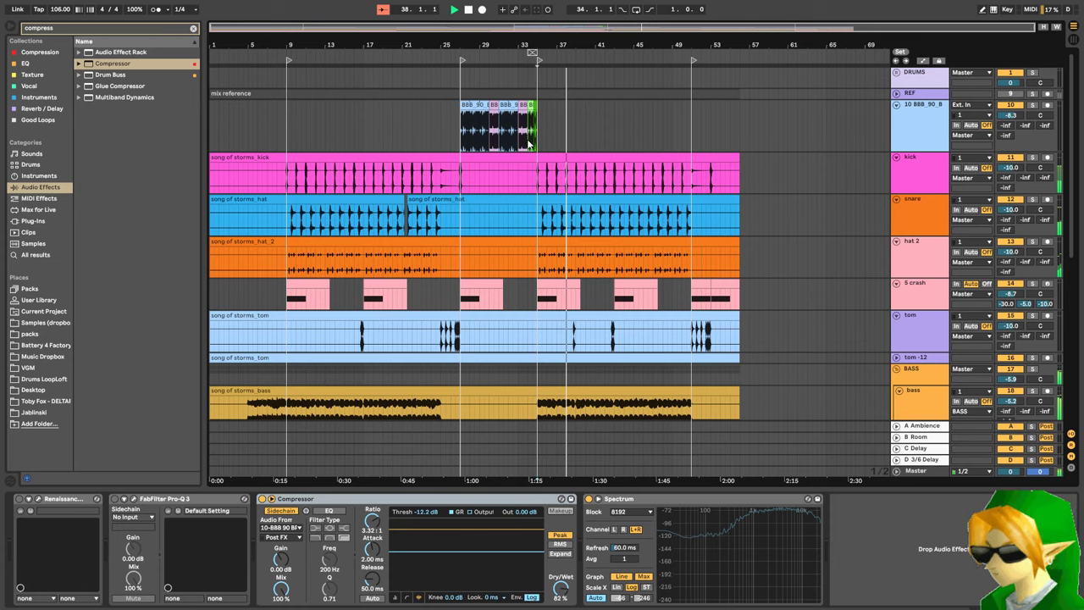
{"action": "left_click", "coordinate": [462, 138]}
{"action": "left_click", "coordinate": [620, 140]}
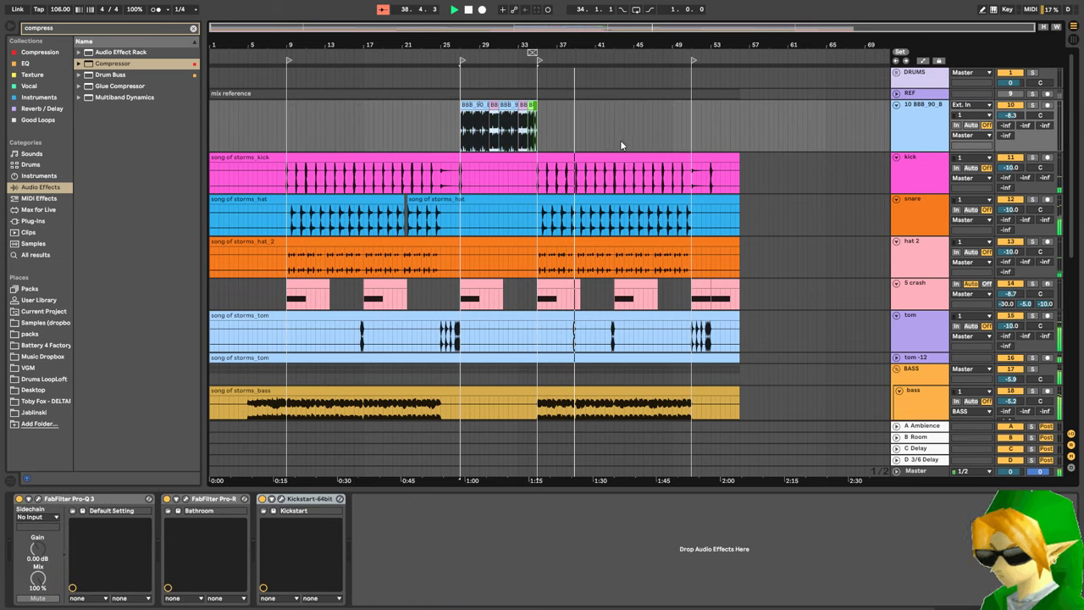
{"action": "key", "text": "ctrl+v"}
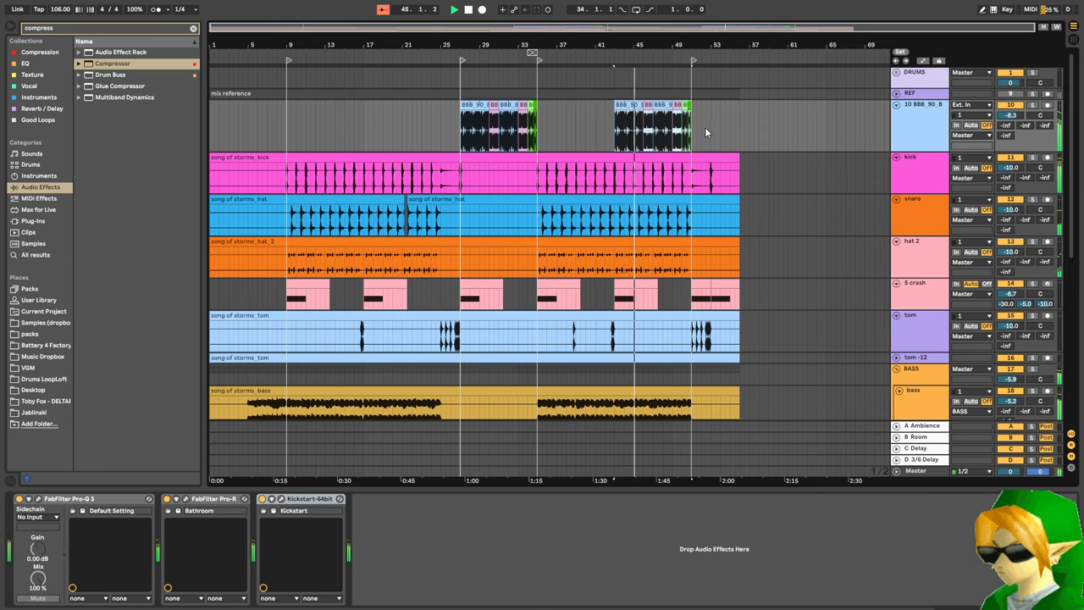
- Delete the pasted break clips and paste them again from halfway through bar 38
{"action": "left_click_drag", "start_coordinate": [702, 124], "coordinate": [574, 135]}
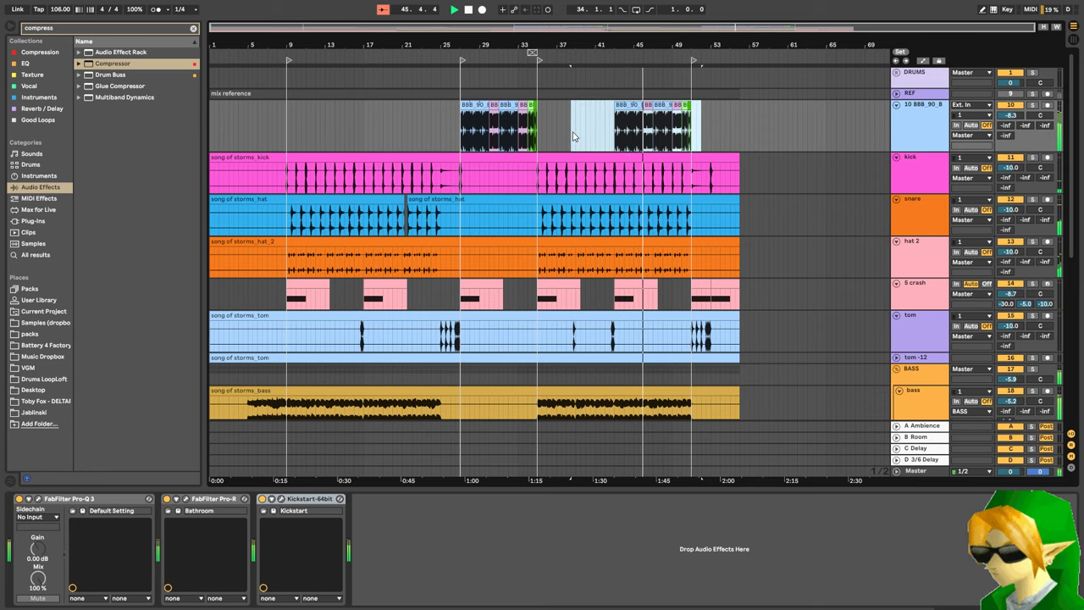
{"action": "key", "text": "Delete"}
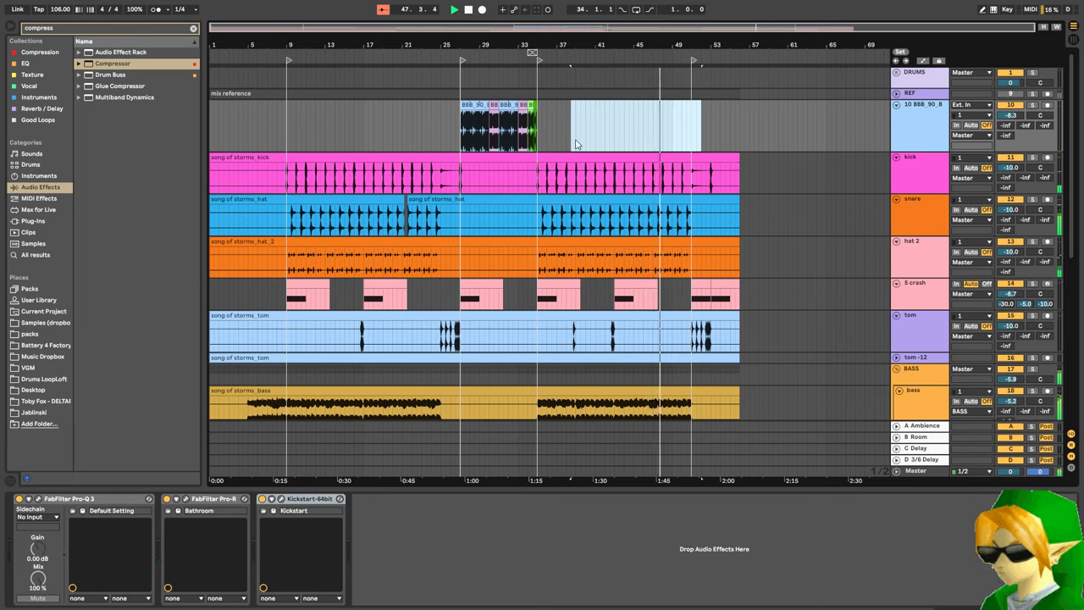
{"action": "key", "text": "ctrl+v"}
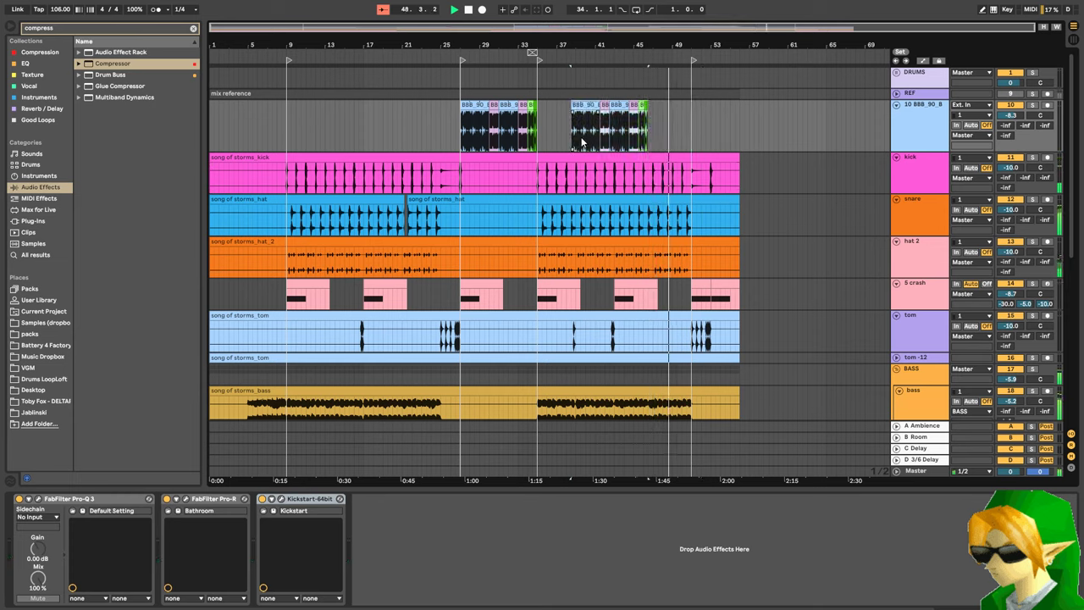
- Replay the section with the pasted break clips and move them to start at bar 39
{"action": "key", "text": "space"}
{"action": "key", "text": "space"}
{"action": "left_click_drag", "start_coordinate": [549, 45], "coordinate": [509, 110]}
{"action": "left_click_drag", "start_coordinate": [610, 28], "coordinate": [653, 28]}
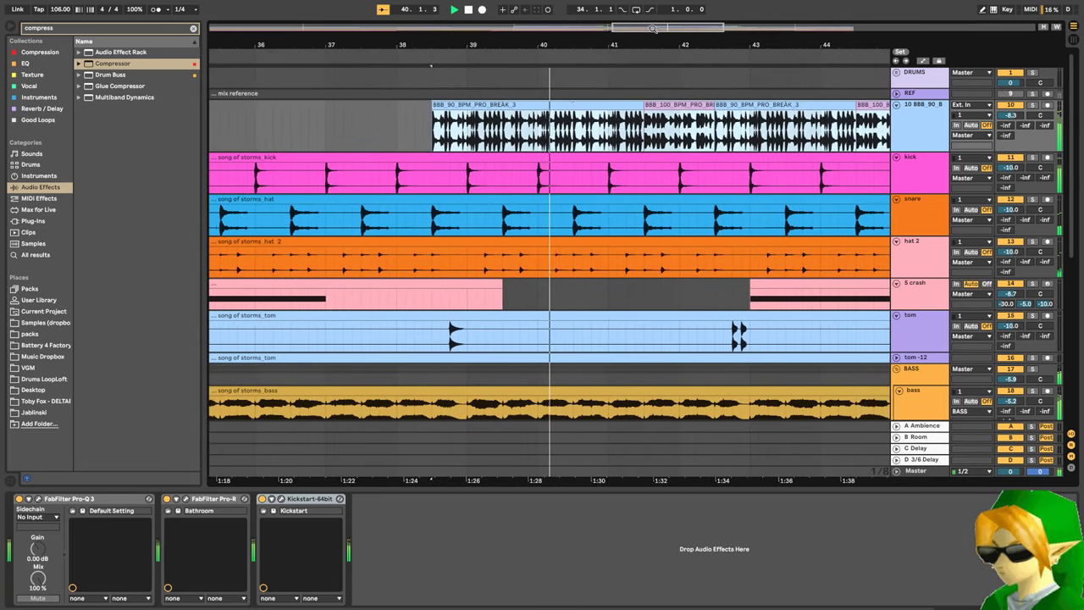
{"action": "left_click_drag", "start_coordinate": [449, 105], "coordinate": [520, 105]}
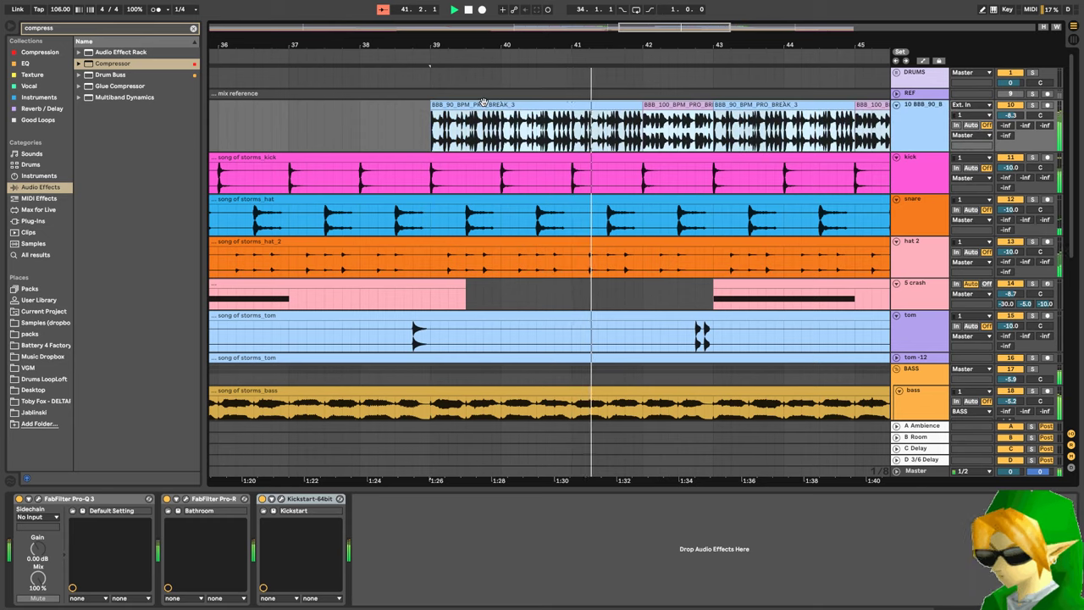
- Play back the pasted break clips from bar 42 to hear how they fit the final section
{"action": "left_click", "coordinate": [648, 148]}
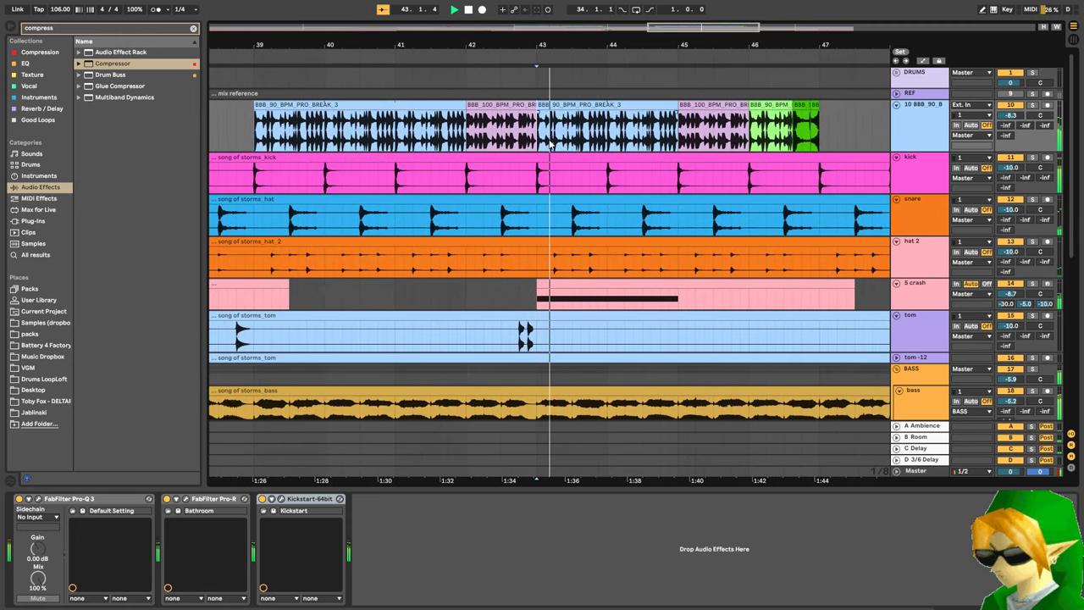
{"action": "key", "text": "space"}
{"action": "left_click", "coordinate": [413, 144]}
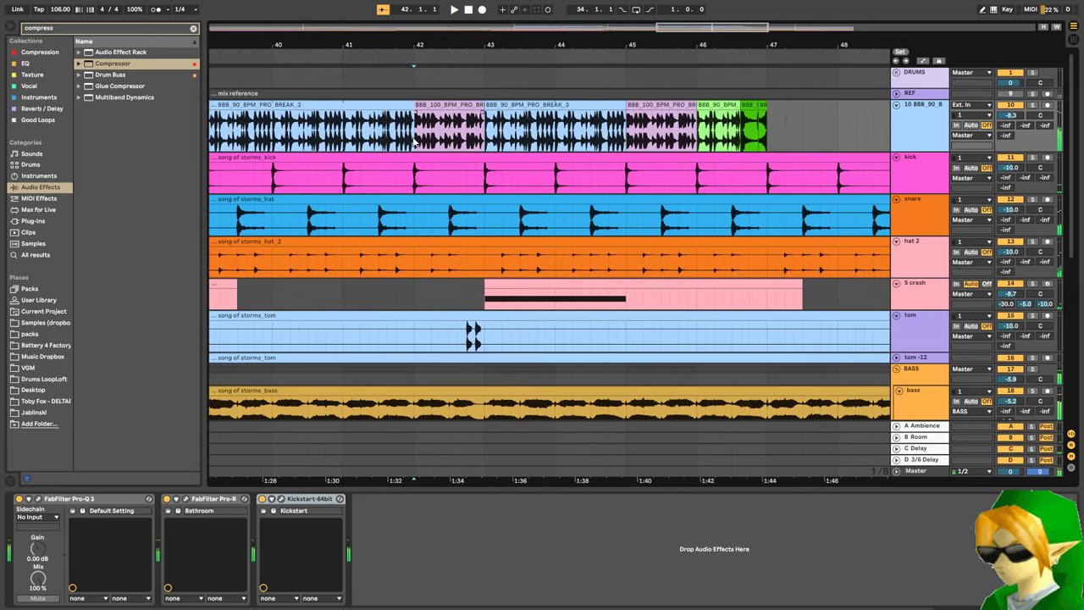
{"action": "key", "text": "space"}
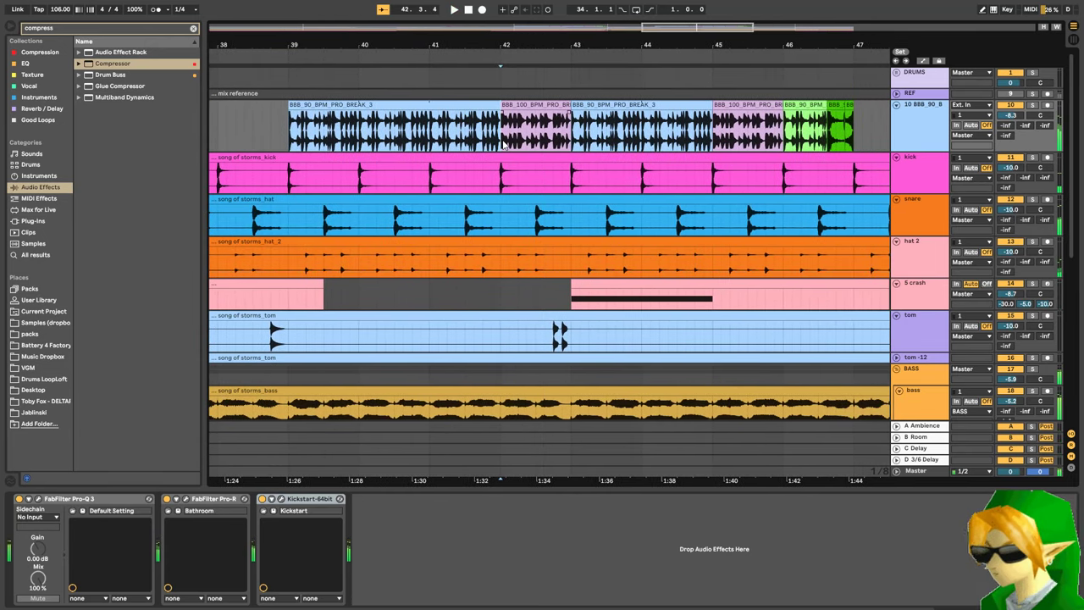
- Reduce the pasted breaks to one short BBB 100 BPM slice on the snare hit in bar 39 and repeat it every bar through bar 44
{"action": "mouse_move", "coordinate": [862, 143]}
{"action": "left_mouse_down"}
{"action": "mouse_move", "coordinate": [264, 136]}
{"action": "mouse_move", "coordinate": [360, 135]}
{"action": "left_mouse_up"}
{"action": "key", "text": "Delete"}
{"action": "left_click", "coordinate": [323, 146]}
{"action": "key", "text": "ctrl+d"}
{"action": "key", "text": "ctrl+d"}
{"action": "key", "text": "ctrl+d"}
{"action": "key", "text": "ctrl+d"}
{"action": "key", "text": "ctrl+d"}
{"action": "left_click", "coordinate": [270, 134]}
{"action": "key", "text": "space"}
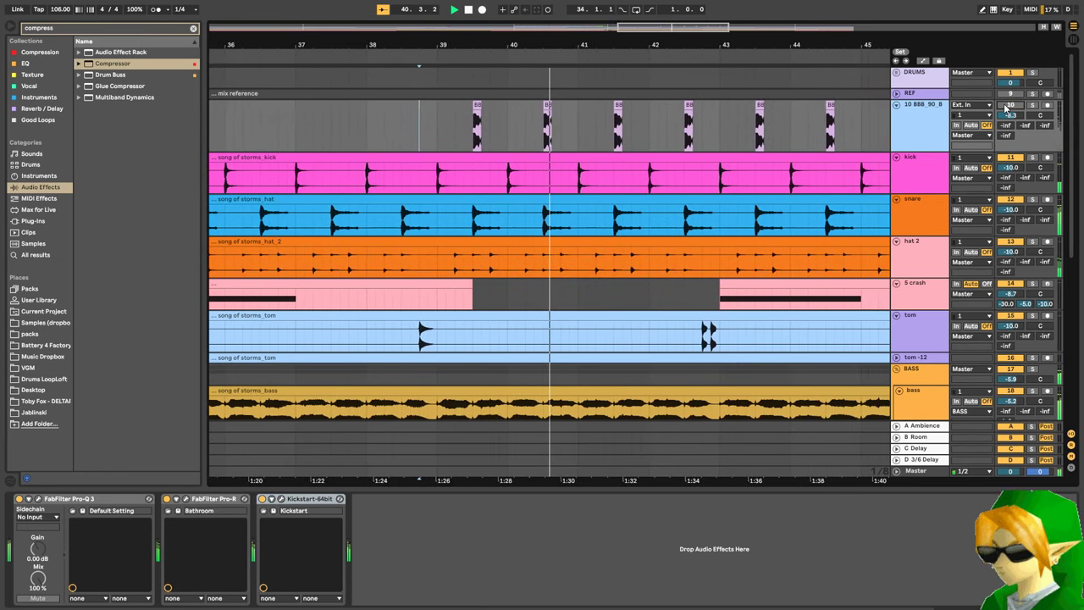
- Copy the break slices from bars 39 to 45 to bar 35 and duplicate them onward to fill the section up to bar 51
{"action": "mouse_move", "coordinate": [623, 45]}
{"action": "left_mouse_down"}
{"action": "mouse_move", "coordinate": [624, 8]}
{"action": "mouse_move", "coordinate": [620, 166]}
{"action": "mouse_move", "coordinate": [621, 38]}
{"action": "left_mouse_up"}
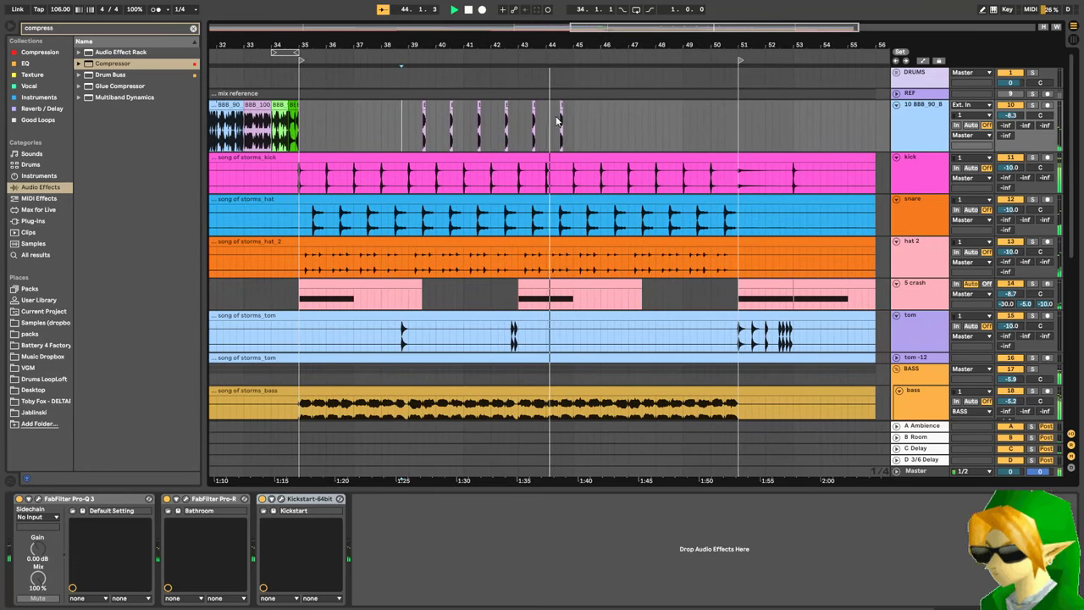
{"action": "left_click_drag", "start_coordinate": [572, 125], "coordinate": [421, 136]}
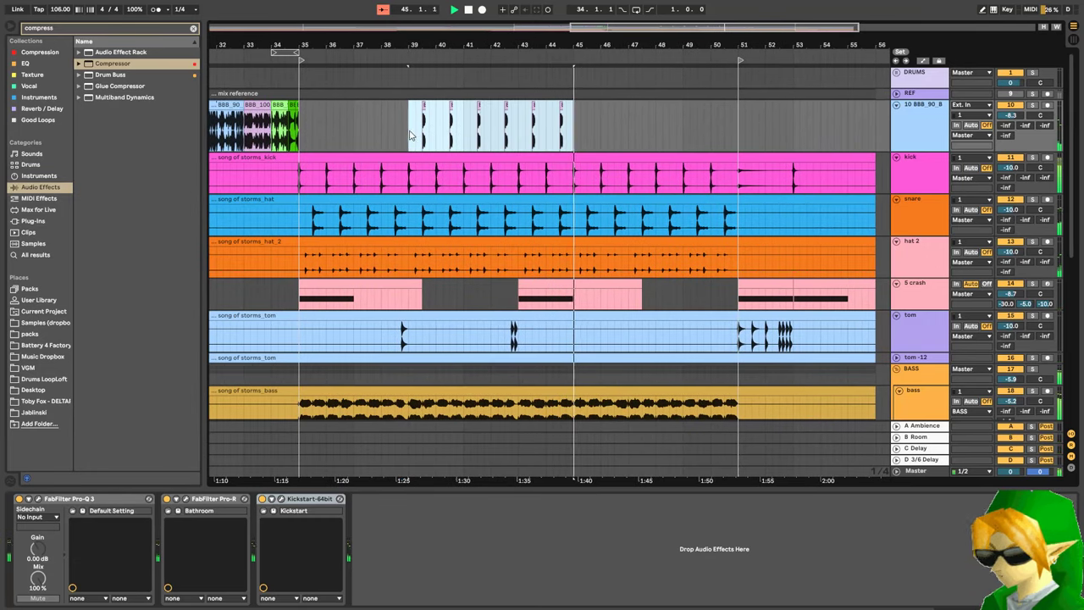
{"action": "left_click_drag", "start_coordinate": [300, 144], "coordinate": [300, 144]}
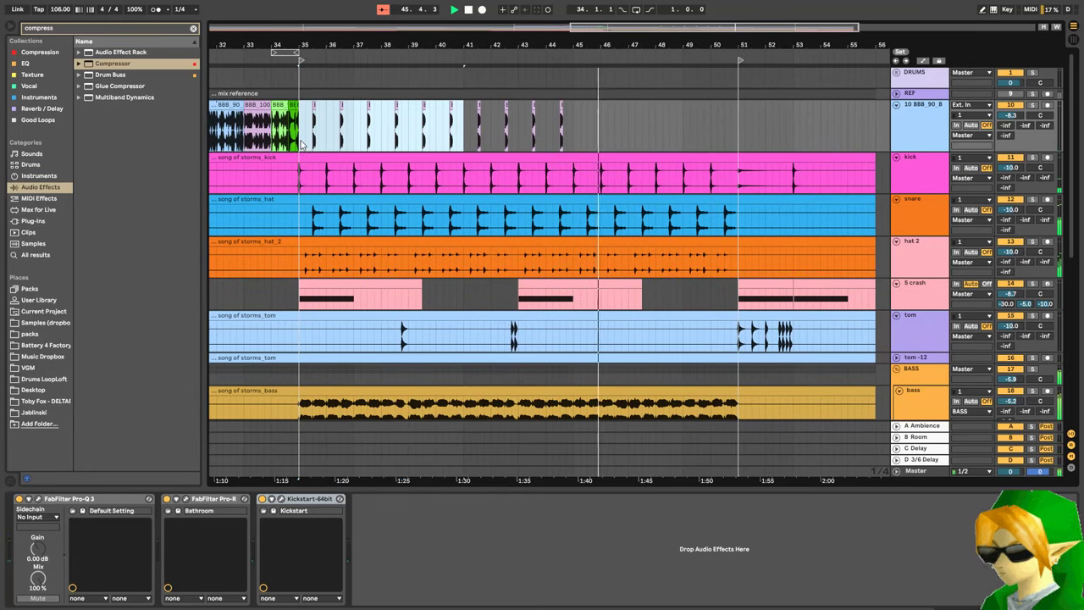
{"action": "key", "text": "ctrl+d"}
{"action": "key", "text": "ctrl+d"}
{"action": "left_click_drag", "start_coordinate": [753, 140], "coordinate": [302, 117]}
{"action": "key", "text": "space"}
{"action": "key", "text": "space"}
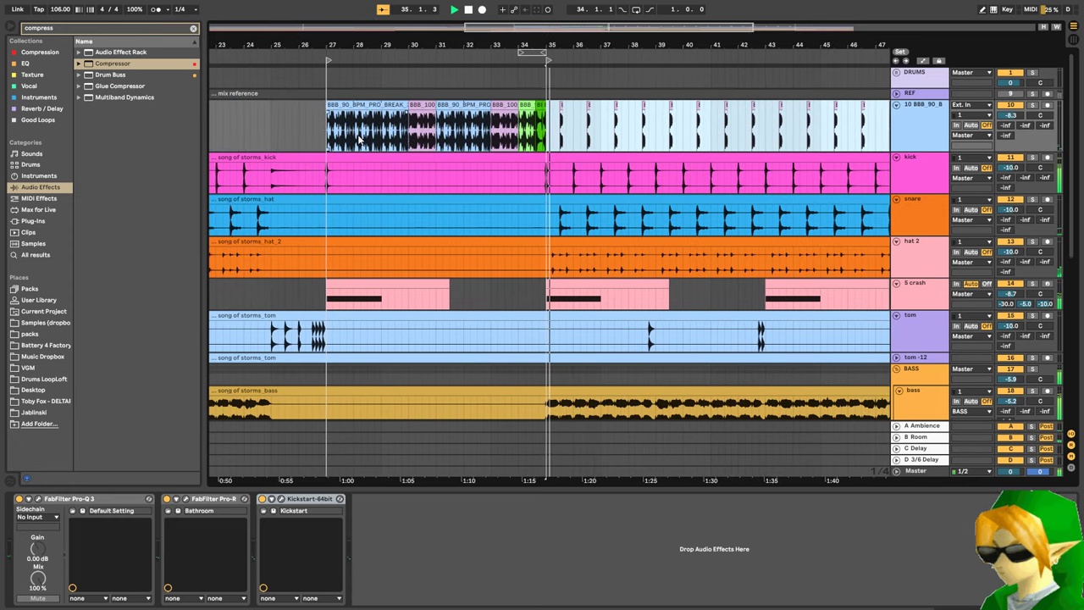
- Deactivate the break slice in bar 36 and duplicate the two-bar pattern from bar 35 up to bar 51
{"action": "mouse_move", "coordinate": [569, 134]}
{"action": "left_mouse_down"}
{"action": "mouse_move", "coordinate": [588, 134]}
{"action": "mouse_move", "coordinate": [537, 135]}
{"action": "mouse_move", "coordinate": [588, 142]}
{"action": "left_mouse_up"}
{"action": "key", "text": "Delete"}
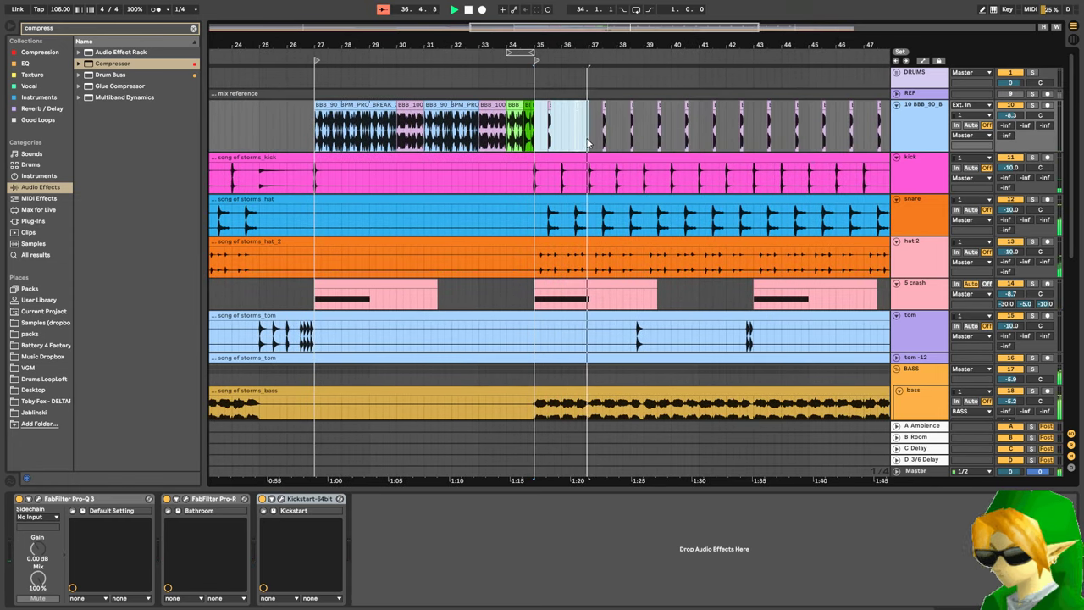
{"action": "key", "text": "ctrl+d"}
{"action": "key", "text": "ctrl+d"}
{"action": "key", "text": "ctrl+d"}
{"action": "key", "text": "ctrl+d"}
{"action": "key", "text": "ctrl+d"}
{"action": "key", "text": "ctrl+d"}
{"action": "left_click_drag", "start_coordinate": [634, 27], "coordinate": [634, 22]}
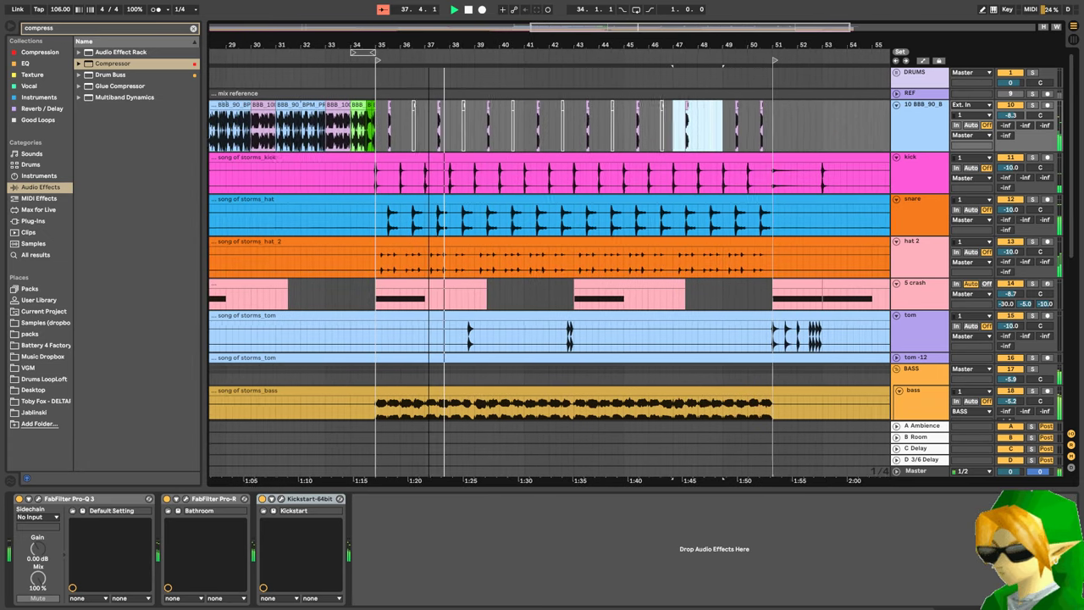
{"action": "key", "text": "ctrl+d"}
- Copy the alternating break slice pattern from bars 35 to 51 and paste it at bar 9
{"action": "left_click", "coordinate": [379, 139], "text": "shift"}
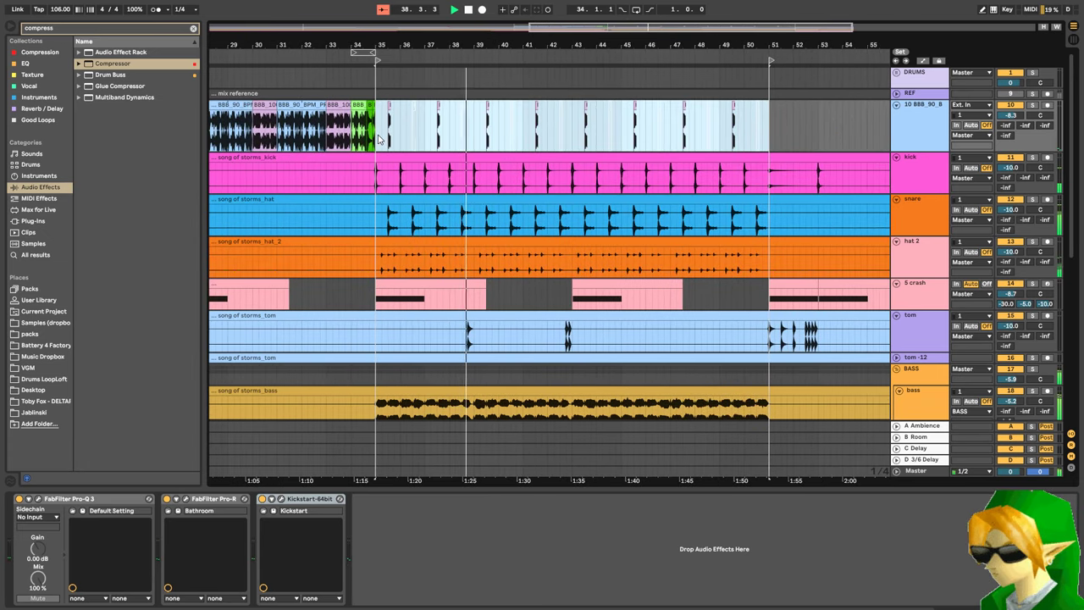
{"action": "left_click_drag", "start_coordinate": [378, 28], "coordinate": [378, 15]}
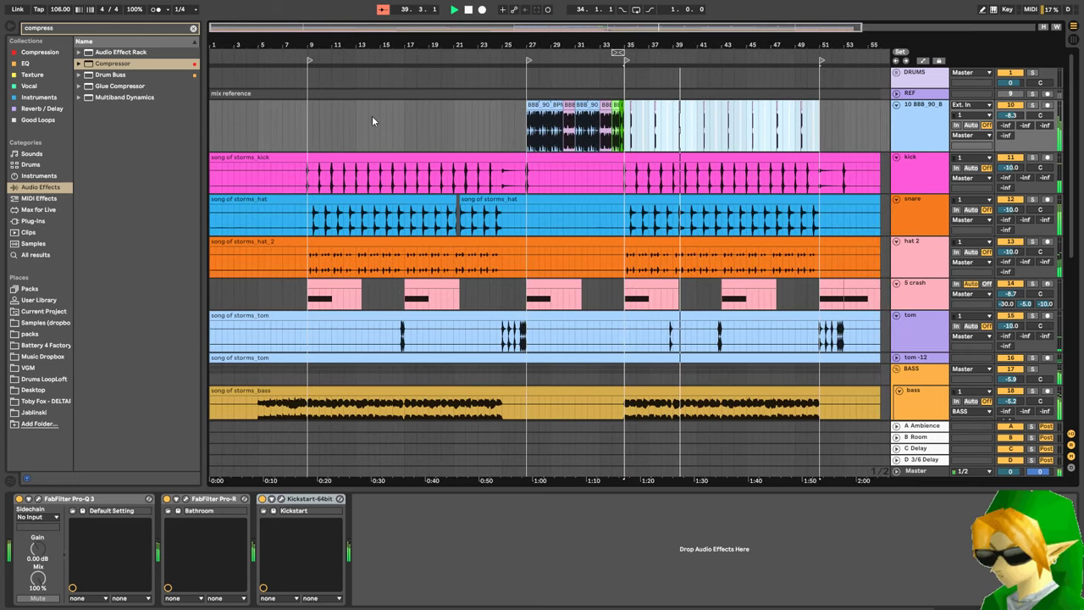
{"action": "left_click", "coordinate": [310, 137]}
{"action": "key", "text": "ctrl+v"}
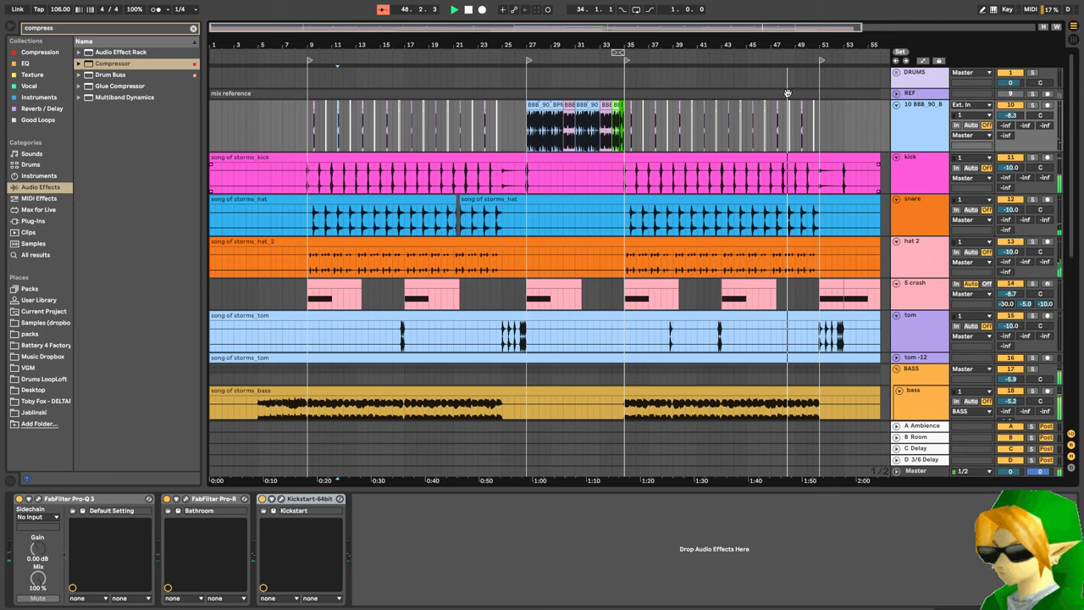
{"action": "scroll", "coordinate": [859, 138], "scroll_direction": "down", "scroll_amount": 10}
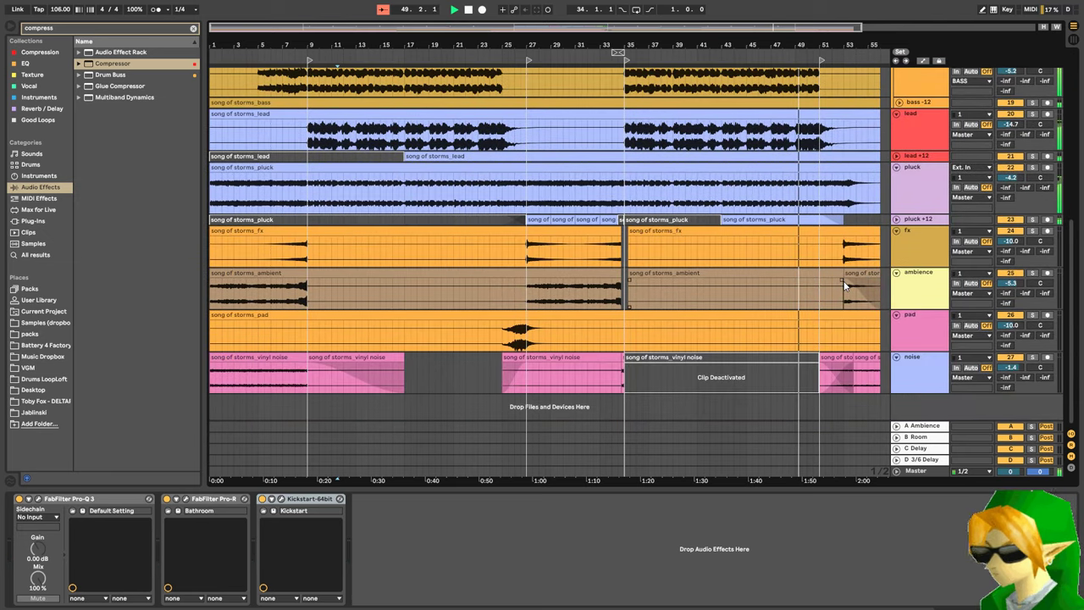
{"action": "scroll", "coordinate": [820, 256], "scroll_direction": "up", "scroll_amount": 10}
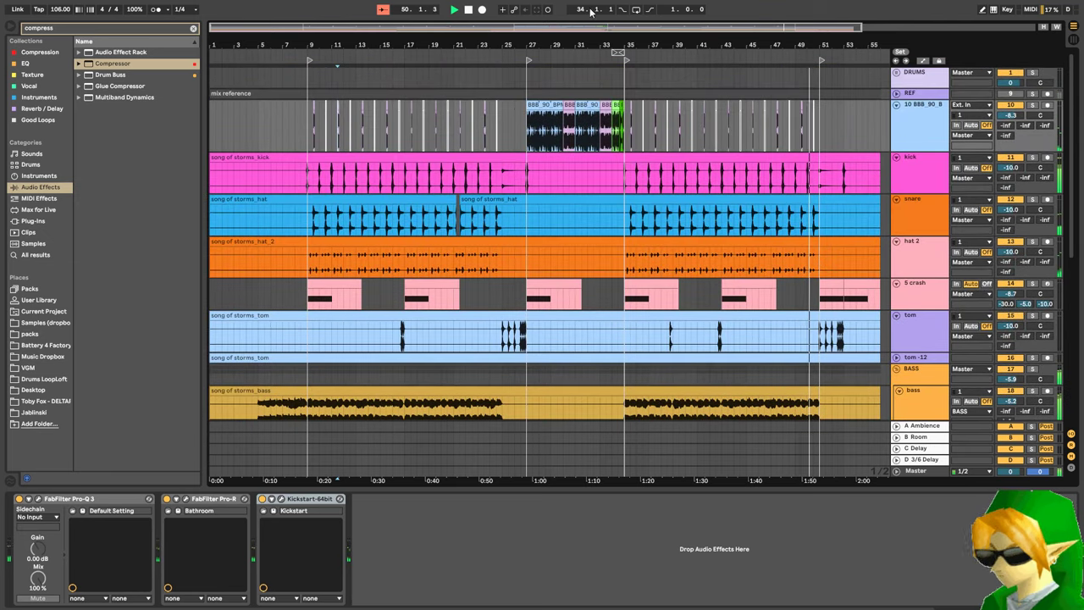
{"action": "left_click_drag", "start_coordinate": [570, 45], "coordinate": [570, 38]}
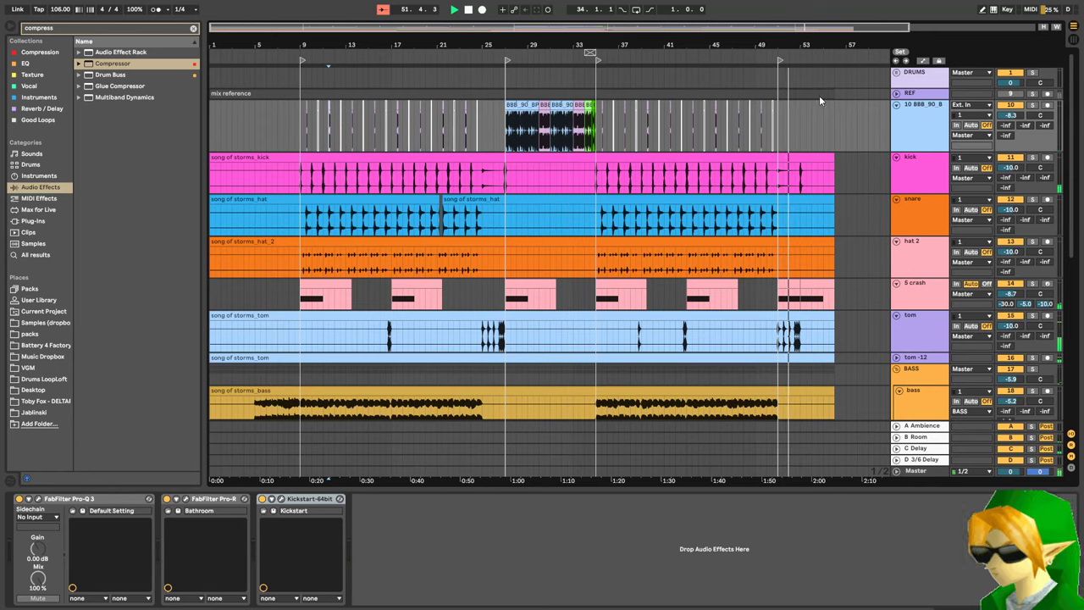
{"action": "left_click_drag", "start_coordinate": [789, 34], "coordinate": [790, 44]}
{"action": "left_click_drag", "start_coordinate": [780, 45], "coordinate": [781, 7]}
- Unfold the tom -12 track, cut out its first tom hit at bar 51, and replay the ending
{"action": "left_click", "coordinate": [896, 358]}
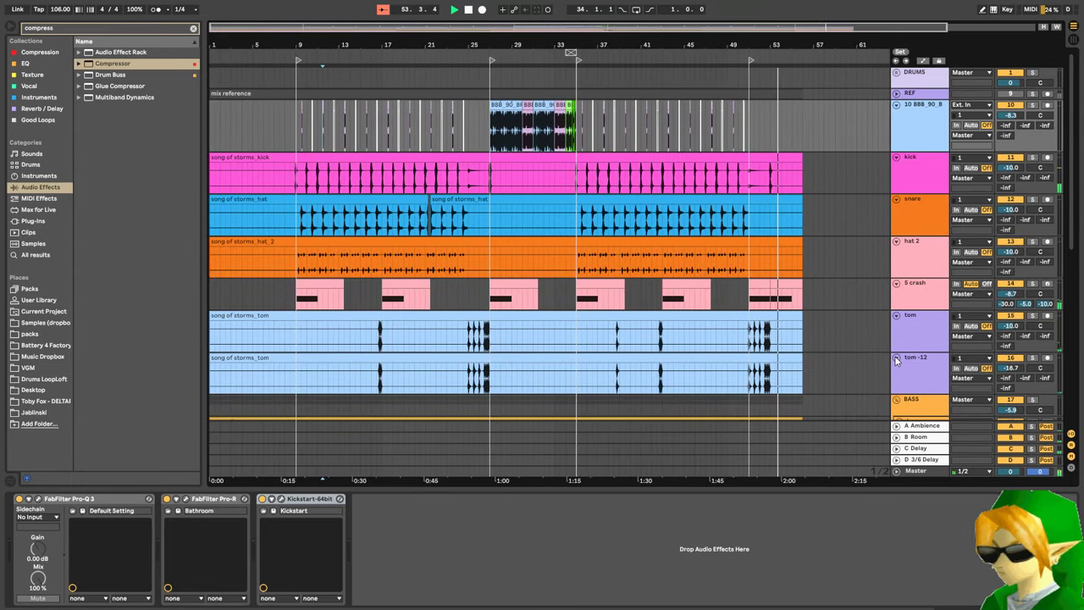
{"action": "left_click", "coordinate": [725, 374]}
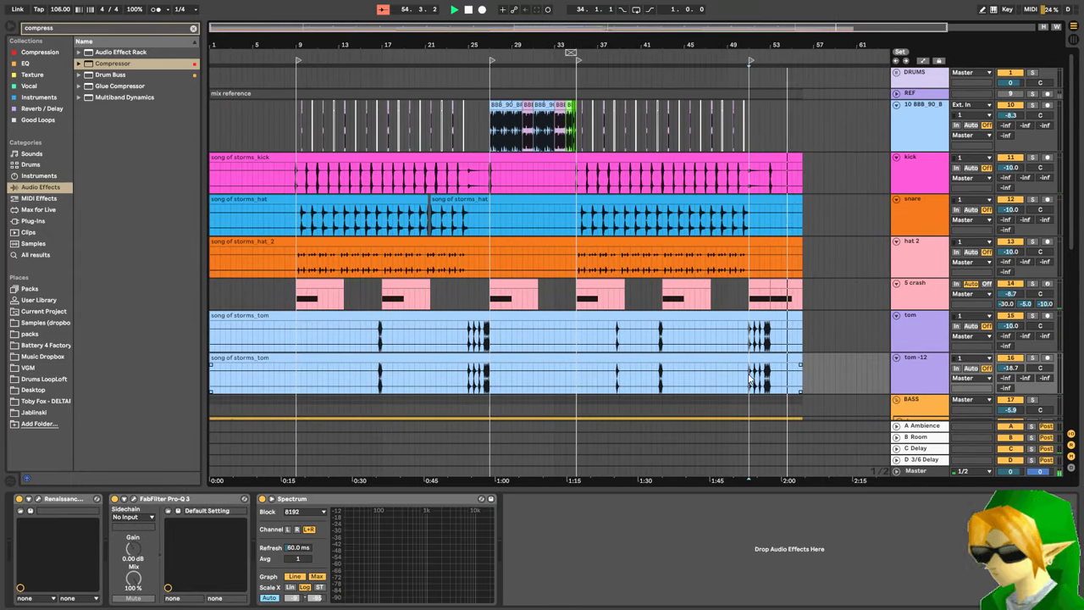
{"action": "key", "text": "space"}
{"action": "key", "text": "space"}
{"action": "scroll", "coordinate": [749, 377], "scroll_direction": "up", "scroll_amount": 5}
{"action": "key", "text": "space"}
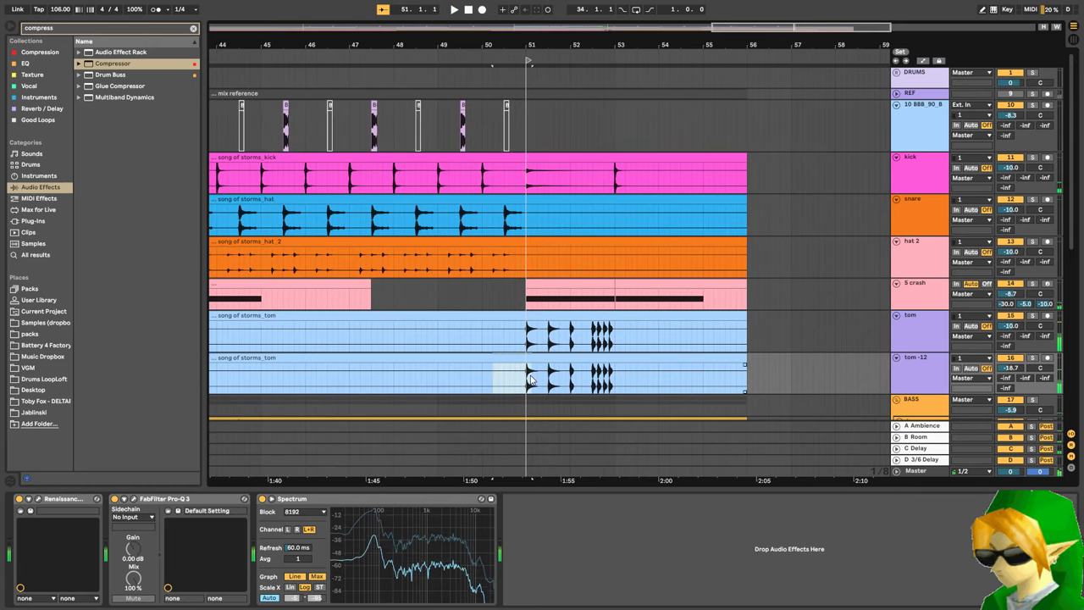
{"action": "key", "text": "Delete"}
{"action": "key", "text": "space"}
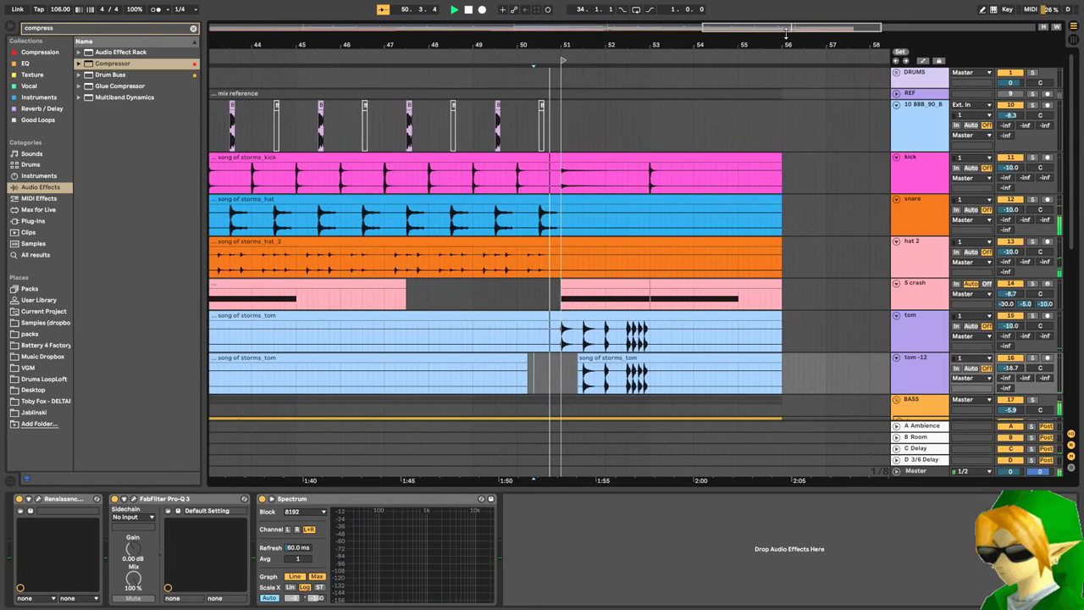
- Play the tom fill at bar 25 and cut its first hit out of the tom -12 track
{"action": "scroll", "coordinate": [559, 373], "scroll_direction": "down", "scroll_amount": 3}
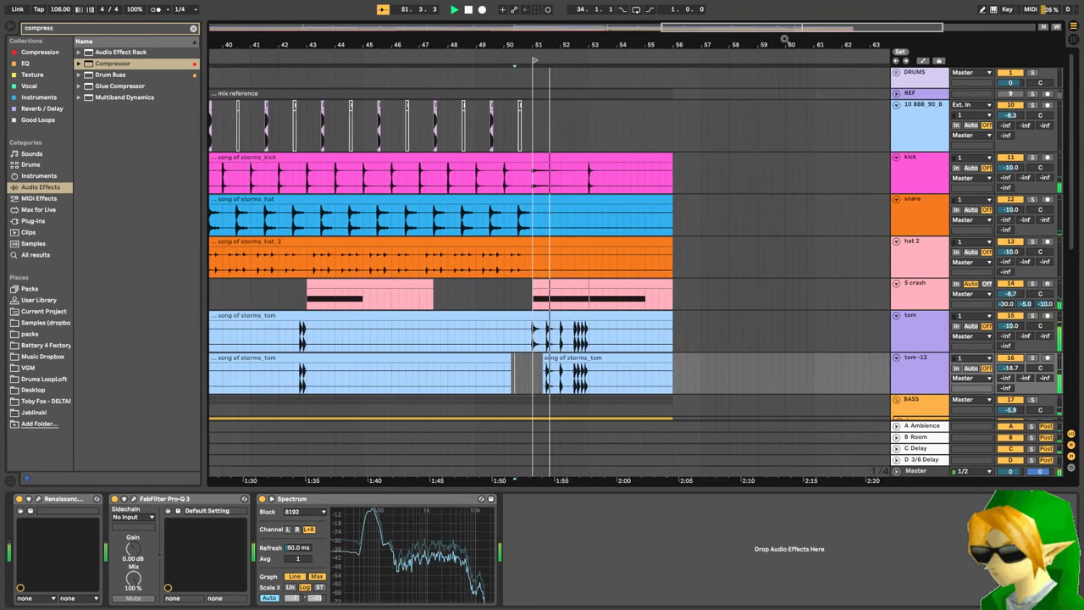
{"action": "scroll", "coordinate": [682, 254], "scroll_direction": "left", "scroll_amount": 10}
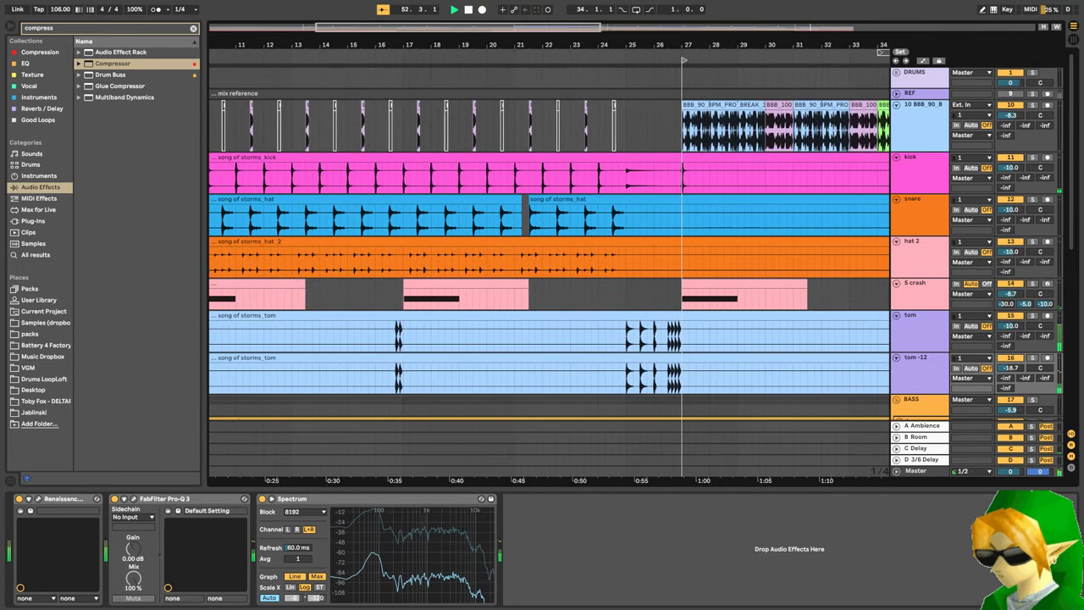
{"action": "scroll", "coordinate": [682, 254], "scroll_direction": "up", "scroll_amount": 1}
{"action": "scroll", "coordinate": [670, 299], "scroll_direction": "down", "scroll_amount": 1}
{"action": "scroll", "coordinate": [670, 298], "scroll_direction": "right", "scroll_amount": 10}
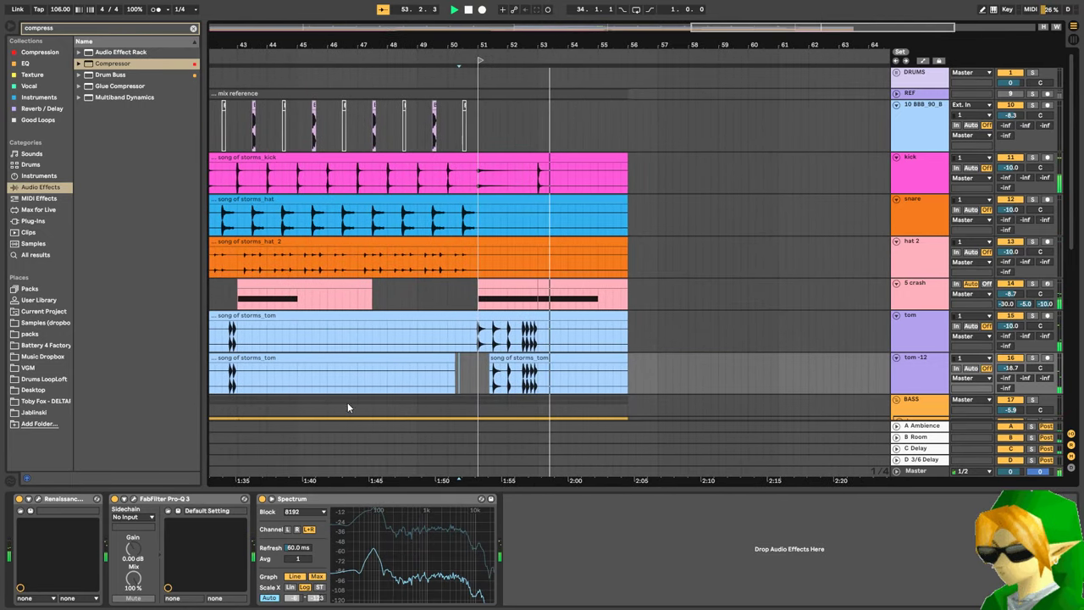
{"action": "left_click_drag", "start_coordinate": [301, 356], "coordinate": [348, 356]}
{"action": "scroll", "coordinate": [370, 376], "scroll_direction": "left", "scroll_amount": 7}
{"action": "scroll", "coordinate": [291, 393], "scroll_direction": "left", "scroll_amount": 3}
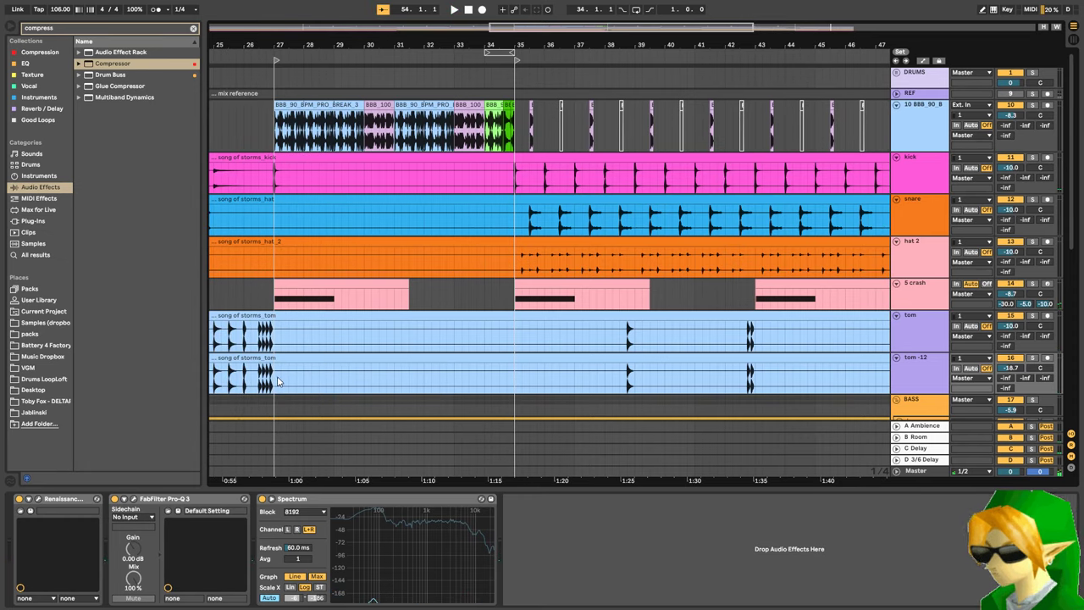
{"action": "left_click", "coordinate": [335, 378]}
{"action": "scroll", "coordinate": [351, 379], "scroll_direction": "left", "scroll_amount": 3}
{"action": "key", "text": "space"}
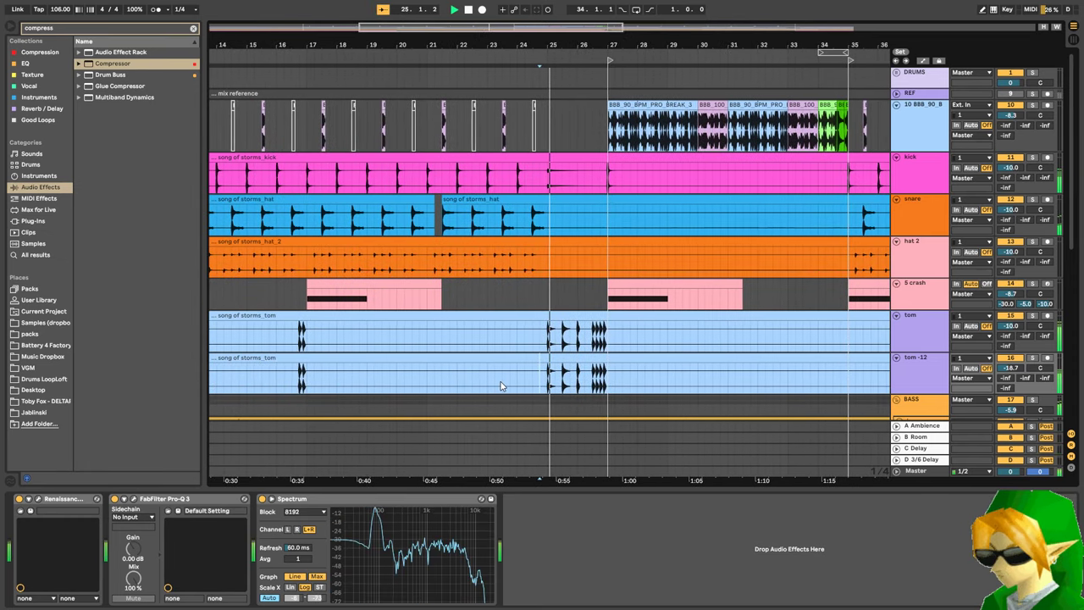
{"action": "key", "text": "Delete"}
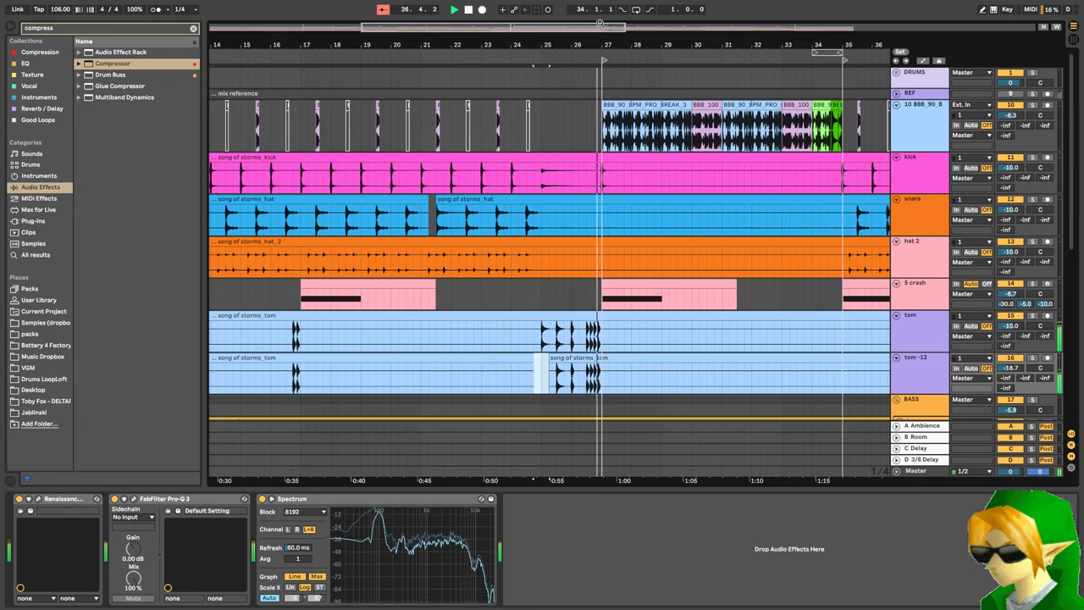
{"action": "key", "text": "minus"}
{"action": "key", "text": "minus"}
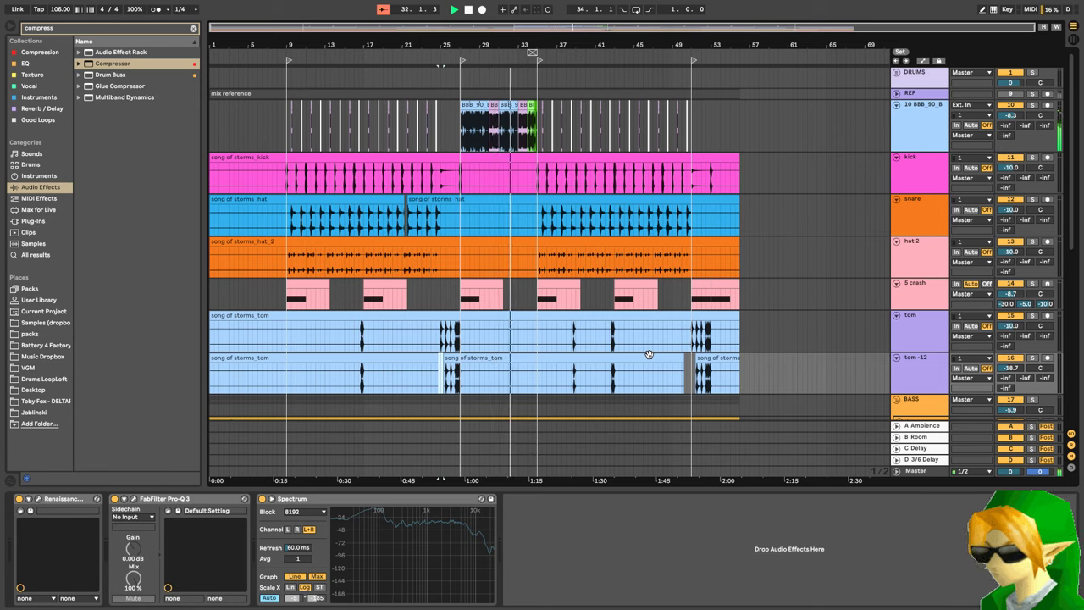
{"action": "key", "text": "alt+Tab"}
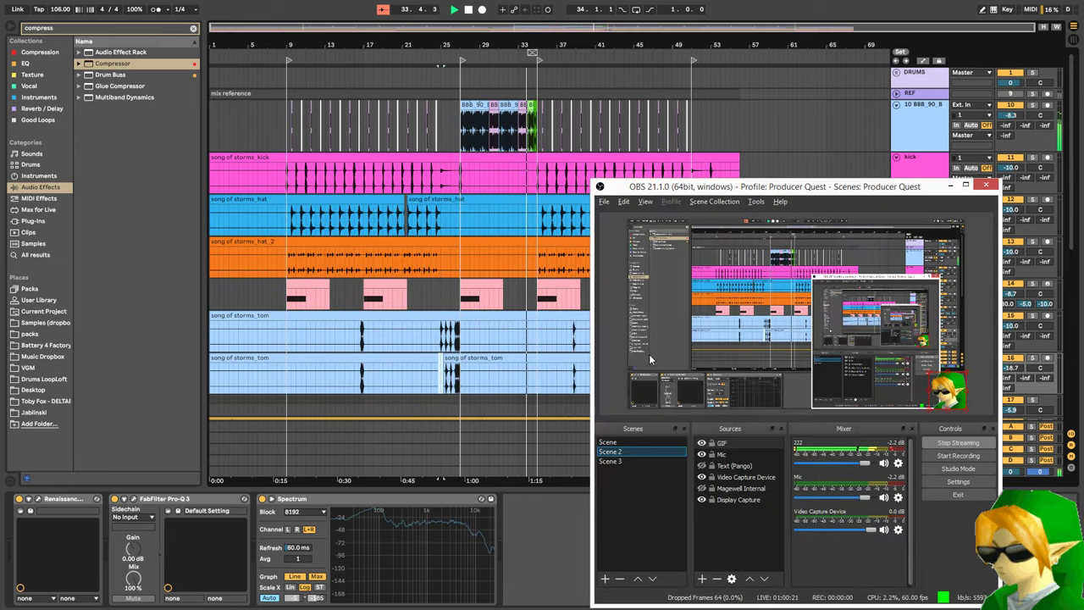
{"action": "key", "text": "alt+Tab"}
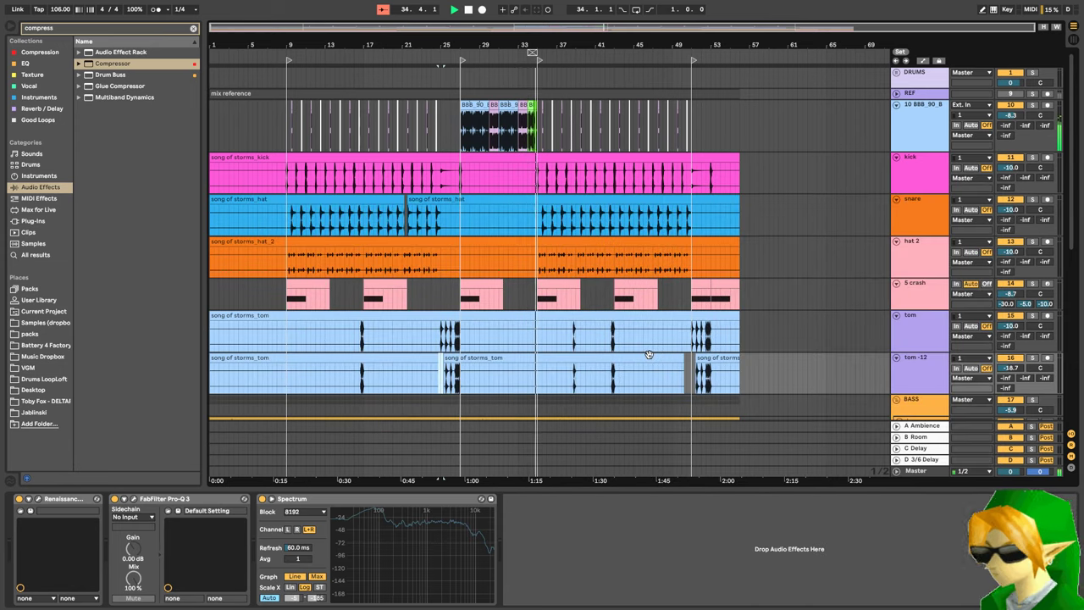
- Activate the SSLComp Stereo on the Master track and adjust its threshold
{"action": "left_click", "coordinate": [913, 472]}
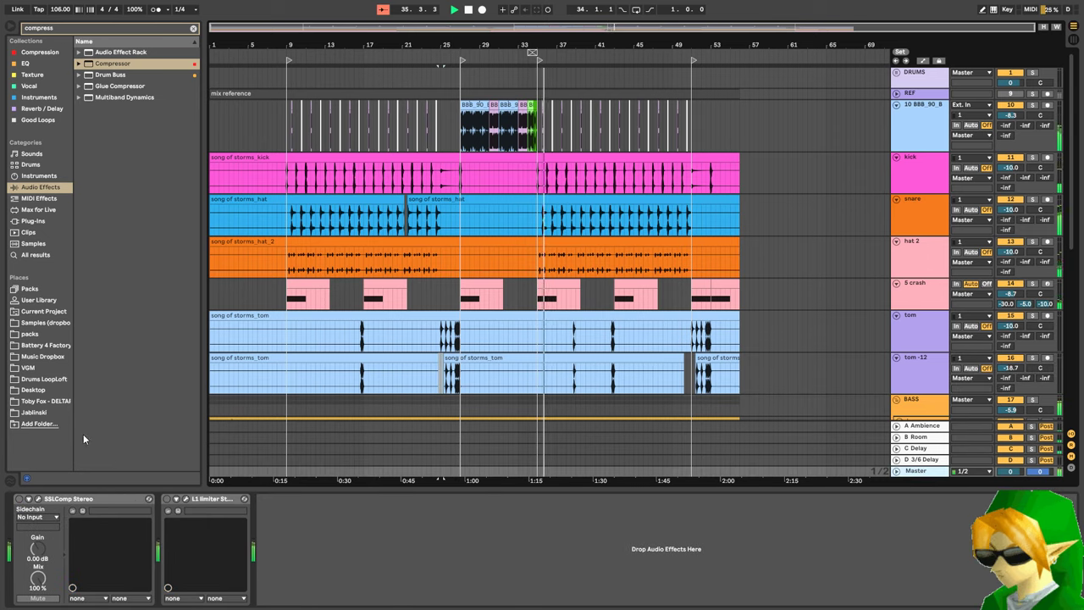
{"action": "left_click", "coordinate": [38, 499]}
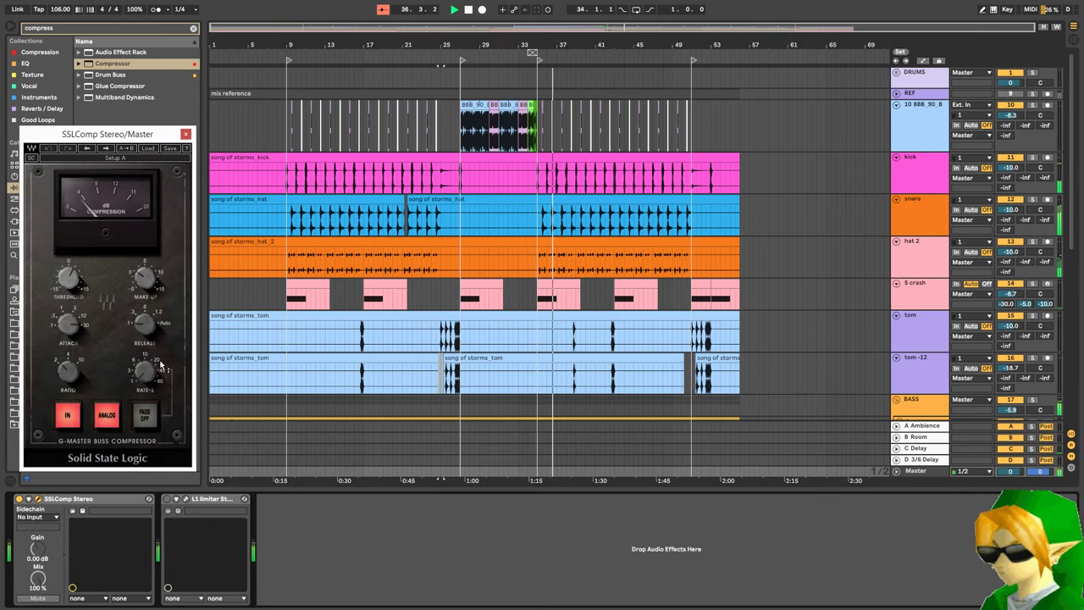
{"action": "mouse_move", "coordinate": [69, 279]}
{"action": "left_mouse_down"}
{"action": "mouse_move", "coordinate": [72, 246]}
{"action": "mouse_move", "coordinate": [67, 281]}
{"action": "left_mouse_up"}
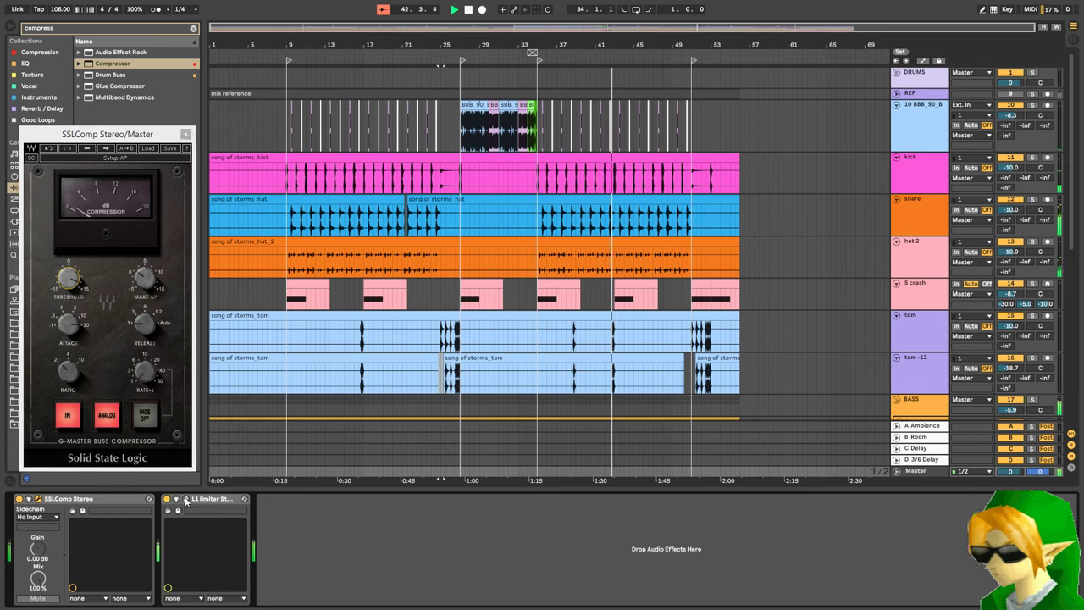
- Activate the master's L1 limiter, lower its threshold, and close both plug-in windows
{"action": "left_click", "coordinate": [175, 499]}
{"action": "left_click_drag", "start_coordinate": [52, 224], "coordinate": [53, 199]}
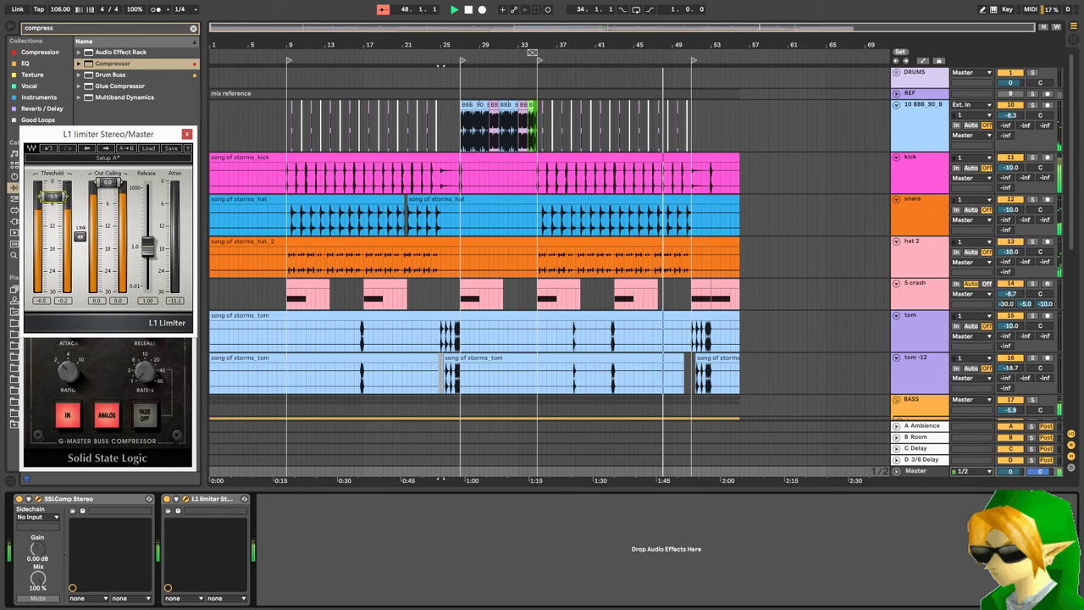
{"action": "left_click", "coordinate": [187, 134]}
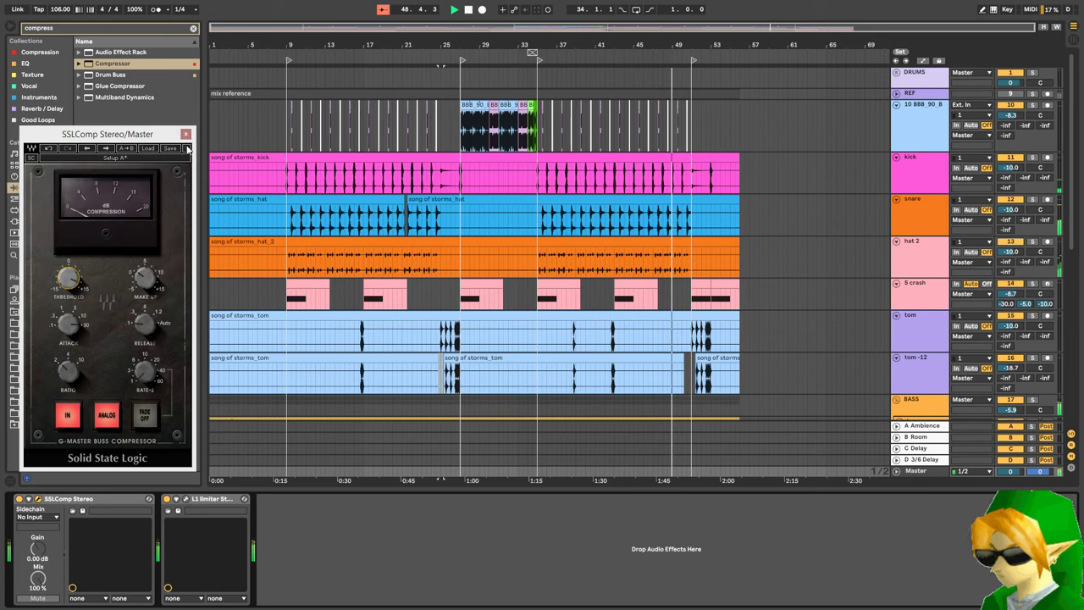
{"action": "left_click", "coordinate": [187, 134]}
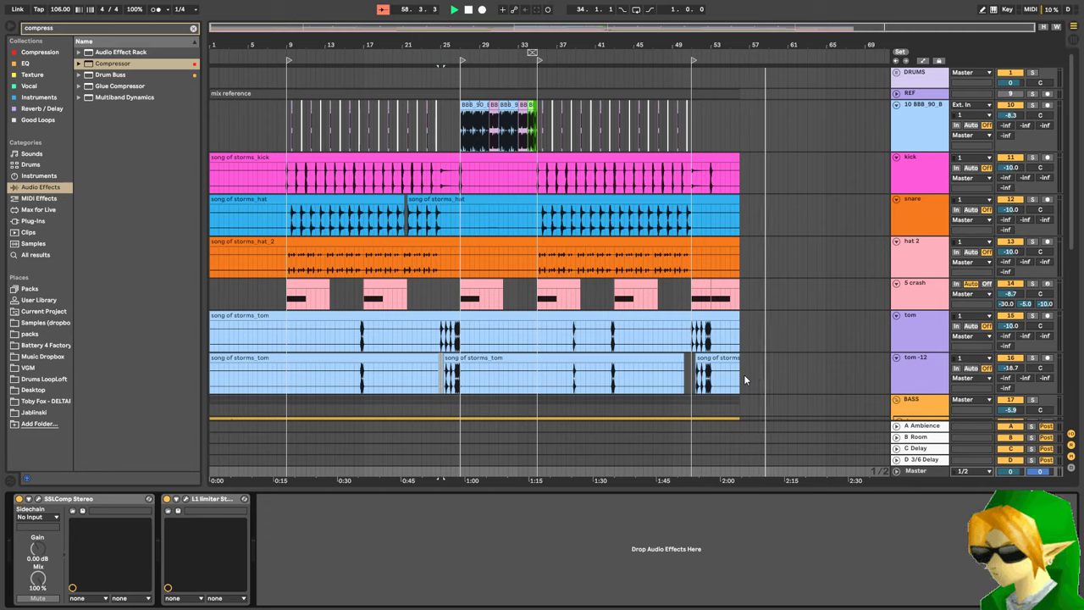
- Play the arrangement from the start and again from bar 9, then stop playback
{"action": "key", "text": "space"}
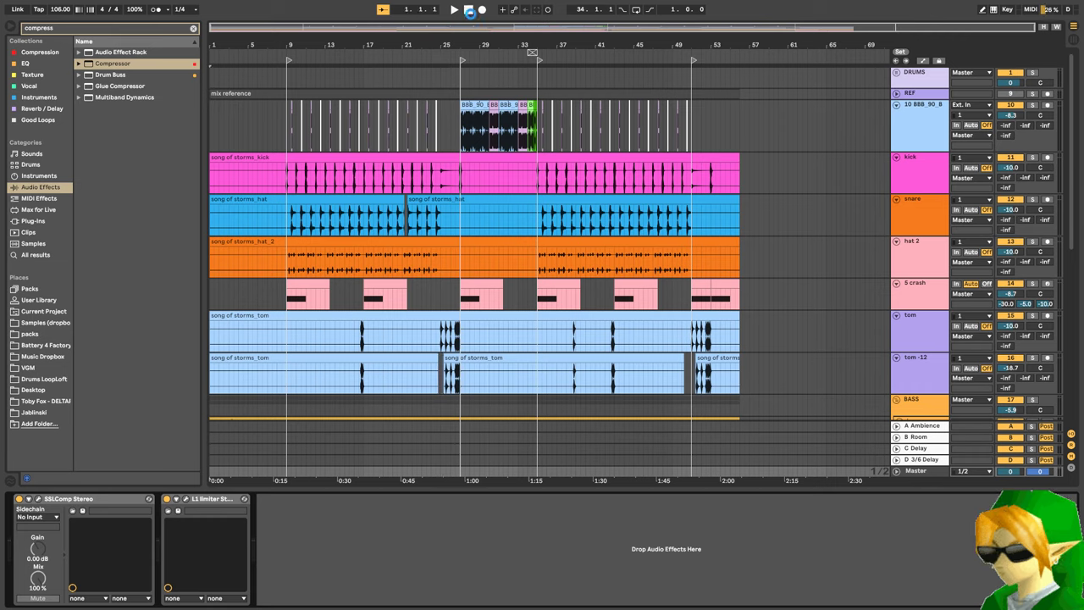
{"action": "key", "text": "space"}
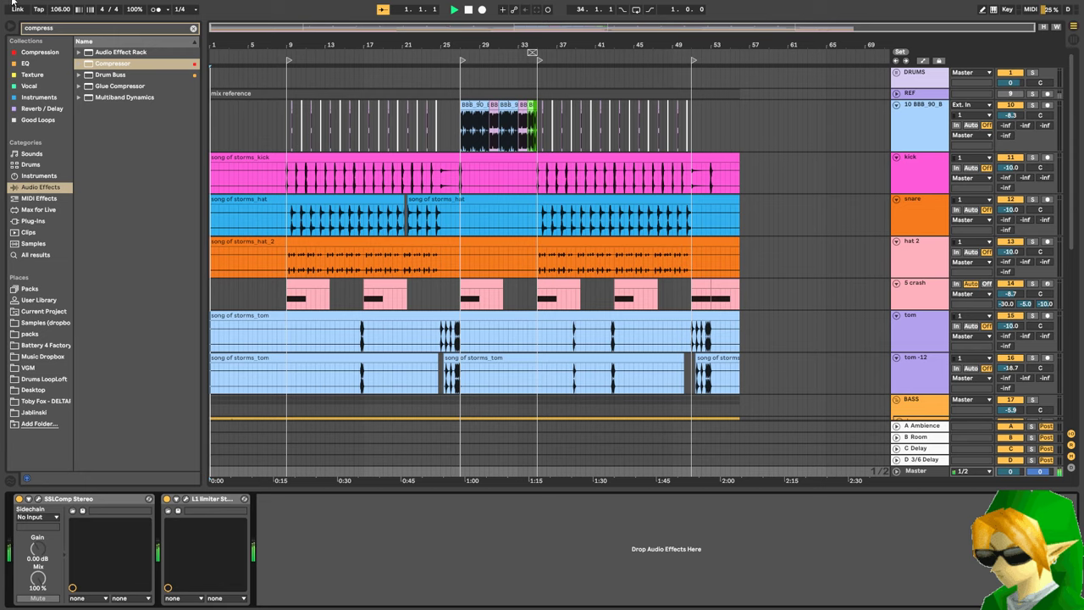
{"action": "left_click", "coordinate": [286, 185]}
{"action": "key", "text": "space"}
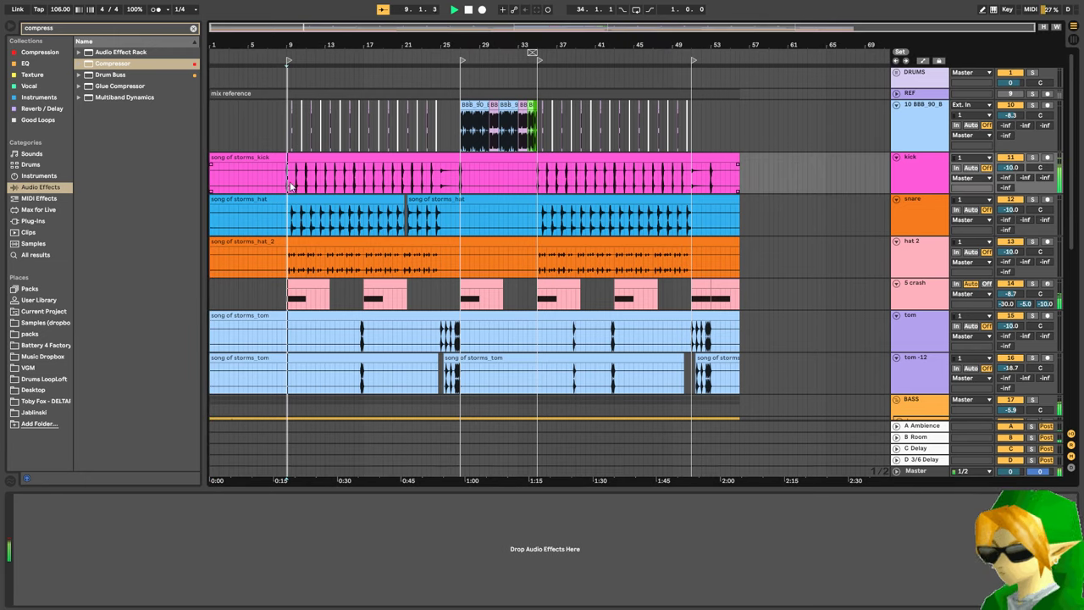
{"action": "key", "text": "space"}
- Open the recent set Prince Sidon.als and bring up the device chain of its snare track
{"action": "left_click", "coordinate": [10, 1]}
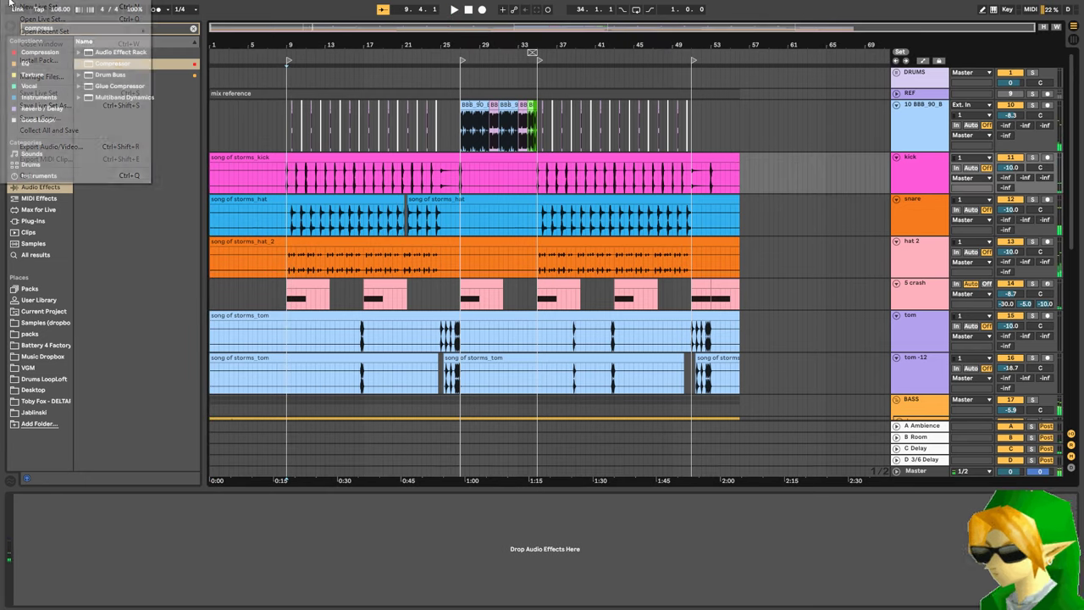
{"action": "mouse_move", "coordinate": [46, 33]}
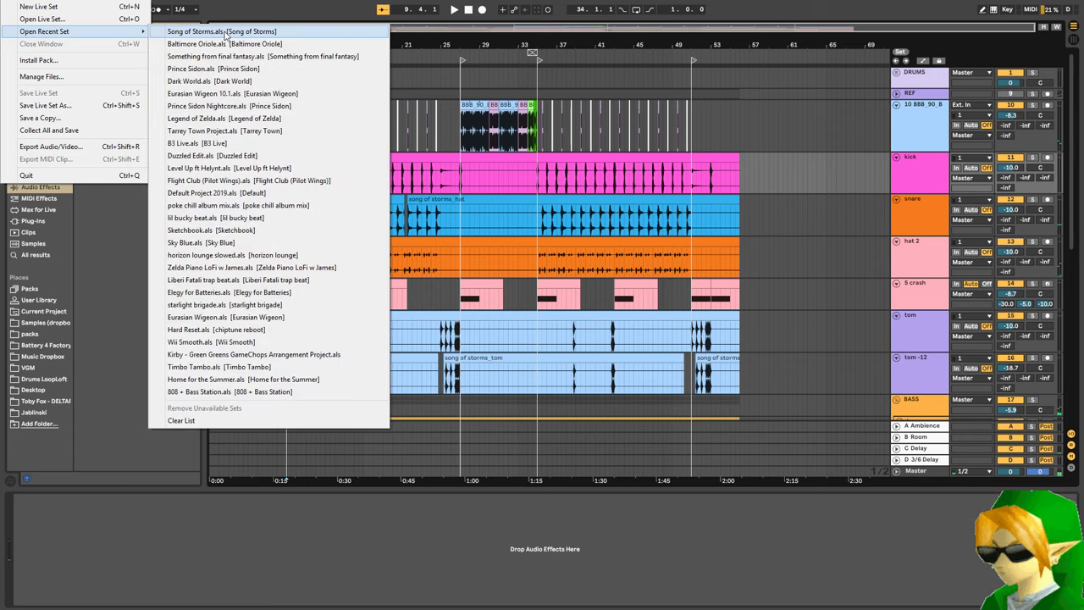
{"action": "left_click", "coordinate": [273, 71]}
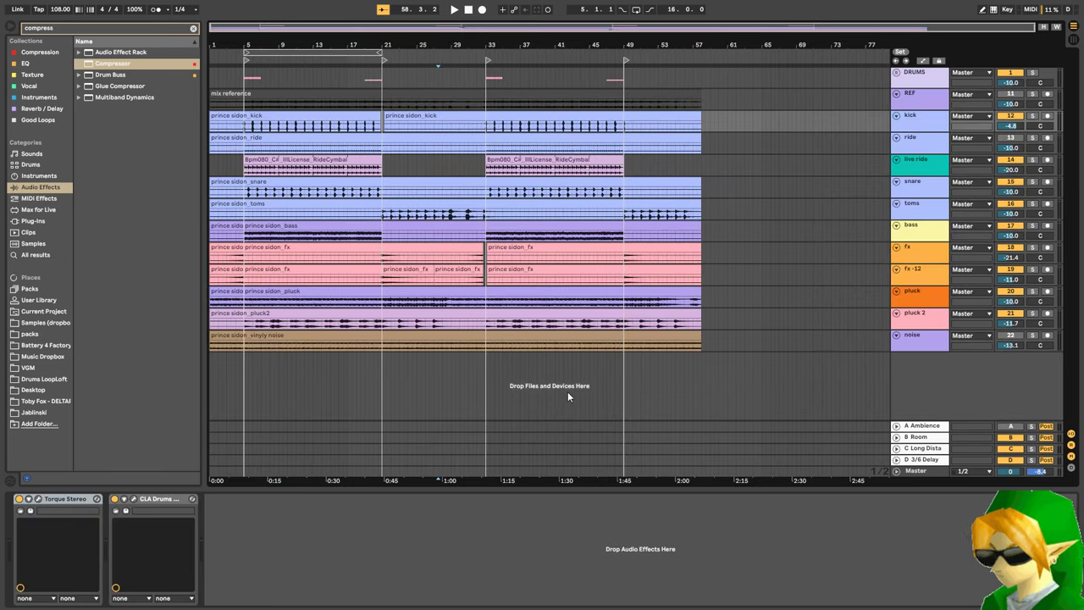
{"action": "left_click", "coordinate": [916, 184]}
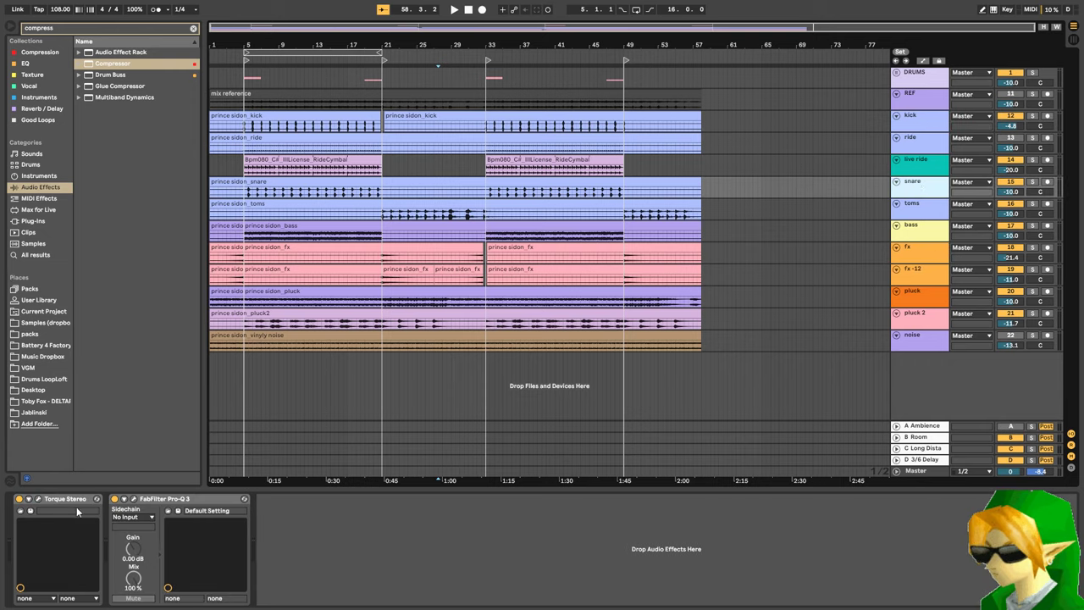
{"action": "left_click", "coordinate": [575, 196]}
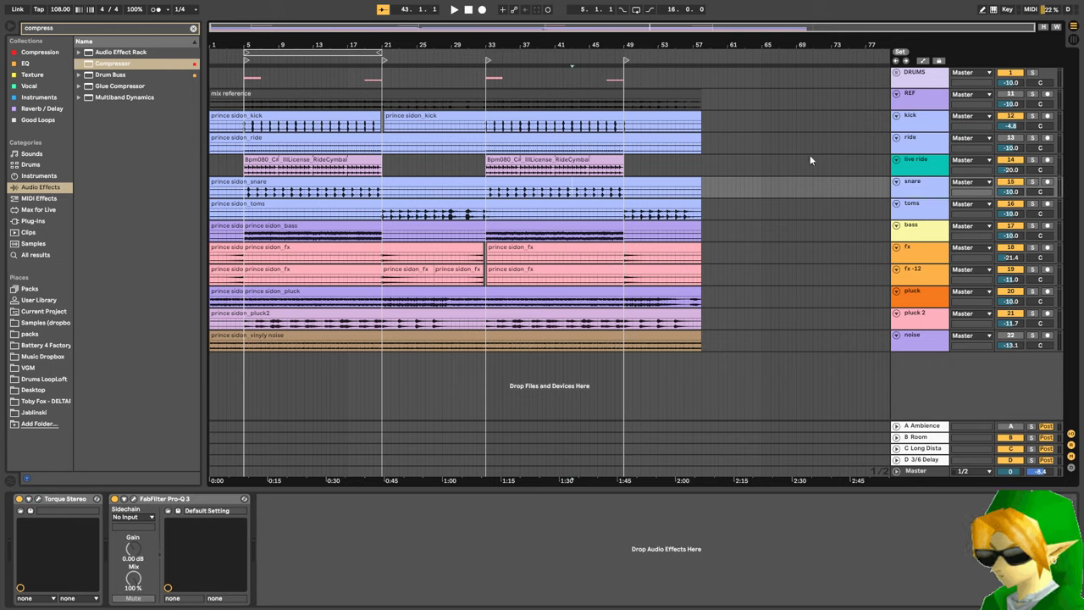
- Copy the snare track's Torque Stereo and FabFilter Pro-Q 3 to the end of the kick track's device chain
{"action": "left_click", "coordinate": [924, 119]}
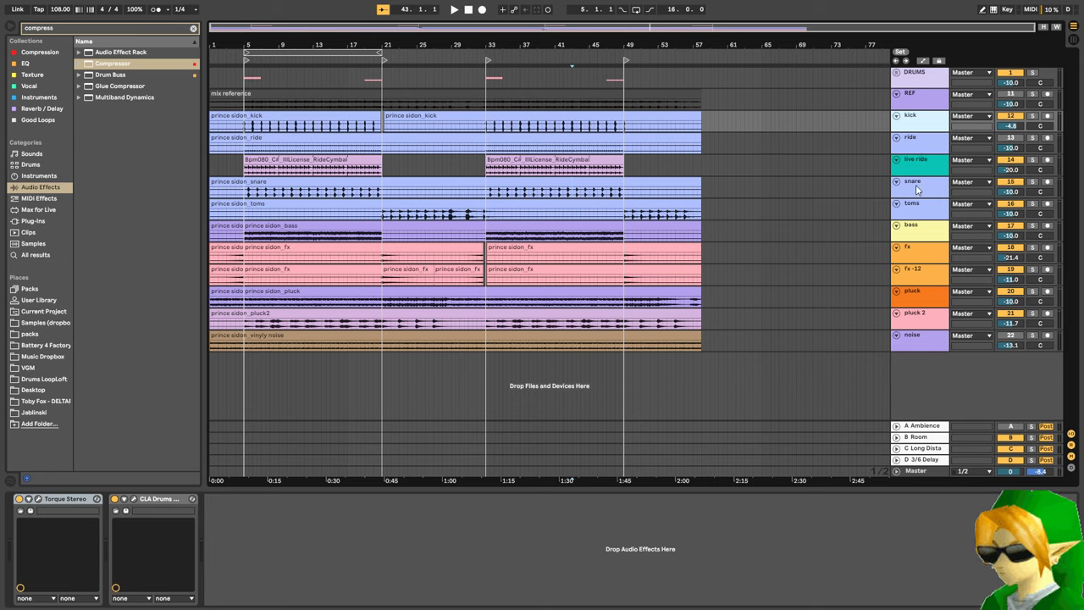
{"action": "left_click", "coordinate": [917, 187]}
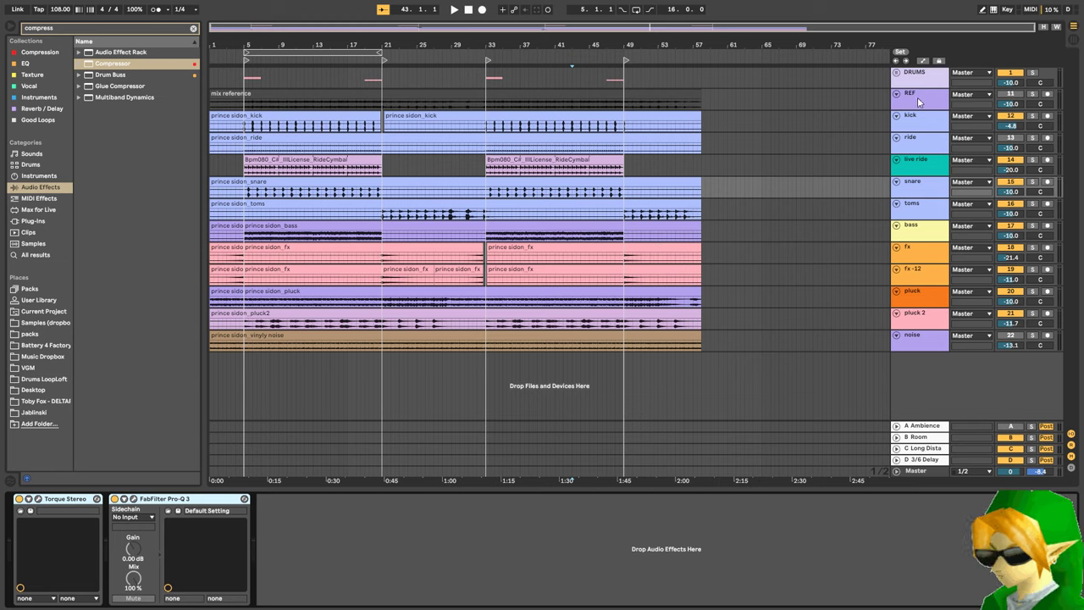
{"action": "left_click", "coordinate": [929, 123]}
{"action": "left_click", "coordinate": [281, 559]}
{"action": "key", "text": "ctrl+v"}
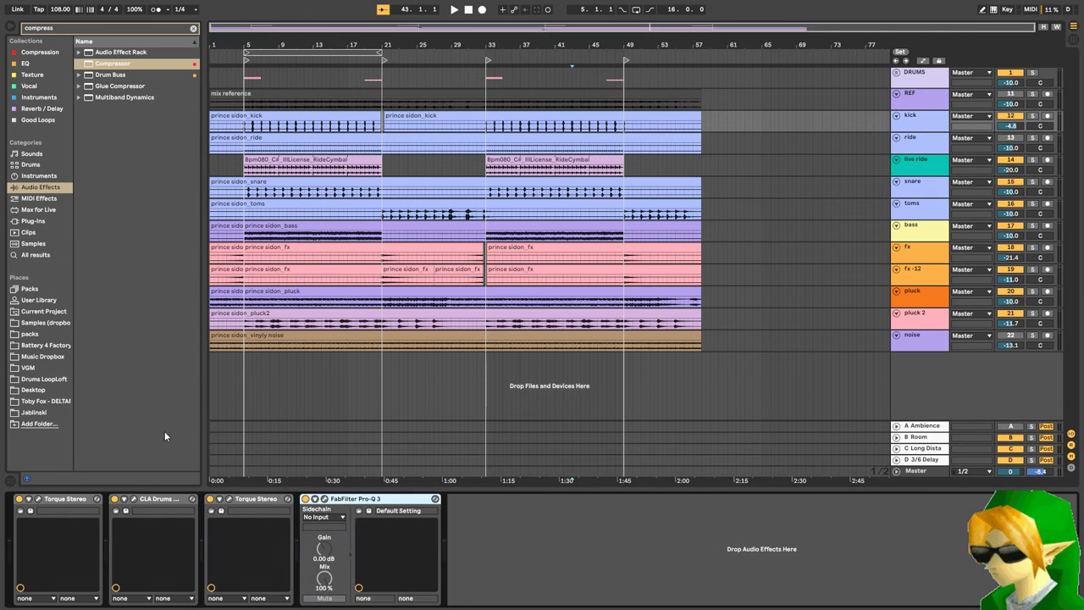
- Find the Utility audio effect and insert it between CLA Drums and the second Torque Stereo on the kick track
{"action": "left_click", "coordinate": [33, 220]}
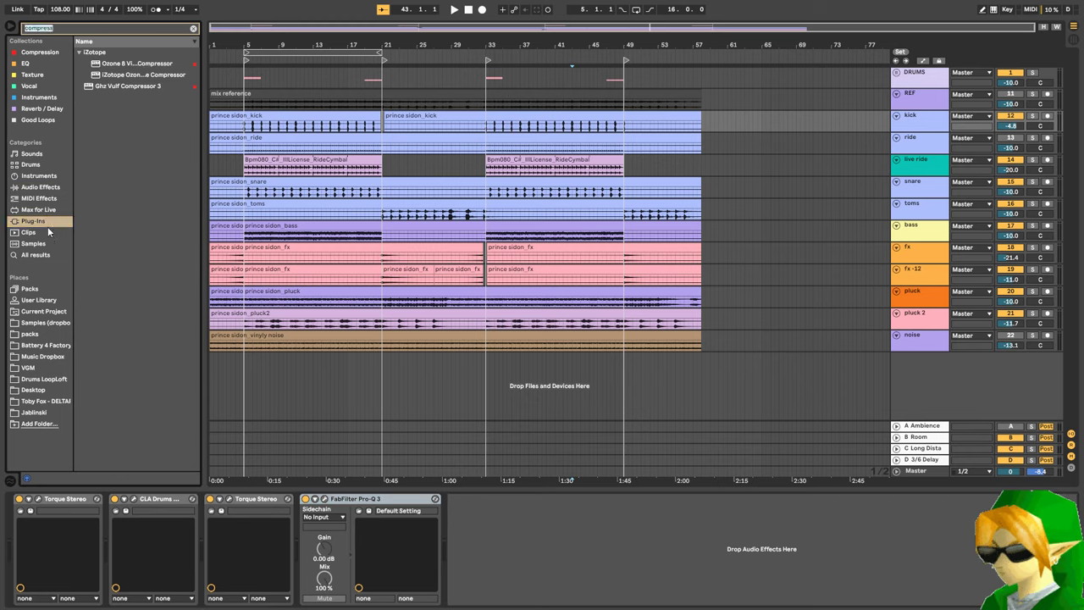
{"action": "left_click", "coordinate": [52, 190]}
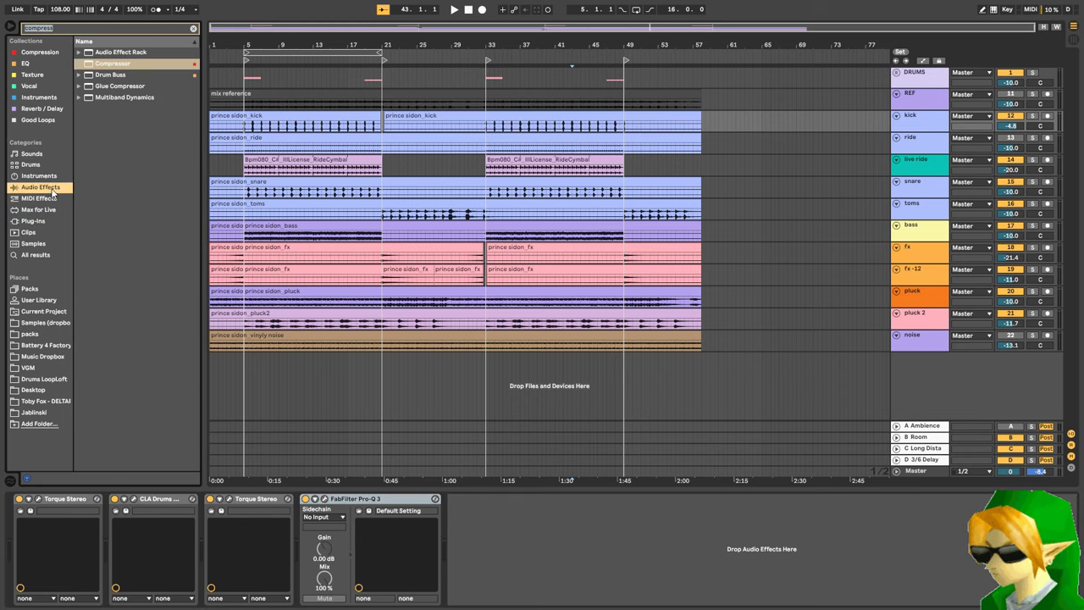
{"action": "left_click", "coordinate": [194, 29]}
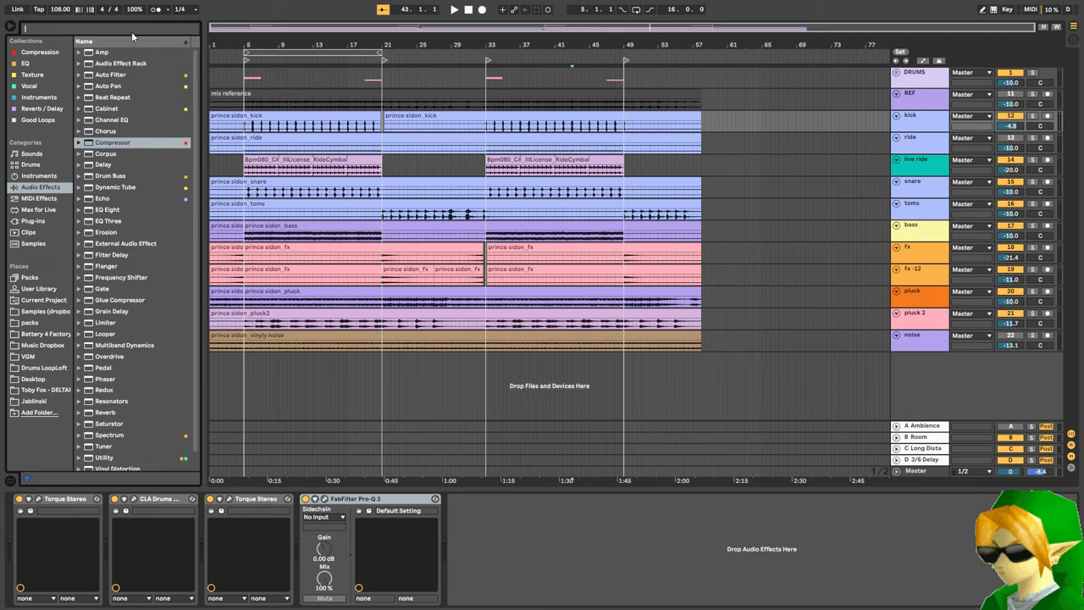
{"action": "type", "text": "ut"}
{"action": "left_click_drag", "start_coordinate": [100, 55], "coordinate": [211, 512]}
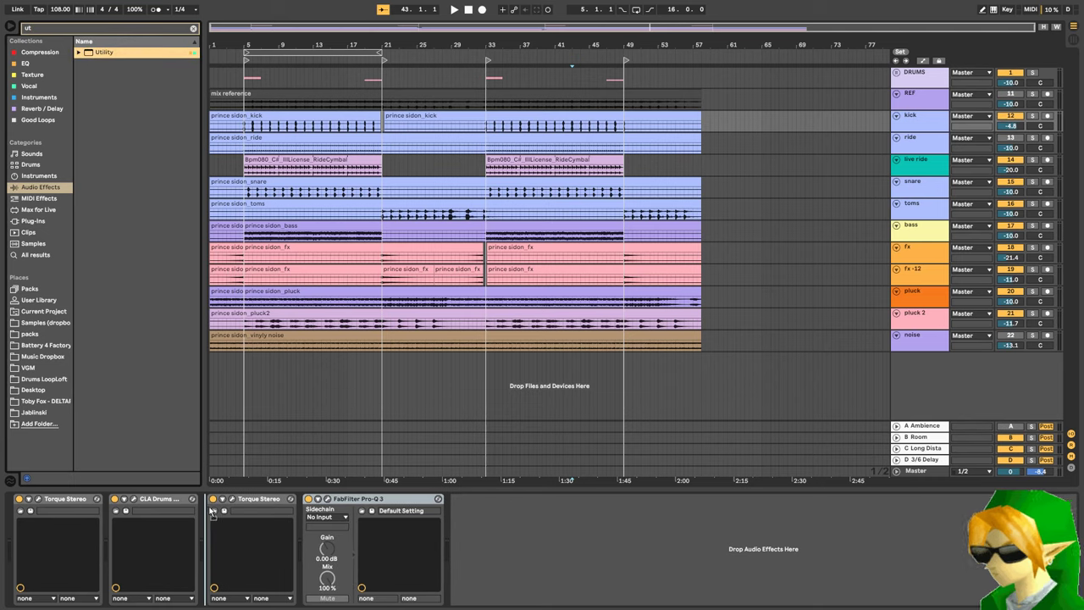
- Copy the kick track's entire device chain and reopen the recent set Song of Storms.als without saving Prince Sidon
{"action": "left_click", "coordinate": [348, 499]}
{"action": "key", "text": "ctrl+a"}
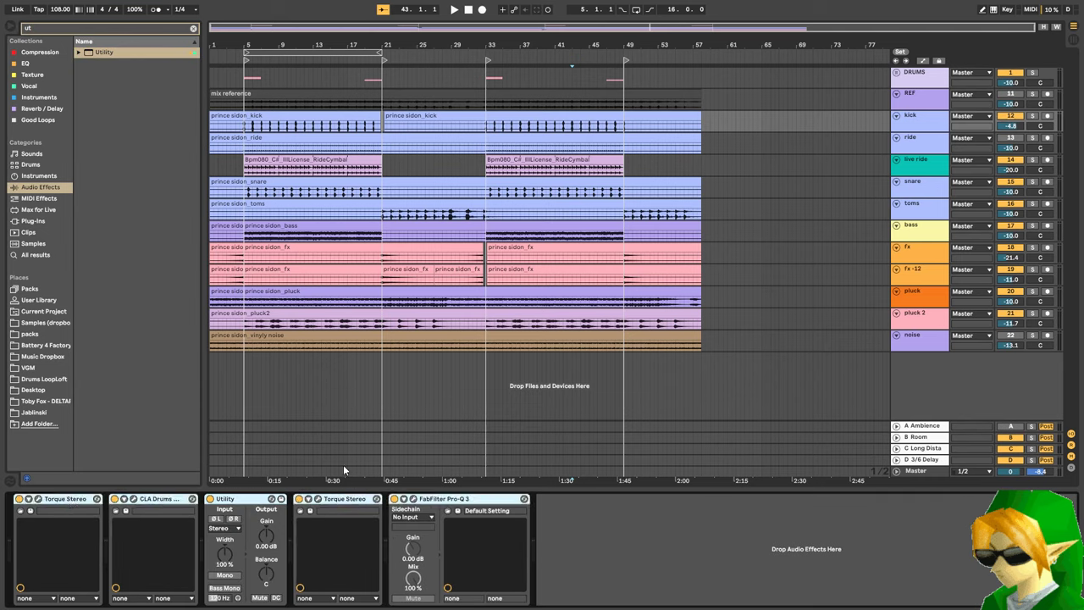
{"action": "left_click", "coordinate": [12, 3]}
{"action": "mouse_move", "coordinate": [84, 32]}
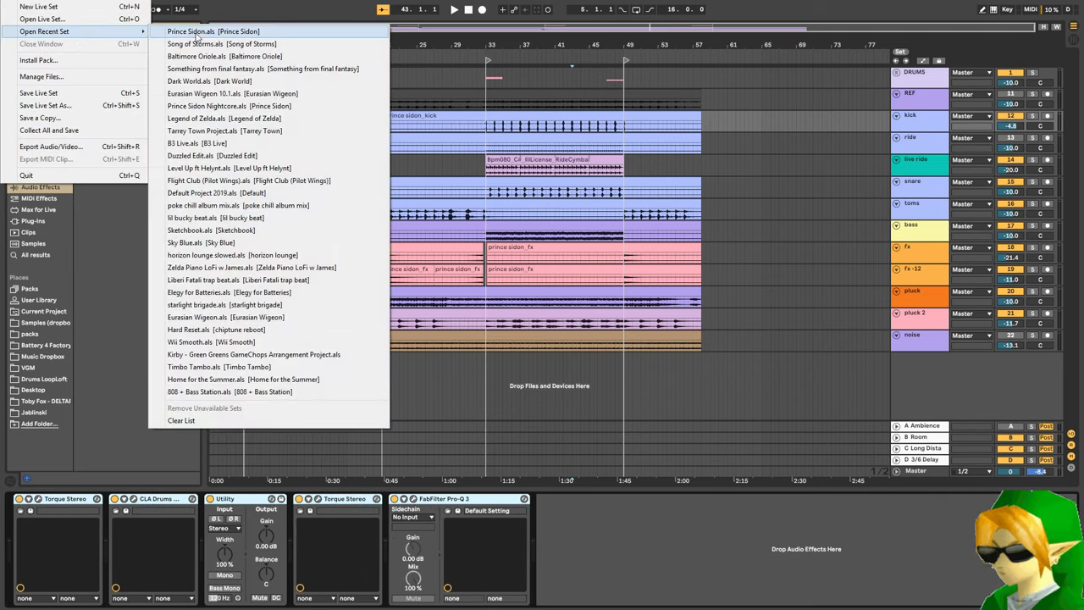
{"action": "left_click", "coordinate": [263, 44]}
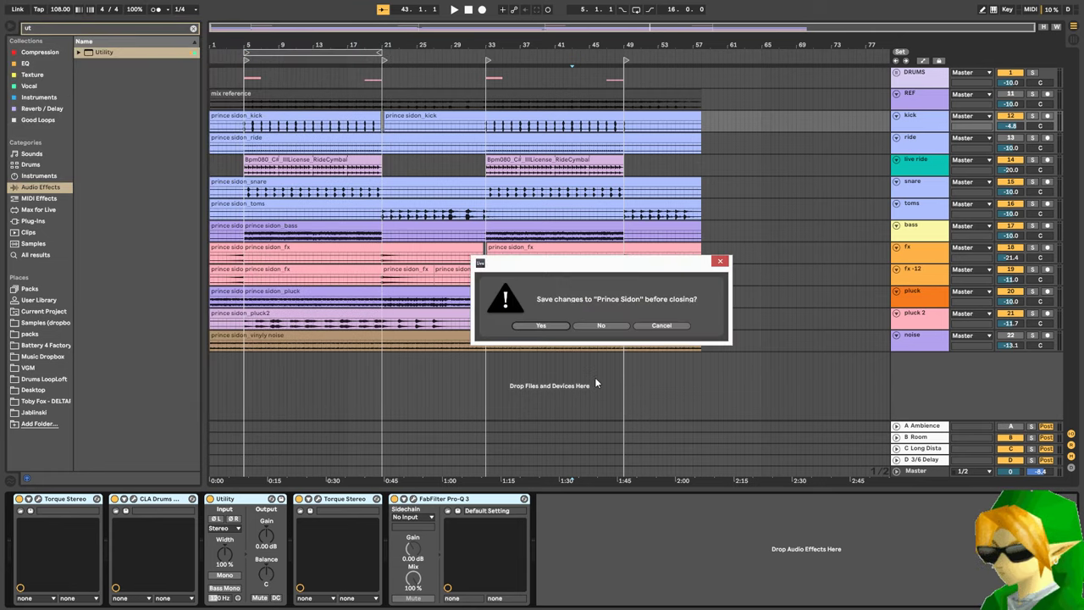
{"action": "left_click", "coordinate": [600, 326]}
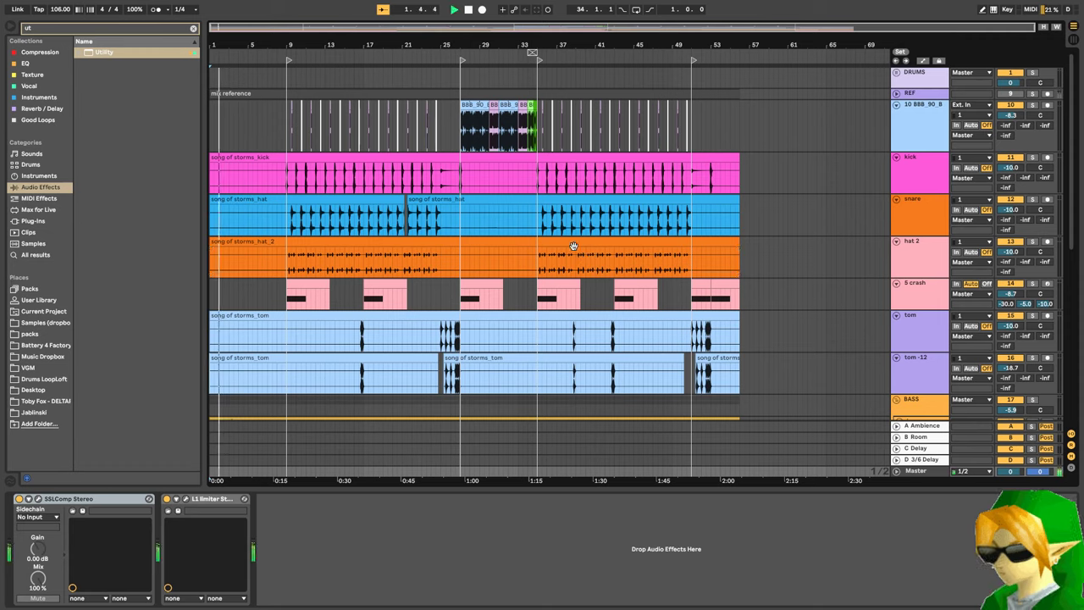
- Paste the copied device chain onto the snare track
{"action": "left_click", "coordinate": [417, 216]}
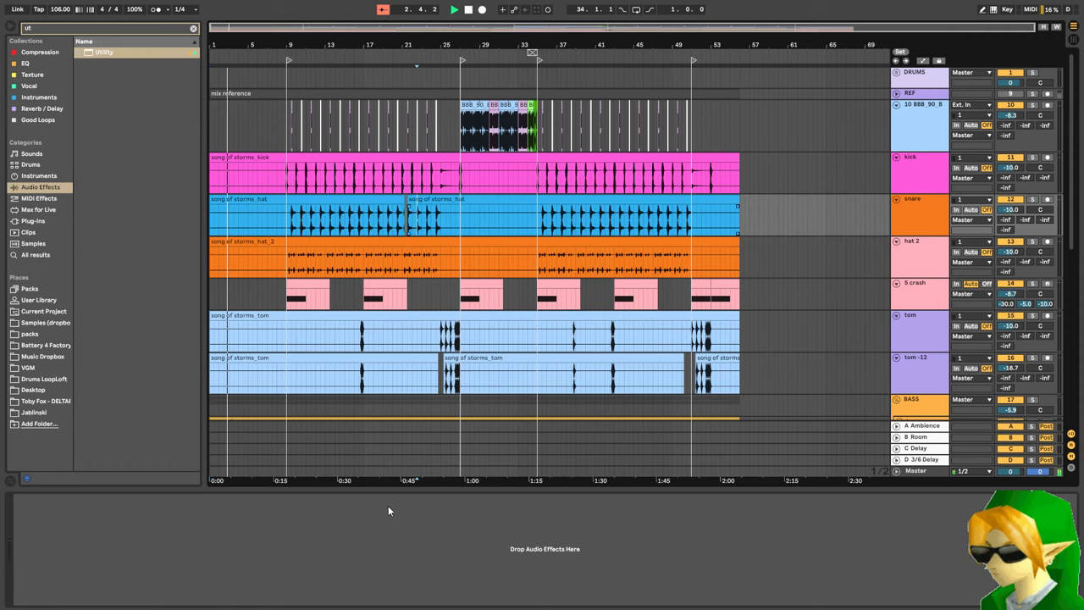
{"action": "left_click", "coordinate": [362, 554]}
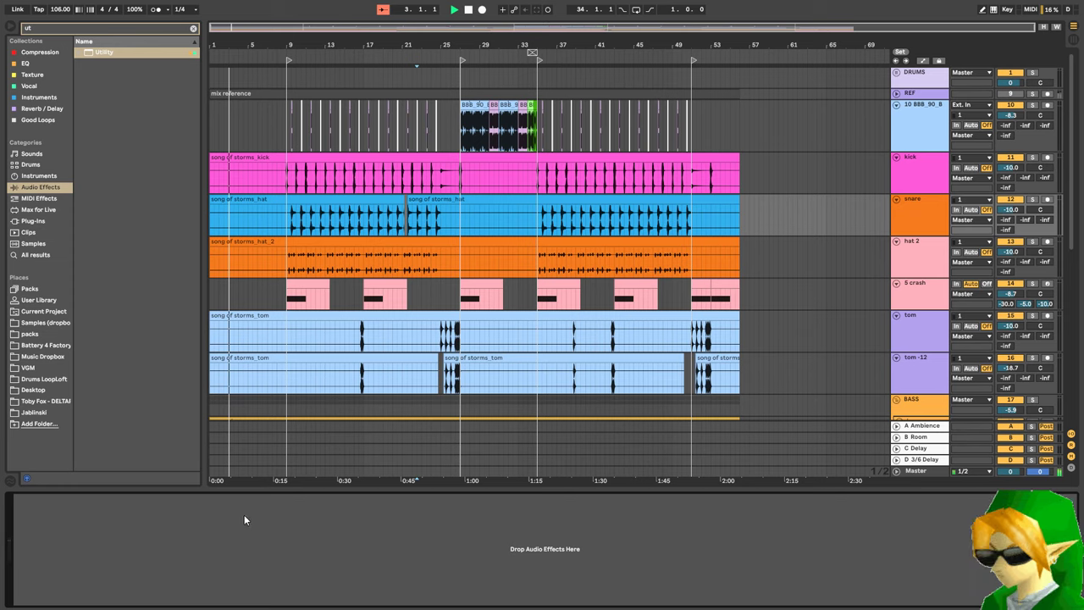
{"action": "key", "text": "ctrl+v"}
- Move the first Torque Stereo, CLA Drums and Utility from the snare track to the kick track
{"action": "left_click", "coordinate": [72, 500]}
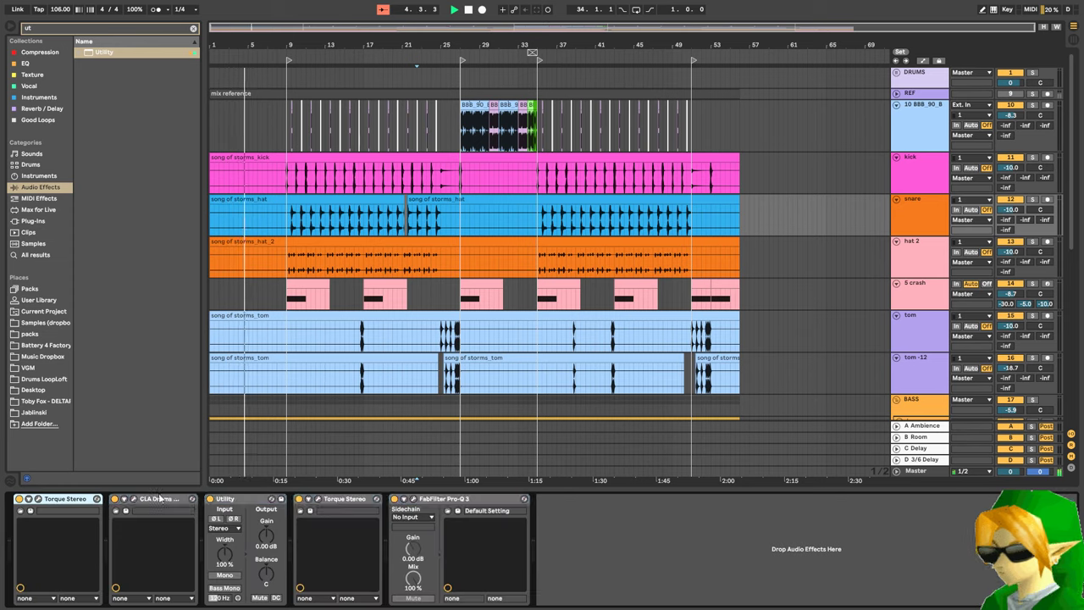
{"action": "left_click", "coordinate": [258, 503], "text": "shift"}
{"action": "key", "text": "ctrl+x"}
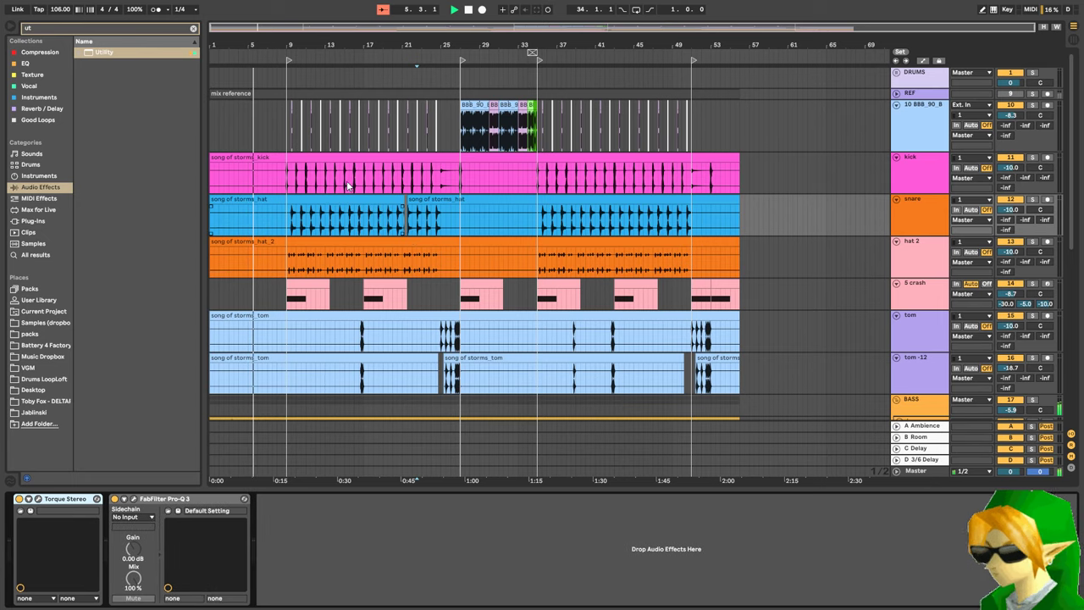
{"action": "left_click", "coordinate": [349, 184]}
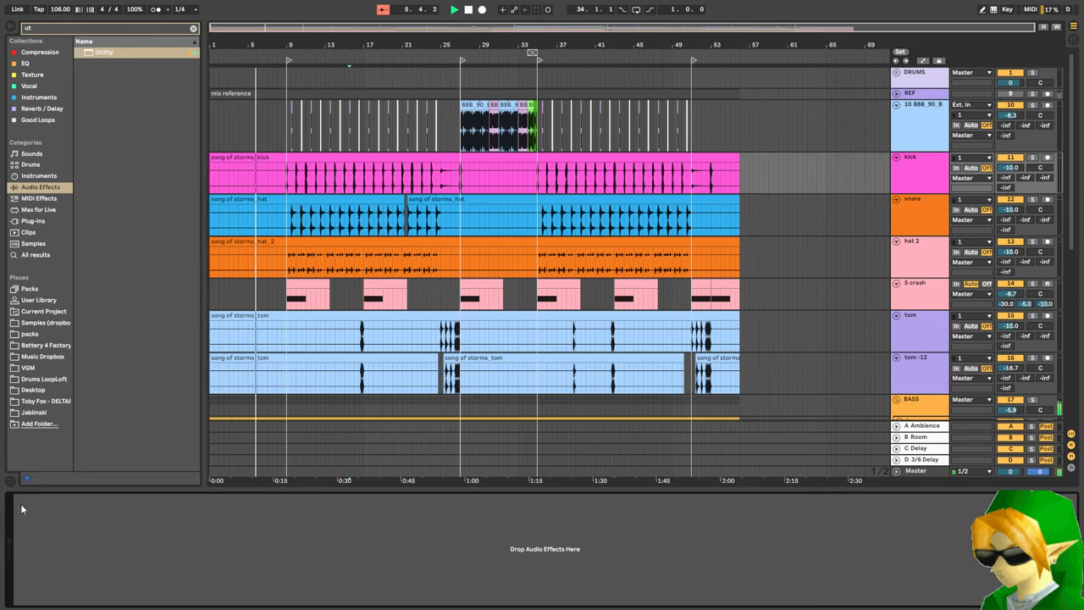
{"action": "key", "text": "ctrl+v"}
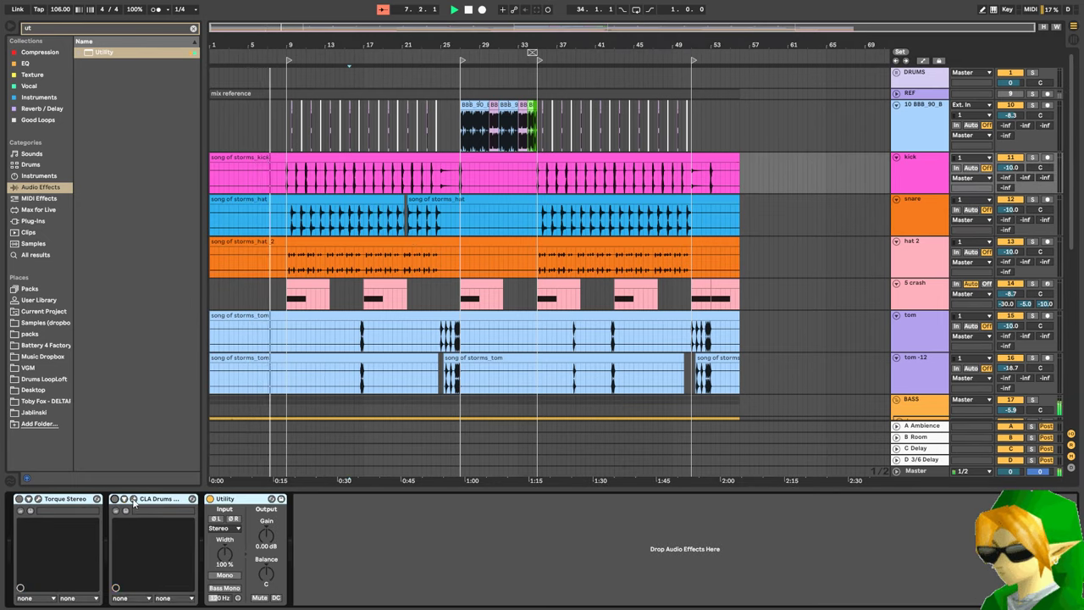
- Open the snare track's Torque Stereo window, move it clear of the early bars, and audition the snare in solo
{"action": "left_click", "coordinate": [303, 229]}
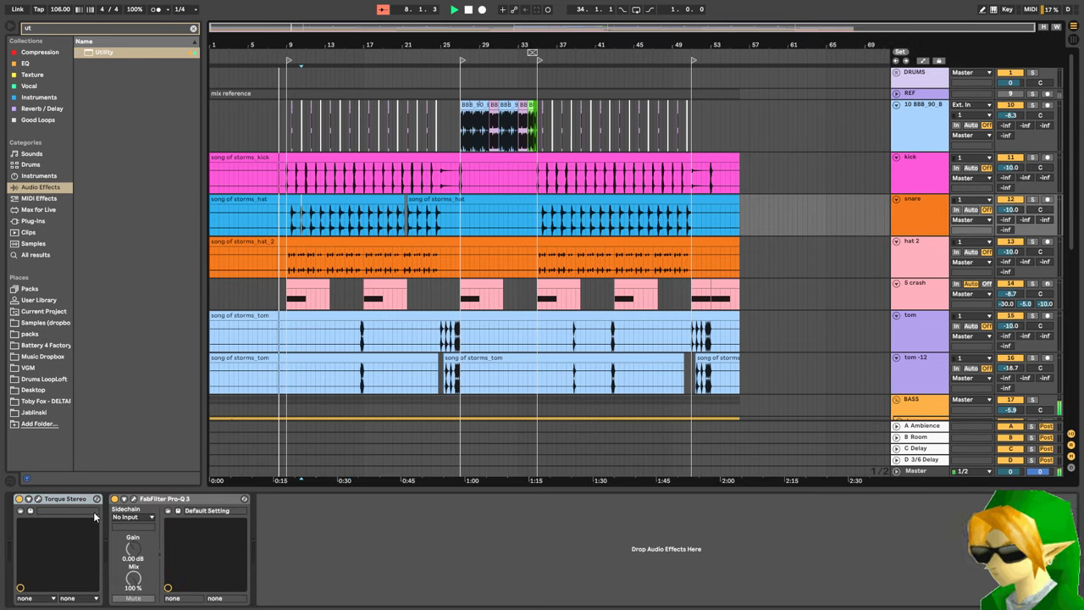
{"action": "left_click", "coordinate": [38, 499]}
{"action": "left_click_drag", "start_coordinate": [326, 127], "coordinate": [650, 199]}
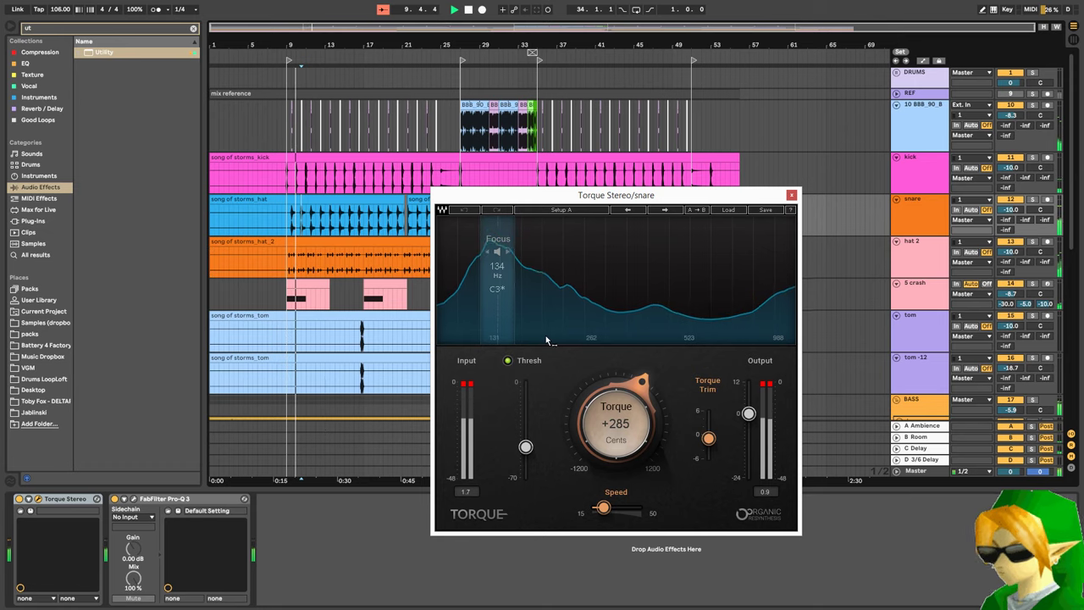
{"action": "left_click", "coordinate": [1032, 199]}
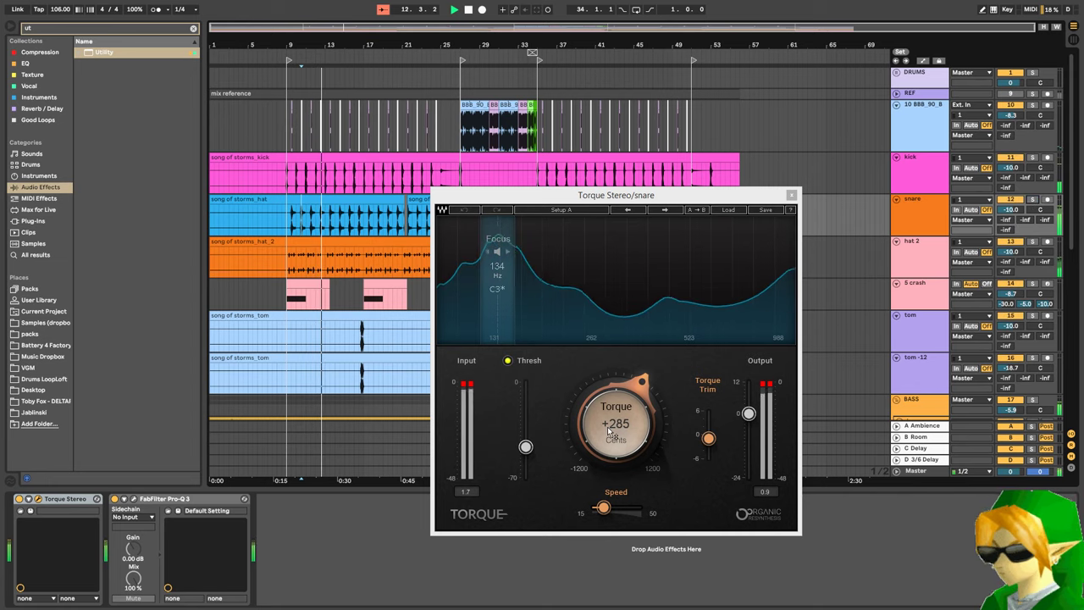
- Set the snare's Torque to -190 cents and compare it with the plug-in bypassed
{"action": "left_click_drag", "start_coordinate": [608, 432], "coordinate": [608, 480]}
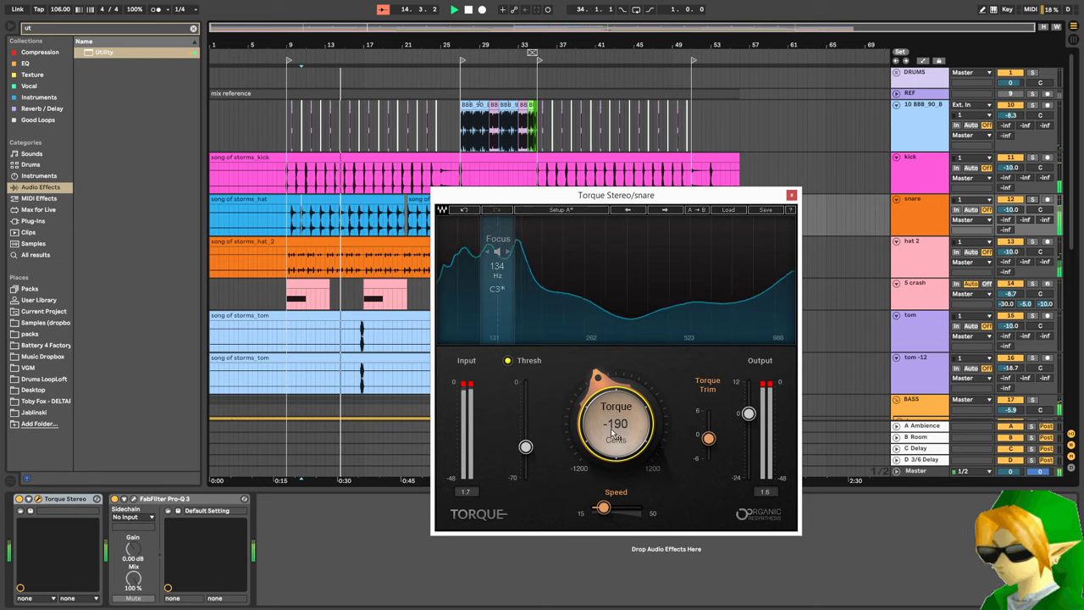
{"action": "left_click", "coordinate": [21, 499]}
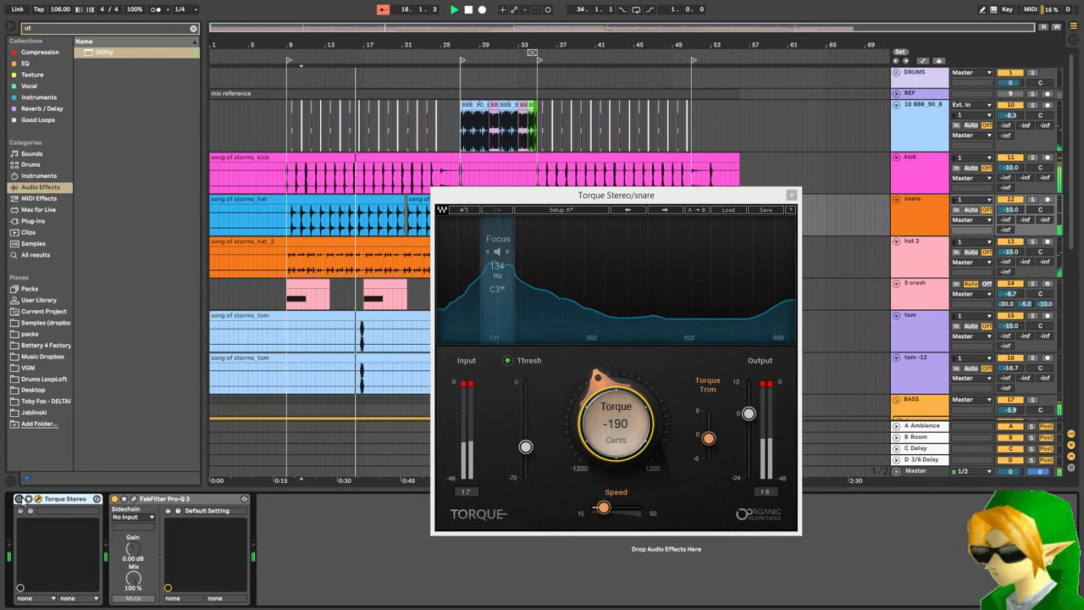
{"action": "left_click", "coordinate": [20, 499]}
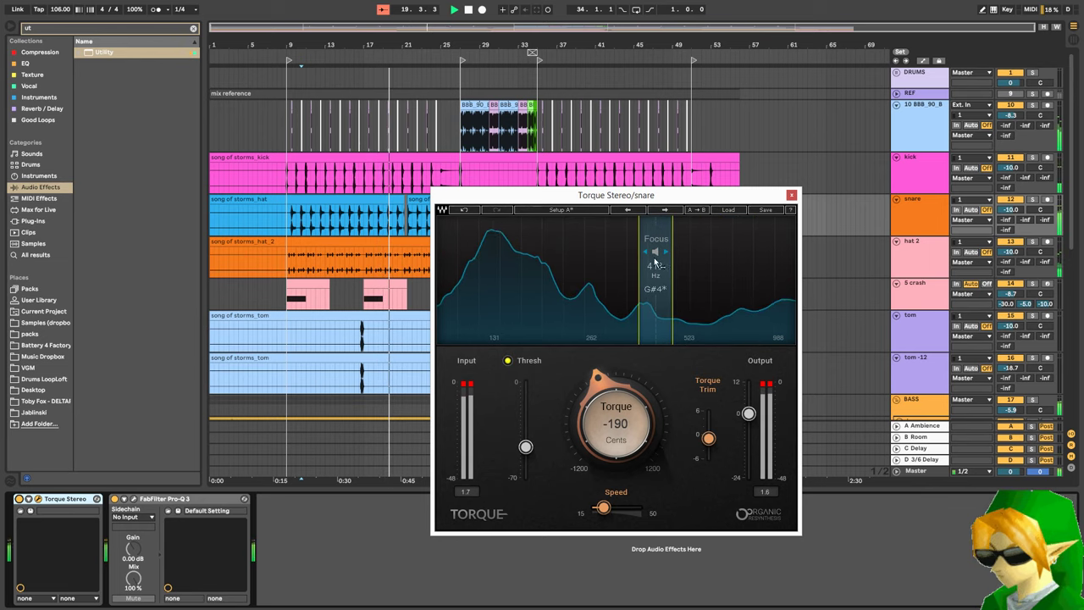
- Set the snare's Torque focus to 247 Hz and its pitch to -105 cents, compare with bypass, and replay from about bar 9
{"action": "left_click_drag", "start_coordinate": [585, 279], "coordinate": [583, 280]}
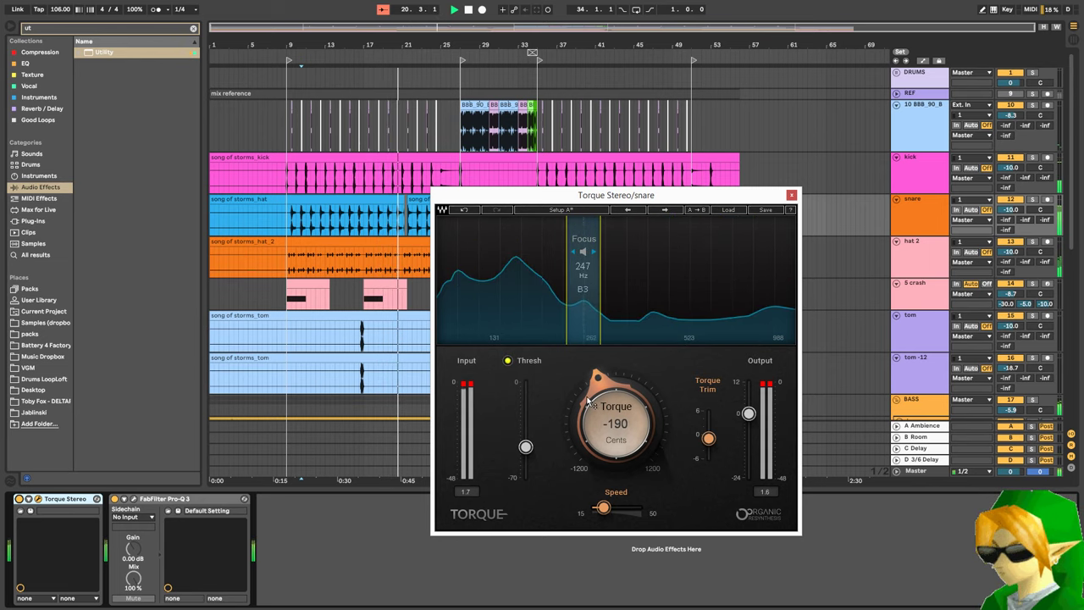
{"action": "mouse_move", "coordinate": [616, 423]}
{"action": "left_mouse_down"}
{"action": "mouse_move", "coordinate": [616, 386]}
{"action": "mouse_move", "coordinate": [616, 406]}
{"action": "left_mouse_up"}
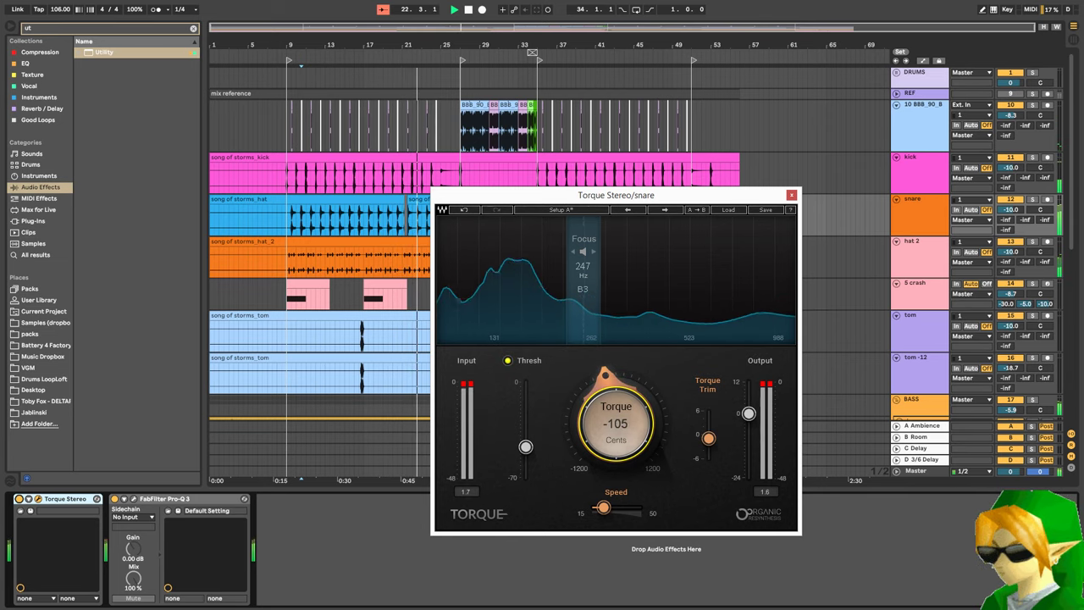
{"action": "left_click", "coordinate": [19, 499]}
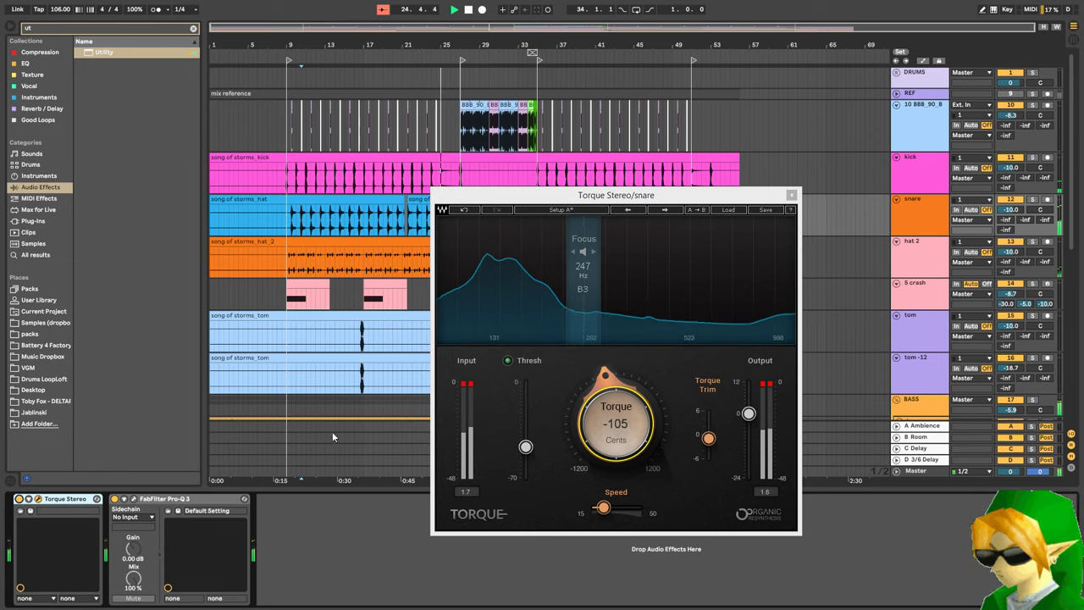
{"action": "left_click", "coordinate": [285, 225]}
{"action": "key", "text": "space"}
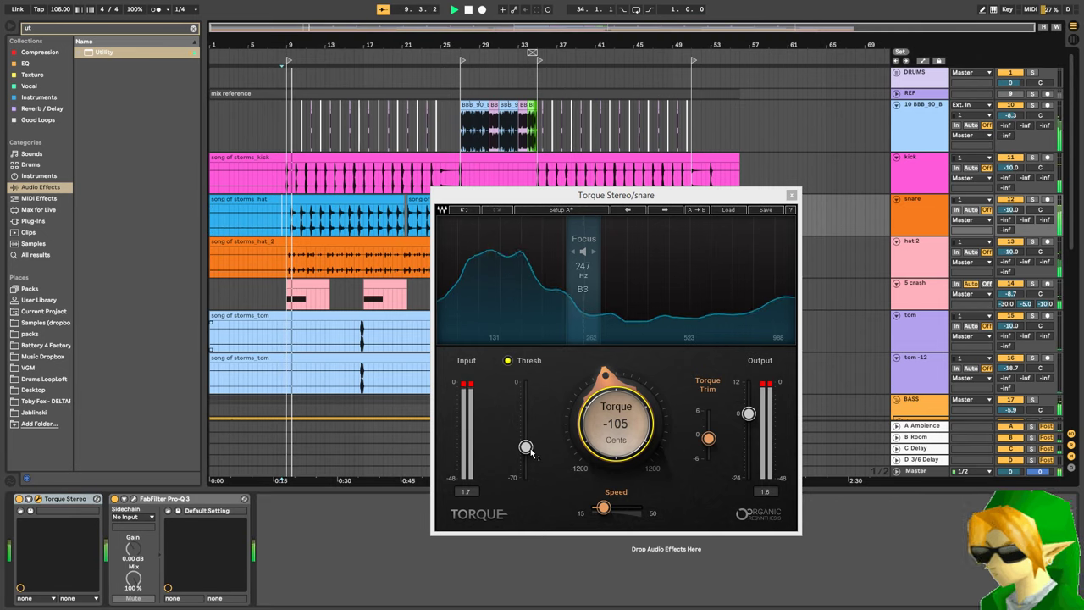
- Lower the threshold of the snare's Torque Stereo and set its Torque Trim to about -1.9 dB
{"action": "left_click_drag", "start_coordinate": [526, 448], "coordinate": [527, 460]}
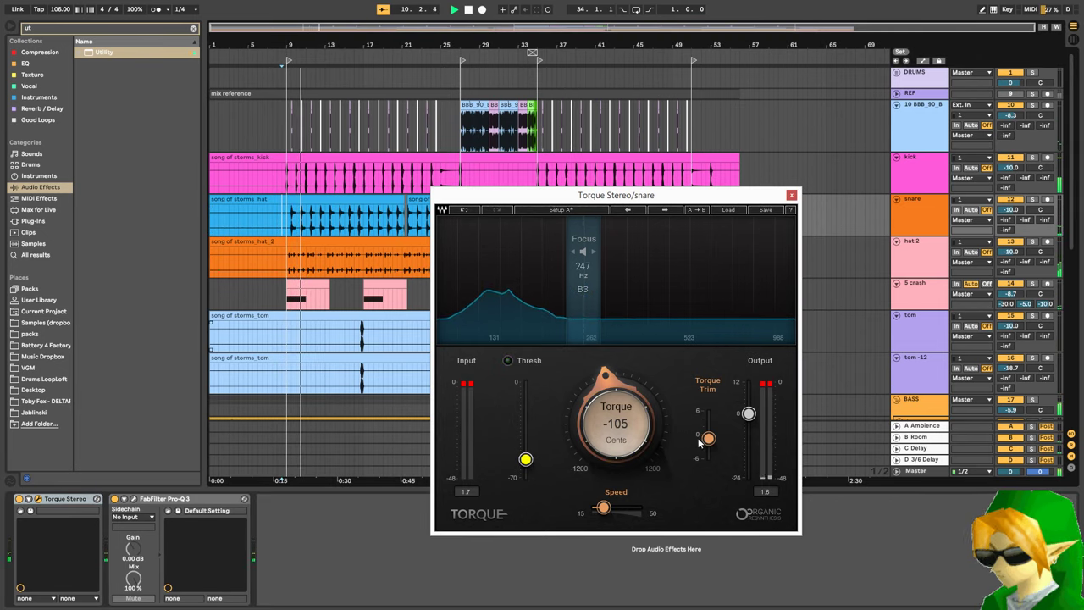
{"action": "left_click_drag", "start_coordinate": [708, 438], "coordinate": [708, 442]}
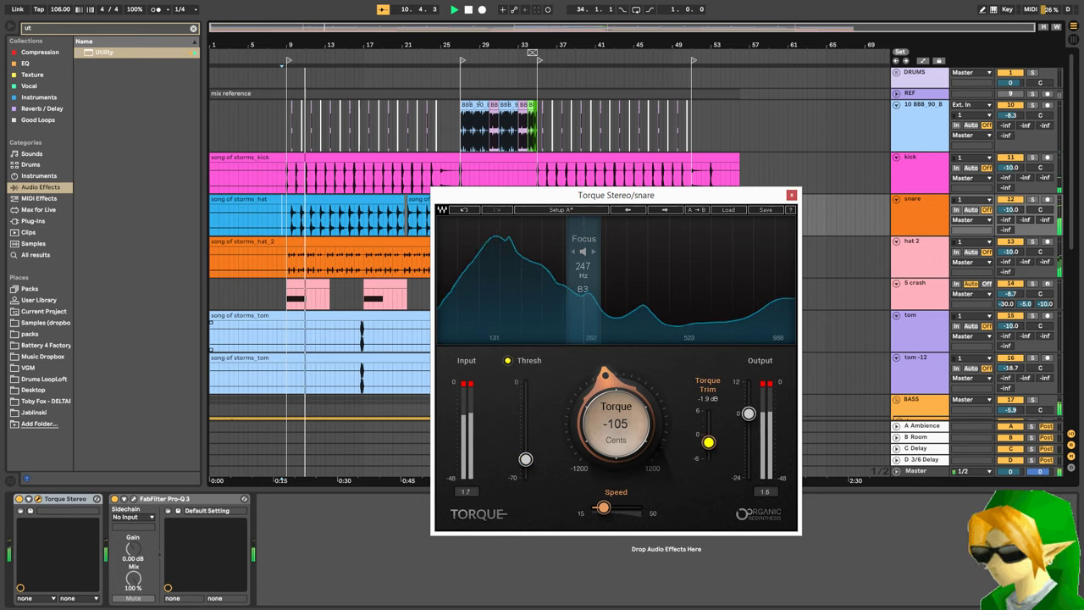
- Open the snare's Pro-Q 3, compare the low cut switched off and on, and raise its frequency to about 69 Hz
{"action": "left_click", "coordinate": [133, 499]}
{"action": "mouse_move", "coordinate": [571, 289]}
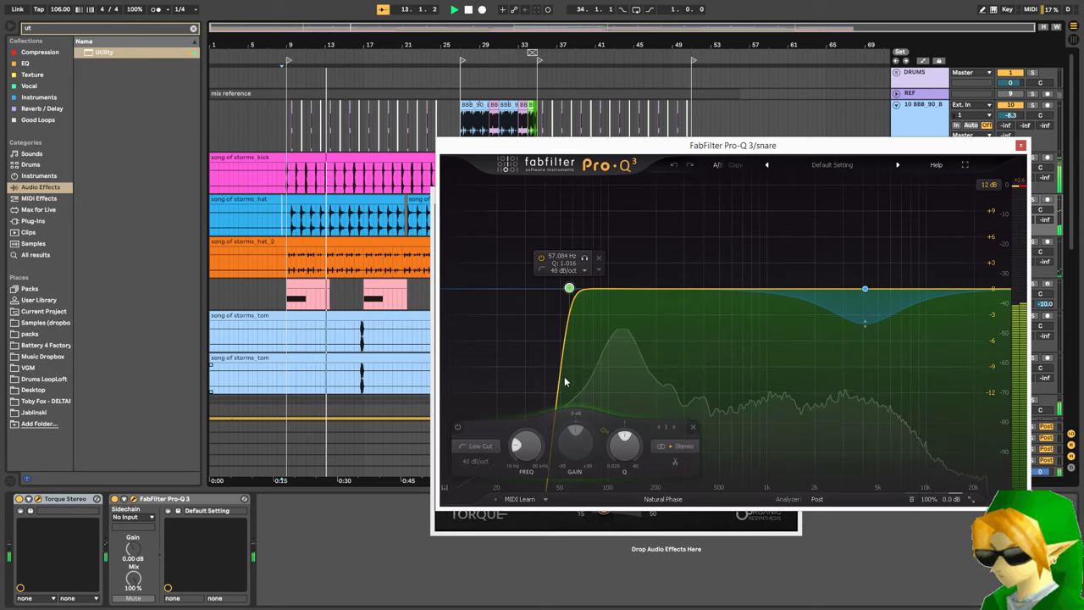
{"action": "left_click", "coordinate": [458, 428]}
{"action": "left_click", "coordinate": [459, 429]}
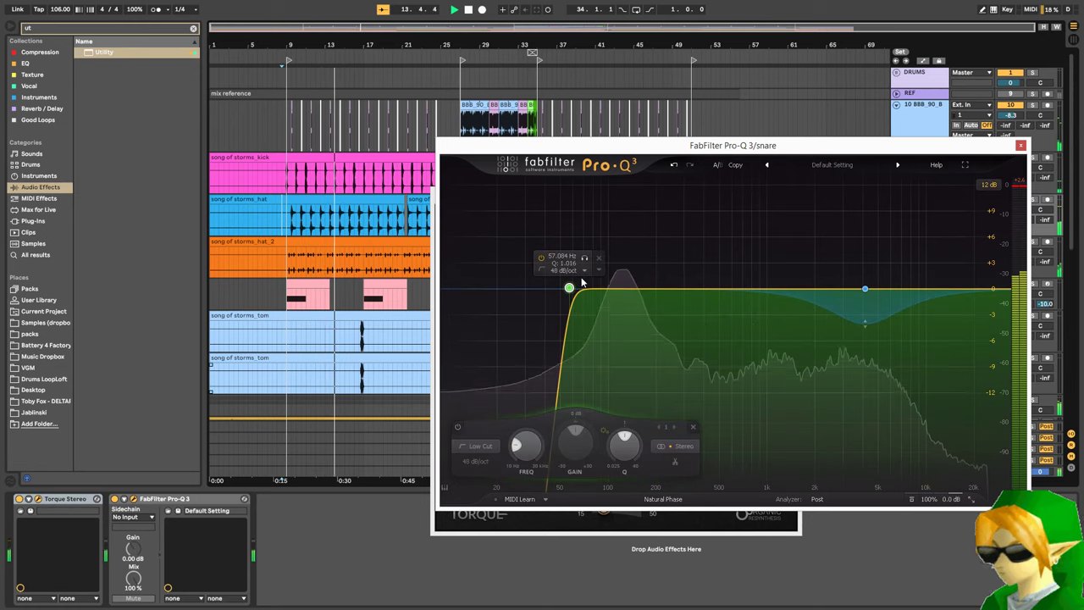
{"action": "mouse_move", "coordinate": [571, 289]}
{"action": "left_mouse_down"}
{"action": "mouse_move", "coordinate": [667, 288]}
{"action": "mouse_move", "coordinate": [582, 289]}
{"action": "left_mouse_up"}
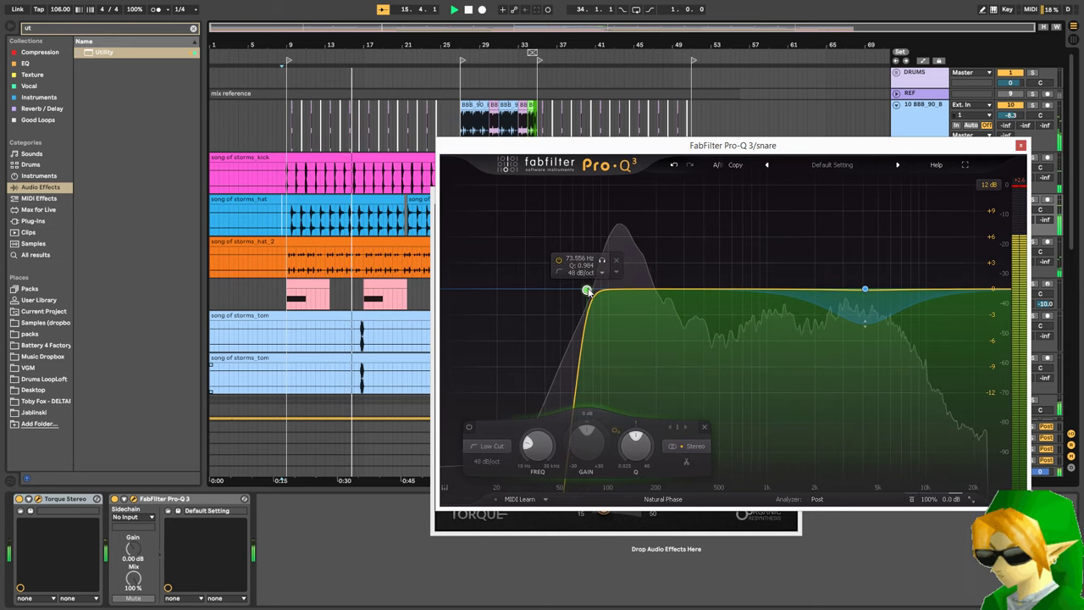
- Add a 72 dB/oct low shelf near 200 Hz to the snare's Pro-Q 3 with a slight cut, and close its window
{"action": "left_click", "coordinate": [663, 289]}
{"action": "left_click", "coordinate": [582, 444]}
{"action": "left_click", "coordinate": [568, 349]}
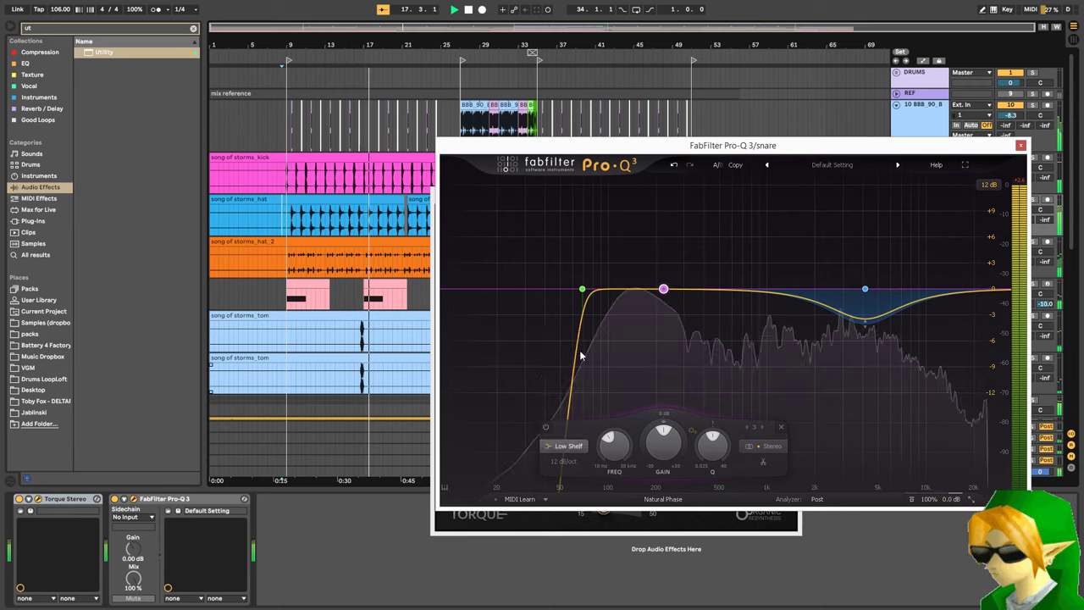
{"action": "left_click", "coordinate": [564, 462]}
{"action": "left_click", "coordinate": [578, 562]}
{"action": "mouse_move", "coordinate": [663, 289]}
{"action": "left_mouse_down"}
{"action": "mouse_move", "coordinate": [665, 364]}
{"action": "mouse_move", "coordinate": [660, 290]}
{"action": "mouse_move", "coordinate": [662, 301]}
{"action": "left_mouse_up"}
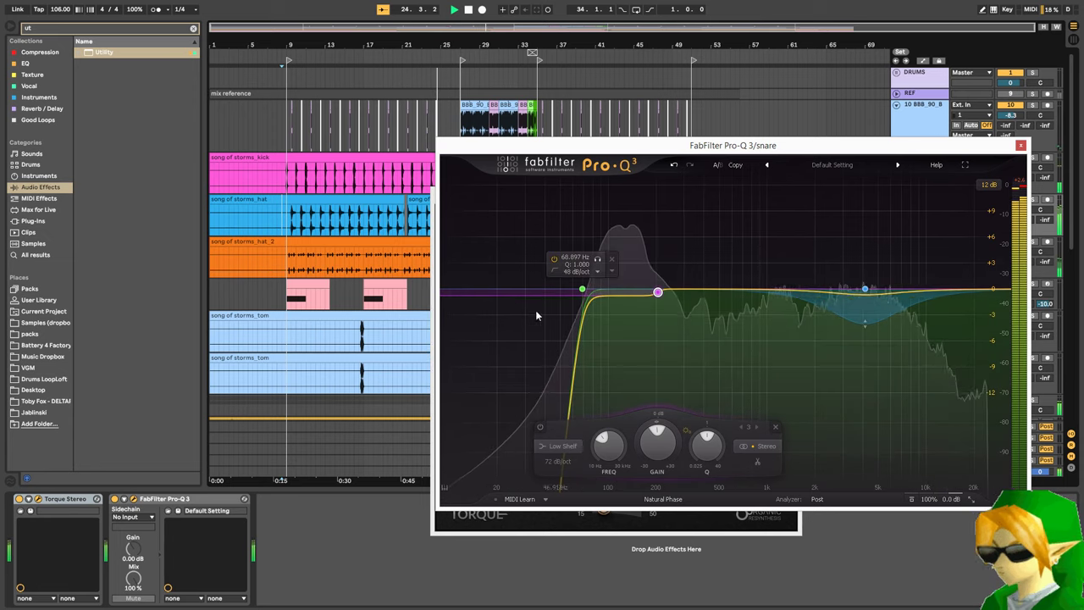
{"action": "left_click", "coordinate": [133, 499]}
- Replay from about bar 9 with the snare's Torque Stereo bypassed and close its window
{"action": "key", "text": "space"}
{"action": "key", "text": "space"}
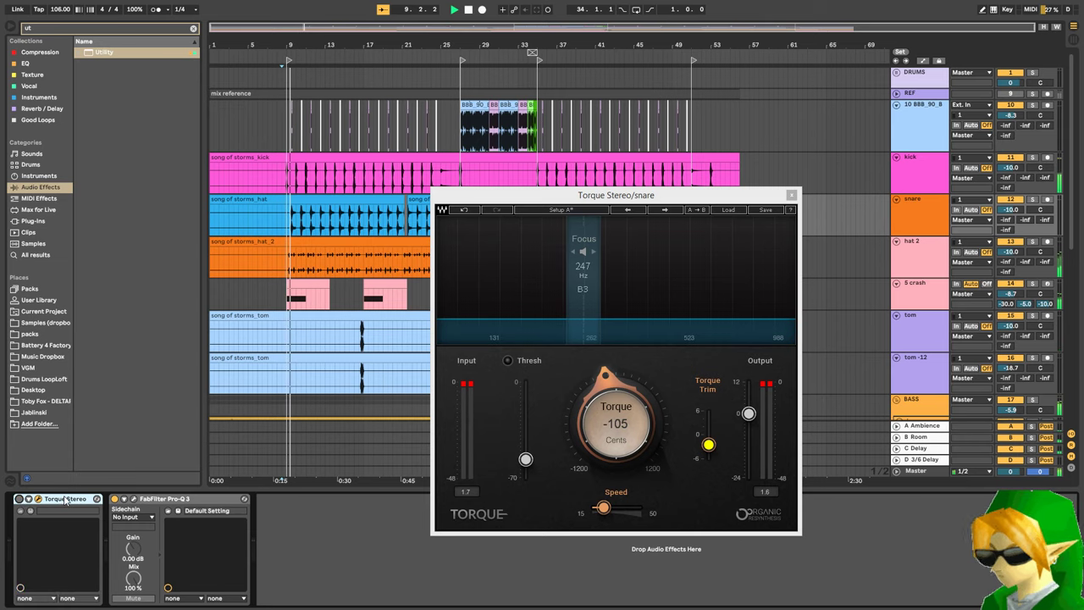
{"action": "left_click", "coordinate": [38, 499]}
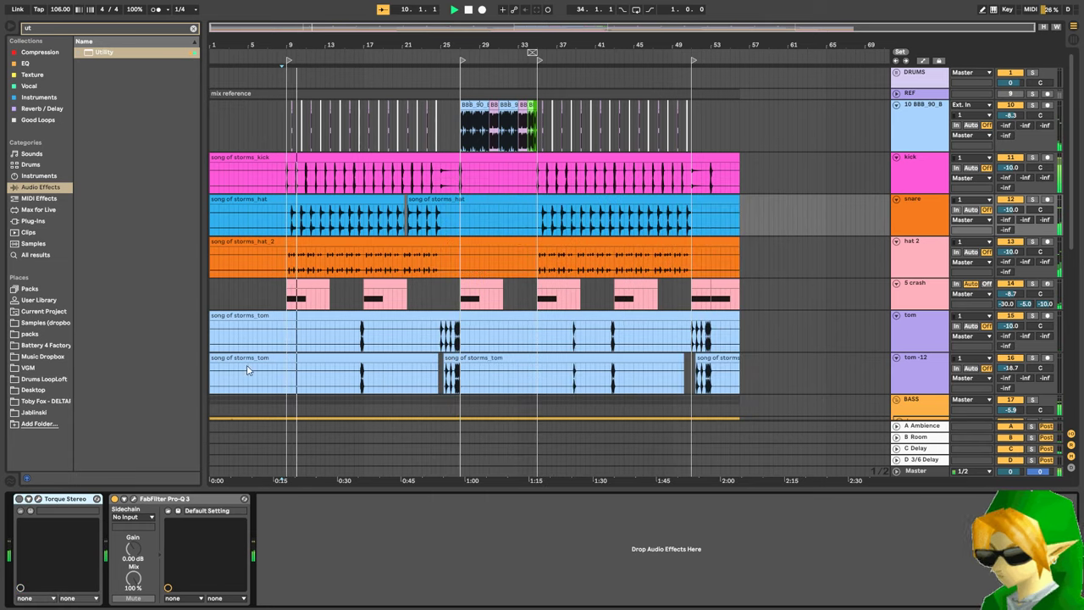
- On the kick track, check the Torque Stereo settings, bypass that plug-in and enable CLA Drums
{"action": "left_click", "coordinate": [907, 188]}
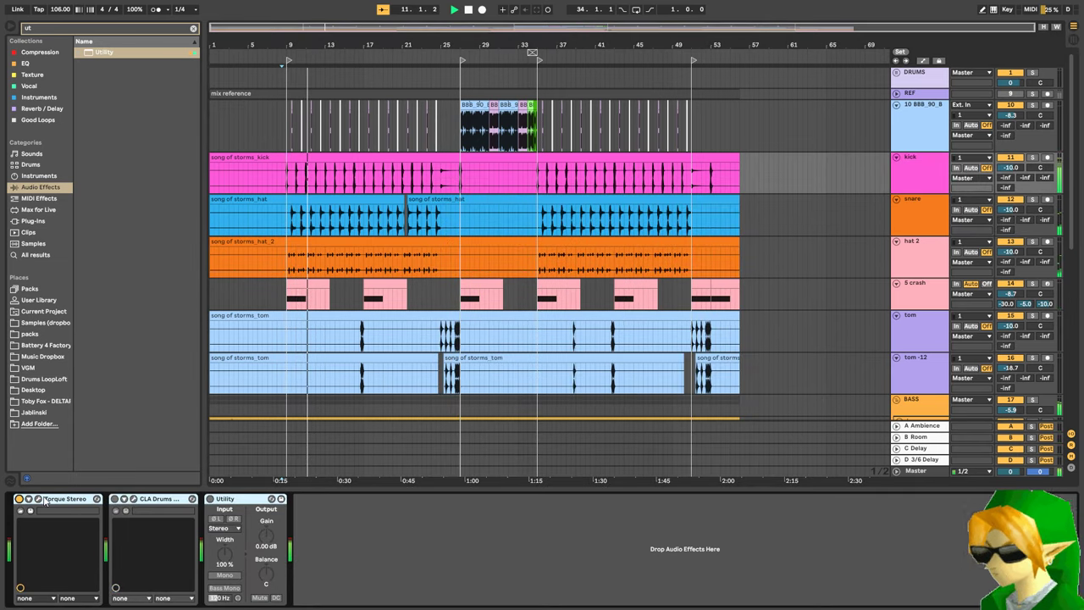
{"action": "left_click", "coordinate": [37, 498]}
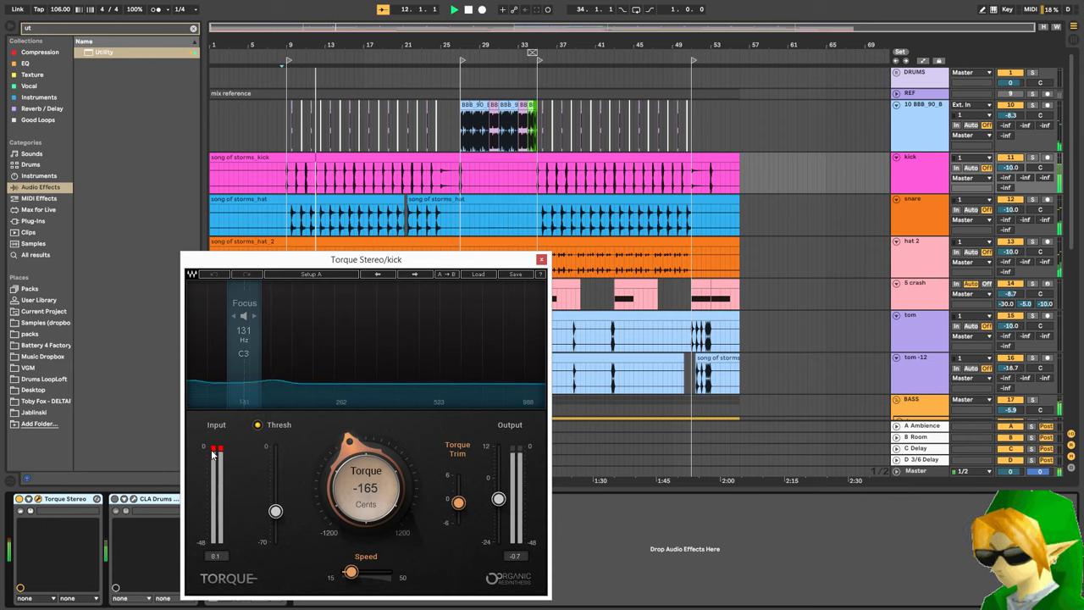
{"action": "left_click", "coordinate": [541, 260]}
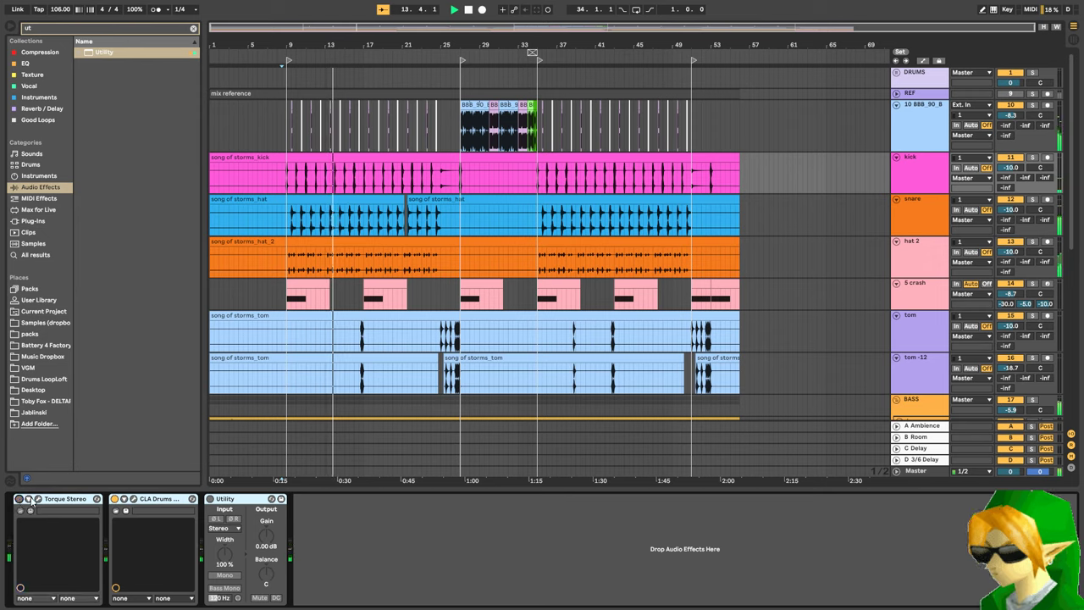
{"action": "left_click", "coordinate": [37, 499]}
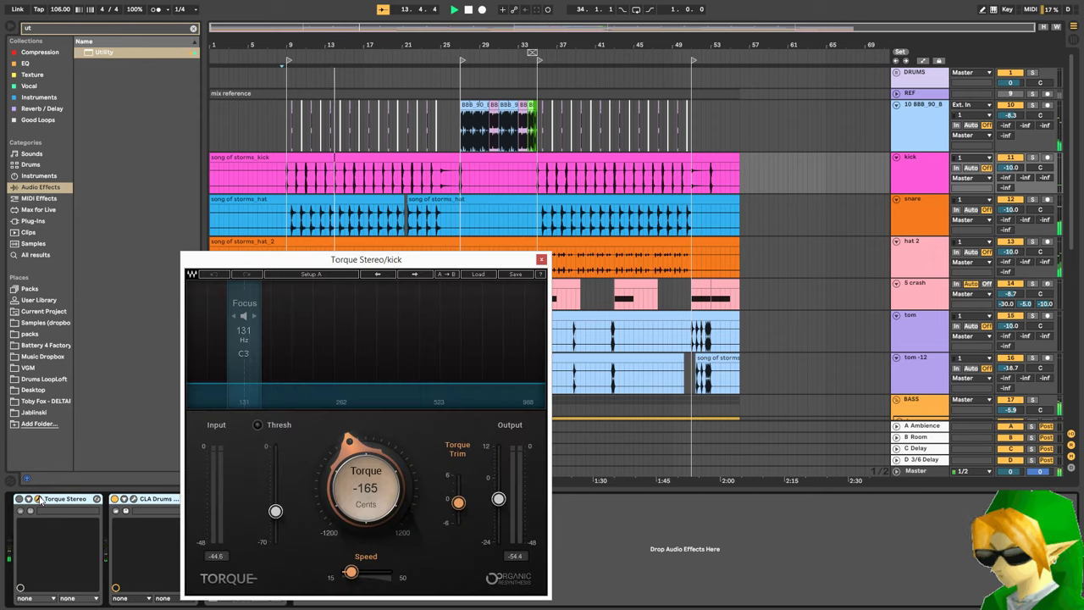
- Lower the input sensitivity of the kick's CLA Drums slightly and close its window
{"action": "left_click", "coordinate": [133, 500]}
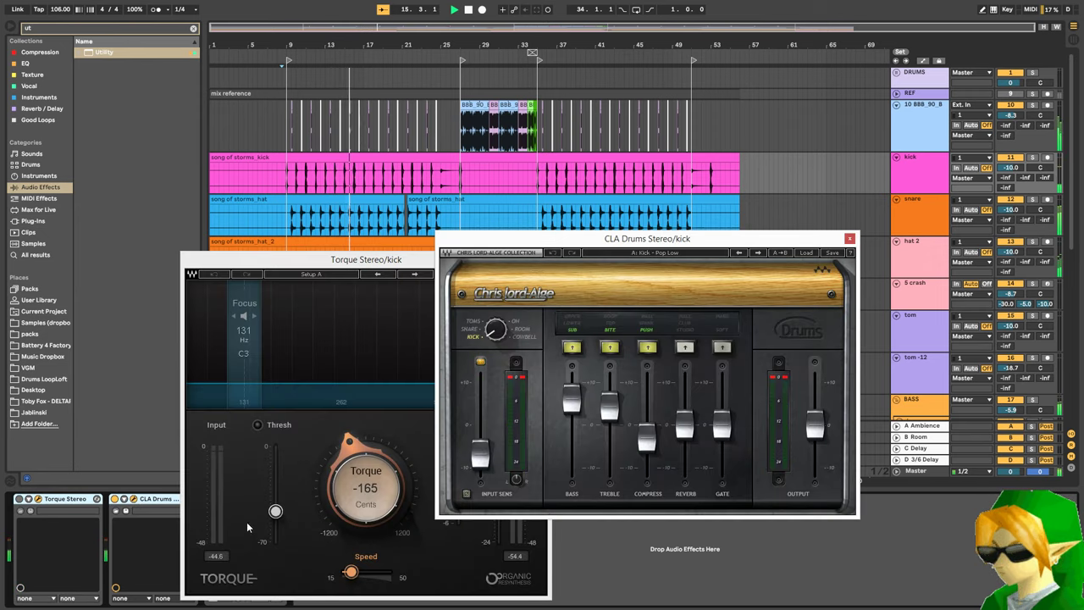
{"action": "mouse_move", "coordinate": [485, 457]}
{"action": "left_mouse_down"}
{"action": "mouse_move", "coordinate": [481, 381]}
{"action": "mouse_move", "coordinate": [480, 467]}
{"action": "left_mouse_up"}
{"action": "left_click", "coordinate": [133, 500]}
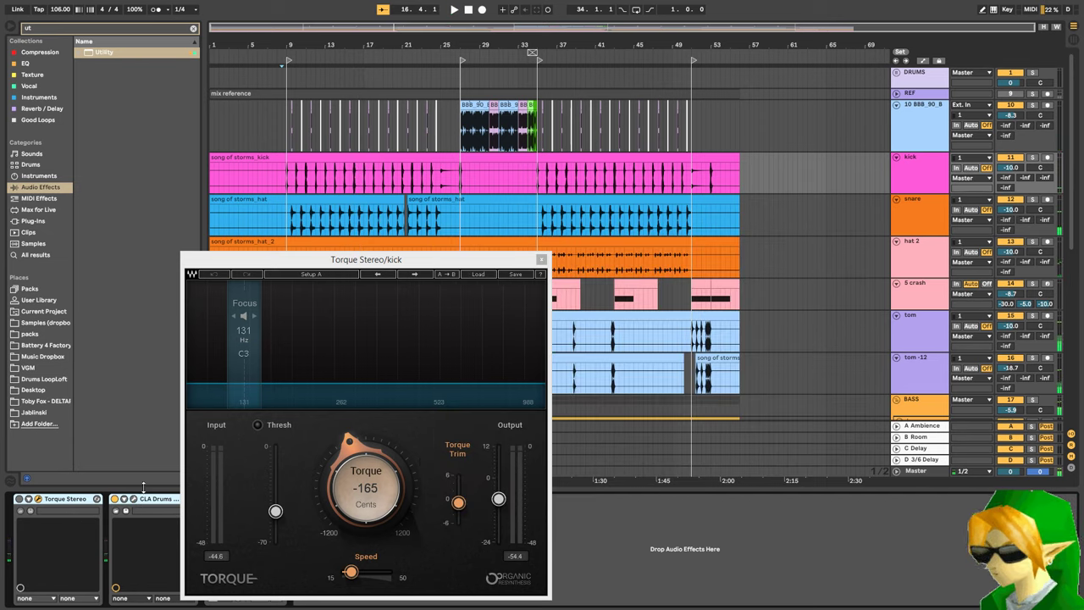
- Inspect the kick clip's sample settings, close the kick's Torque Stereo window, and return to the track's device chain
{"action": "left_click", "coordinate": [311, 158]}
{"action": "left_click", "coordinate": [312, 156]}
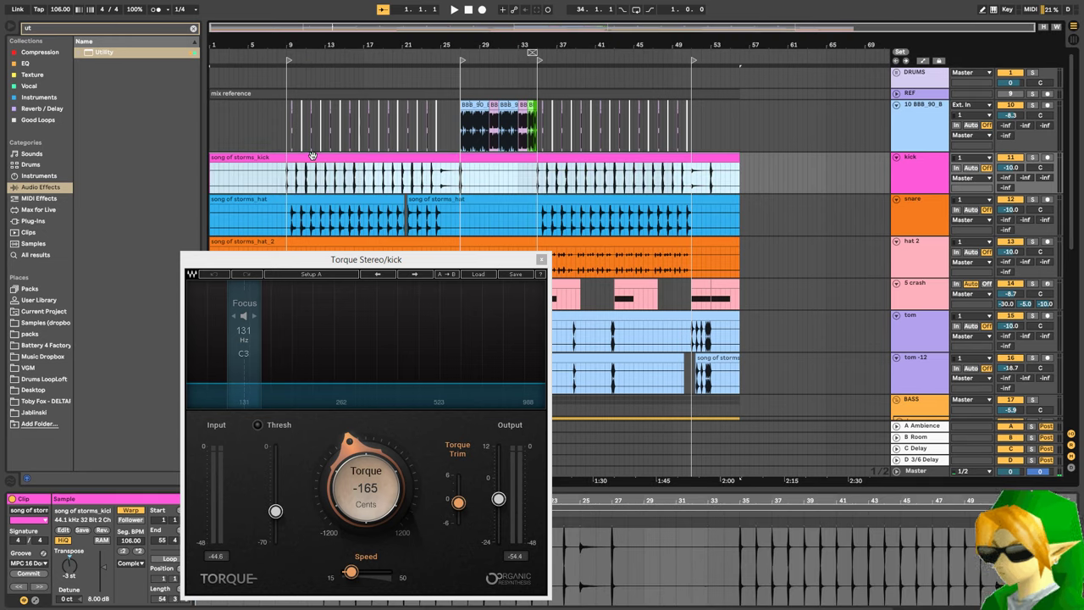
{"action": "left_click", "coordinate": [541, 259]}
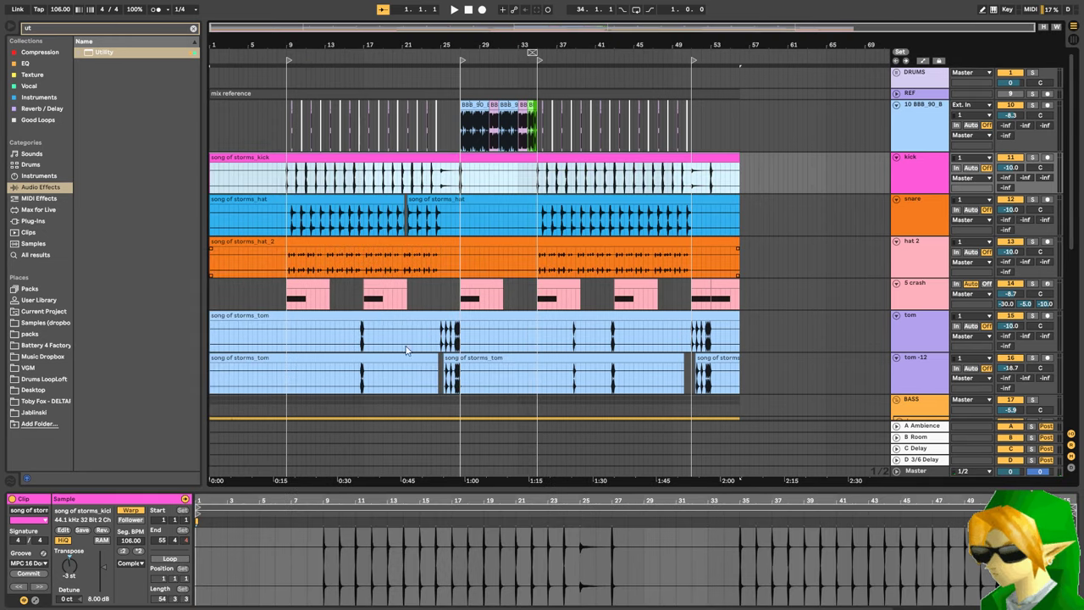
{"action": "key", "text": "shift+Tab"}
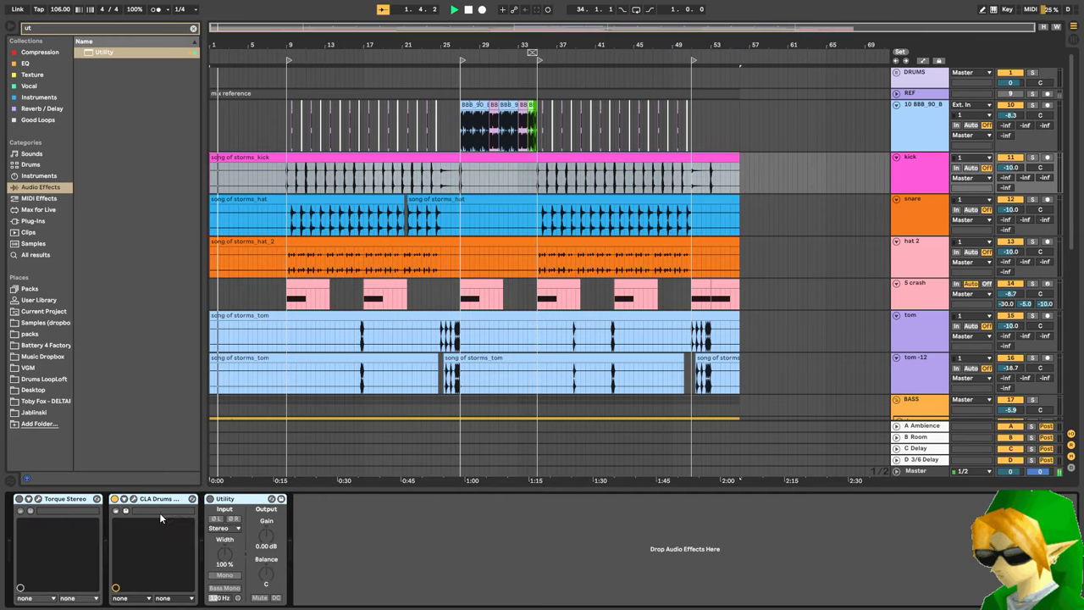
- Play the tom track's fill from about bar 16 and examine it against its Spectrum analyzer
{"action": "left_click", "coordinate": [300, 227]}
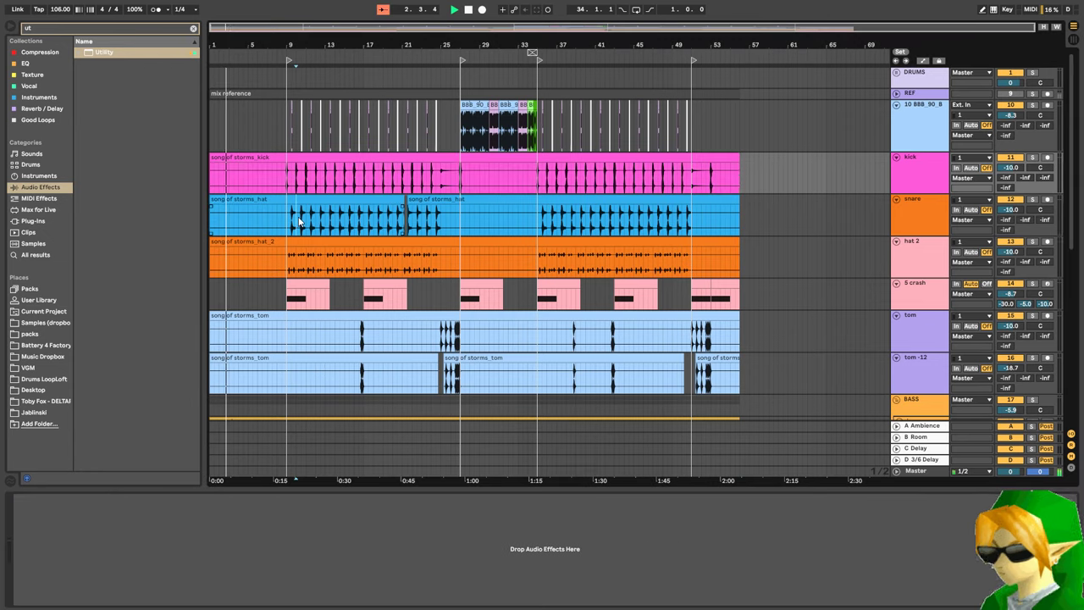
{"action": "left_click", "coordinate": [301, 271]}
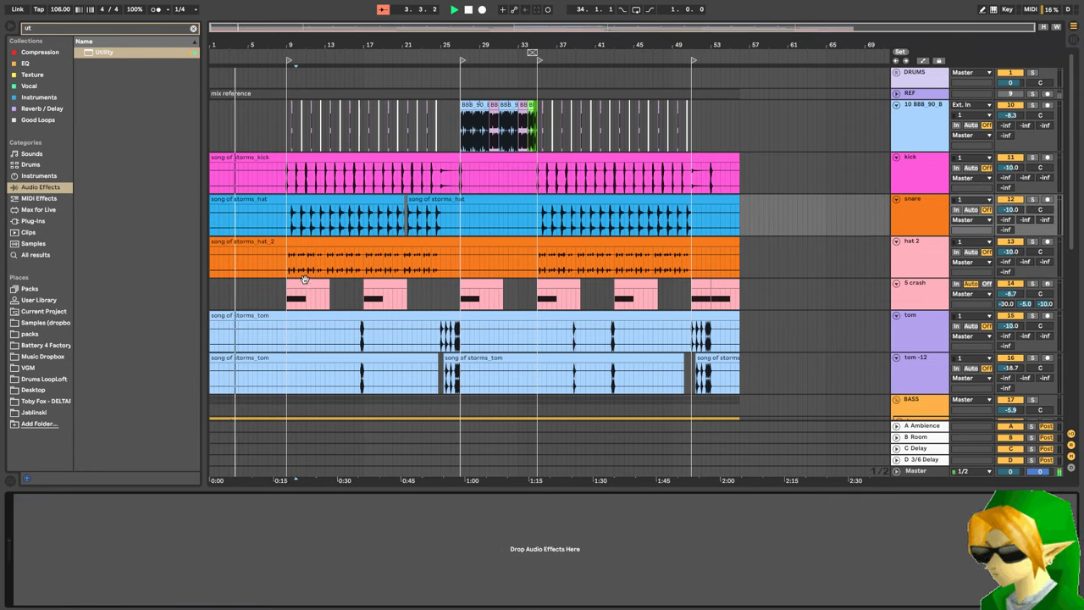
{"action": "scroll", "coordinate": [376, 355], "scroll_direction": "down", "scroll_amount": 3}
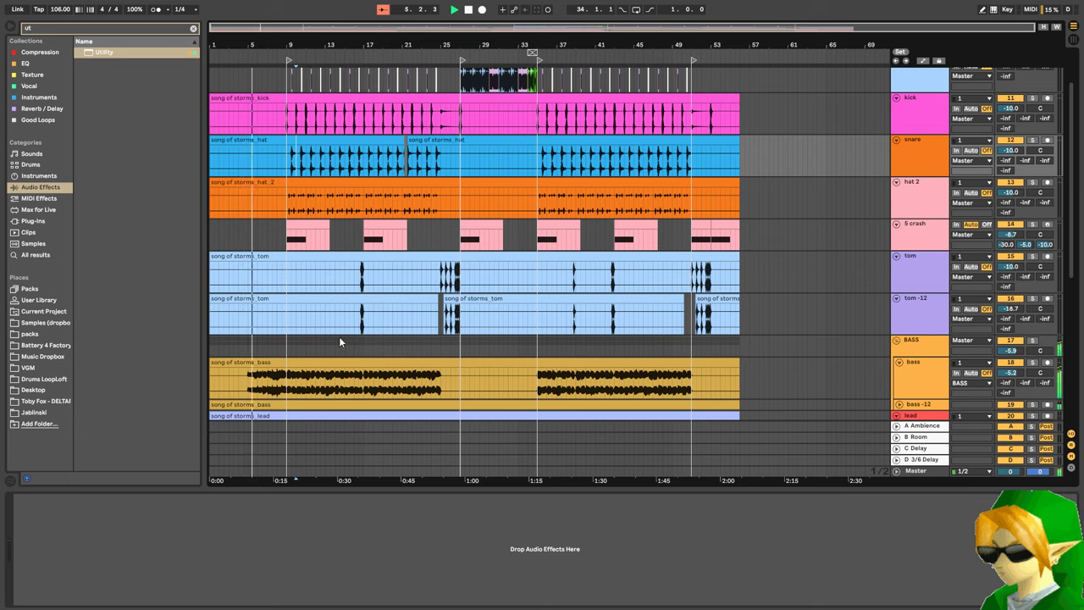
{"action": "left_click", "coordinate": [355, 284]}
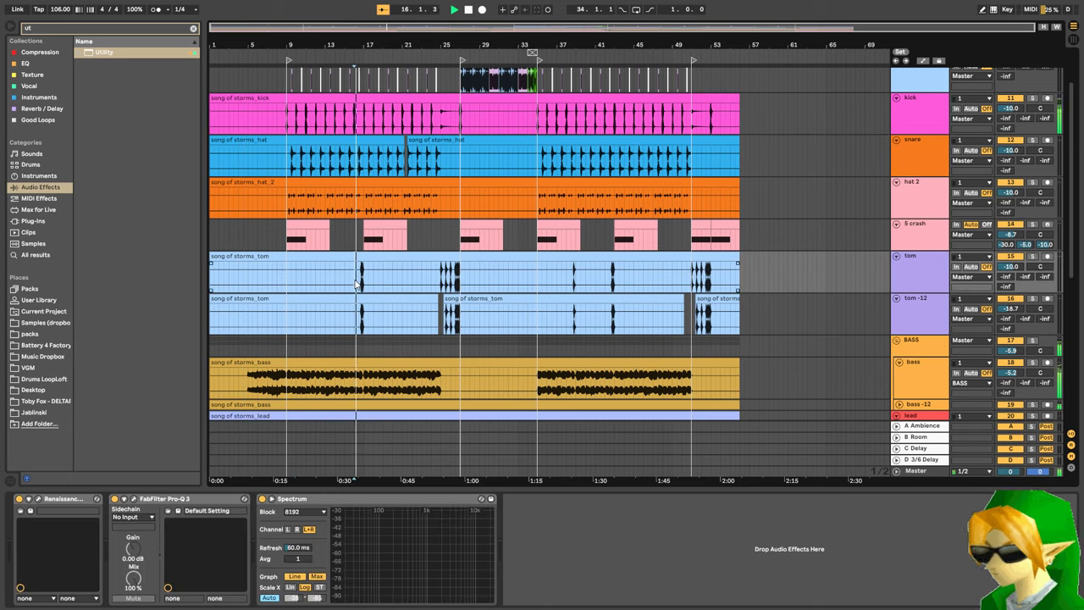
{"action": "left_click_drag", "start_coordinate": [413, 30], "coordinate": [408, 81]}
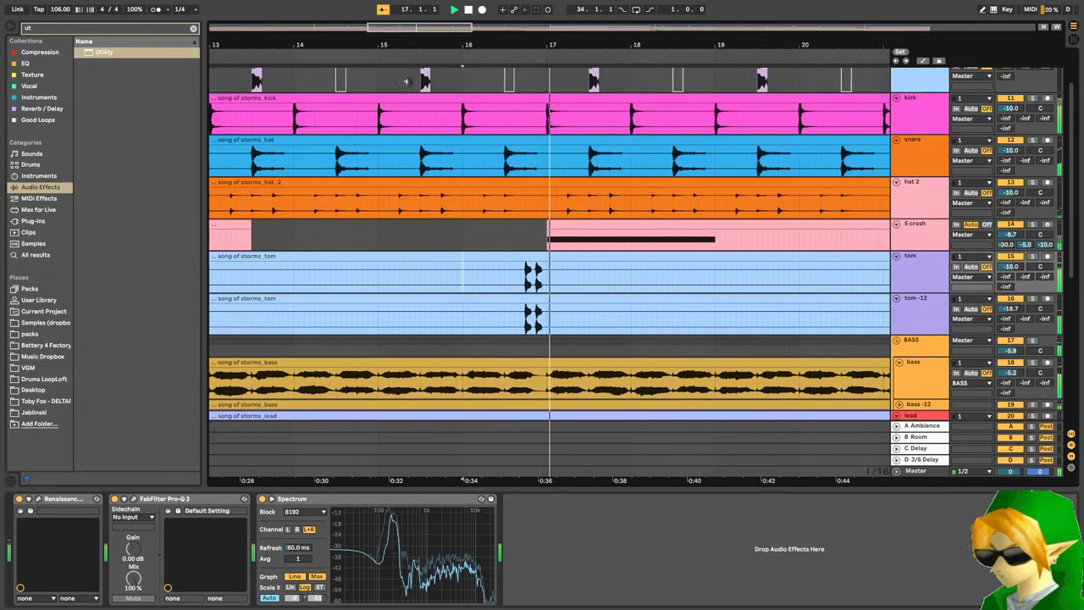
{"action": "key", "text": "w"}
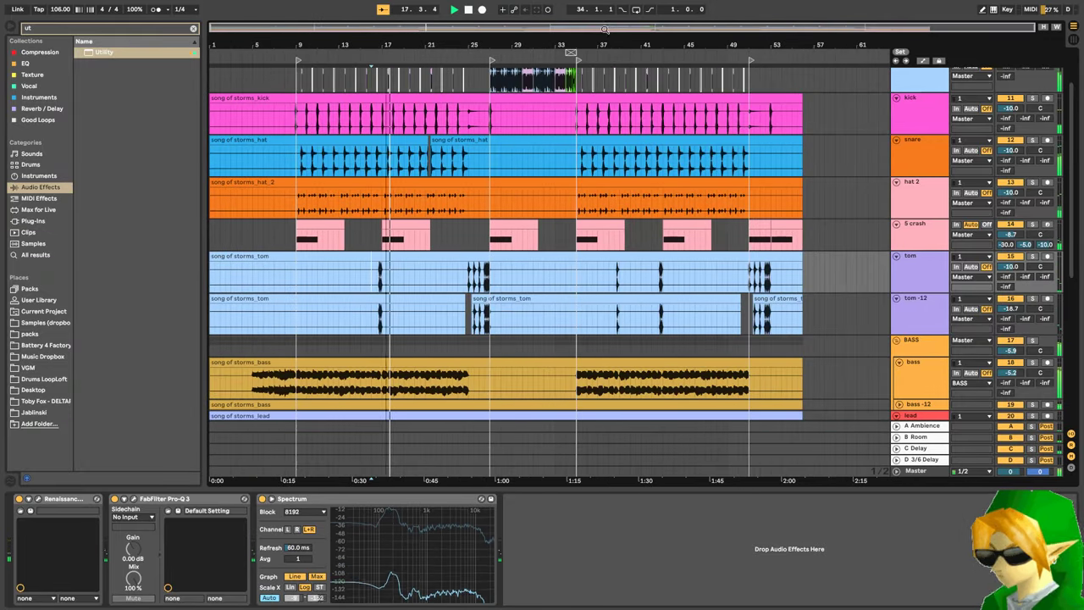
- Group the tom and tom -12 tracks and name the group TOMS
{"action": "left_click", "coordinate": [938, 307]}
{"action": "left_click", "coordinate": [920, 272], "text": "shift"}
{"action": "right_click", "coordinate": [920, 273]}
{"action": "left_click", "coordinate": [936, 360]}
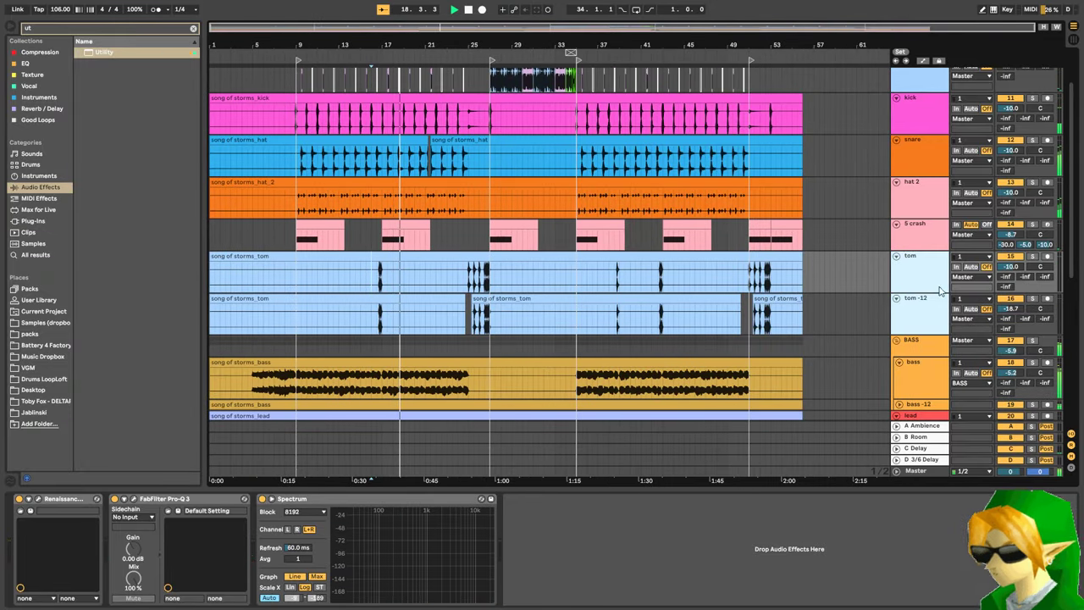
{"action": "key", "text": "super+r"}
{"action": "type", "text": "T"}
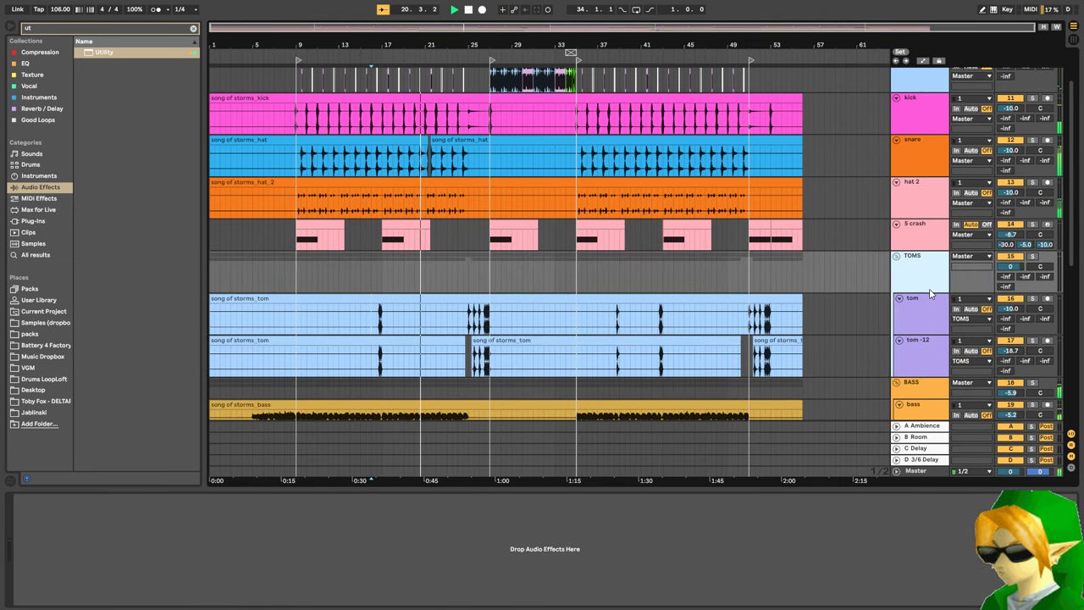
- Reduce the TOMS group track's height and colour it purple to match its tom tracks
{"action": "left_click_drag", "start_coordinate": [931, 293], "coordinate": [929, 272]}
{"action": "right_click", "coordinate": [924, 257]}
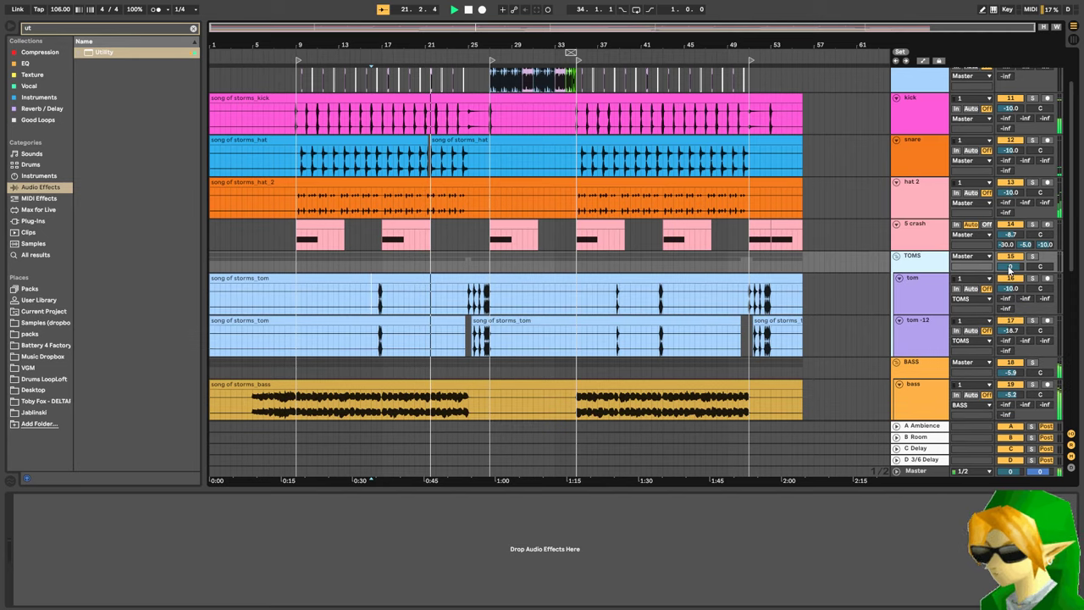
{"action": "left_click", "coordinate": [1016, 508]}
- Lower the TOMS group's volume to -4.2 dB during playback
{"action": "left_click_drag", "start_coordinate": [1010, 267], "coordinate": [1010, 277]}
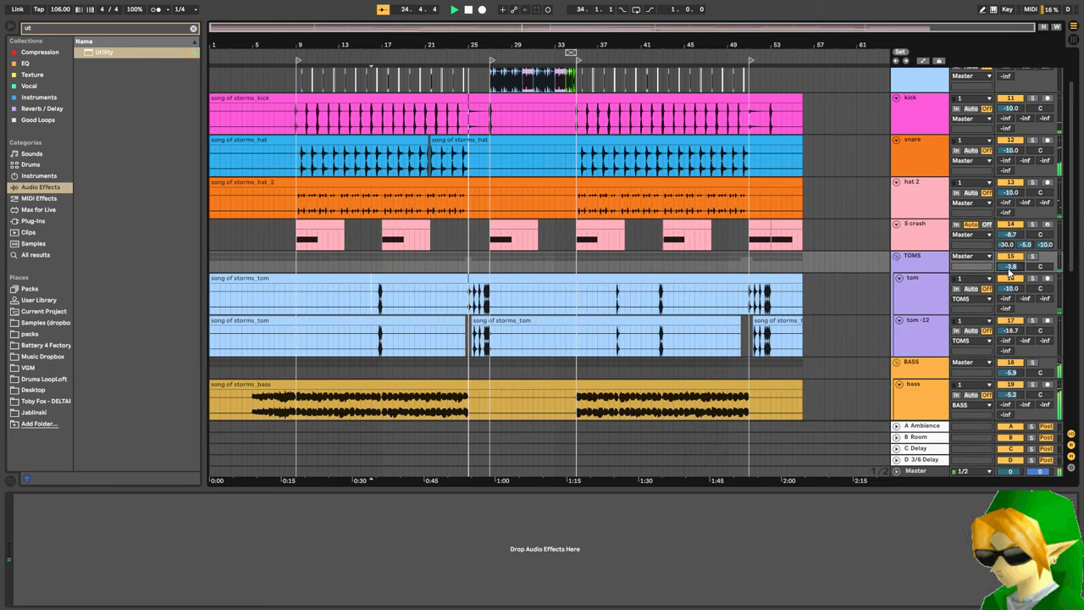
{"action": "left_click_drag", "start_coordinate": [1010, 266], "coordinate": [1009, 269]}
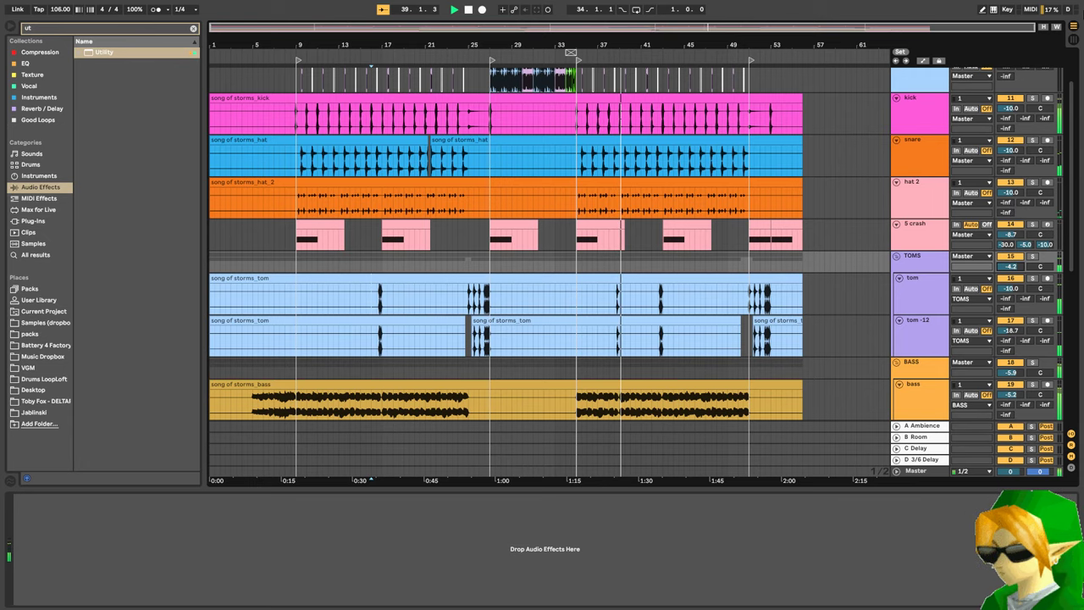
- Rename the 10 888_90_B track as Break
{"action": "scroll", "coordinate": [923, 158], "scroll_direction": "up", "scroll_amount": 3}
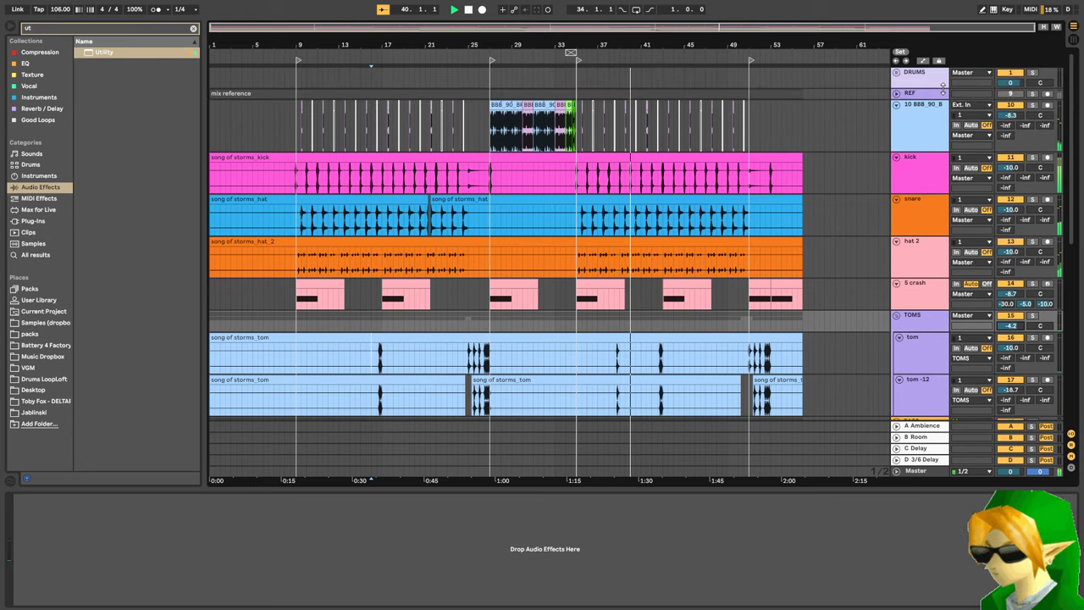
{"action": "left_click", "coordinate": [929, 125]}
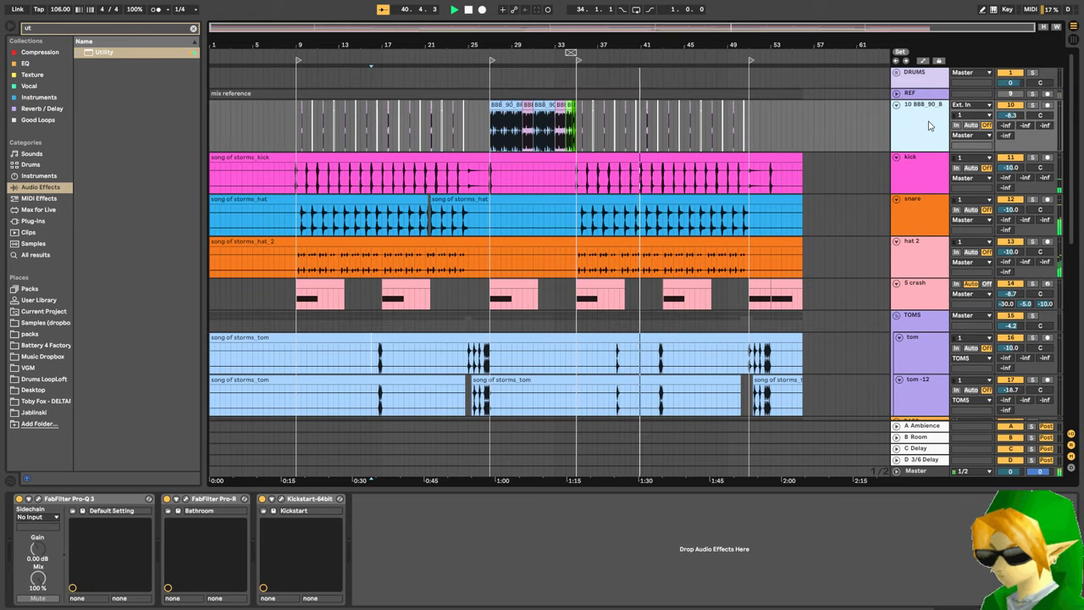
{"action": "key", "text": "ctrl+r"}
{"action": "type", "text": "RB"}
{"action": "key", "text": "Return"}
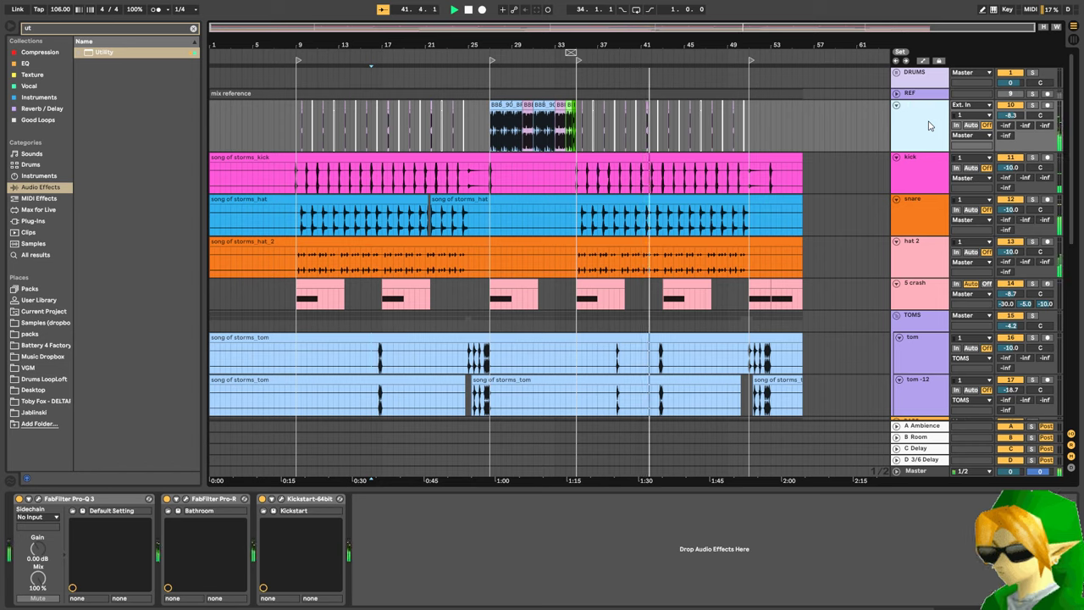
{"action": "type", "text": "Break"}
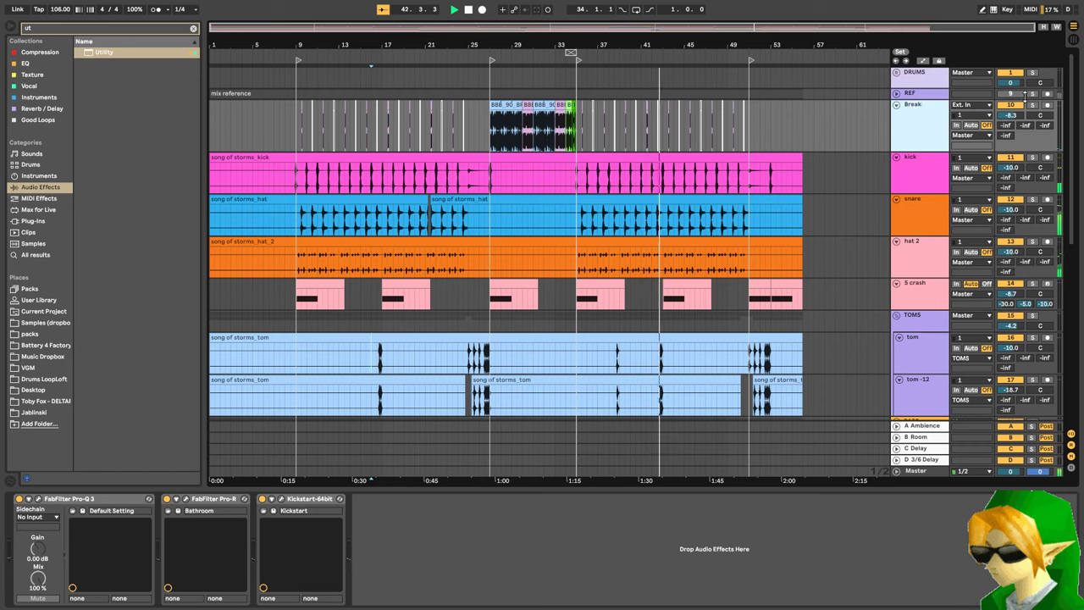
- Compare the mix with the reference by switching the REF track's solo on and off during playback
{"action": "left_click", "coordinate": [1033, 94]}
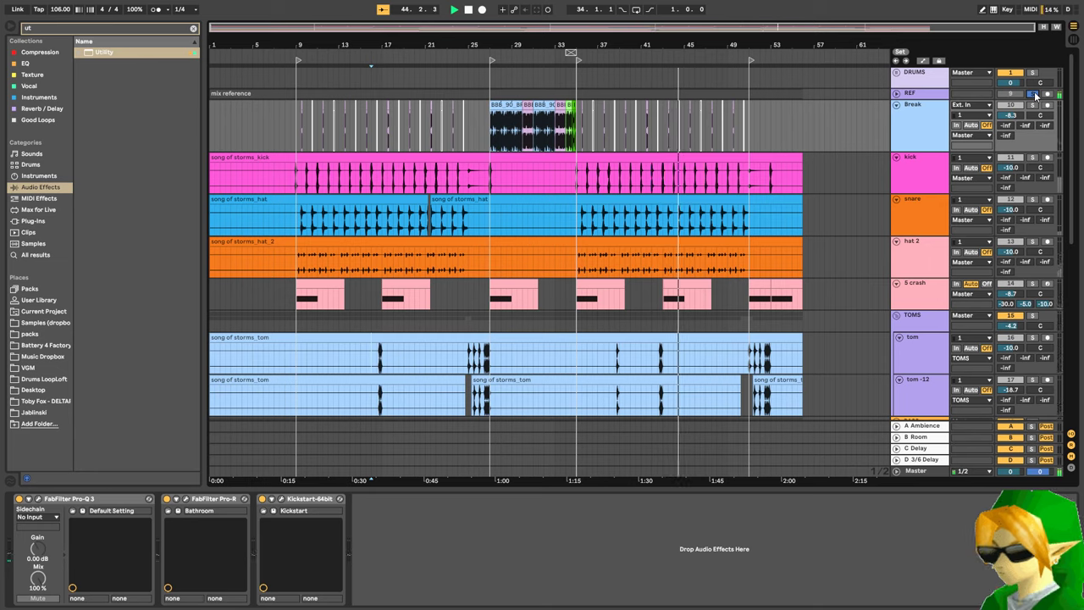
{"action": "left_click", "coordinate": [1034, 94]}
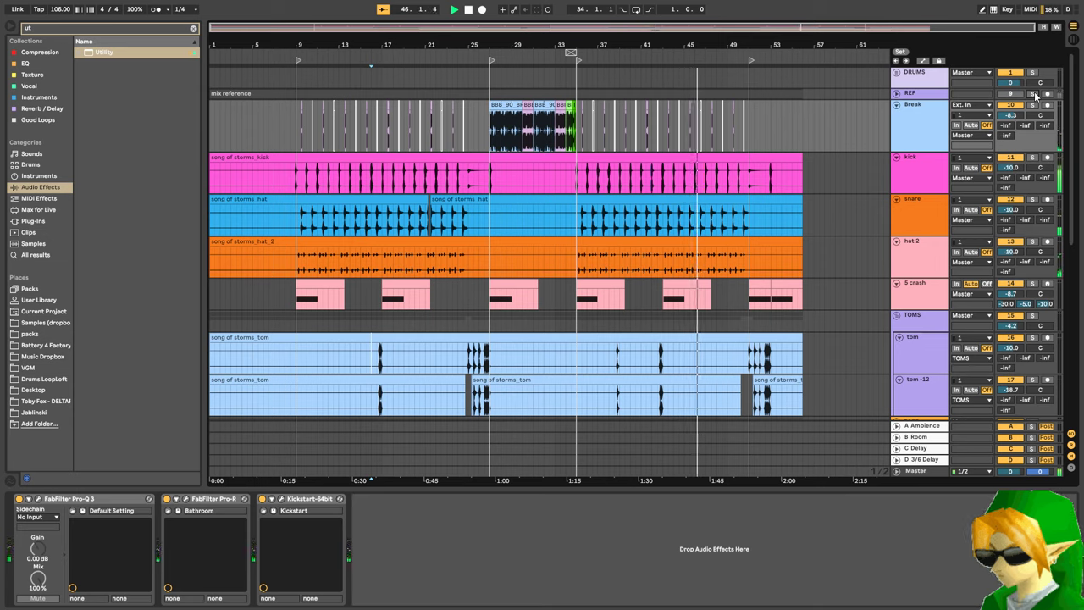
{"action": "left_click", "coordinate": [1034, 93]}
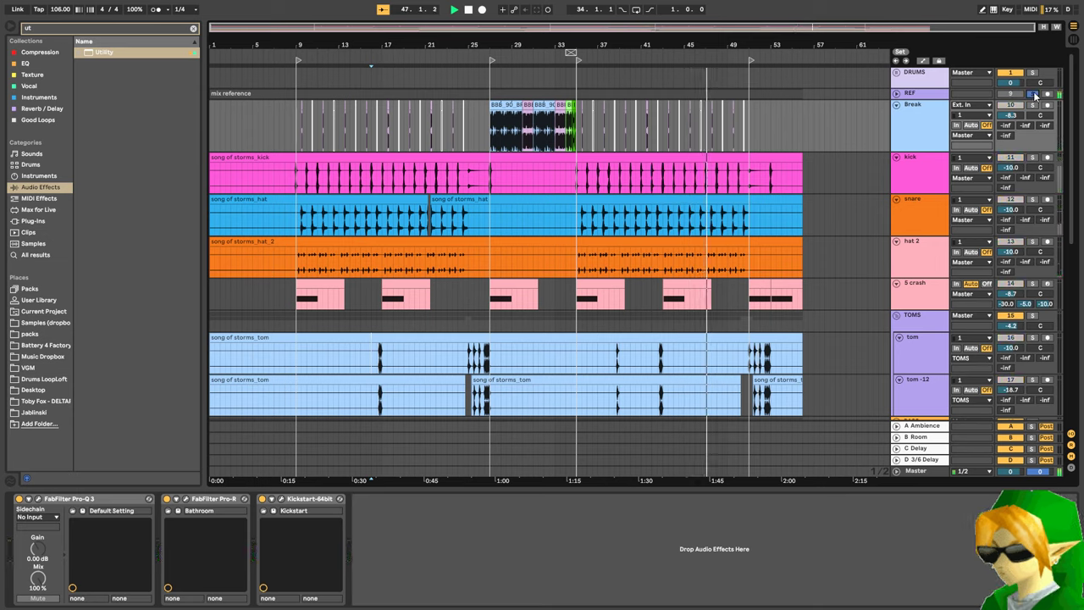
{"action": "left_click", "coordinate": [1033, 93]}
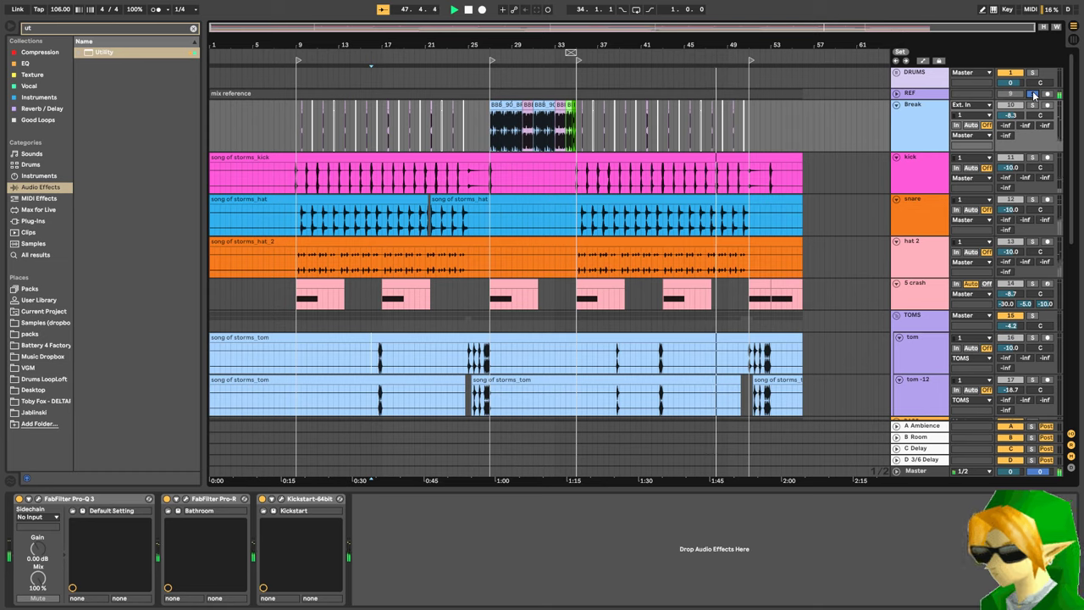
{"action": "left_click", "coordinate": [873, 190]}
{"action": "left_click", "coordinate": [874, 213]}
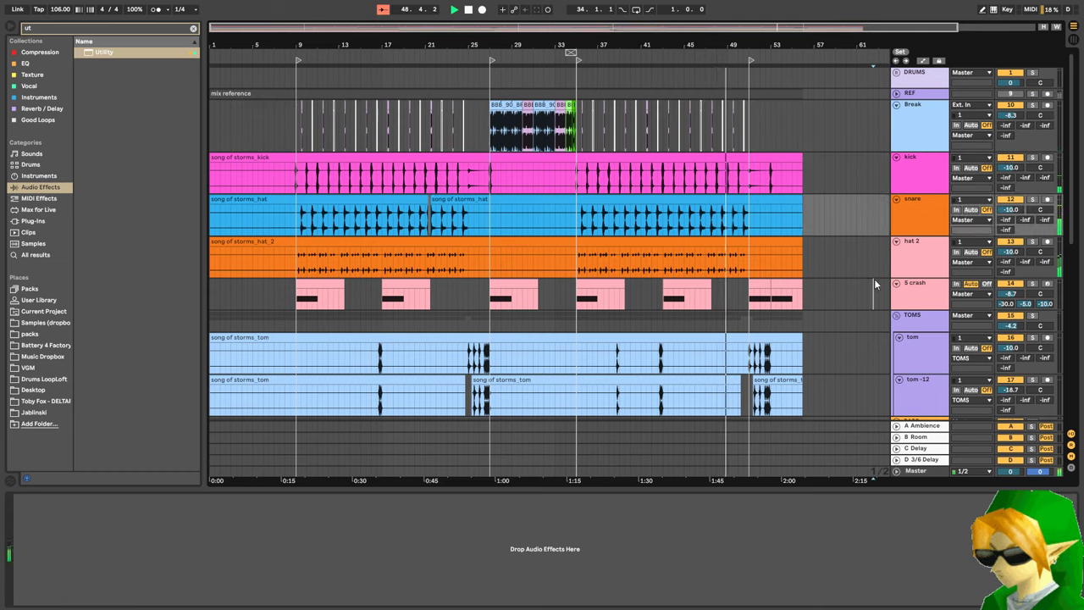
{"action": "left_click", "coordinate": [874, 295]}
{"action": "left_click", "coordinate": [874, 313]}
{"action": "left_click", "coordinate": [868, 260]}
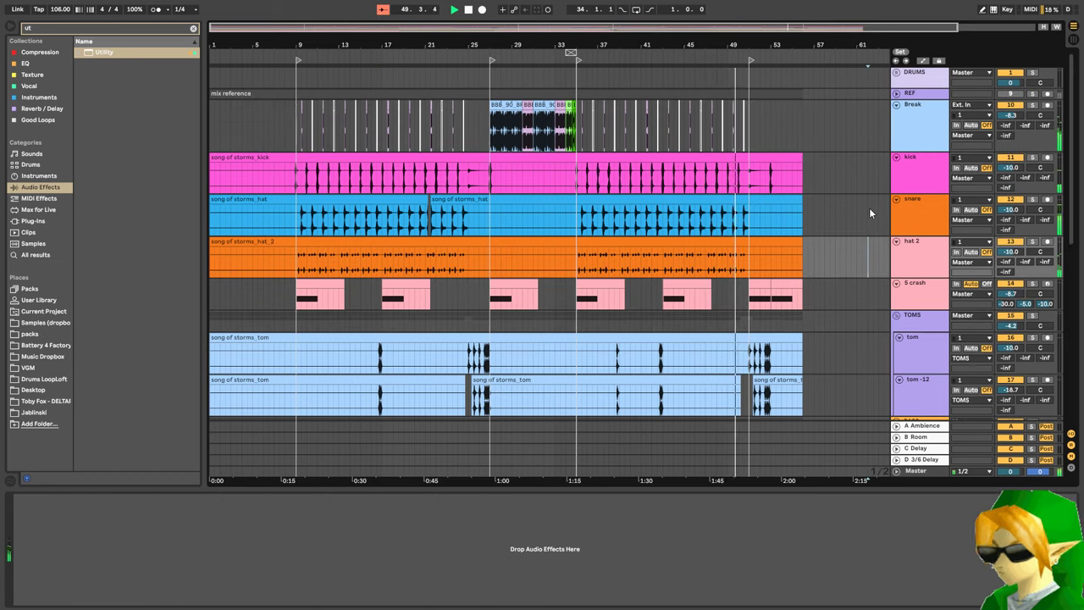